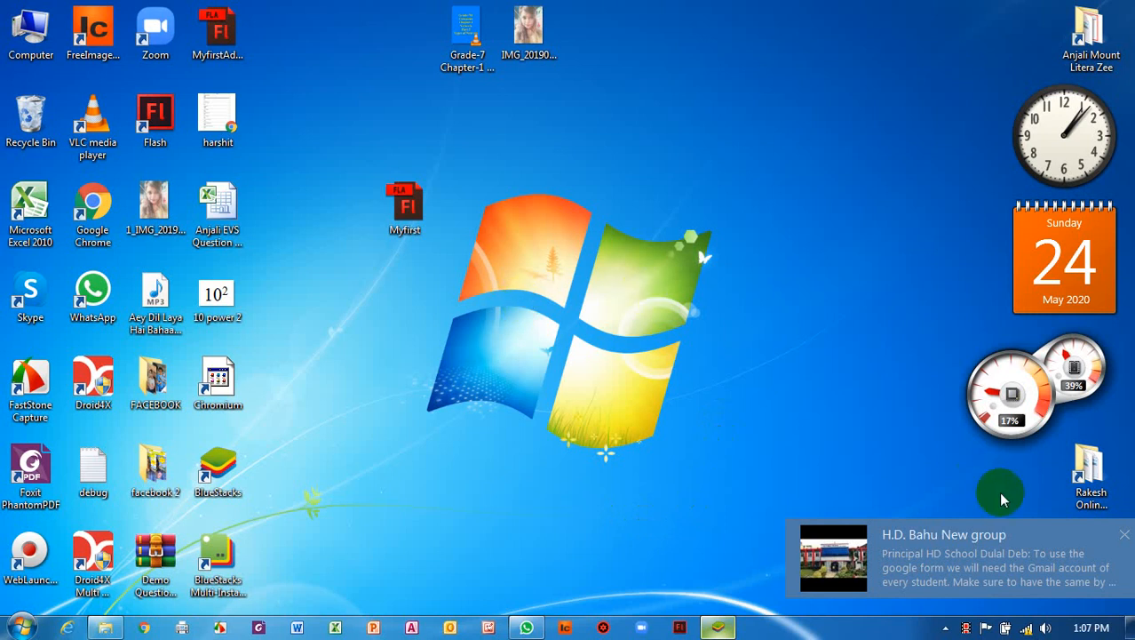
Step: Close the WhatsApp message notification toast in the lower-right corner of the desktop
left_click(1124, 534)
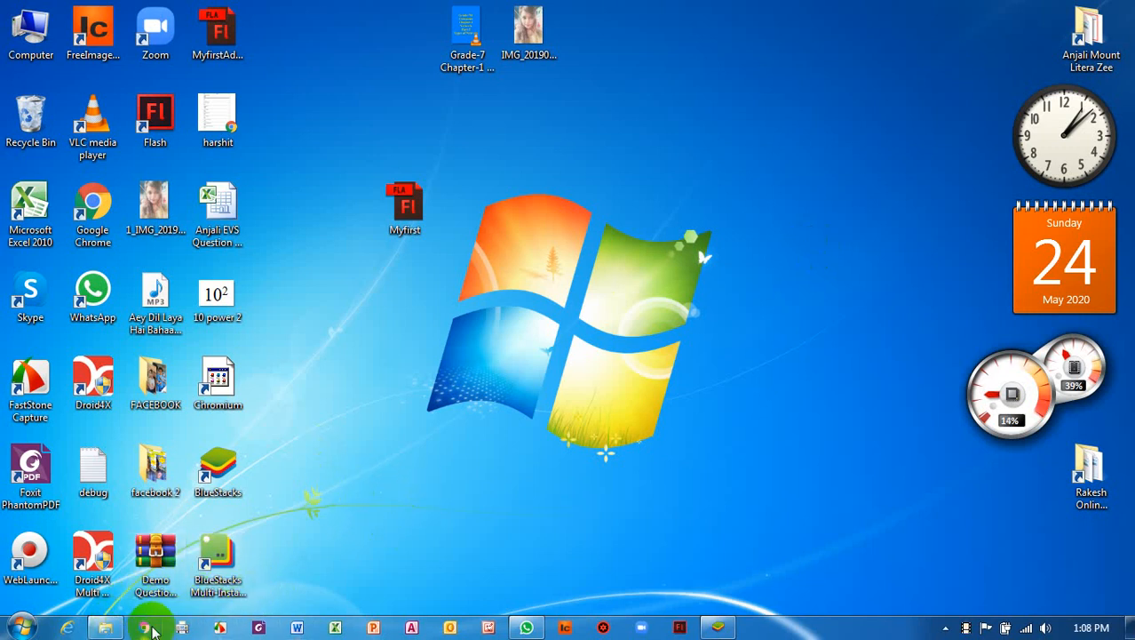
Step: Launch Google Chrome and start a new incognito window from its menu
left_click(144, 628)
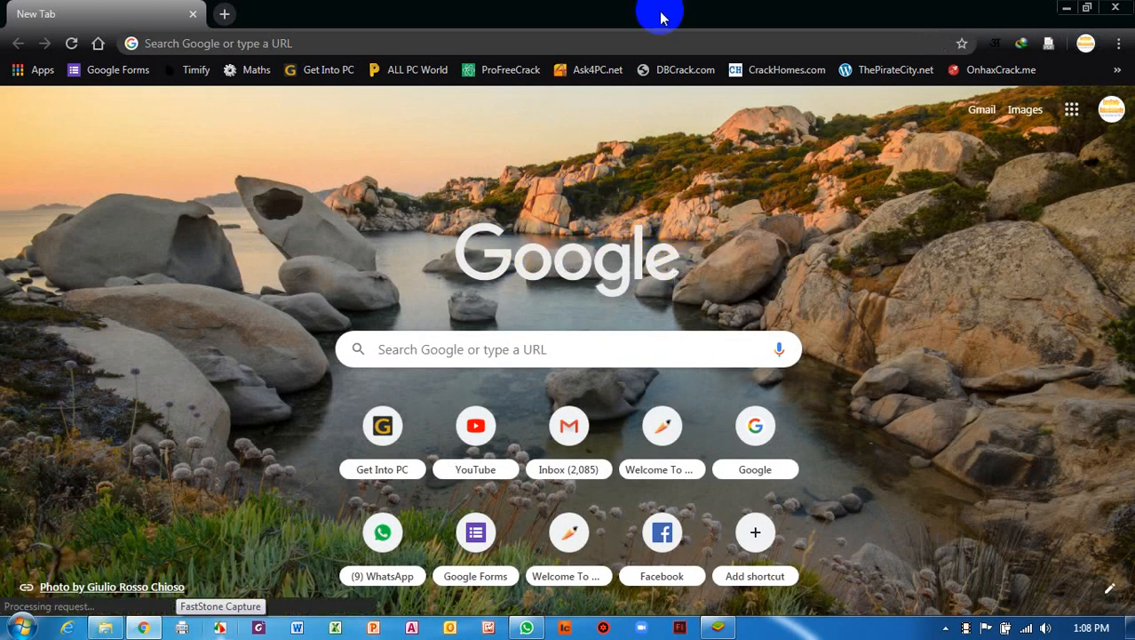
left_click(1120, 46)
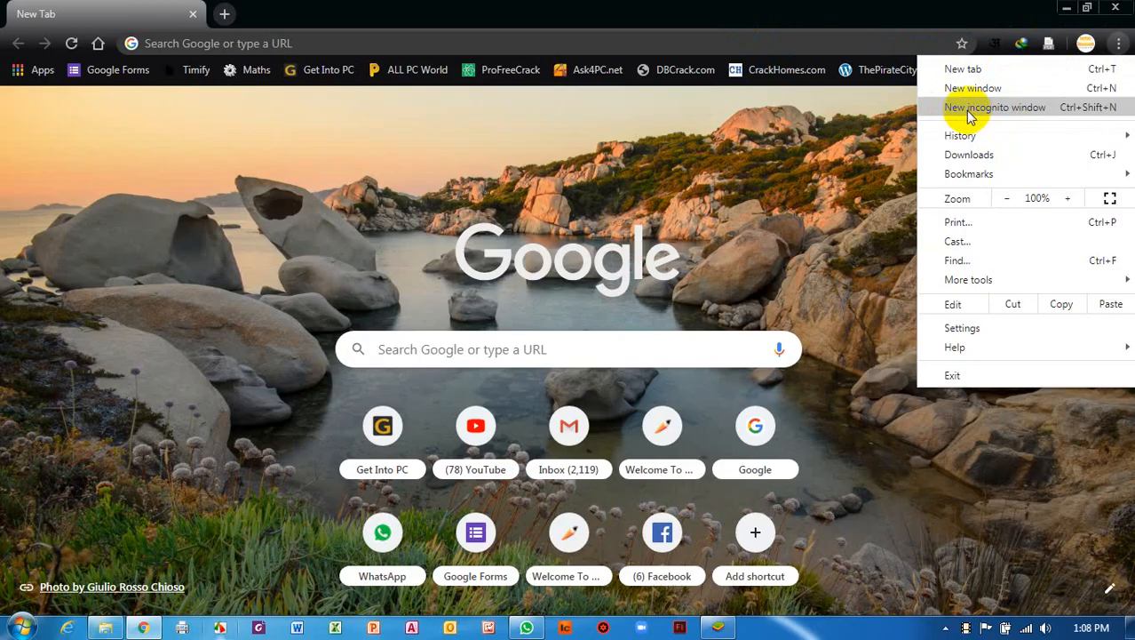
left_click(1019, 109)
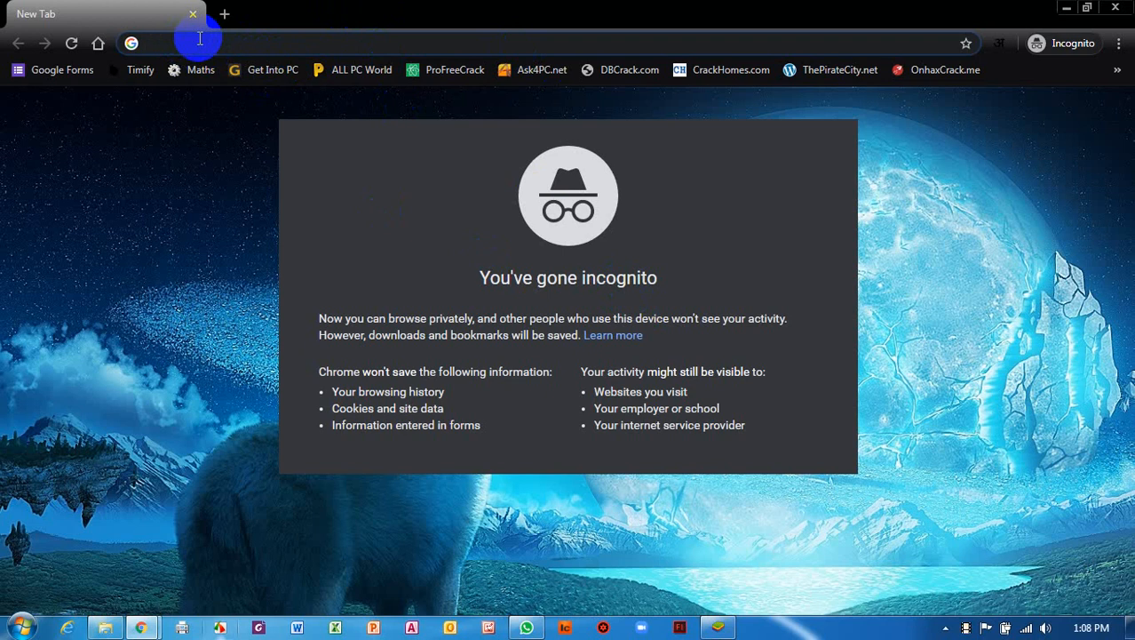
Step: Search for 'google forms' and scroll through the results list
type("google forms")
key("Return")
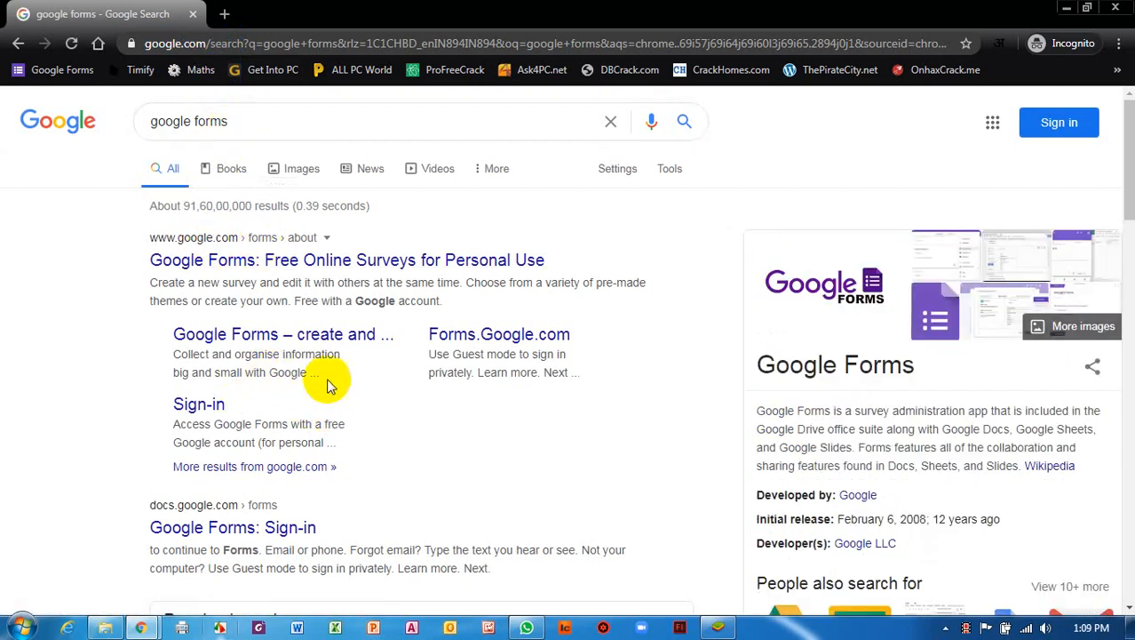
scroll(276, 427, "down", 2)
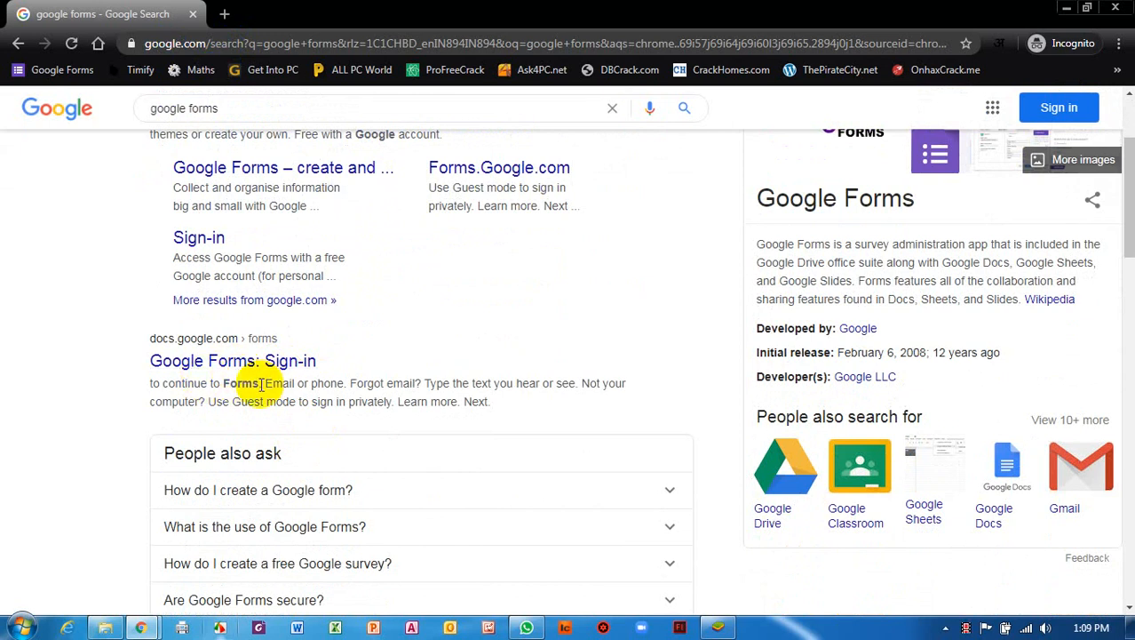
scroll(329, 382, "down", 6)
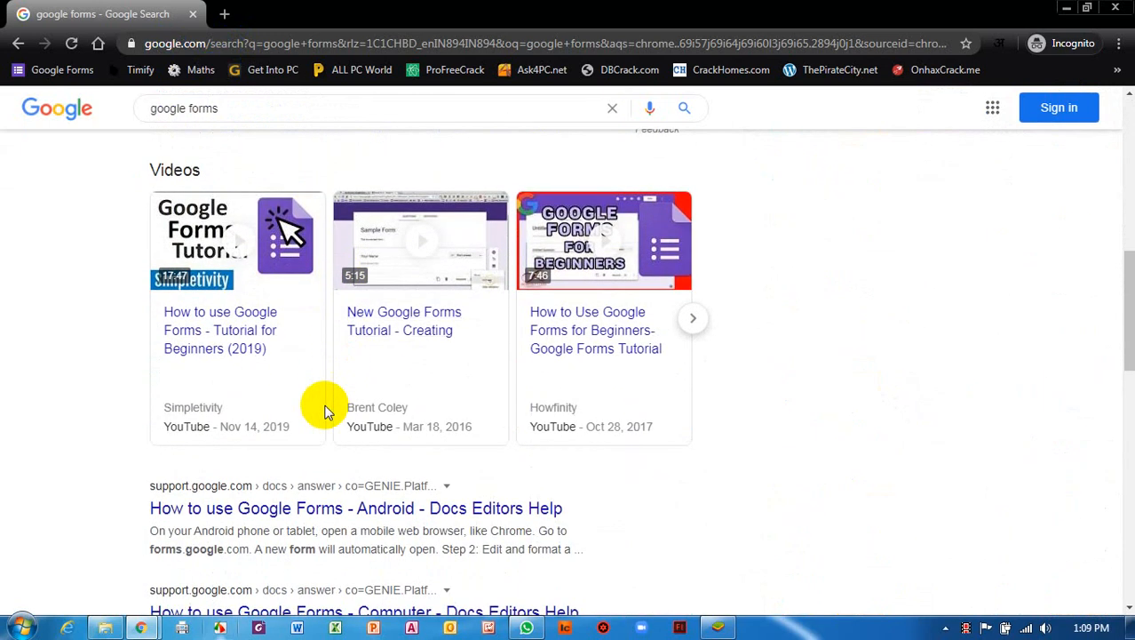
scroll(325, 400, "up", 5)
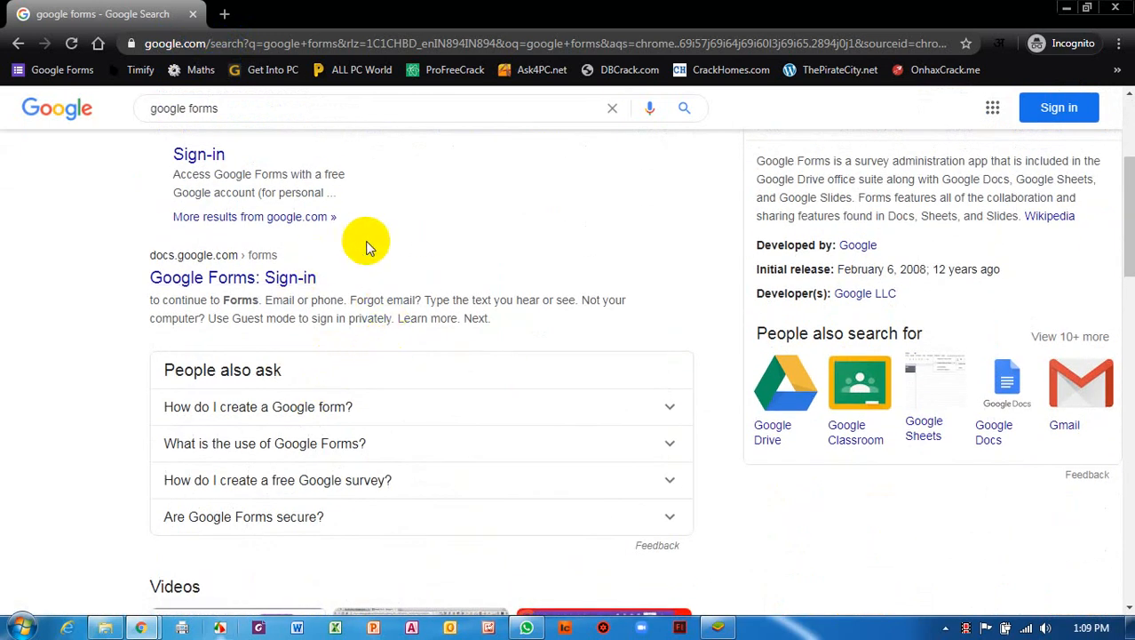
scroll(369, 267, "up", 2)
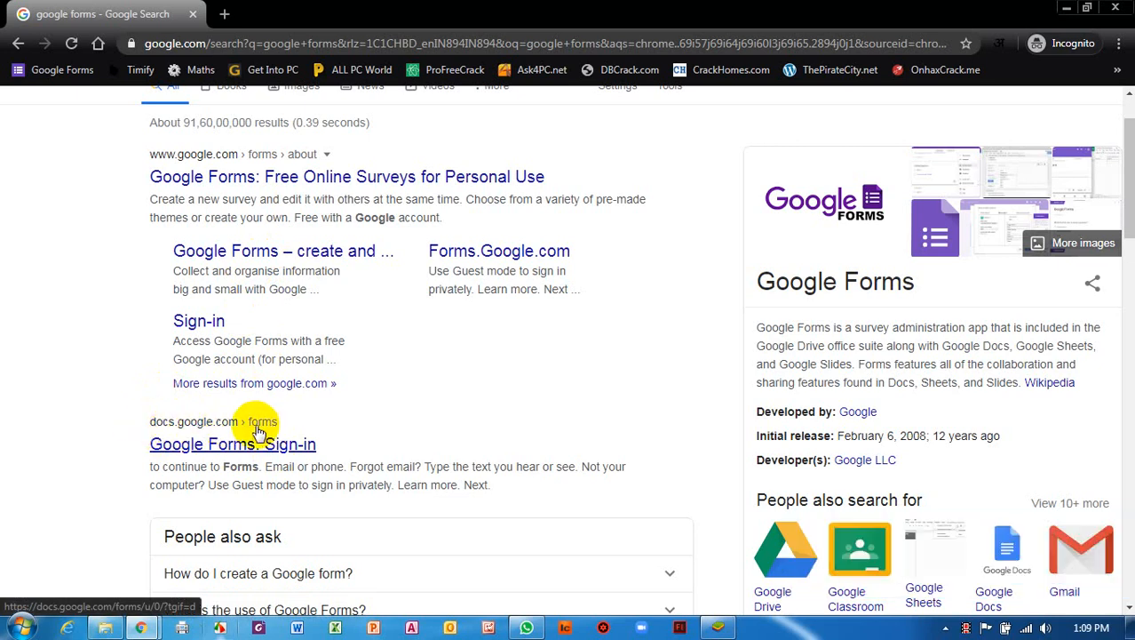
Step: Open the Google Forms sign-in result and sign in with the account's email and password
left_click(220, 449)
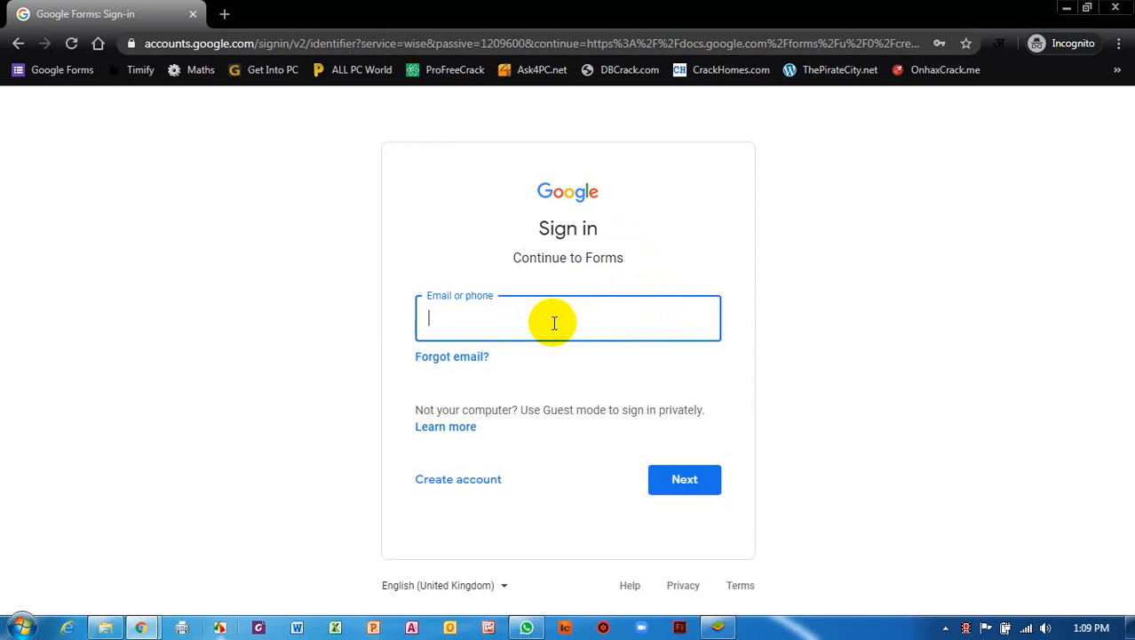
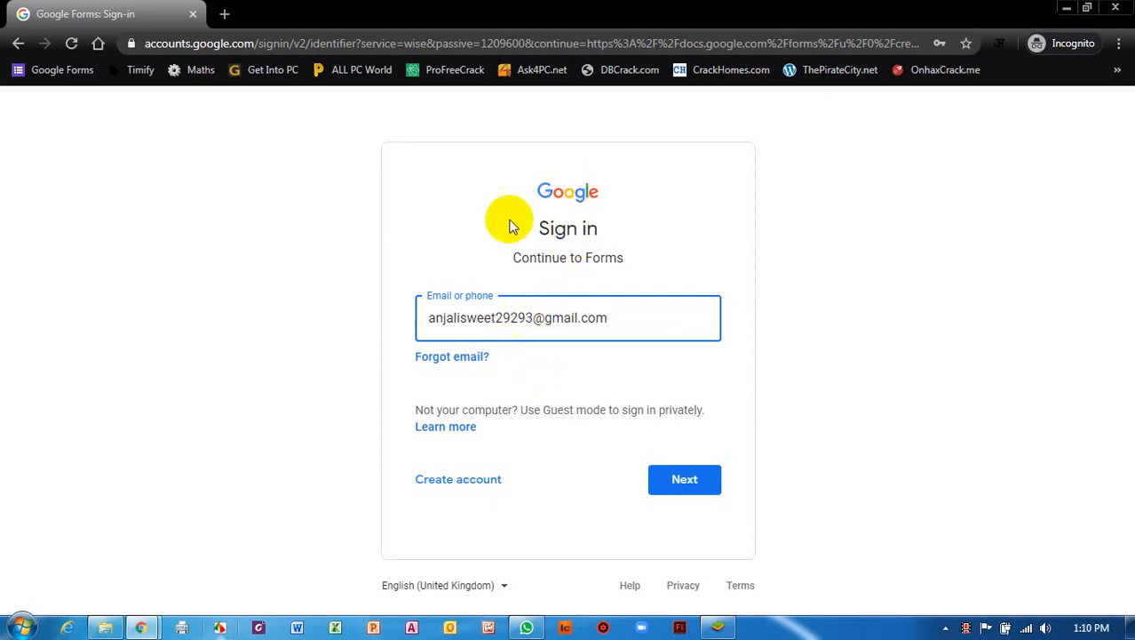
left_click(690, 487)
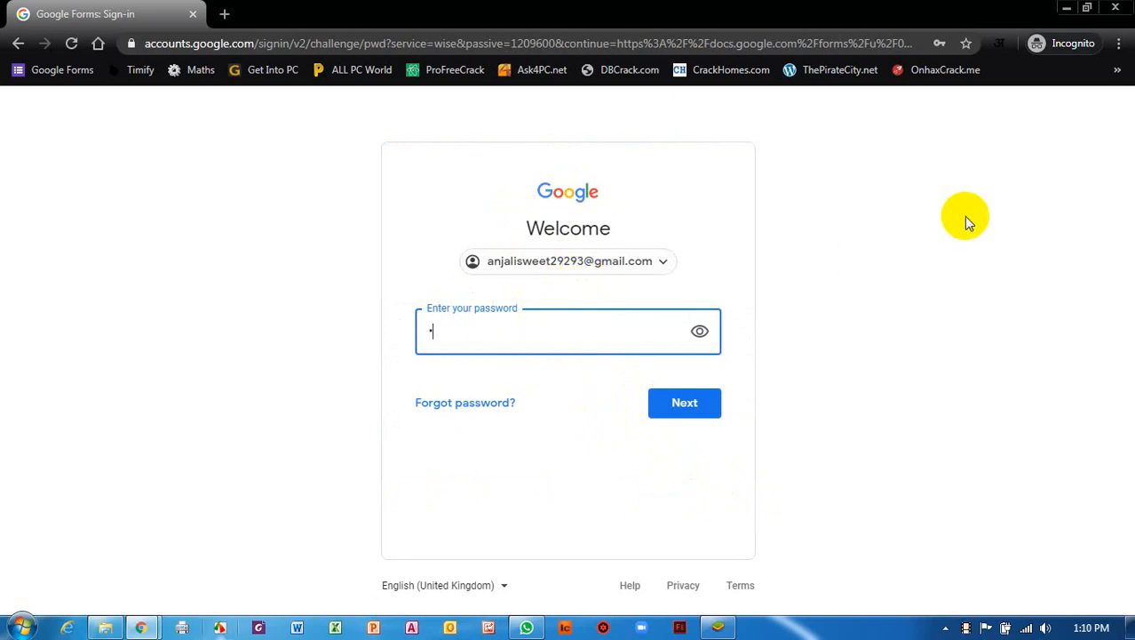
type("•••••••••")
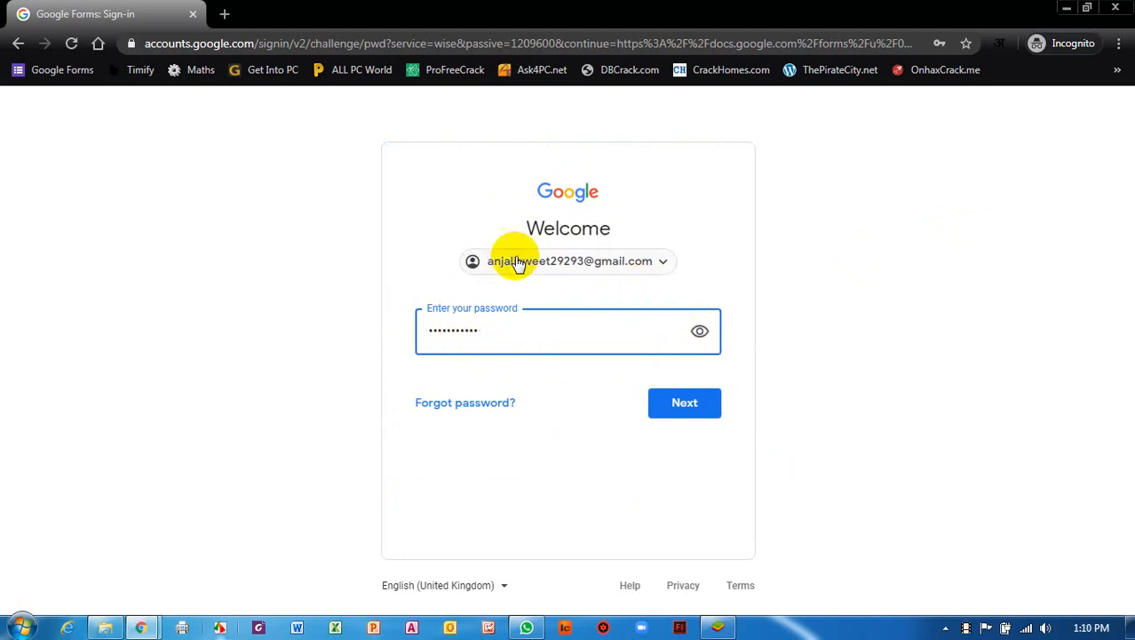
left_click(697, 407)
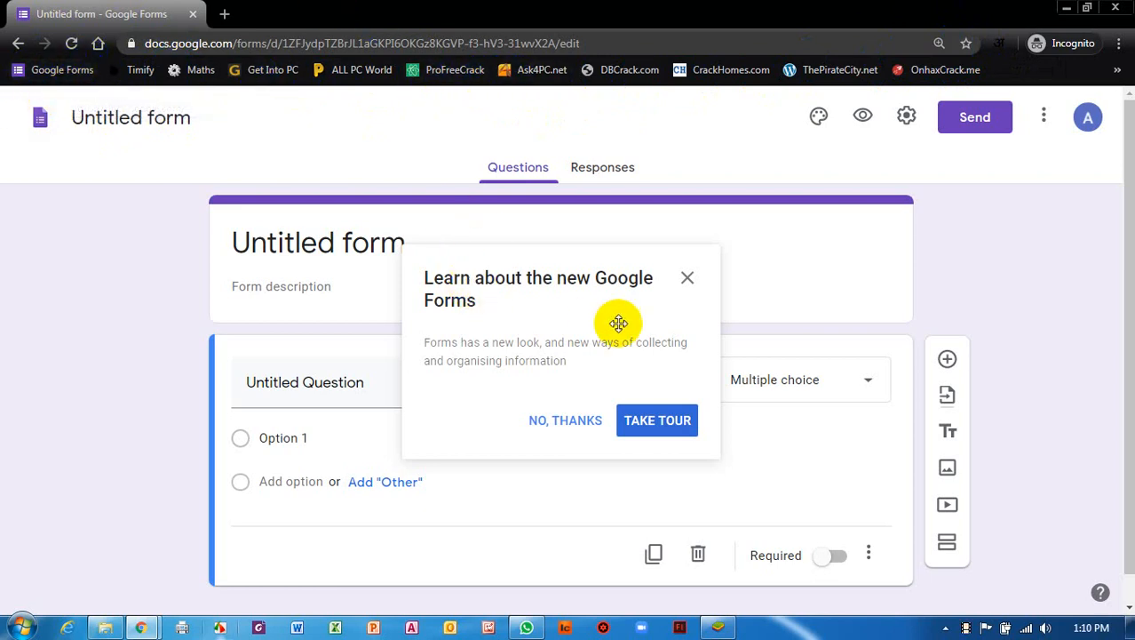
Step: Decline the Forms tour, return to the Forms home page and start a Blank form
left_click(687, 278)
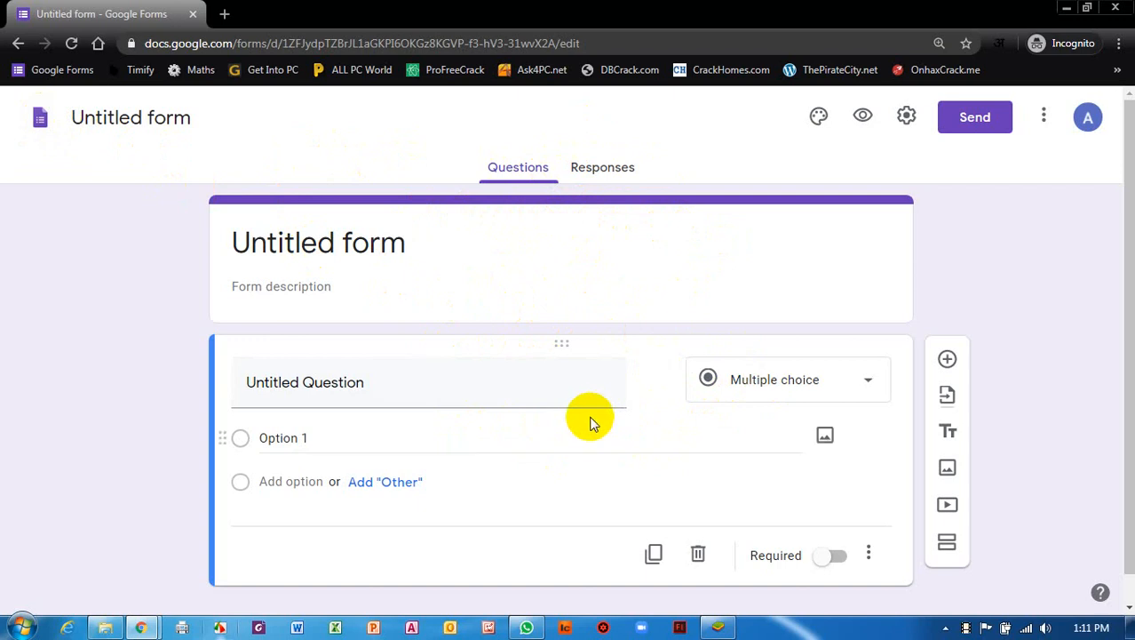
left_click(39, 125)
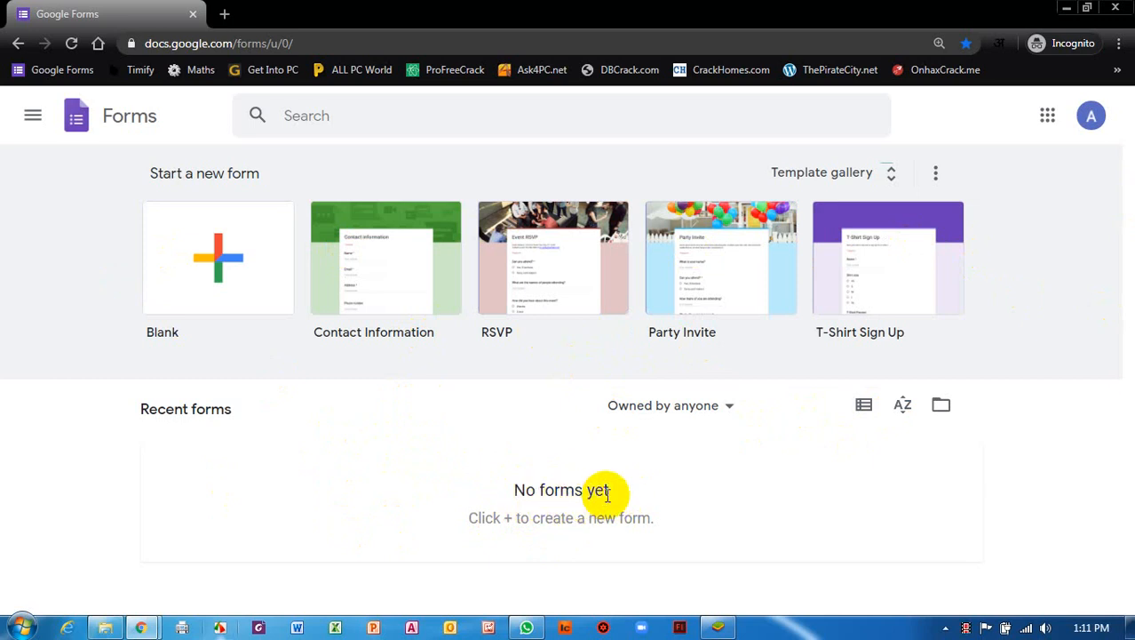
left_click(207, 265)
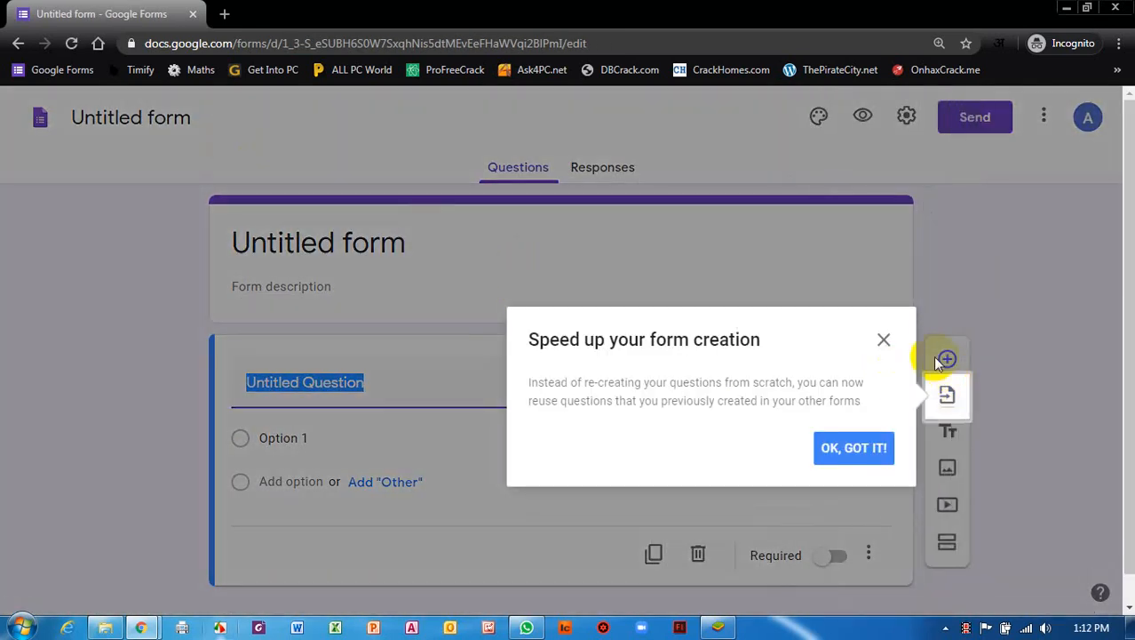
Step: Close the 'Speed up your form creation' tip on the new blank form
left_click(884, 340)
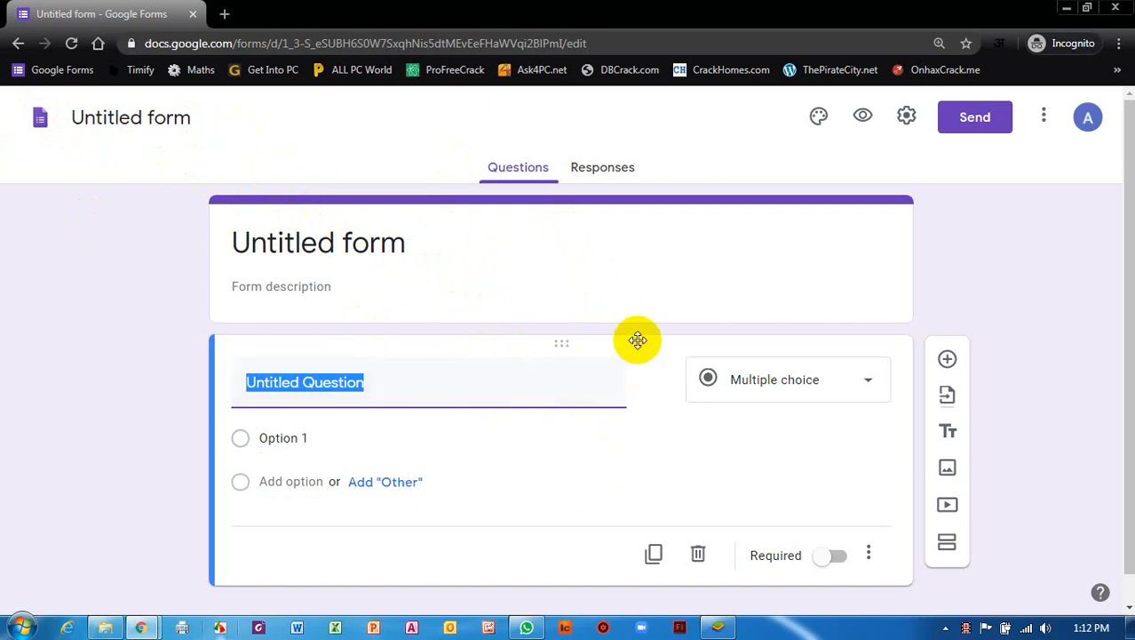
mouse_move(653, 382)
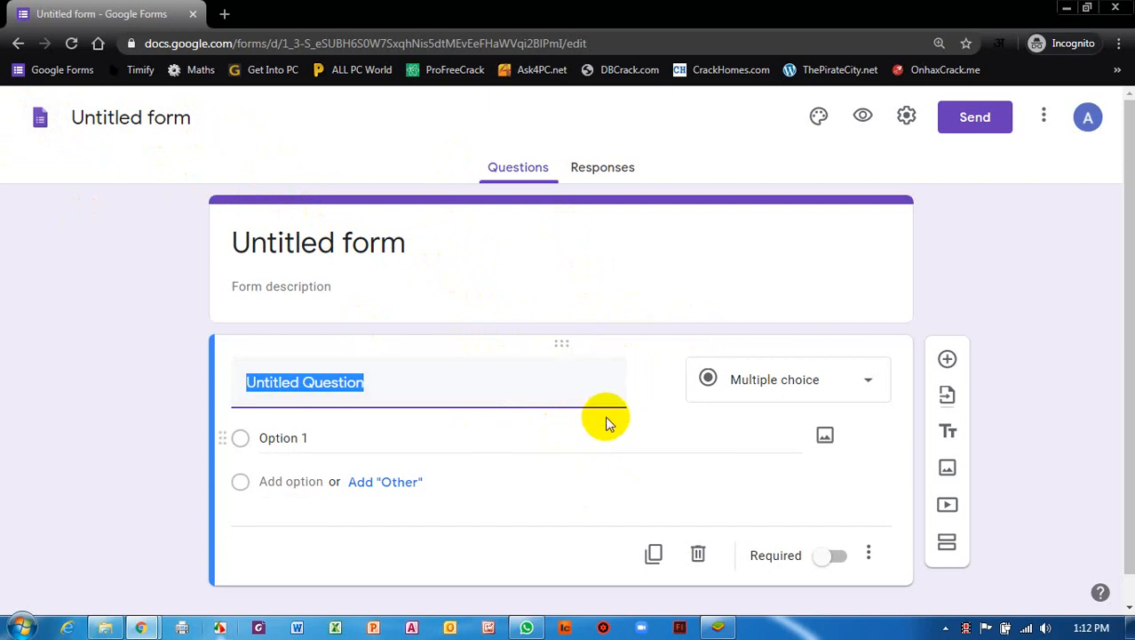
Step: In form Settings, turn on Collect email addresses and Response receipts
left_click(907, 118)
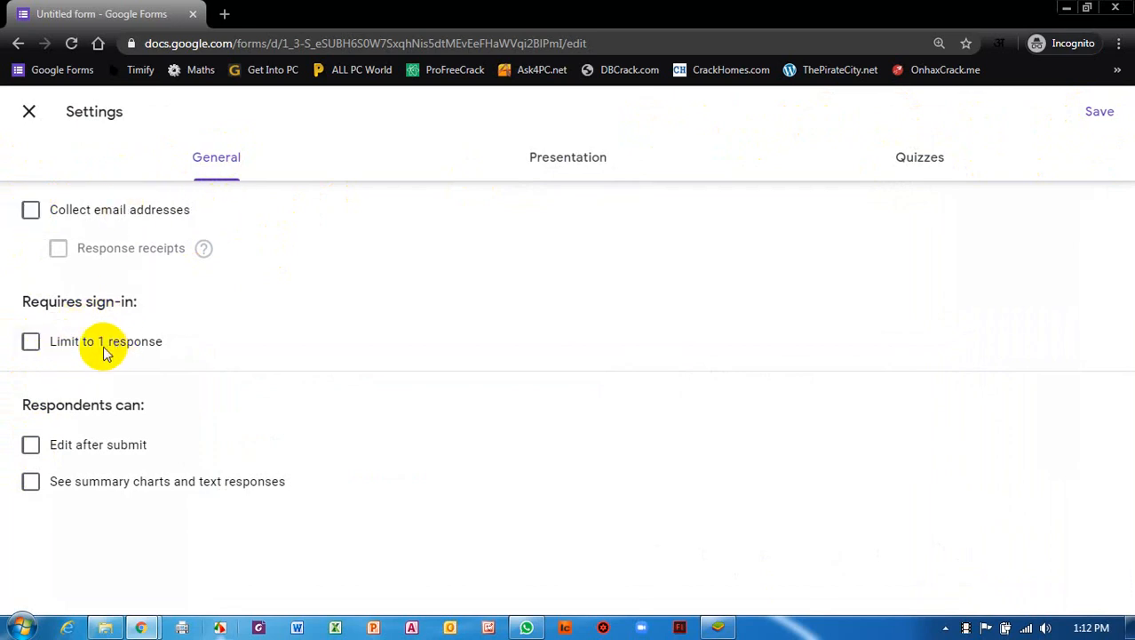
left_click(32, 213)
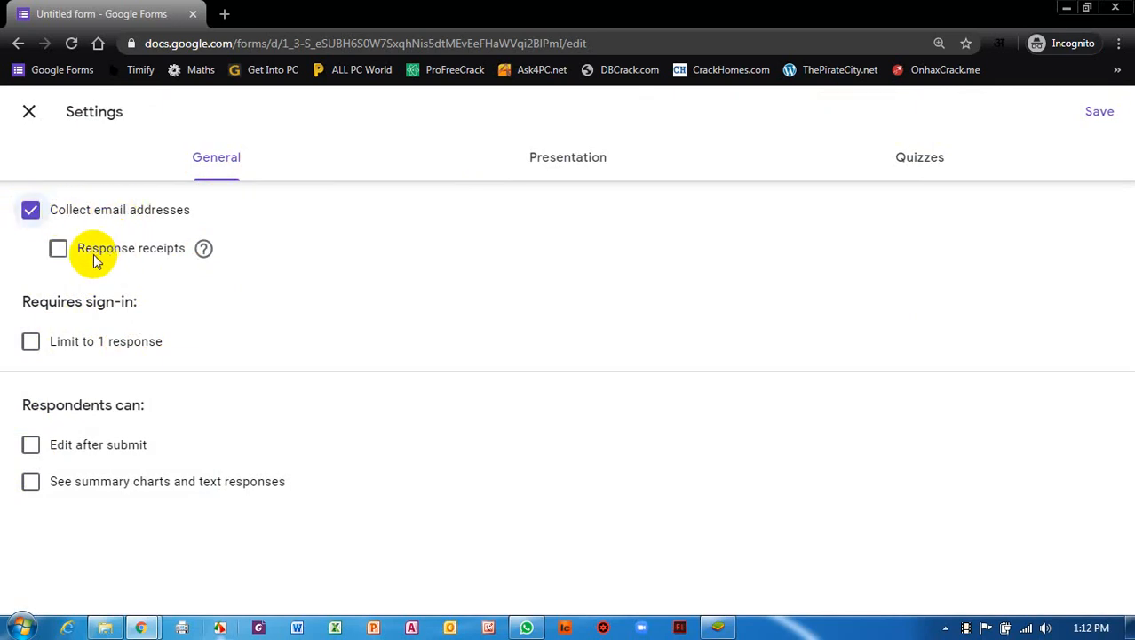
left_click(59, 256)
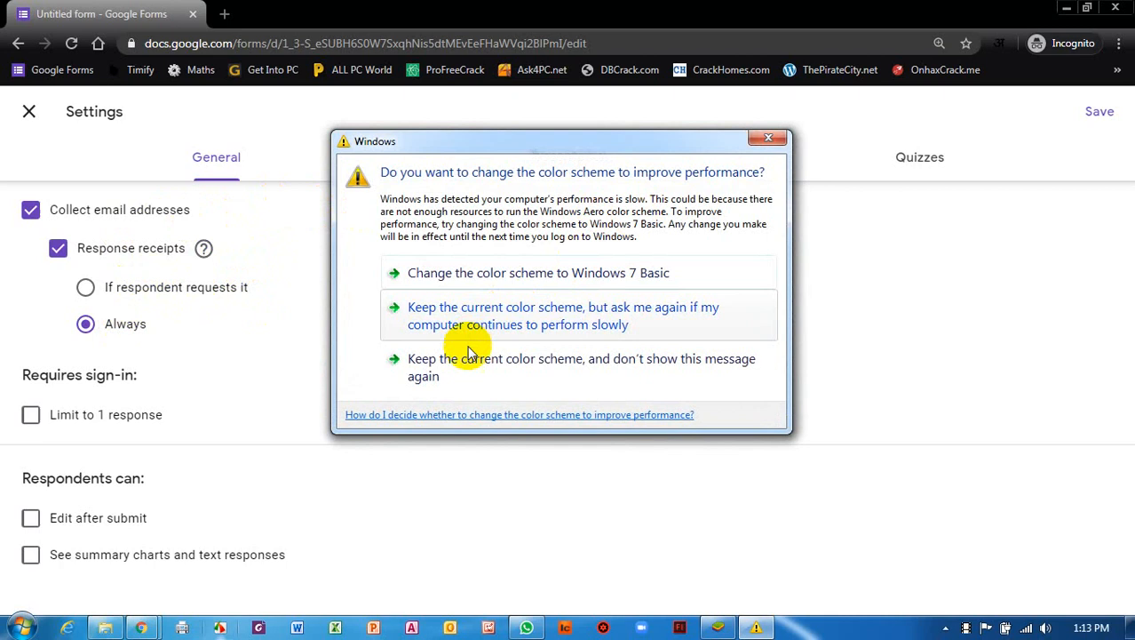
Step: Keep the current Windows colour scheme and suppress the warning permanently
left_click(484, 359)
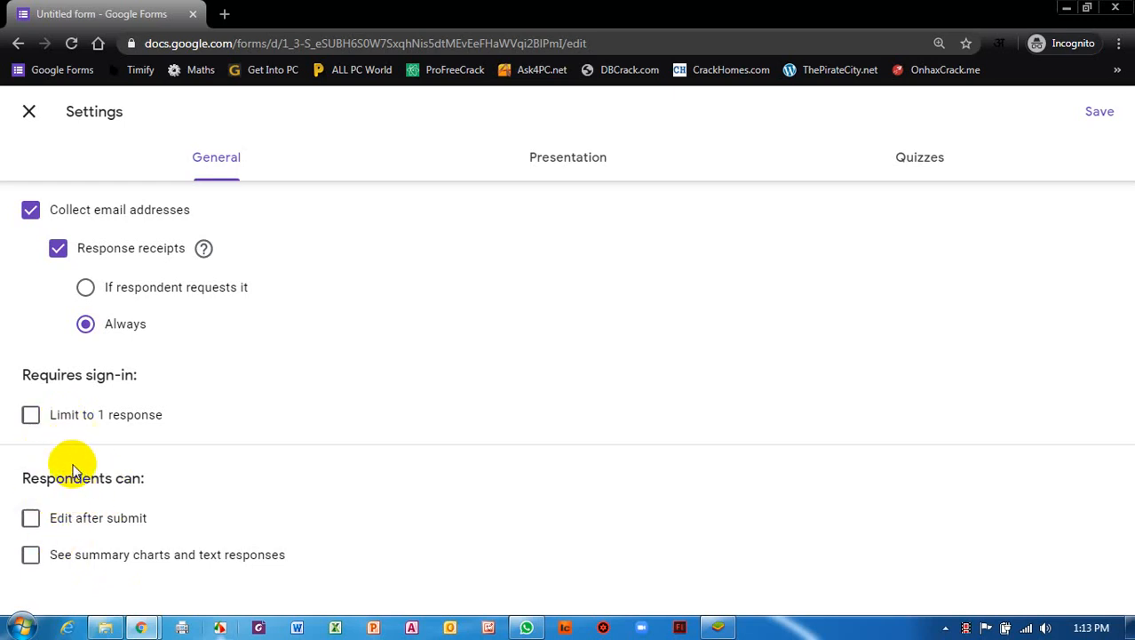
Step: In Presentation settings, untick 'Show link to submit another response' and select the confirmation message field
left_click(555, 166)
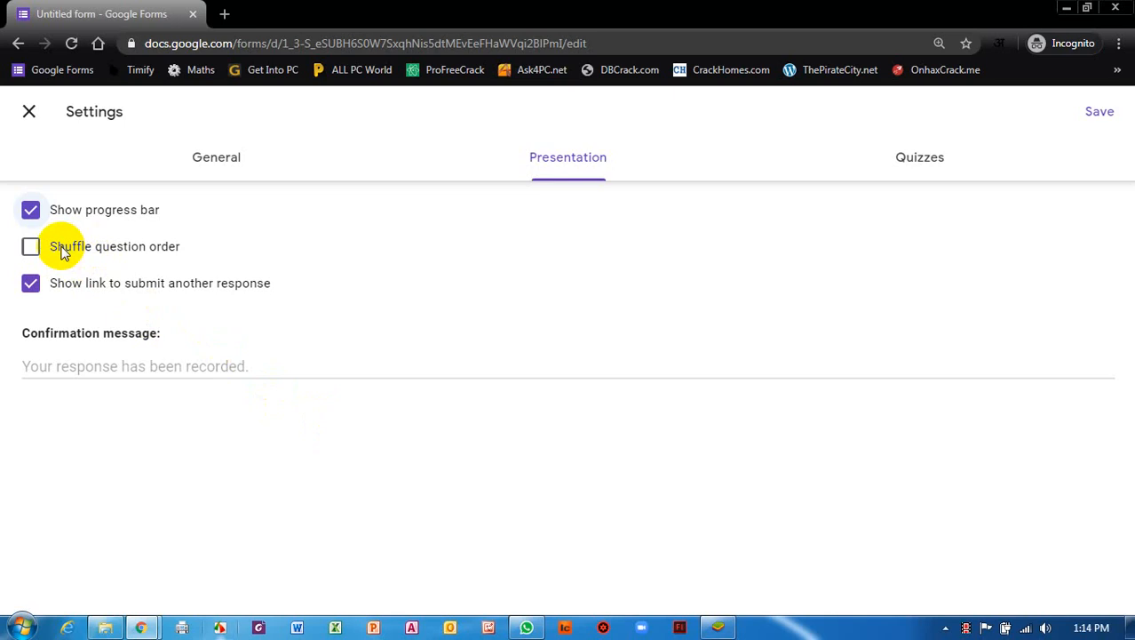
left_click(31, 285)
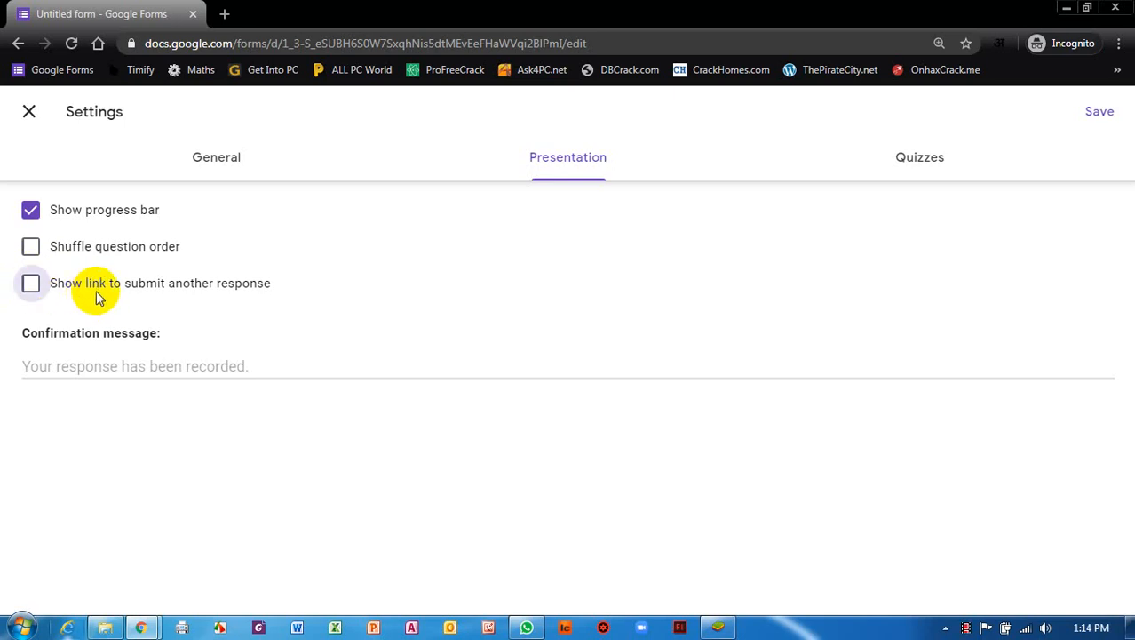
left_click(140, 368)
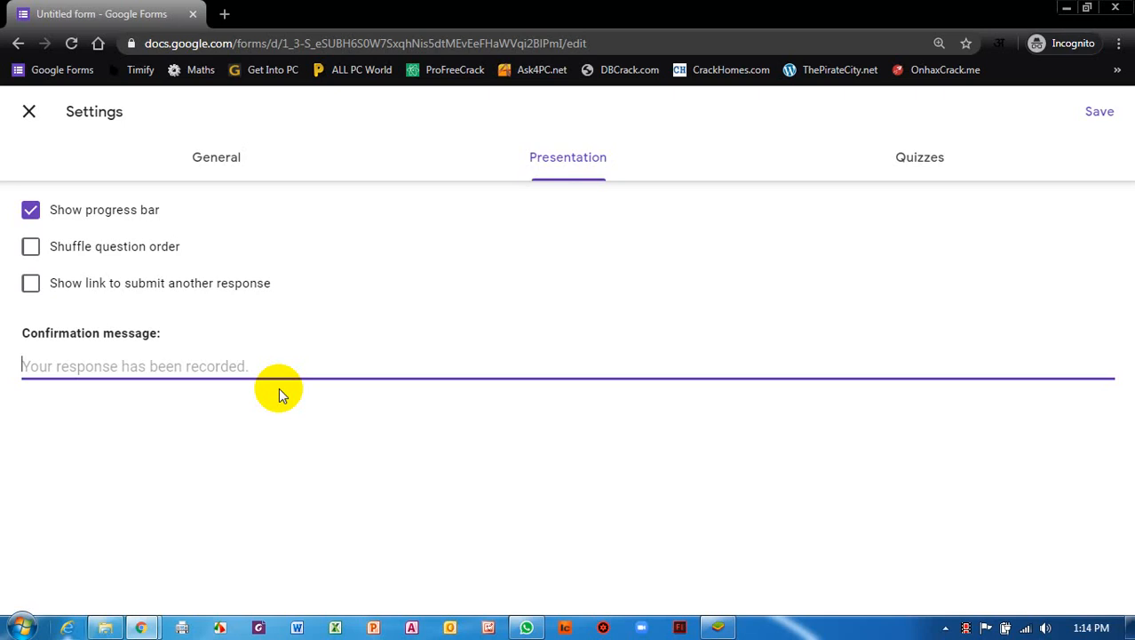
Step: Enter the confirmation message 'Well done! Your test is submitted successfully. Now you can see your marks'
type("We")
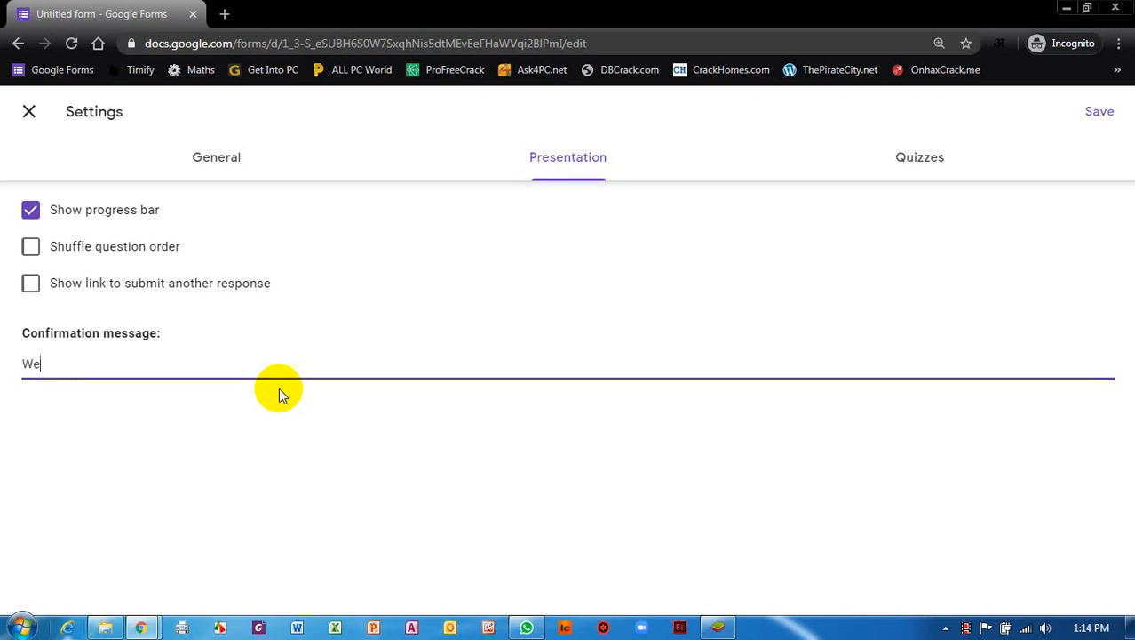
type("ll done! Your test is submitted succe")
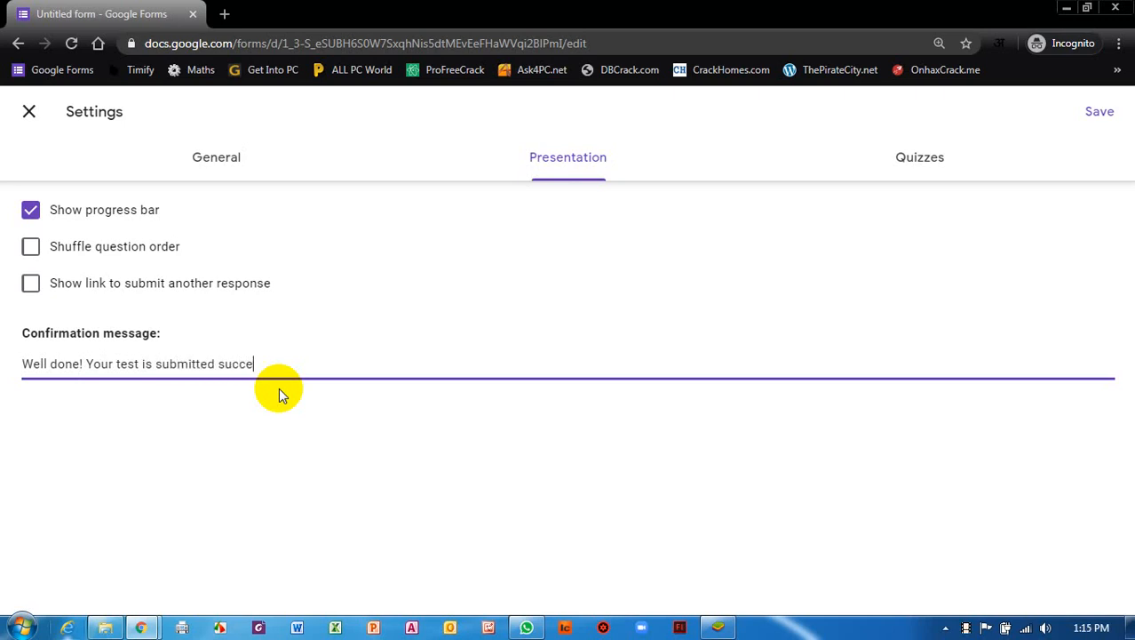
type("ssfully. Now you can see your marks.")
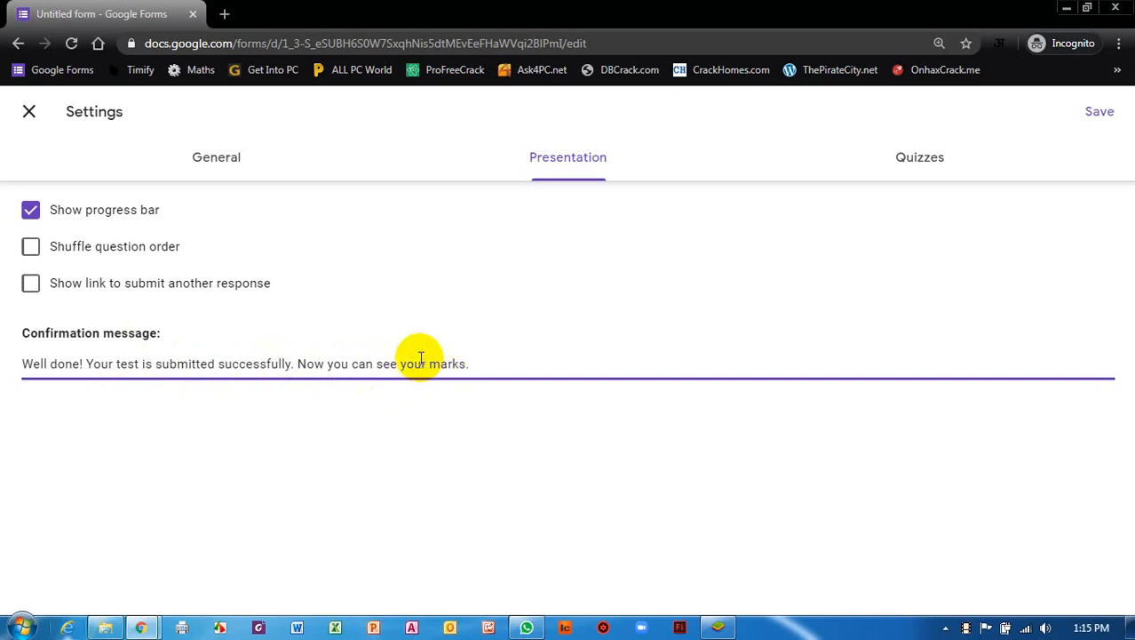
Step: Make the form a quiz that releases marks immediately after each submission, and save the settings
left_click(924, 164)
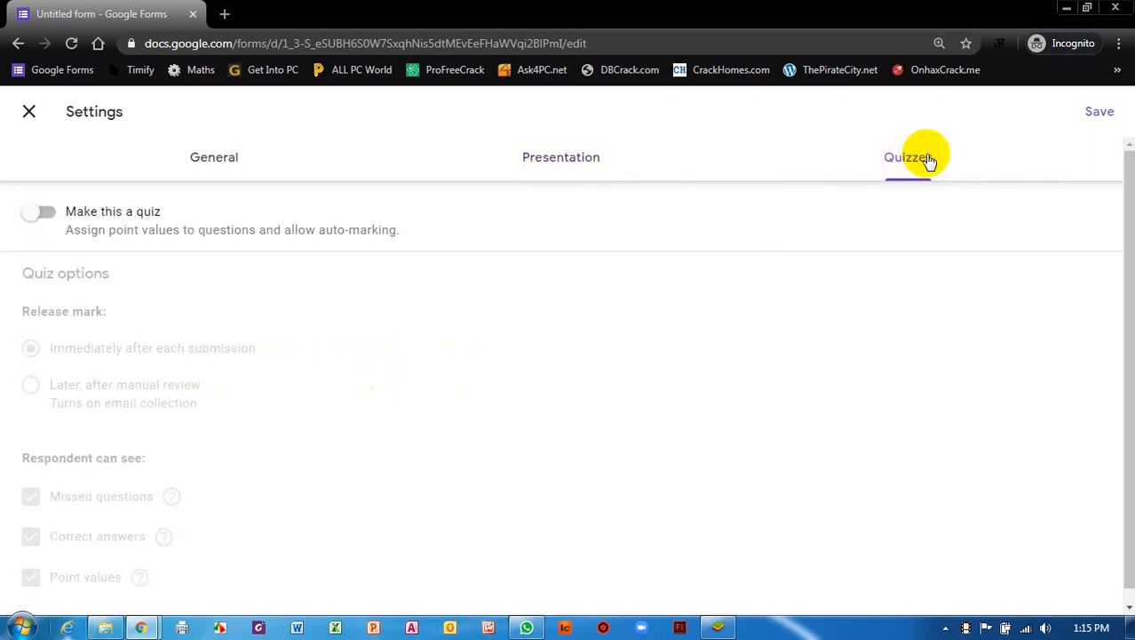
left_click(39, 213)
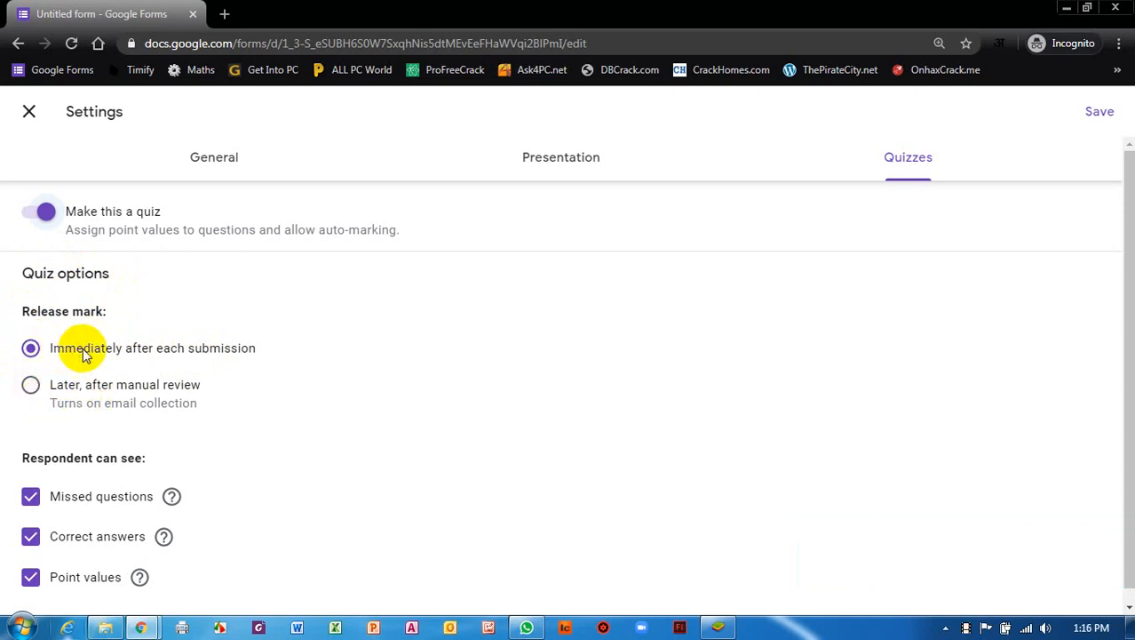
scroll(102, 505, "down", 1)
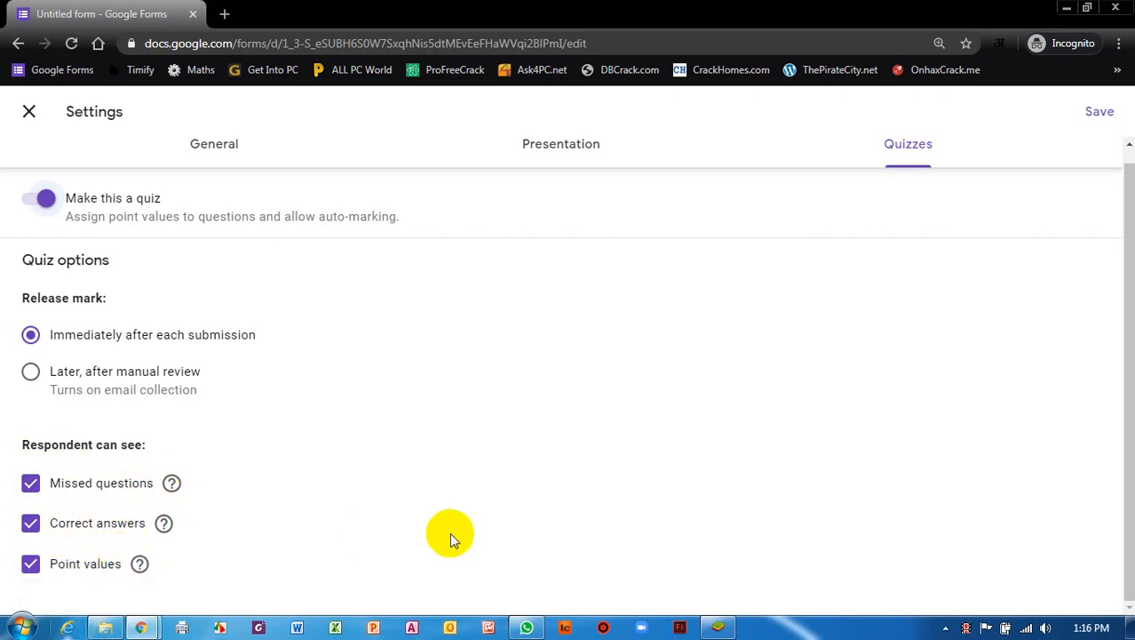
left_click(1099, 112)
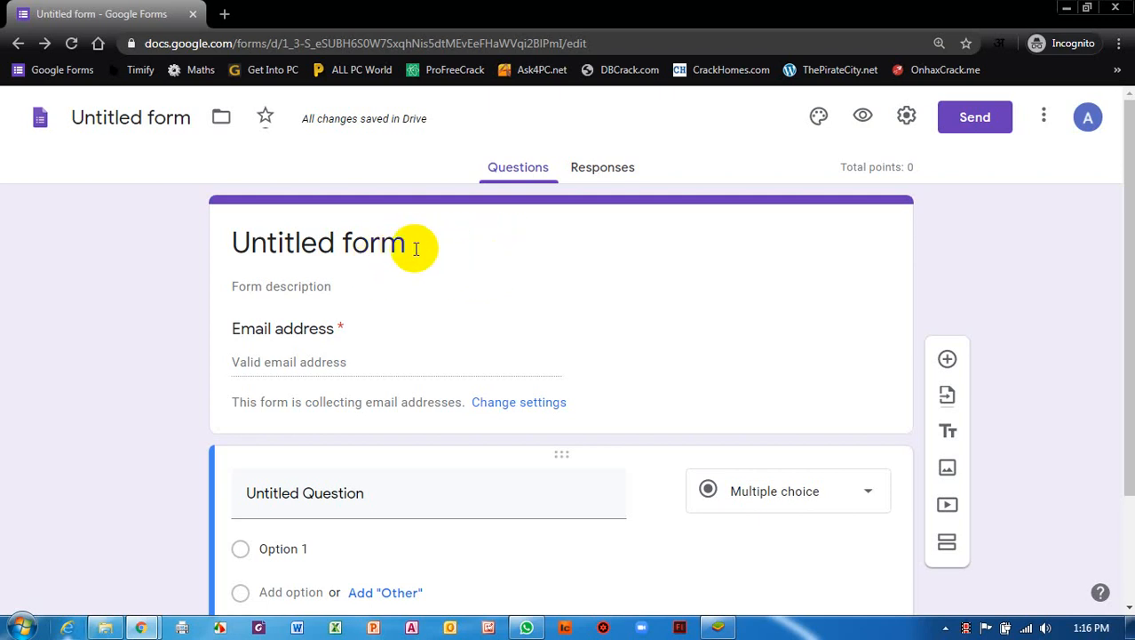
Step: From the theme options, start uploading your own header image from the computer
left_click(818, 119)
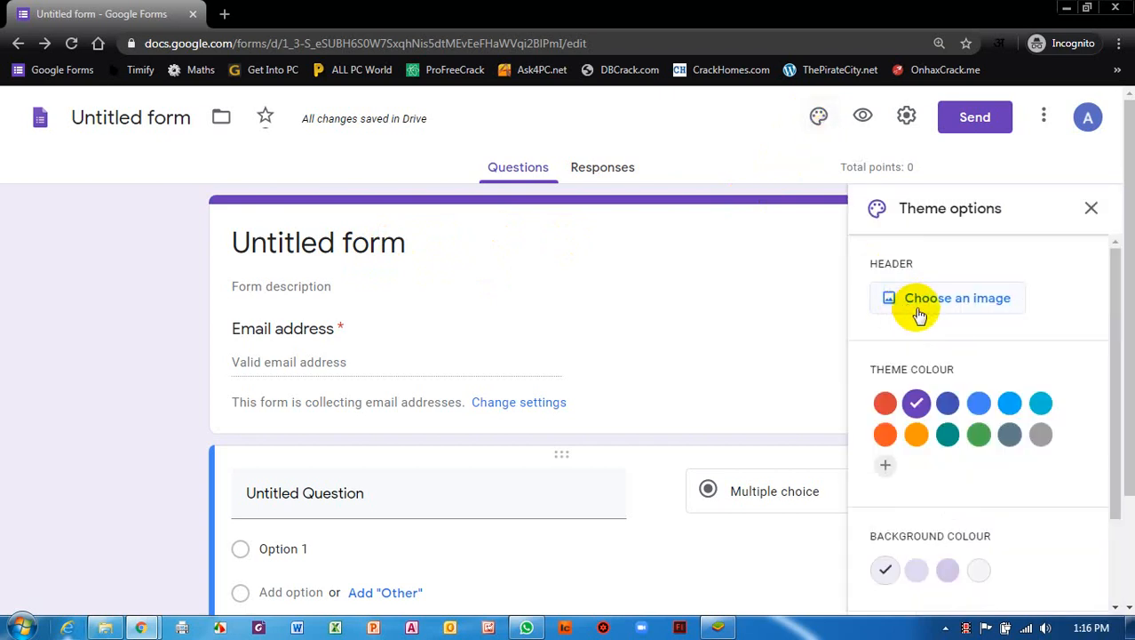
left_click(959, 309)
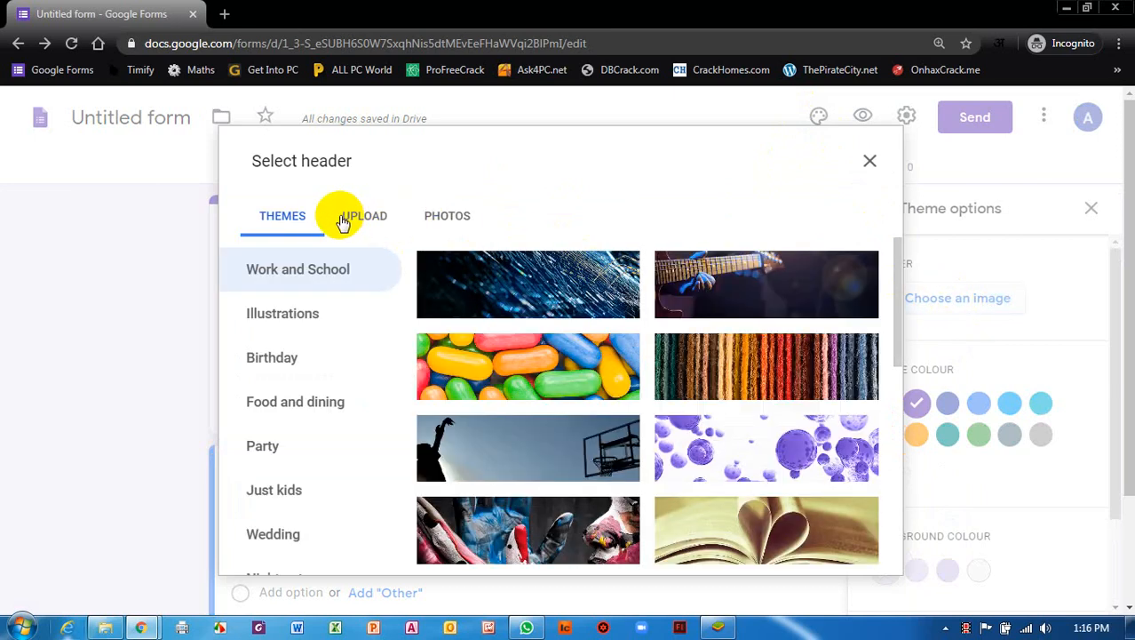
left_click(370, 219)
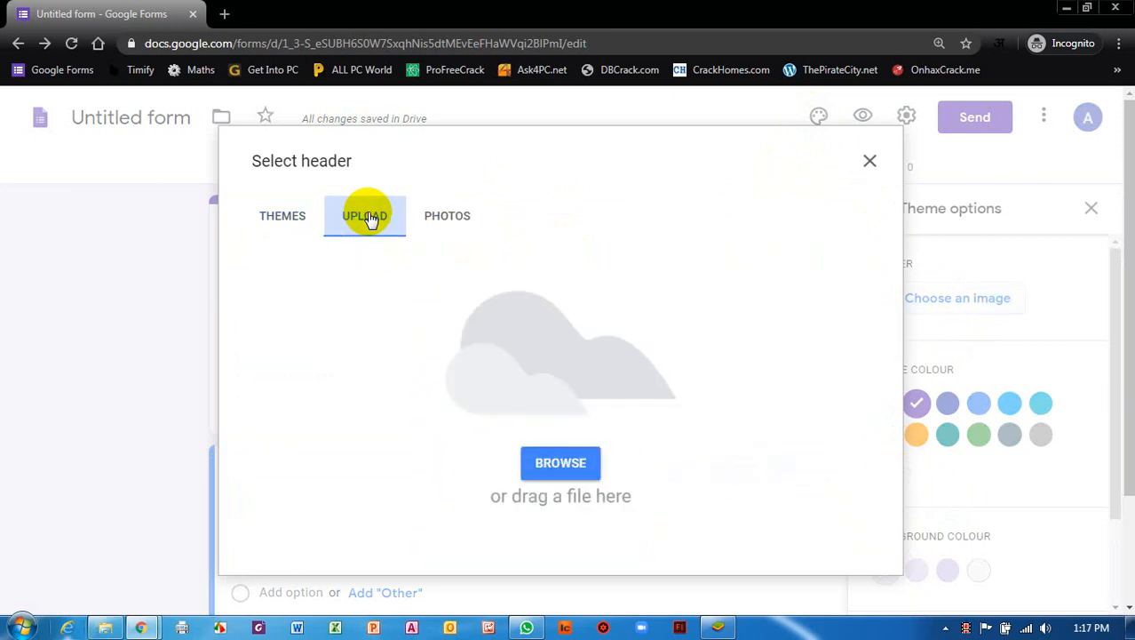
left_click(579, 465)
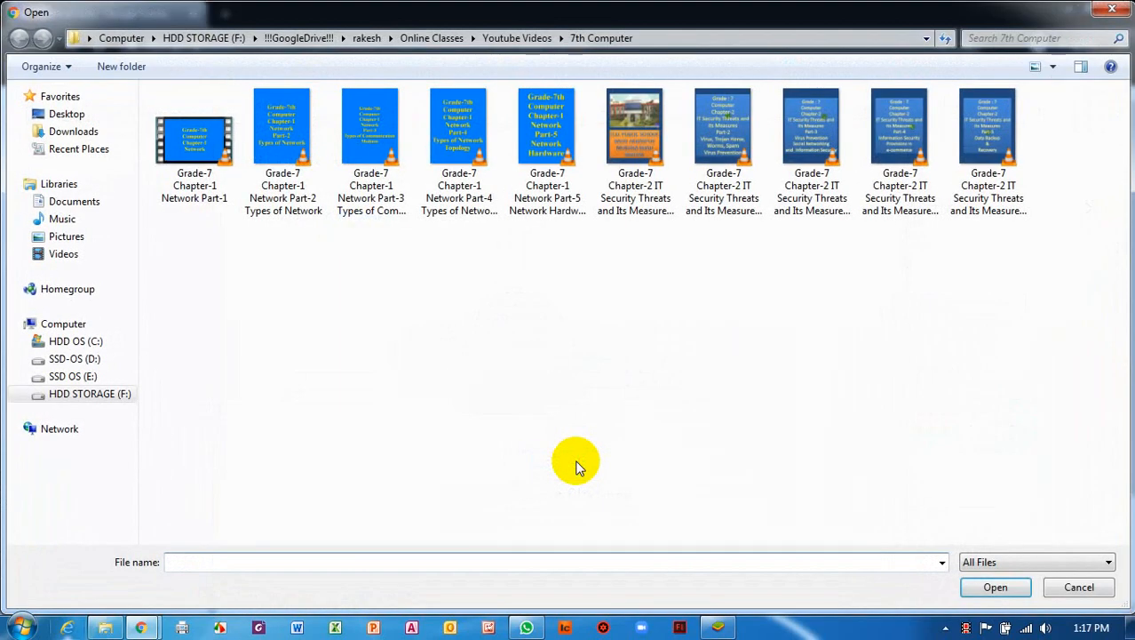
Step: Choose '1_HDPS photo - Copy' from the Pictures library for the header upload
left_click(71, 240)
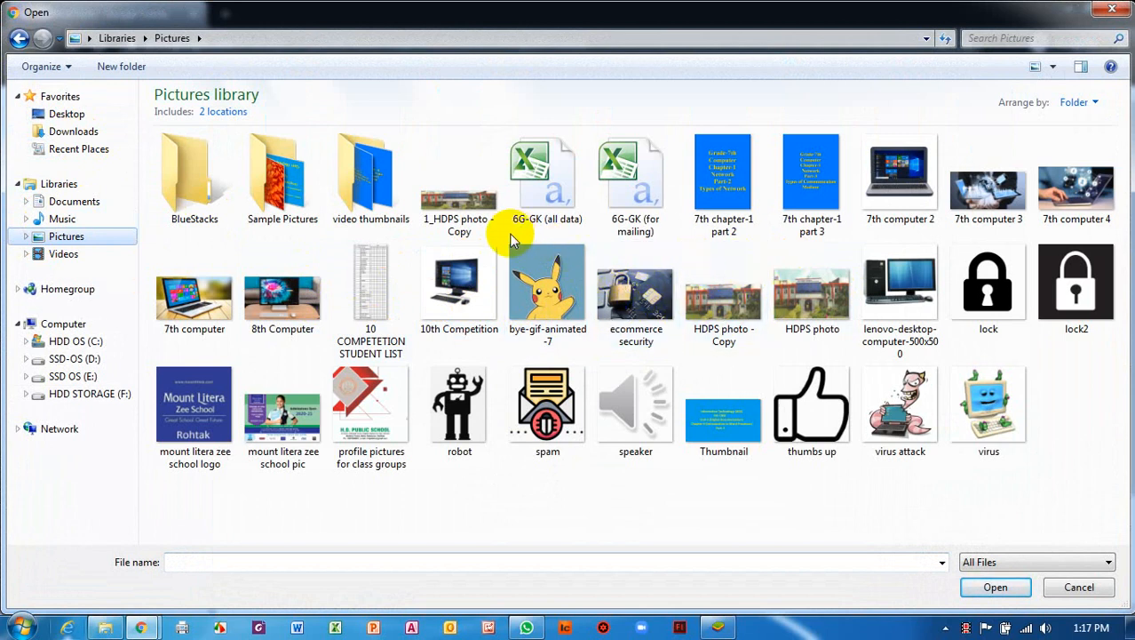
left_click(474, 213)
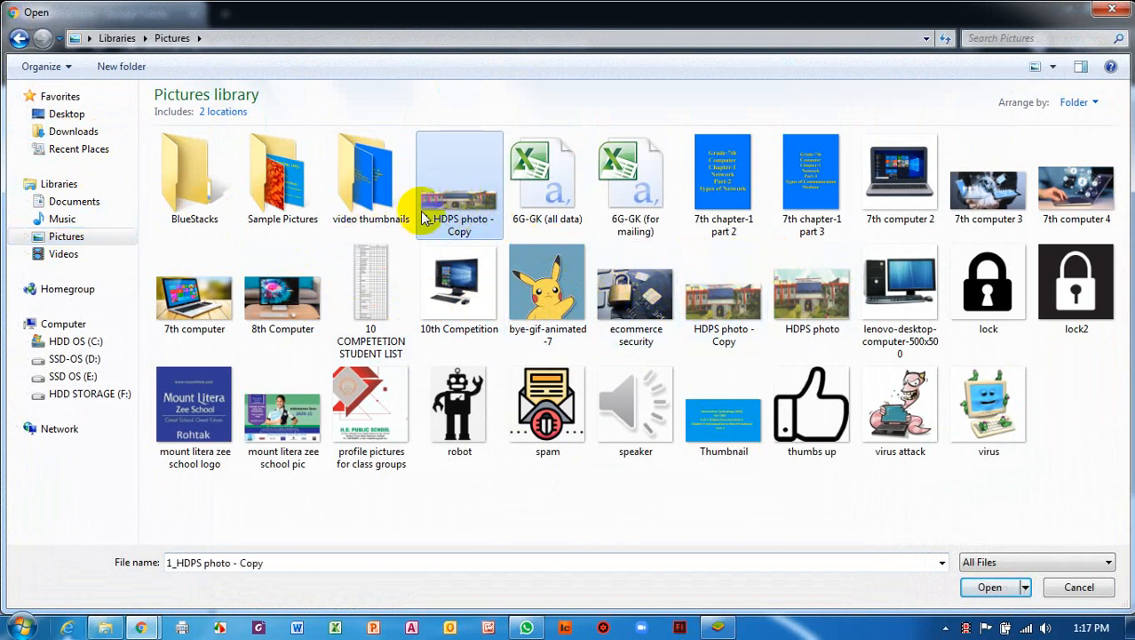
double_click(468, 206)
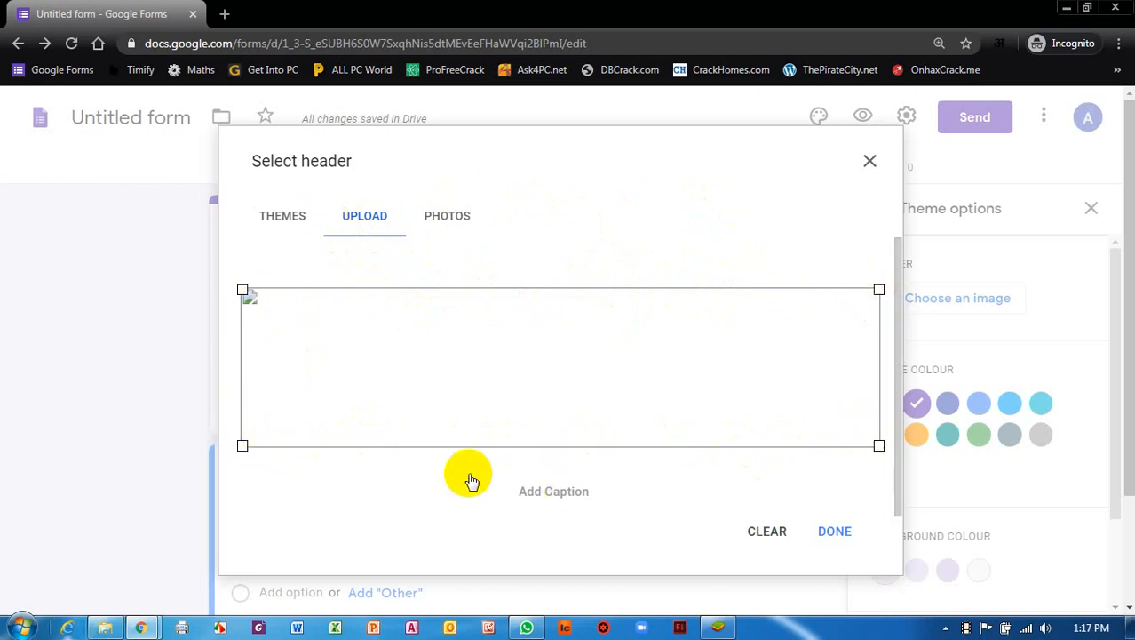
Step: Confirm the uploaded H D Public School photo as the form's header
left_click(836, 533)
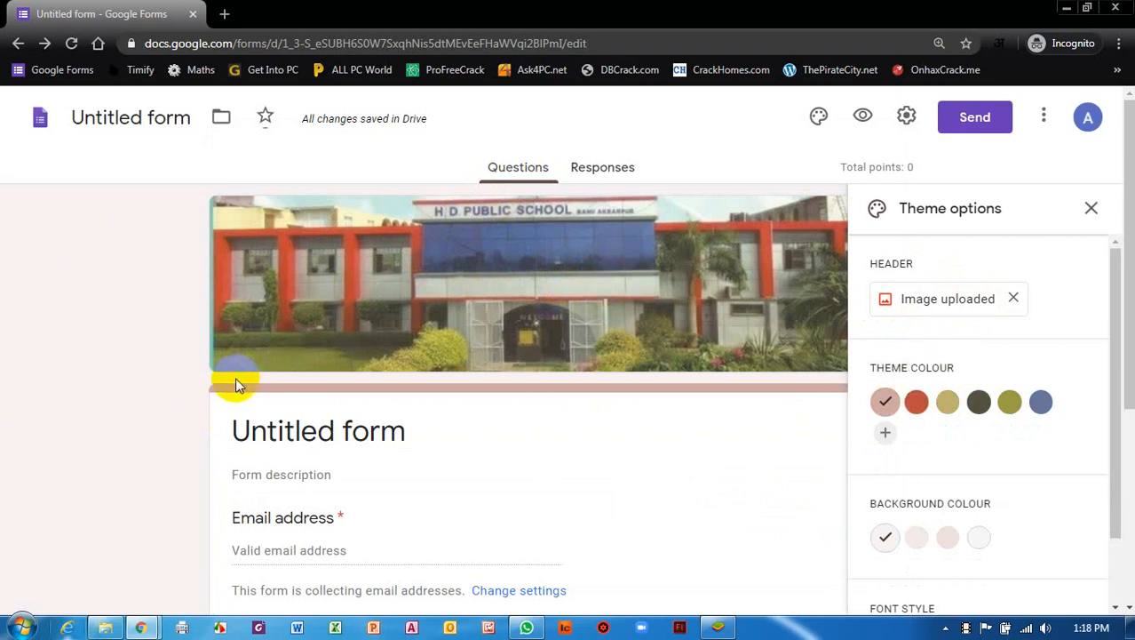
Step: Add a custom #00ff00 theme colour with a dark green page background
left_click(886, 436)
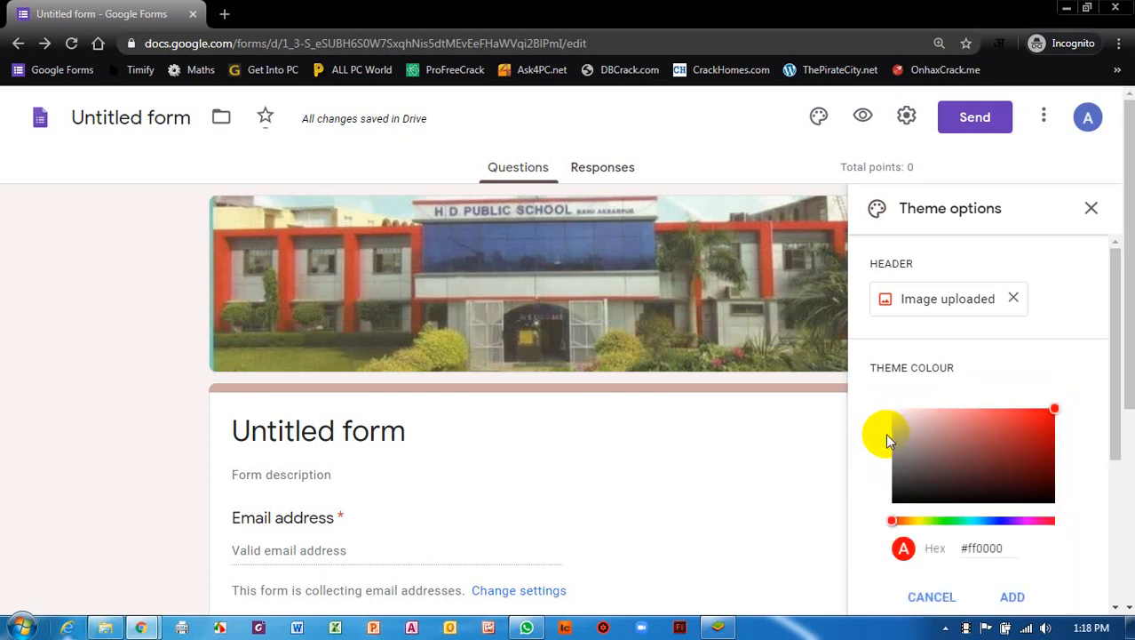
left_click(1004, 551)
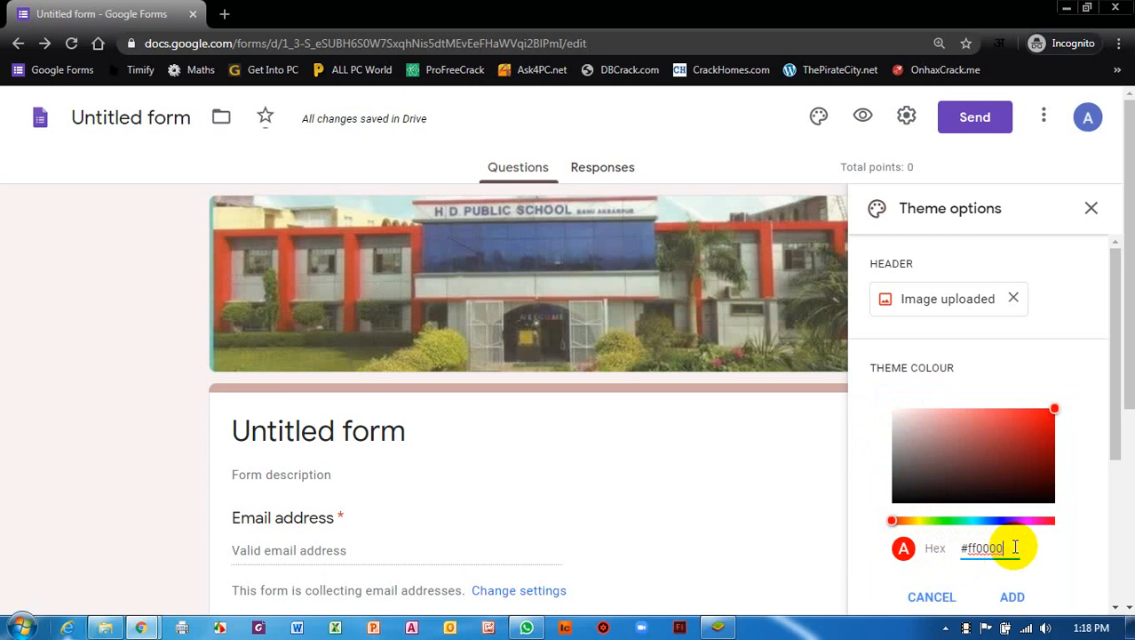
key("BackSpace")
key("BackSpace")
key("BackSpace")
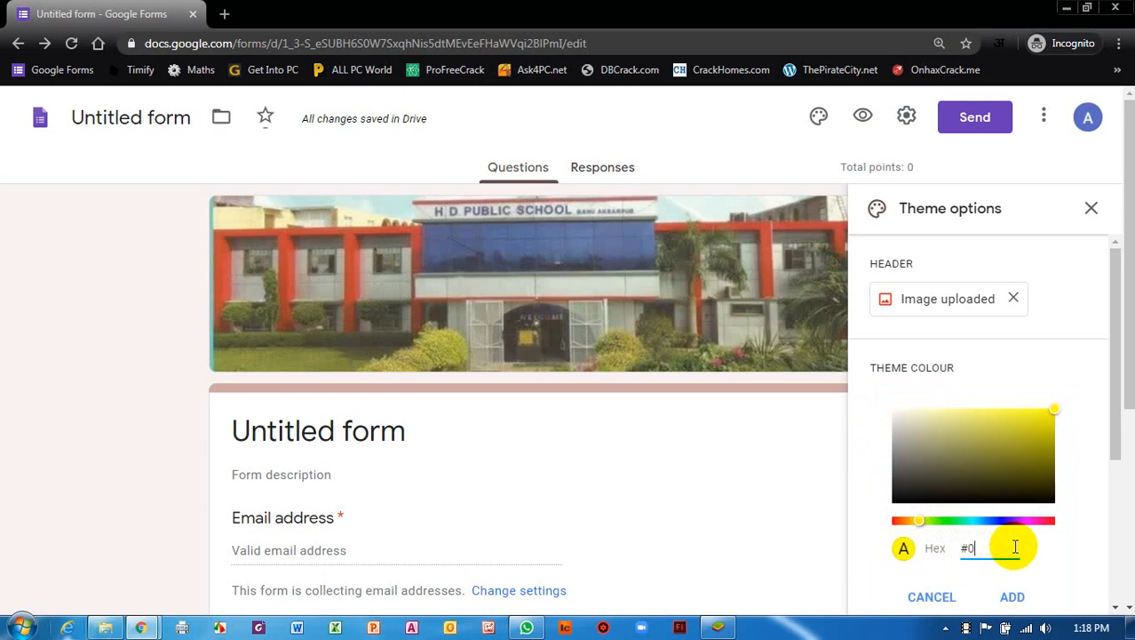
type("00ff")
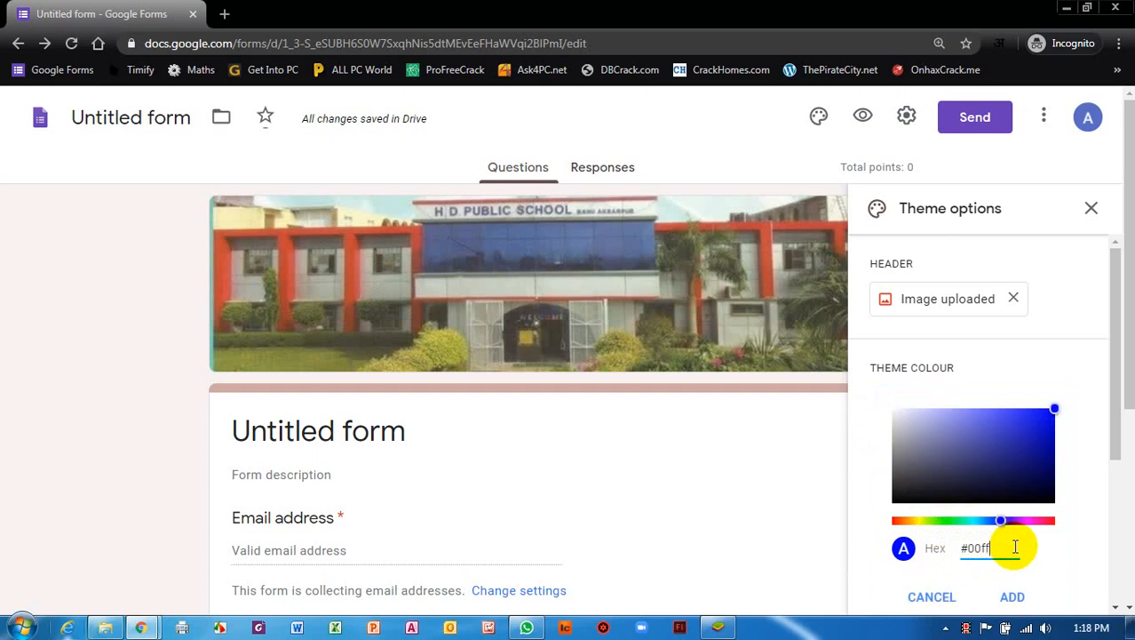
type("00")
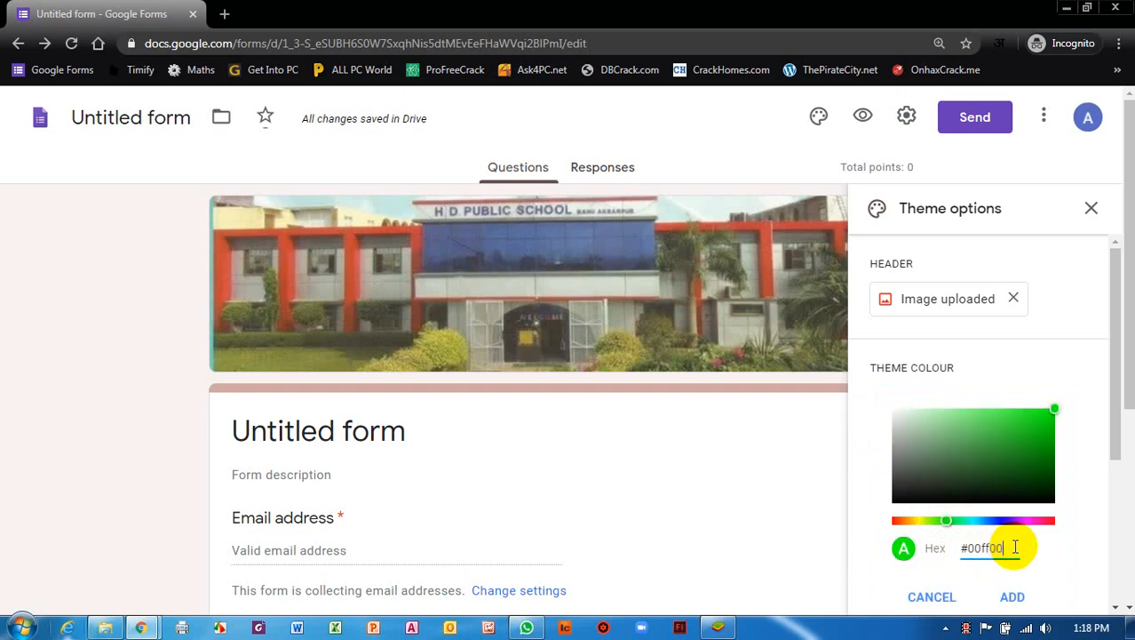
left_click(1017, 599)
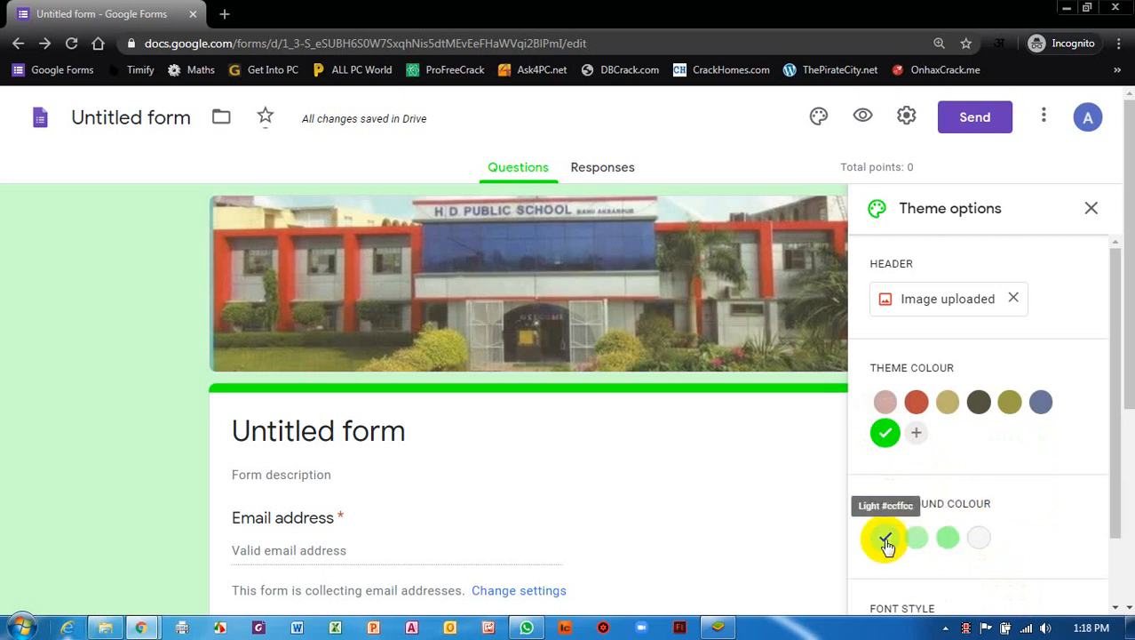
left_click(950, 538)
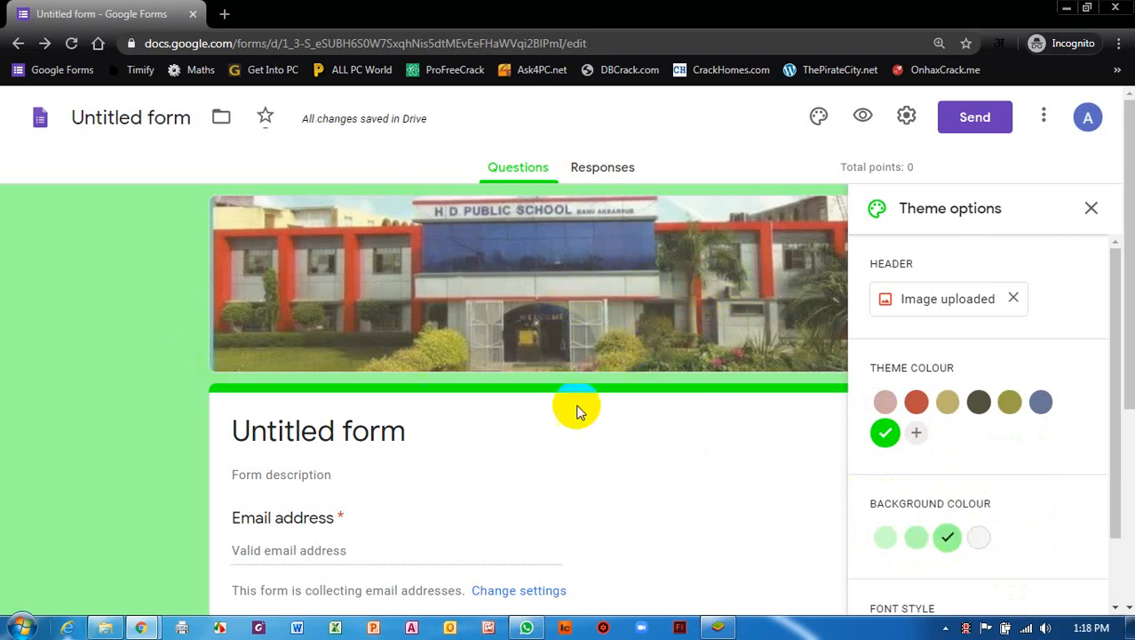
left_click(1092, 210)
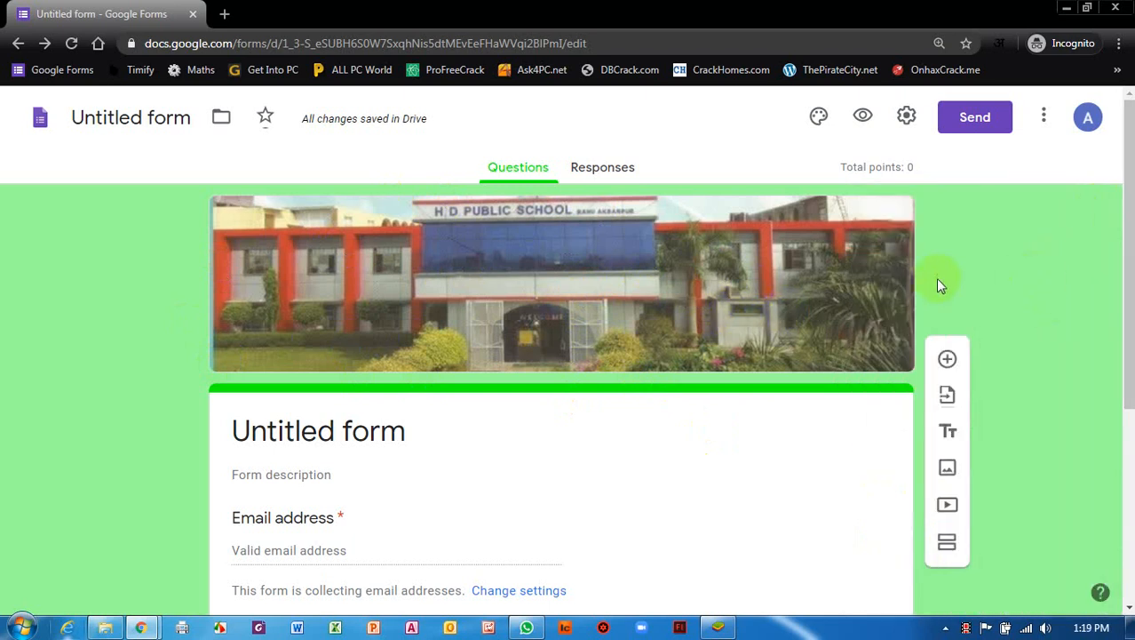
scroll(882, 323, "down", 3)
scroll(935, 347, "up", 3)
left_click(688, 279)
scroll(628, 291, "down", 2)
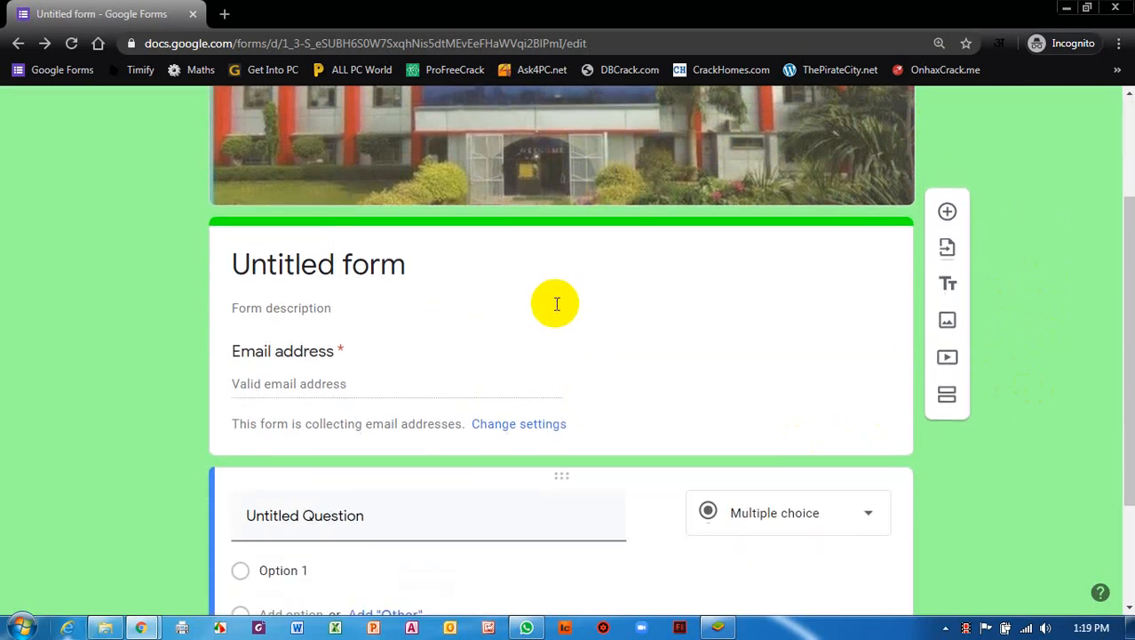
scroll(464, 289, "up", 2)
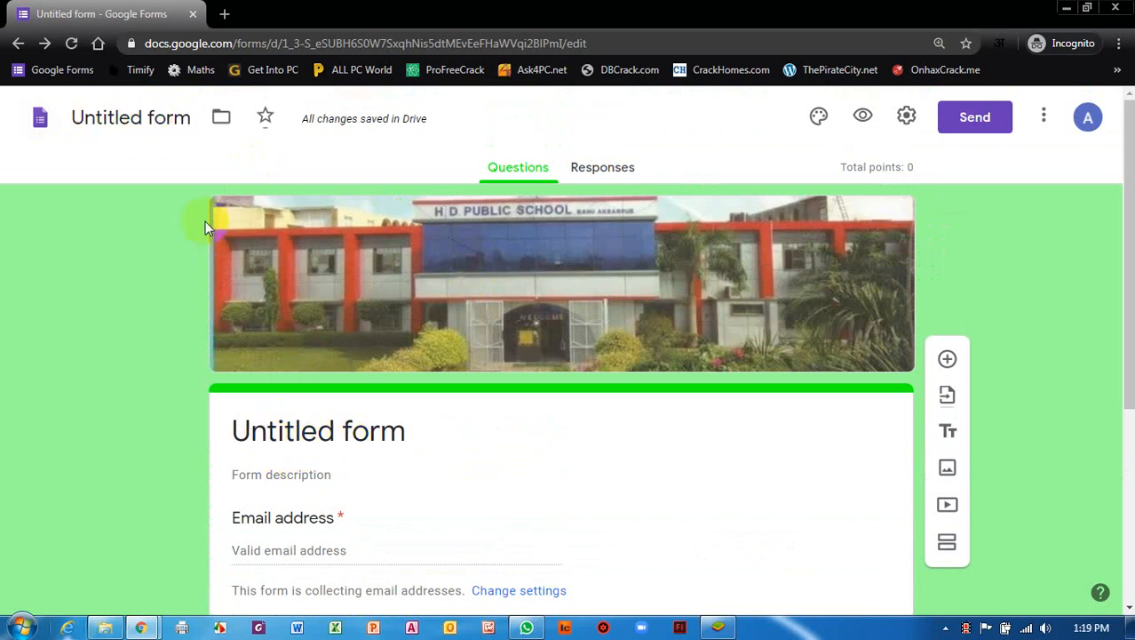
Step: Rename the form file to '8G G.K.'
left_click(187, 119)
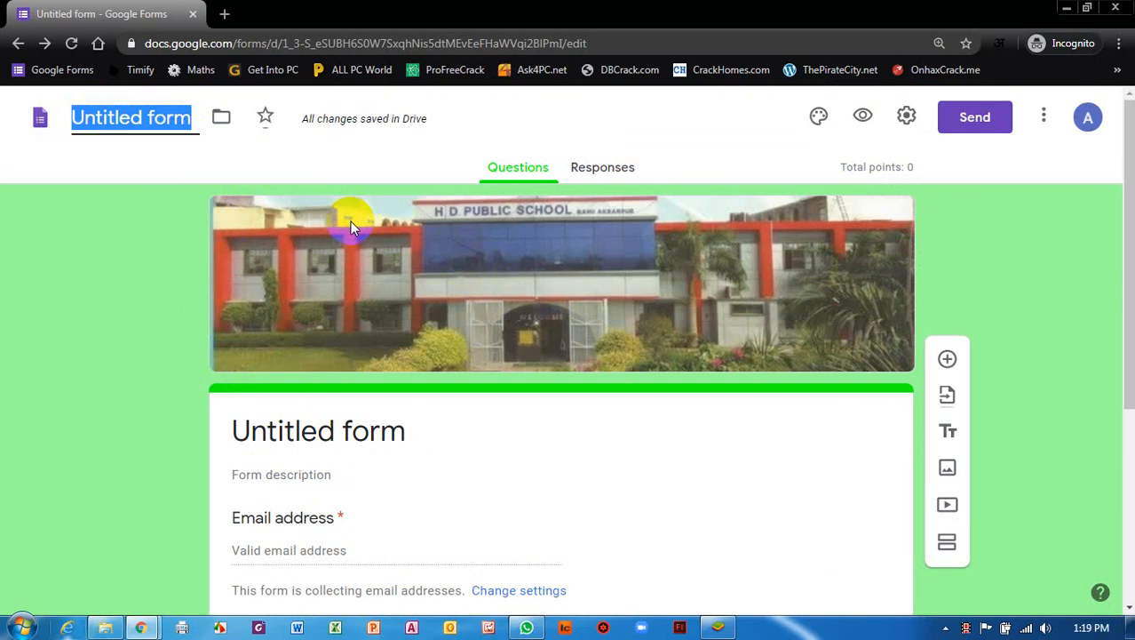
type("8")
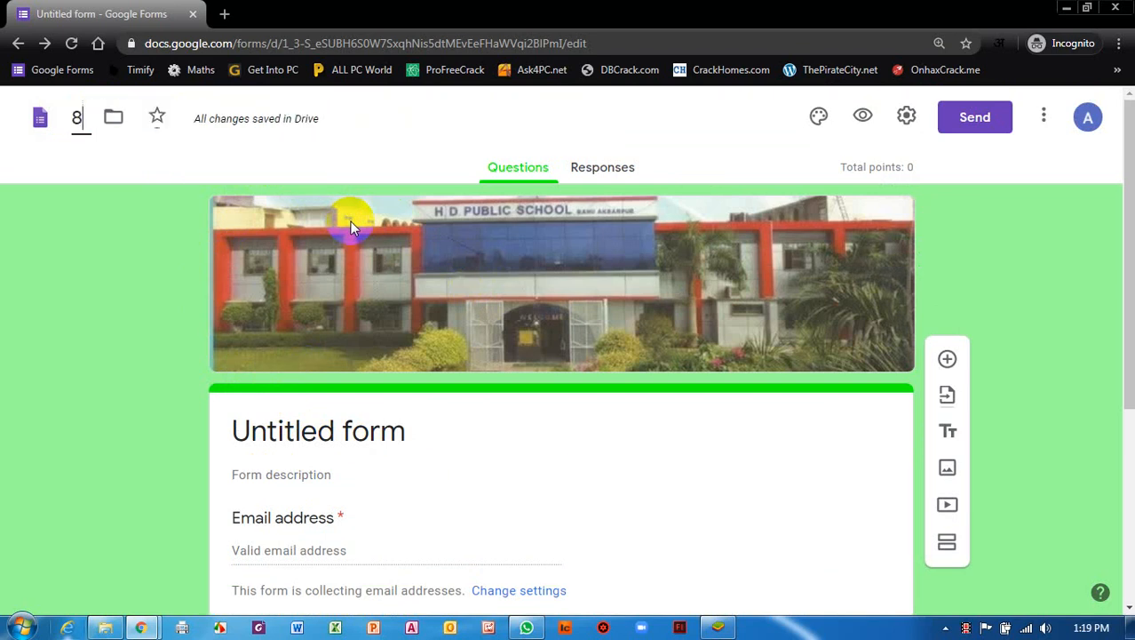
type("G")
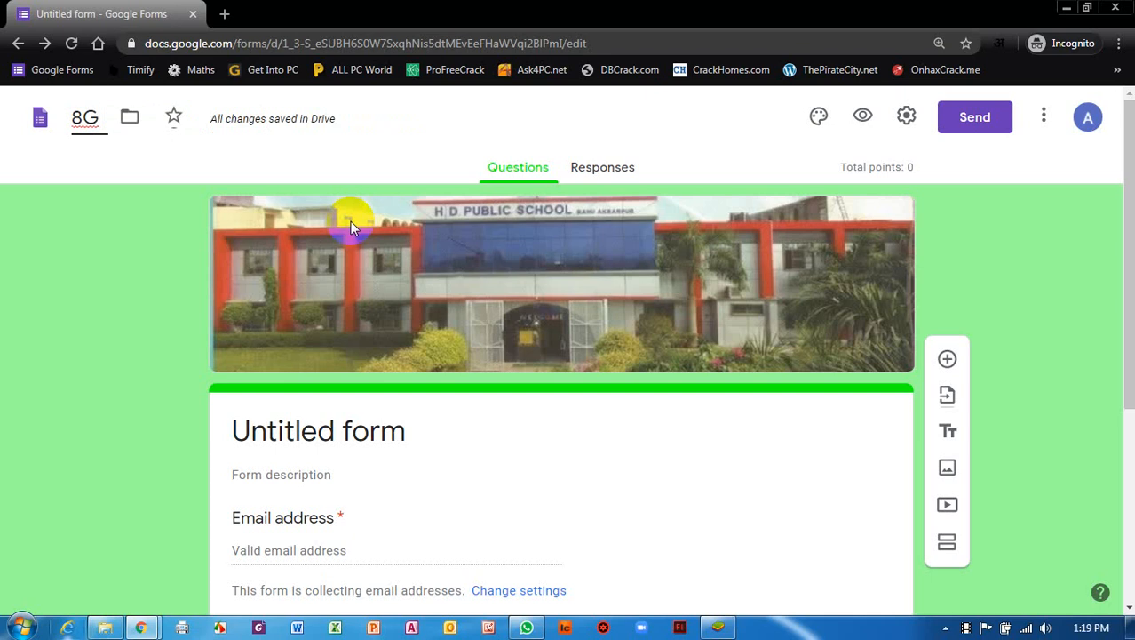
type("G")
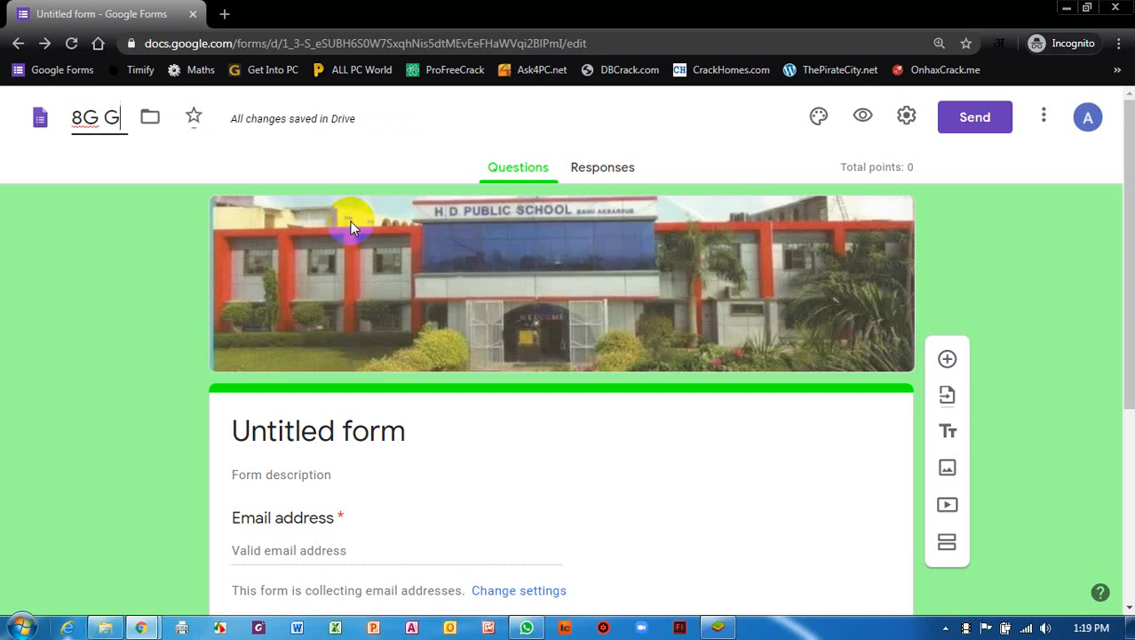
type(".K.")
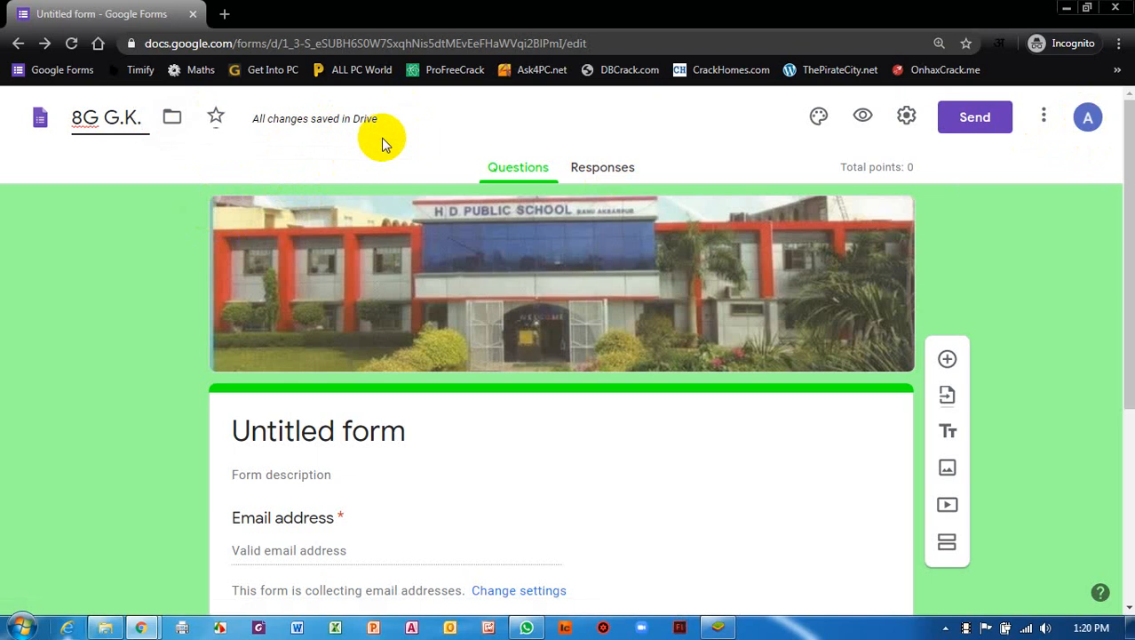
Step: Fill the form heading with the name 8G G.K
scroll(404, 368, "down", 3)
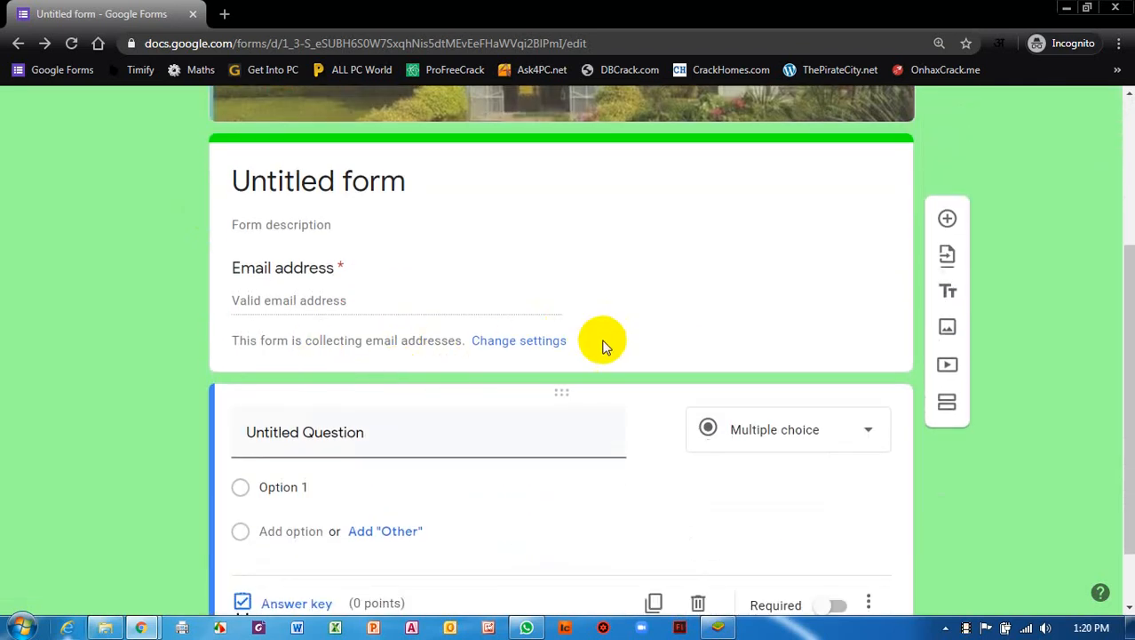
scroll(605, 320, "up", 1)
scroll(602, 311, "up", 2)
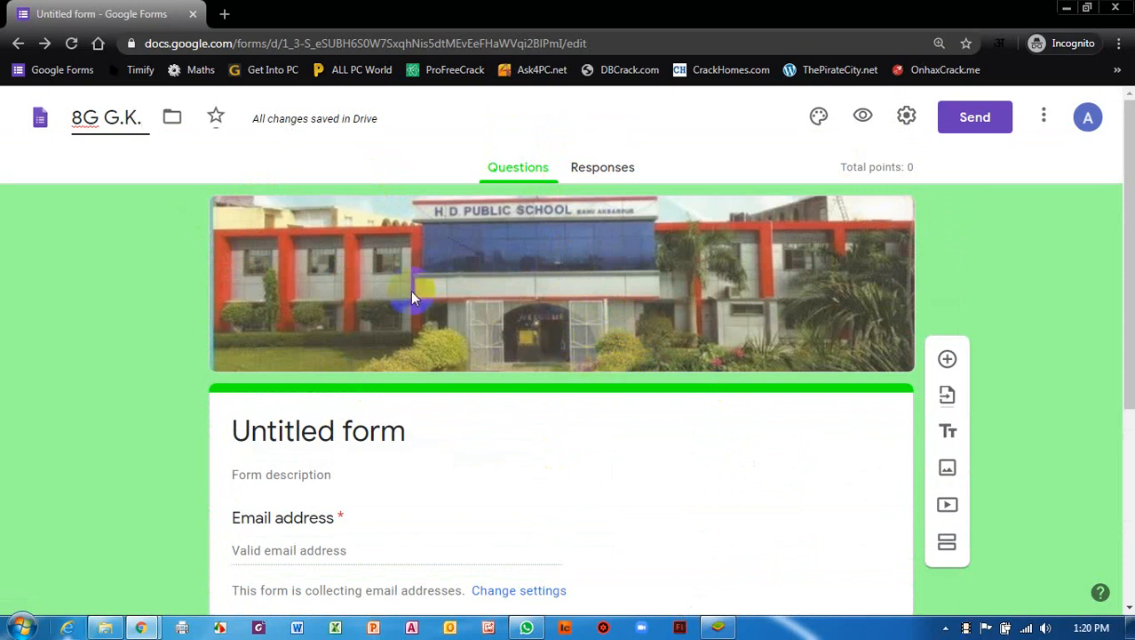
scroll(347, 227, "down", 1)
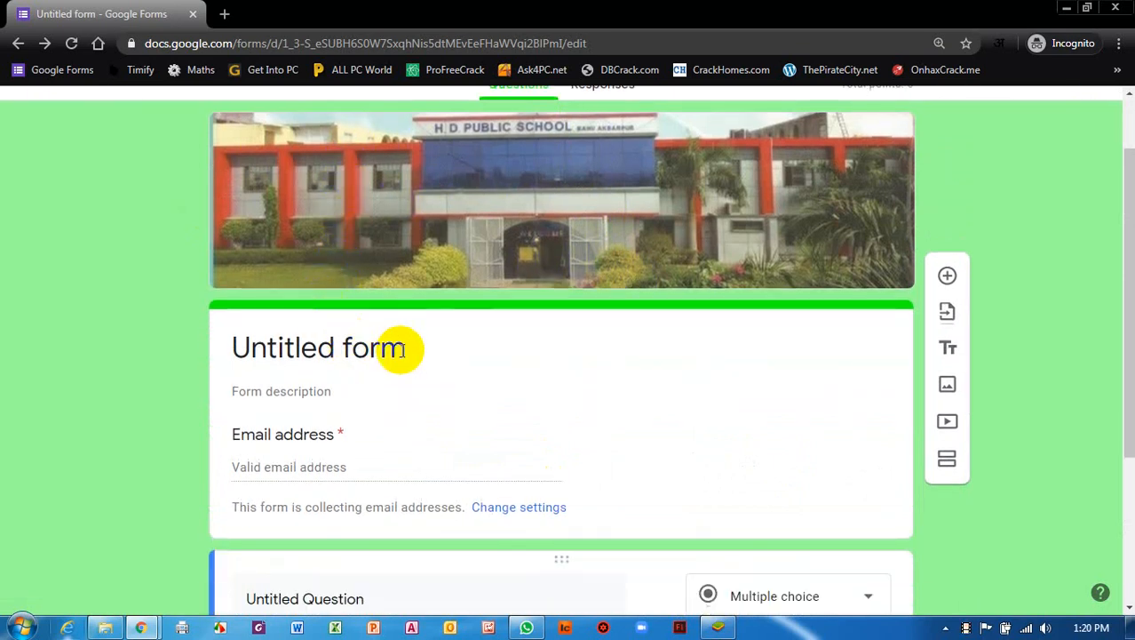
scroll(418, 350, "up", 1)
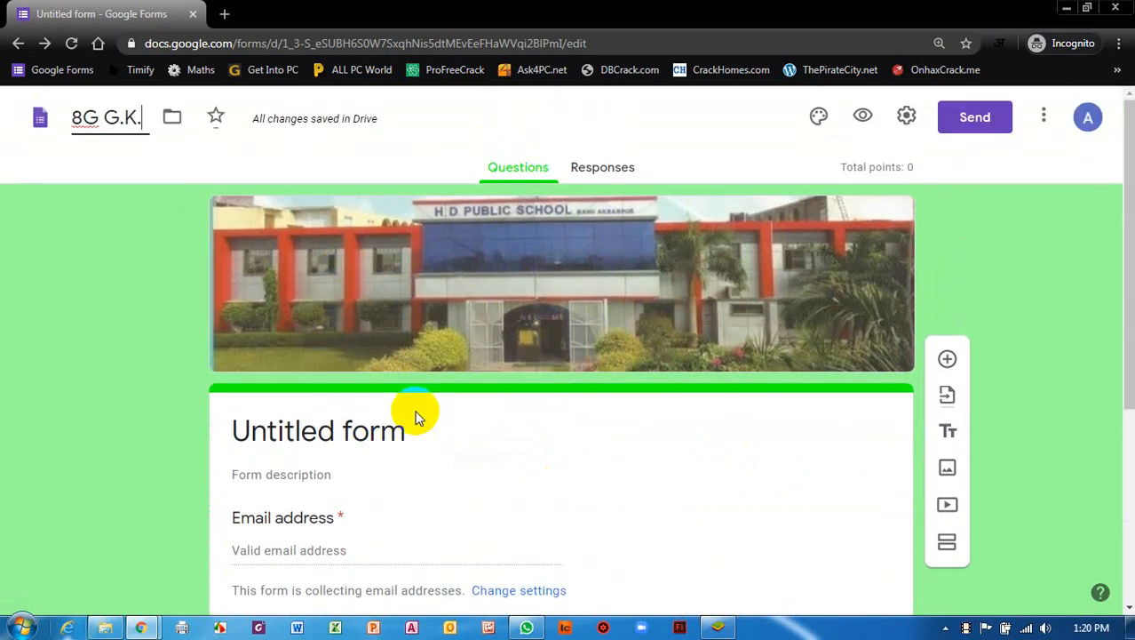
left_click(452, 415)
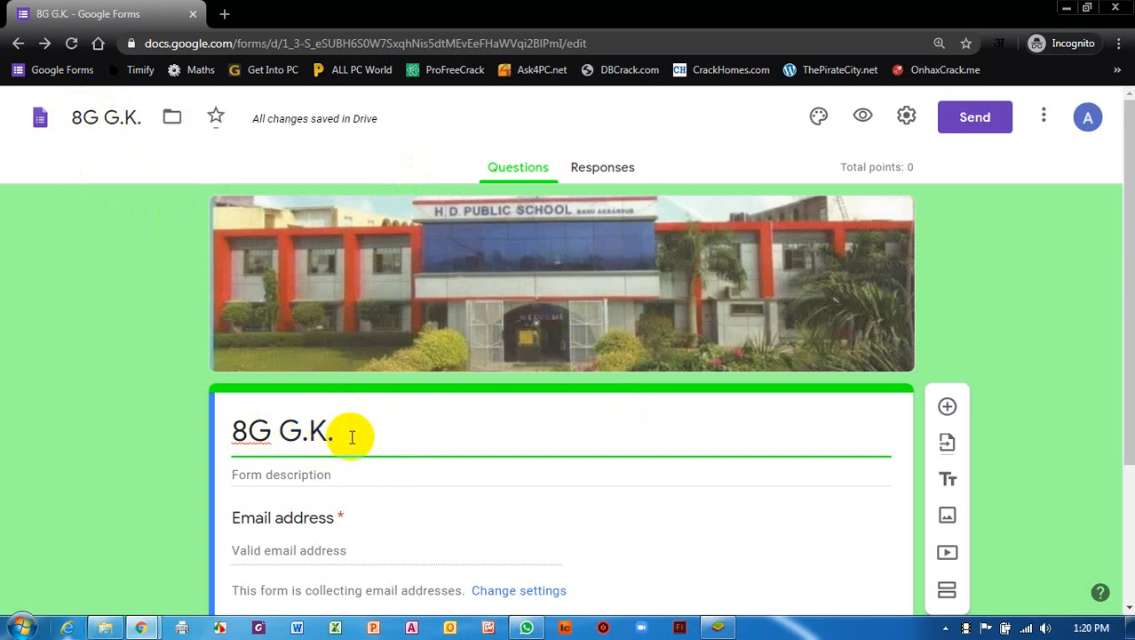
Step: Replace the heading with 'H. D. Public School, Bahu Akbarpur, Rohtak'
key("BackSpace")
key("BackSpace")
key("BackSpace")
key("BackSpace")
key("BackSpace")
key("BackSpace")
key("BackSpace")
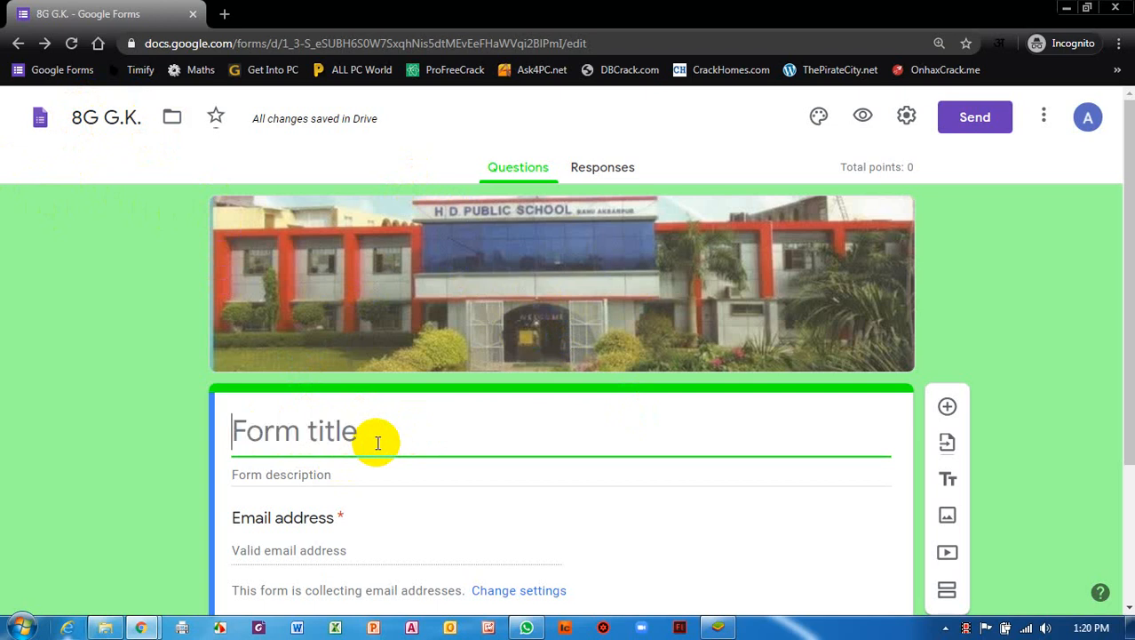
scroll(393, 446, "down", 2)
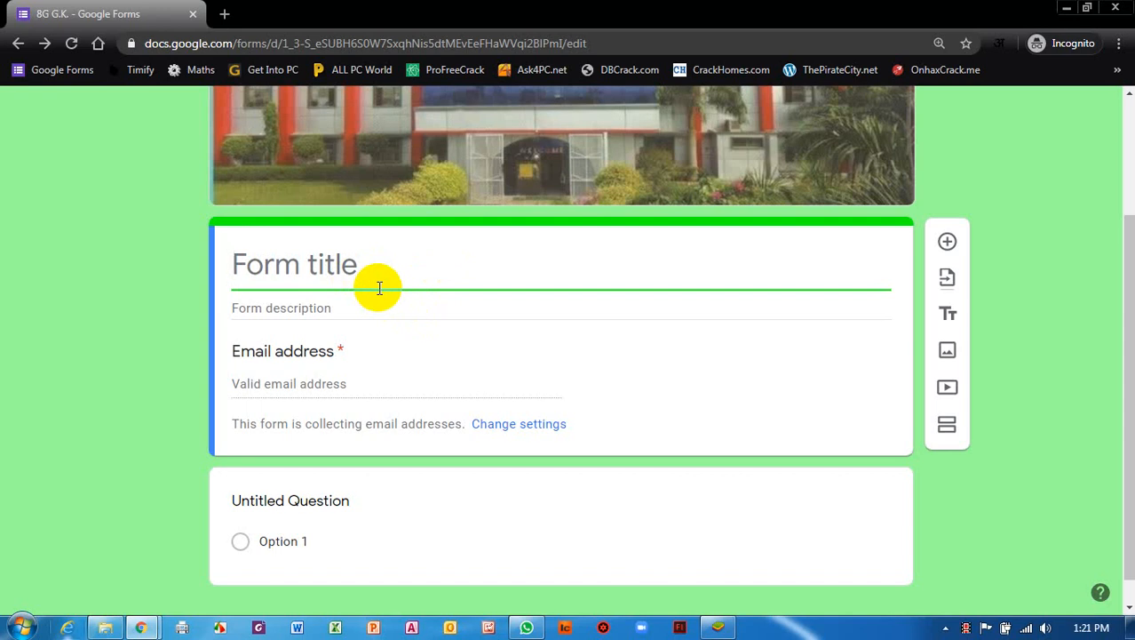
type("H. ")
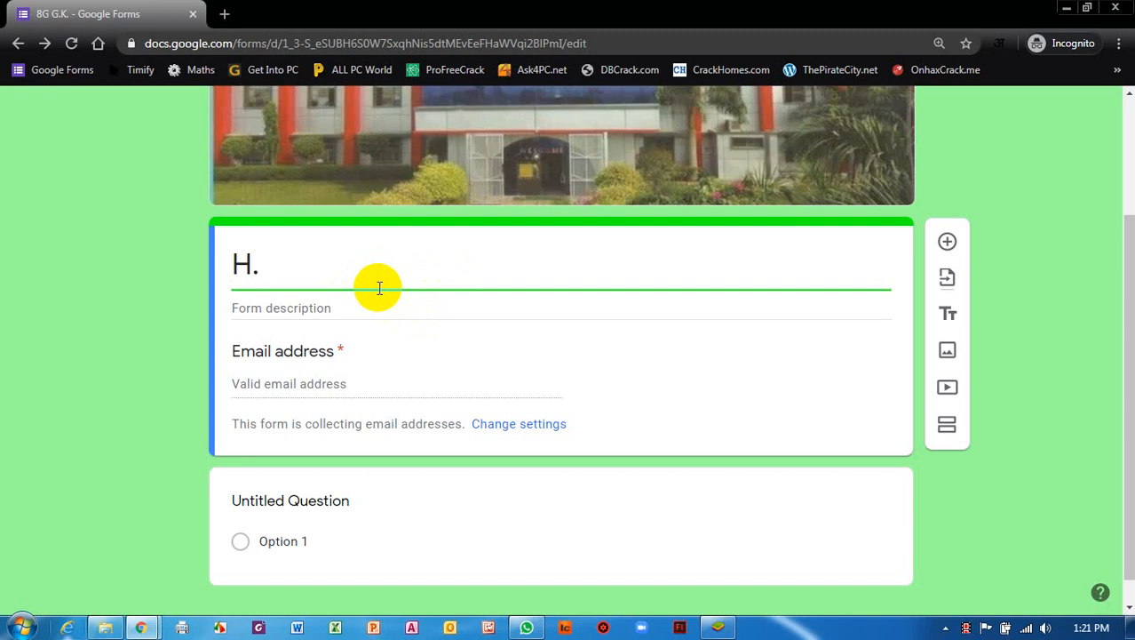
type("D. Public")
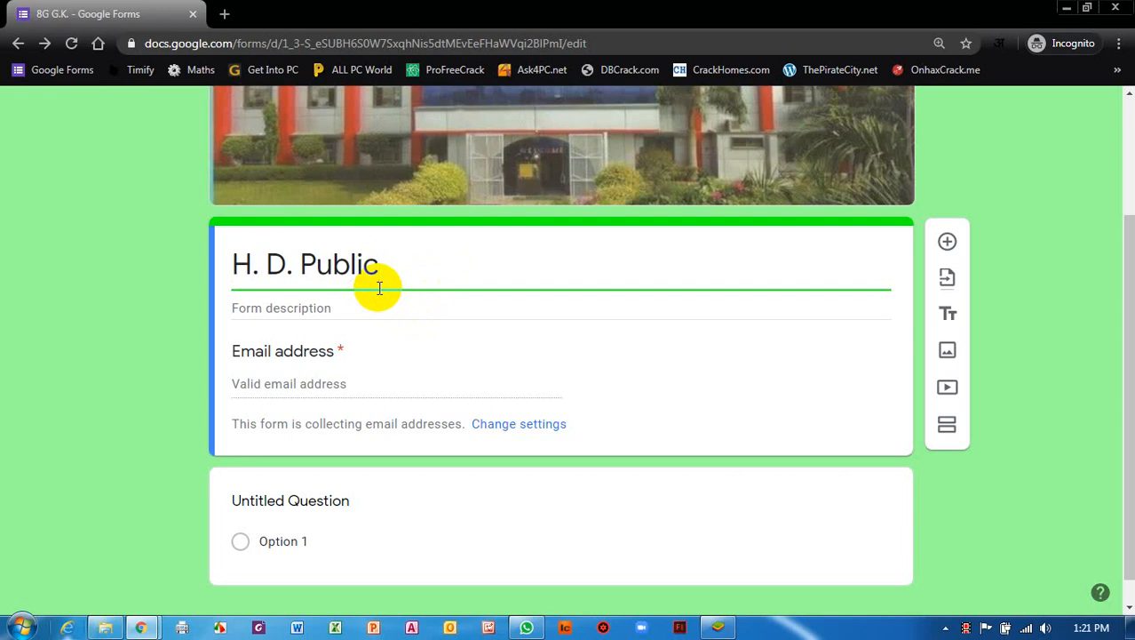
type(" School")
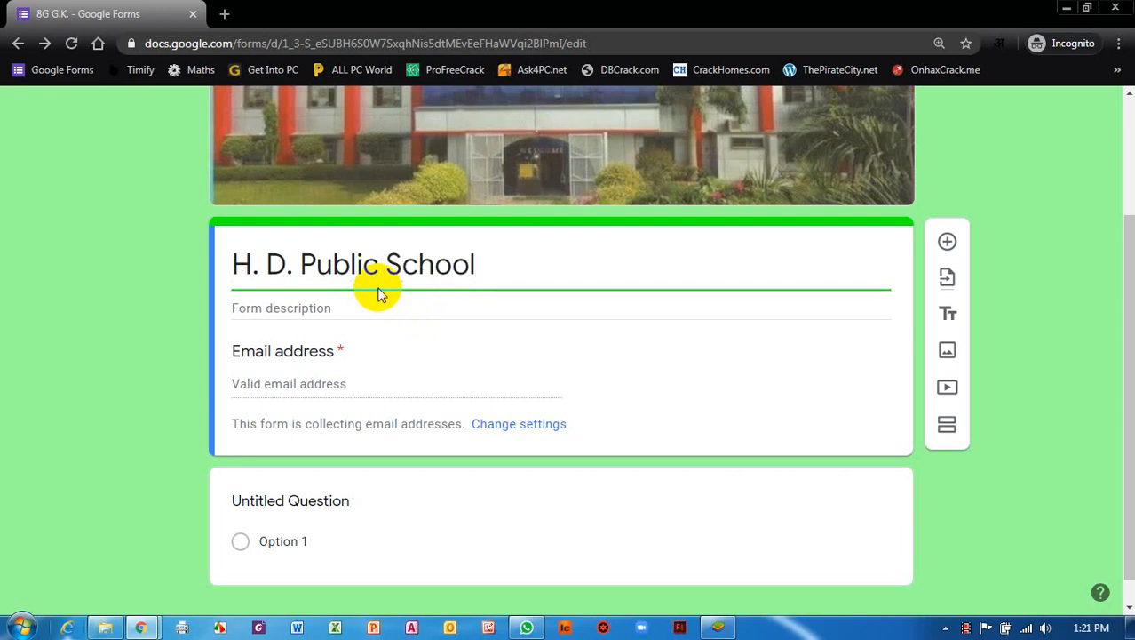
type(", Bahu")
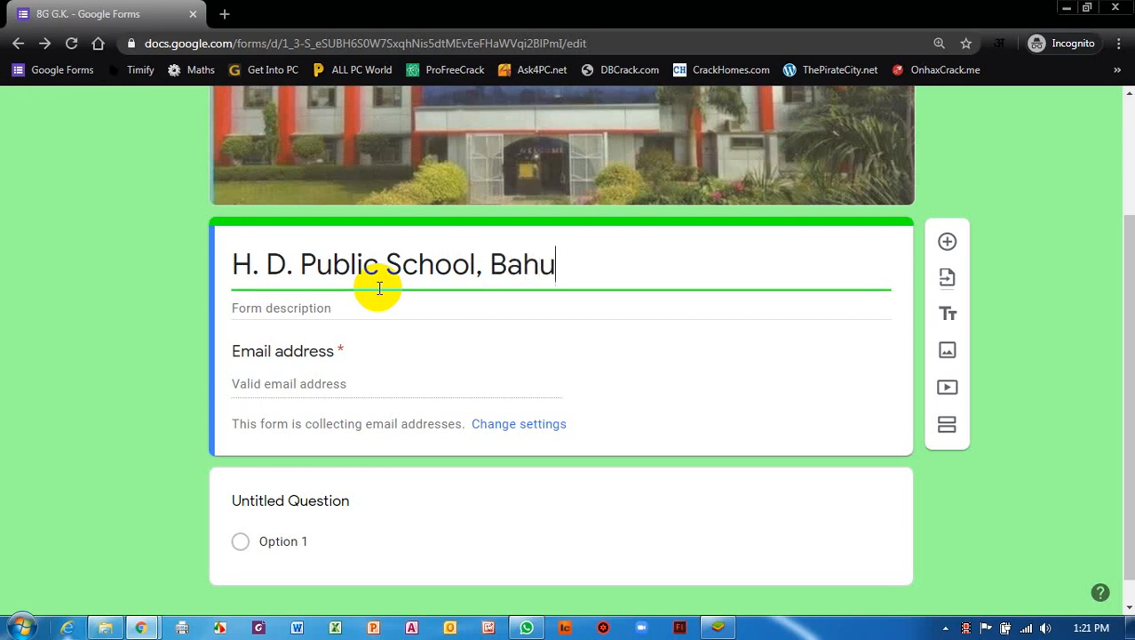
type(" Akba")
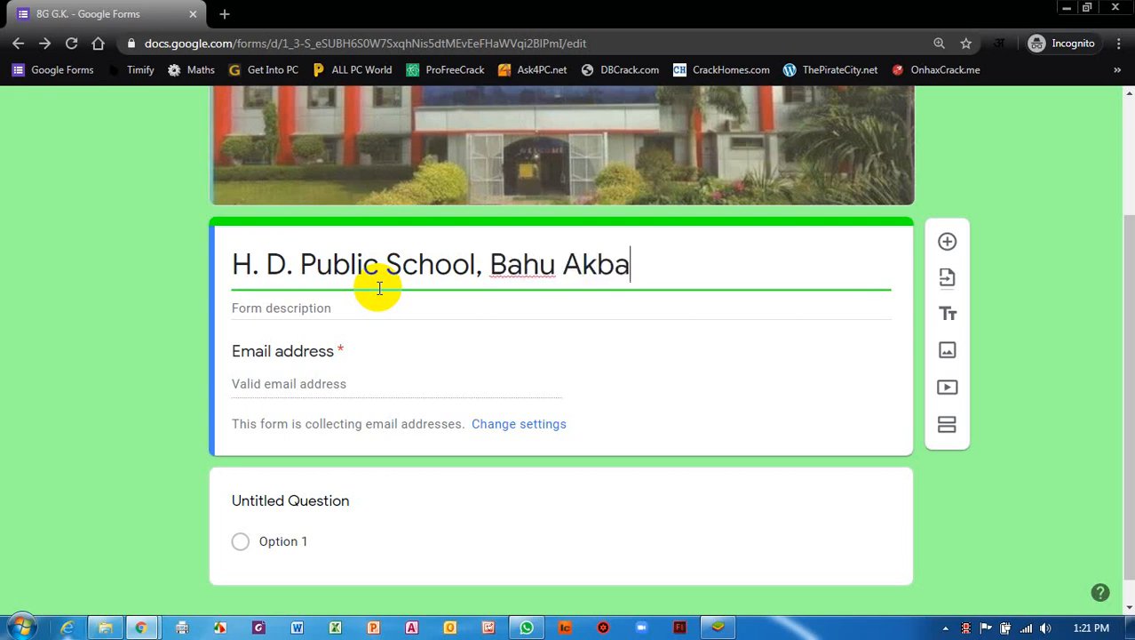
type("rpur, ")
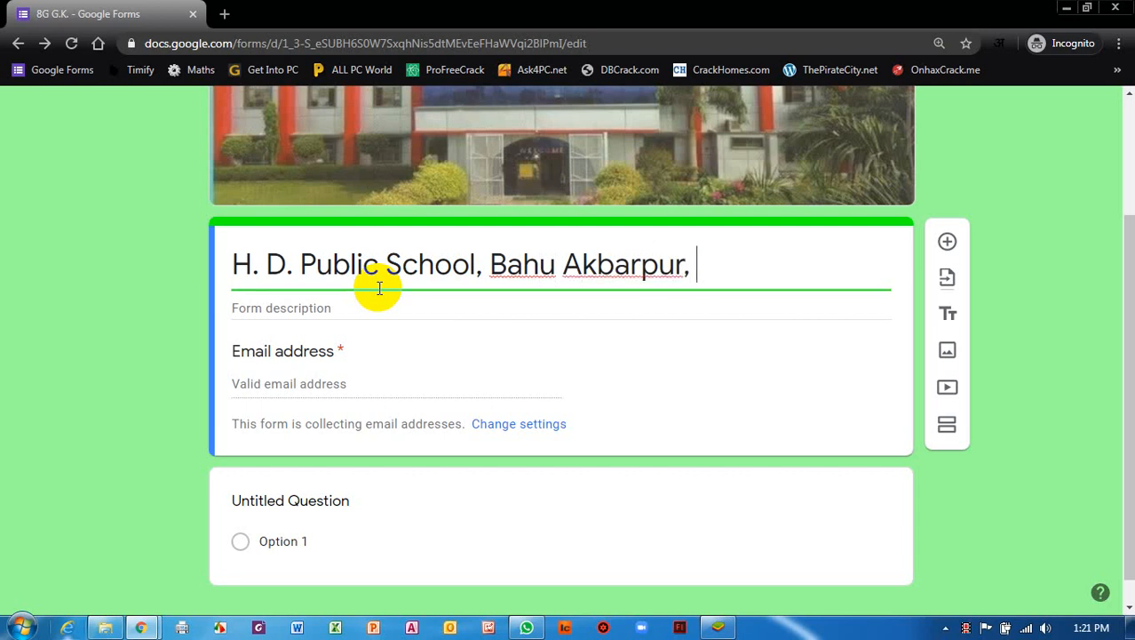
type("Rohtak")
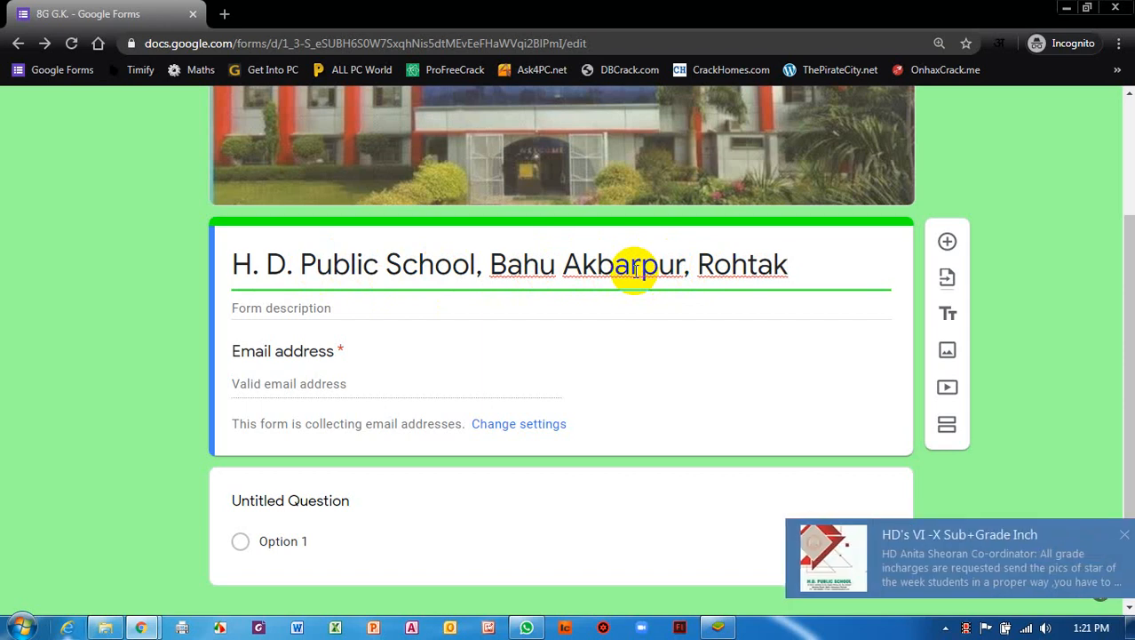
left_click_drag(491, 264, 802, 279)
left_click_drag(524, 279, 680, 273)
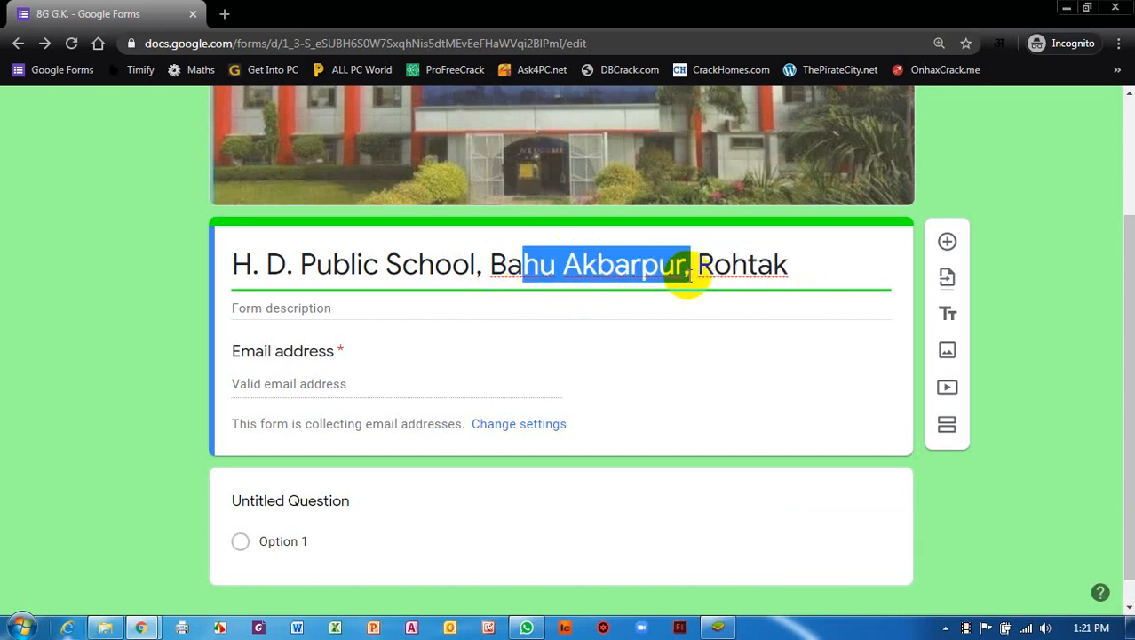
left_click(421, 264)
left_click_drag(241, 267, 814, 269)
left_click(600, 273)
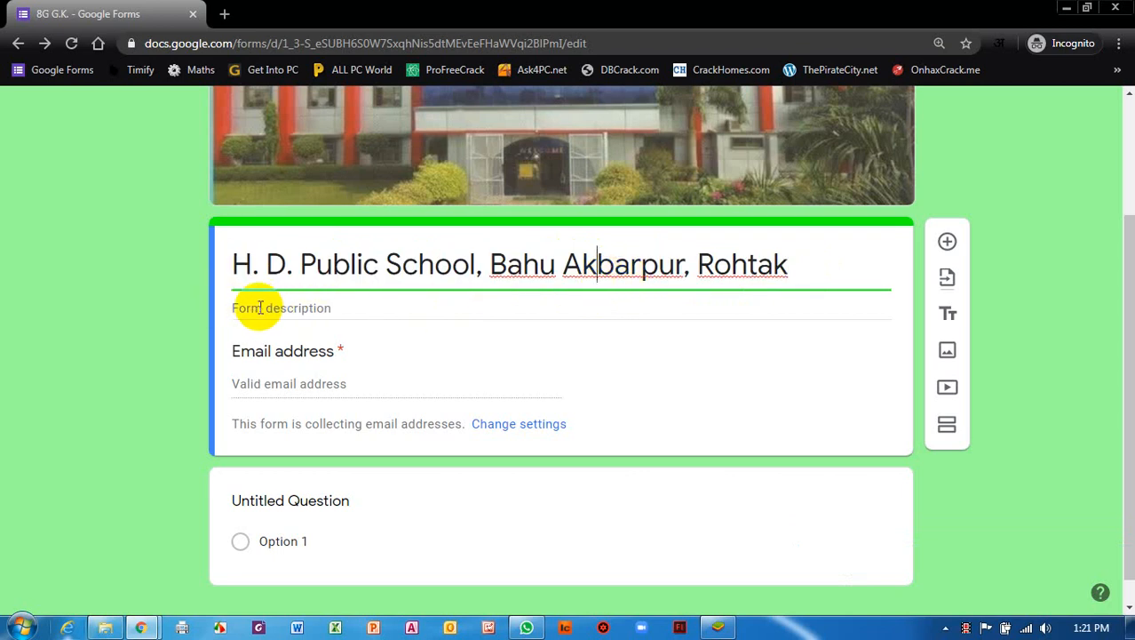
Step: Write the description 'PA-1 (2020-21)' with a 'Class :' line beneath it
left_click(302, 313)
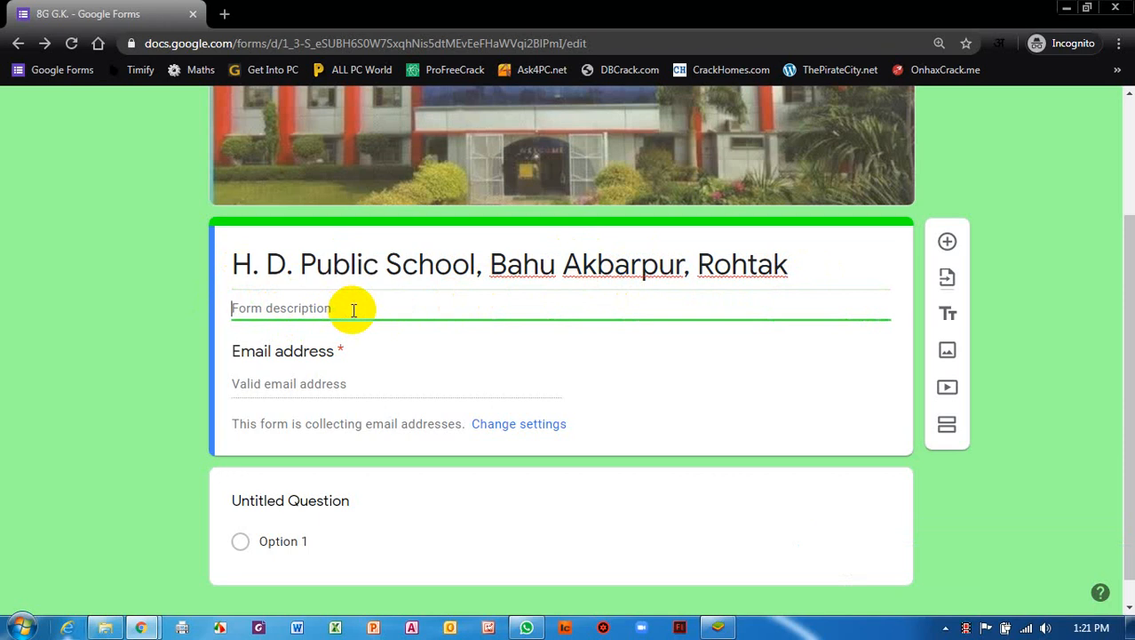
type("PA")
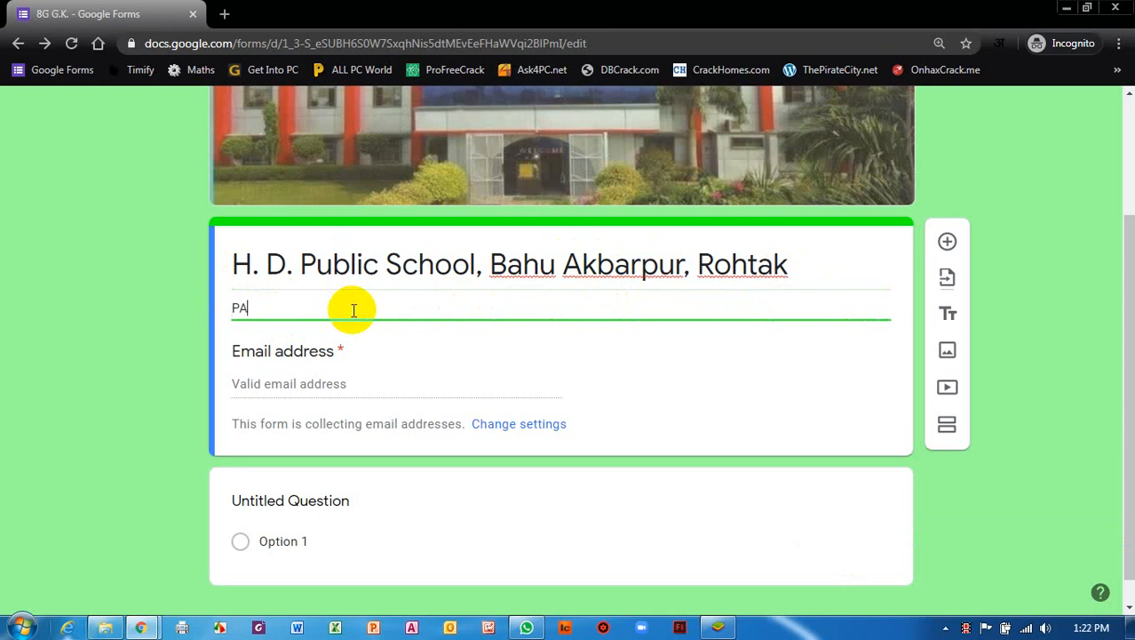
type("-1 (2020")
type("-20")
type("1")
type(")")
key("Return")
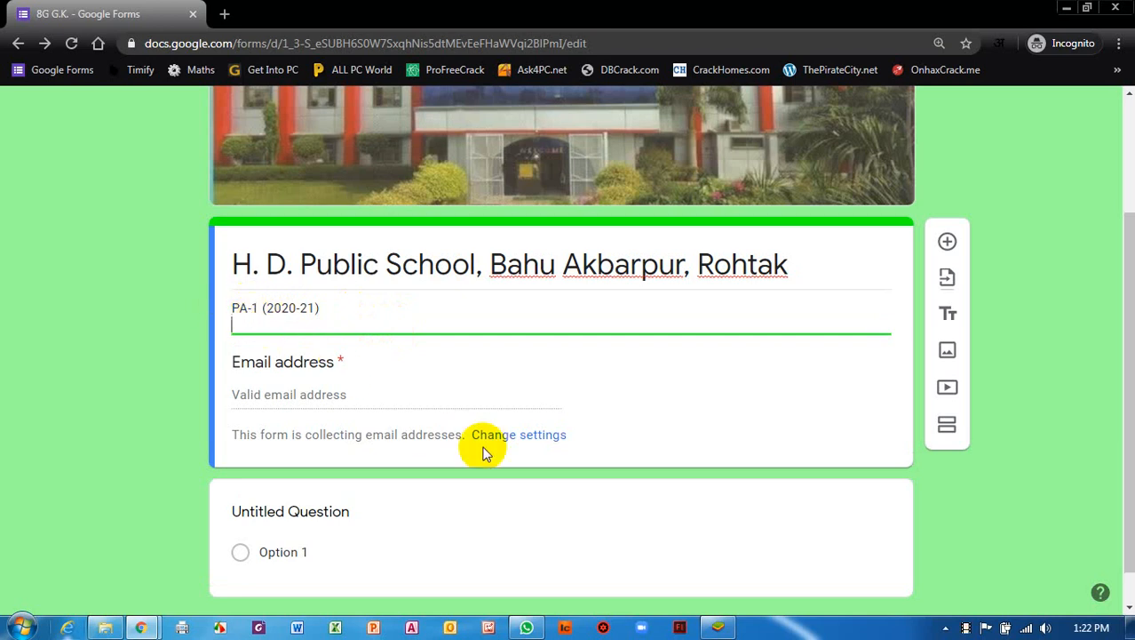
type("lass :")
scroll(535, 293, "up", 2)
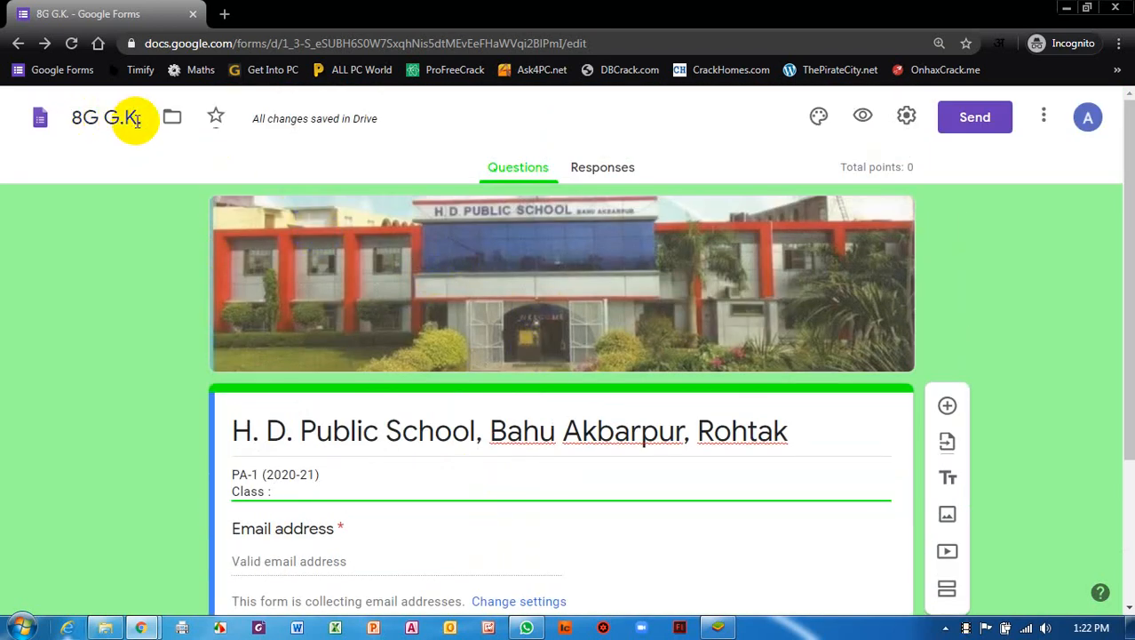
Step: Change the form file name from '8G G.K.' to 'Question Paper Format'
left_click(140, 120)
key("BackSpace")
key("BackSpace")
key("BackSpace")
key("BackSpace")
key("BackSpace")
key("BackSpace")
key("BackSpace")
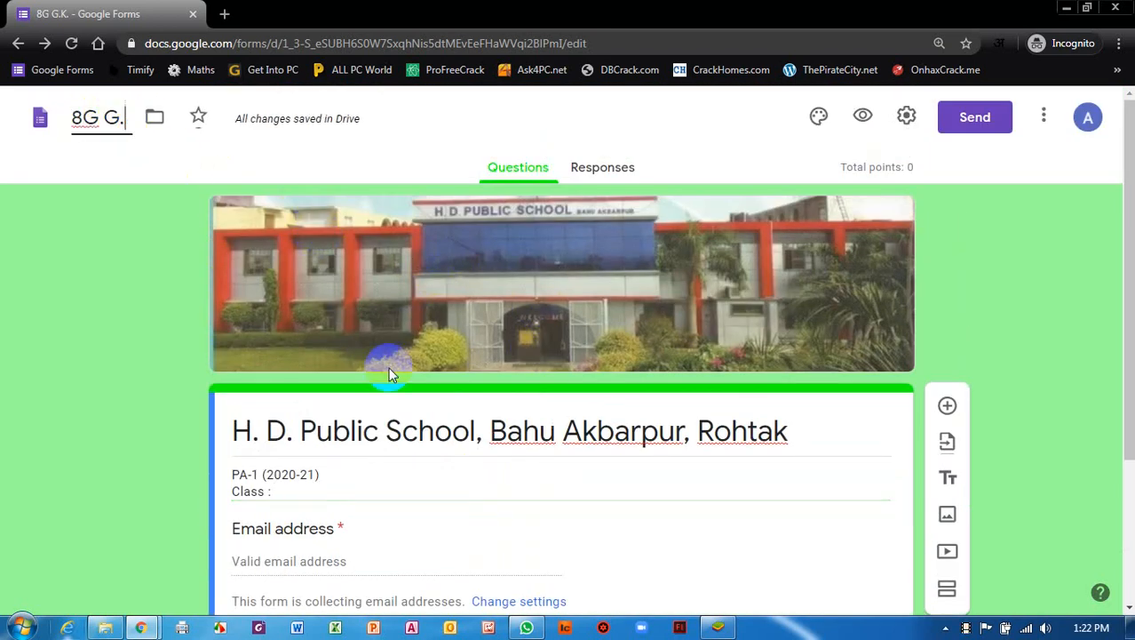
type("U")
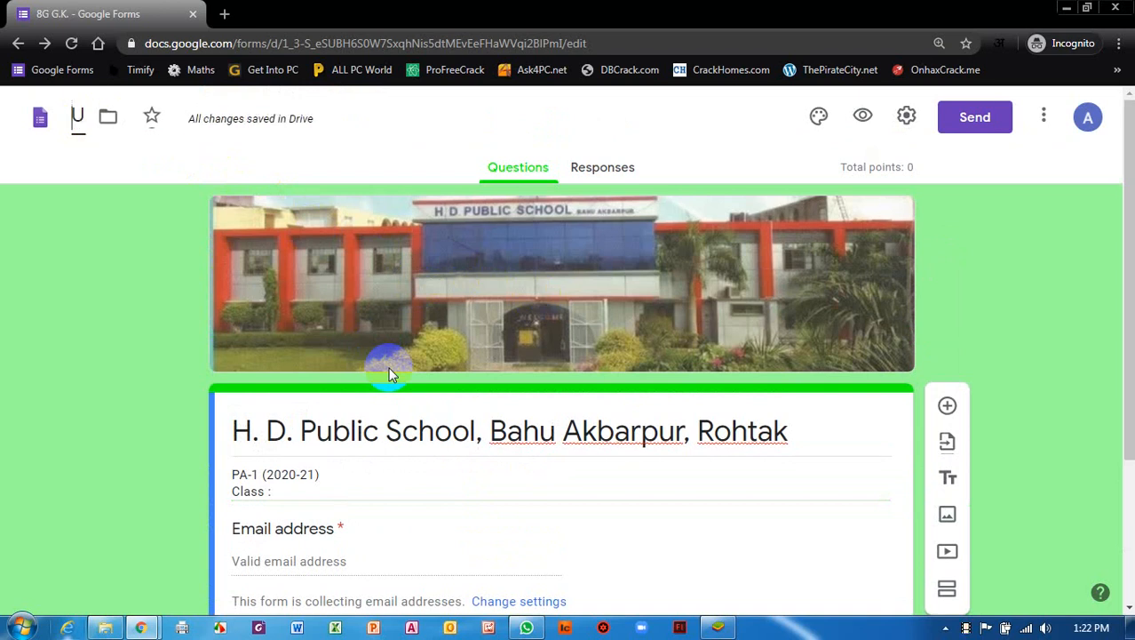
type("uestion ")
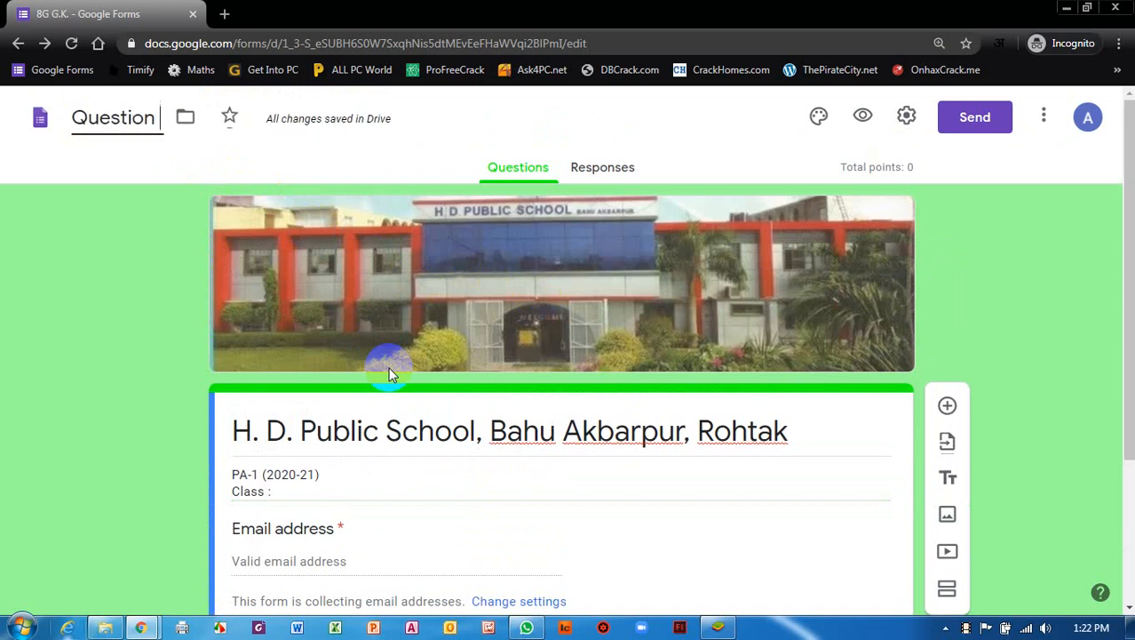
type("Paper For")
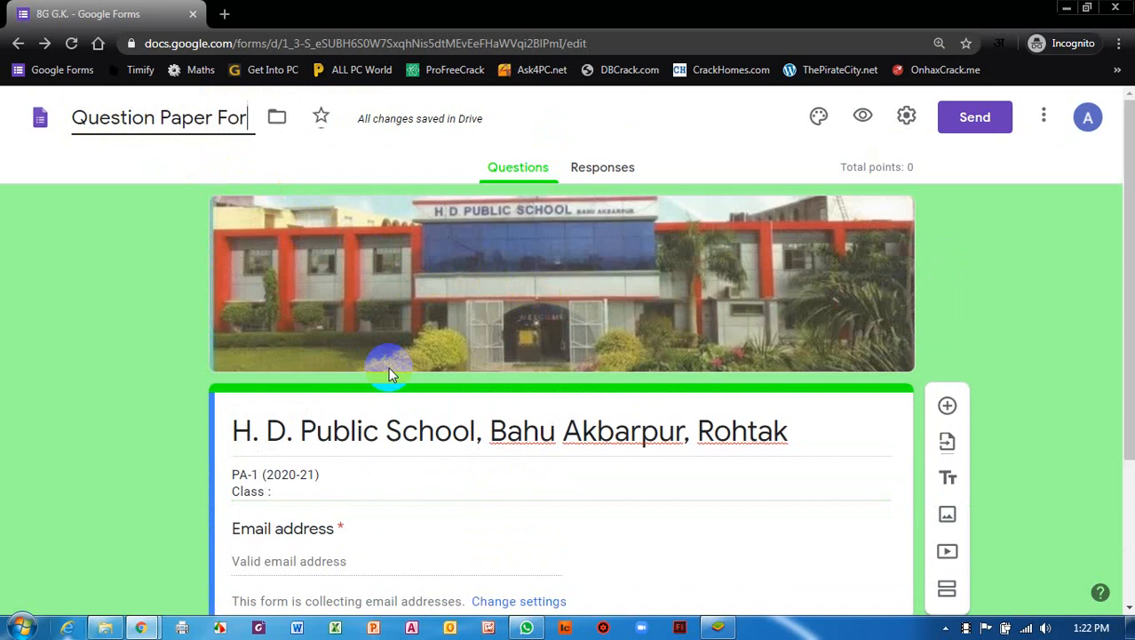
type("mat")
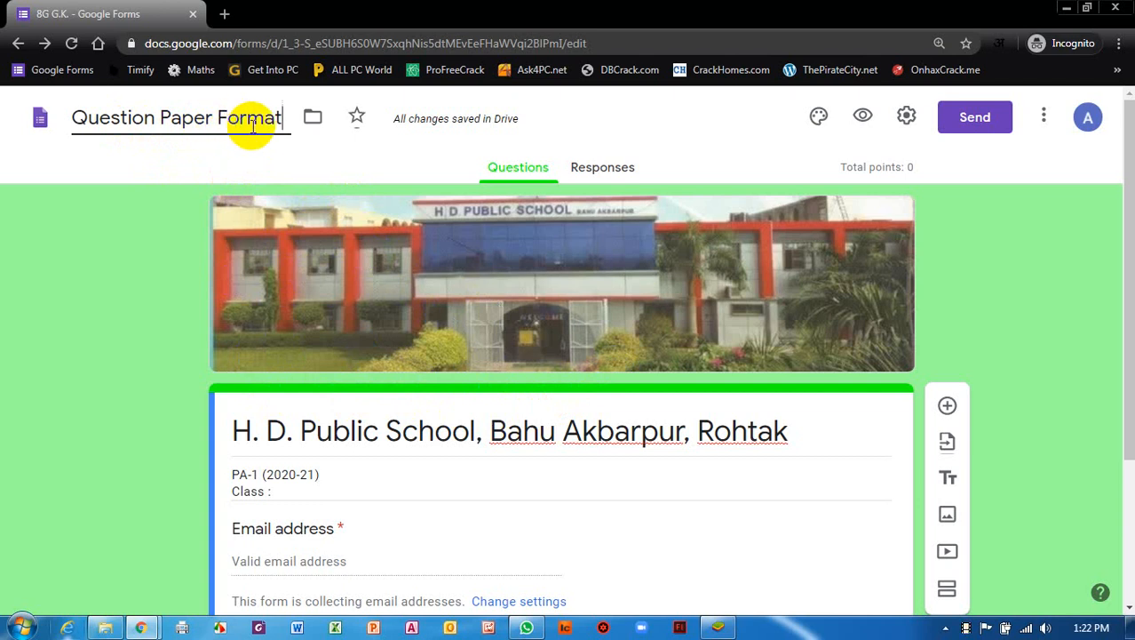
scroll(499, 451, "down", 1)
scroll(499, 451, "down", 2)
left_click_drag(232, 266, 293, 289)
Step: Add 'Section :', 'Subject :' and 'Time/Duration :' lines below Class : in the description
left_click(299, 288)
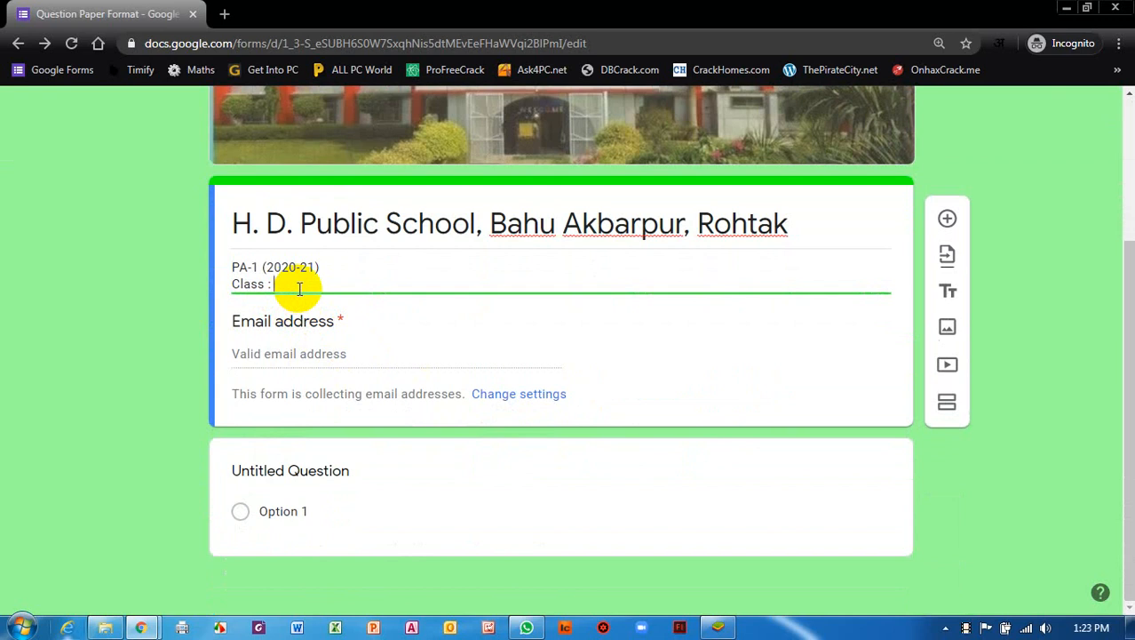
key("Return")
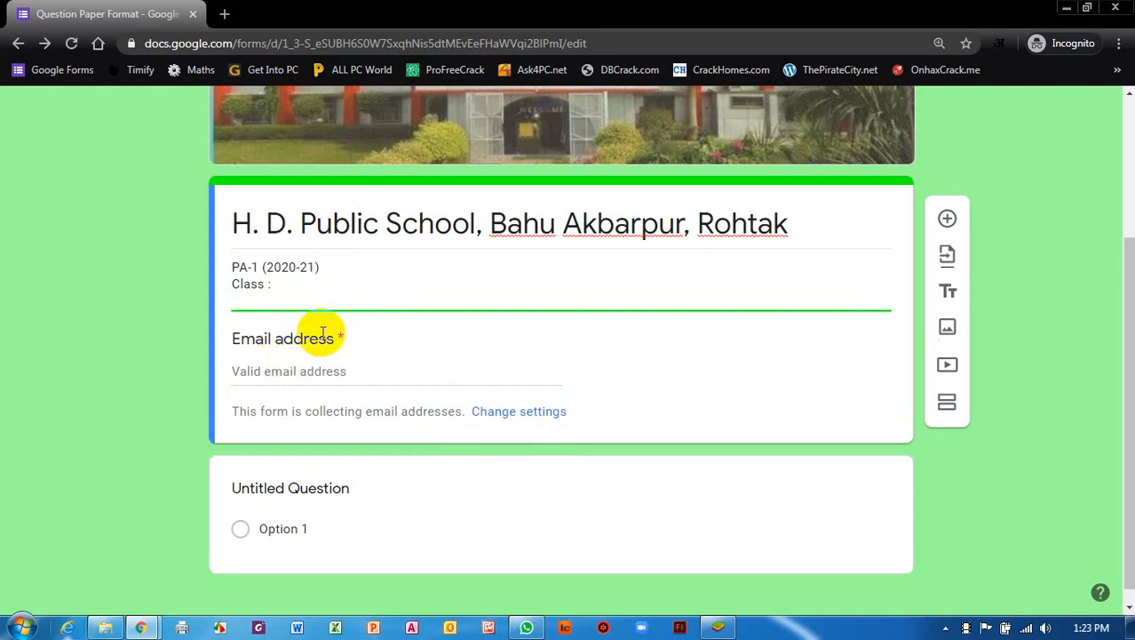
type("Section :")
key("Return")
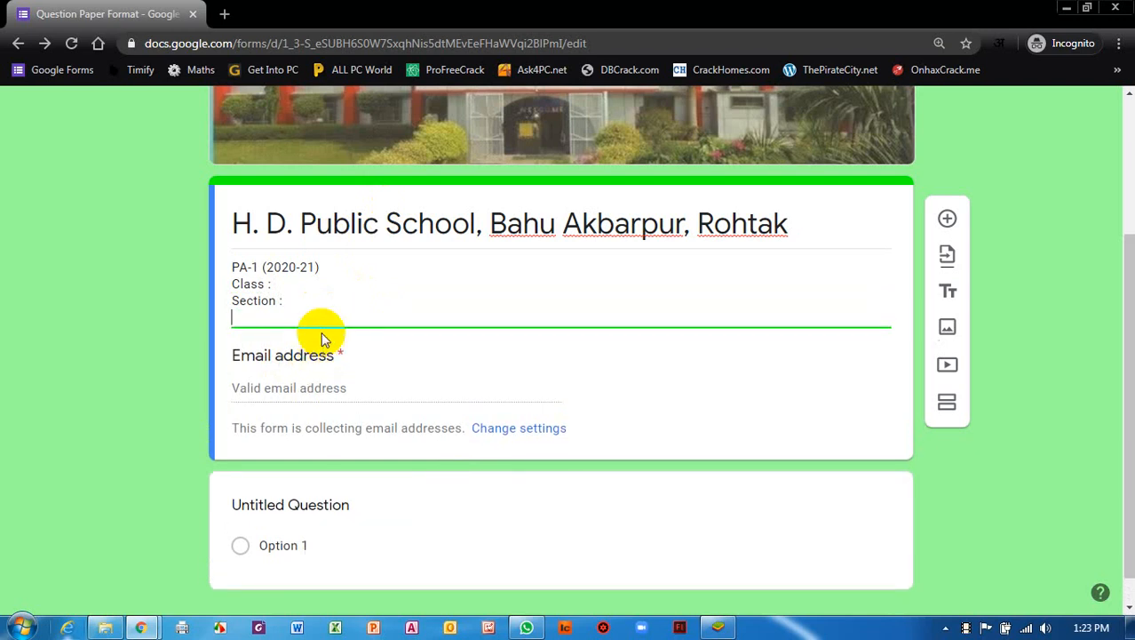
type("Subject :")
key("Return")
type("Tim")
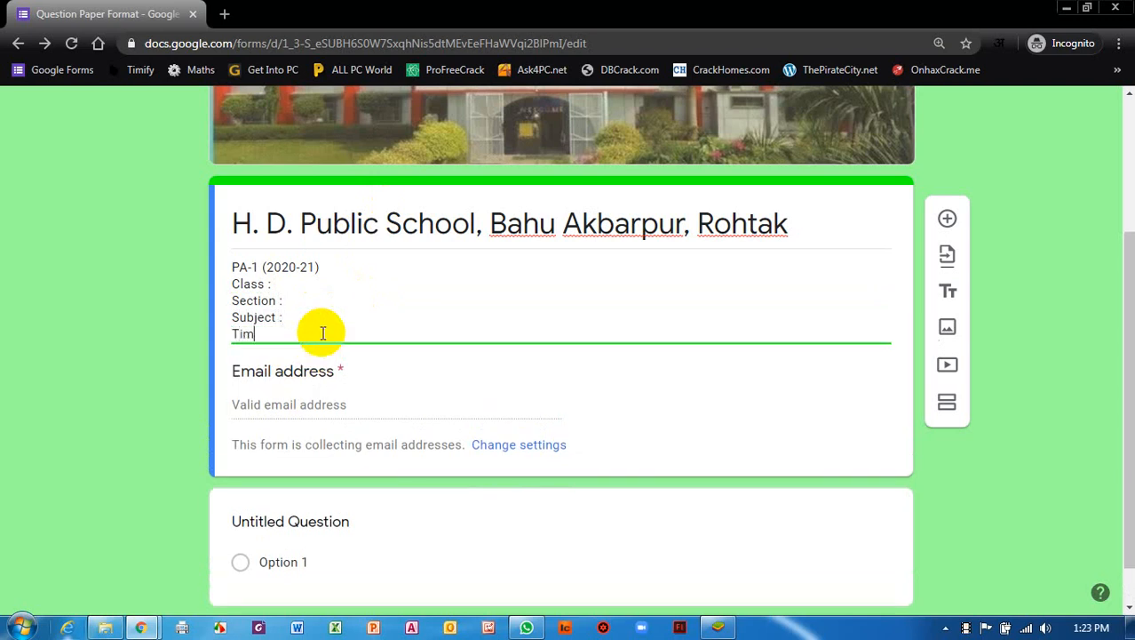
type("e/Duration :")
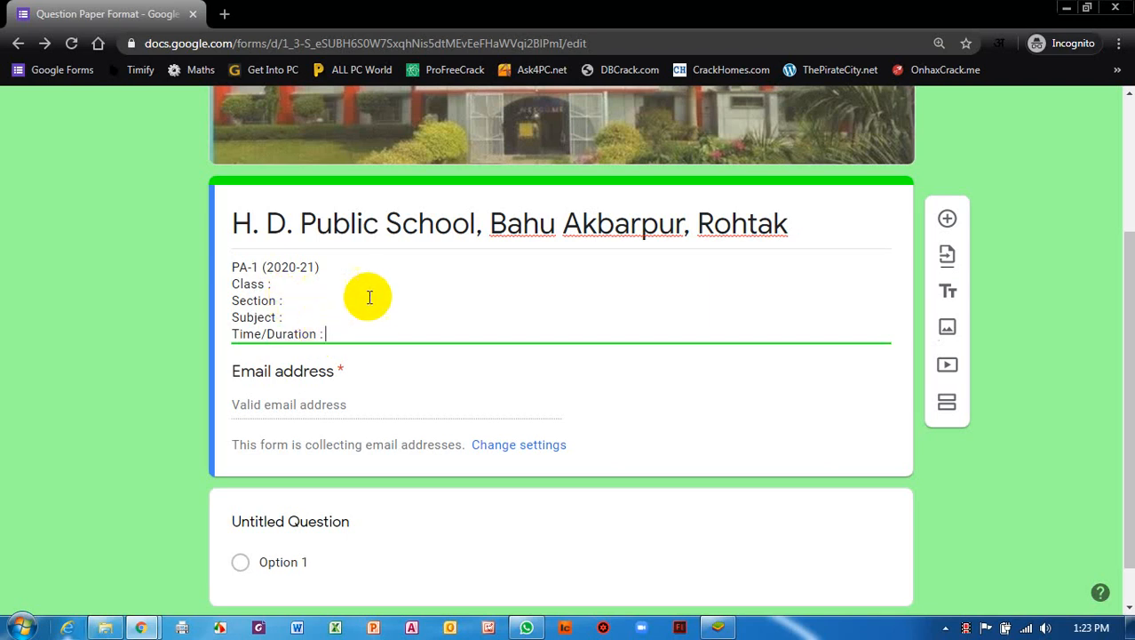
scroll(334, 297, "down", 1)
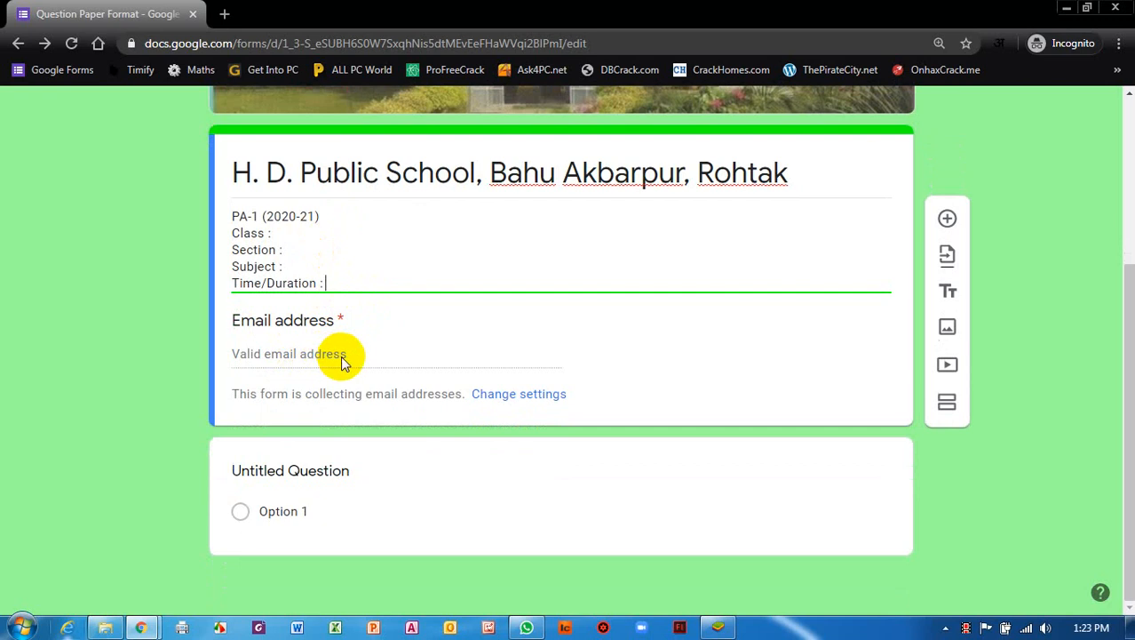
Step: Retitle the first question "Student's Name", make it Short answer, and mark it required
left_click(360, 485)
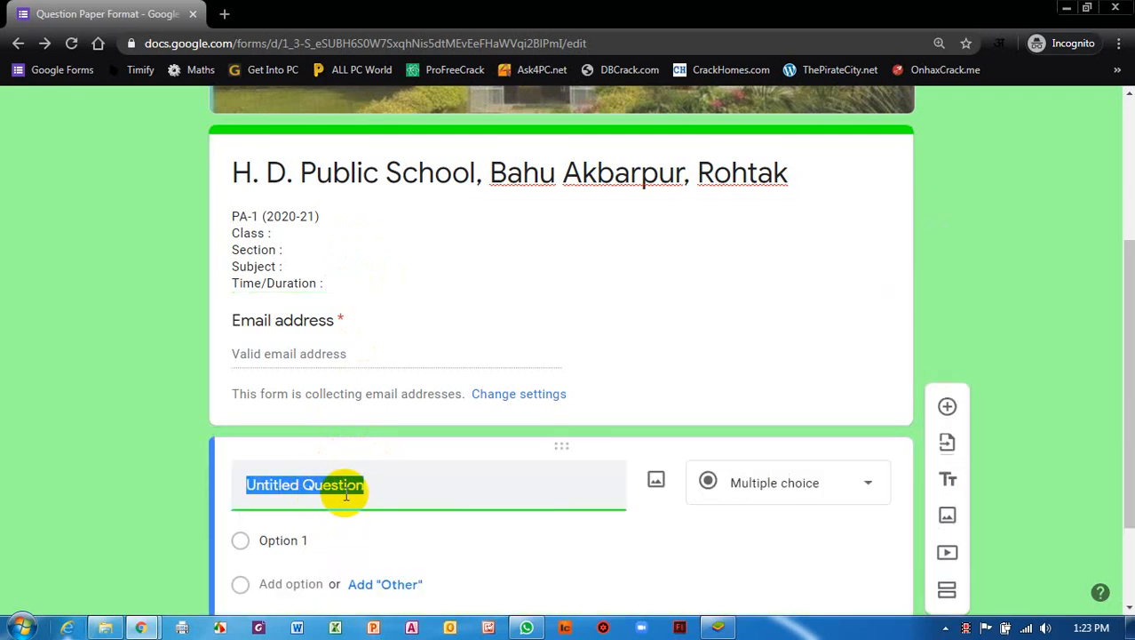
type("Stud")
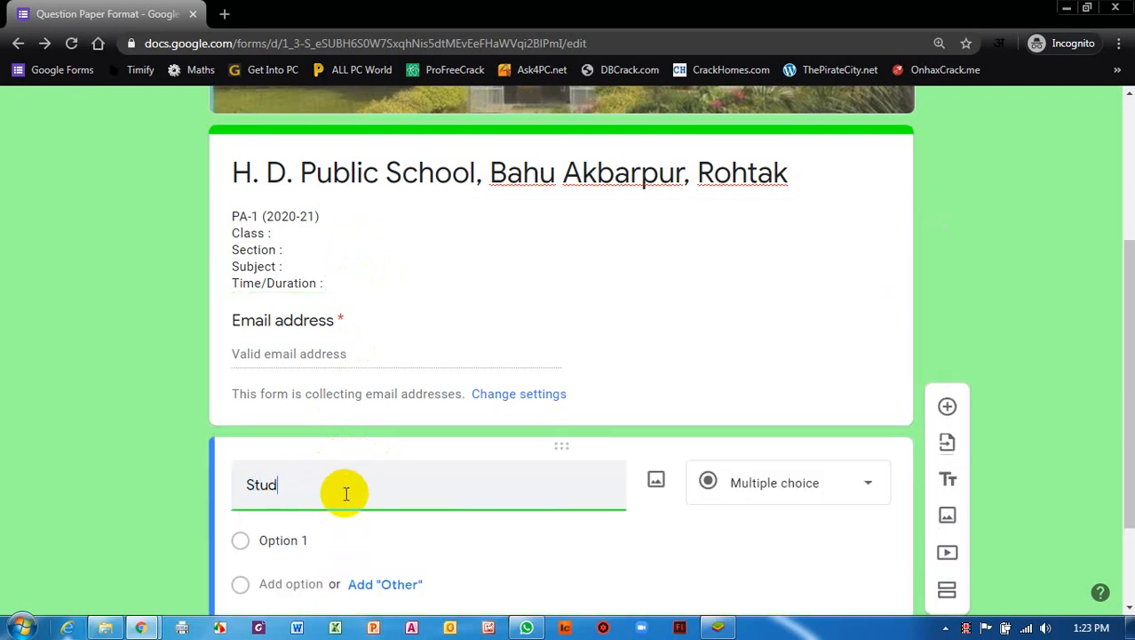
type("ent's ")
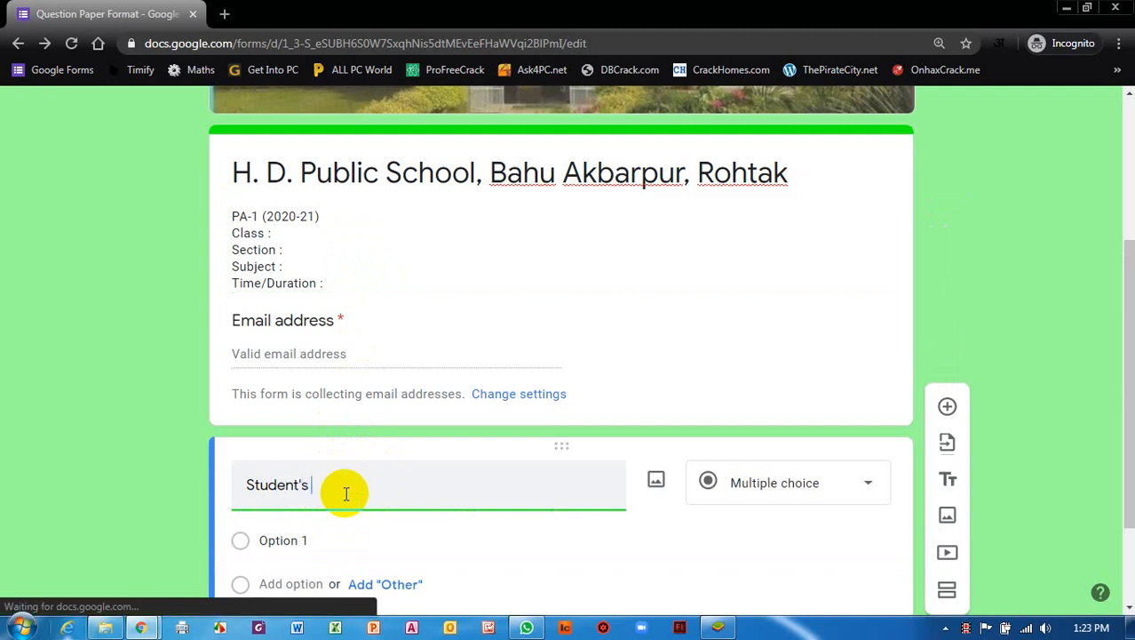
type("name")
key("ctrl+BackSpace")
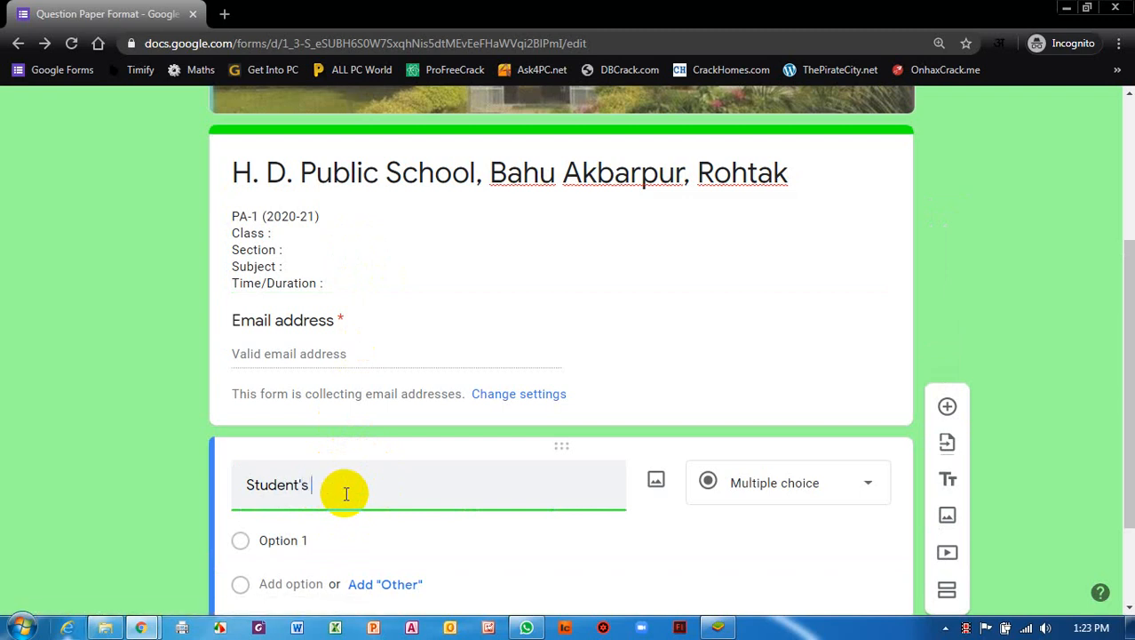
type("Nam")
left_click(770, 492)
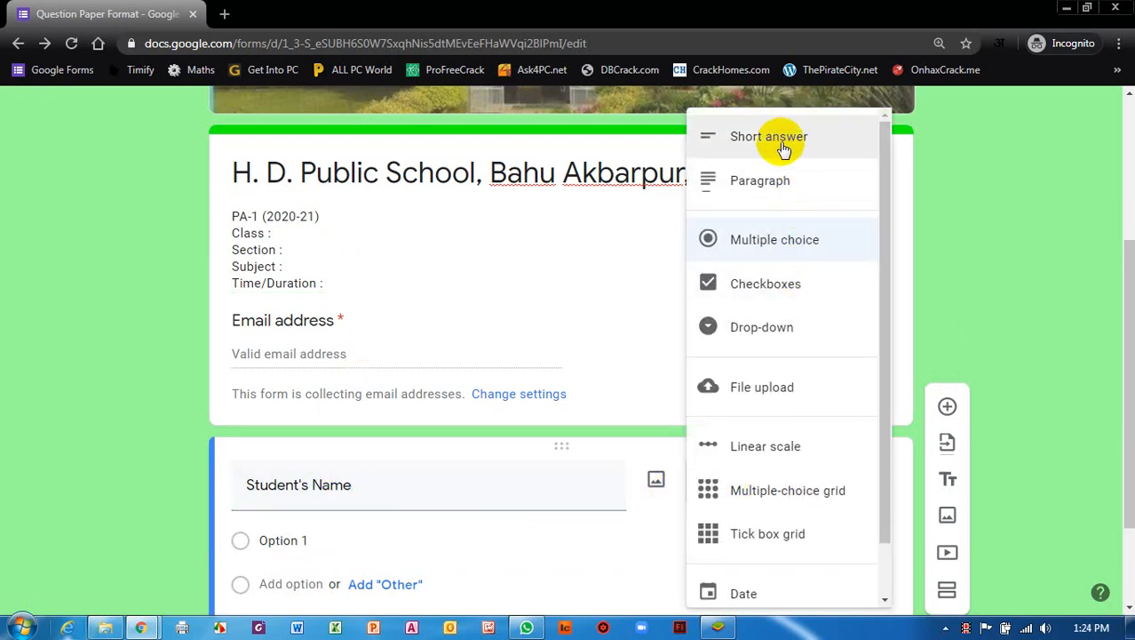
left_click(784, 147)
scroll(489, 418, "down", 1)
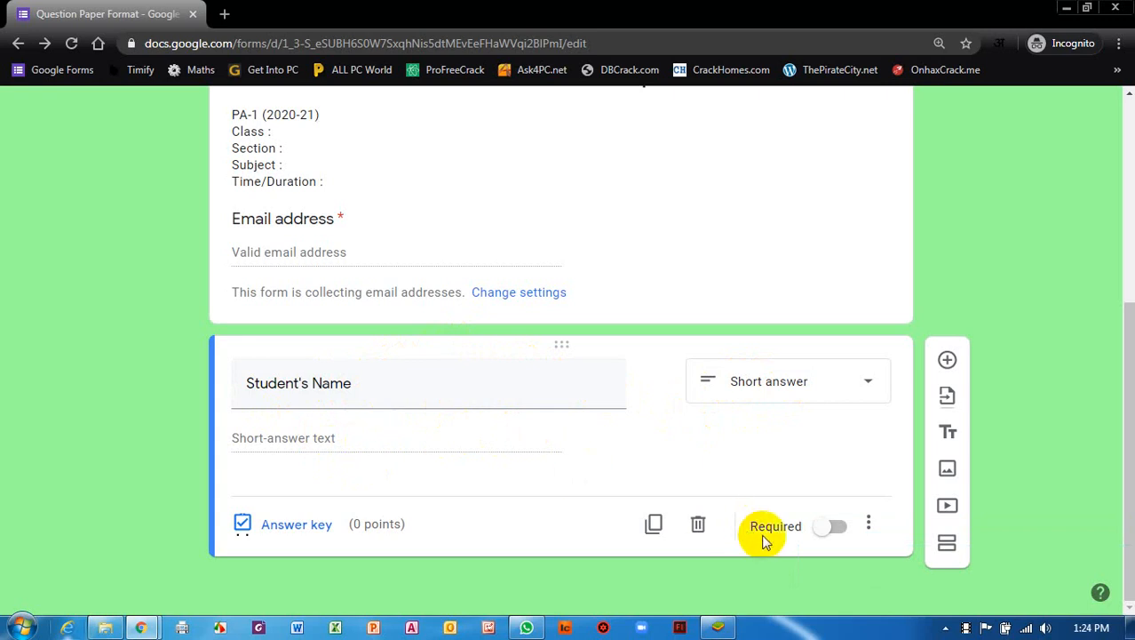
left_click(832, 526)
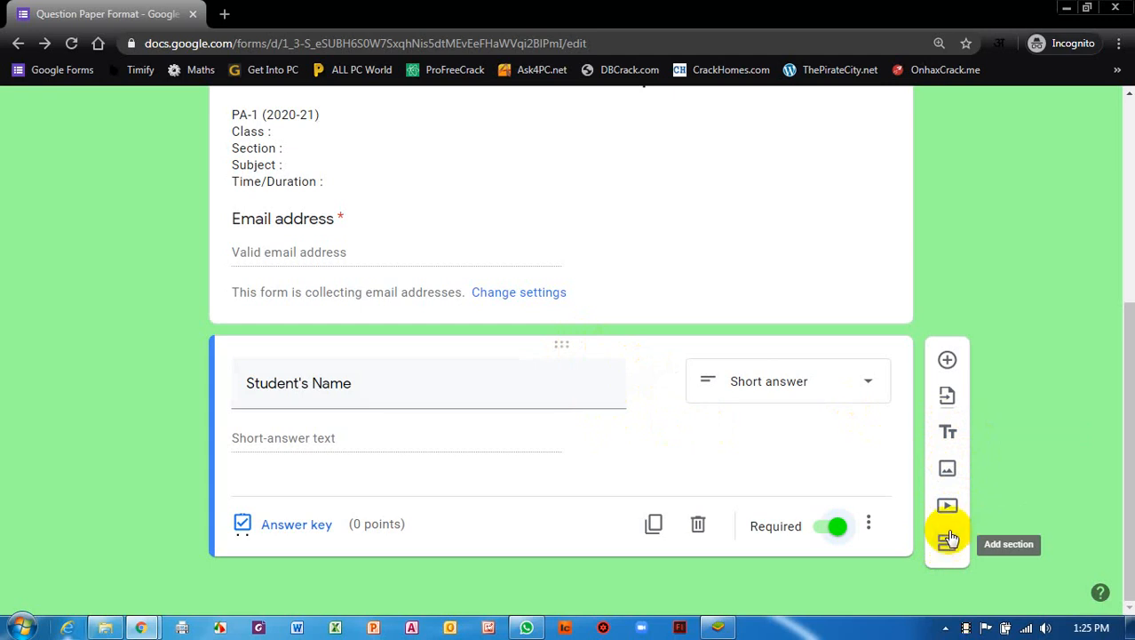
scroll(684, 297, "up", 4)
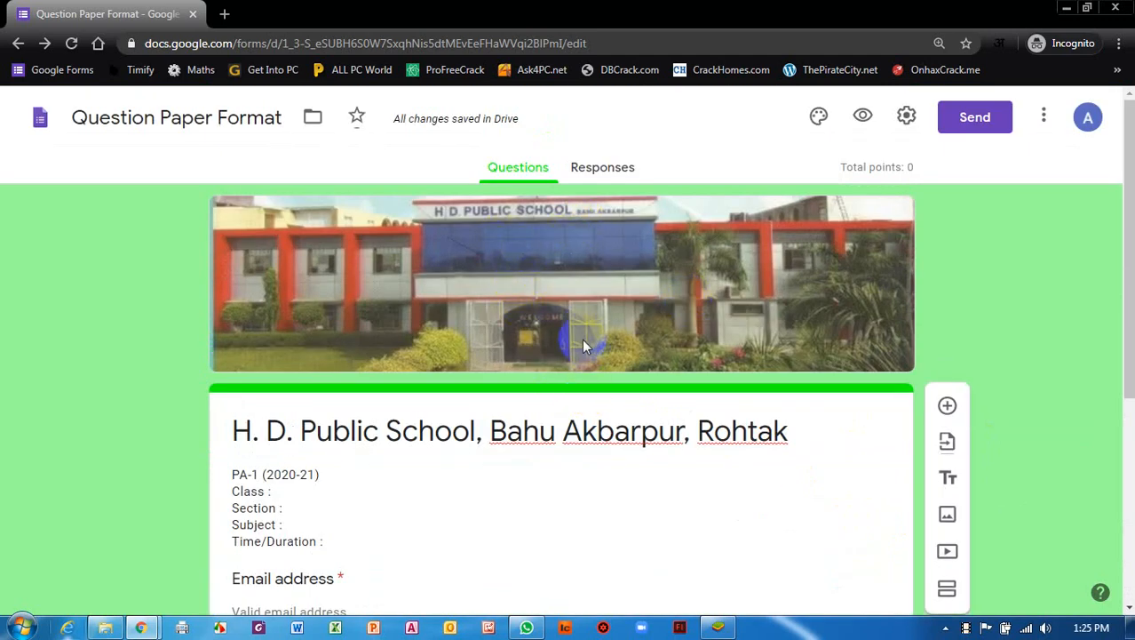
scroll(590, 386, "down", 4)
scroll(591, 385, "down", 1)
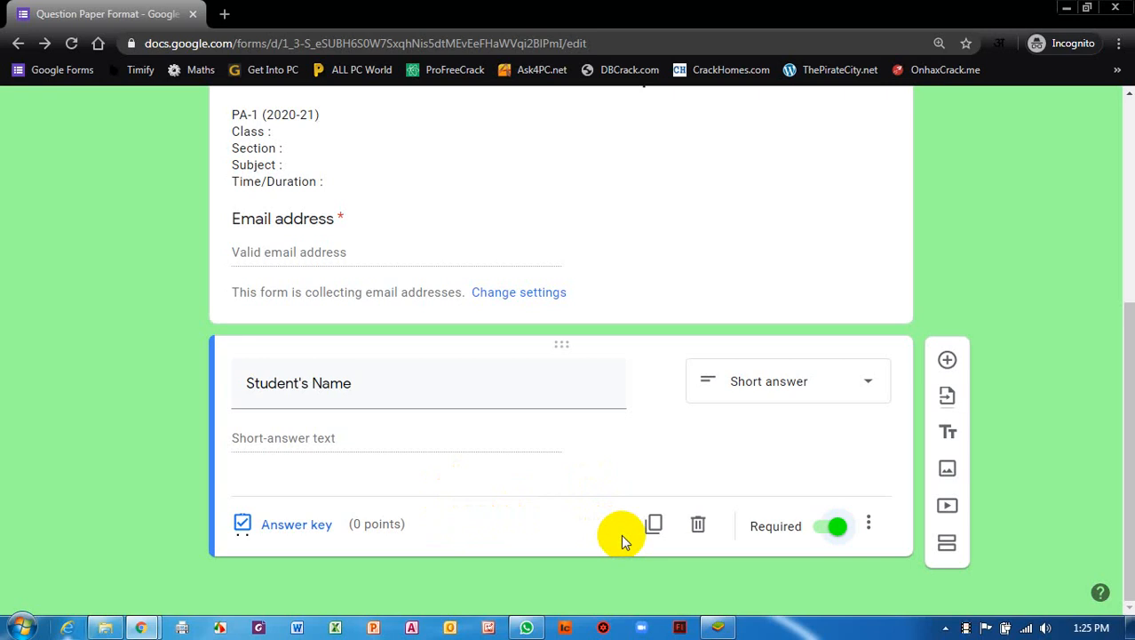
left_click(837, 531)
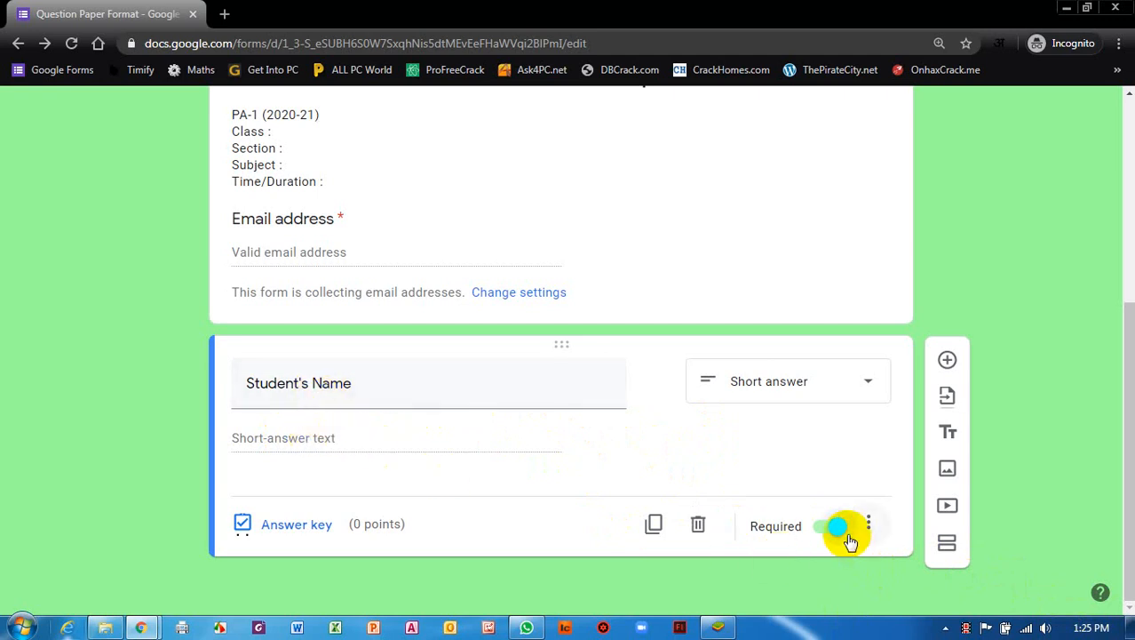
Step: Add a new question below Student's Name titled 'Roll No:'
left_click(947, 363)
scroll(346, 448, "down", 1)
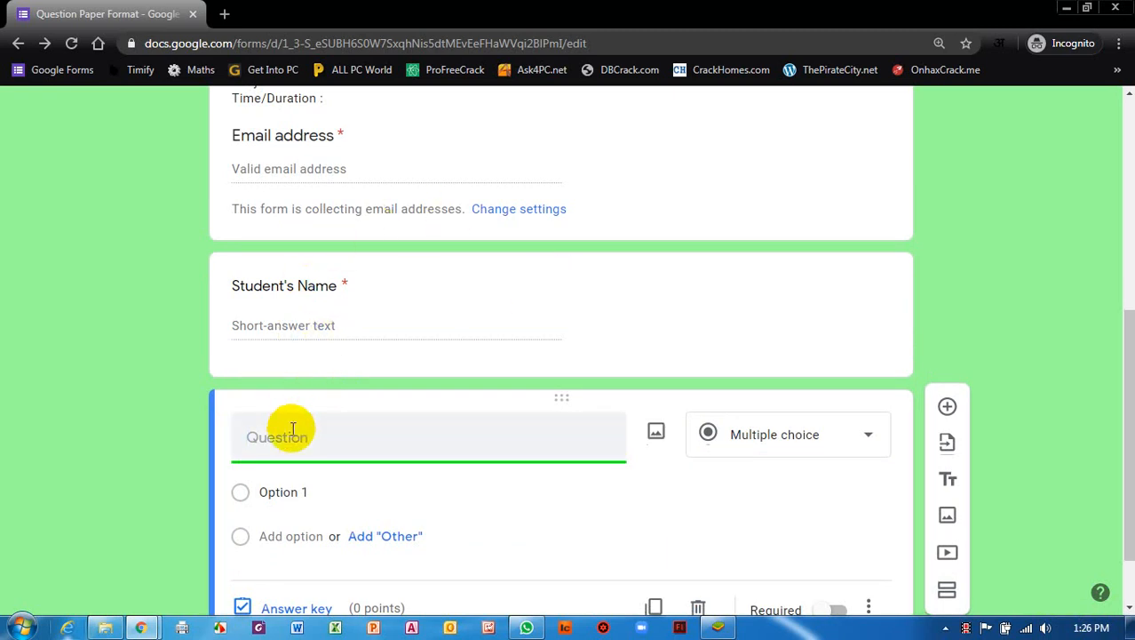
type("R")
type("oll No")
type(":")
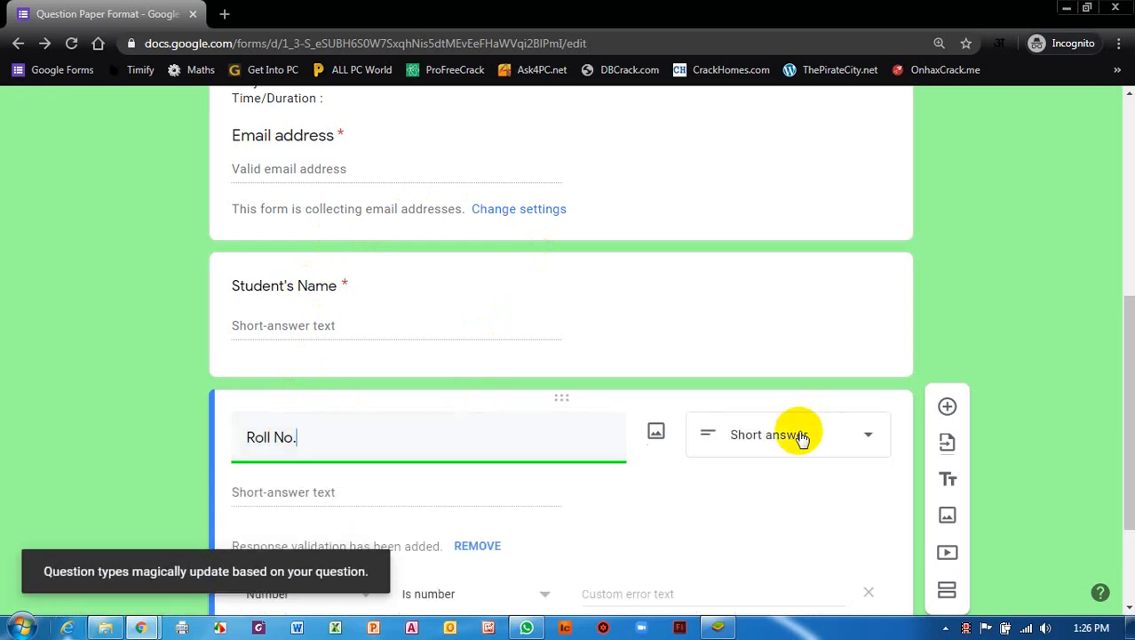
scroll(773, 435, "down", 1)
scroll(604, 409, "down", 1)
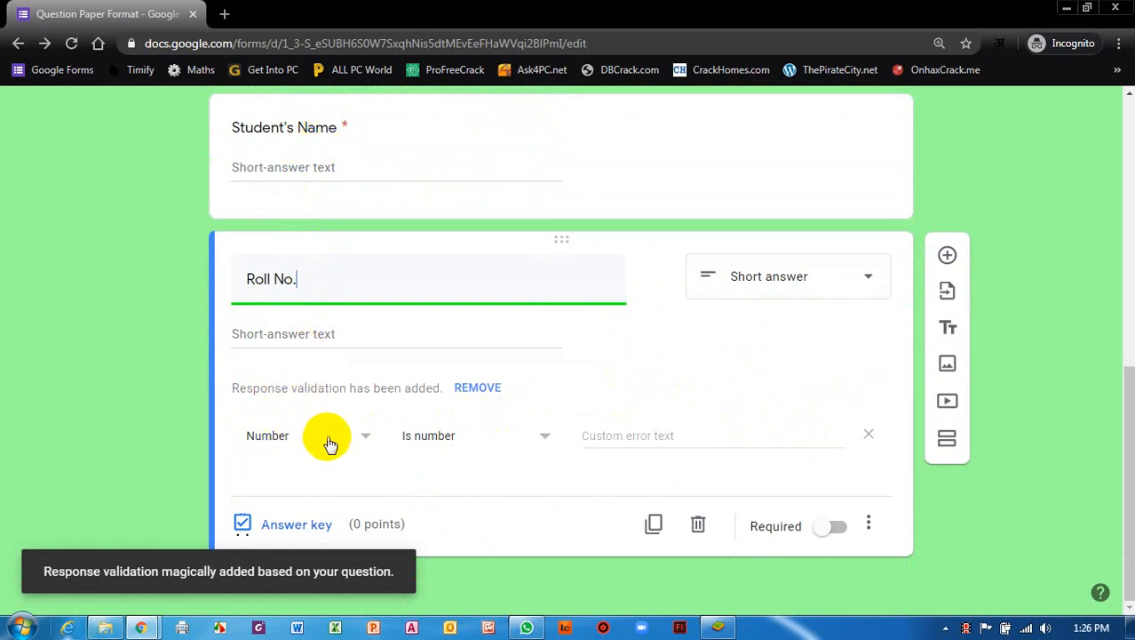
Step: Add Number response validation requiring Roll No. answers to be a Whole number
left_click(357, 439)
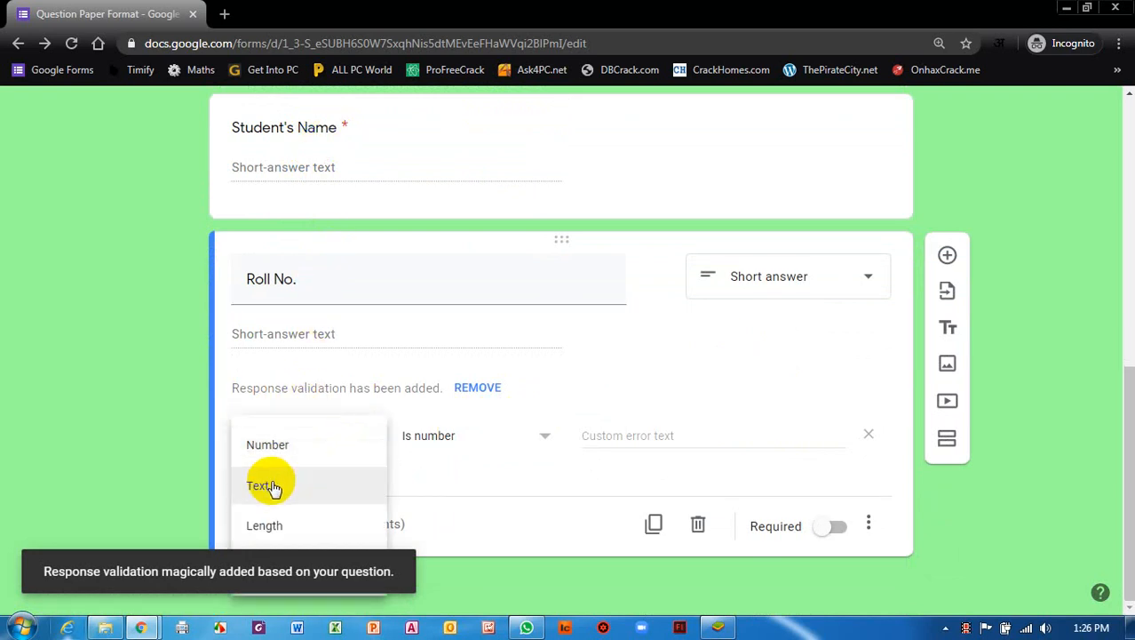
left_click(366, 446)
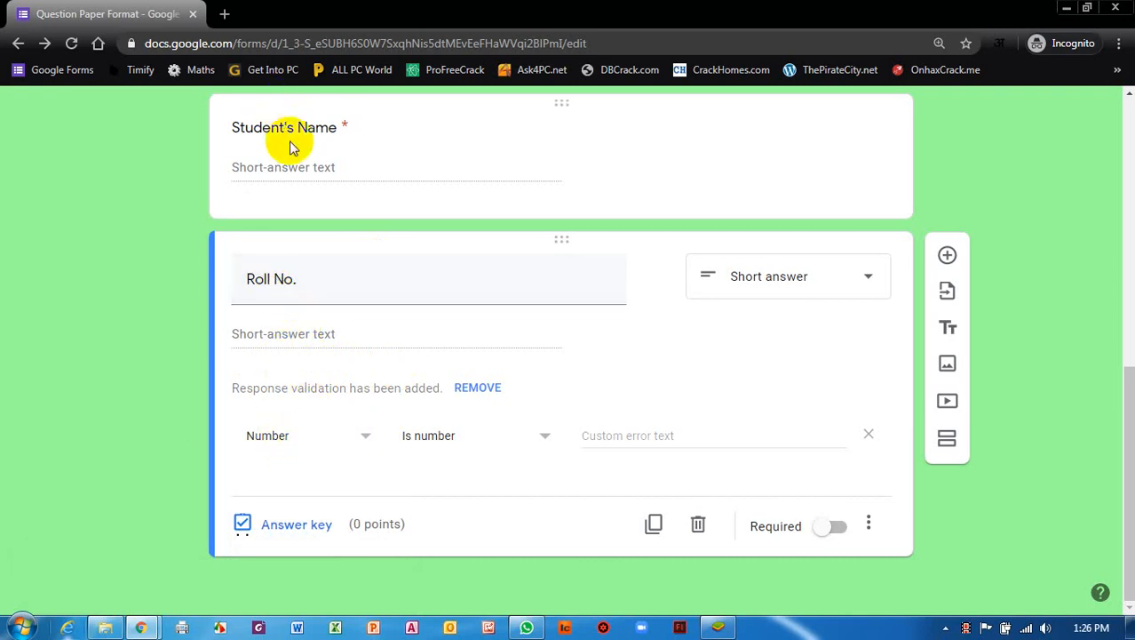
left_click(502, 444)
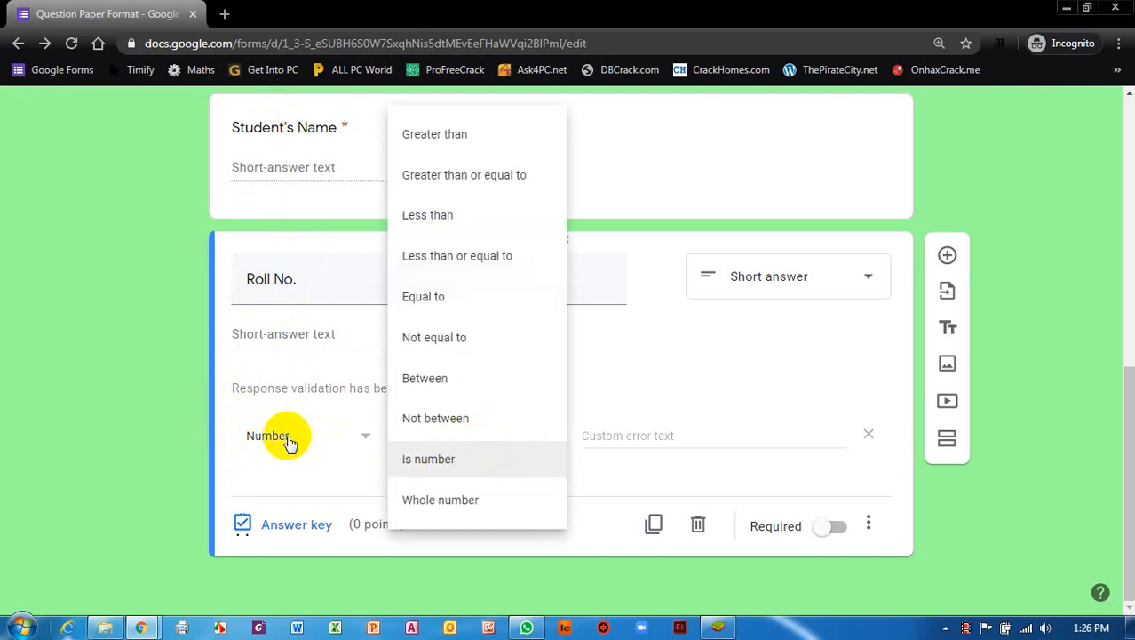
left_click(454, 502)
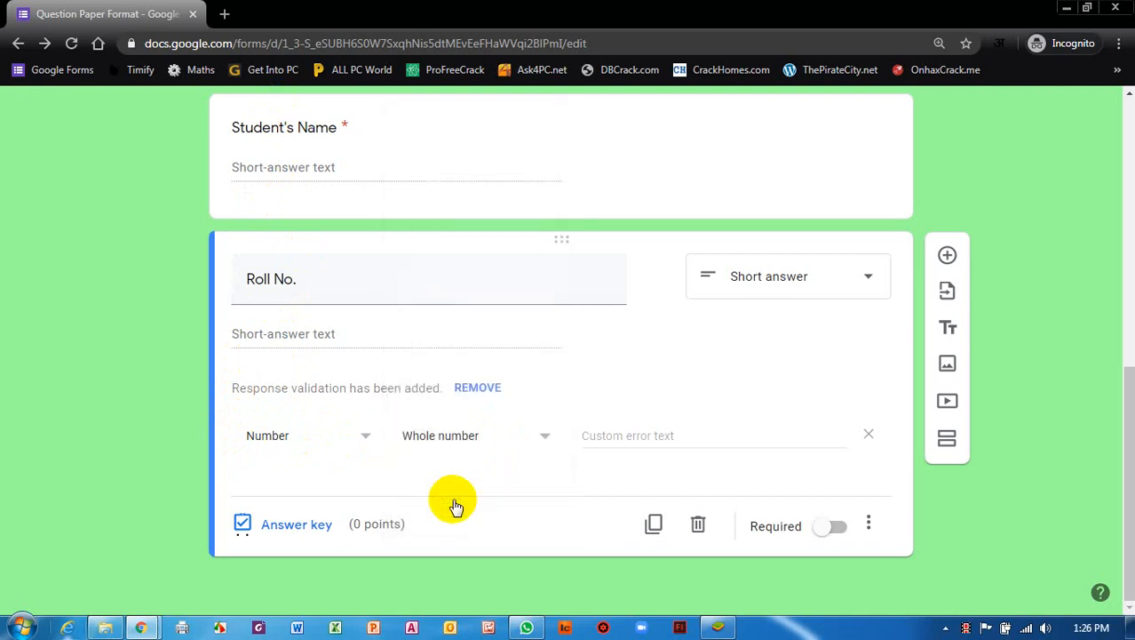
left_click(470, 447)
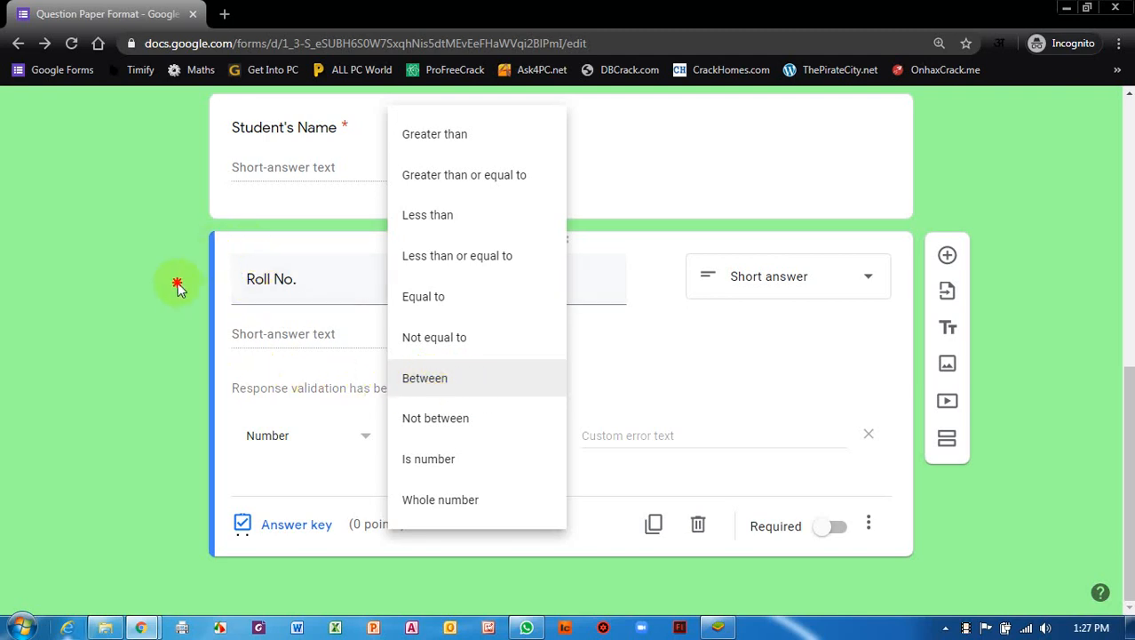
left_click(234, 153)
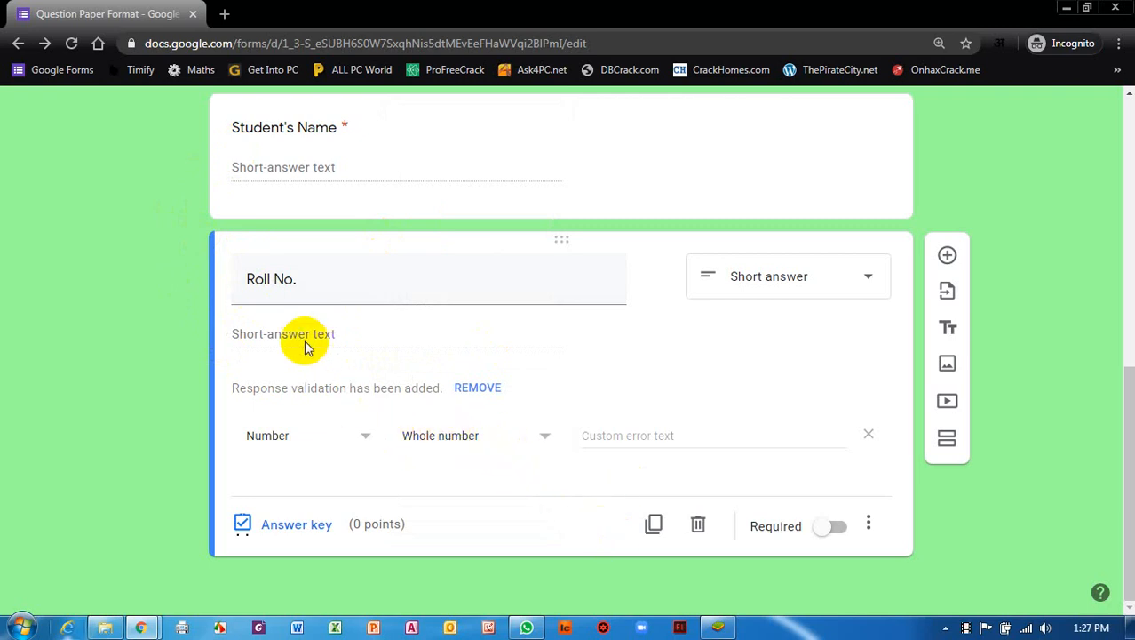
Step: Set Roll No.'s custom error text to 'Please enter a valid roll no. only.' and make it required
left_click(654, 435)
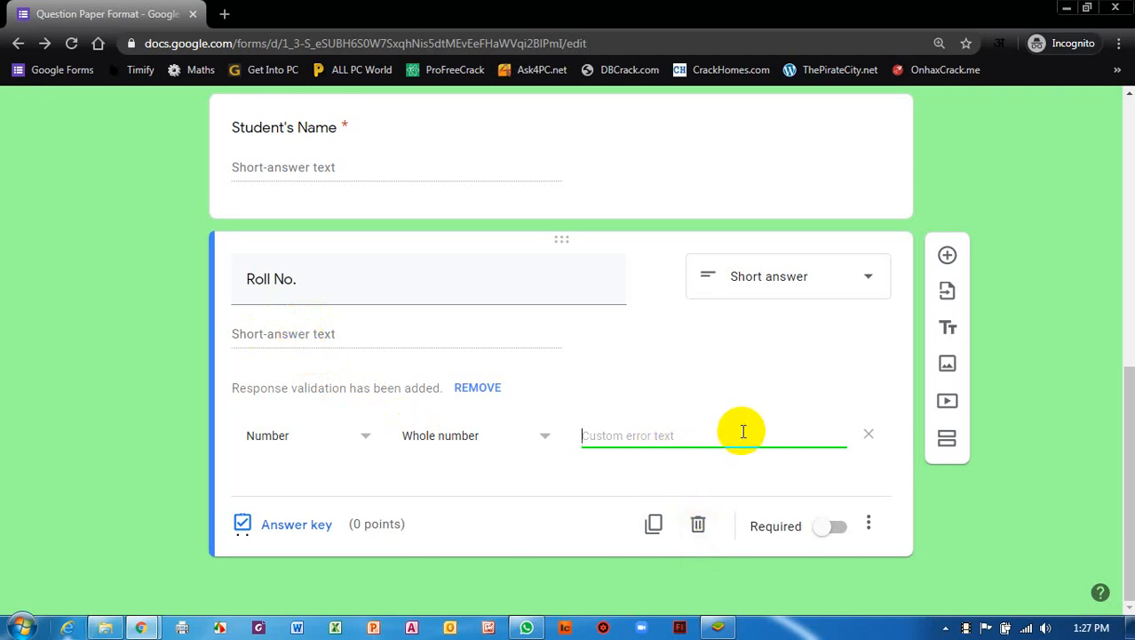
type("Please ente")
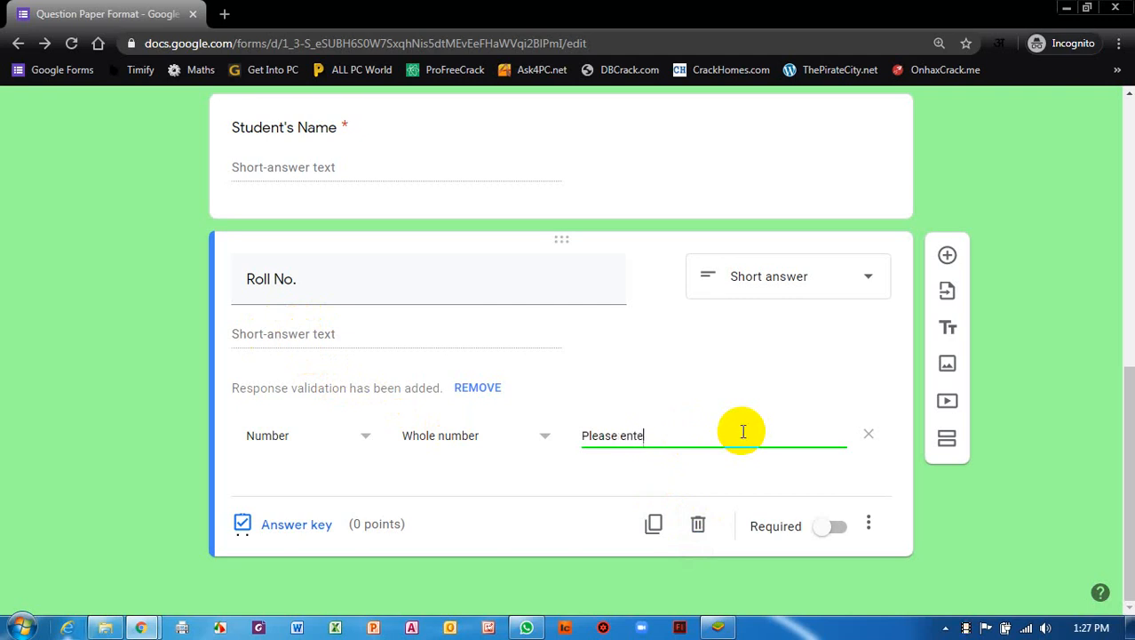
type("r a valid roll no. only.")
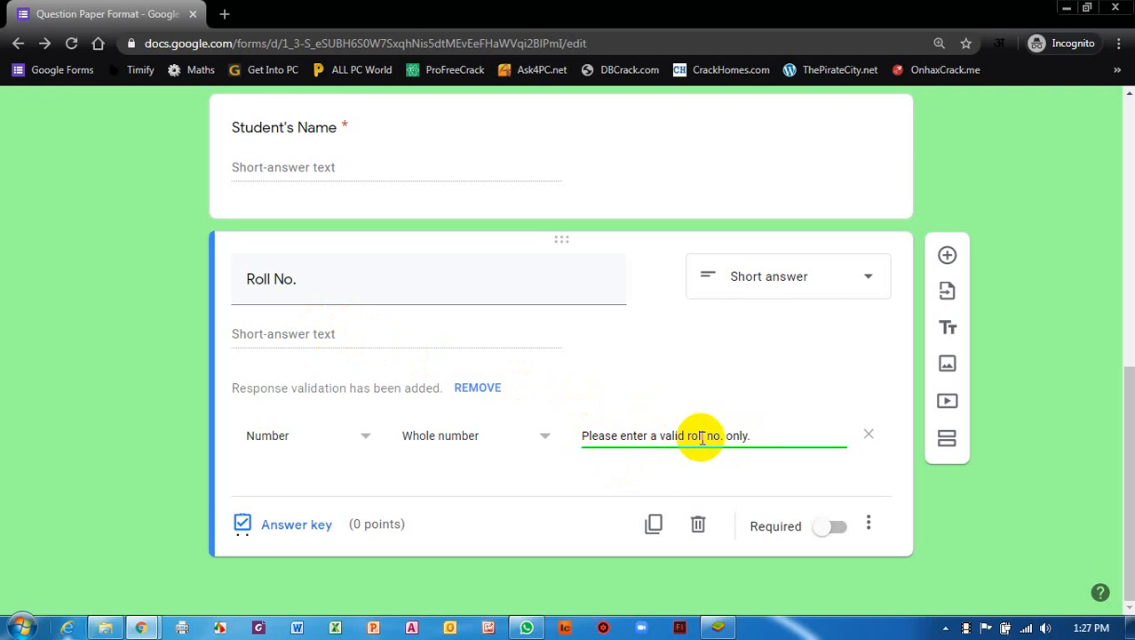
left_click(829, 527)
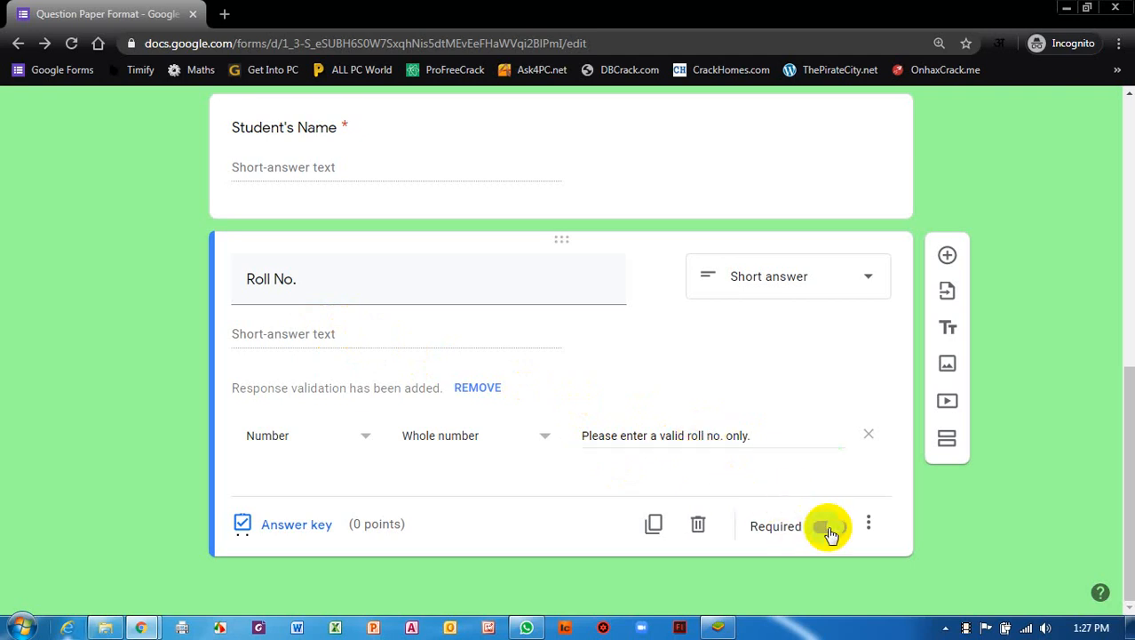
Step: Add a Class question below Roll No. as a Drop-down
left_click(948, 257)
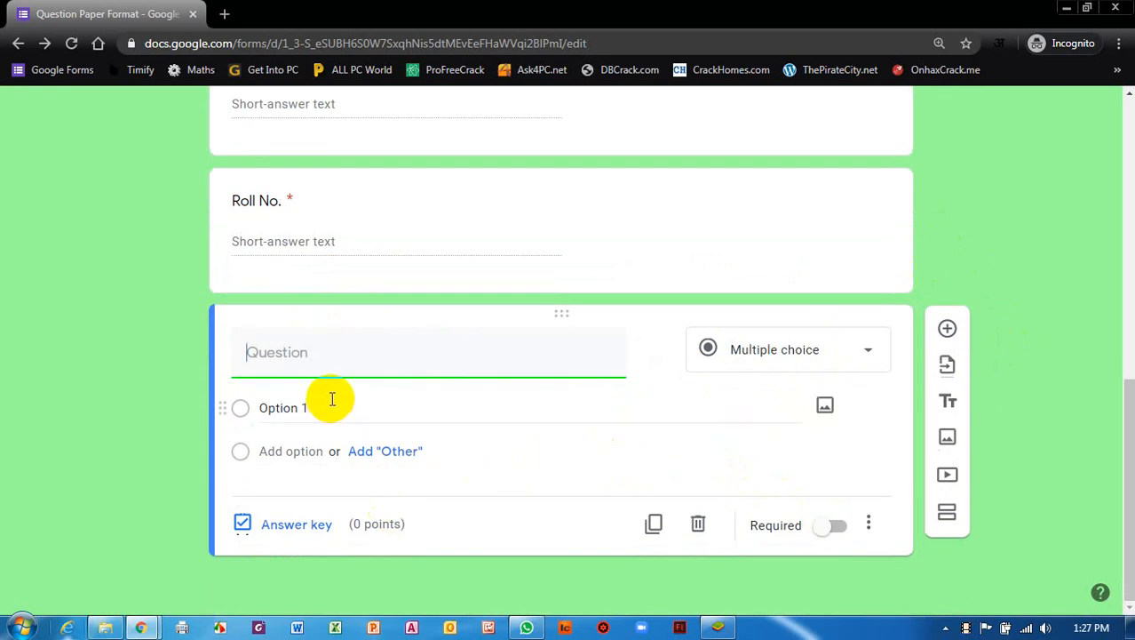
type("Class")
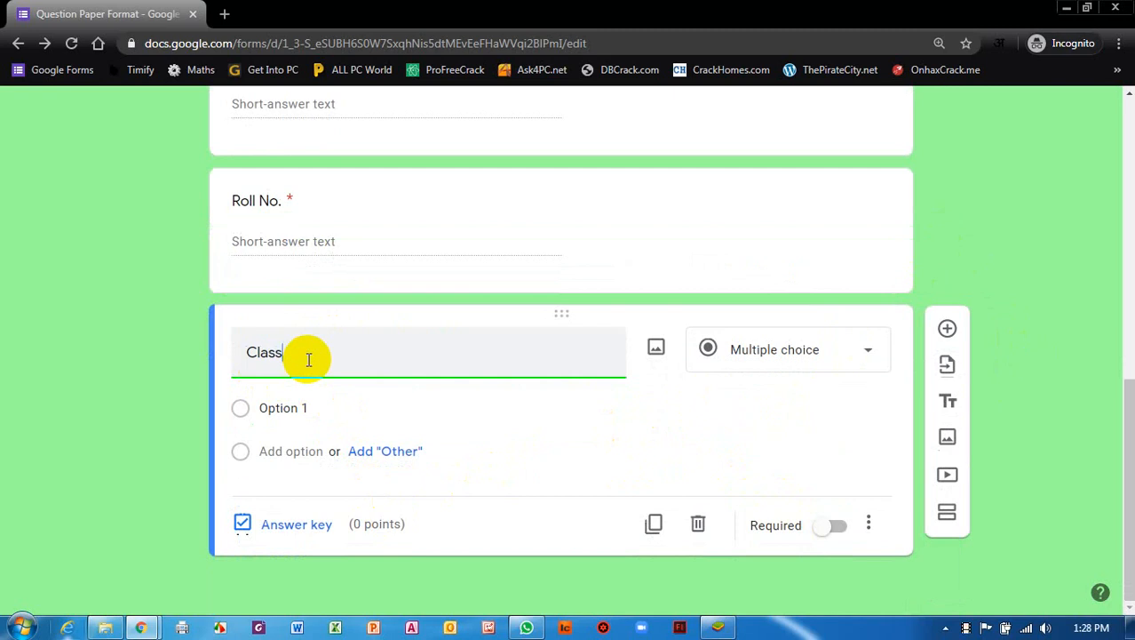
left_click(796, 353)
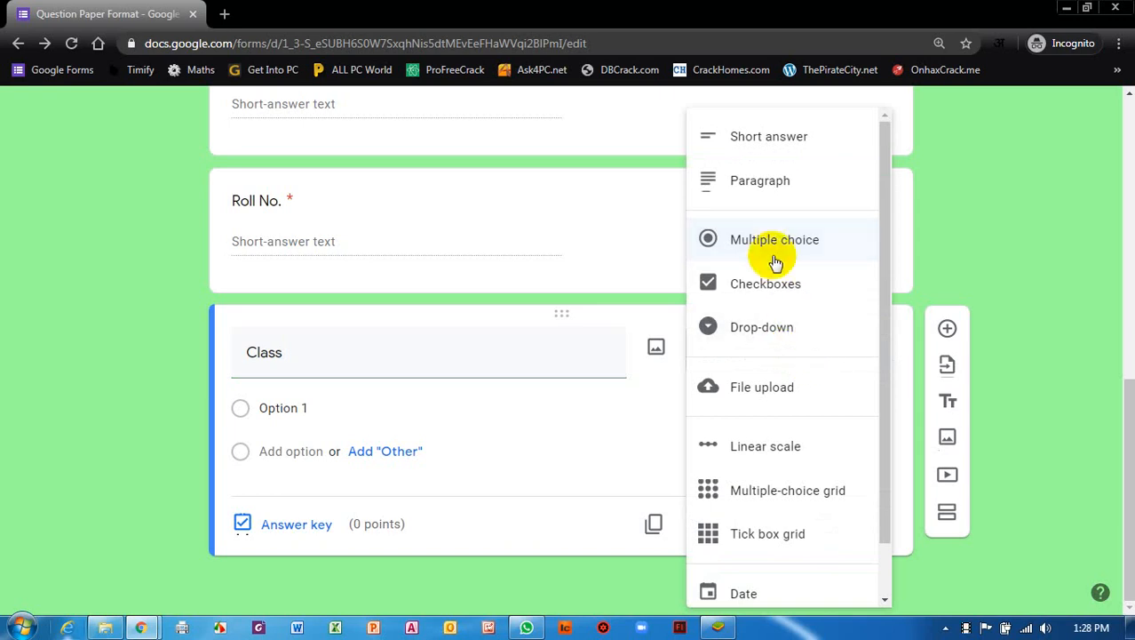
left_click(788, 342)
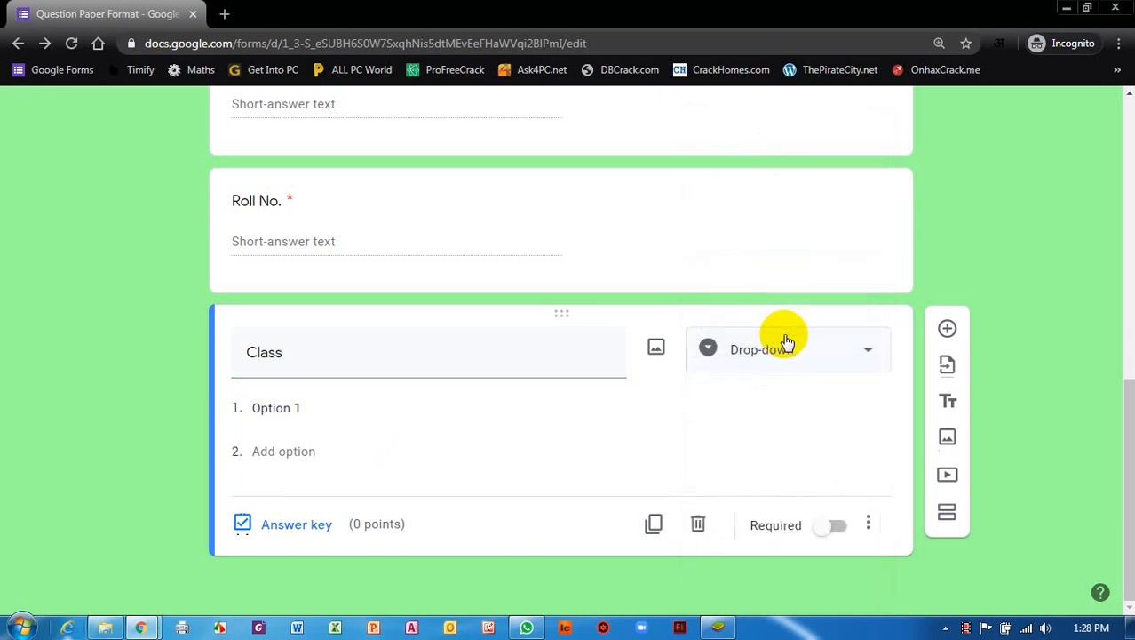
Step: Enter Class options 7th, 8th, 9th and 10th and mark the question required
left_click(315, 408)
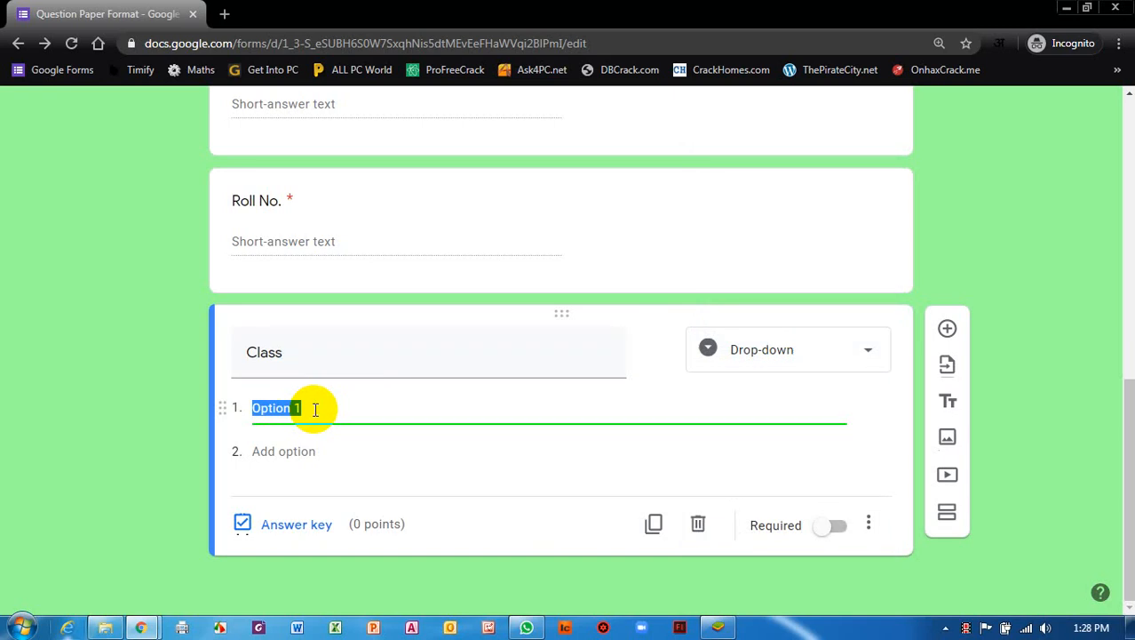
type("7th")
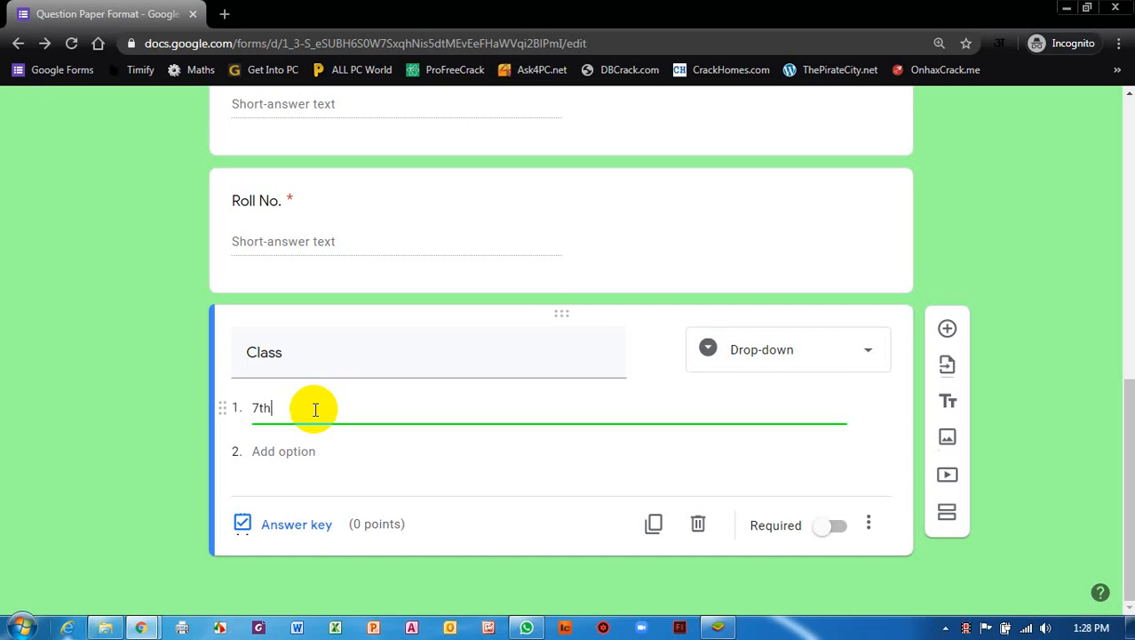
key("Return")
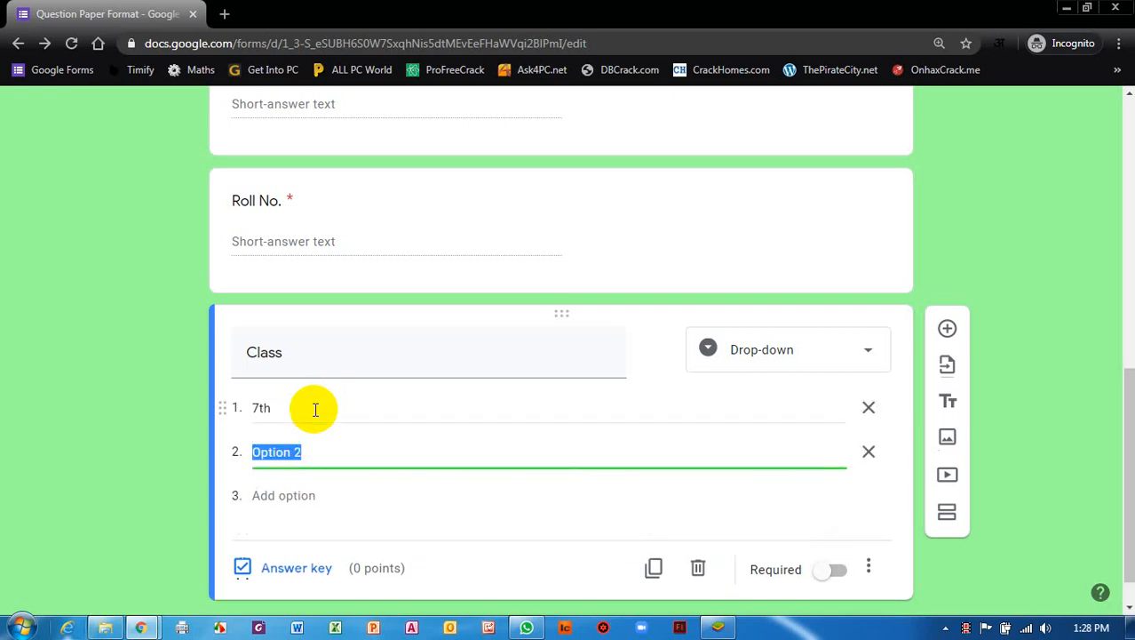
type("8th")
key("Return")
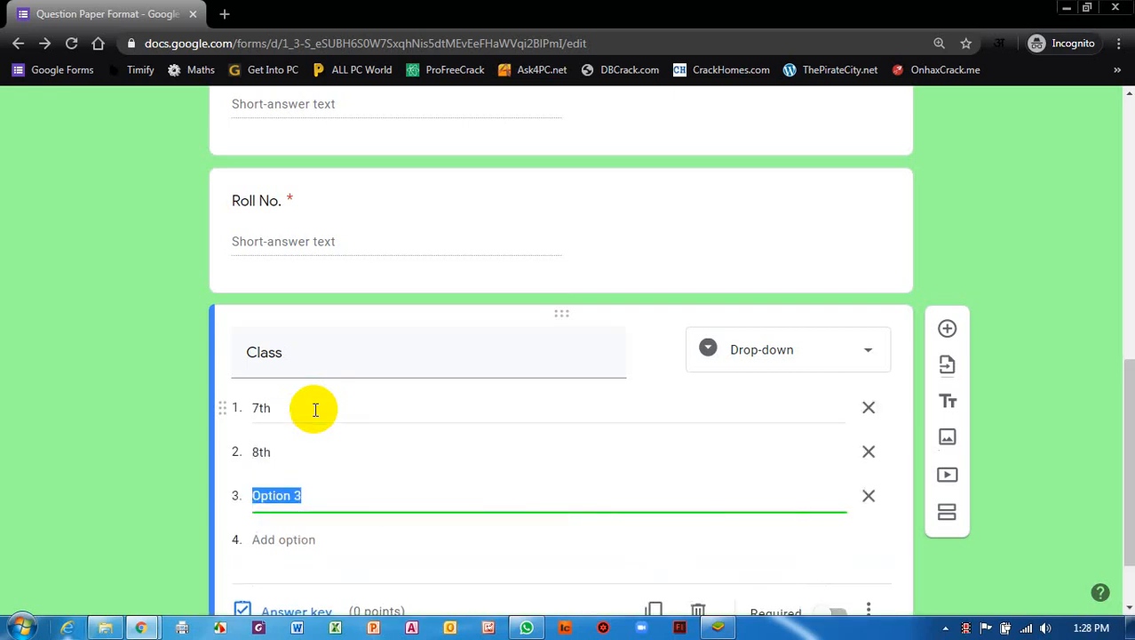
type("9th")
key("Return")
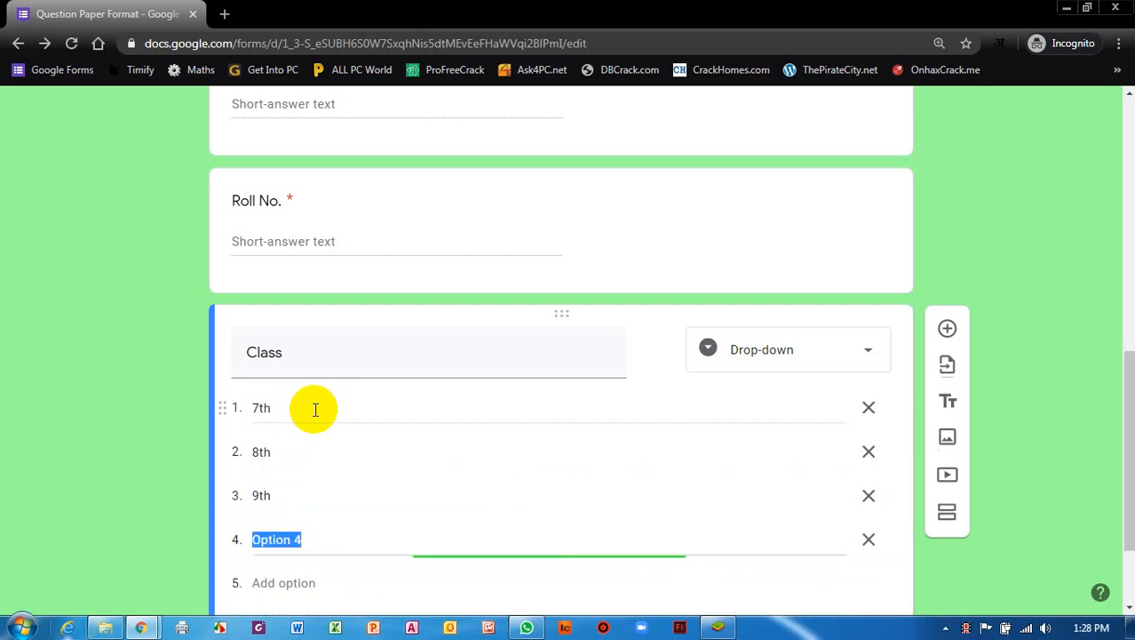
type("10th")
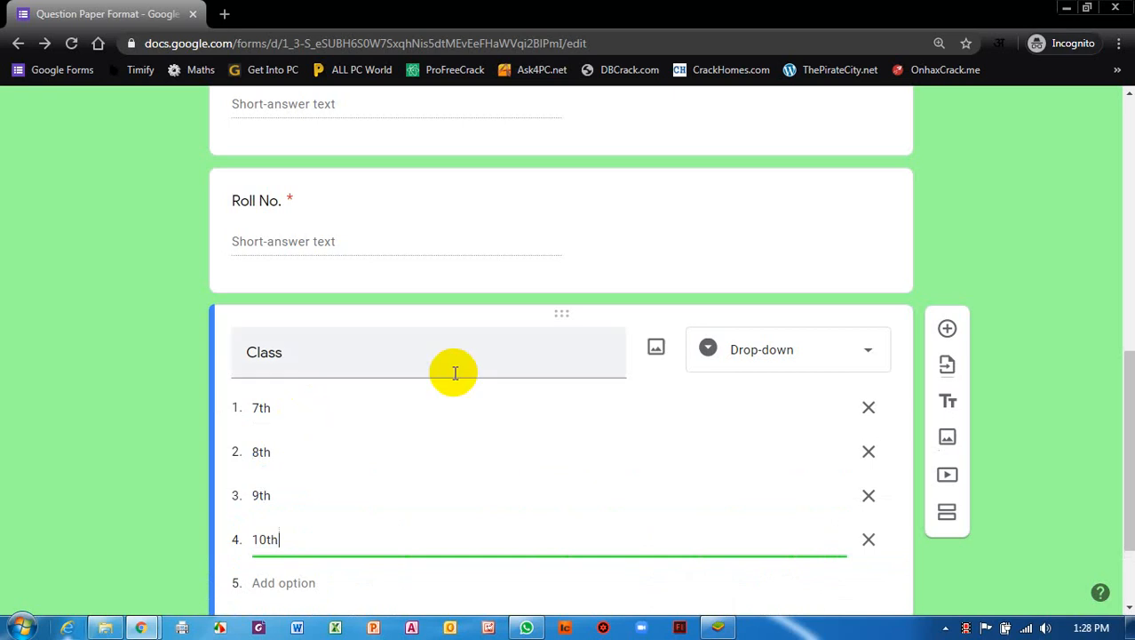
scroll(449, 373, "down", 2)
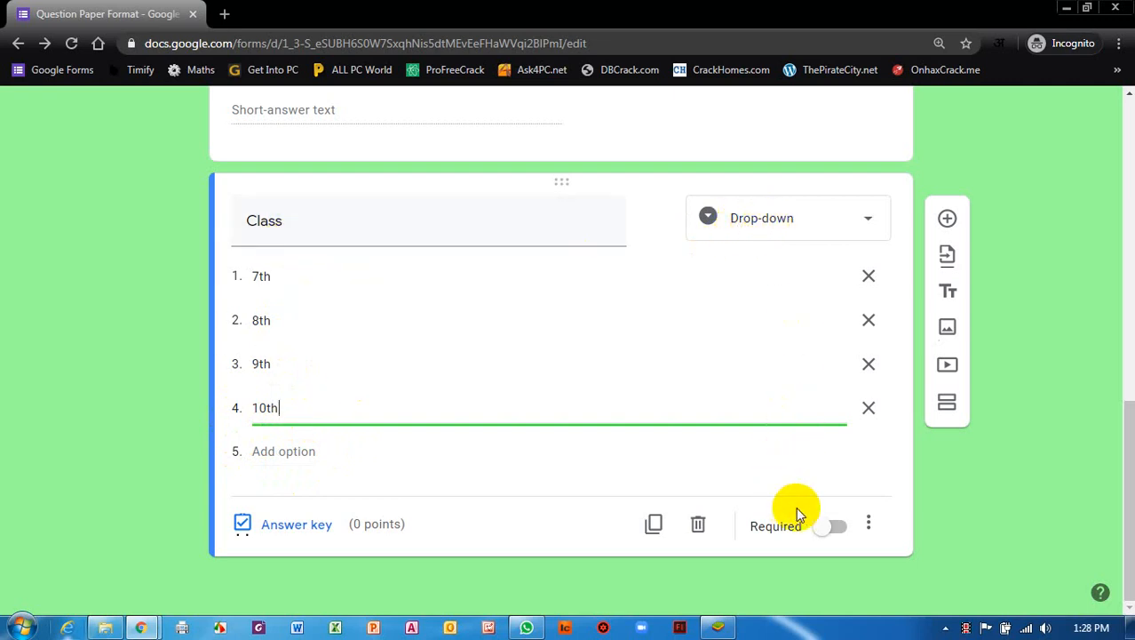
left_click(826, 528)
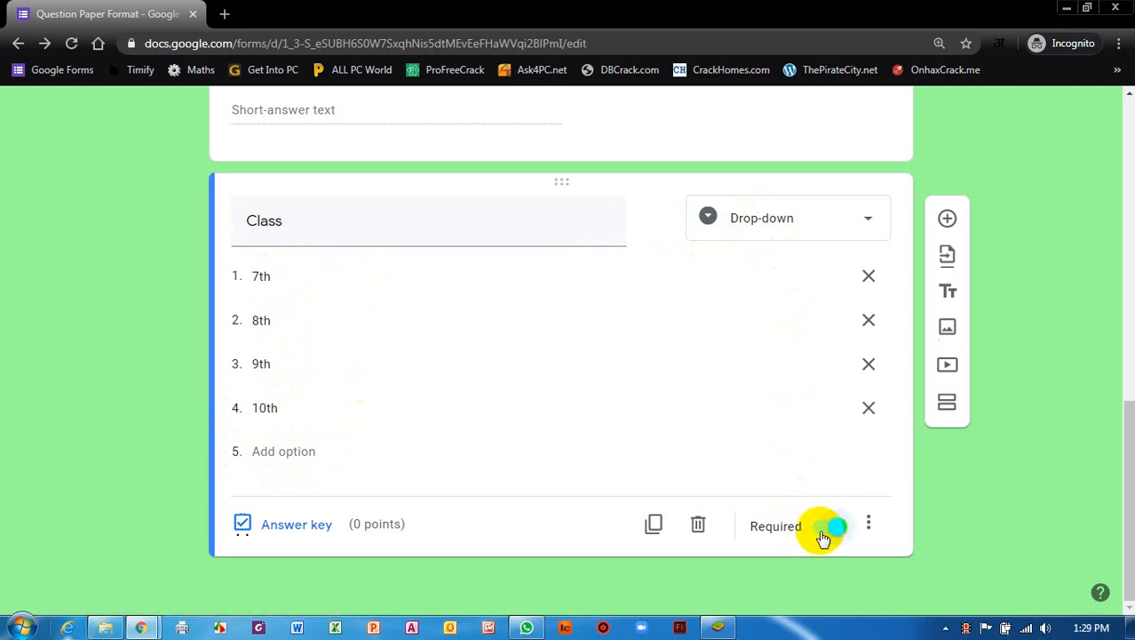
Step: Add a Section question below Class as a Drop-down
left_click(948, 218)
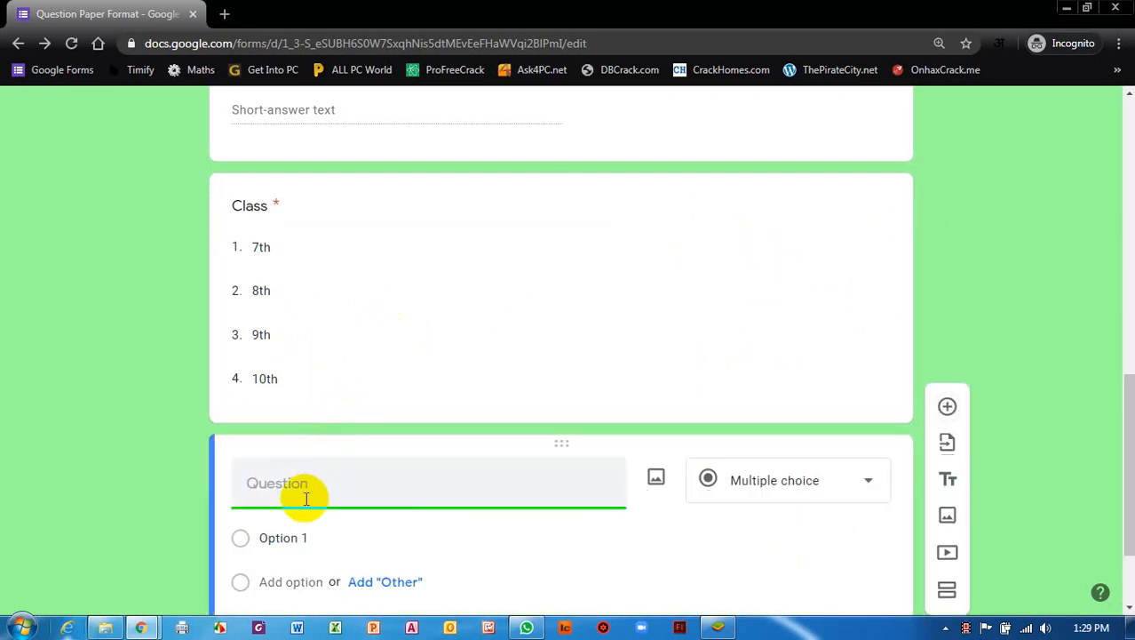
type("Section")
left_click(751, 486)
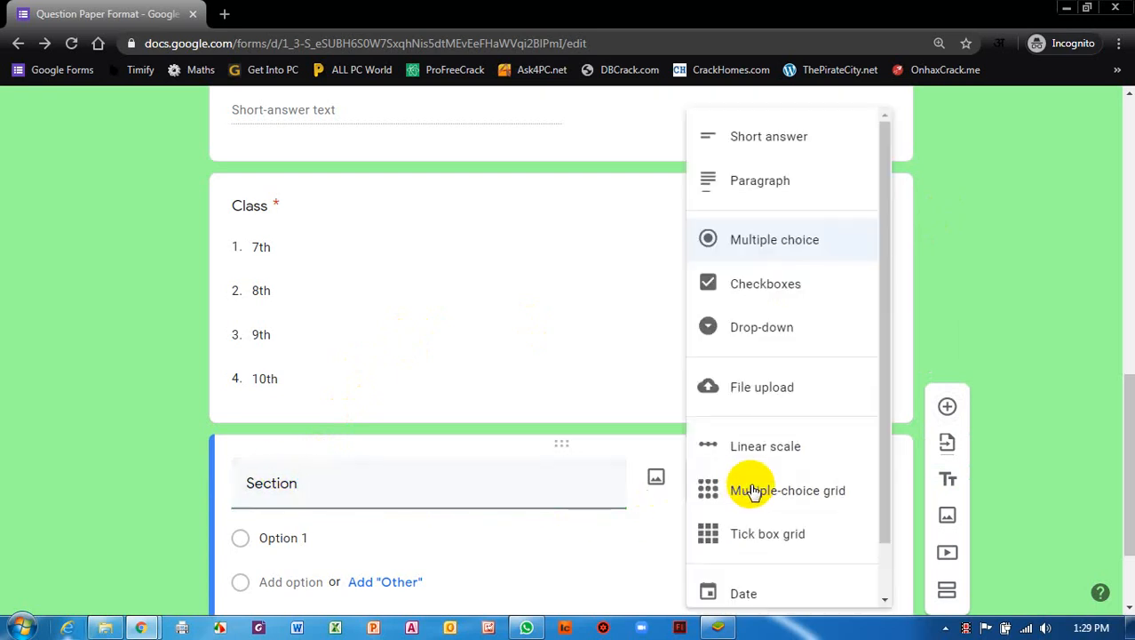
left_click(773, 338)
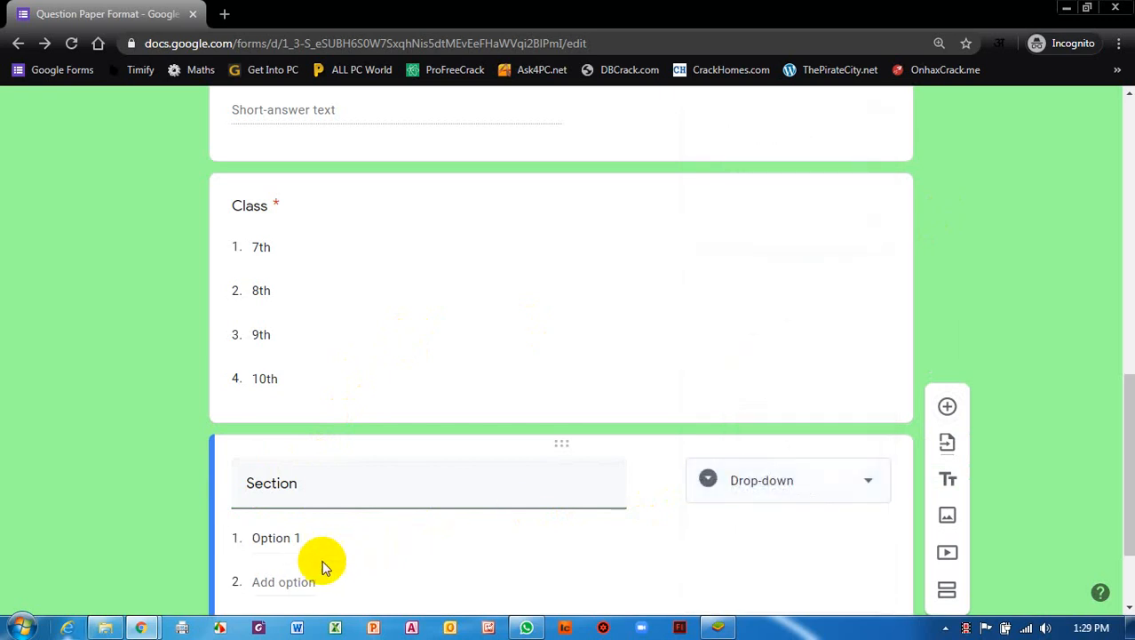
Step: Enter Section options Competition, Green, Saffron, White and Blue
left_click(306, 409)
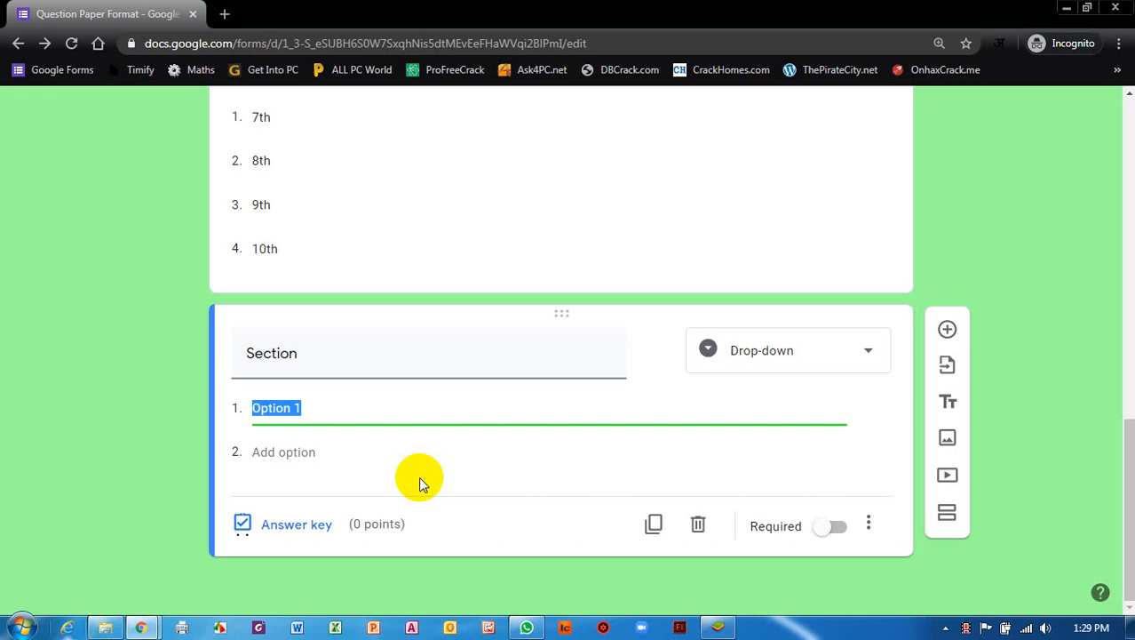
type("Gr")
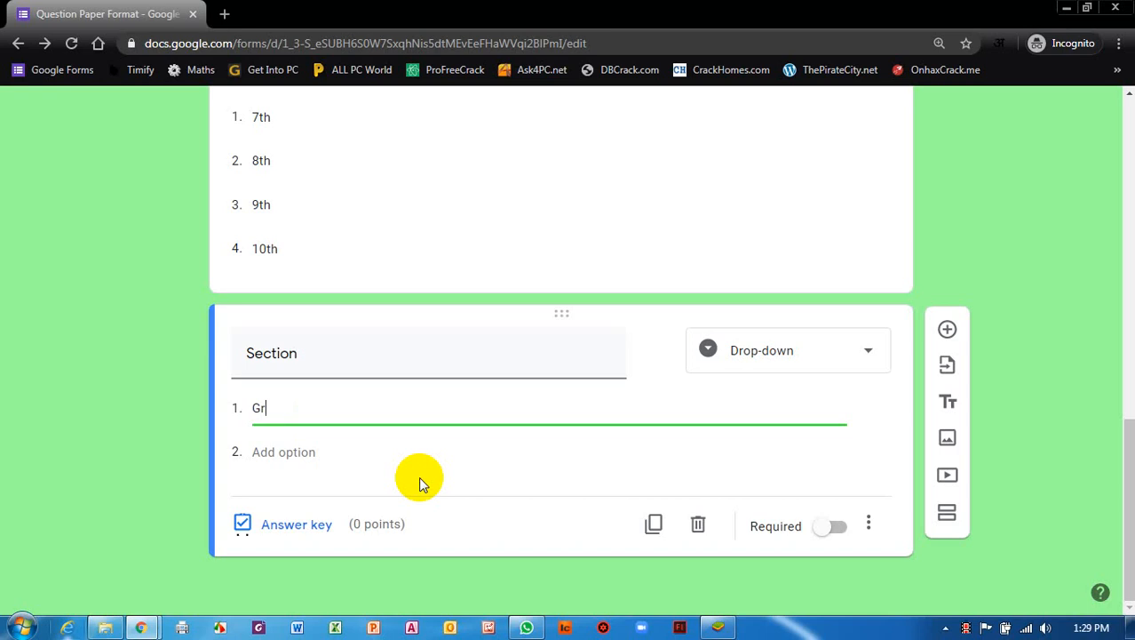
type("Com")
type("pett")
type("ition")
key("Return")
type("Green")
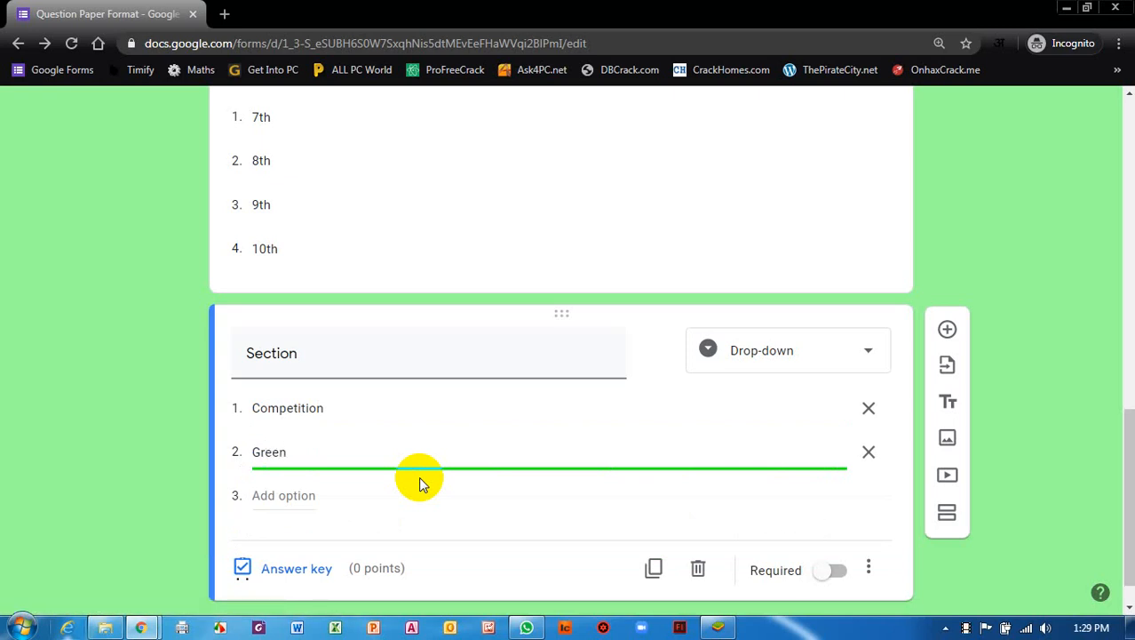
key("Return")
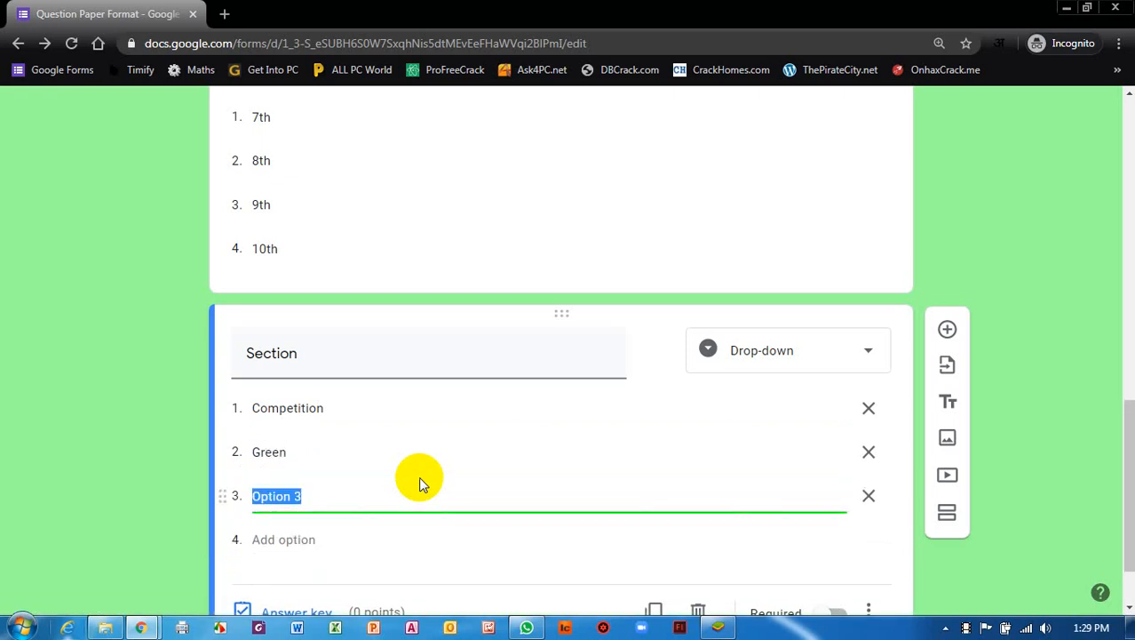
type("Sa")
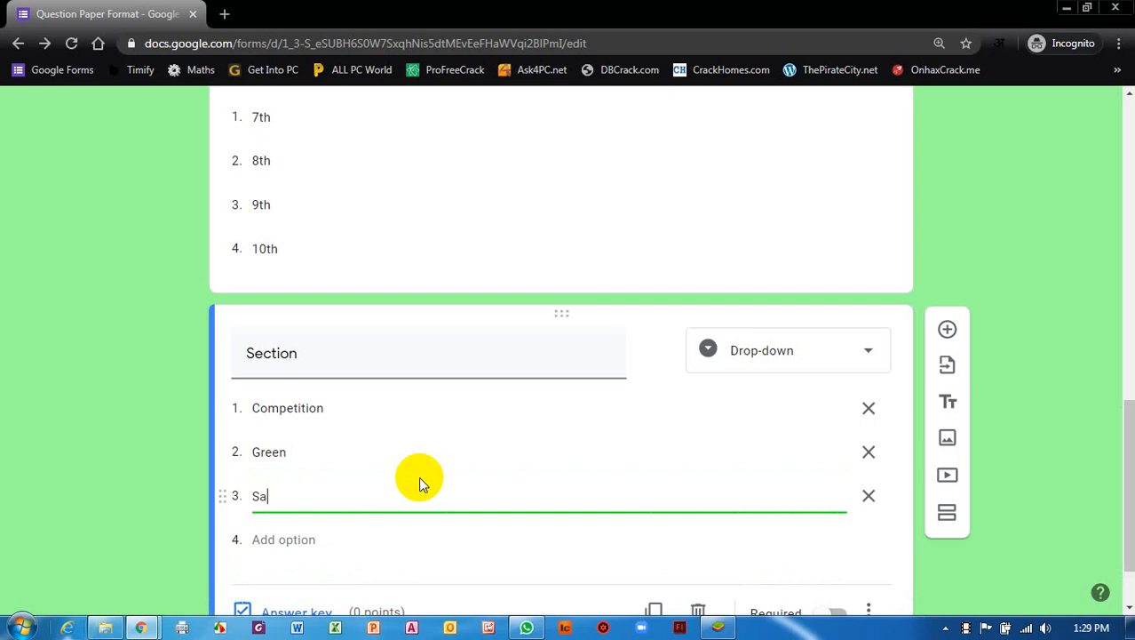
type("ffron")
key("Return")
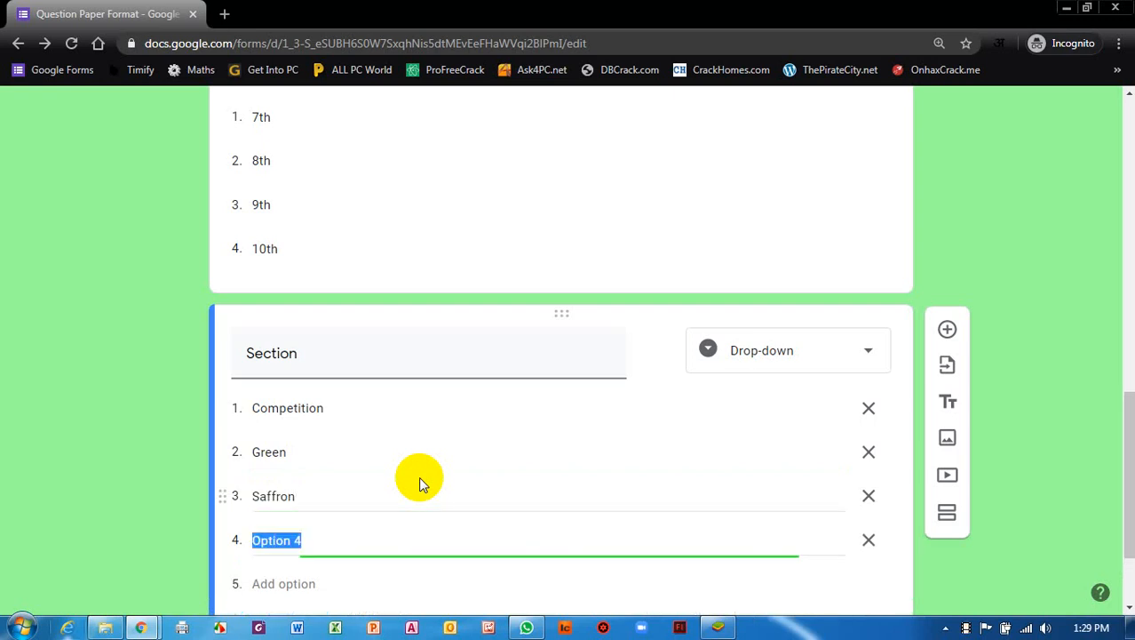
type("White")
key("Return")
type("Blue")
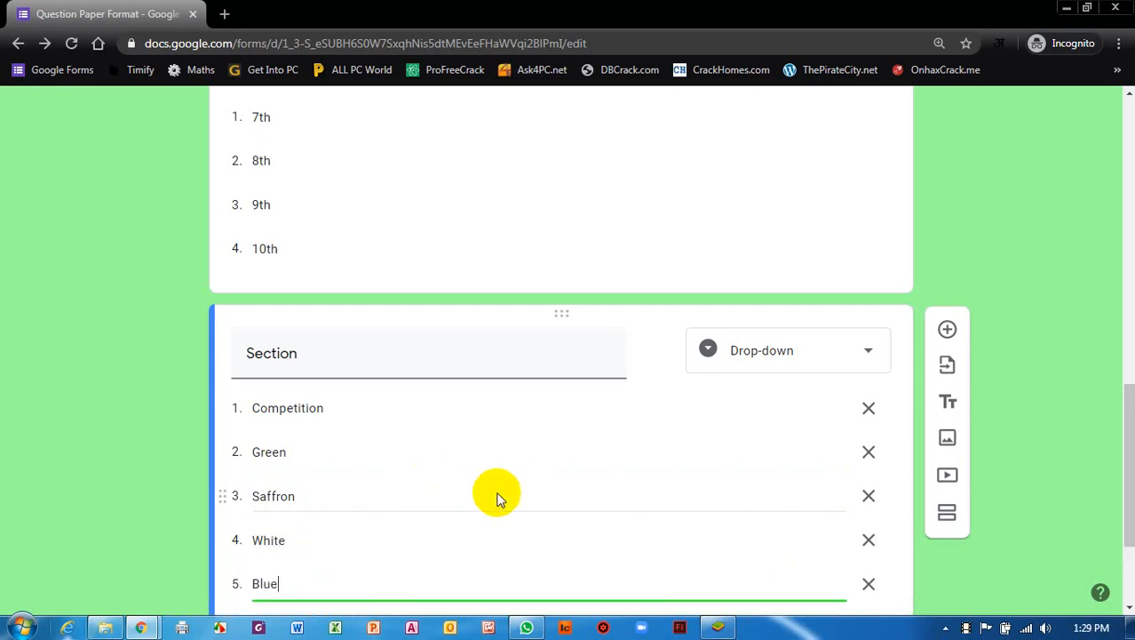
Step: Add Red as the sixth Section option
scroll(507, 489, "down", 2)
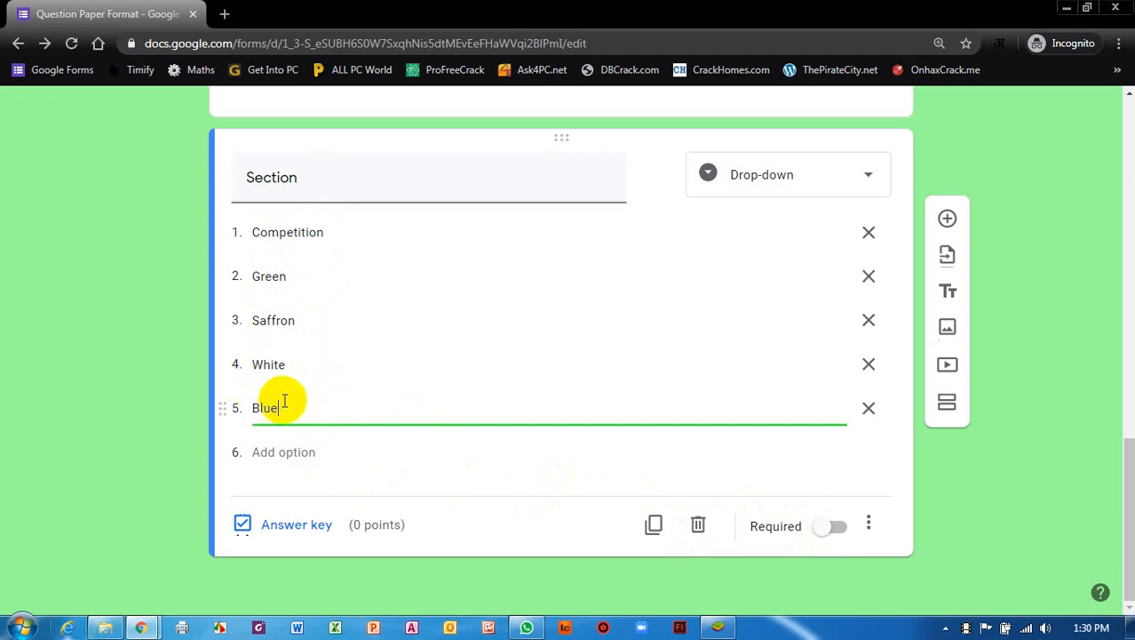
key("Return")
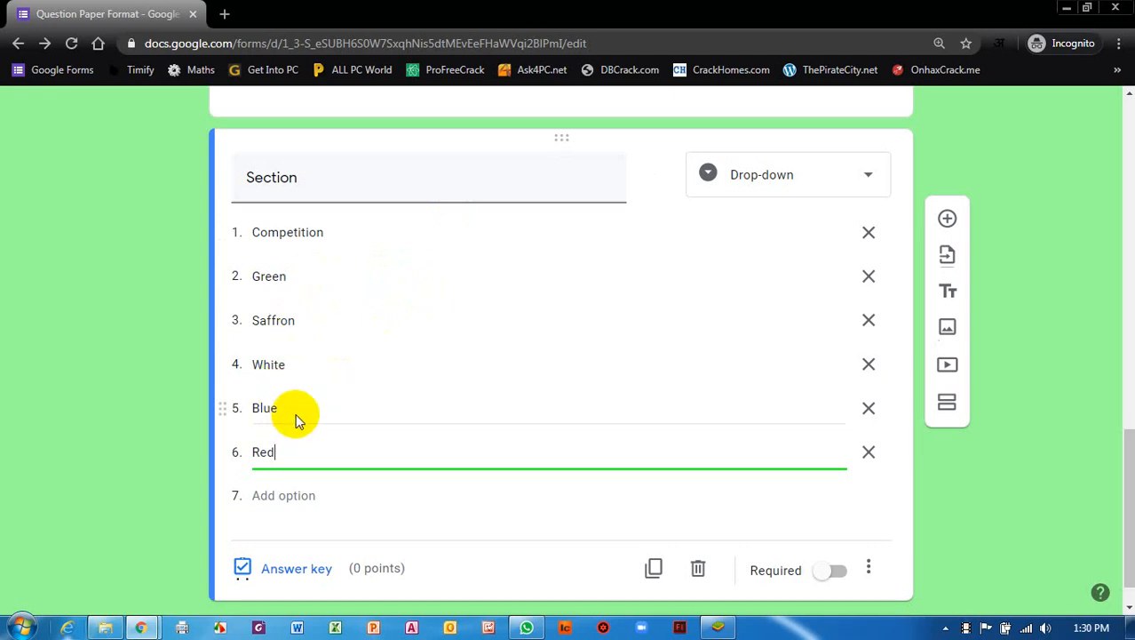
scroll(370, 432, "up", 3)
scroll(370, 429, "up", 3)
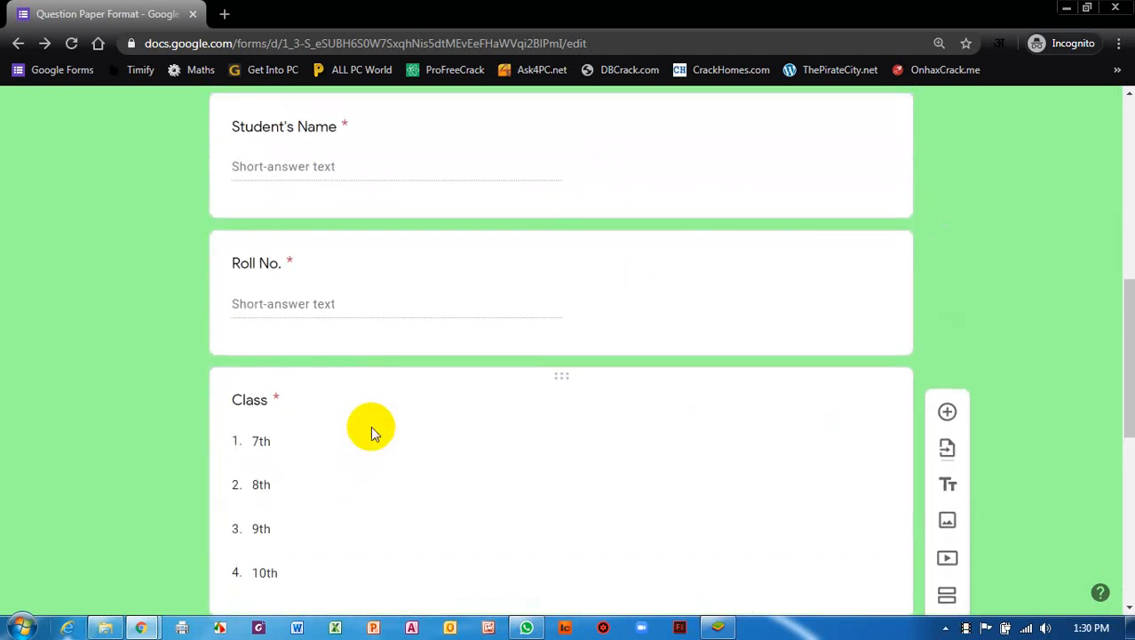
scroll(324, 455, "up", 2)
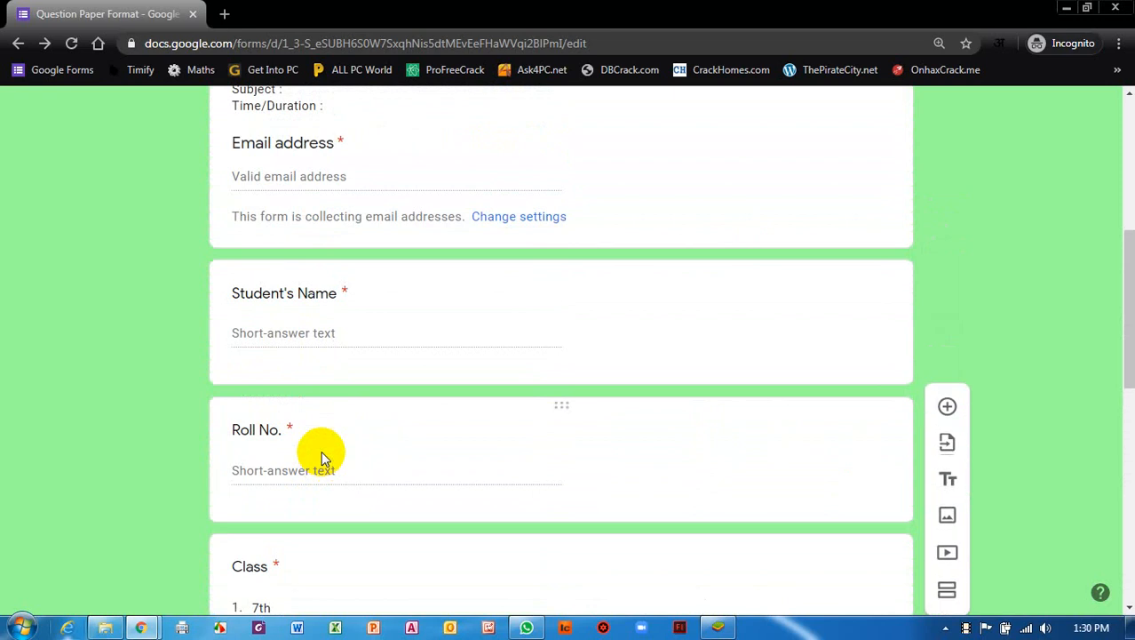
scroll(321, 452, "down", 4)
scroll(398, 424, "down", 4)
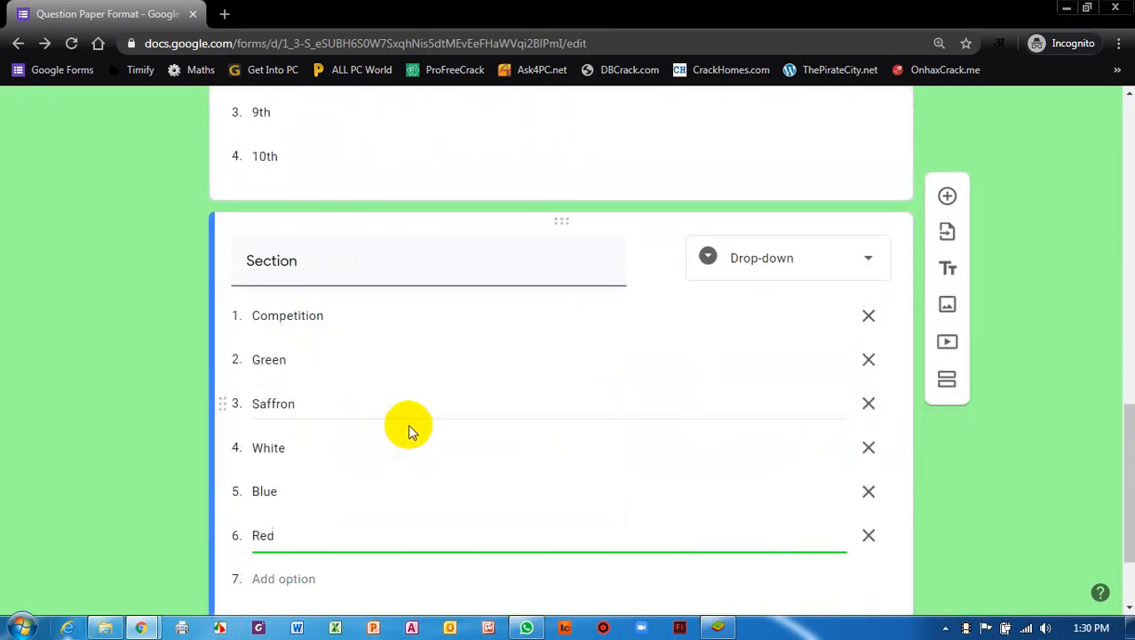
left_click(421, 371)
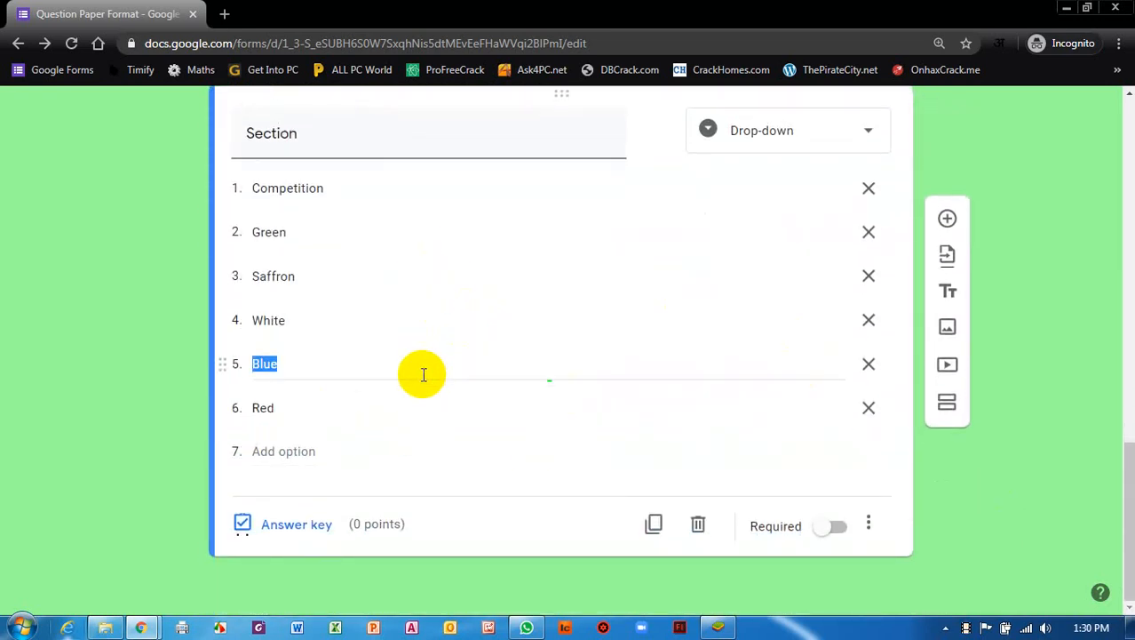
Step: Add a Subject question below Section as a Drop-down
left_click(948, 219)
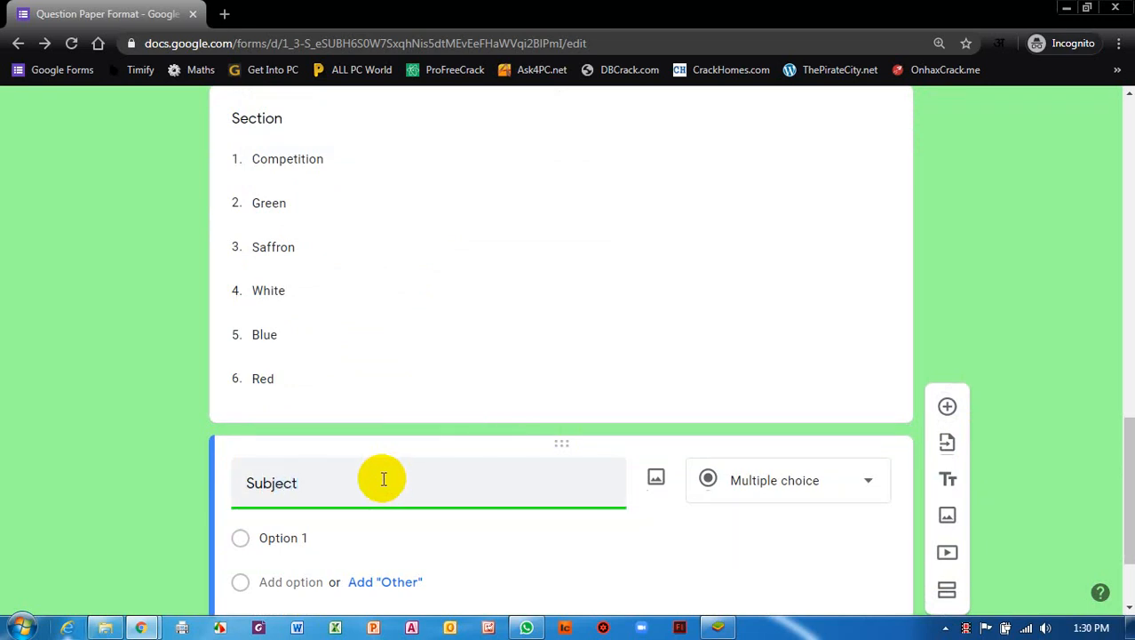
scroll(384, 480, "up", 4)
scroll(500, 499, "down", 5)
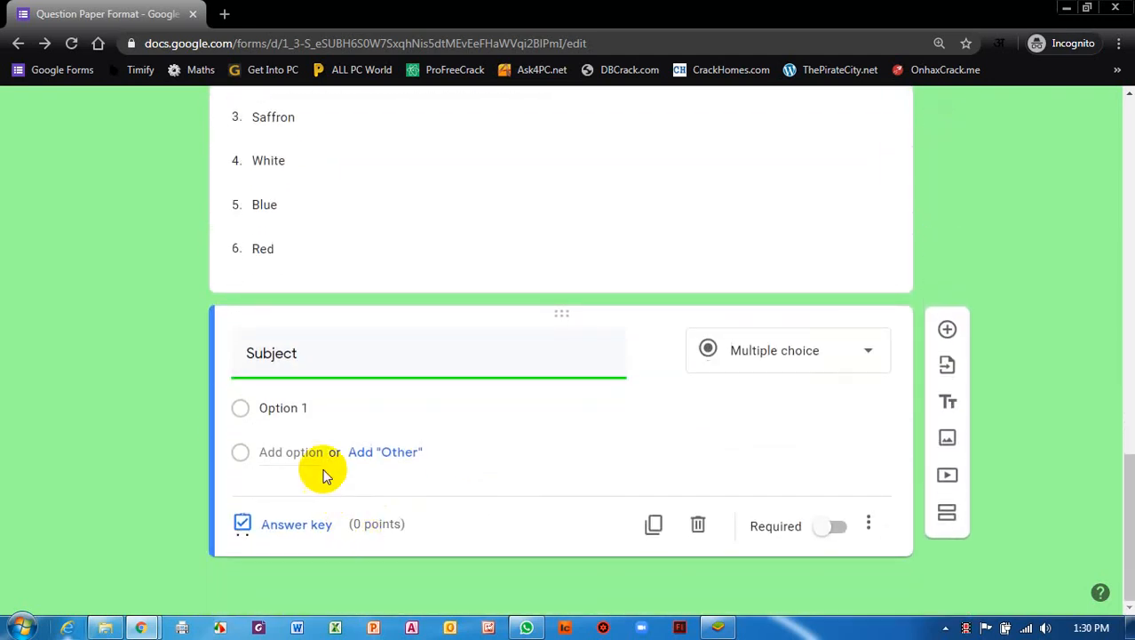
left_click(787, 367)
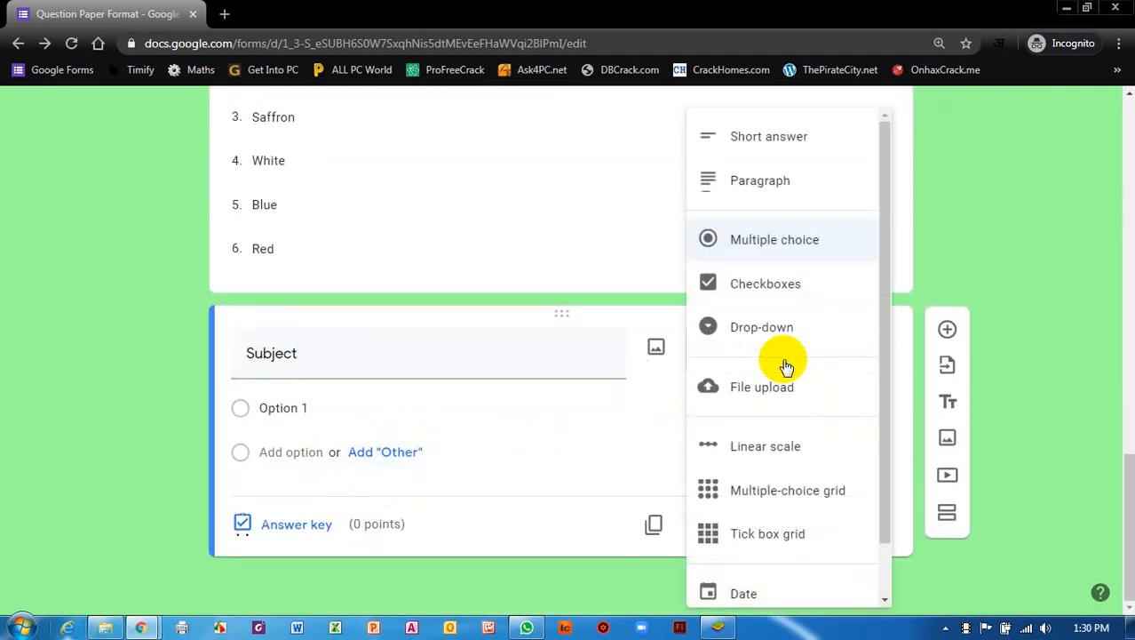
left_click(778, 327)
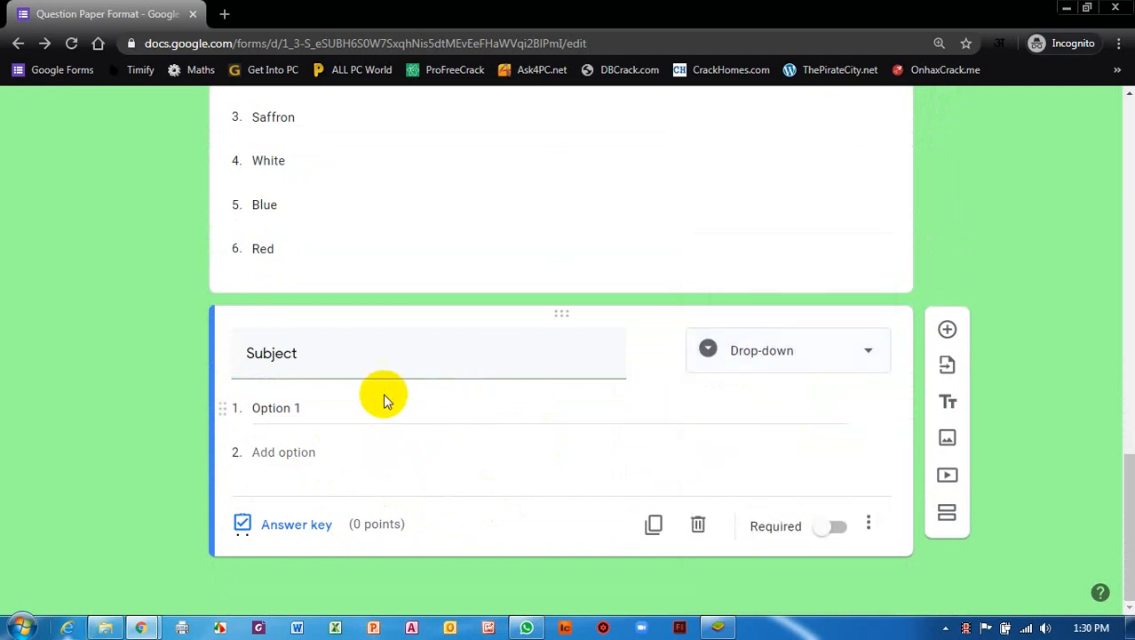
Step: Enter Subject options G.K., Reasoning and Computer
left_click(316, 408)
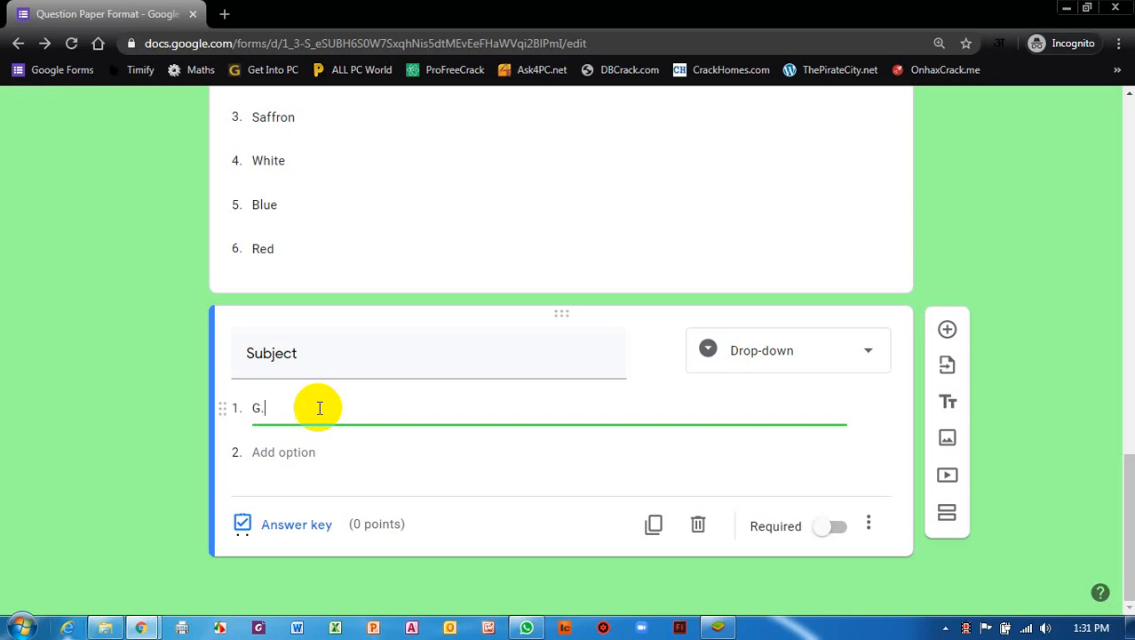
type(".")
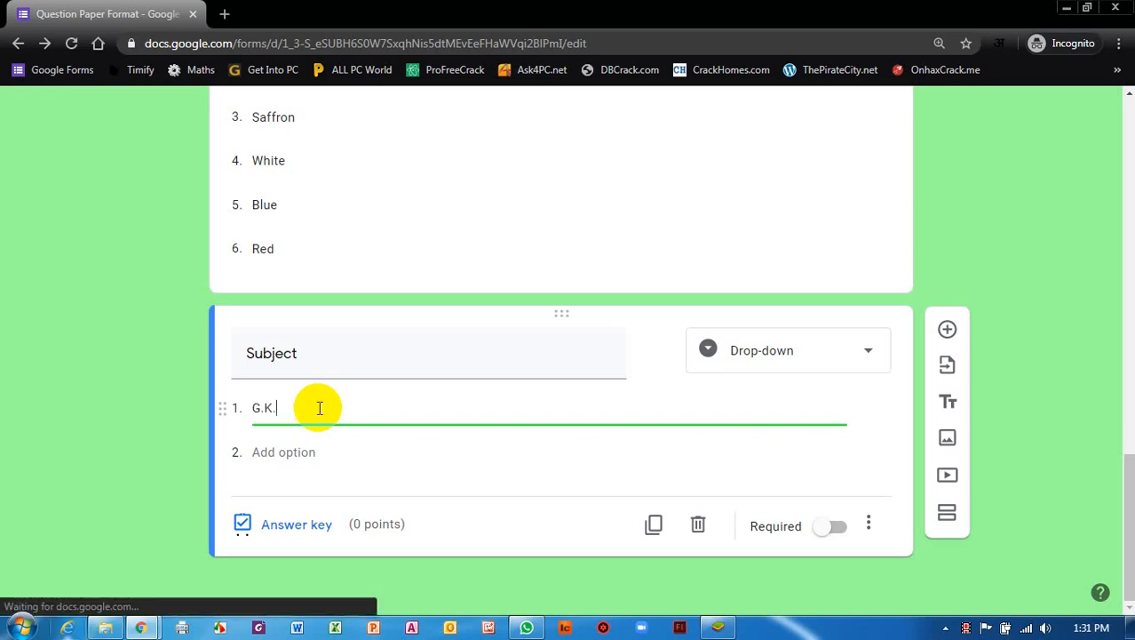
key("Return")
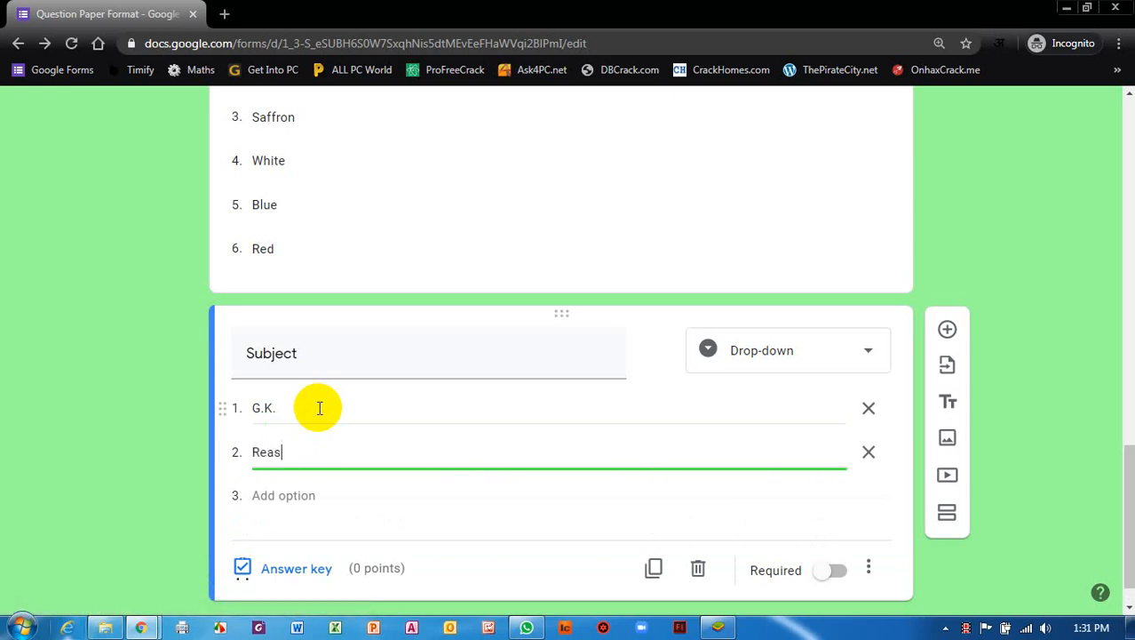
key("Return")
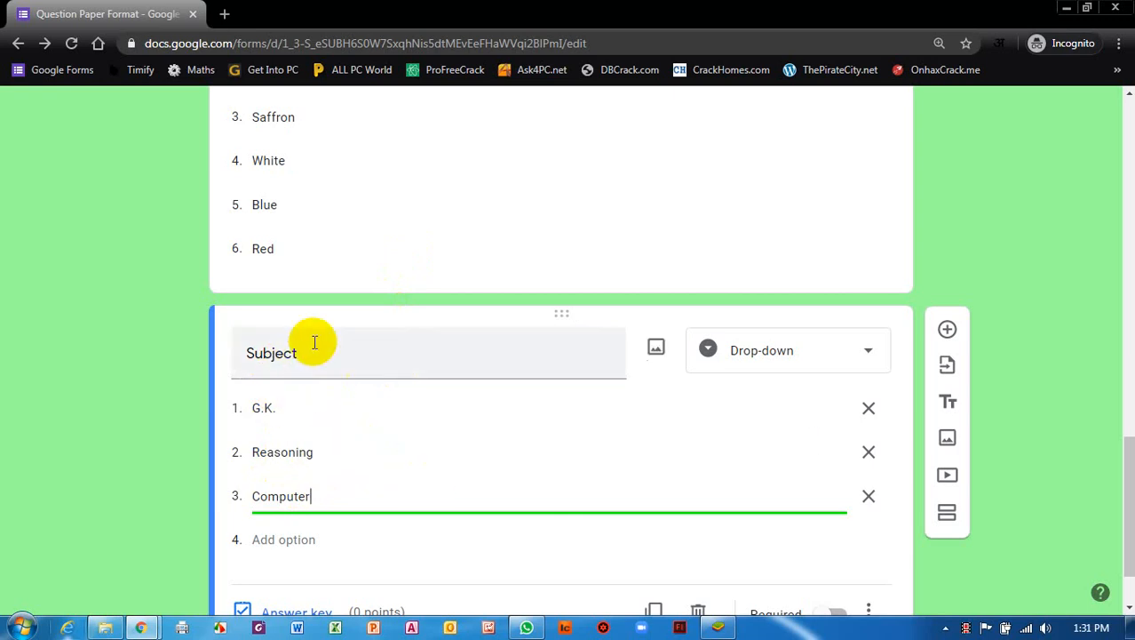
scroll(336, 487, "down", 1)
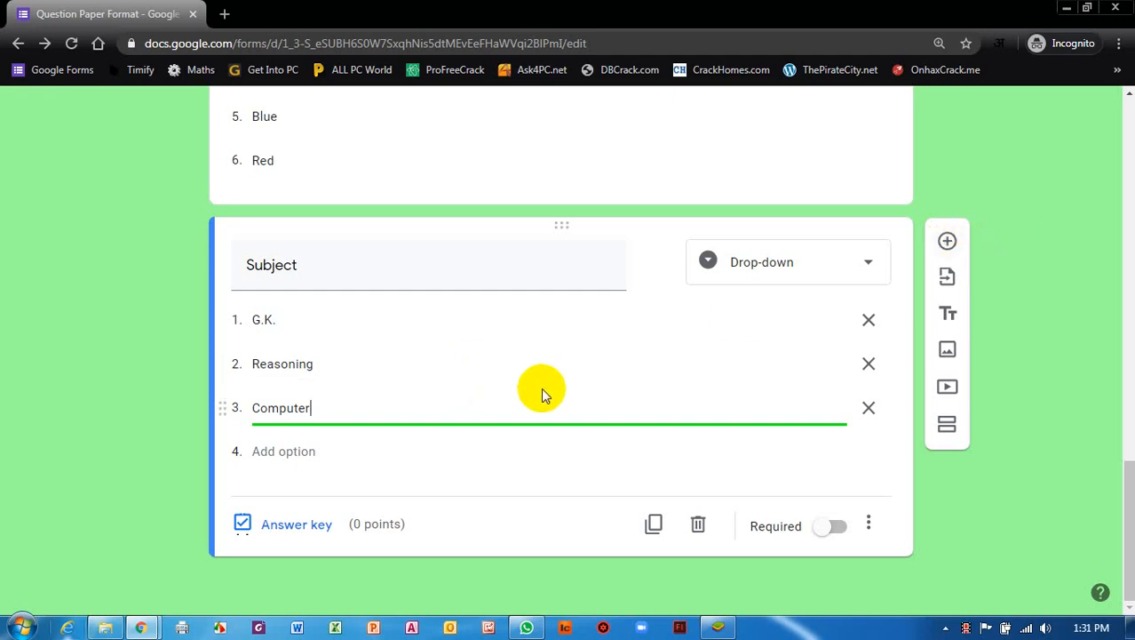
Step: Switch on Required for the Subject drop-down question
scroll(303, 373, "up", 8)
scroll(304, 373, "up", 7)
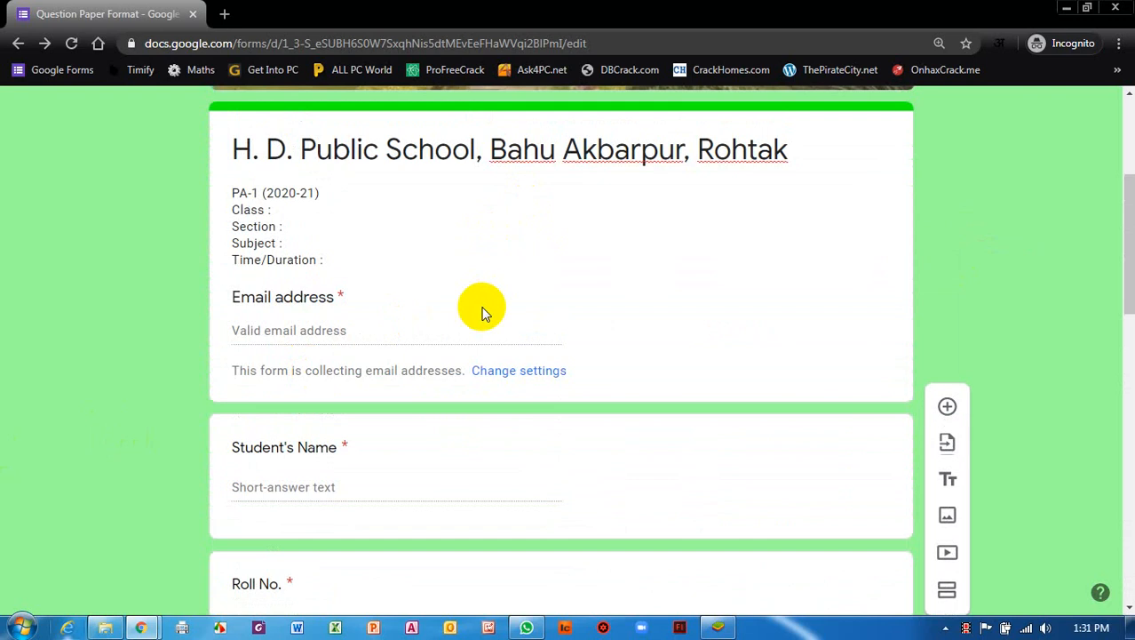
scroll(506, 413, "down", 4)
scroll(507, 413, "down", 10)
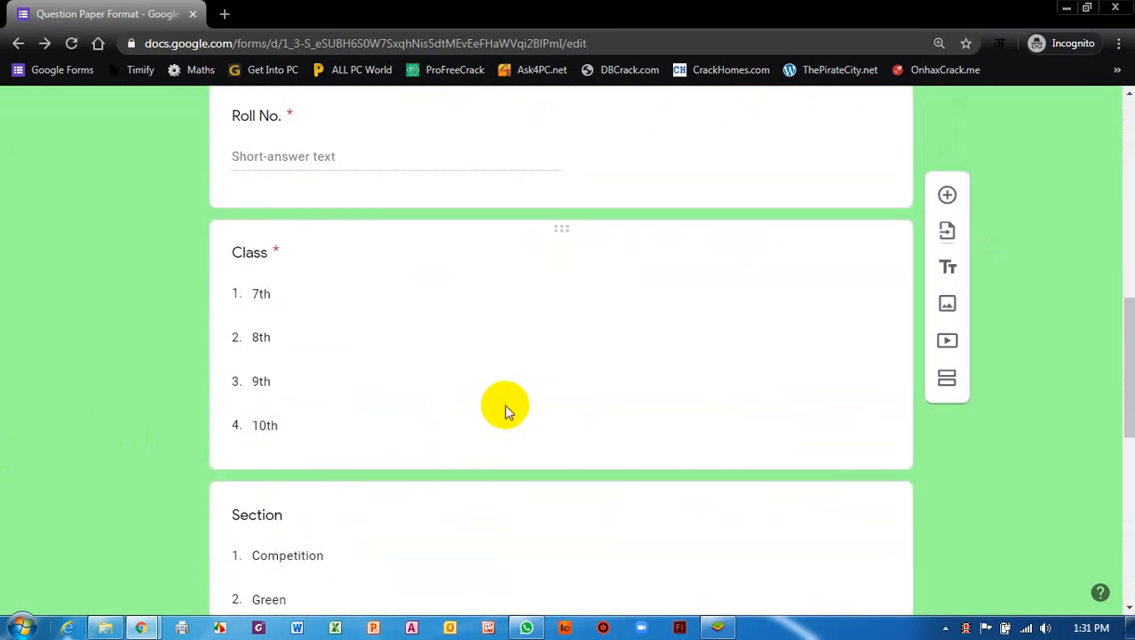
left_click(825, 527)
scroll(521, 360, "up", 3)
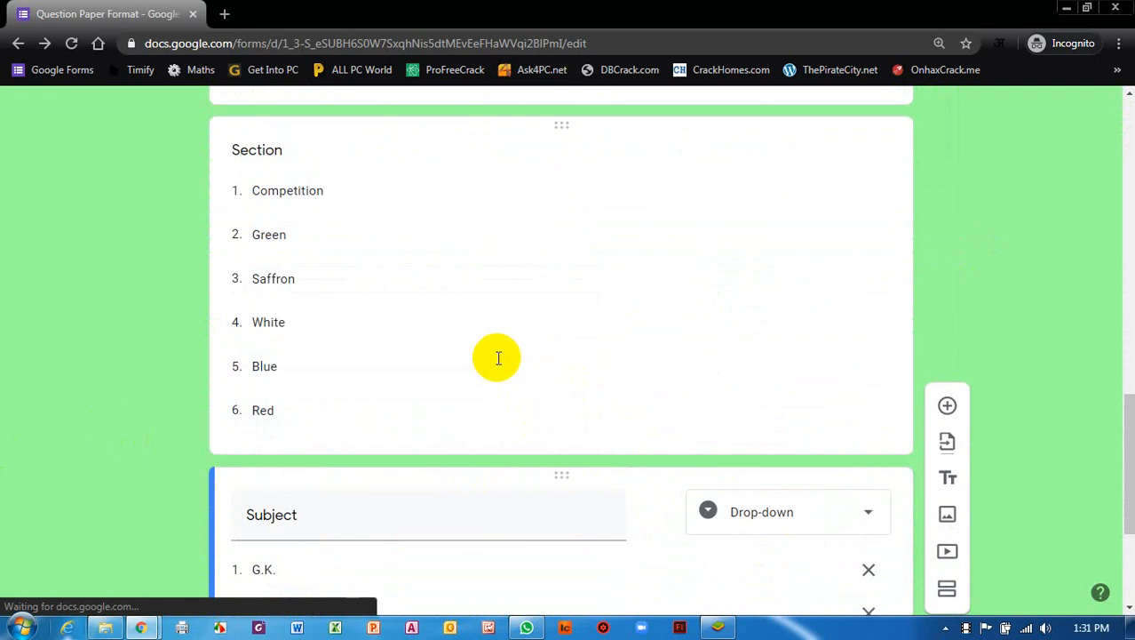
scroll(496, 357, "up", 4)
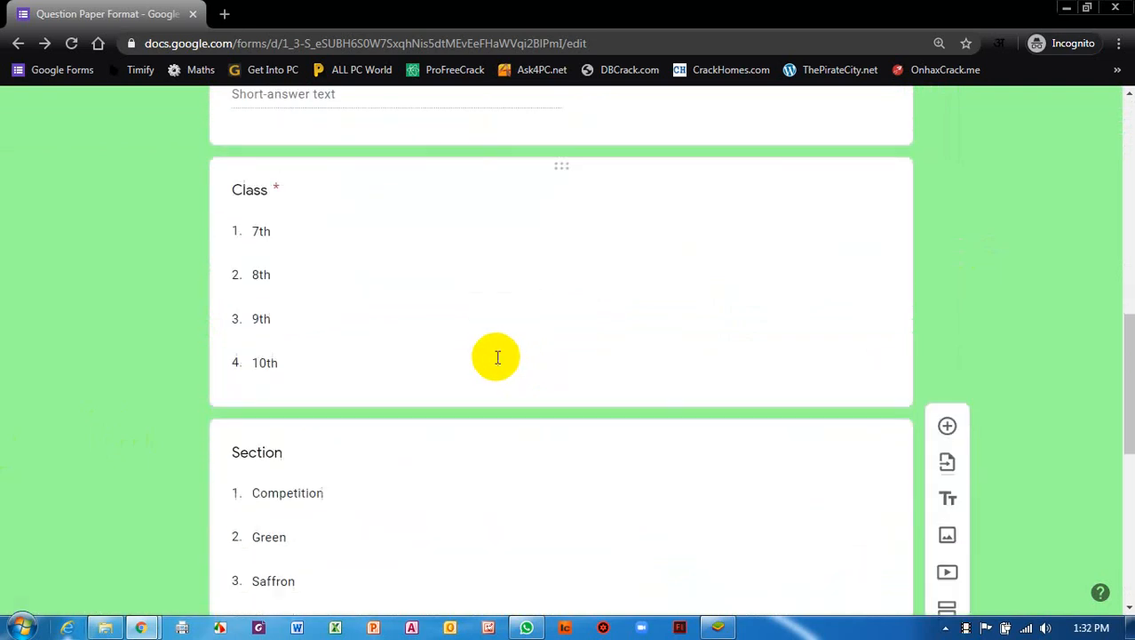
scroll(431, 357, "down", 4)
scroll(410, 364, "up", 6)
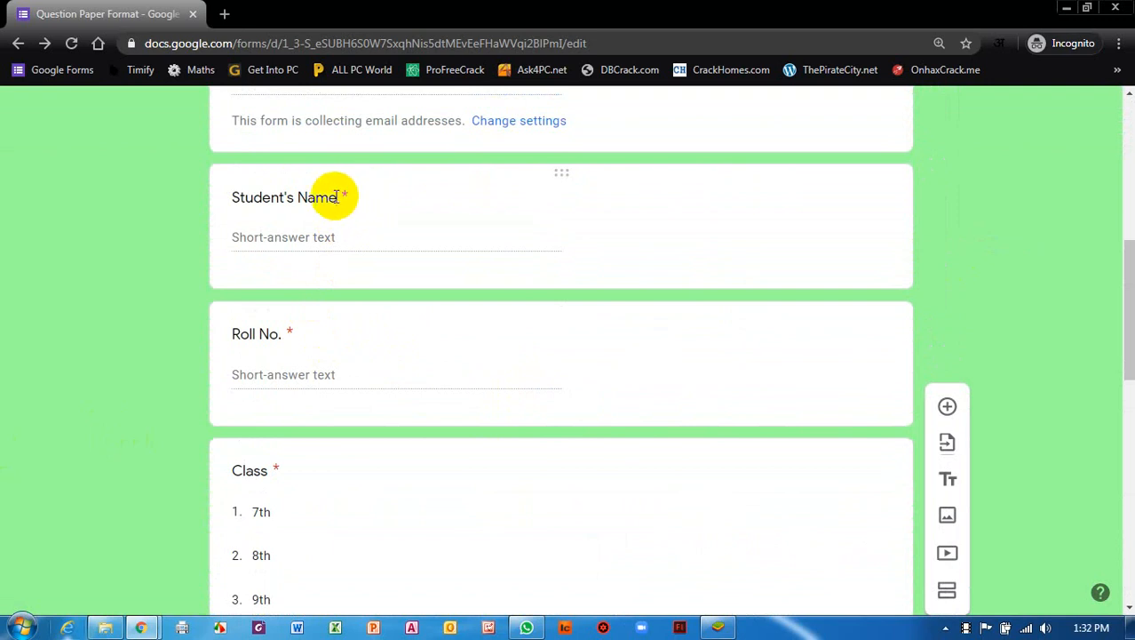
scroll(357, 213, "down", 5)
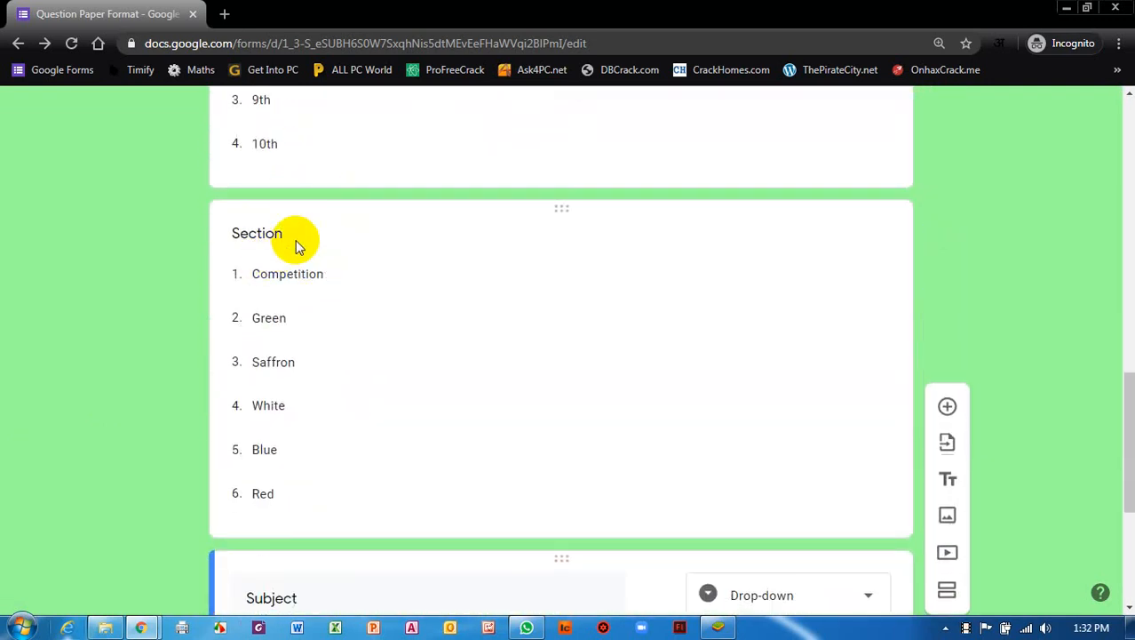
Step: Mark the Section drop-down question with its colour options as required
left_click(364, 424)
scroll(702, 524, "down", 2)
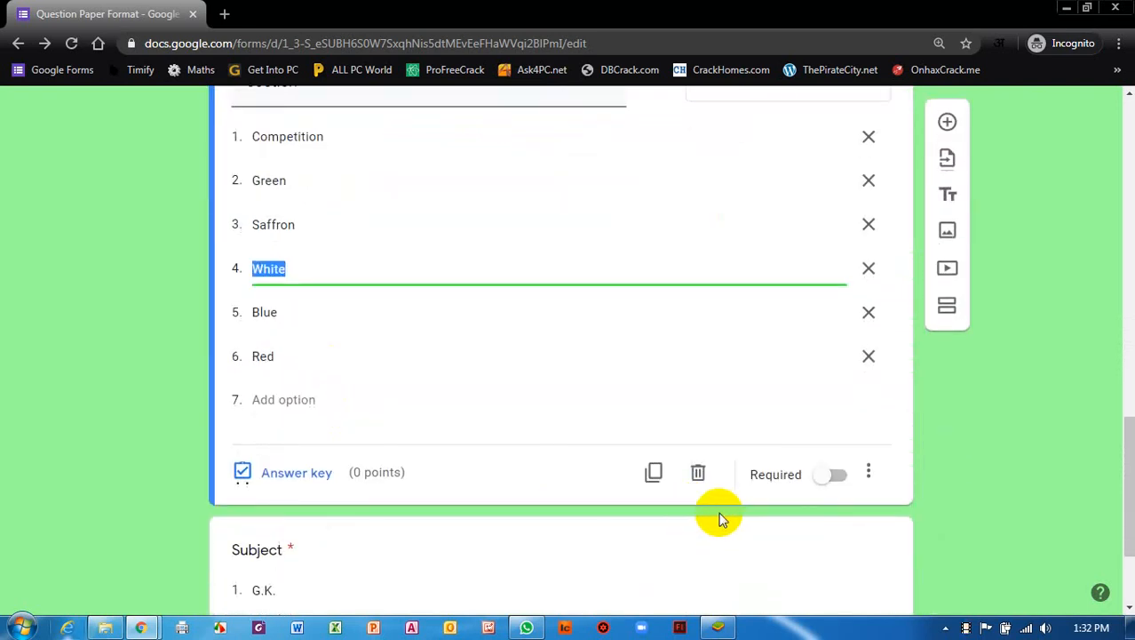
left_click(828, 476)
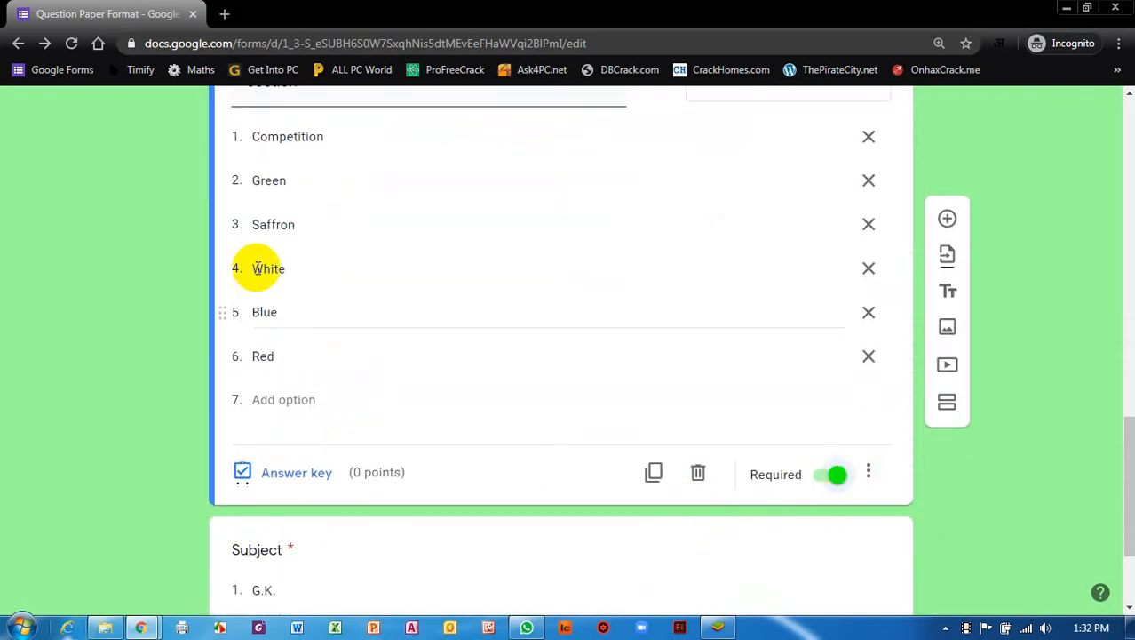
scroll(275, 253, "up", 2)
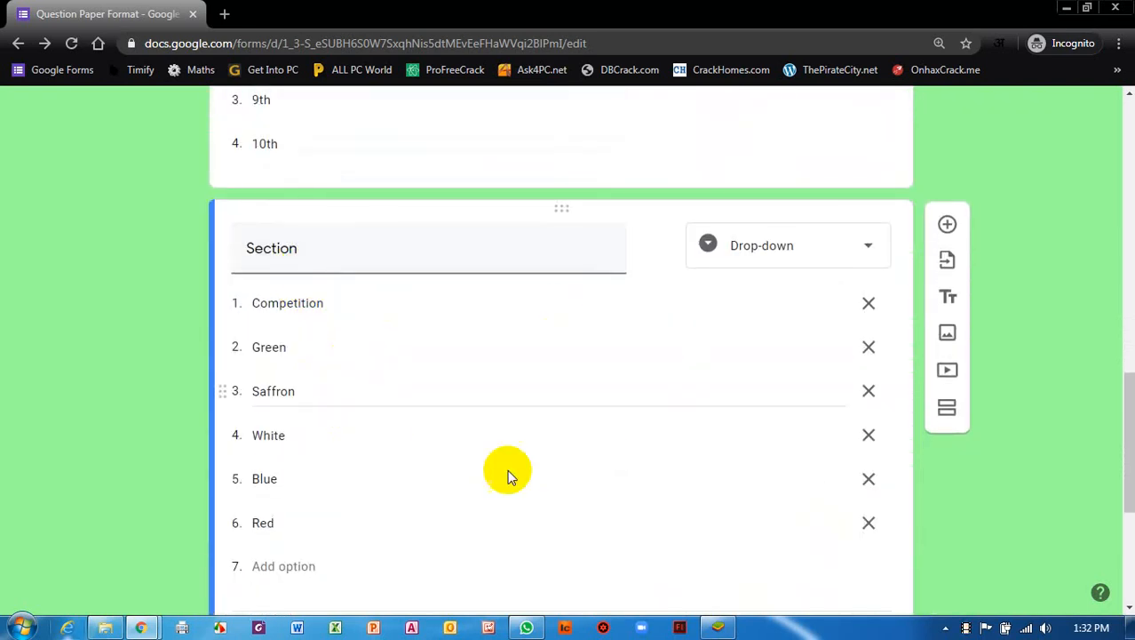
scroll(616, 372, "down", 2)
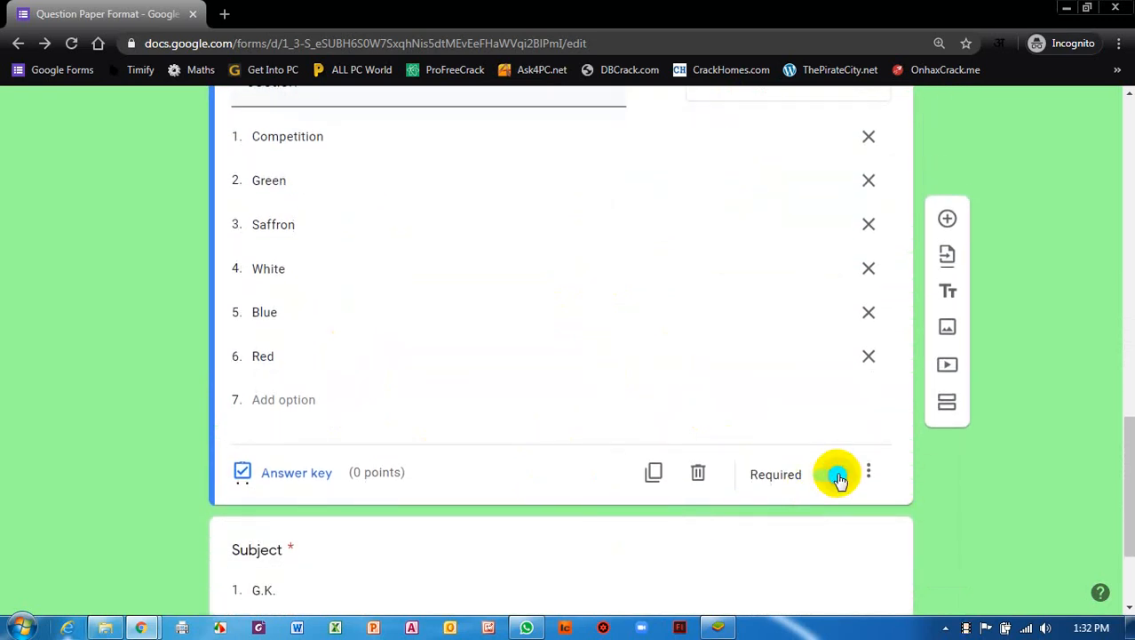
scroll(620, 457, "up", 4)
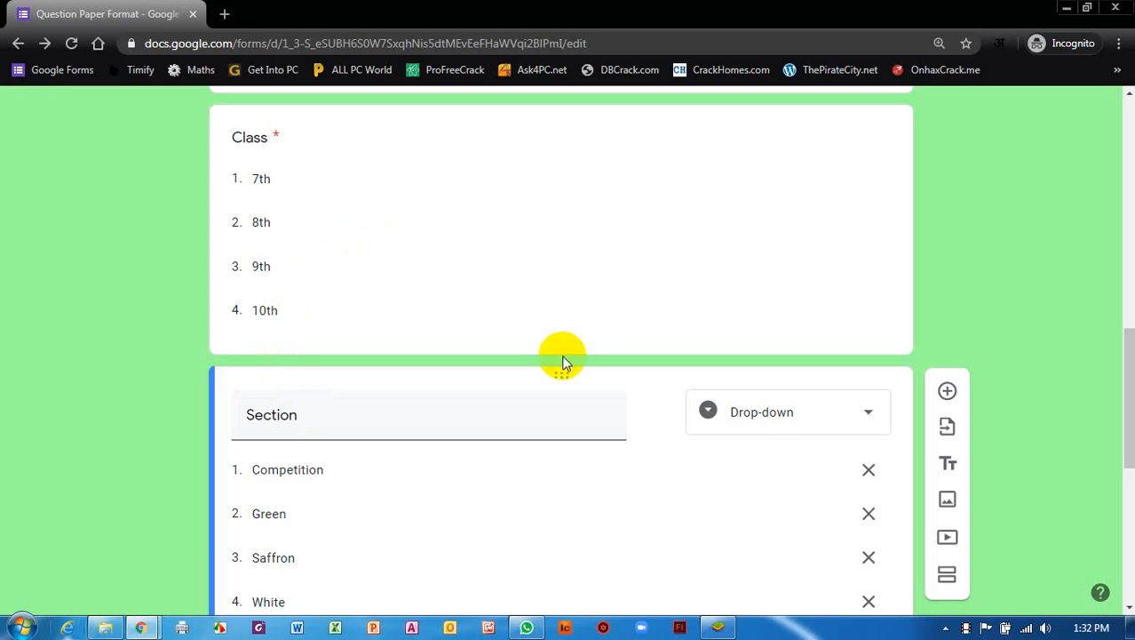
scroll(563, 360, "up", 1)
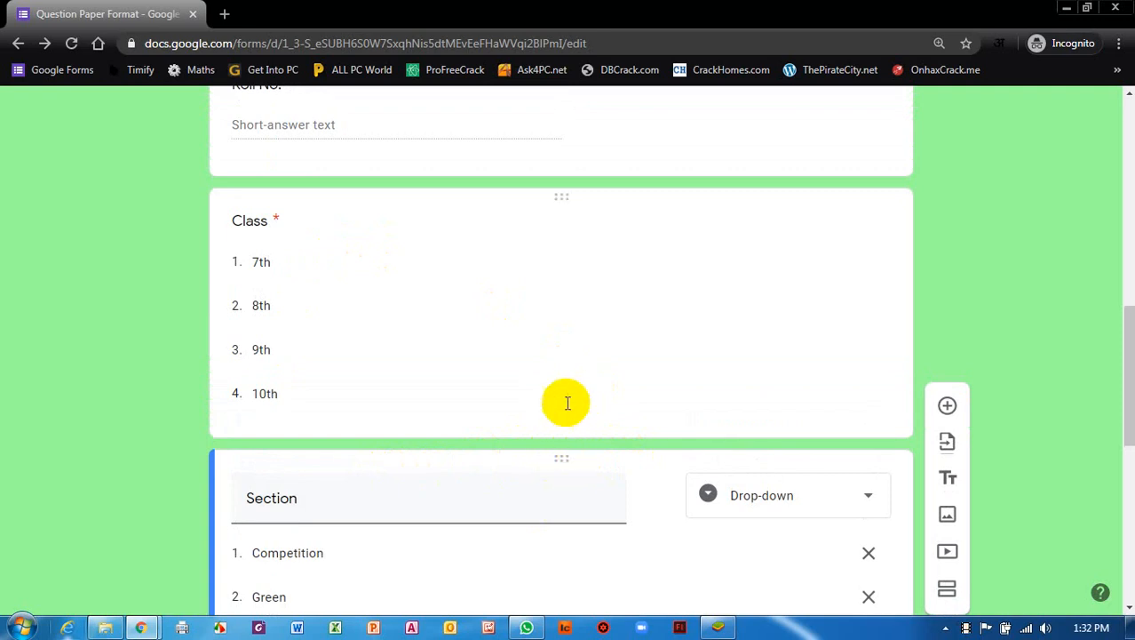
left_click_drag(559, 462, 559, 317)
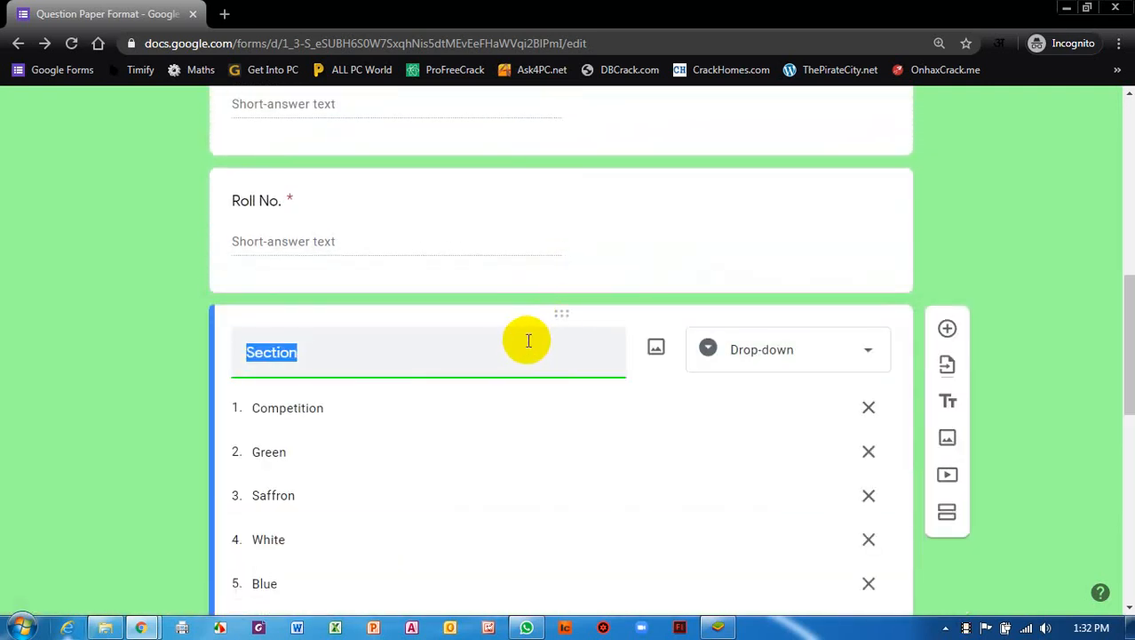
scroll(553, 320, "down", 1)
left_click_drag(563, 231, 568, 401)
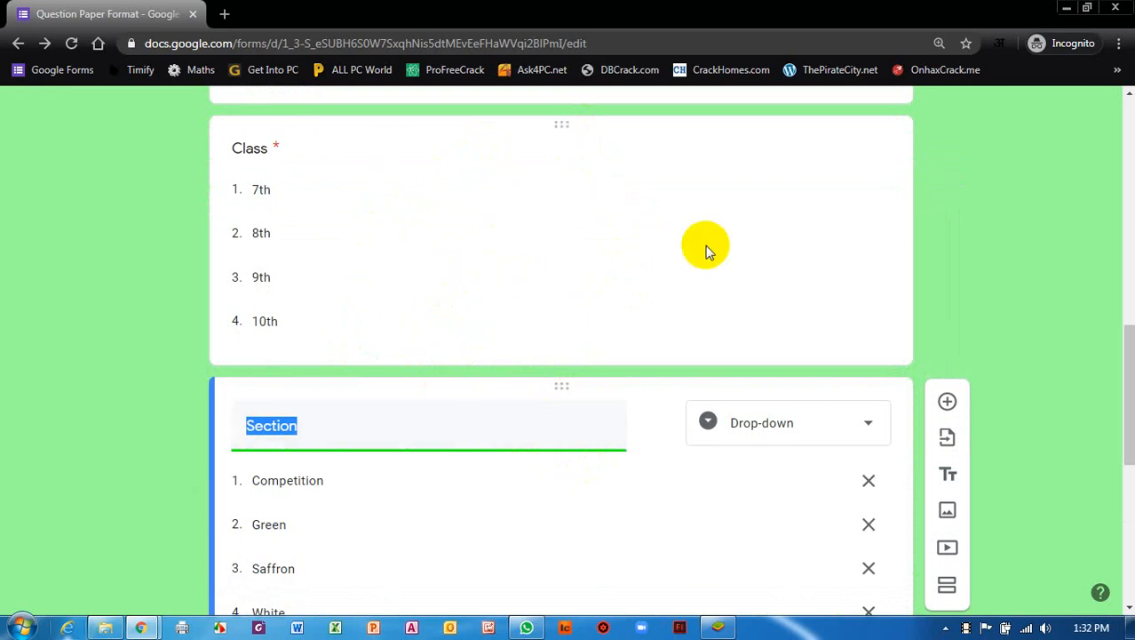
scroll(630, 313, "down", 1)
scroll(630, 313, "down", 2)
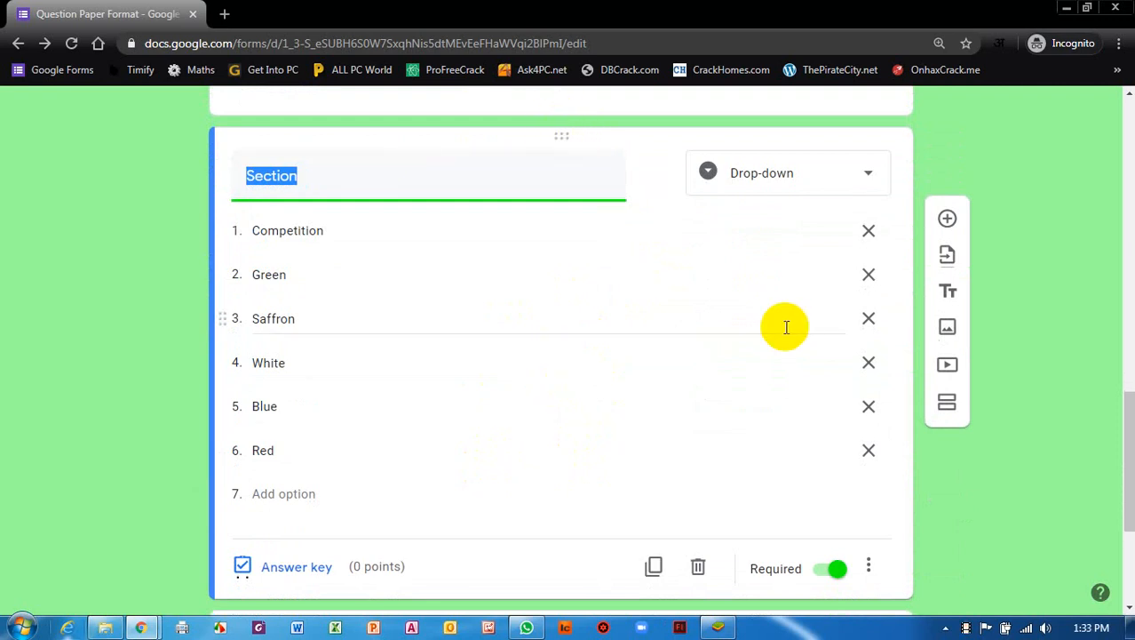
scroll(792, 323, "down", 3)
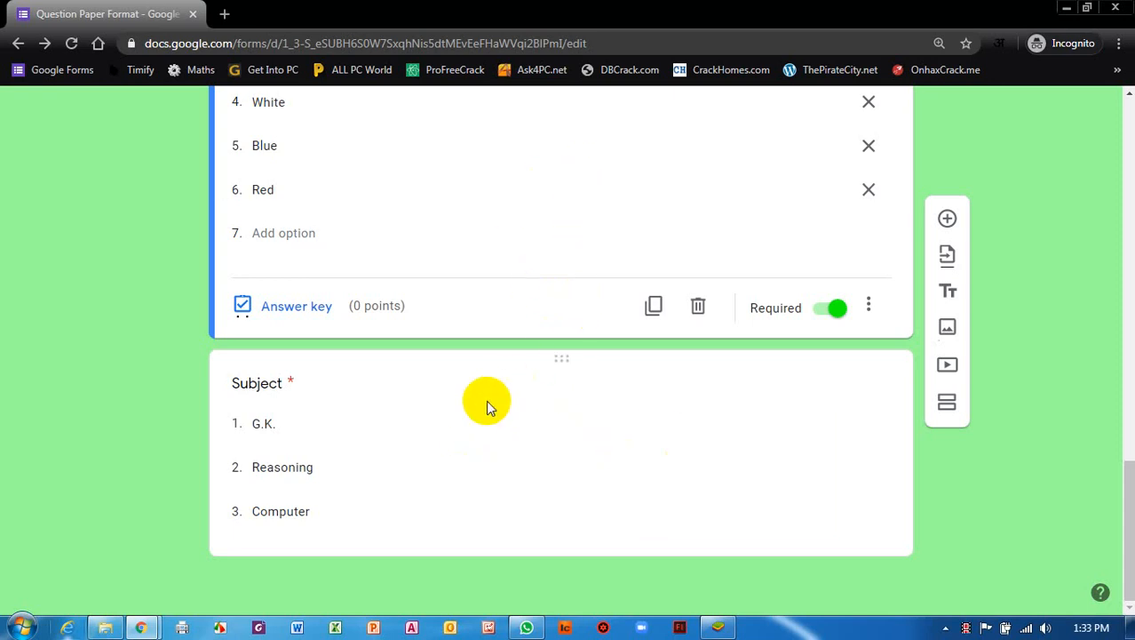
scroll(487, 398, "up", 7)
scroll(495, 388, "up", 7)
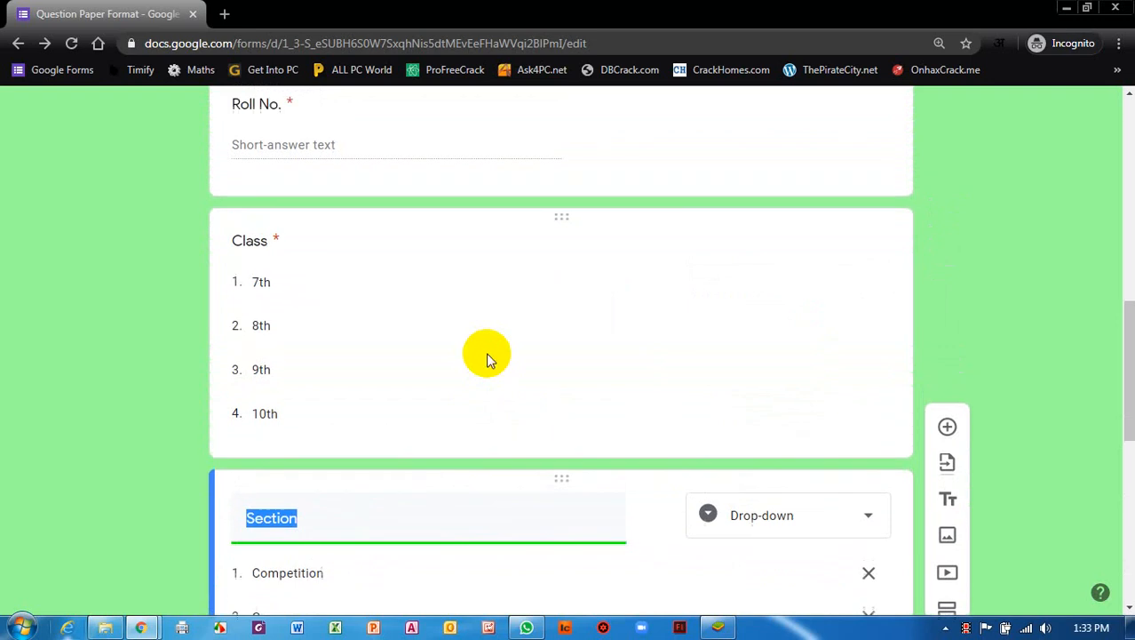
scroll(493, 353, "down", 14)
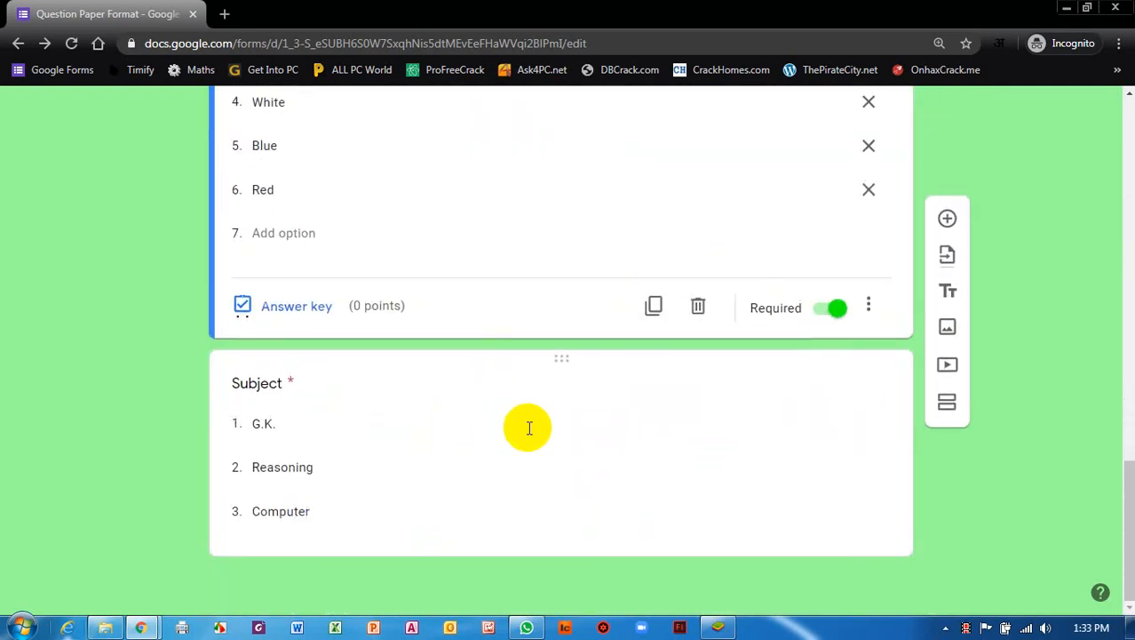
left_click(337, 455)
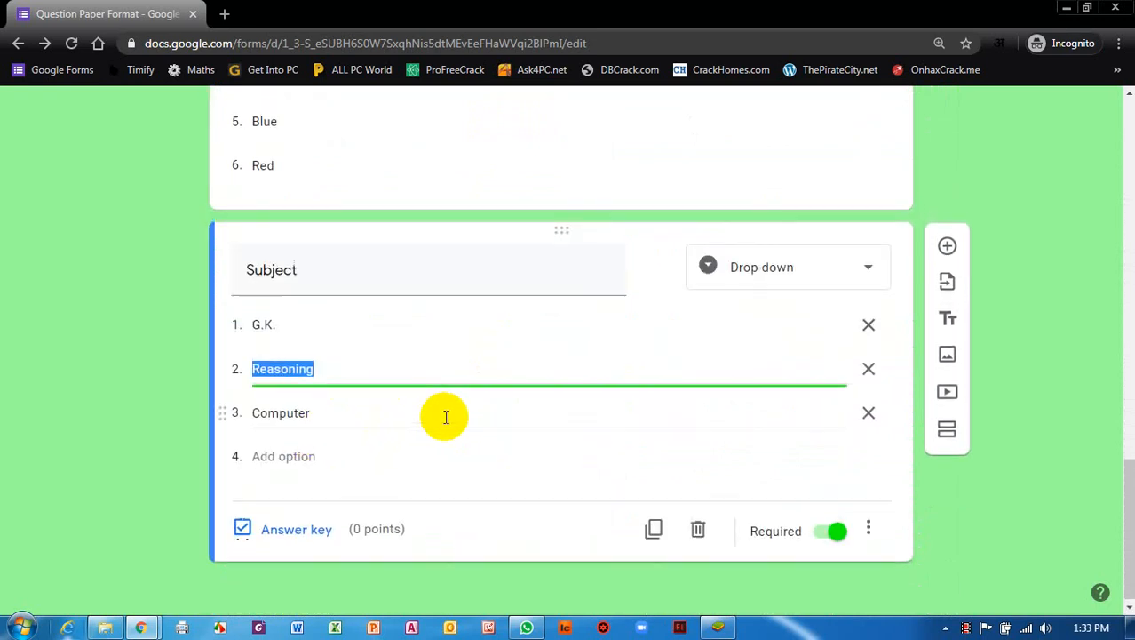
scroll(453, 408, "up", 2)
left_click(417, 239)
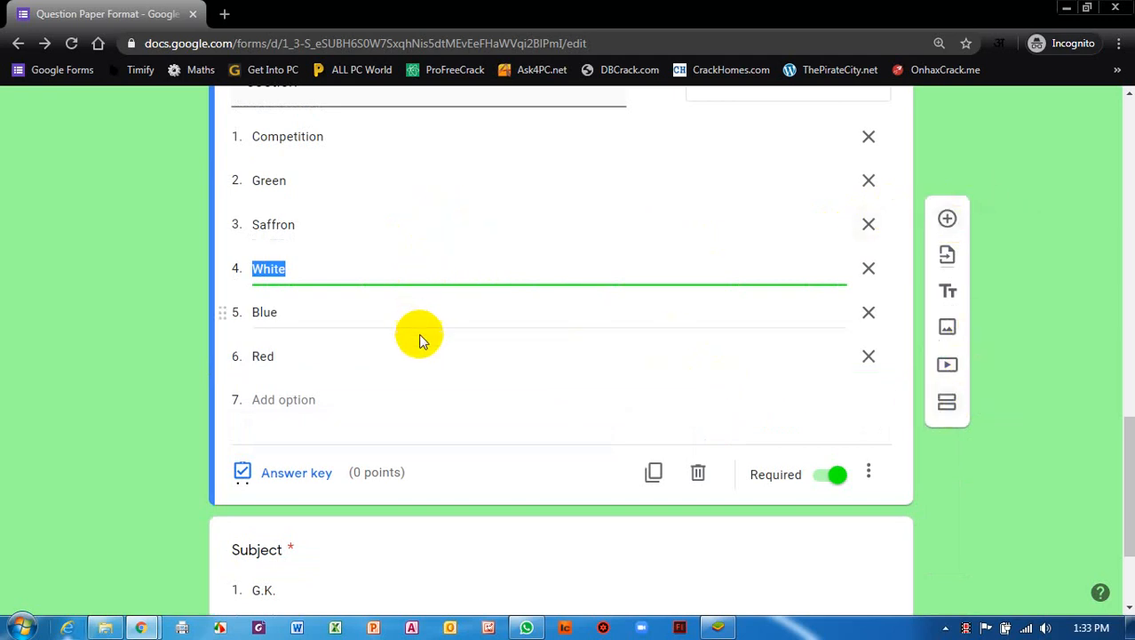
scroll(420, 355, "down", 3)
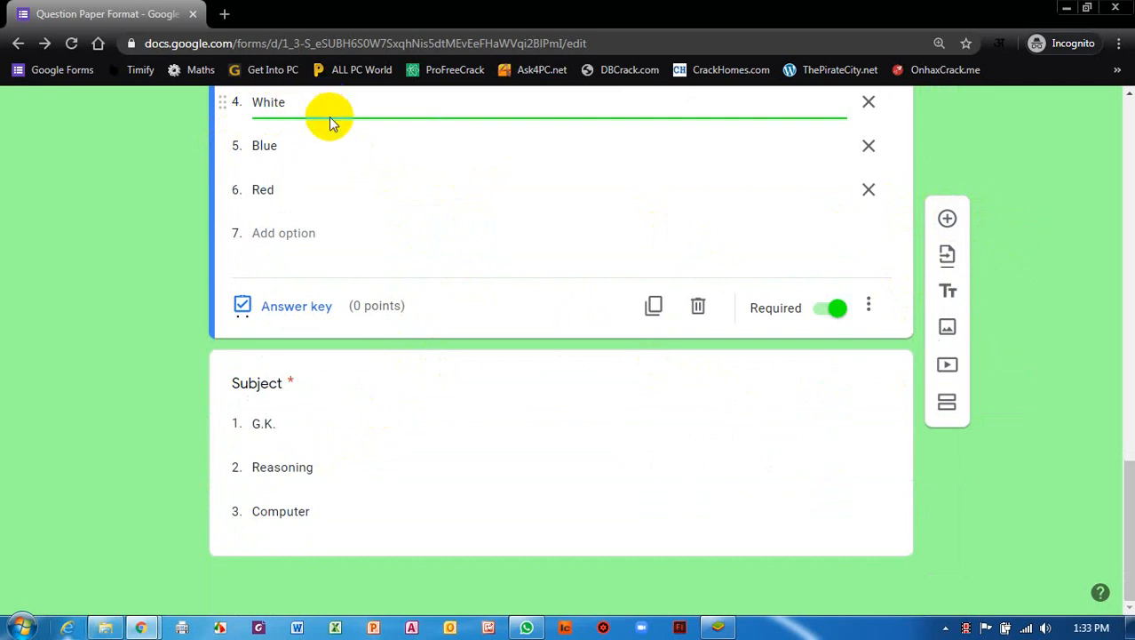
left_click(325, 462)
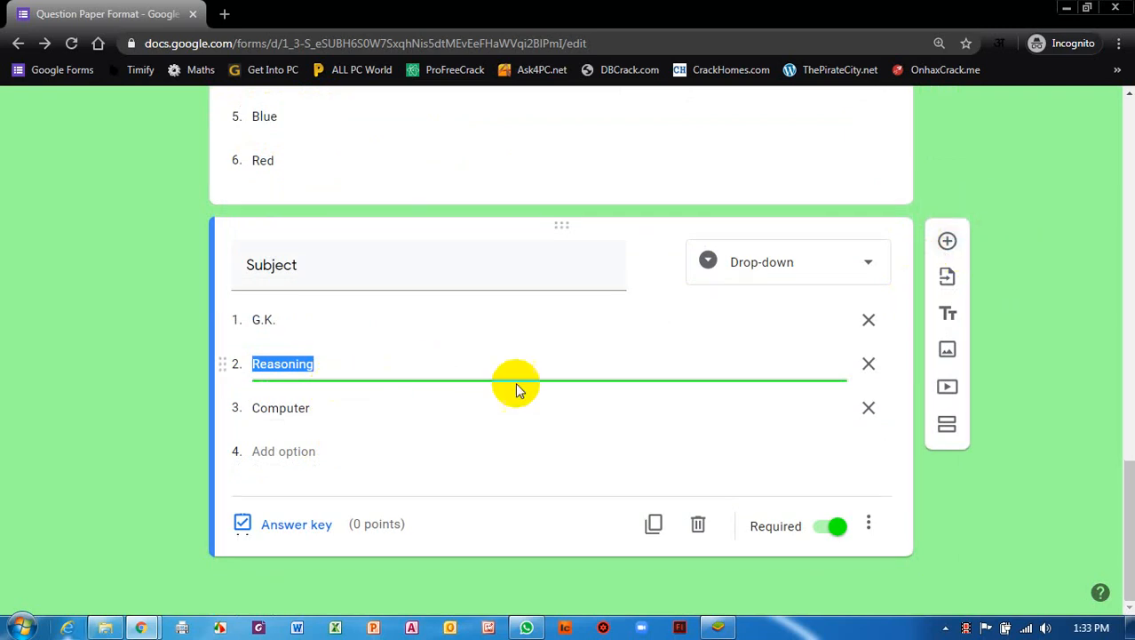
left_click(321, 372)
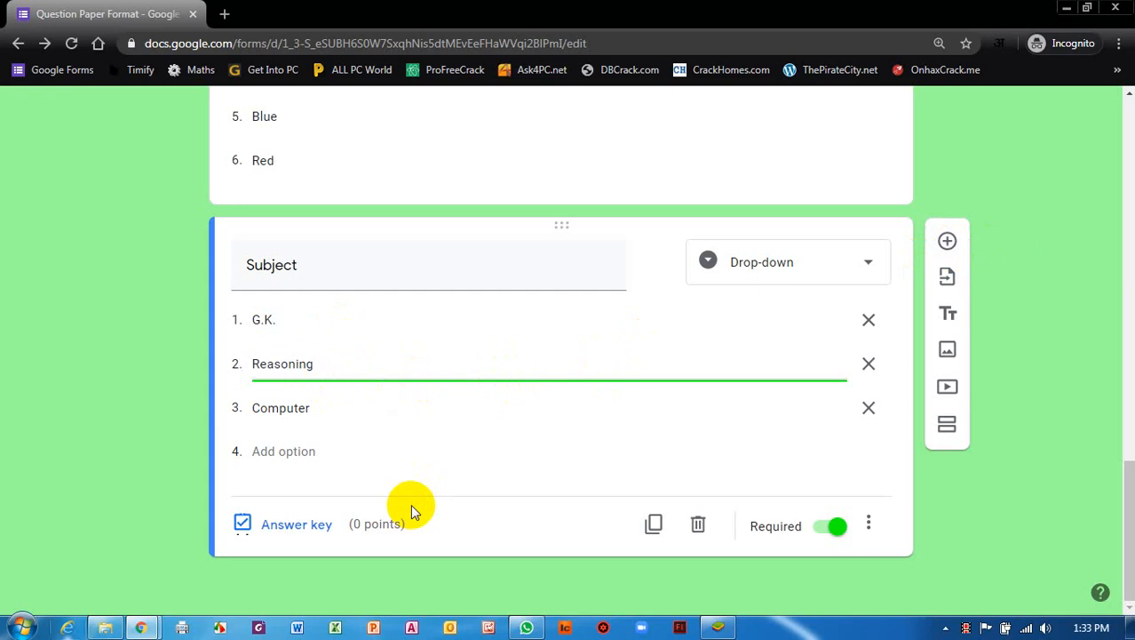
Step: Add a new section after the Subject question
left_click(945, 425)
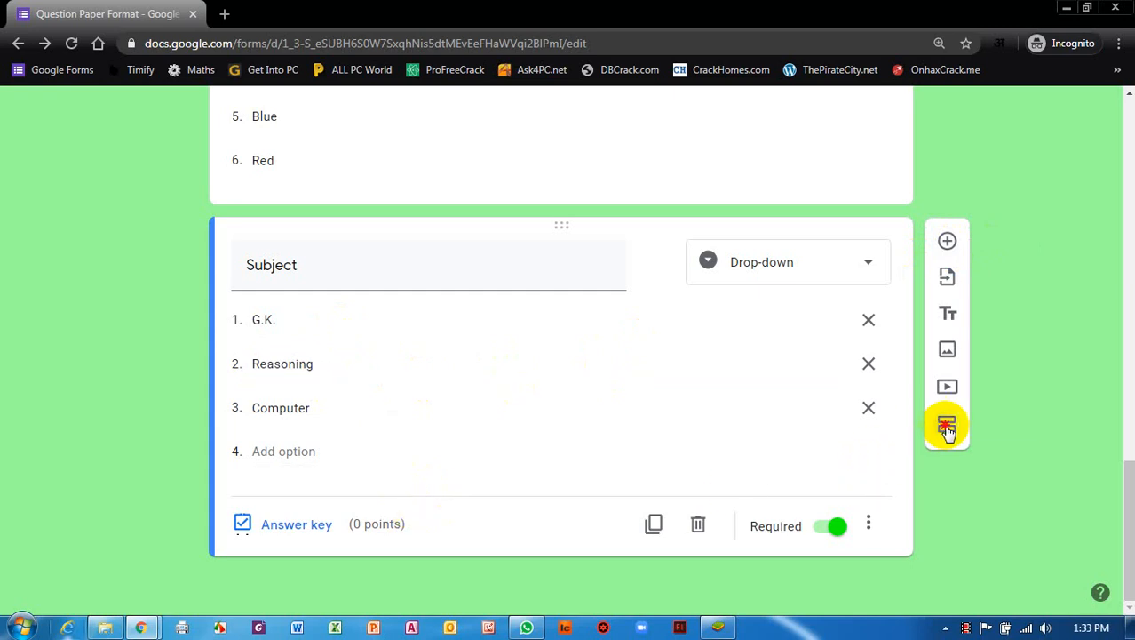
scroll(533, 426, "up", 3)
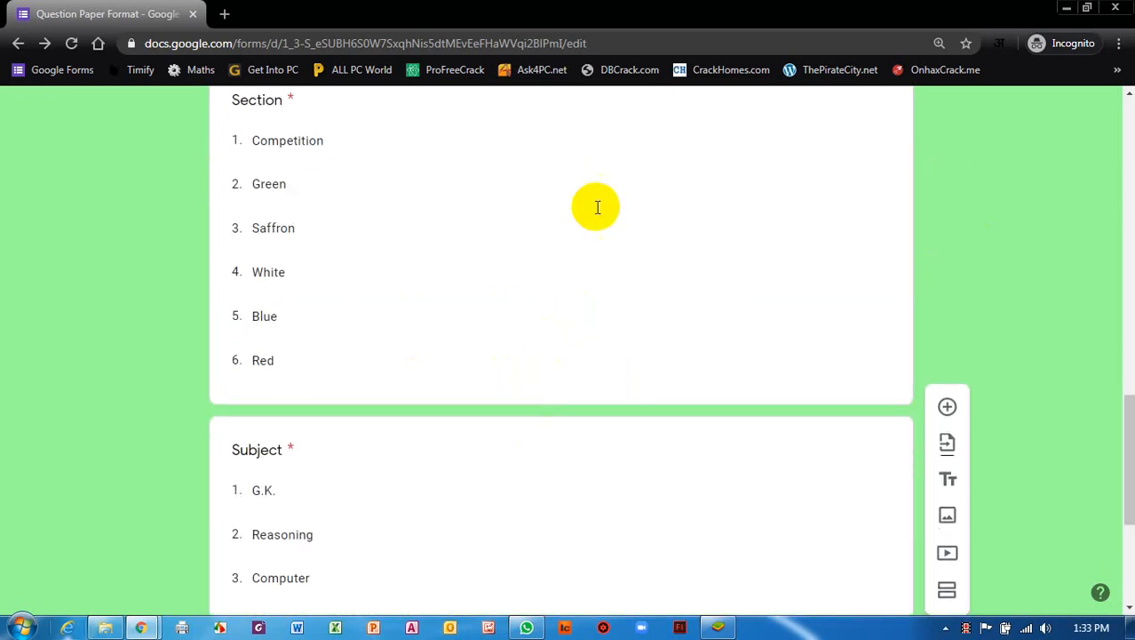
scroll(513, 336, "up", 4)
scroll(511, 338, "down", 8)
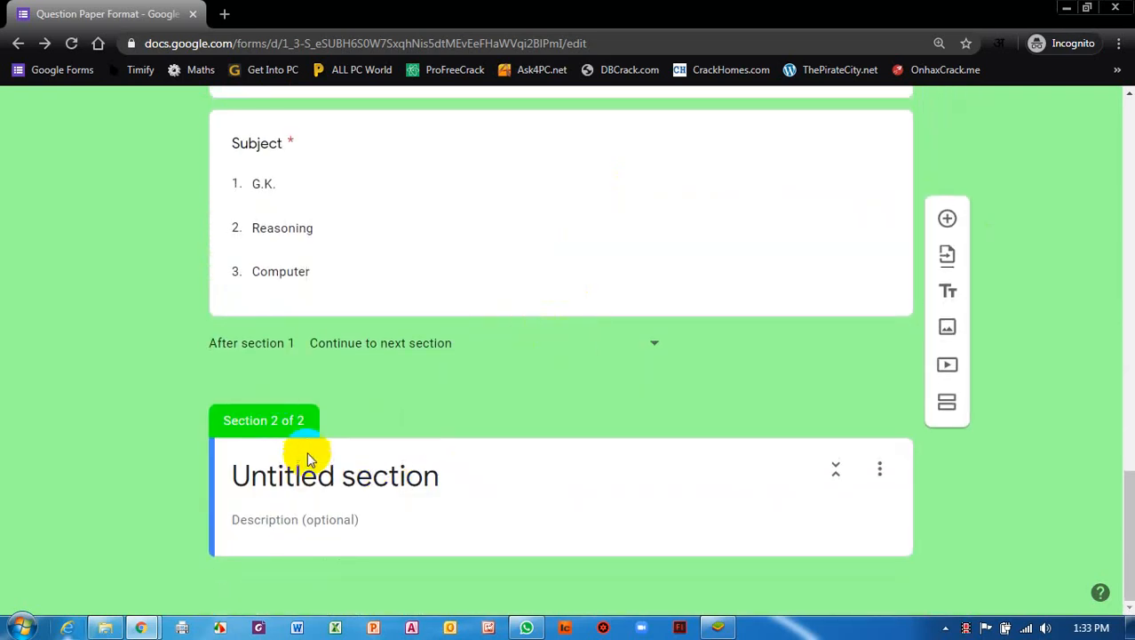
Step: Title it 'Multiple Choice Questions' with description 'Select one option from each question.'
left_click(520, 498)
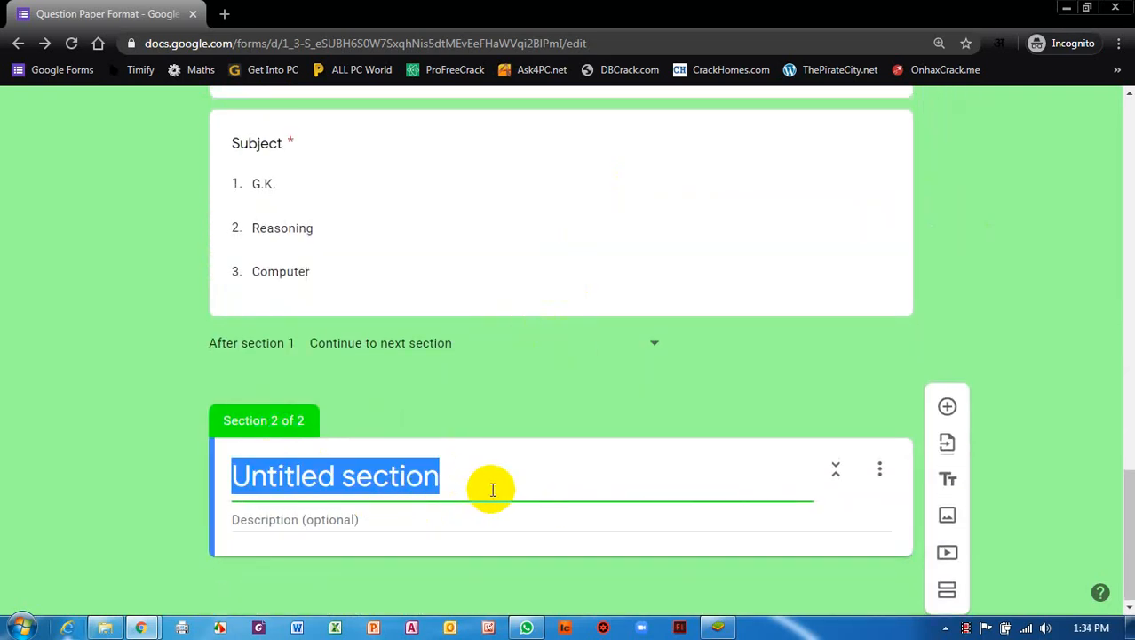
type("M")
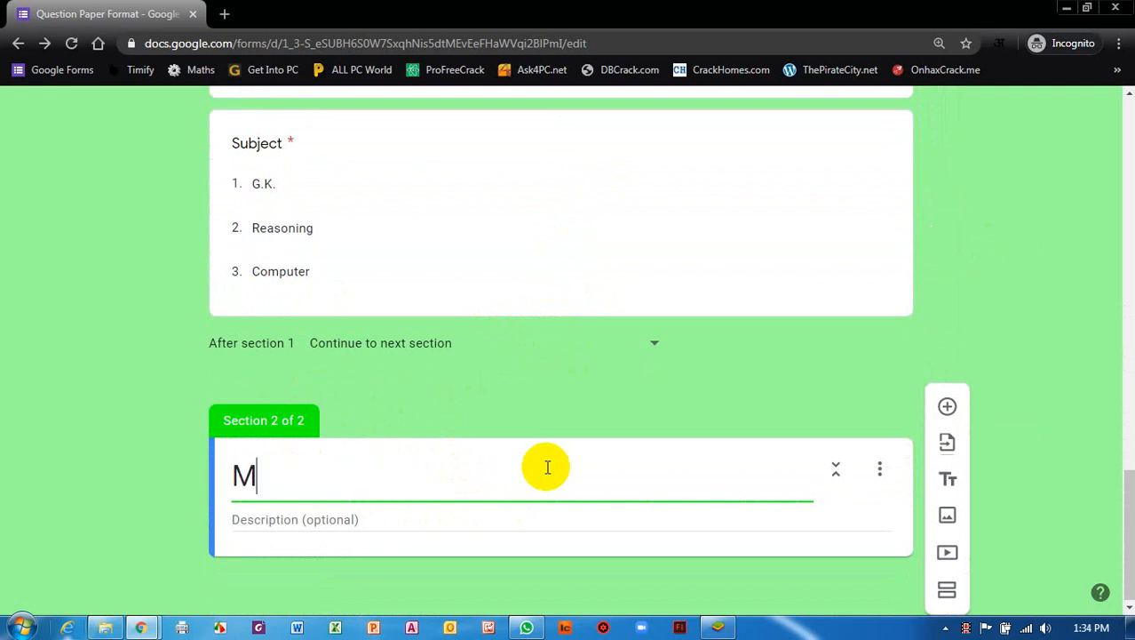
type("ultiple")
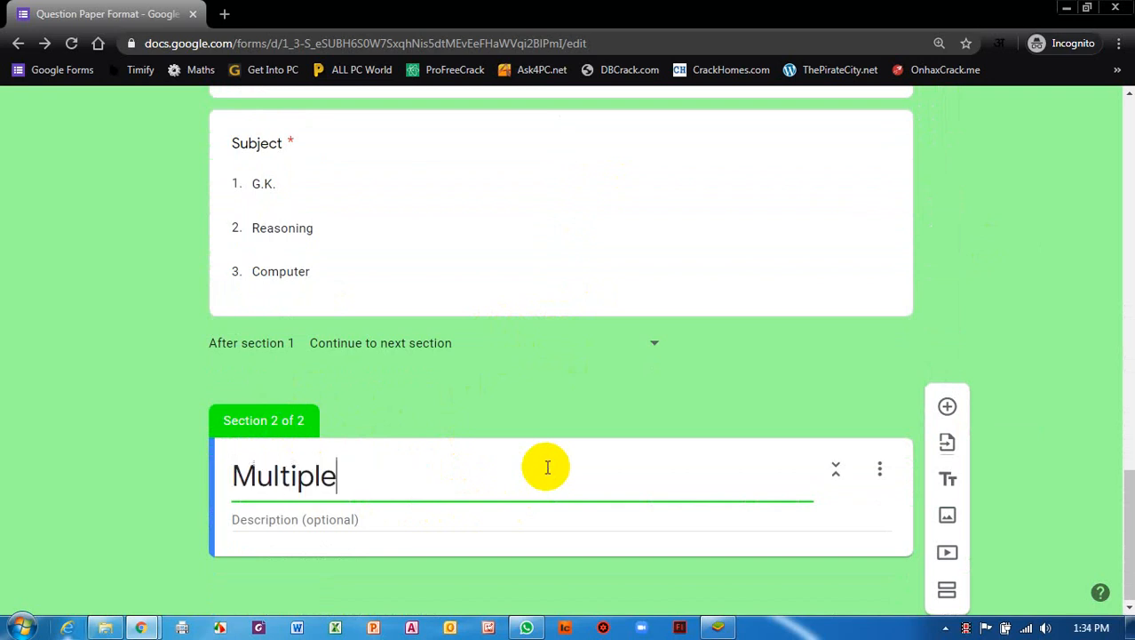
type(" Choice Questions")
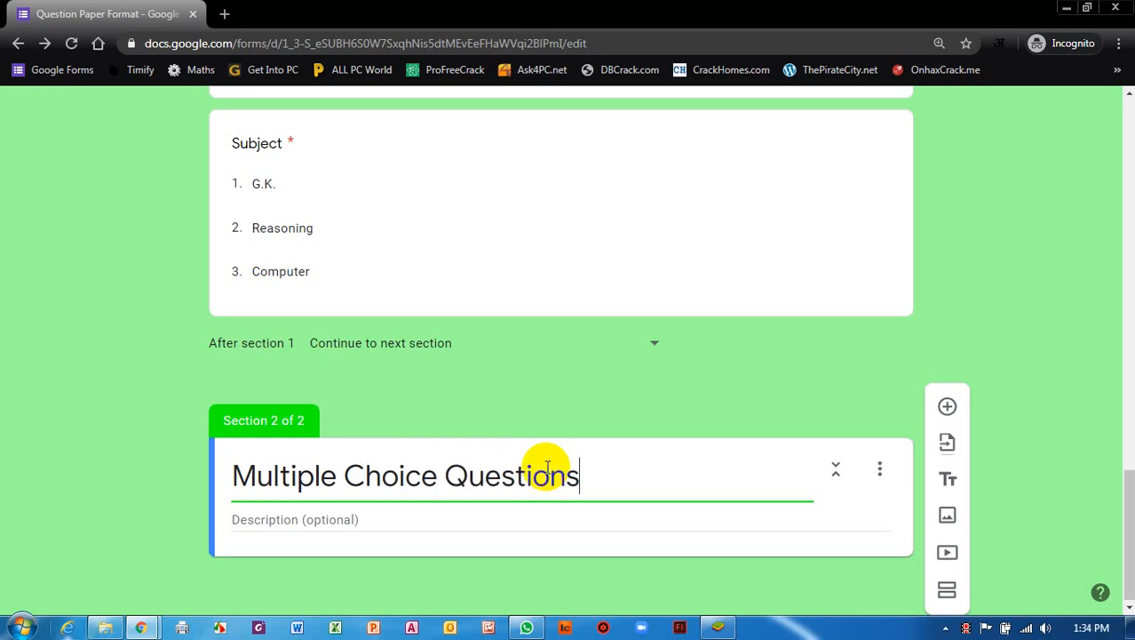
left_click(358, 519)
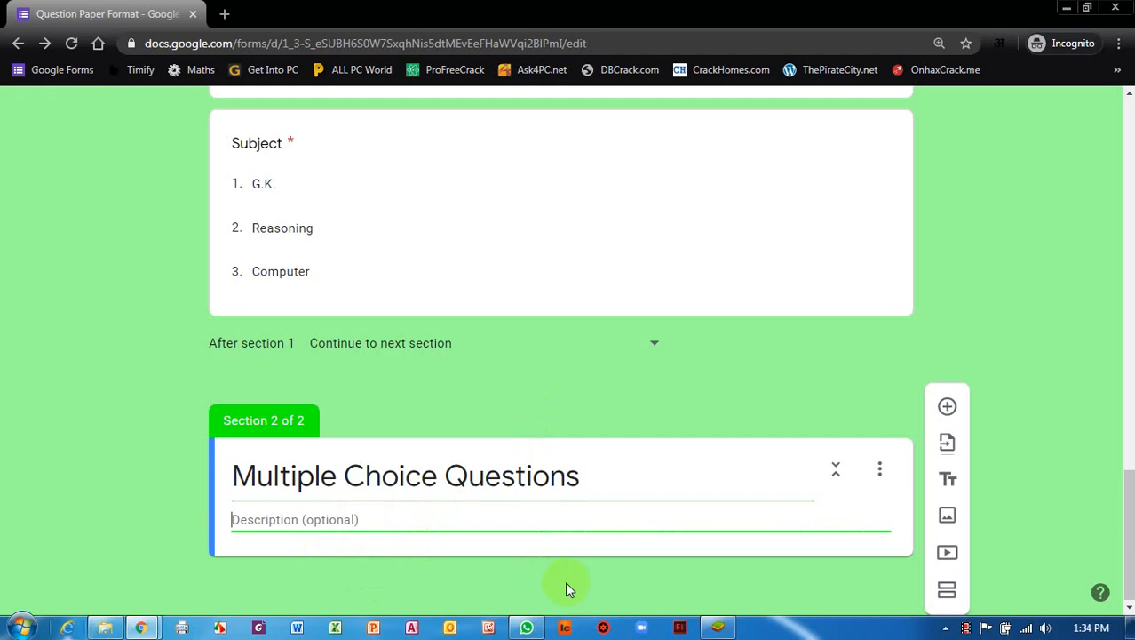
type("Select one op")
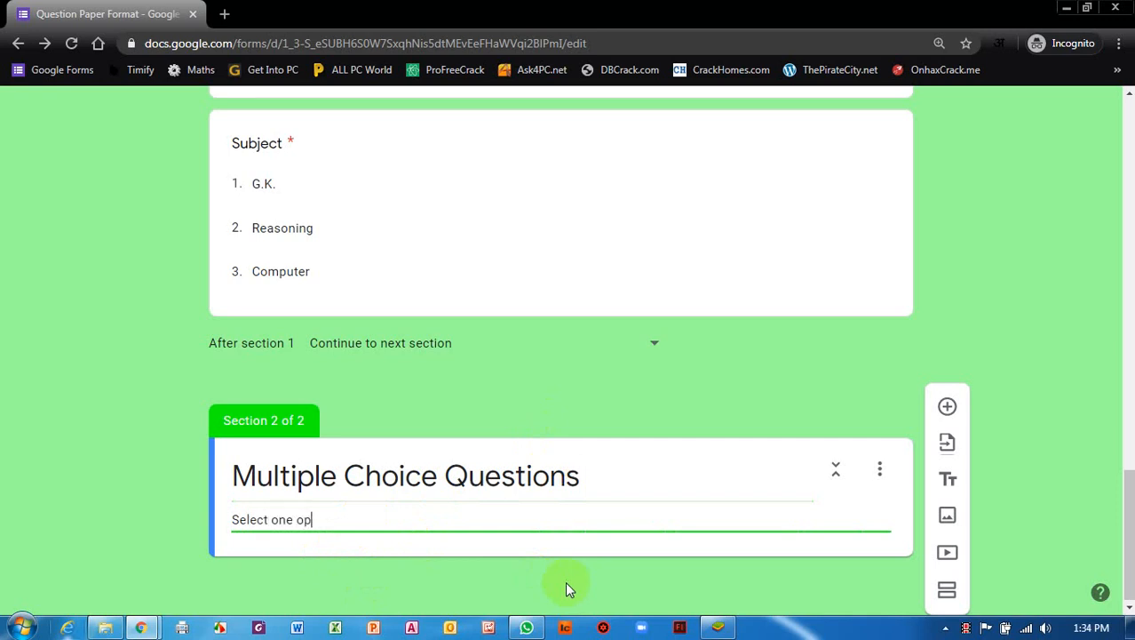
type("tion from each qu")
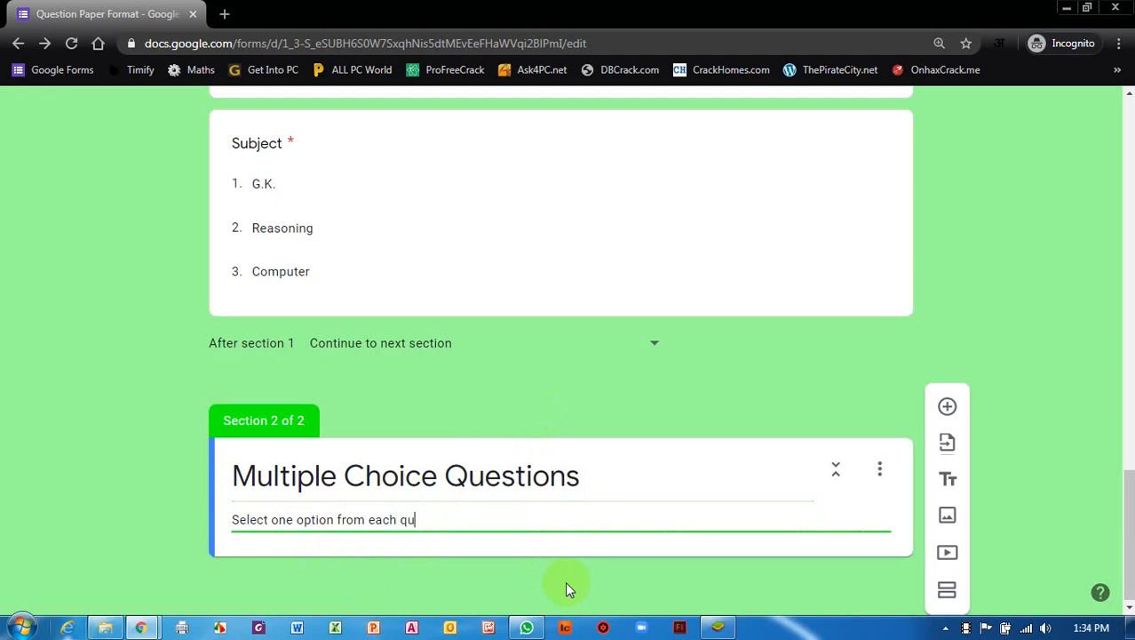
type("estion.")
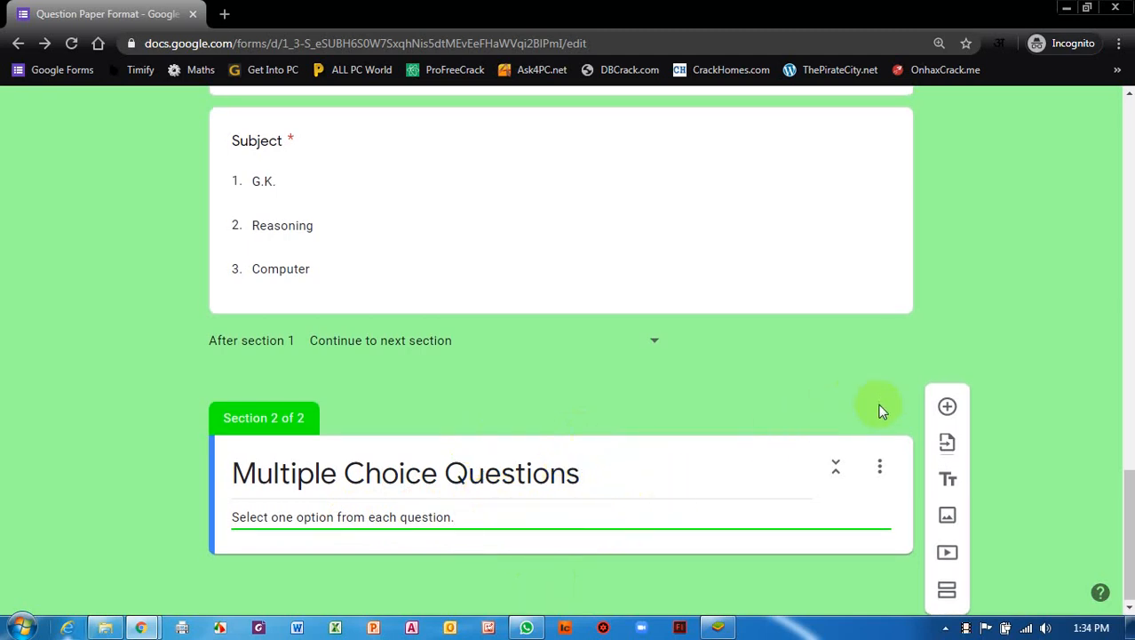
Step: Insert a blank question into the Multiple Choice Questions section, then return to the form's top
left_click(951, 408)
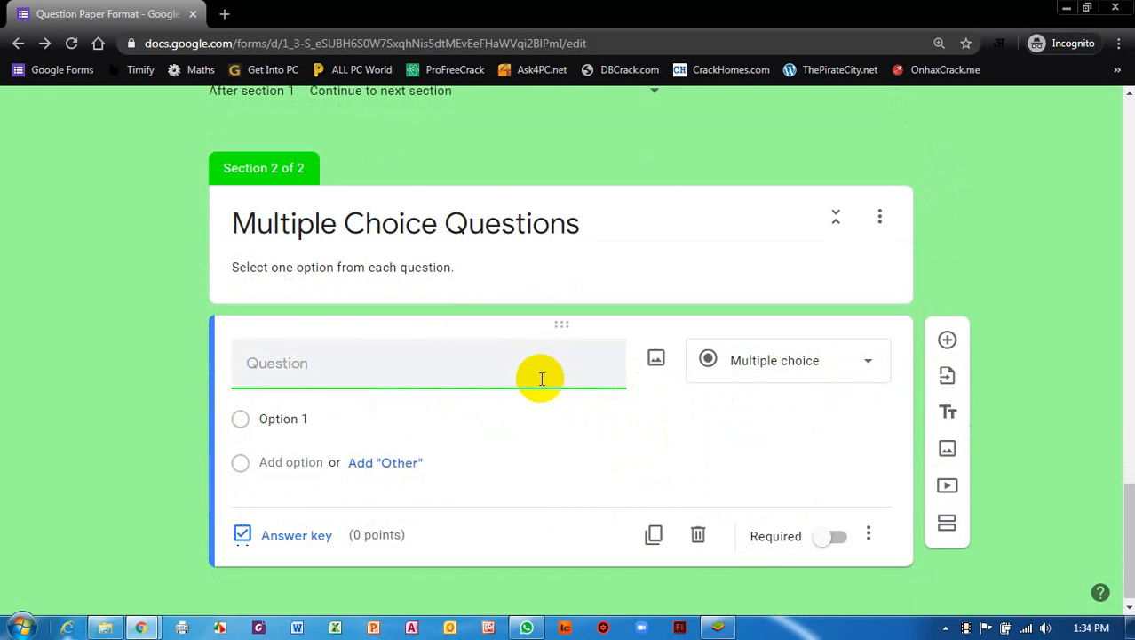
scroll(560, 442, "up", 15)
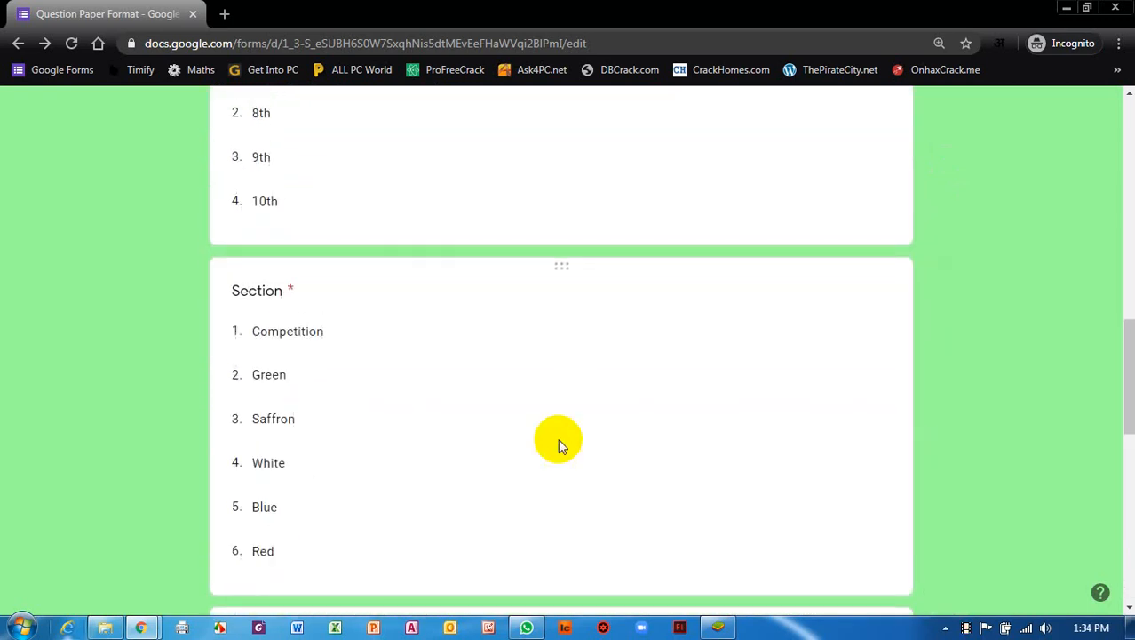
scroll(558, 438, "up", 8)
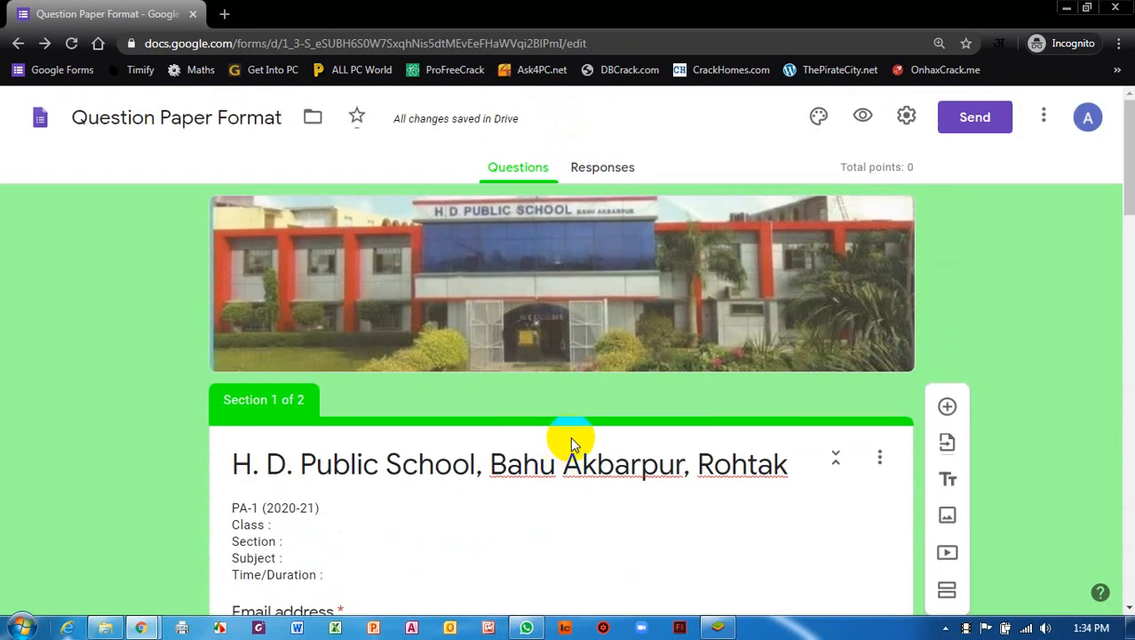
scroll(568, 443, "down", 6)
scroll(573, 438, "down", 2)
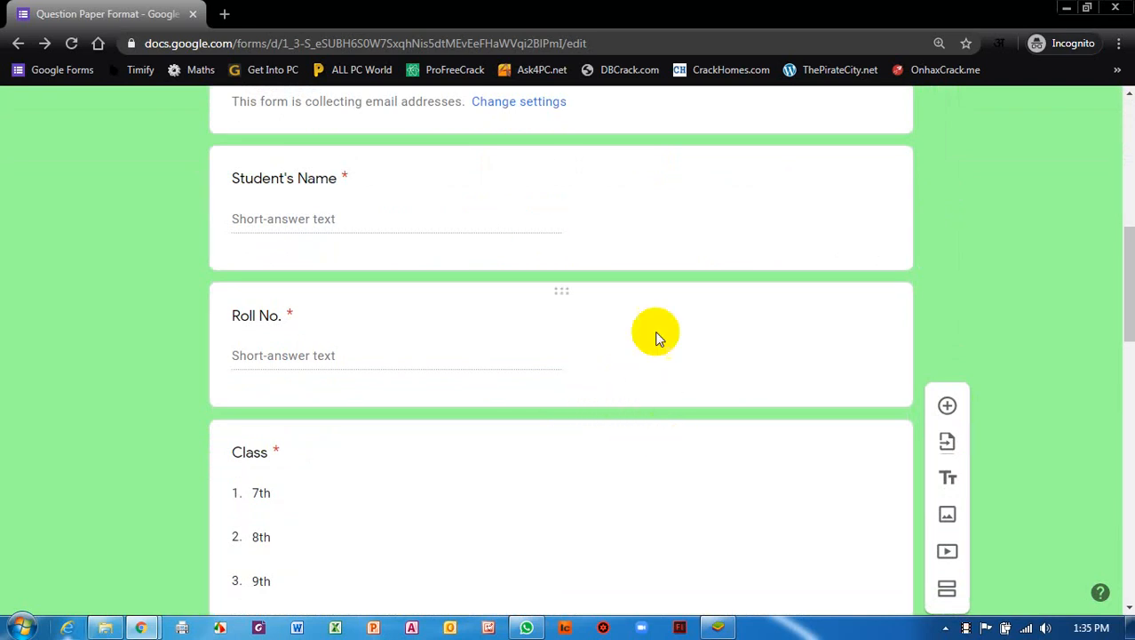
scroll(621, 410, "up", 6)
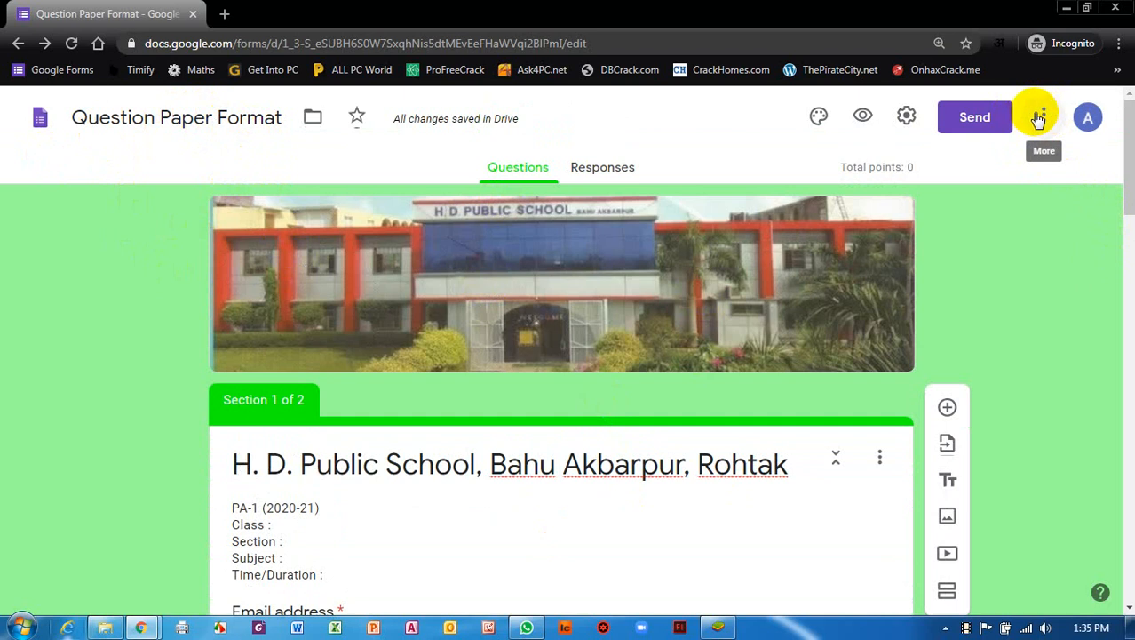
Step: Make a copy of the Question Paper Format form named '8G G.K.' in My Drive
left_click(1120, 45)
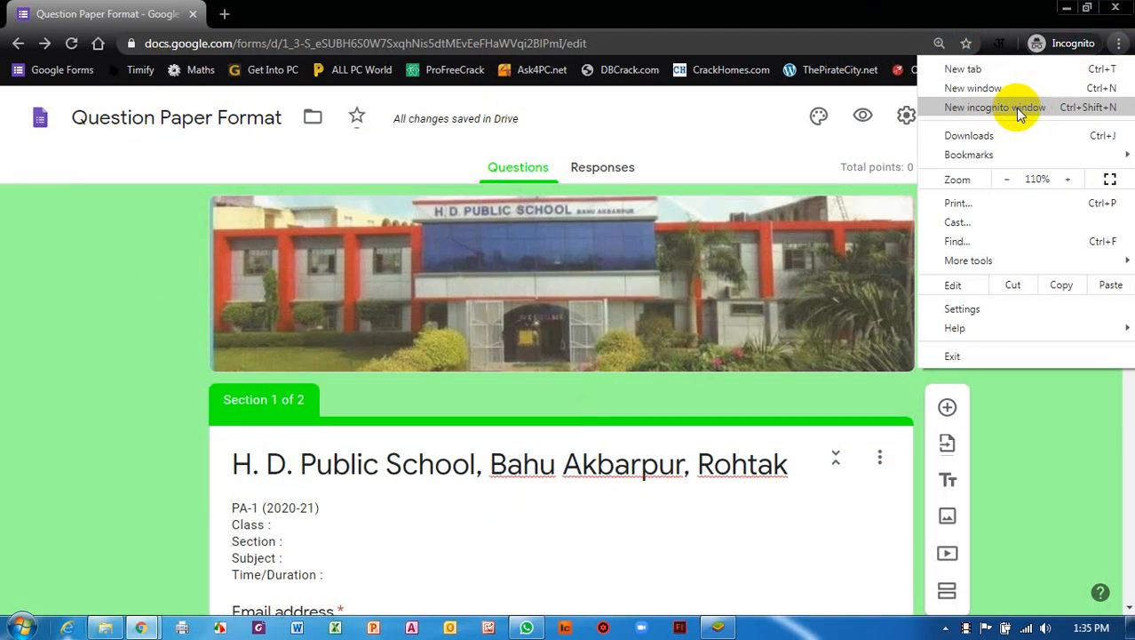
left_click(1119, 43)
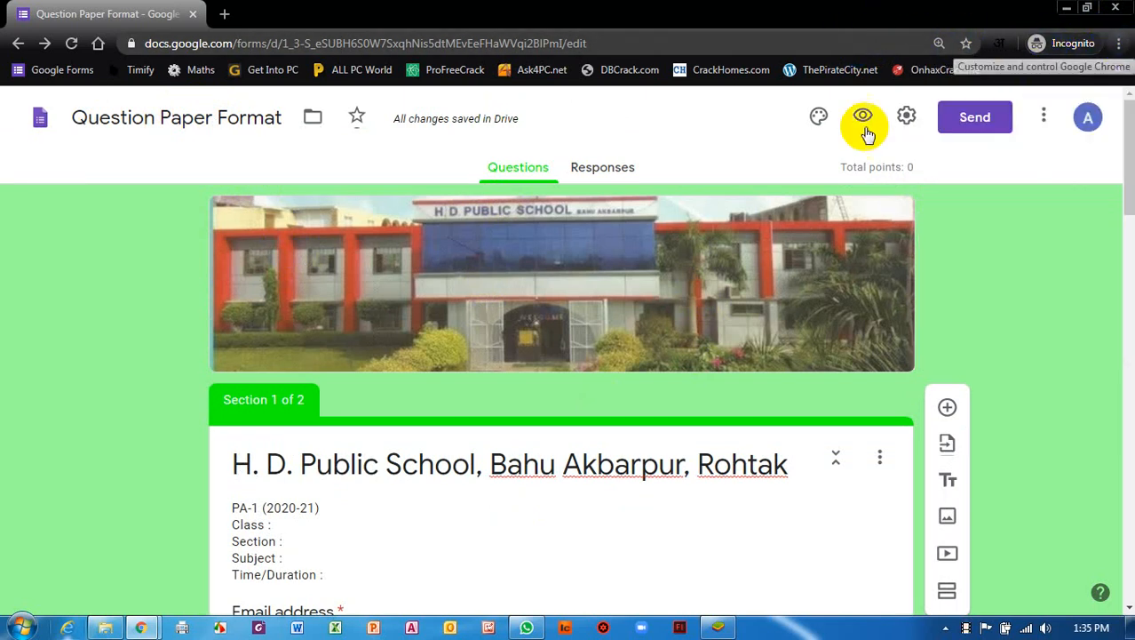
left_click(1048, 121)
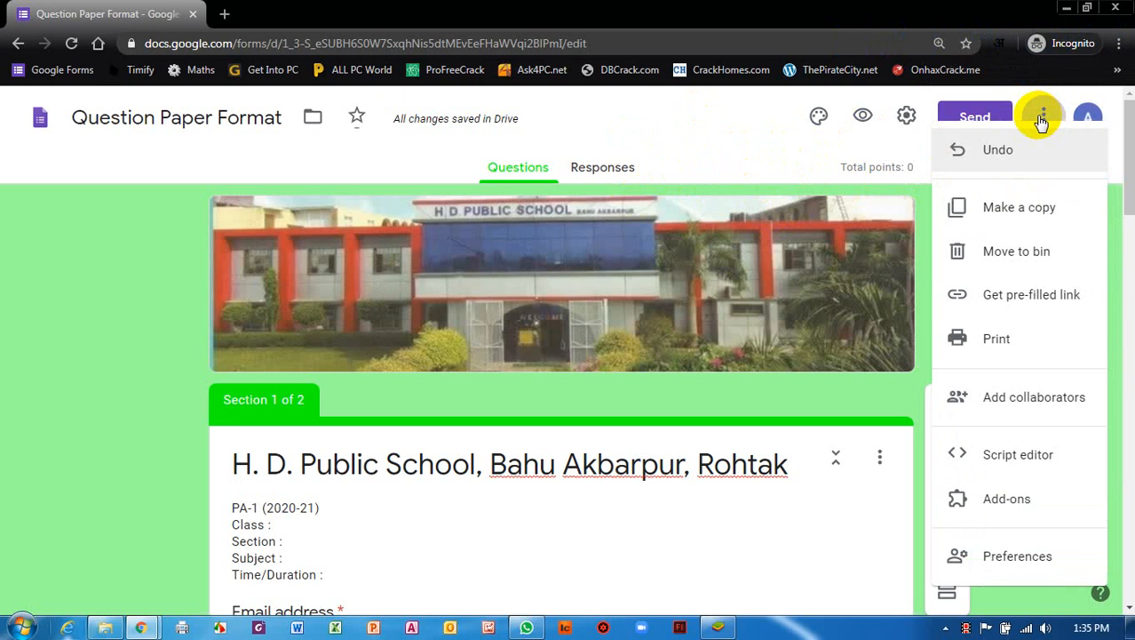
left_click(1006, 214)
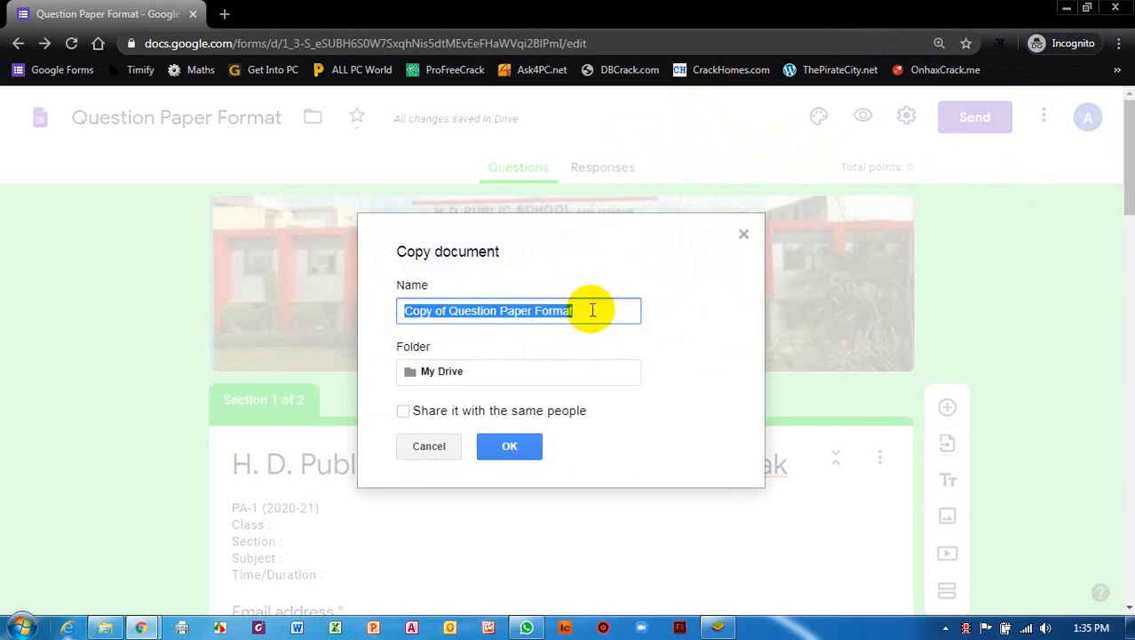
type("8G G.K.")
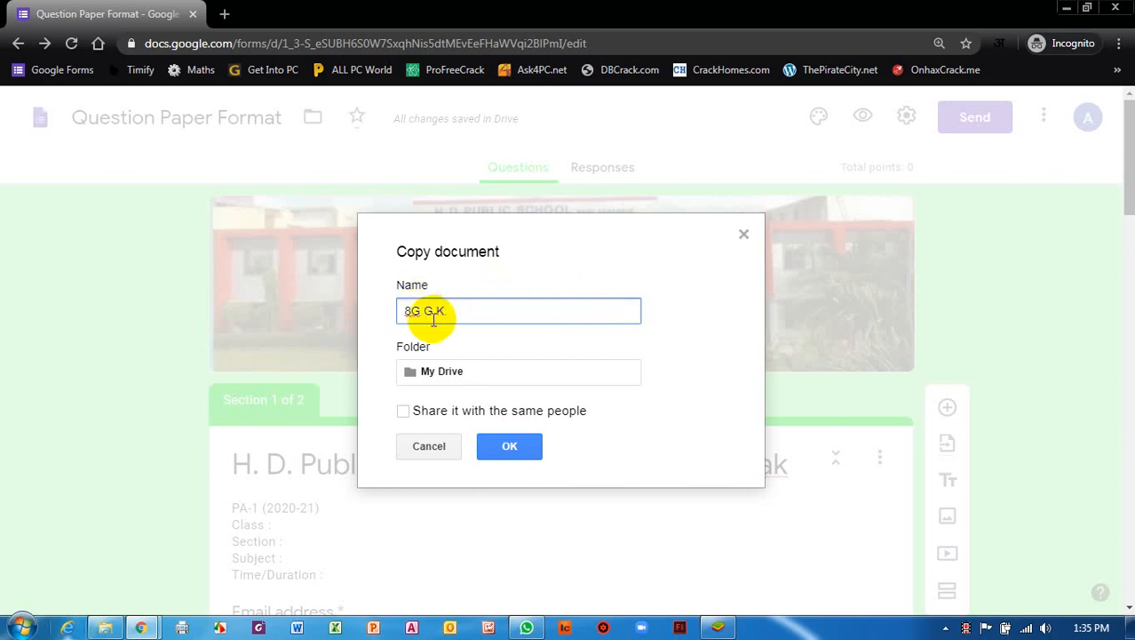
Step: Create the 8G G.K. copy and dismiss the Quizzes tour prompt
left_click(512, 447)
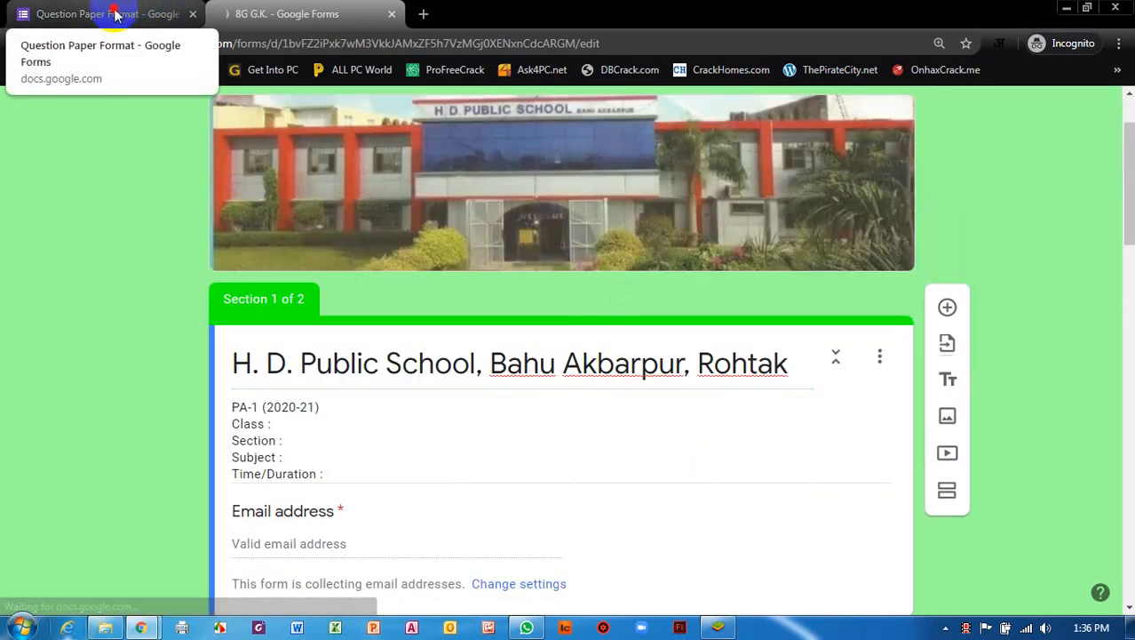
left_click(127, 18)
left_click(267, 20)
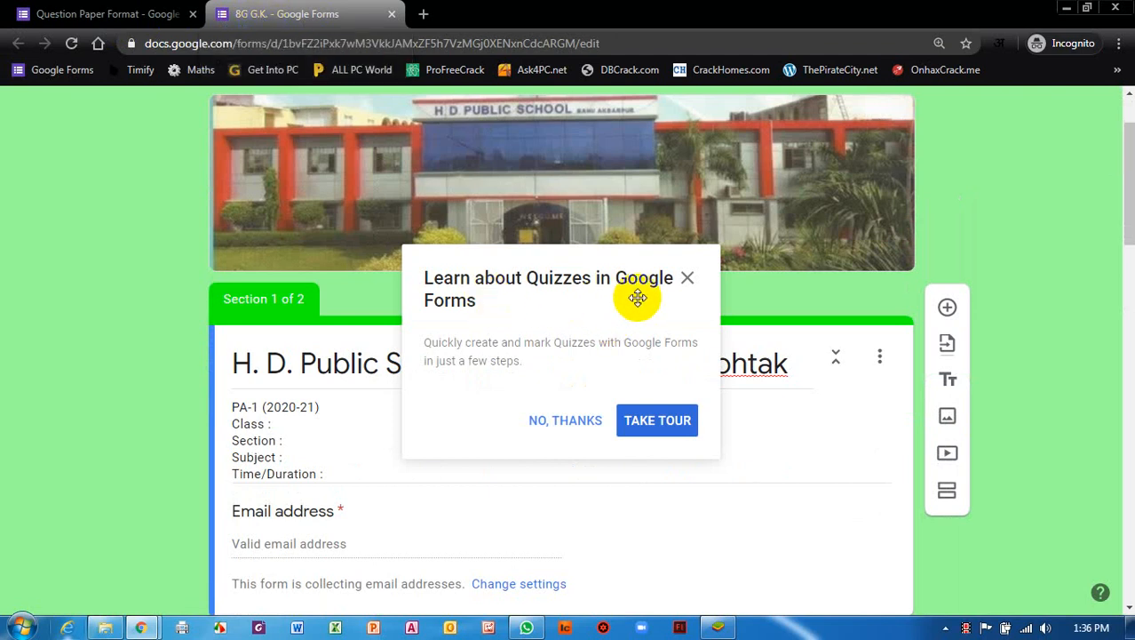
left_click(686, 281)
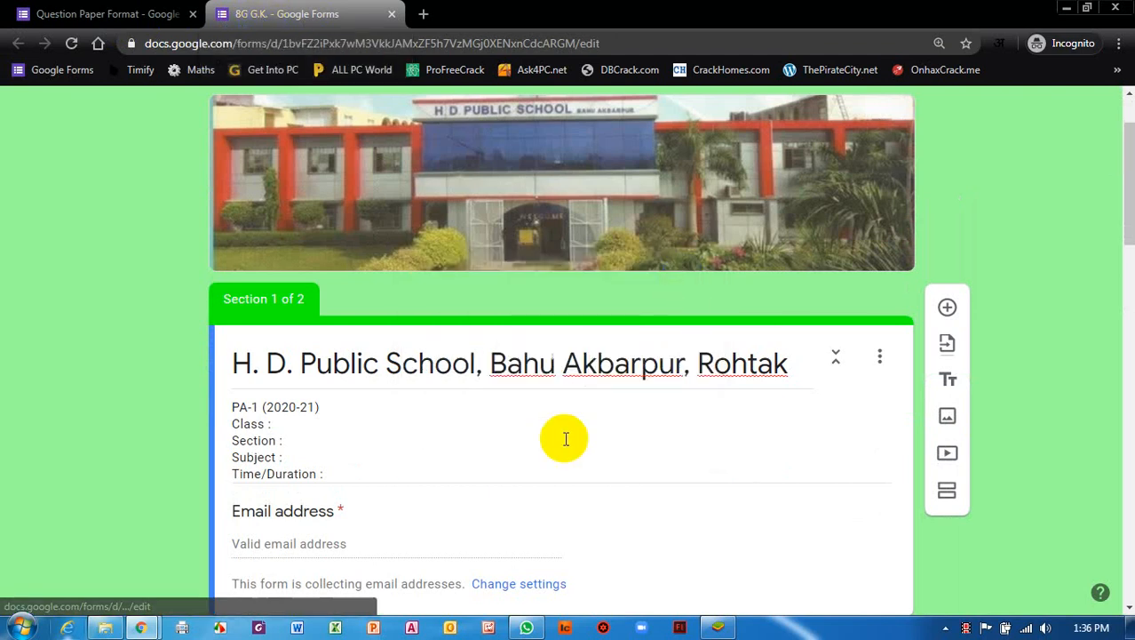
left_click(300, 10)
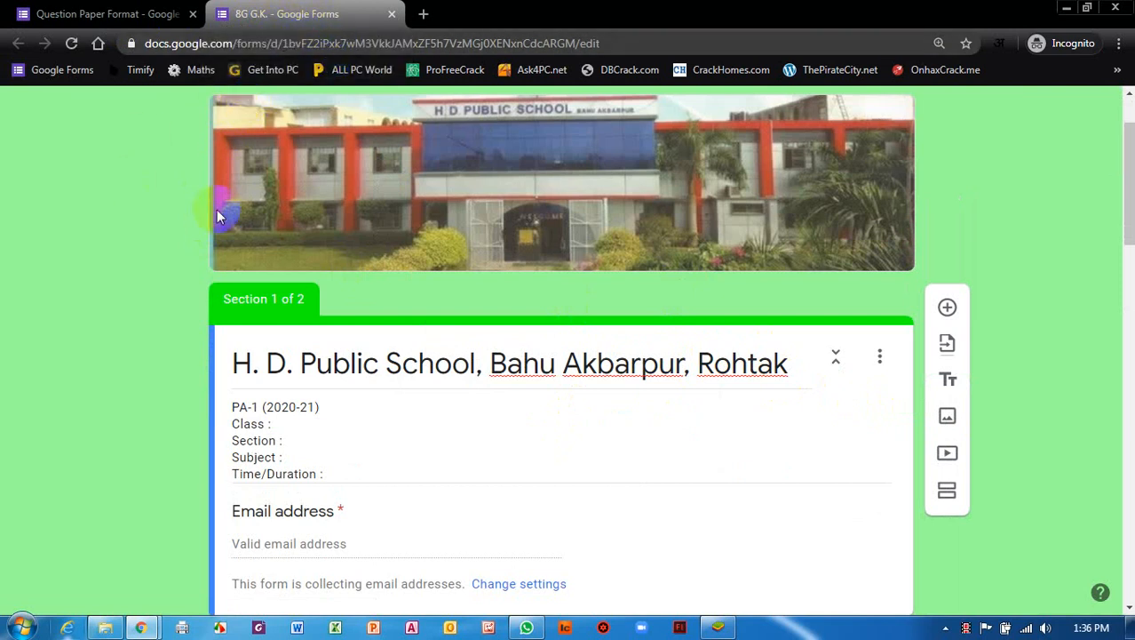
Step: Return to the Forms home page and view Recent forms listing 8G G.K. and Question Paper Format
scroll(283, 209, "up", 2)
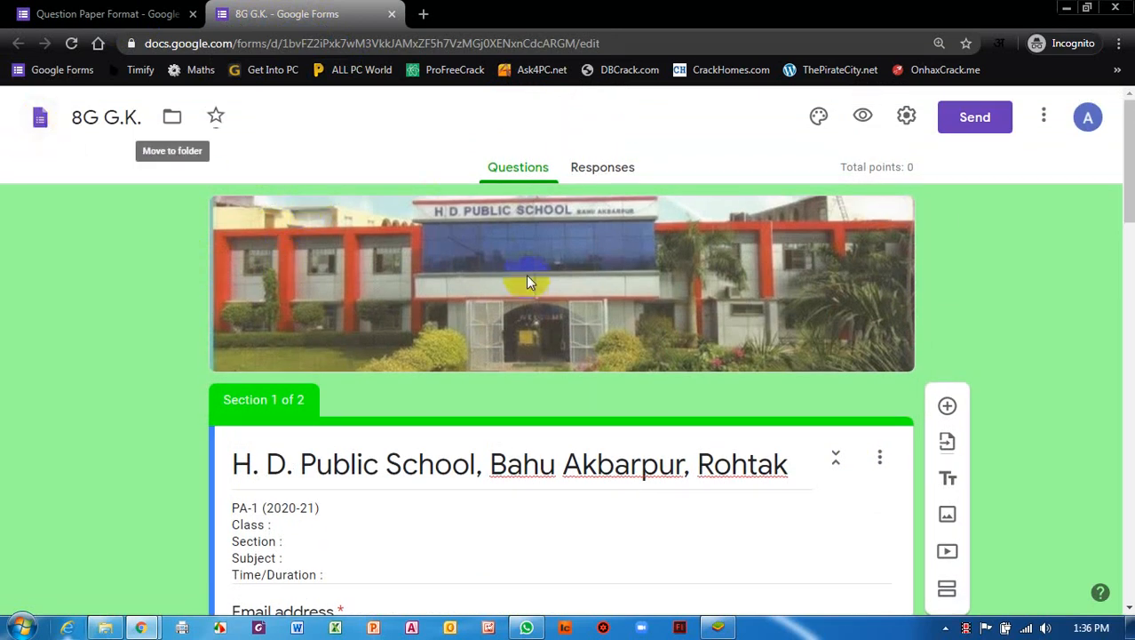
scroll(526, 284, "down", 6)
scroll(525, 276, "down", 5)
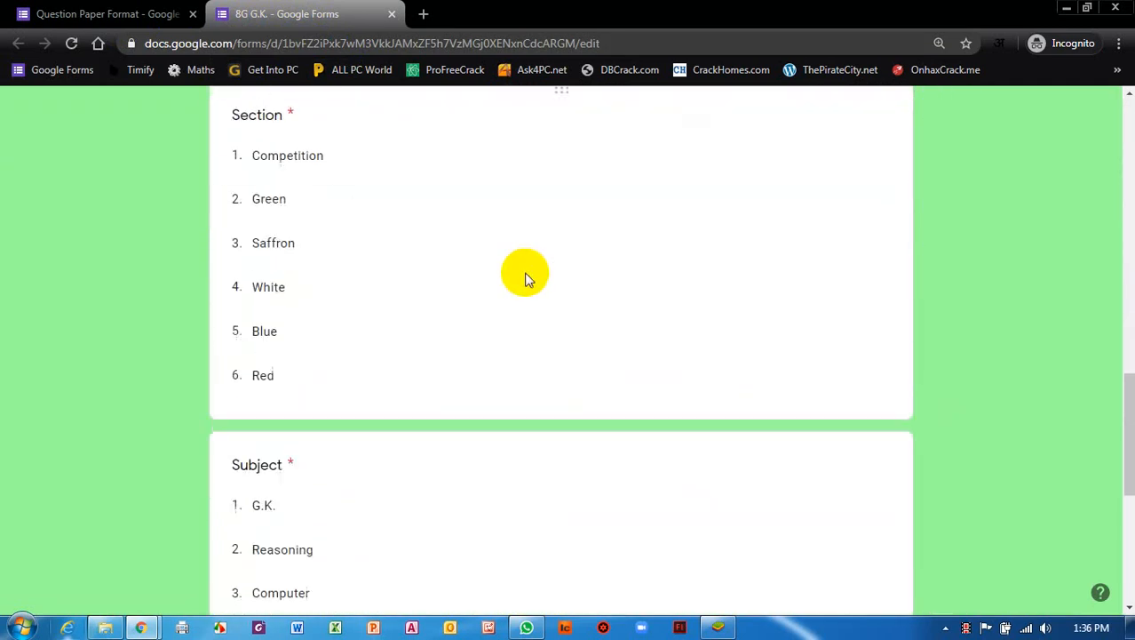
scroll(525, 275, "up", 12)
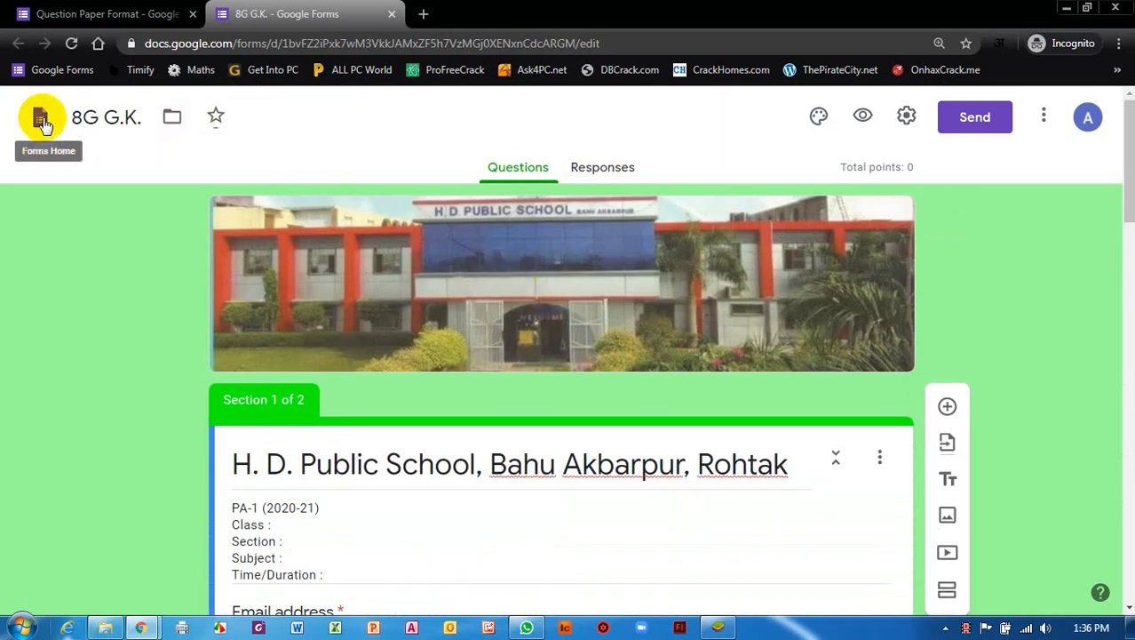
left_click(42, 122)
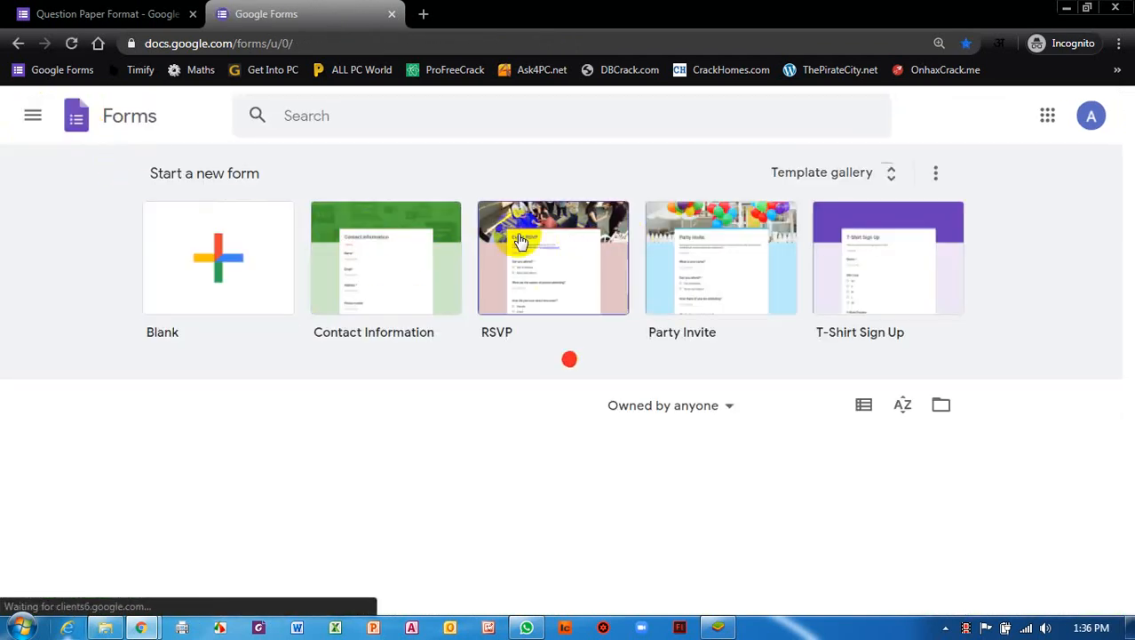
scroll(752, 302, "down", 2)
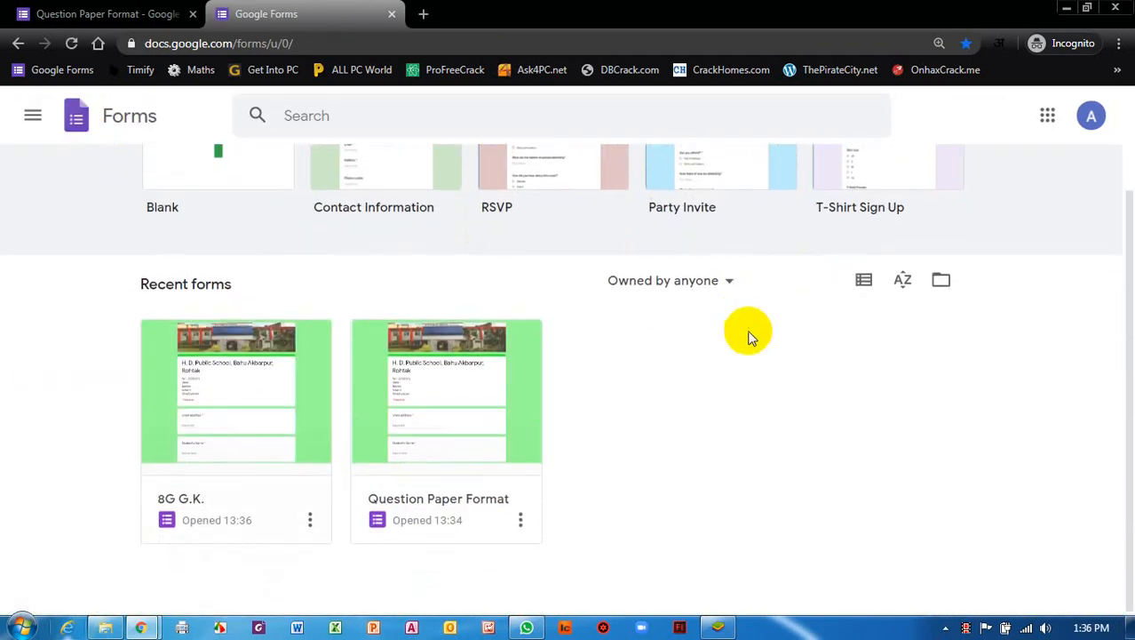
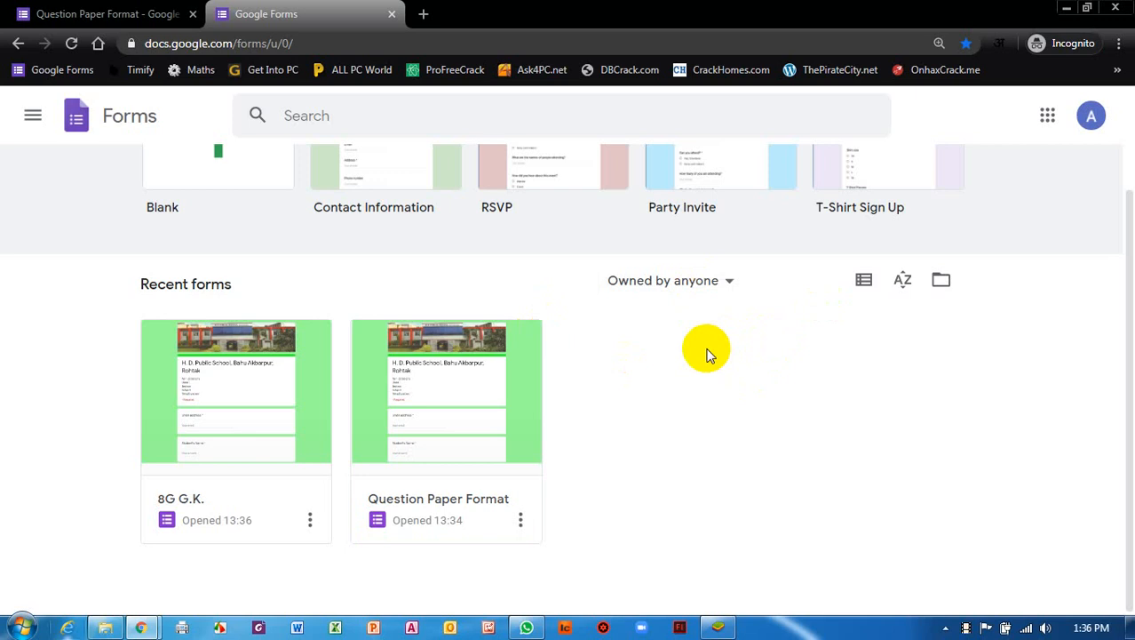
Step: Open the Question Paper Format form from the Recent forms list
left_click(502, 377)
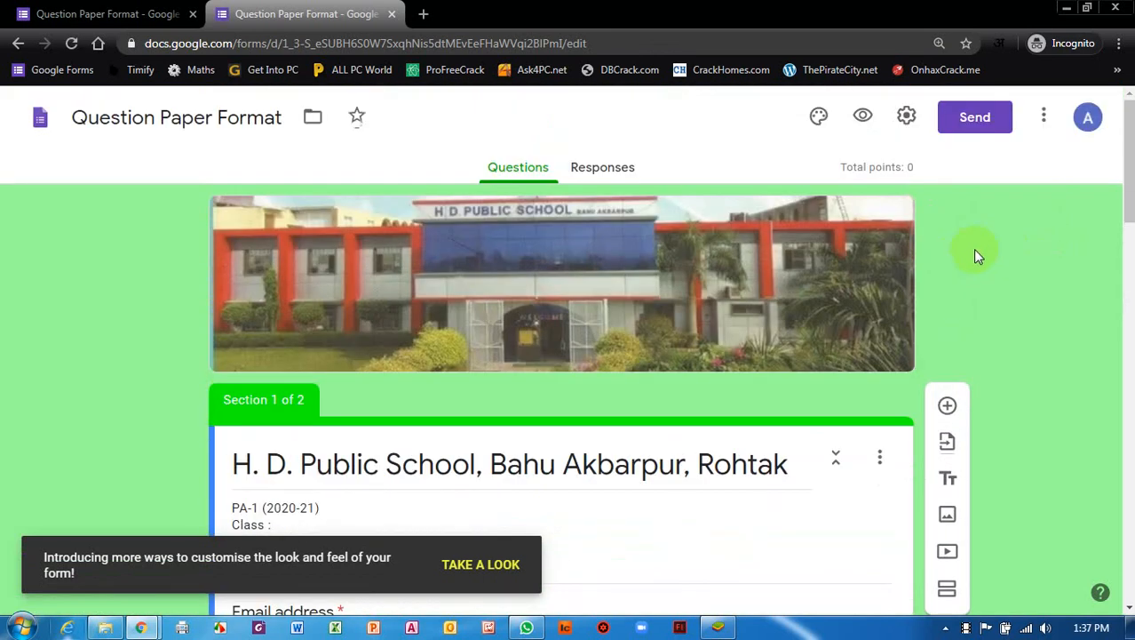
Step: Make a copy of the Question Paper Format form named '8G Computer'
left_click(1048, 119)
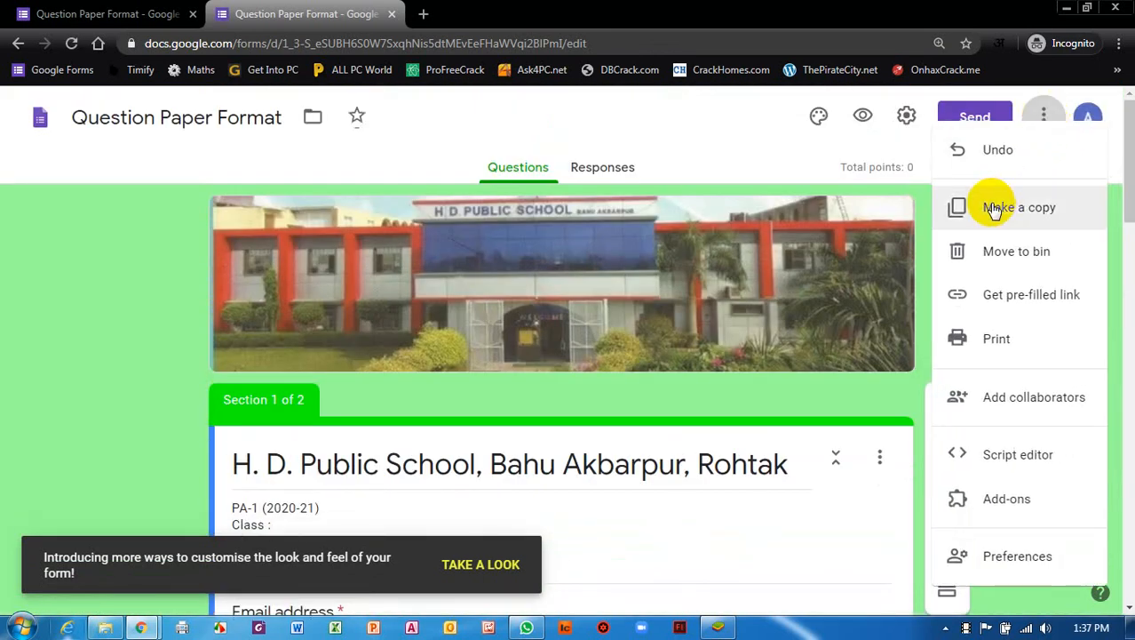
left_click(1020, 212)
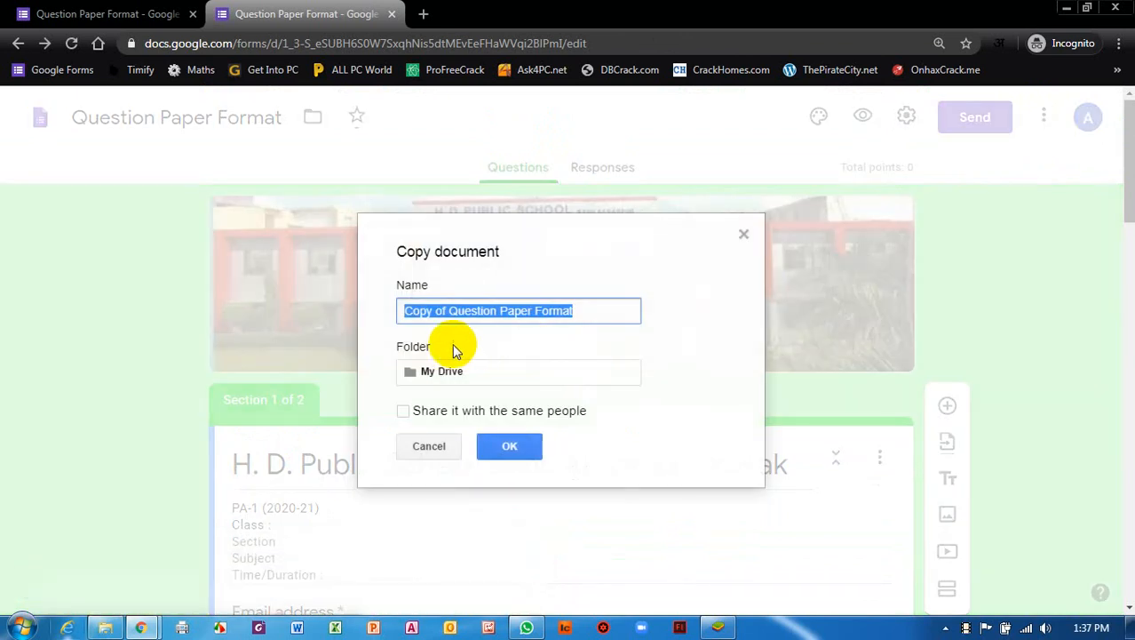
left_click(471, 313)
left_click(612, 312)
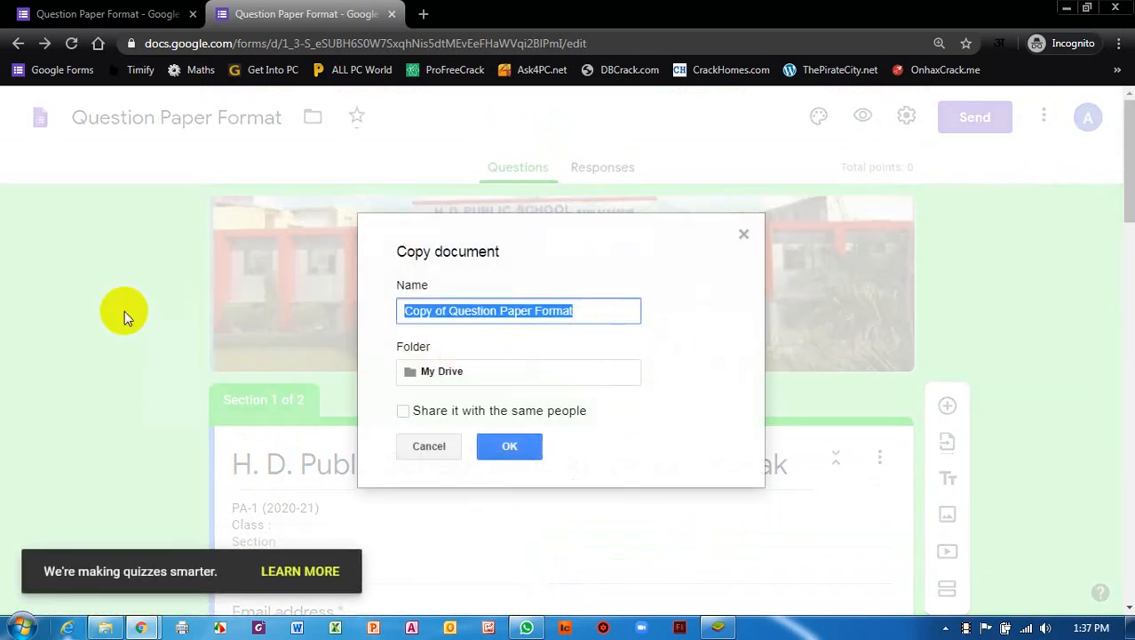
type("8G Computer")
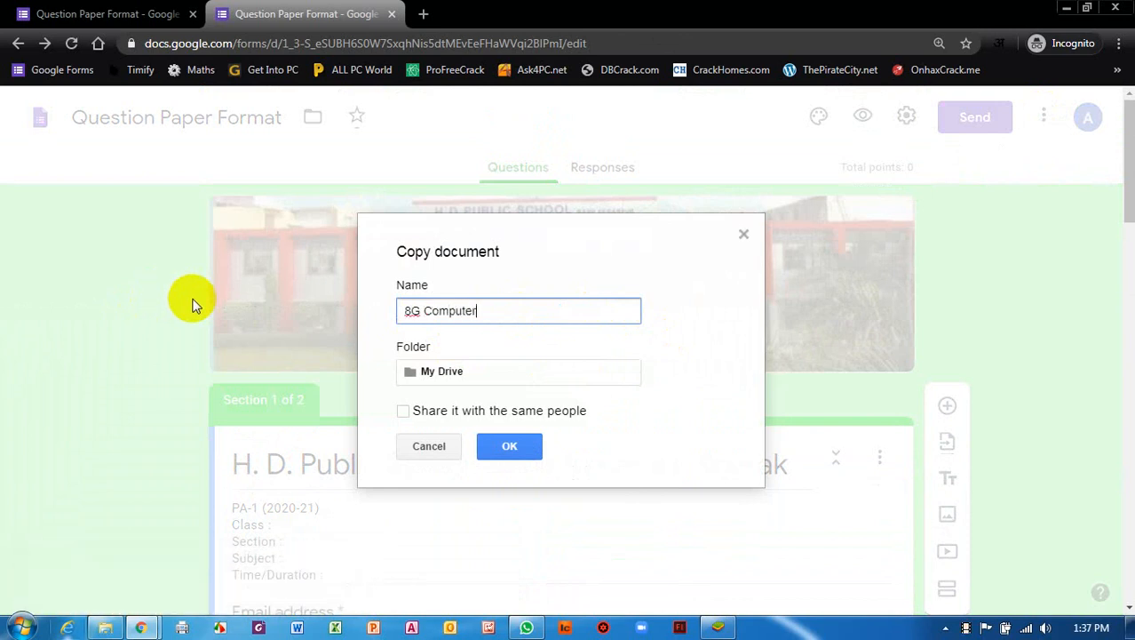
left_click(508, 445)
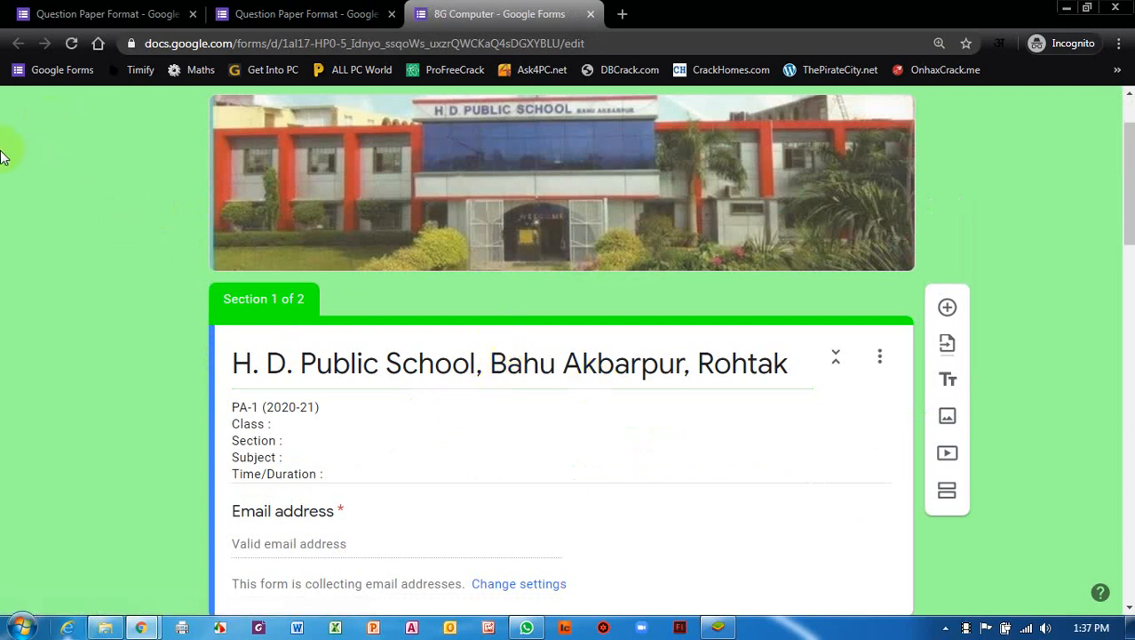
Step: Return to the Forms home page and open the 8G G.K. form
scroll(137, 225, "up", 2)
left_click(42, 122)
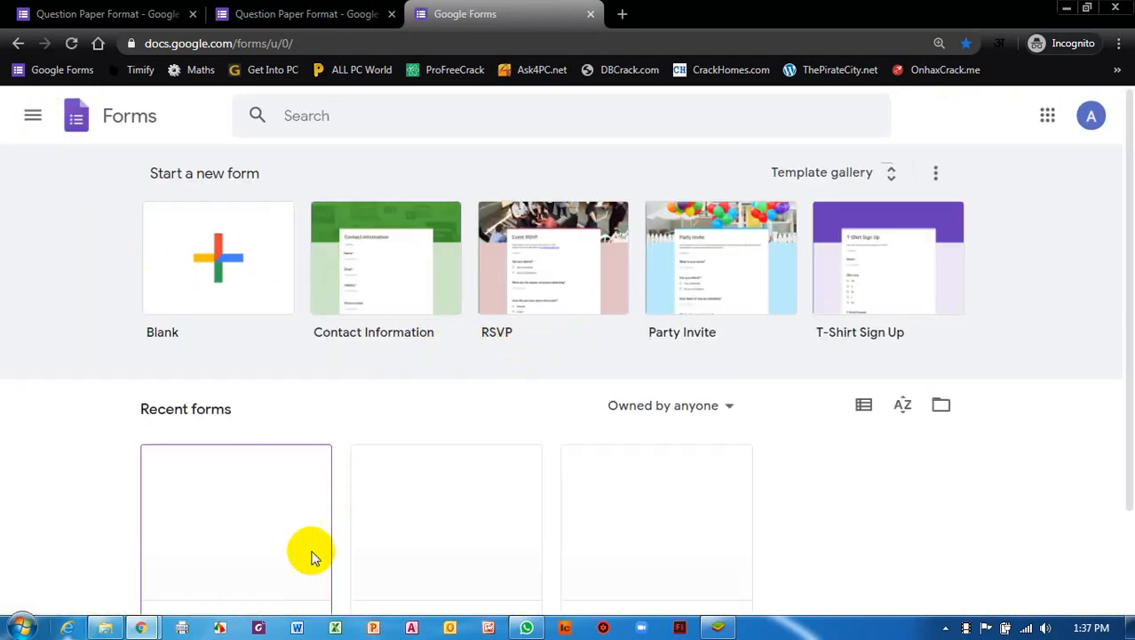
scroll(772, 542, "down", 2)
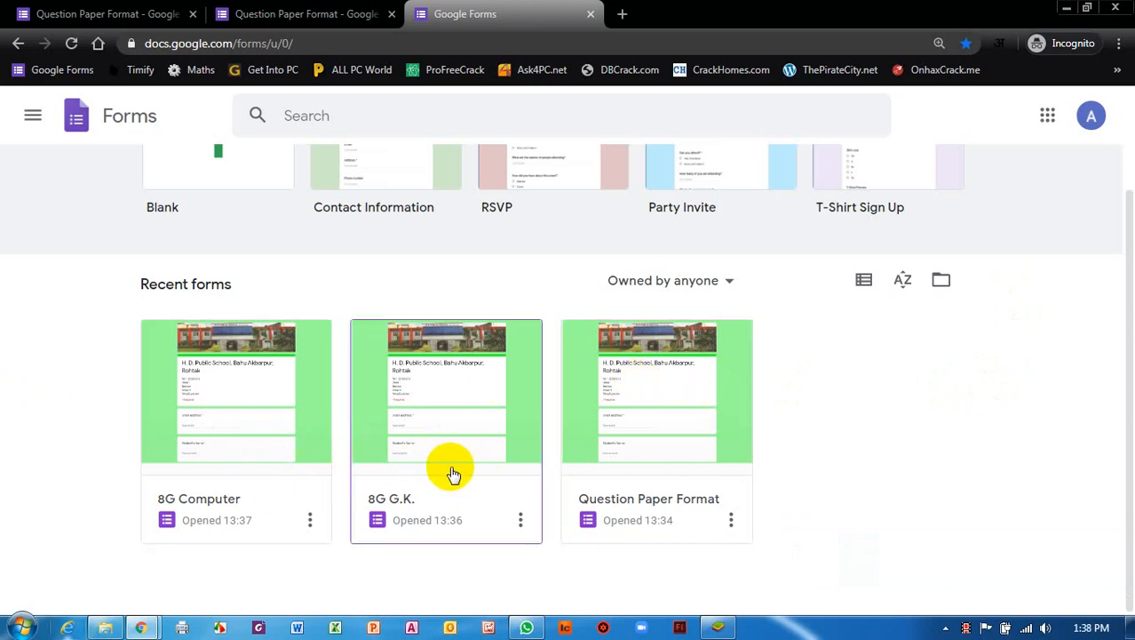
left_click(464, 400)
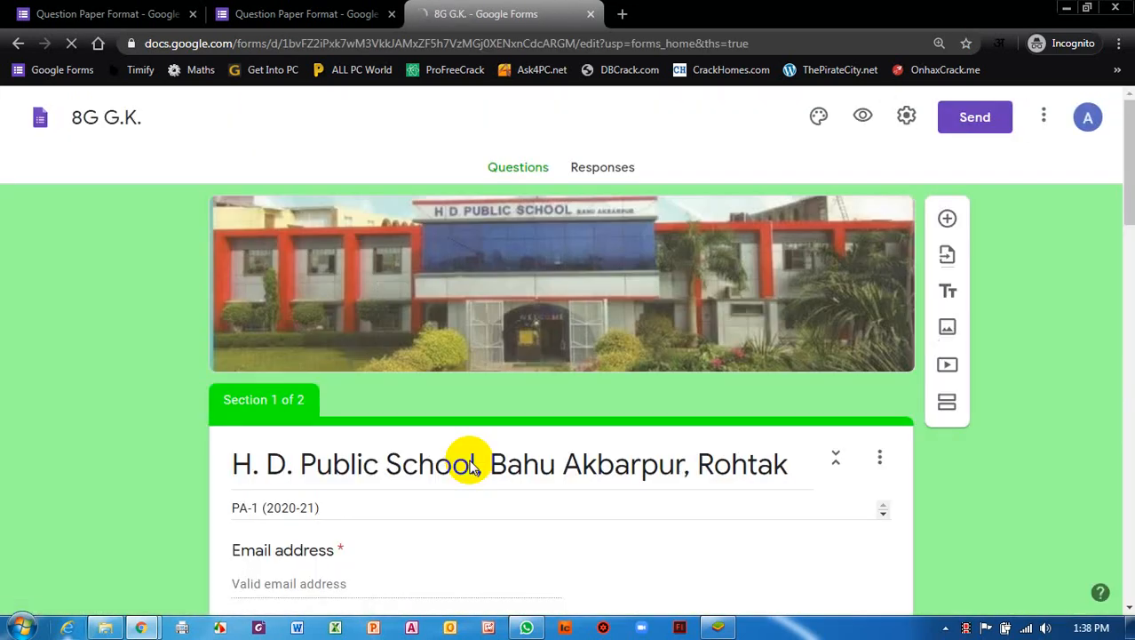
Step: Enter 'Which is the best school of your district?' as the Section 2 question
scroll(544, 436, "down", 4)
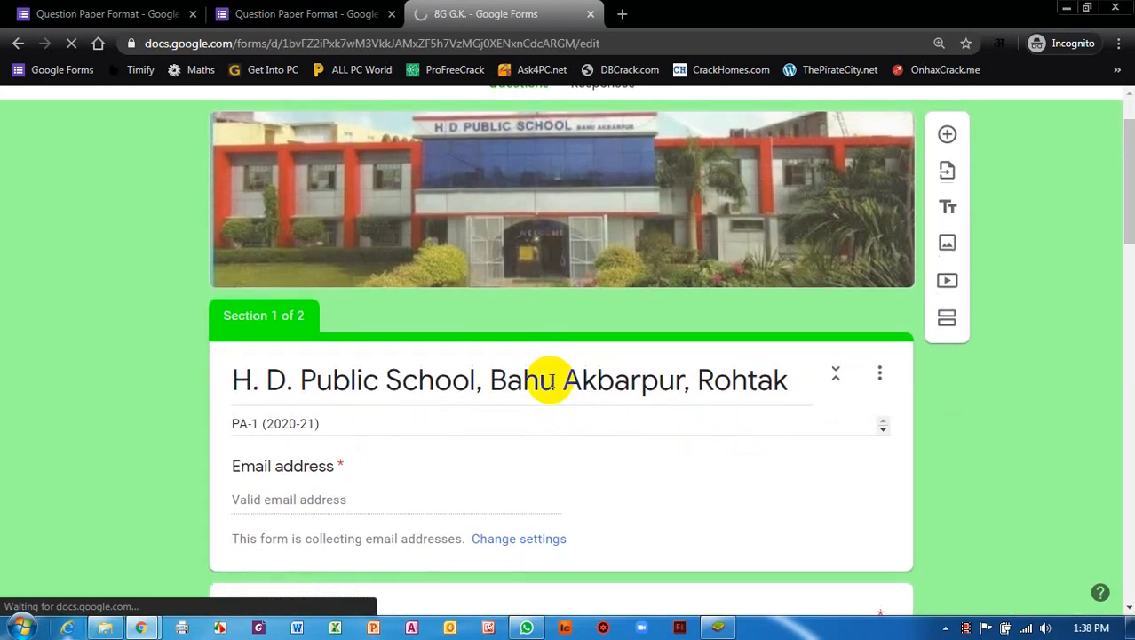
scroll(551, 386, "down", 15)
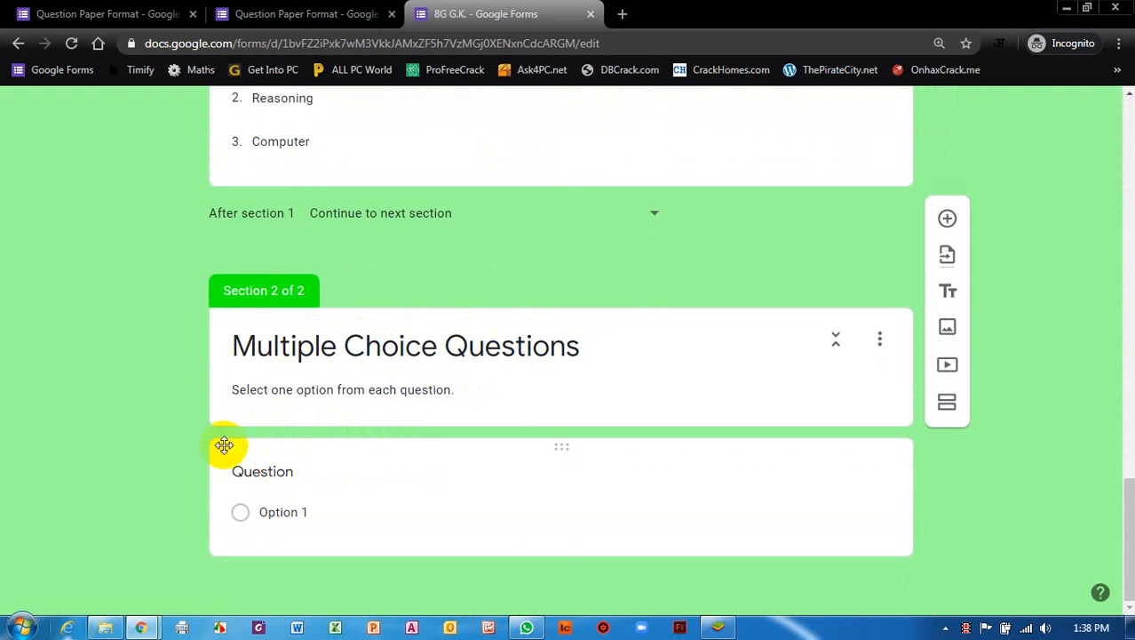
left_click(280, 478)
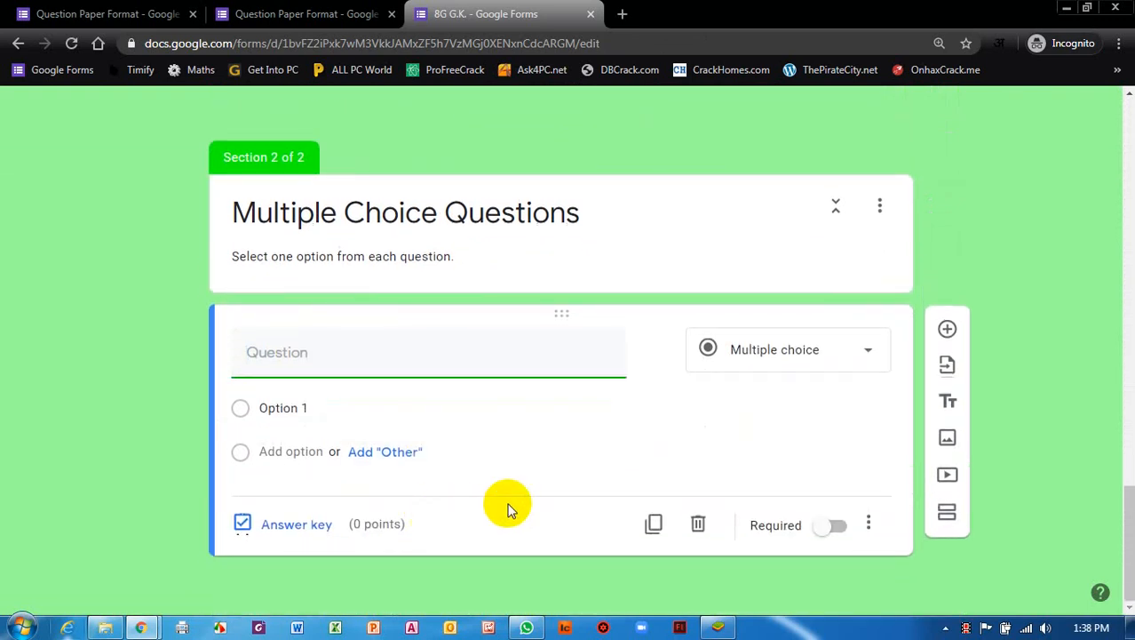
type("Which is the bes")
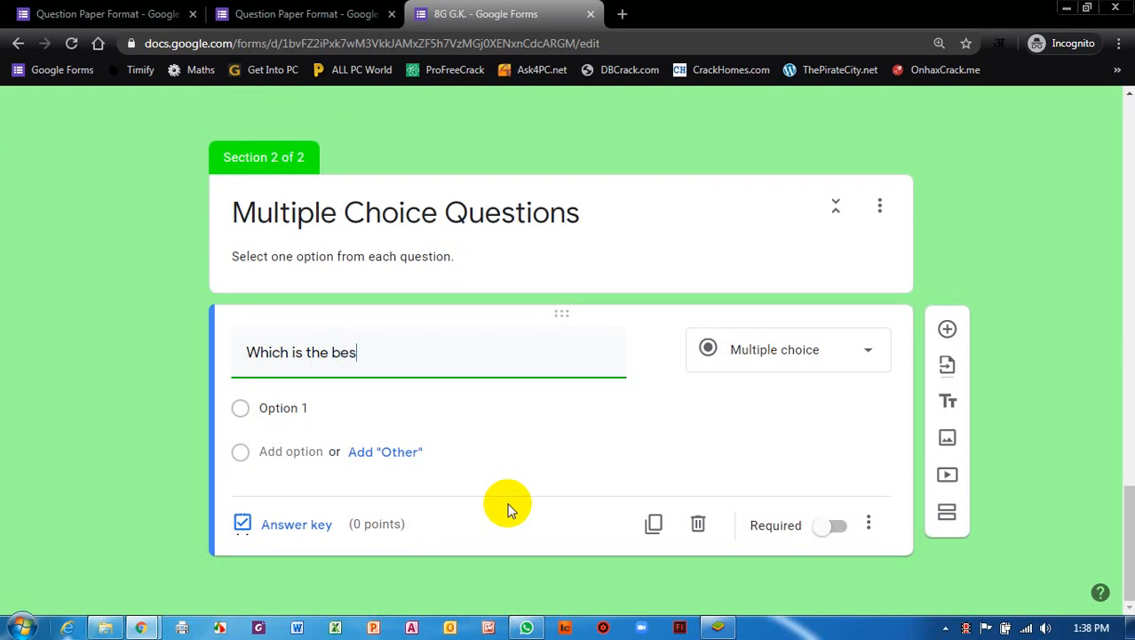
type("t school of your district?")
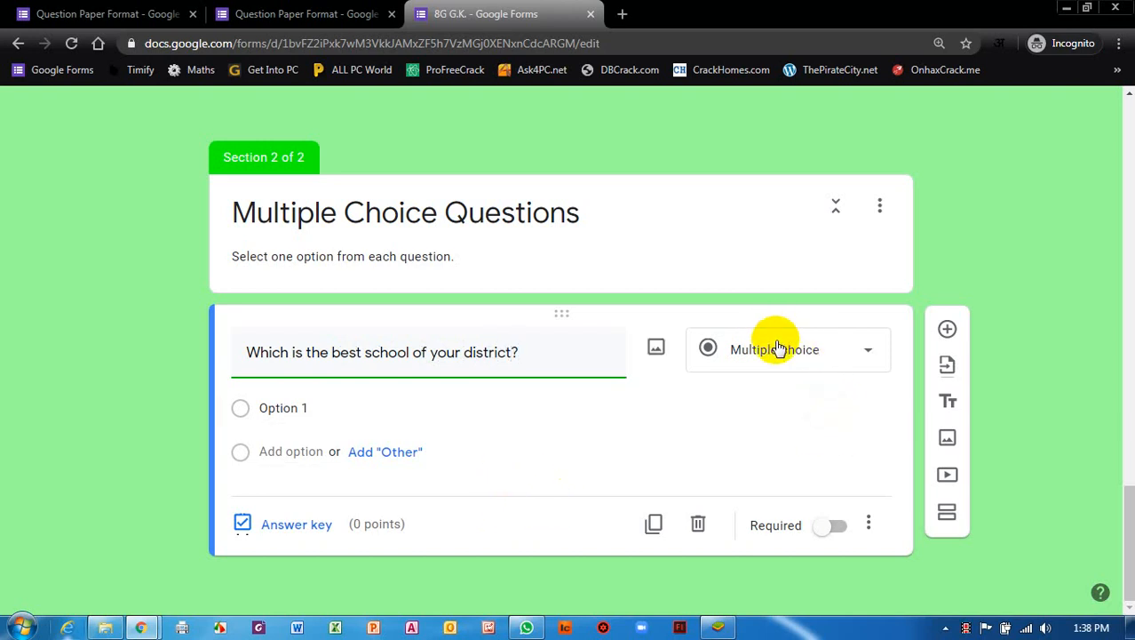
left_click(322, 407)
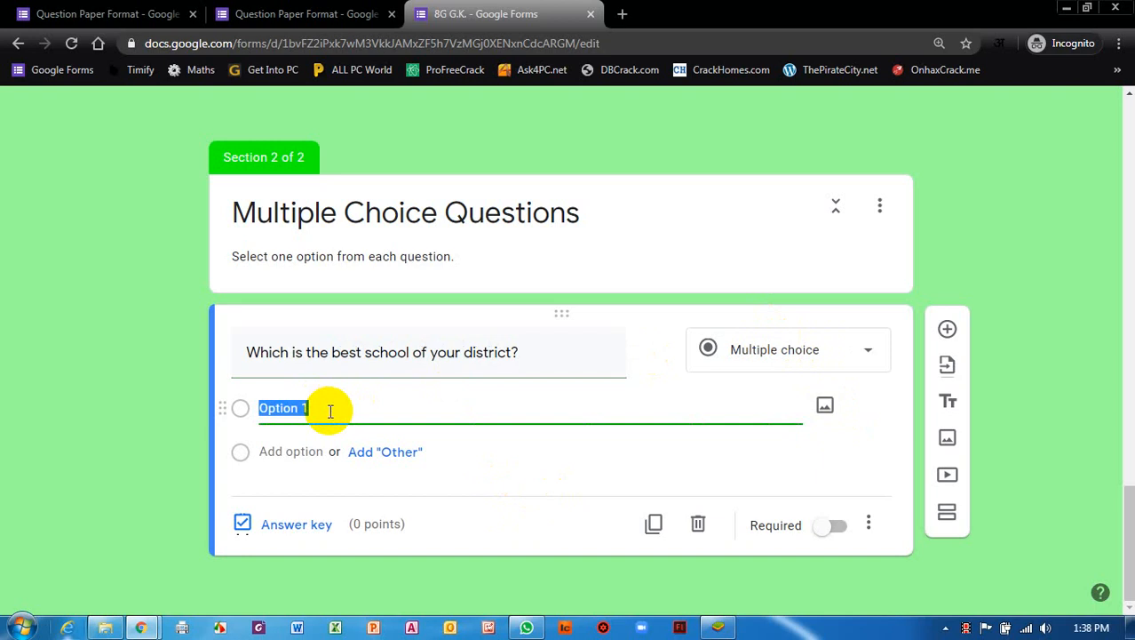
Step: Add options HD Public School, H D Public School, H. D. Public School and H. D. Public School, Bahu Akbarpur, Rohtak
type("HD Public School")
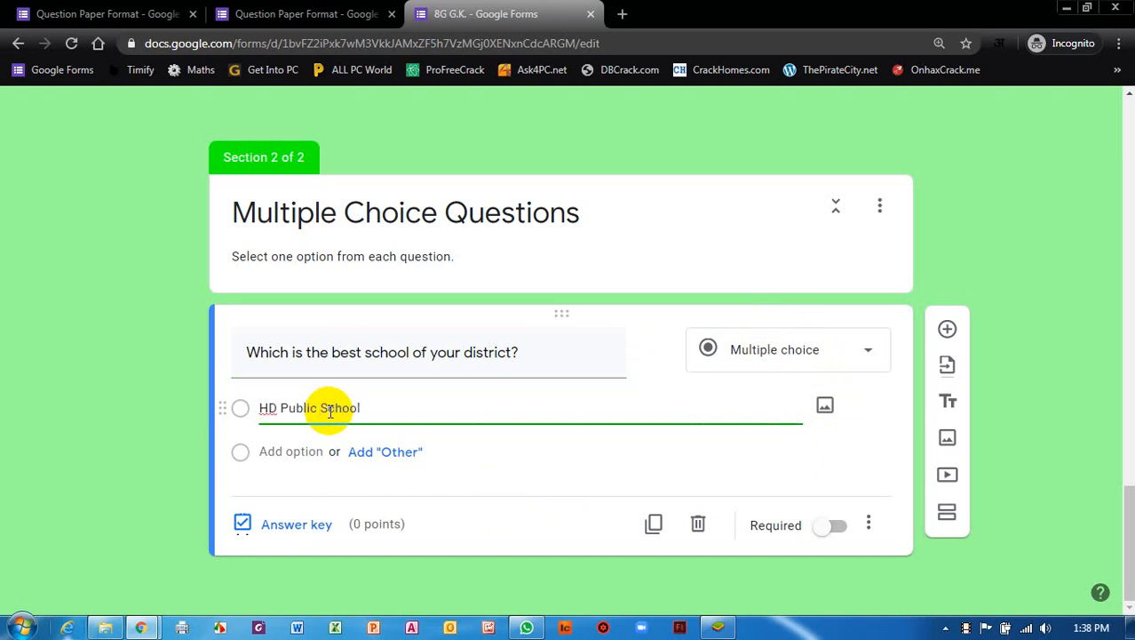
key("Return")
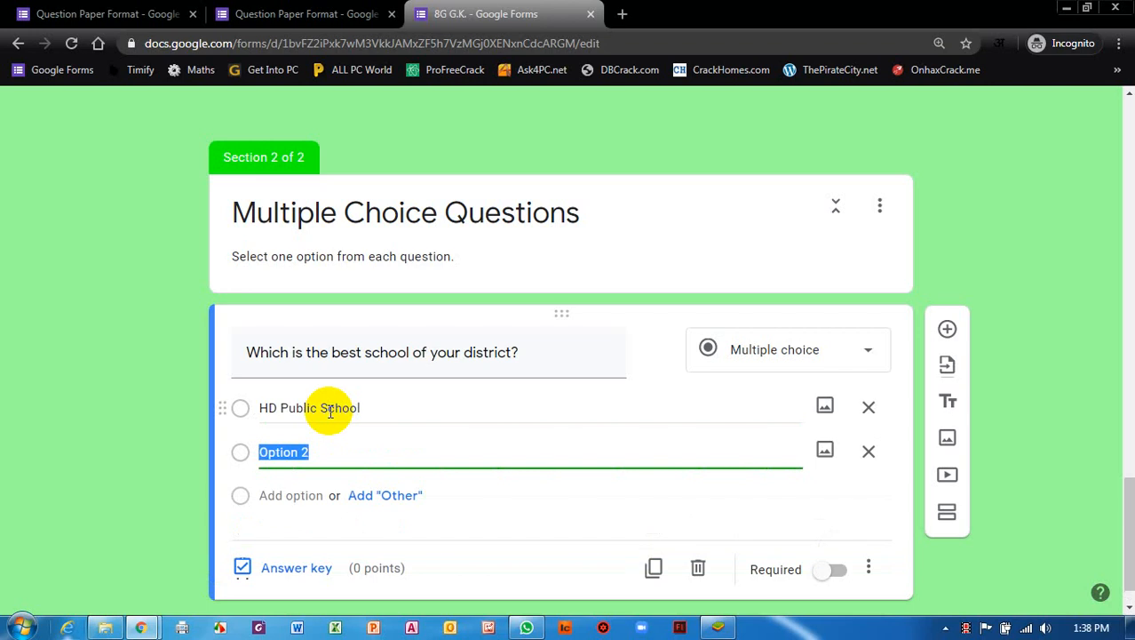
type("H D Pu")
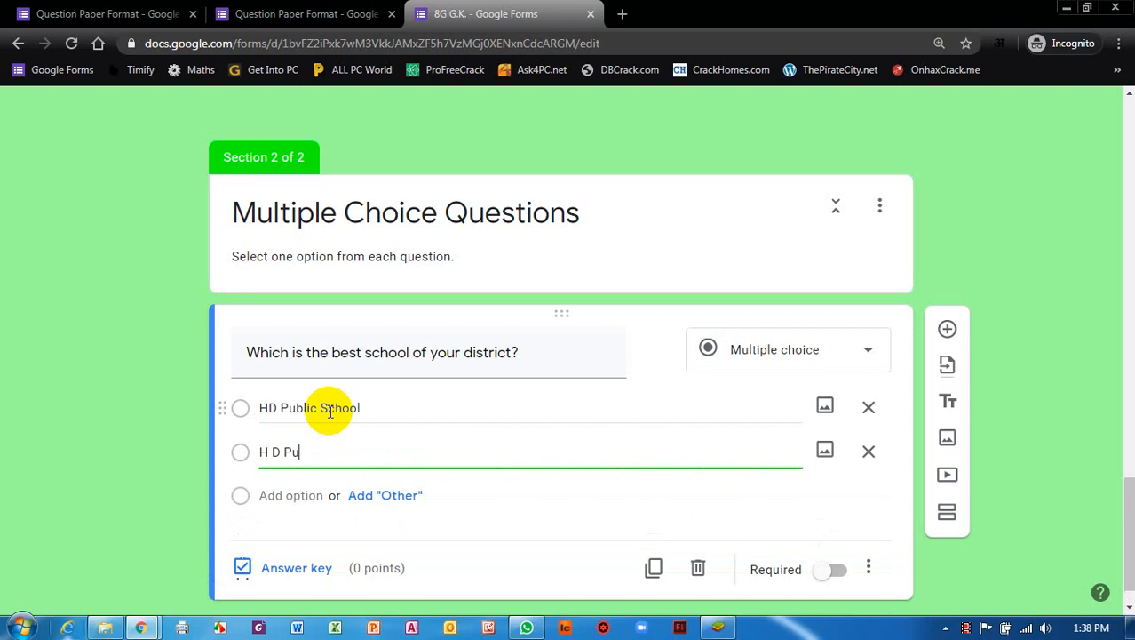
type("blic School")
key("Return")
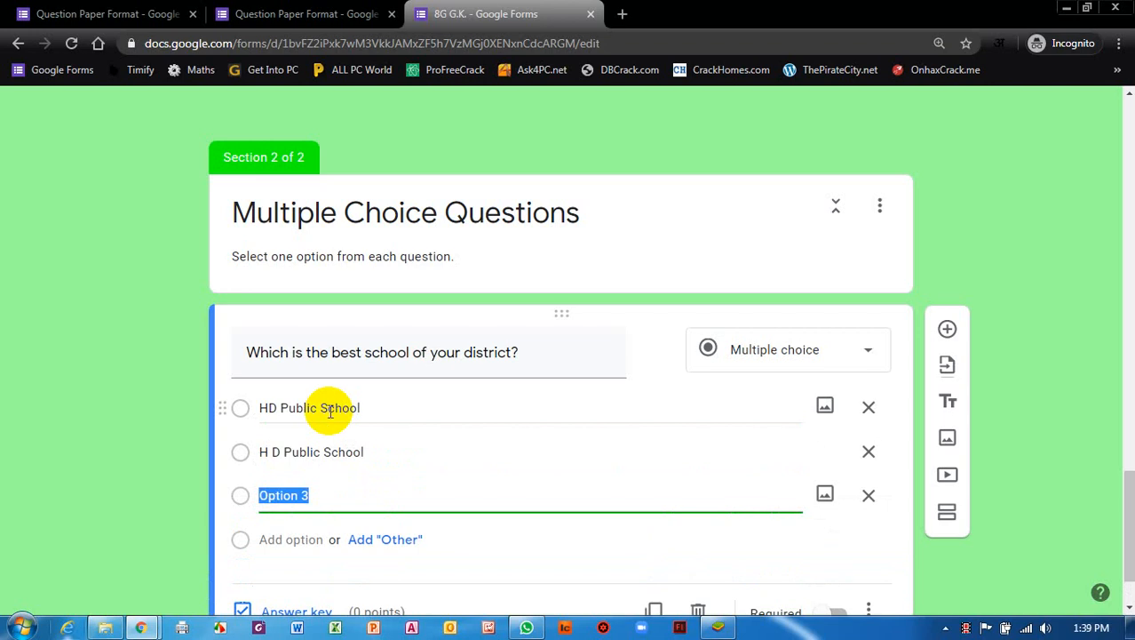
type("H. D. Pu")
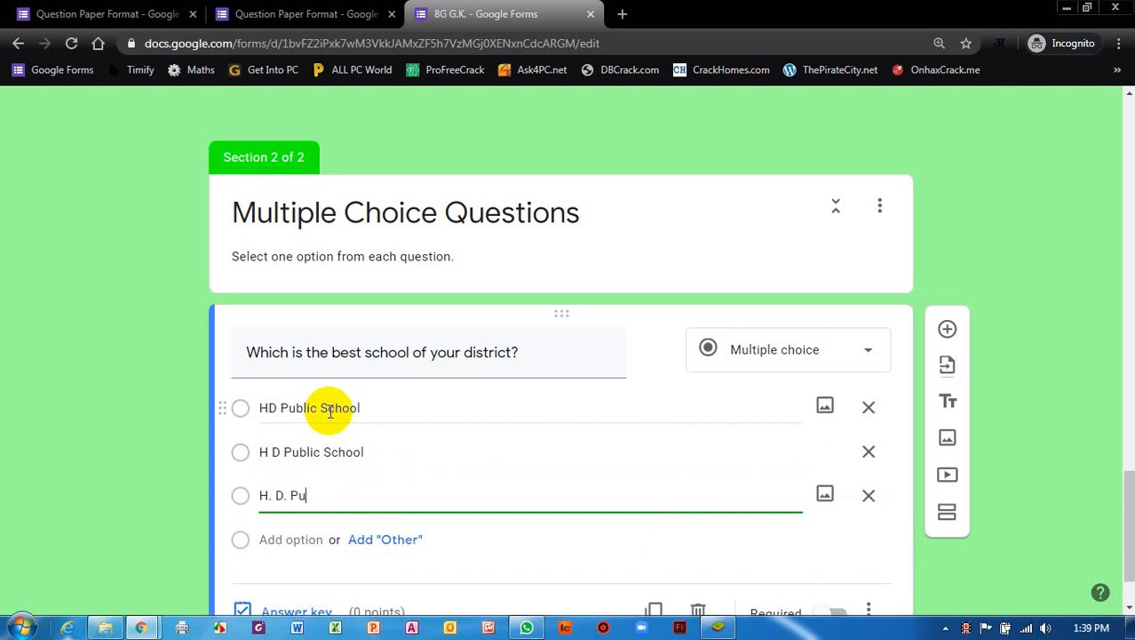
type("blic School")
key("Return")
type("H.")
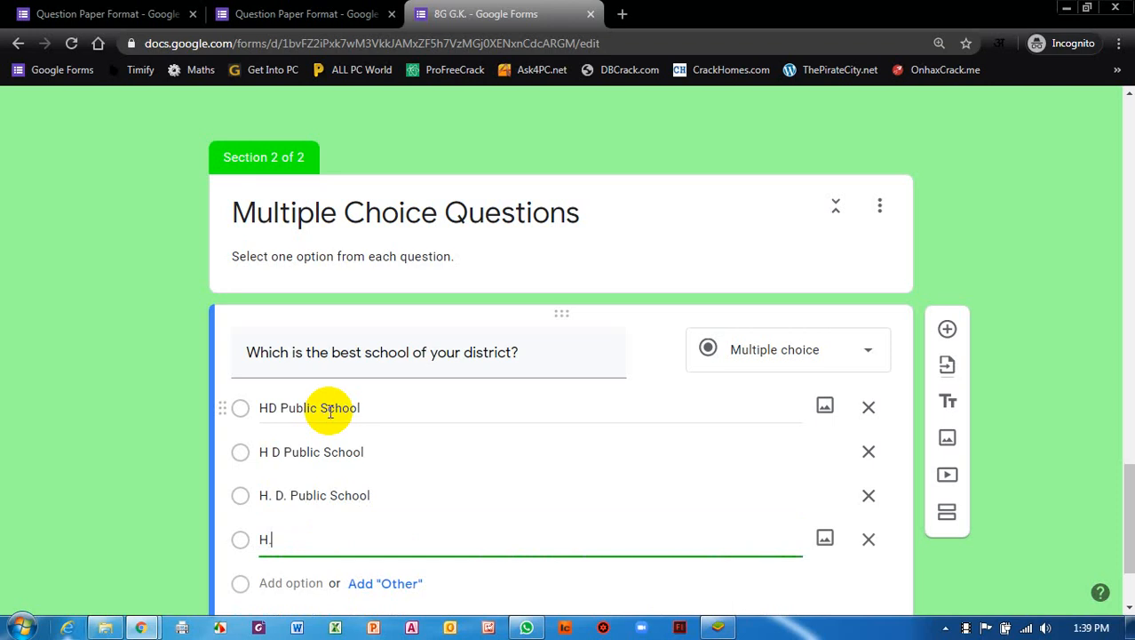
type(" D. Public School, ")
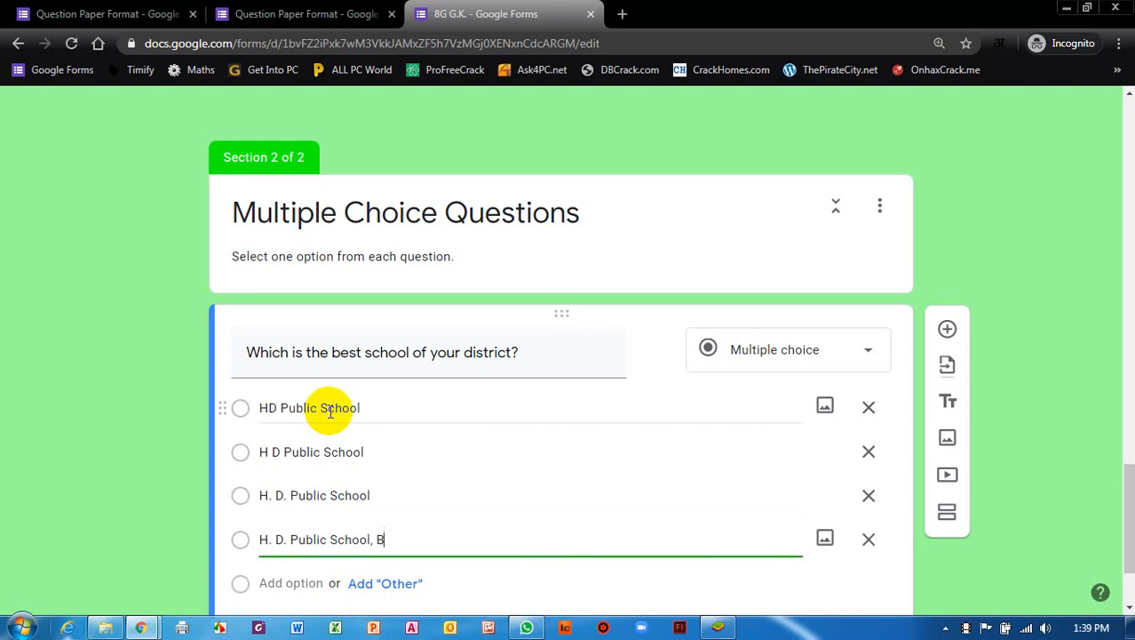
type("Bahu Akbarpur, Rohtak")
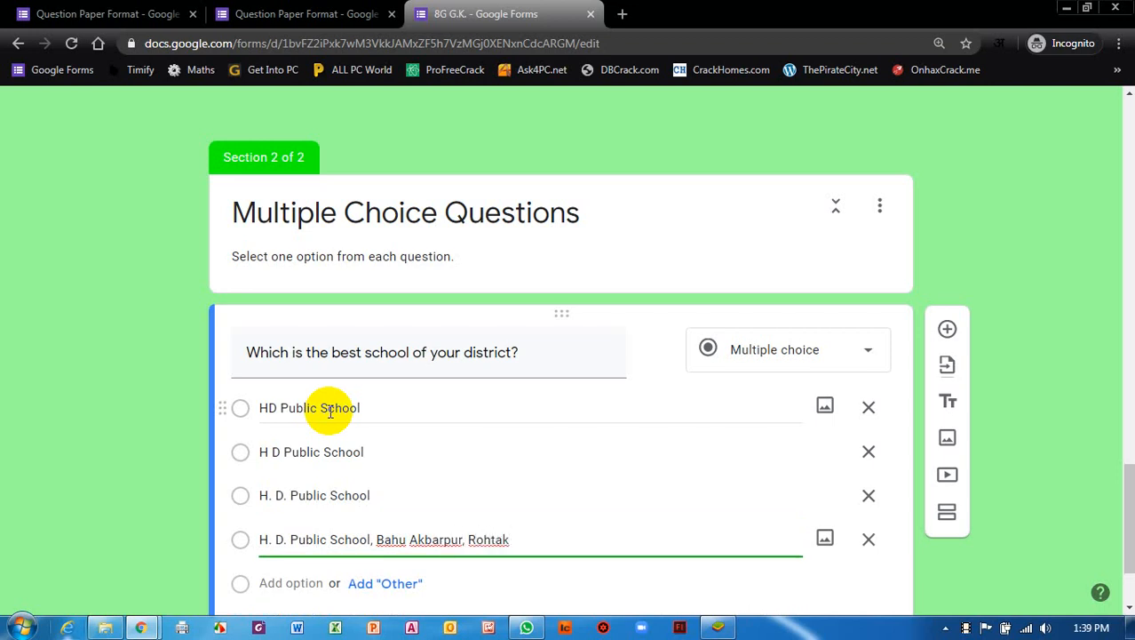
scroll(355, 453, "down", 1)
scroll(343, 436, "down", 1)
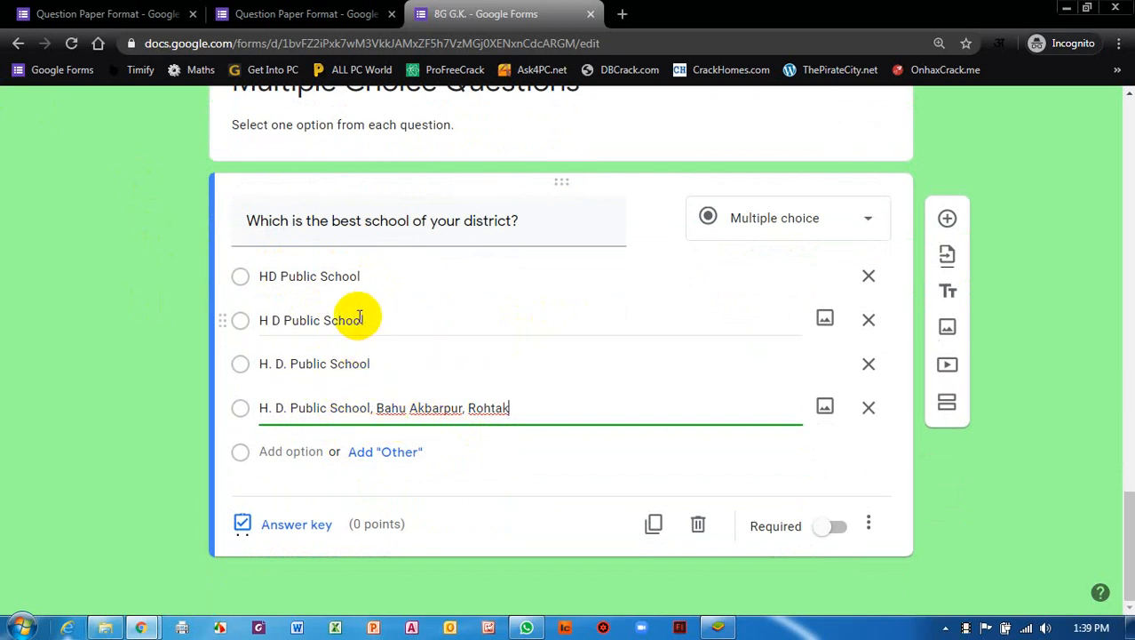
Step: Mark 'H. D. Public School, Bahu Akbarpur, Rohtak' as correct and set the question to 1 point
left_click(297, 525)
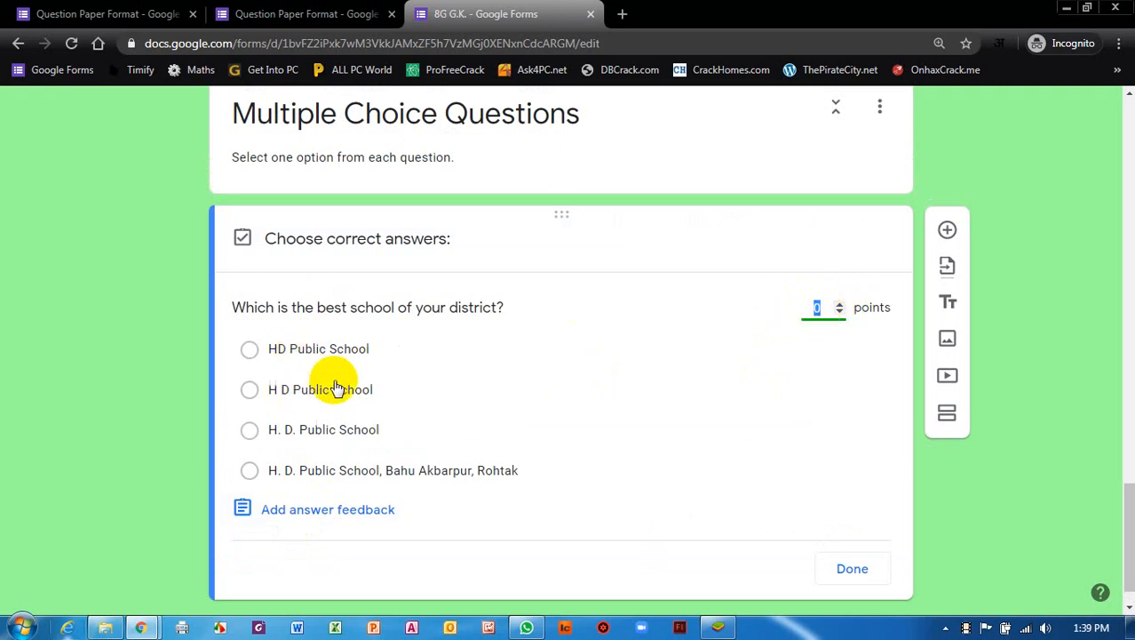
left_click(305, 474)
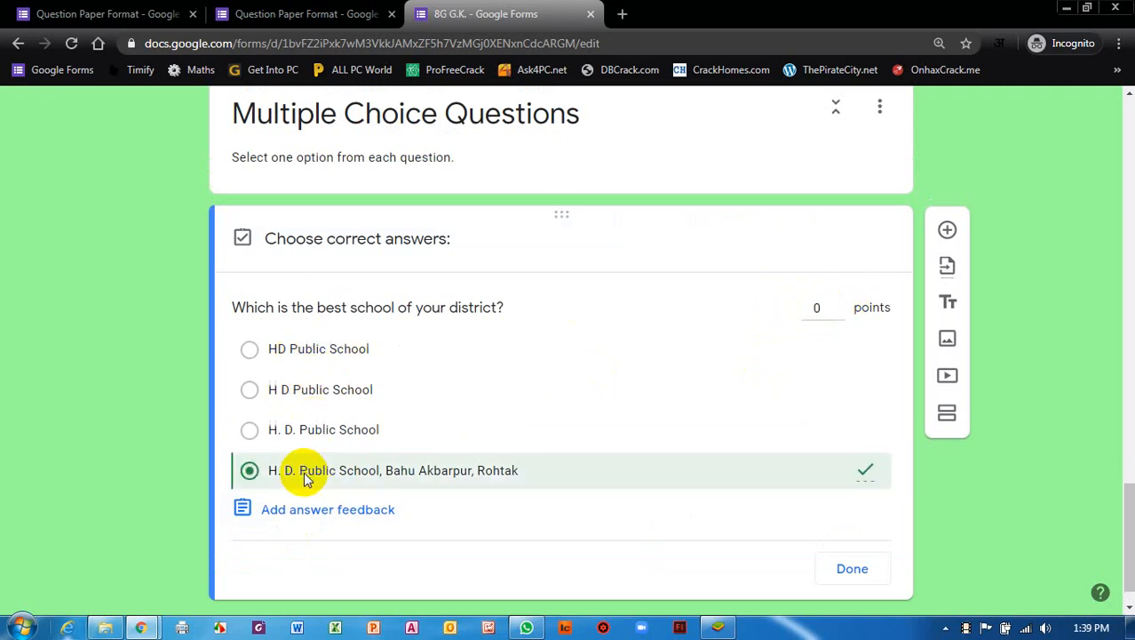
left_click(825, 309)
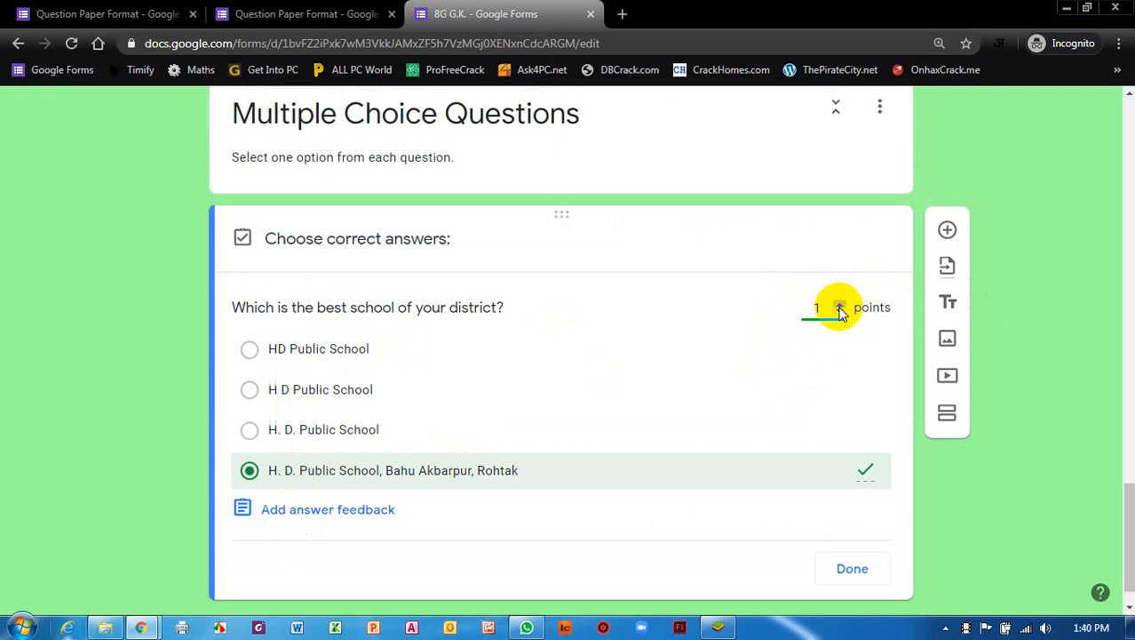
left_click(840, 313)
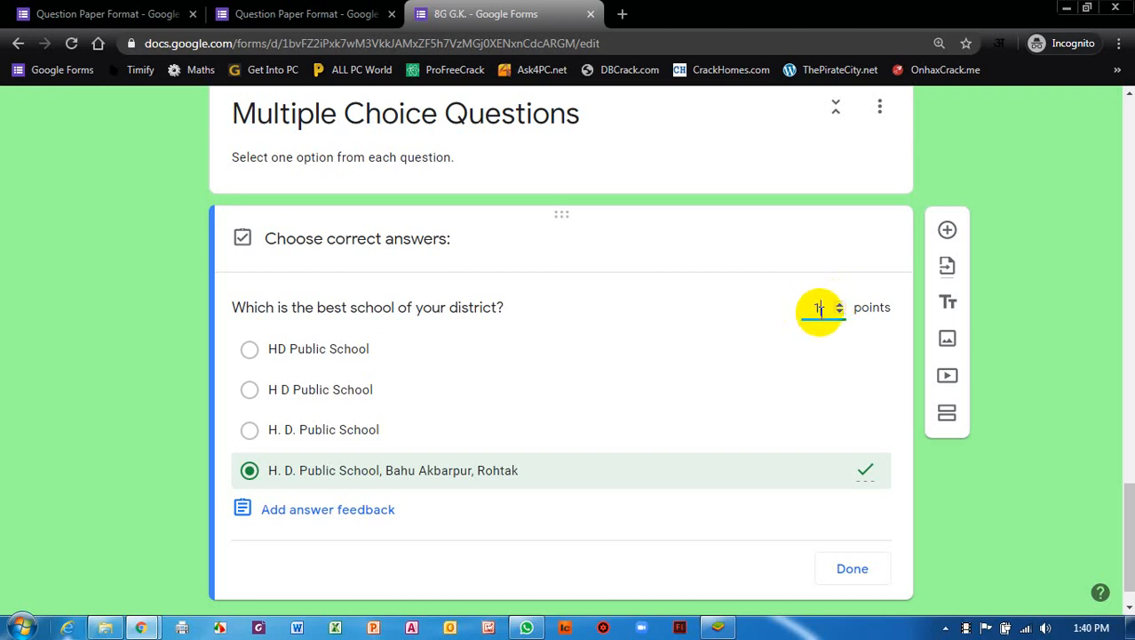
left_click(866, 571)
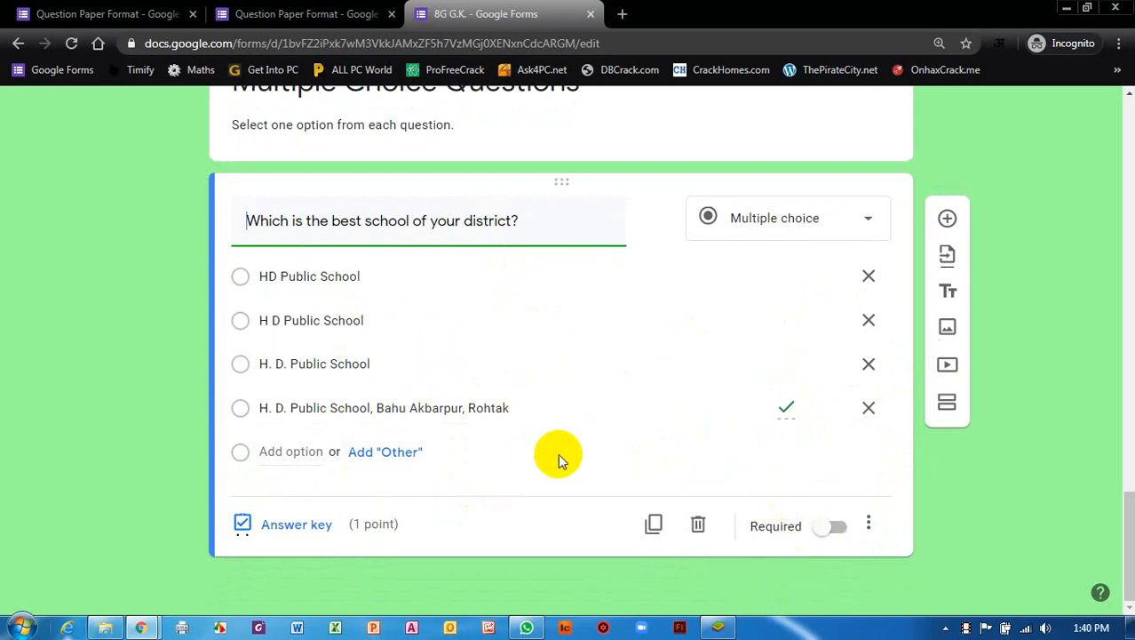
scroll(528, 357, "up", 2)
scroll(613, 281, "up", 4)
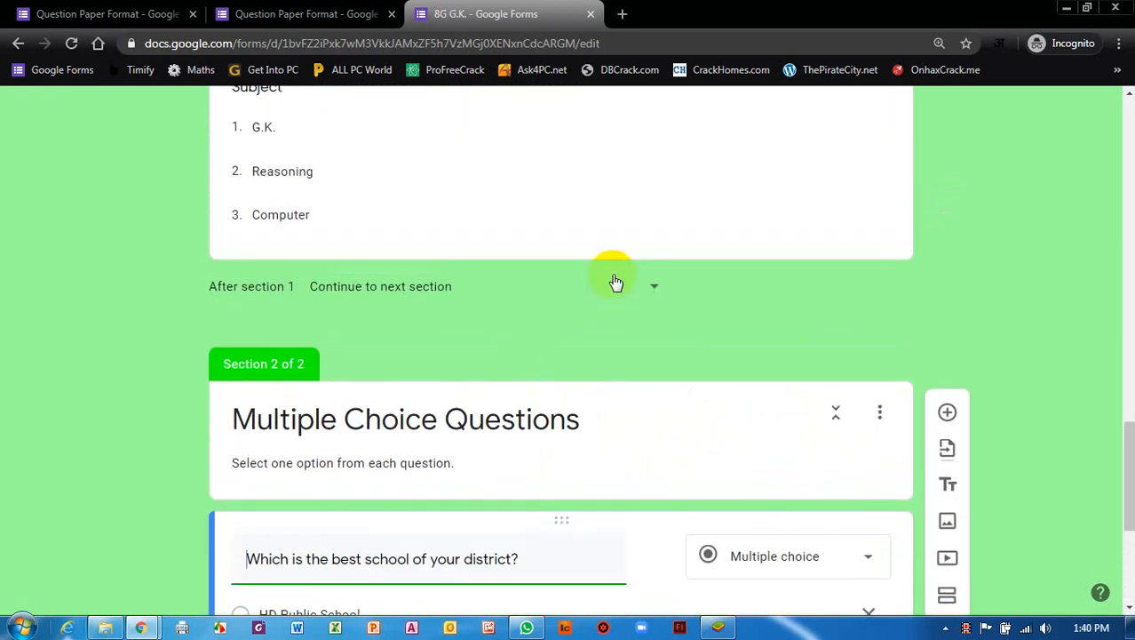
scroll(621, 271, "down", 6)
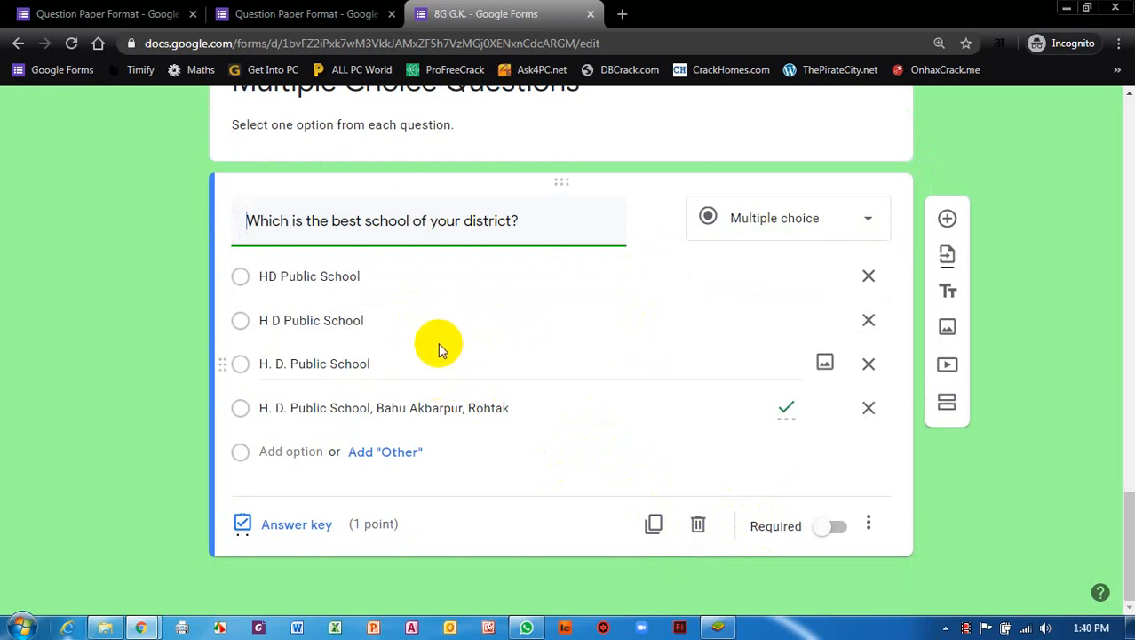
Step: Add a multiple-choice Akshar Dhaam Temple question with options Delhi, Rohtak, Agra and None of these
left_click(949, 219)
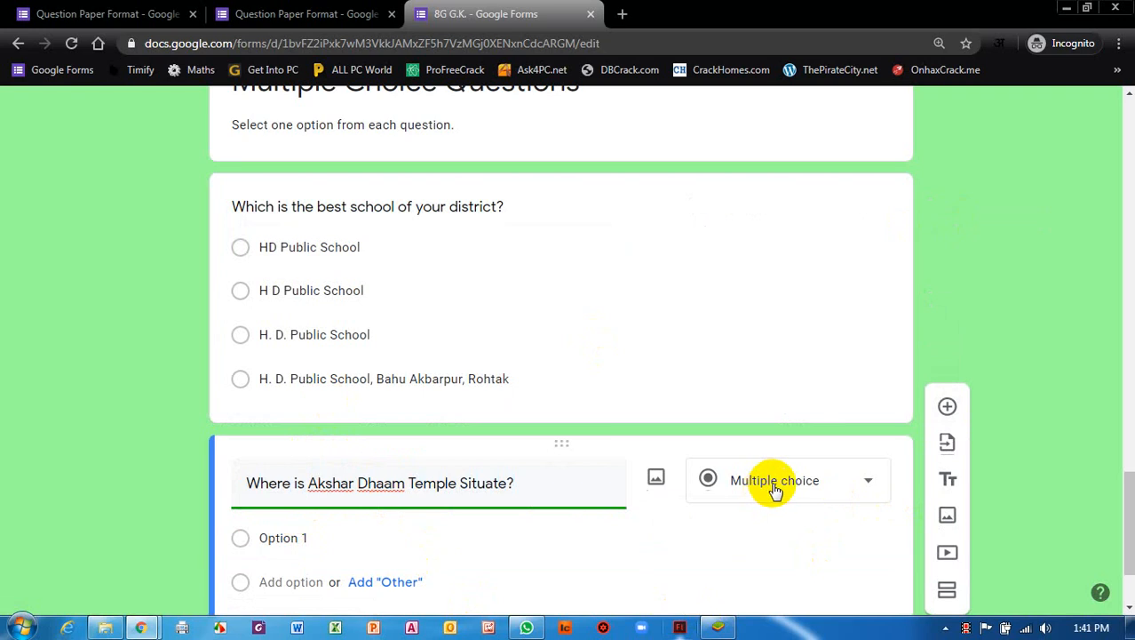
scroll(800, 484, "down", 1)
left_click(813, 407)
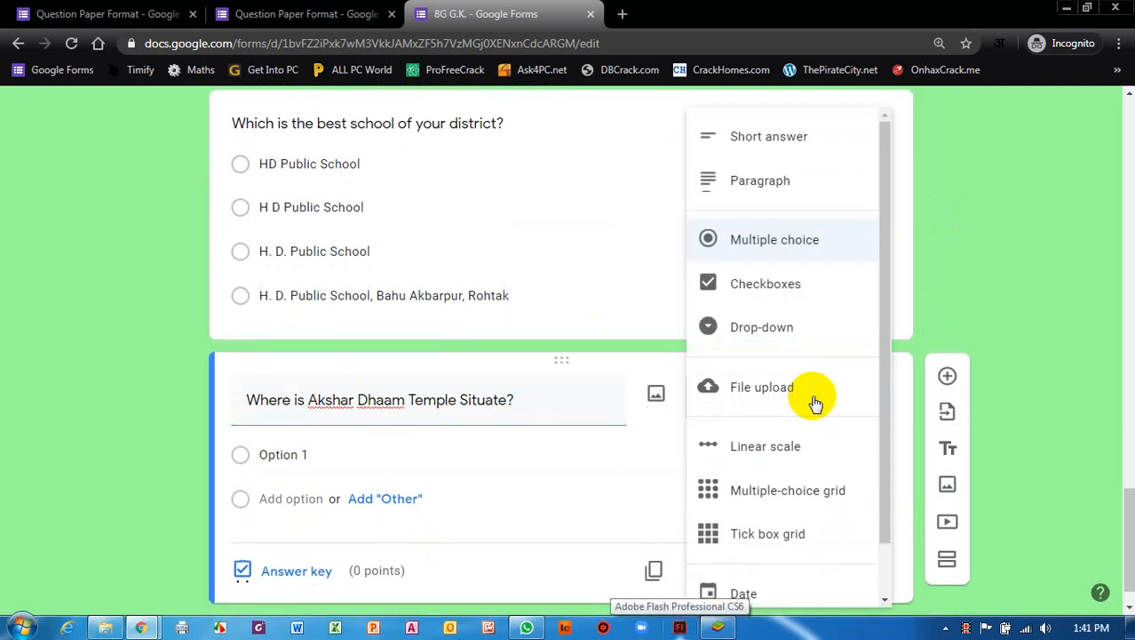
left_click(816, 242)
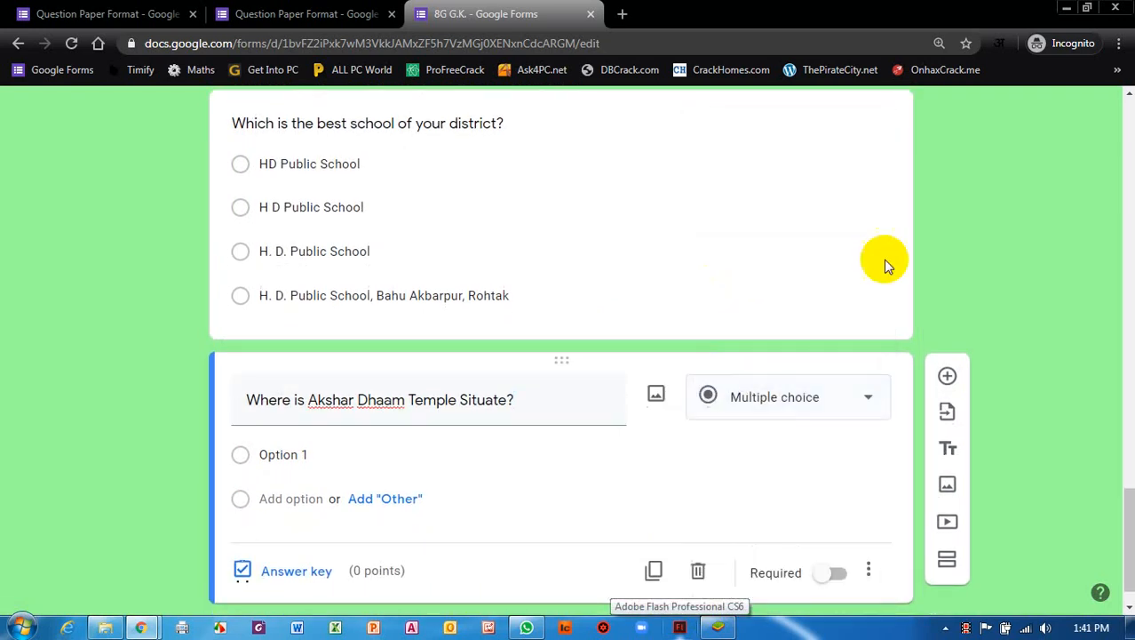
left_click(338, 453)
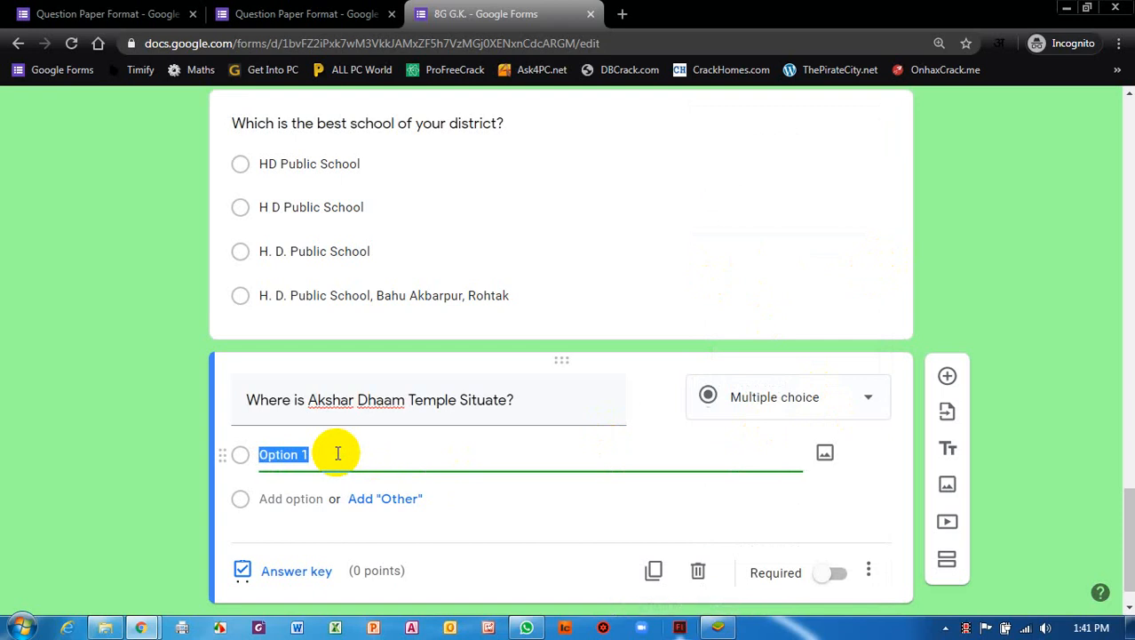
type("Delhi")
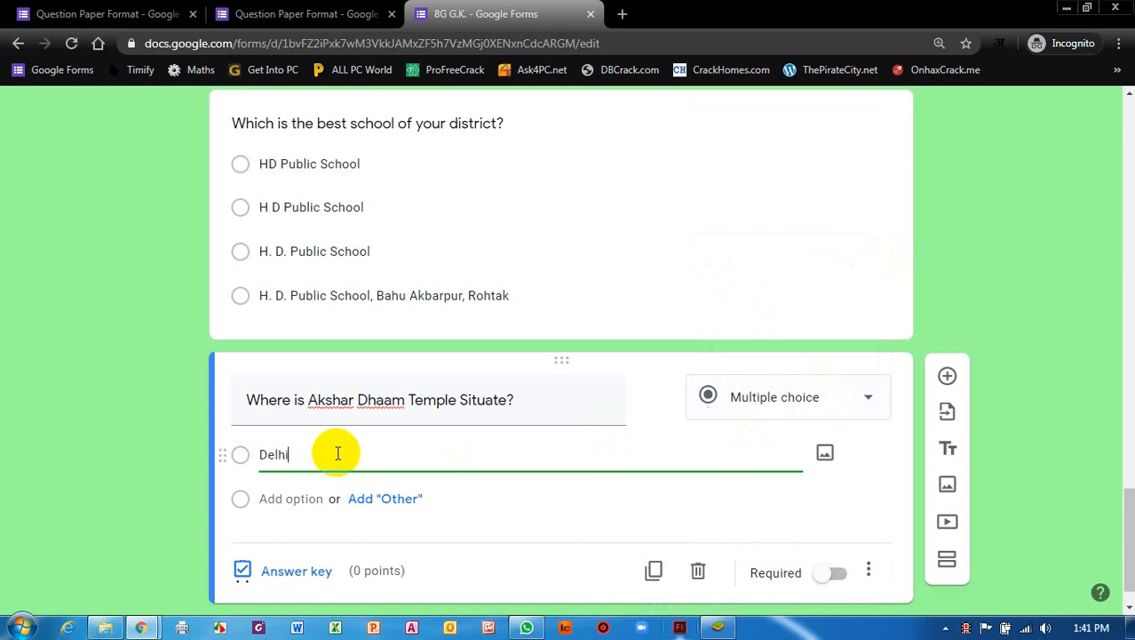
key("Return")
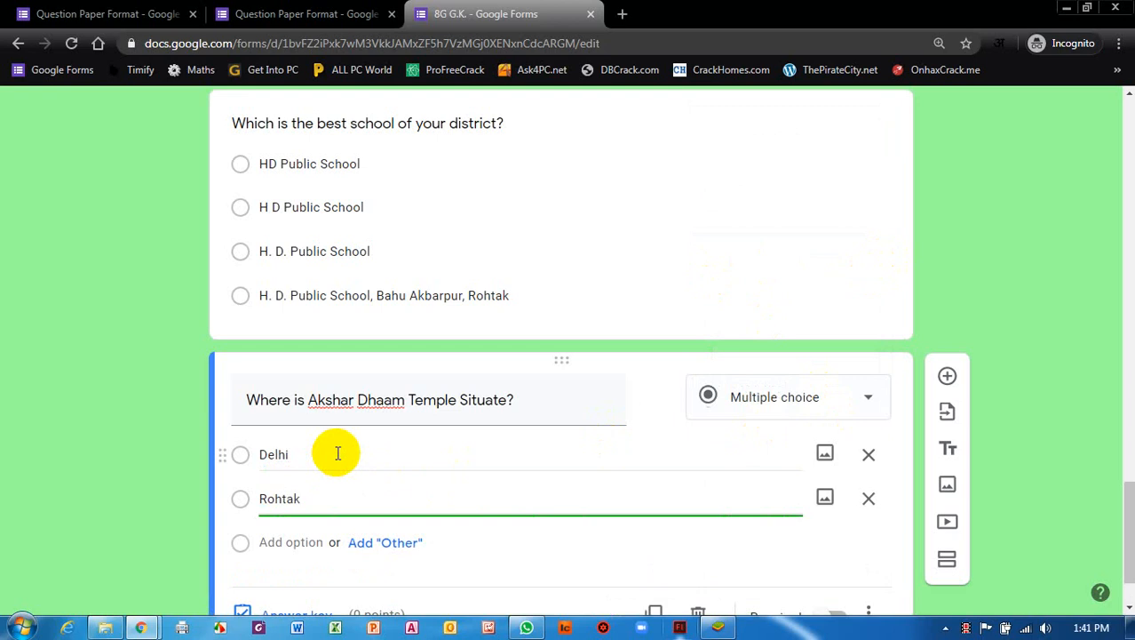
key("Return")
type("Ag")
key("Return")
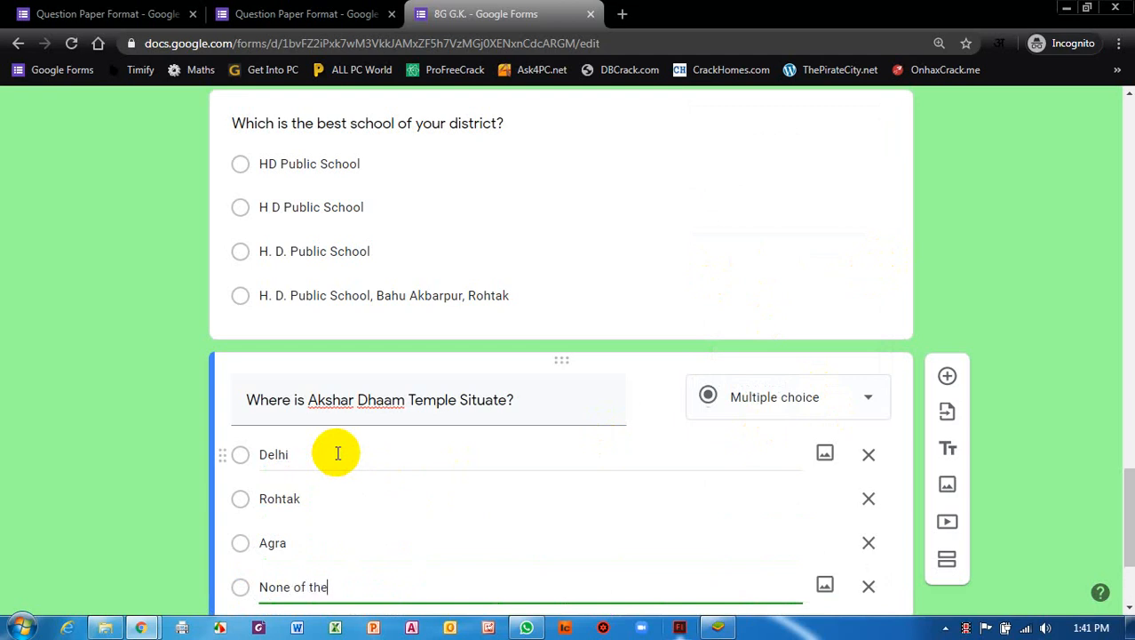
scroll(351, 435, "down", 3)
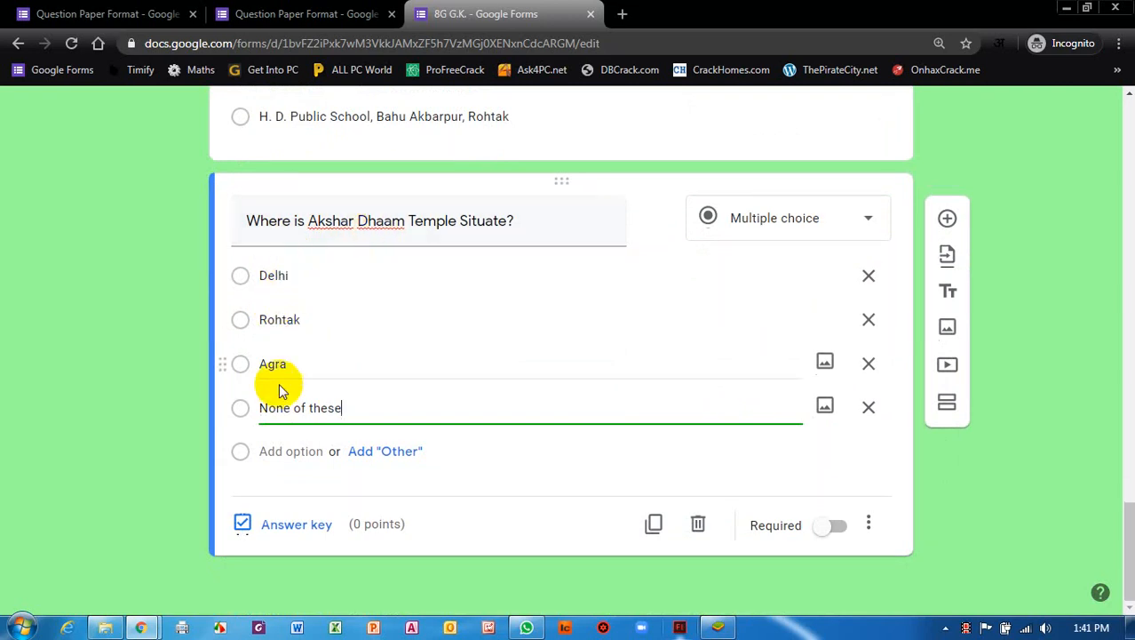
Step: Set Delhi as the correct answer to the Akshar Dhaam question, worth 1 point
left_click(286, 524)
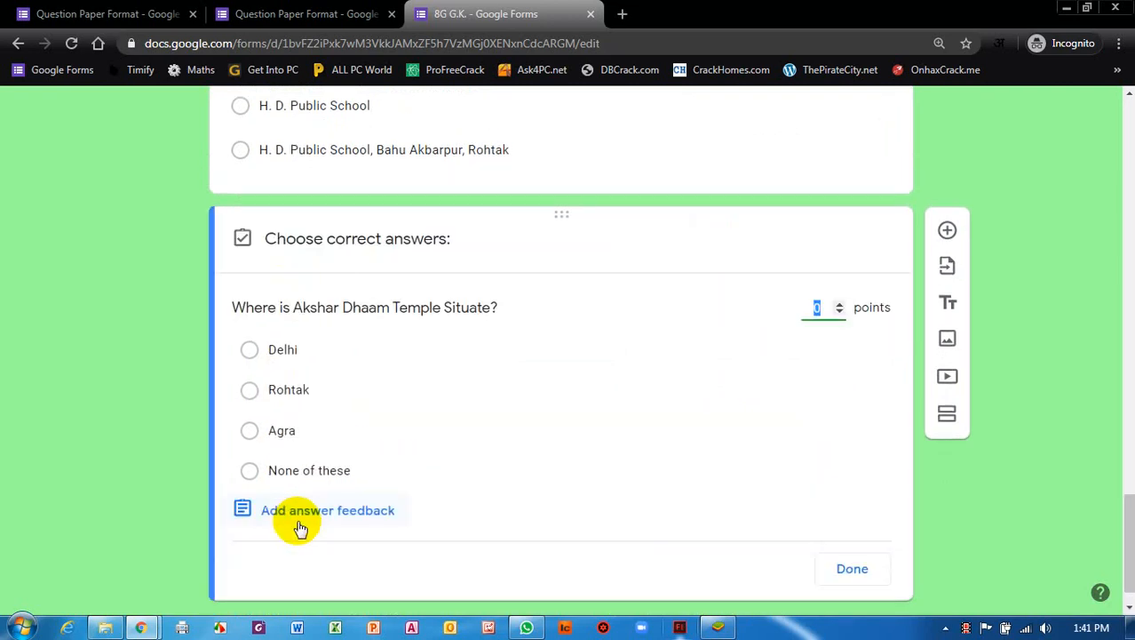
left_click(275, 354)
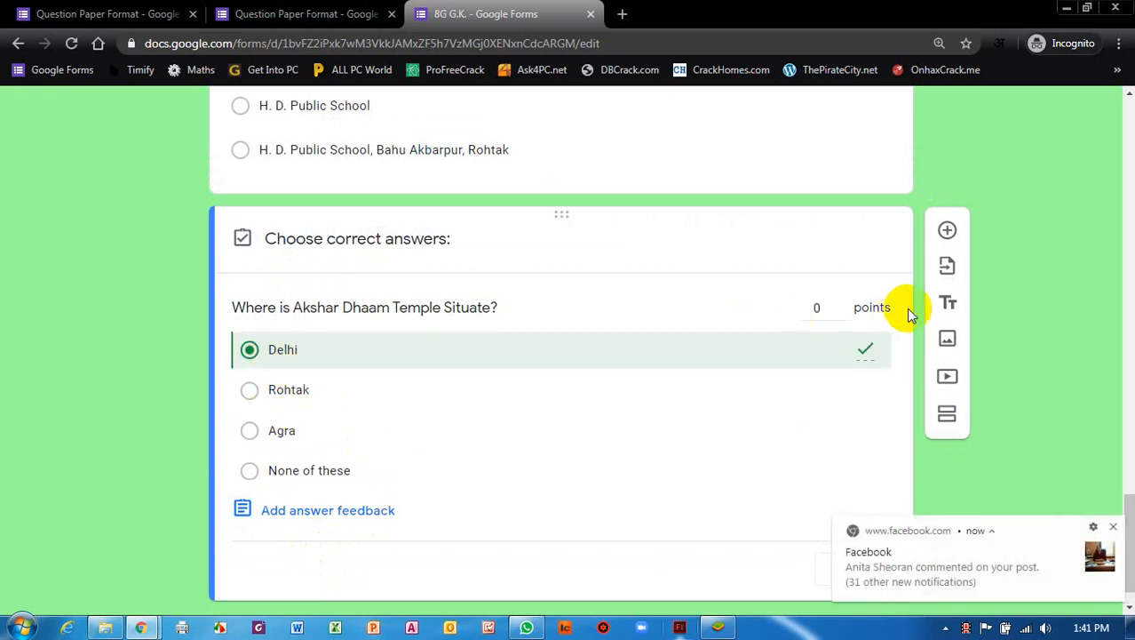
double_click(829, 308)
type("1")
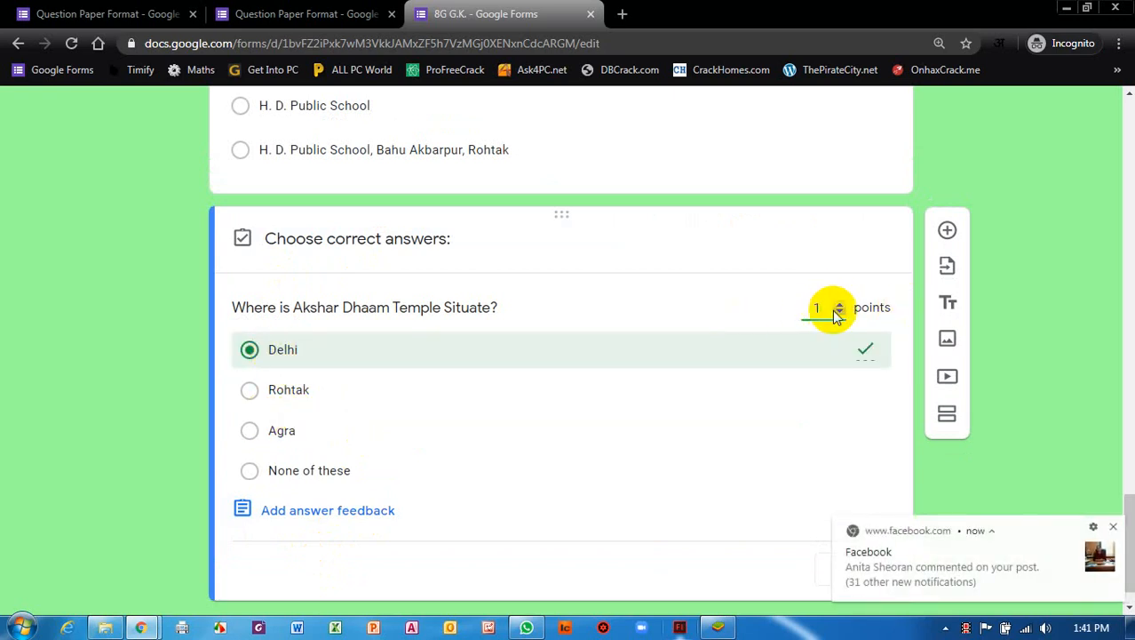
scroll(743, 411, "down", 1)
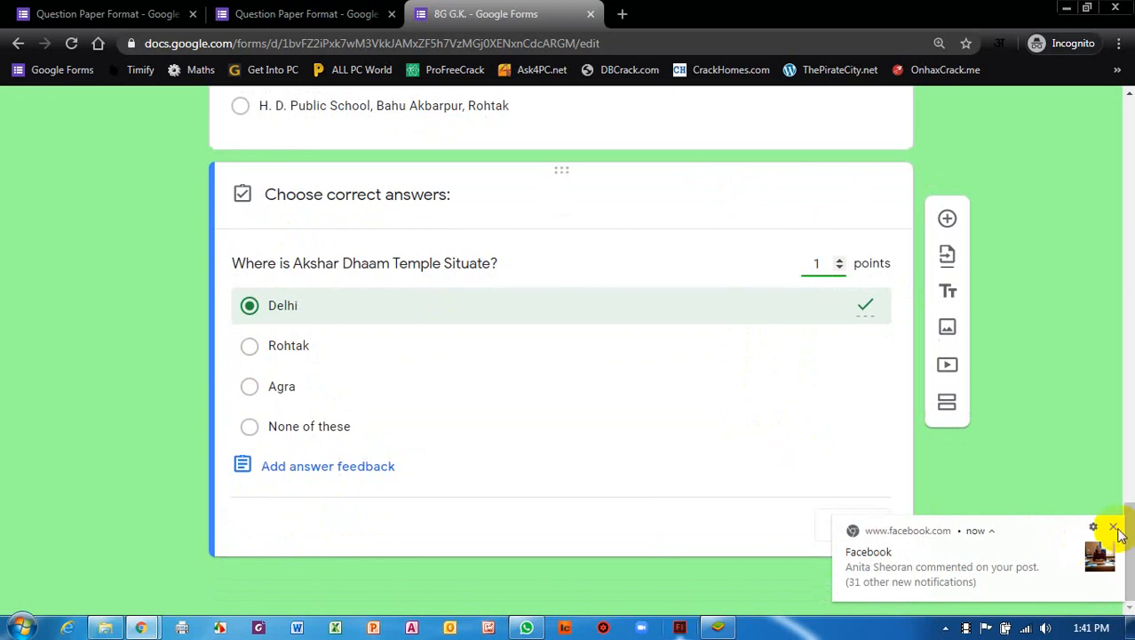
left_click(853, 526)
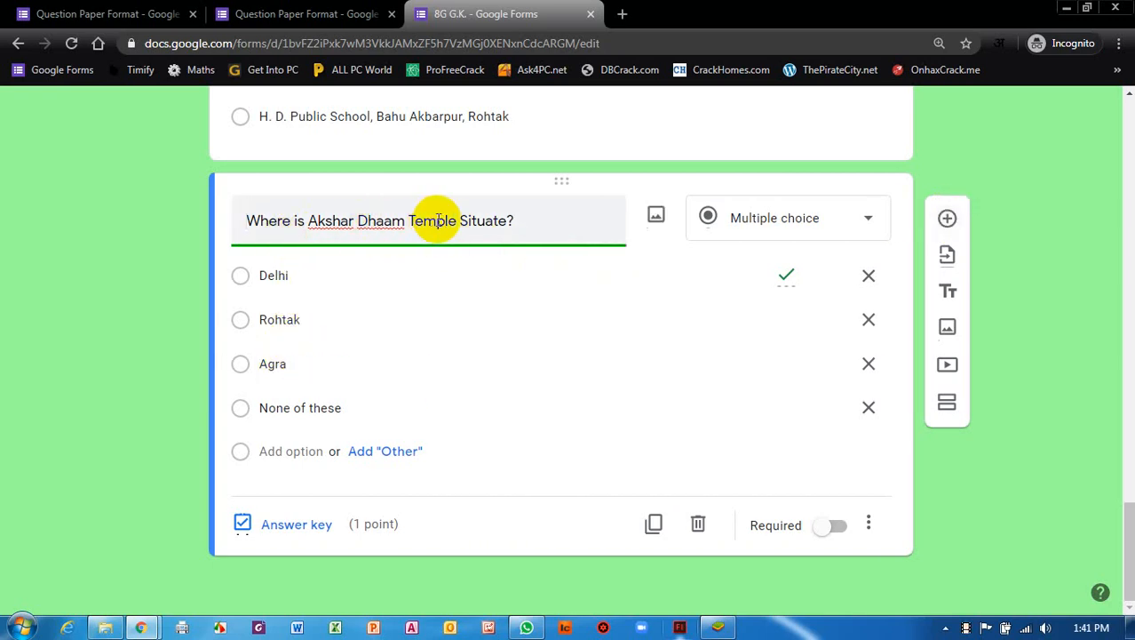
Step: Duplicate the temple question and rename the copy to Agroha Dhaam Temple
left_click(655, 525)
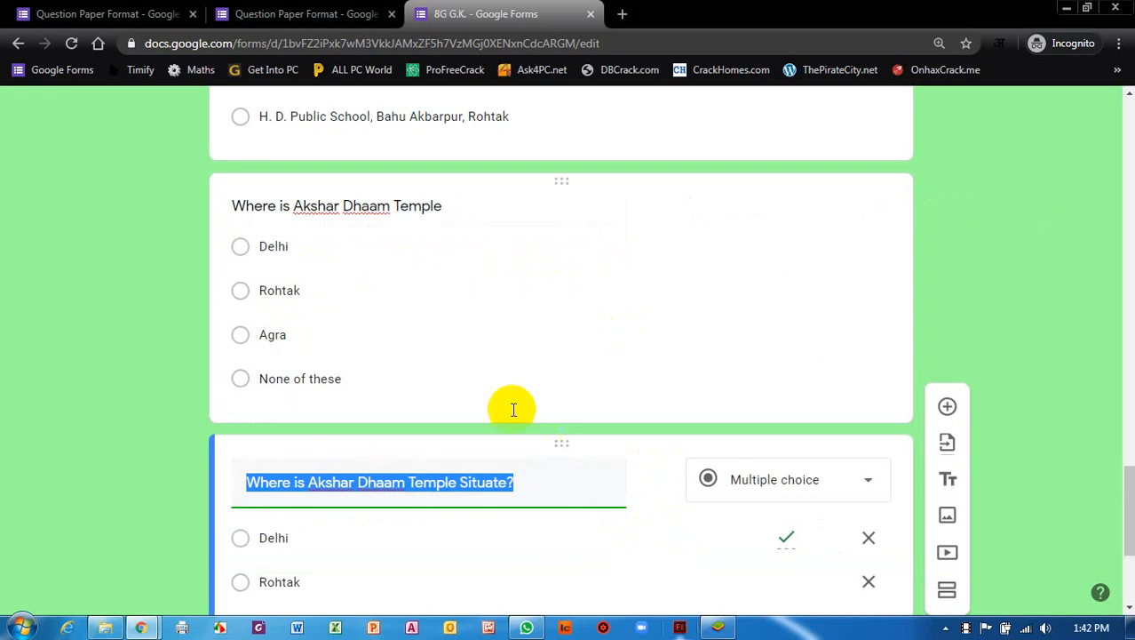
scroll(381, 266, "down", 2)
scroll(378, 432, "down", 1)
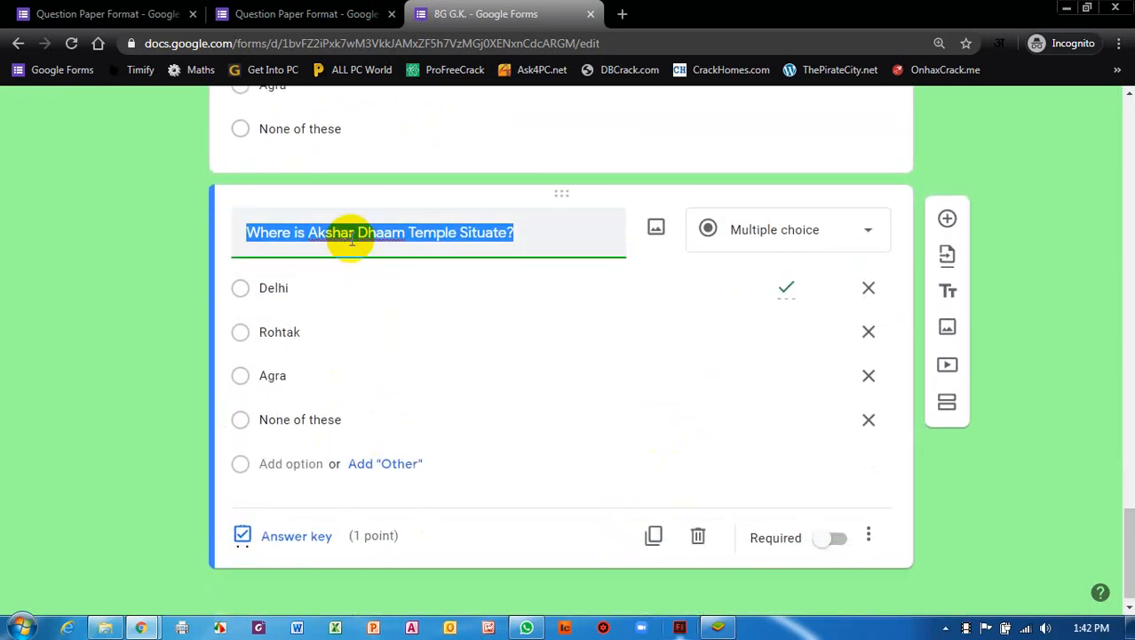
left_click(395, 232)
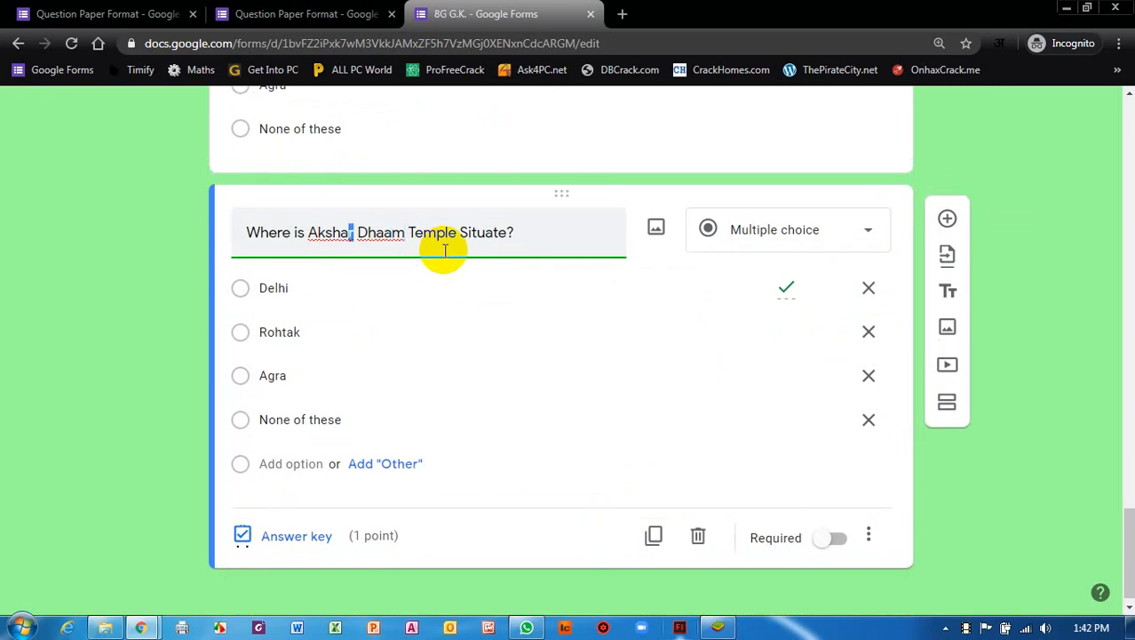
type("Agr")
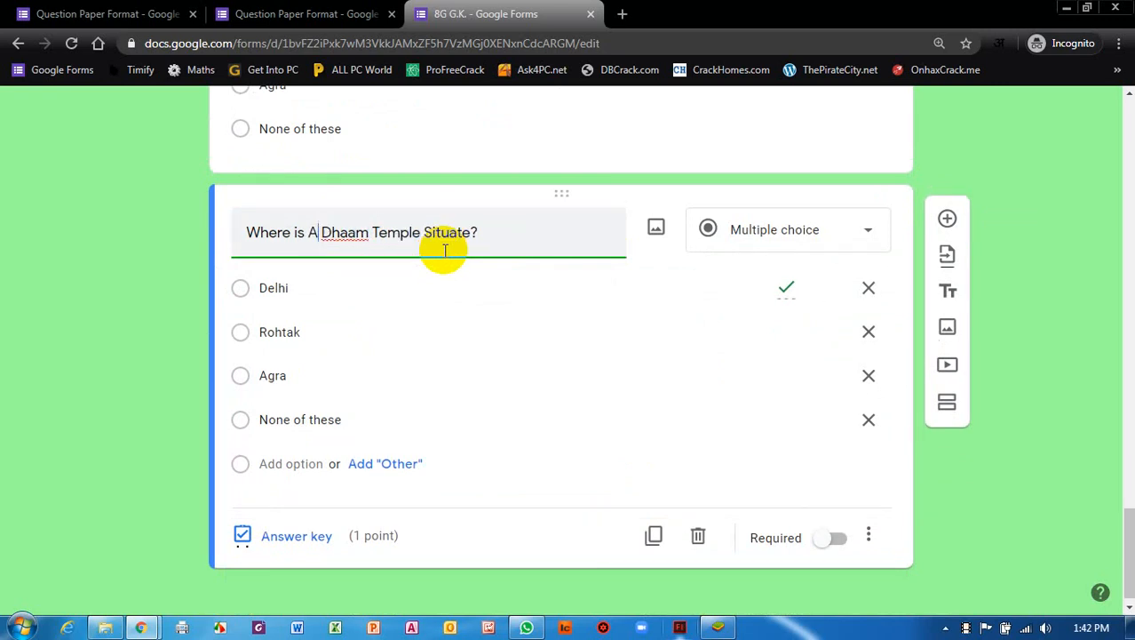
type("oha")
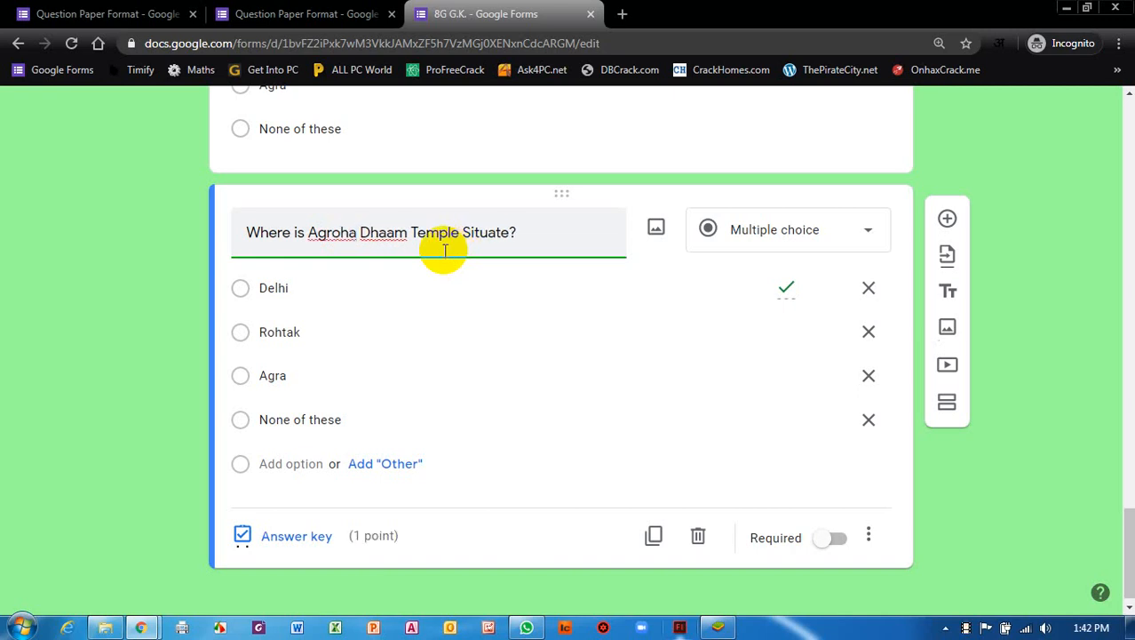
left_click(509, 233)
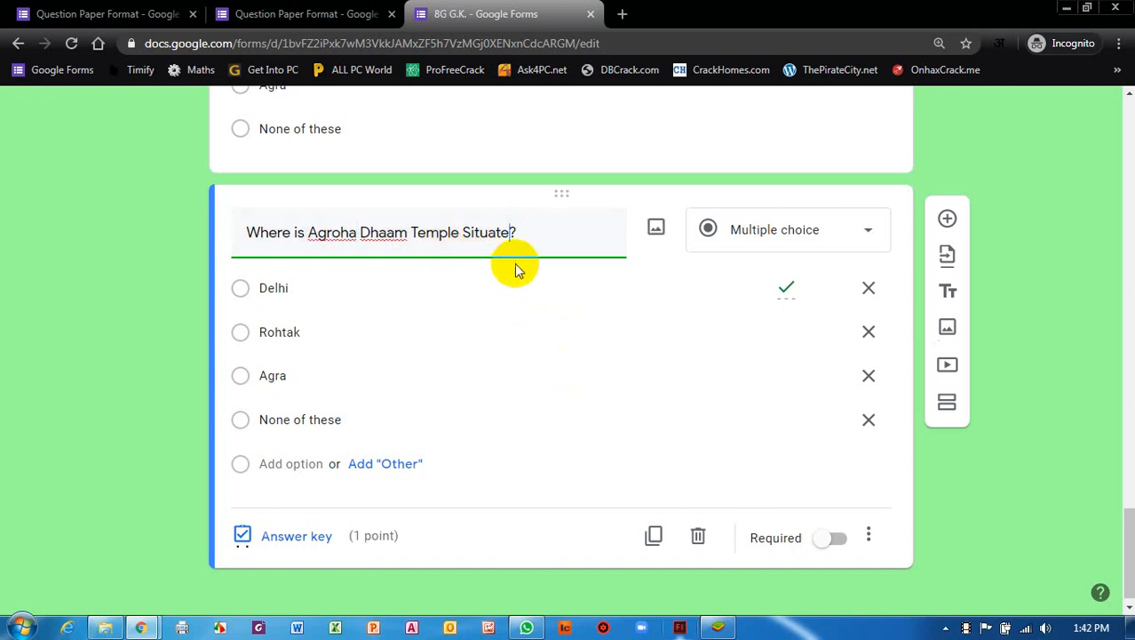
scroll(524, 279, "up", 5)
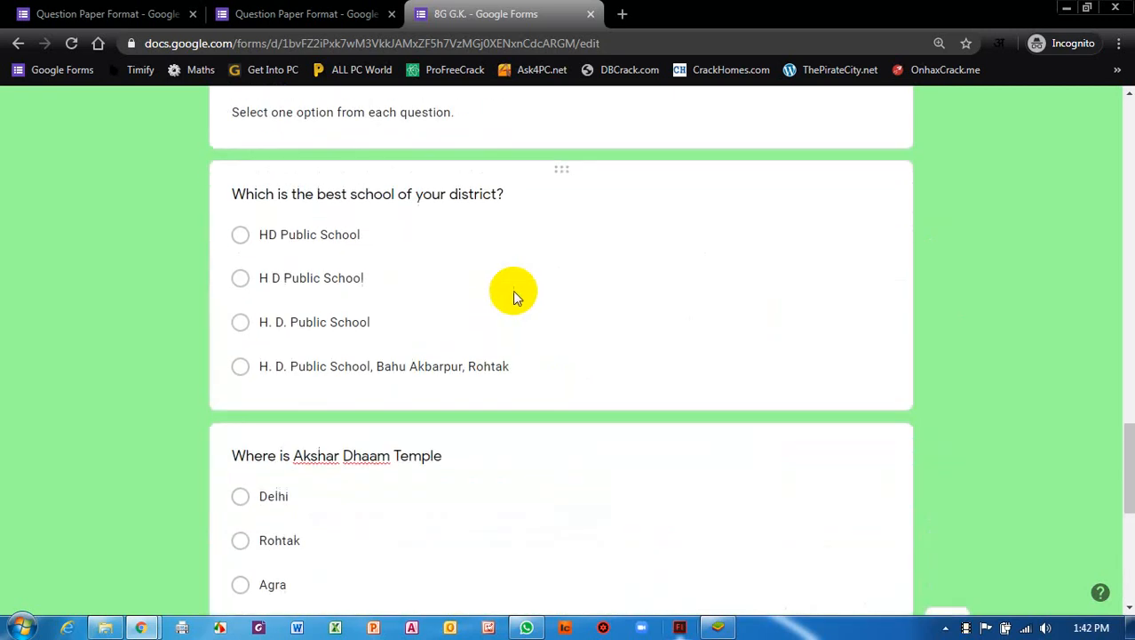
scroll(441, 400, "down", 2)
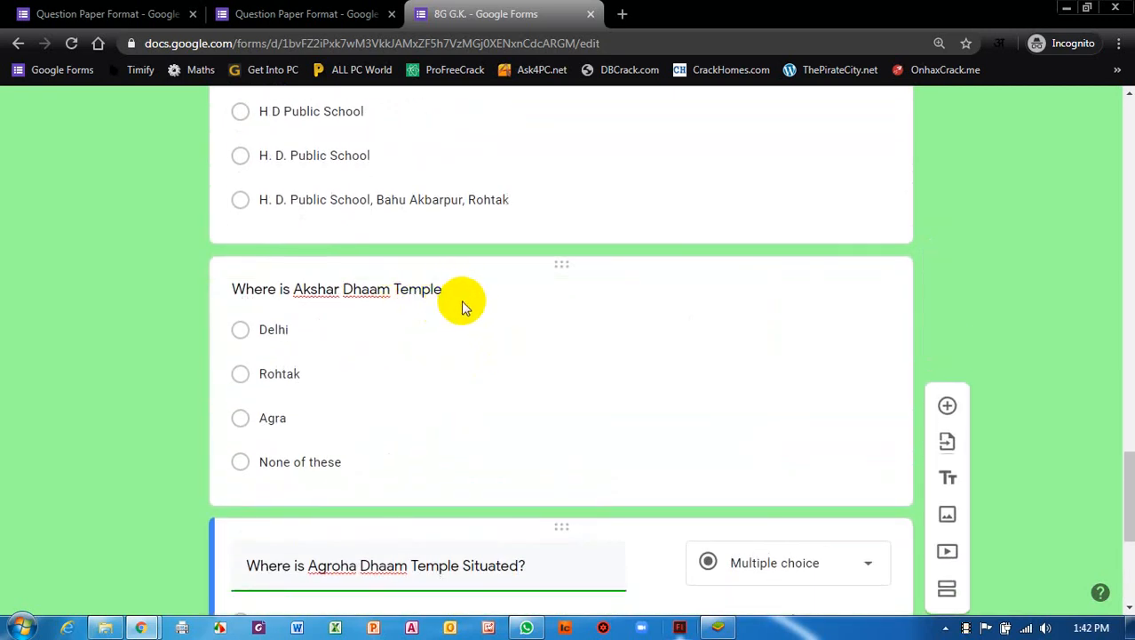
Step: Correct 'Situate' to 'Situated' in the temple question titles
left_click(458, 292)
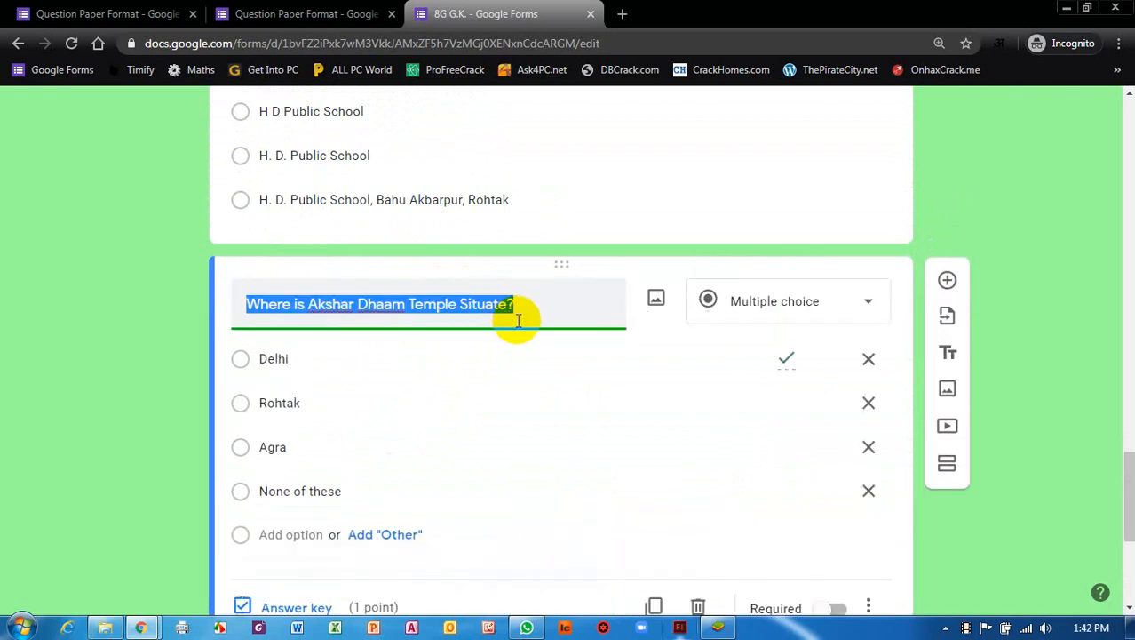
left_click(509, 306)
type("d")
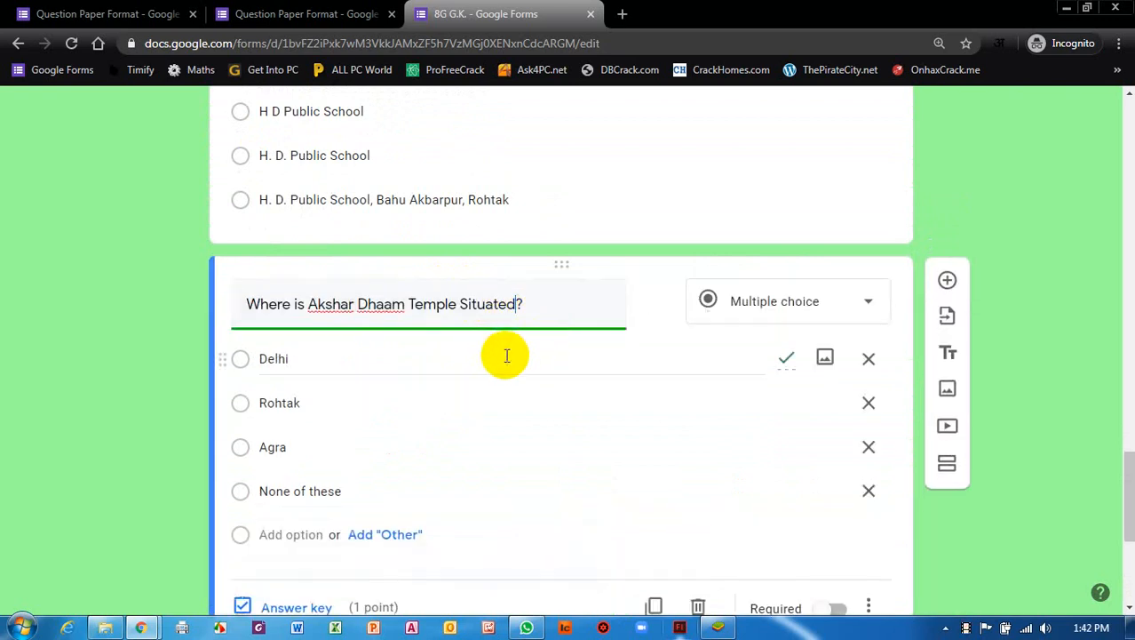
left_click(466, 400)
left_click(432, 486)
scroll(520, 432, "down", 4)
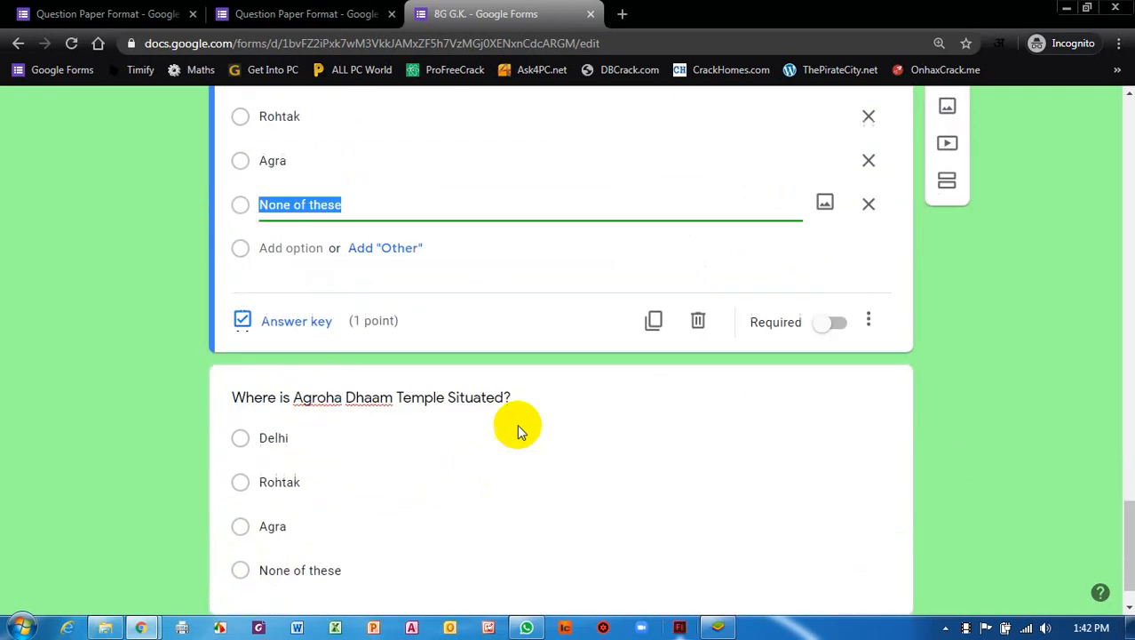
left_click(471, 390)
scroll(496, 404, "up", 5)
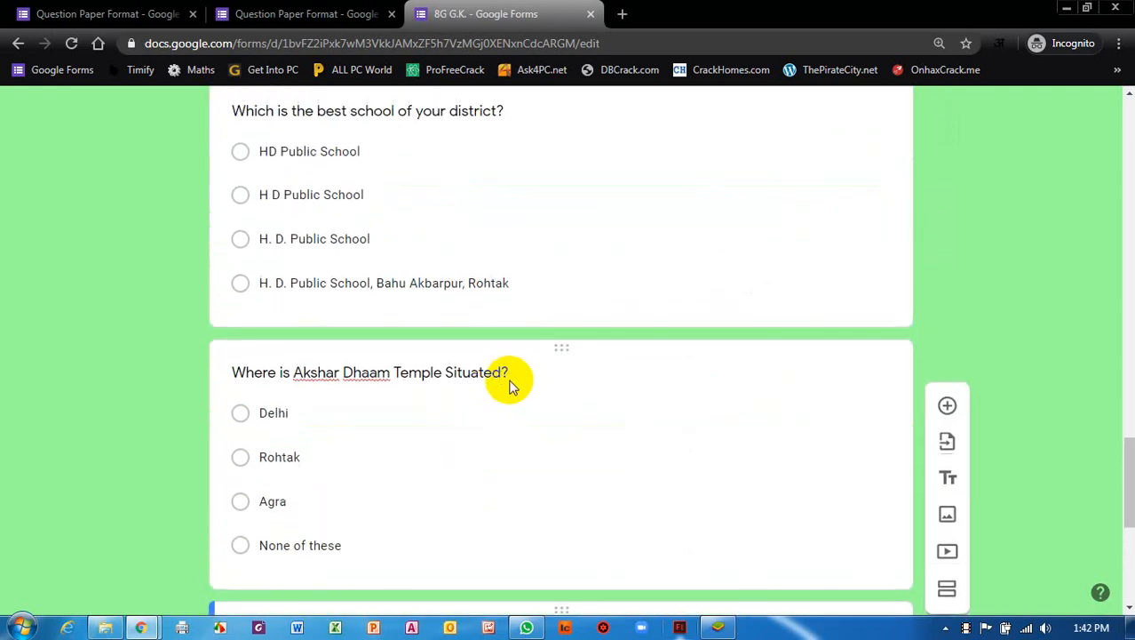
scroll(509, 381, "down", 4)
scroll(528, 374, "down", 1)
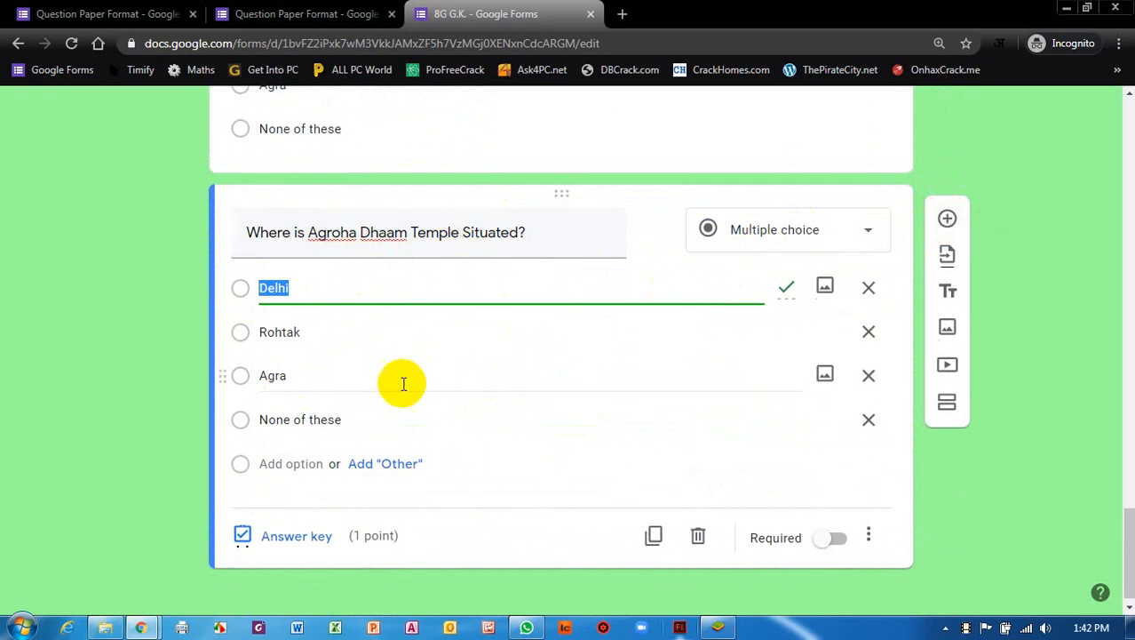
Step: Switch the Agroha question's correct answer from Delhi to None of these
left_click(298, 536)
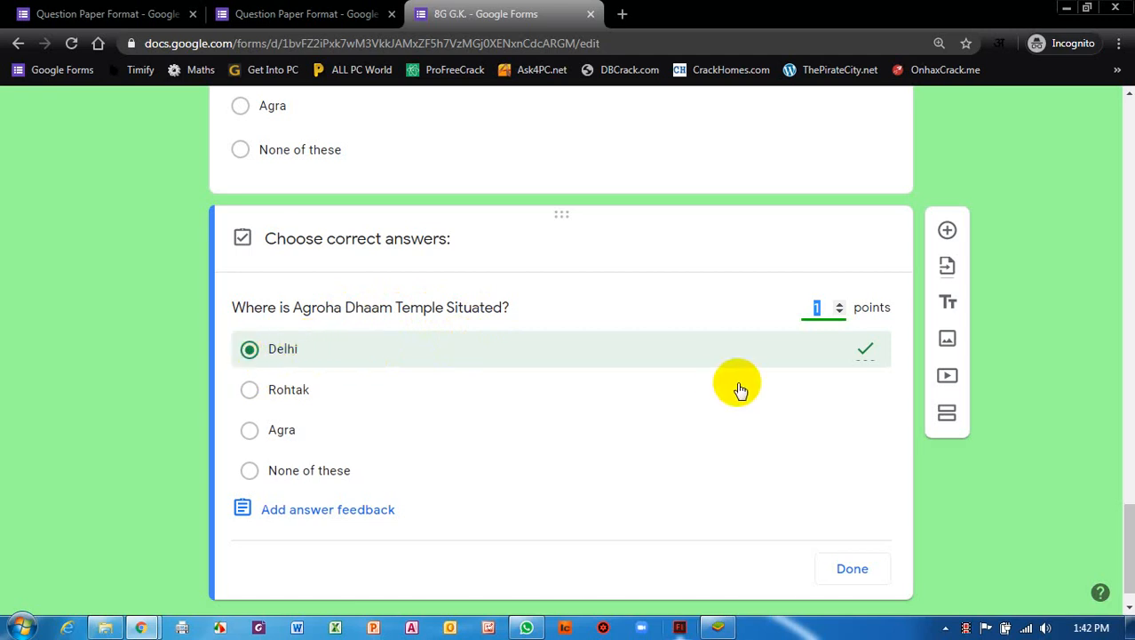
left_click(419, 357)
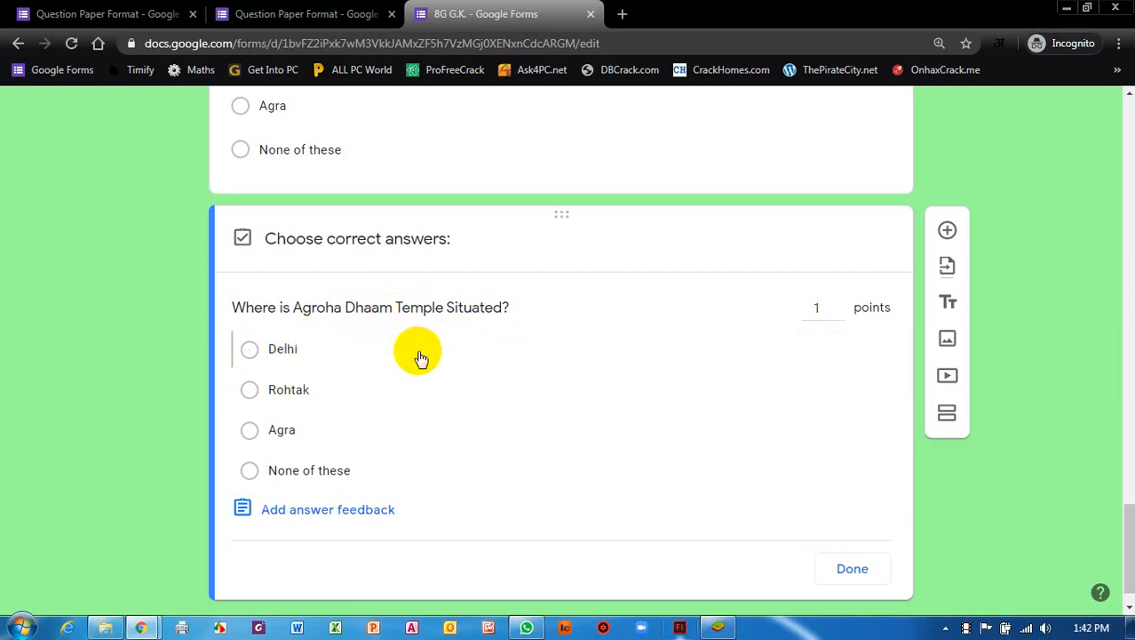
left_click(321, 473)
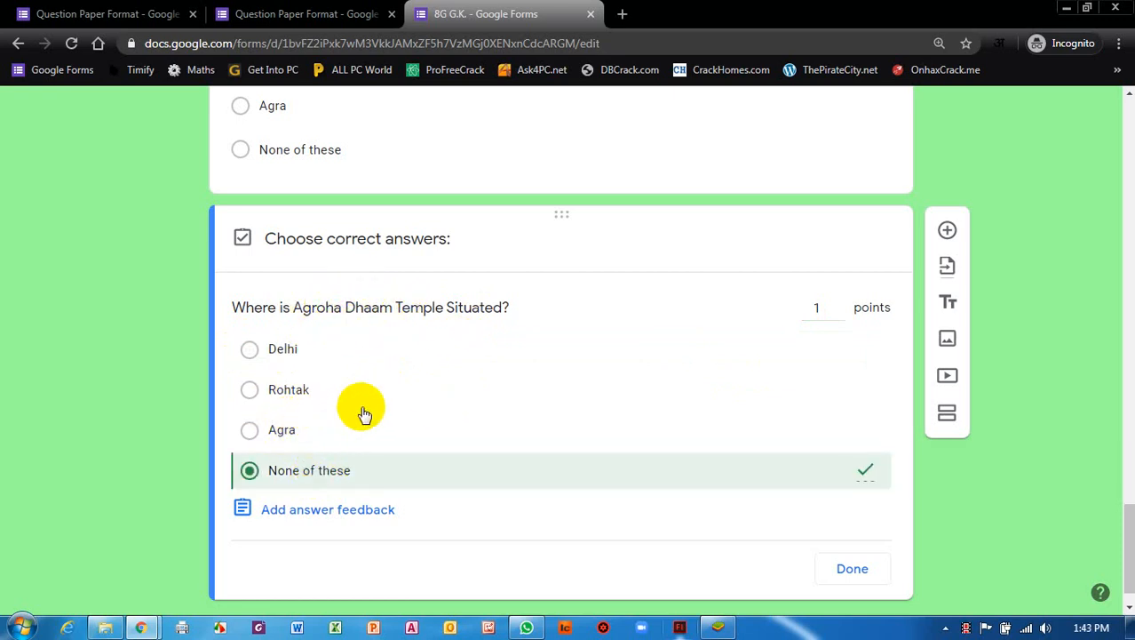
scroll(390, 407, "down", 1)
left_click(848, 523)
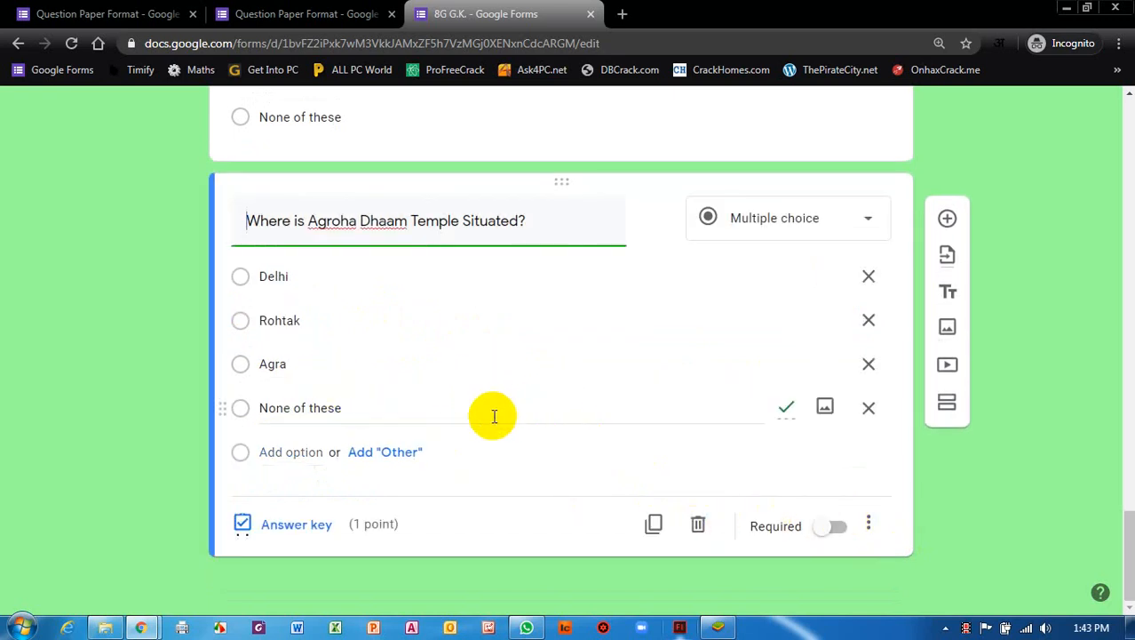
Step: Duplicate the Agroha question and retitle it 'Where is Taj Mahal Situated?'
left_click(654, 524)
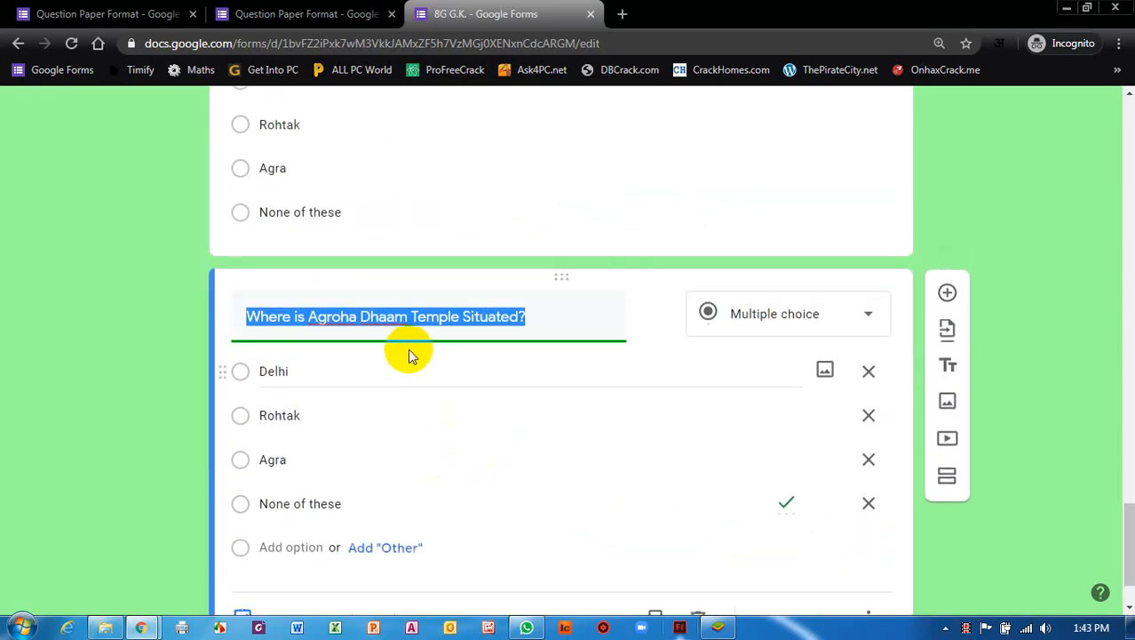
left_click(453, 317)
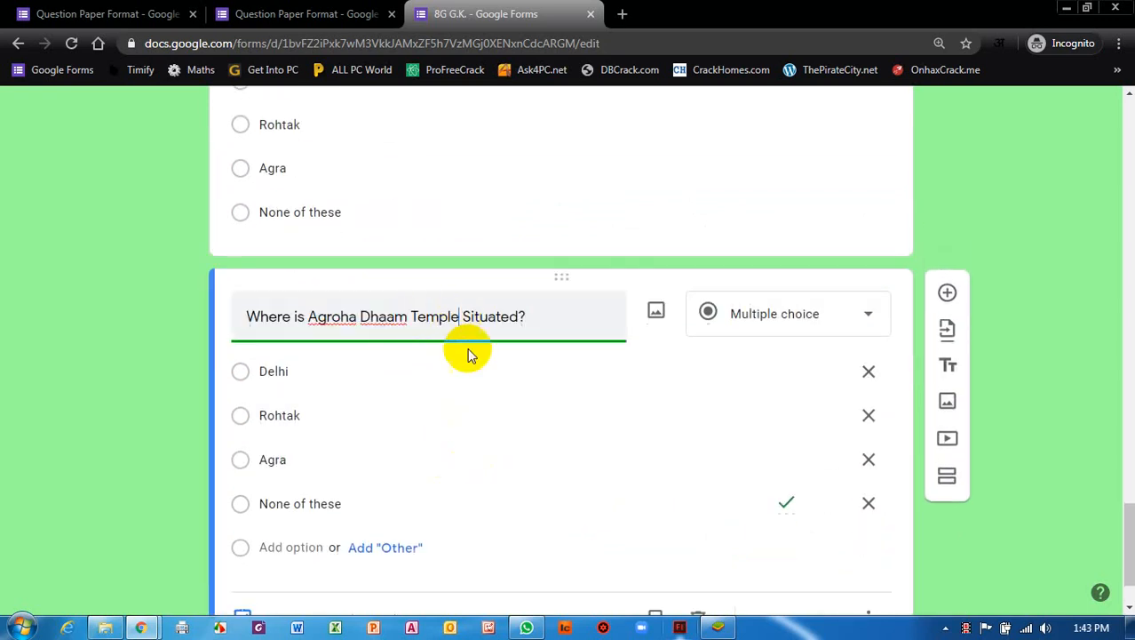
key("shift+Left")
key("shift+Left")
key("shift+Left")
key("shift+Left")
key("shift+Left")
key("shift+Left")
key("shift+Left")
key("shift+Left")
key("shift+Left")
key("shift+Left")
key("shift+Left")
key("shift+Left")
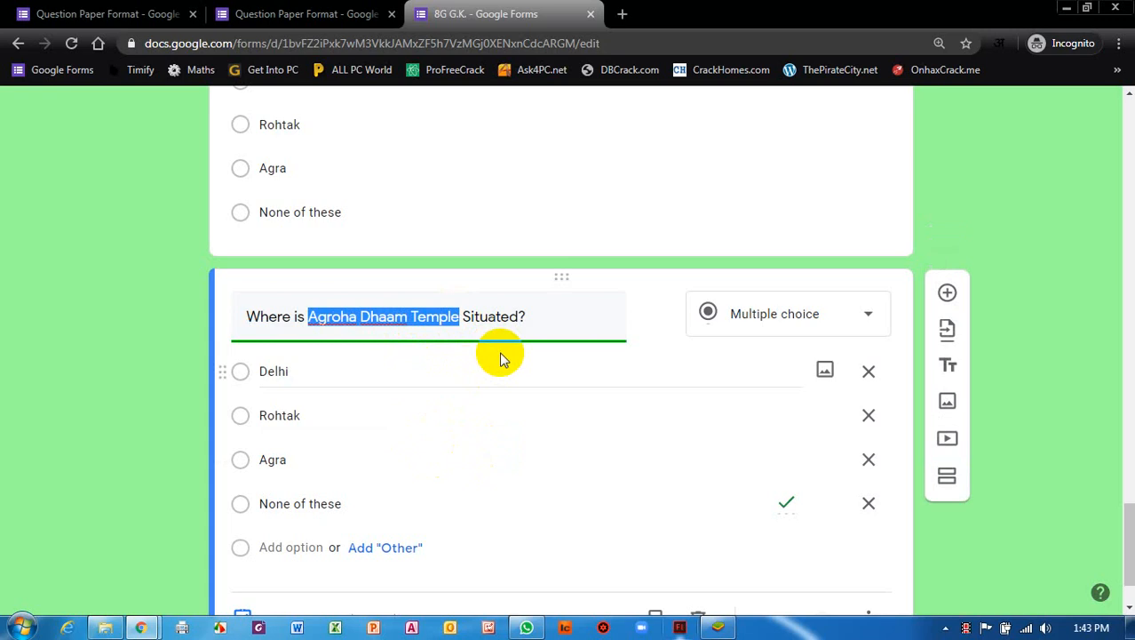
type("Taj Mah")
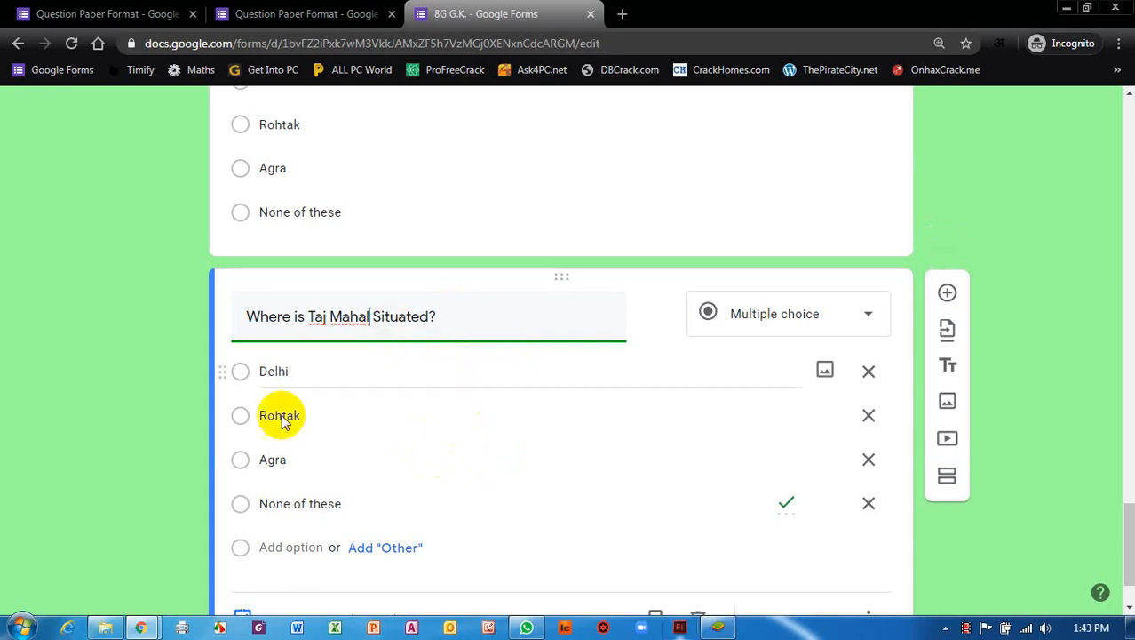
scroll(281, 391, "down", 1)
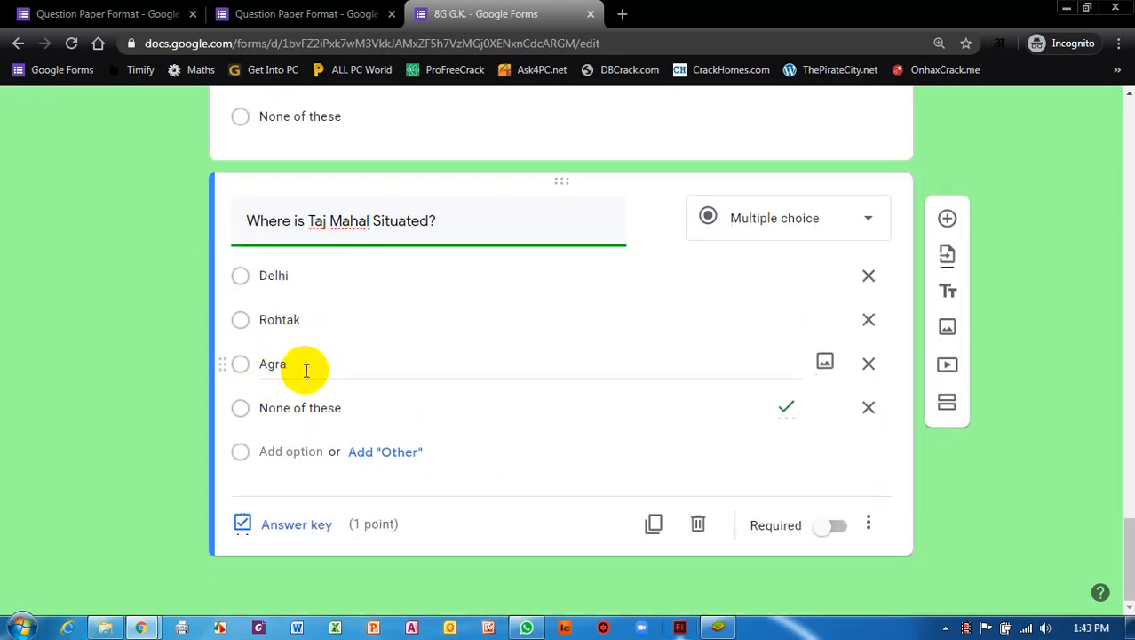
Step: Make Agra the only correct answer to the Taj Mahal question
left_click(296, 524)
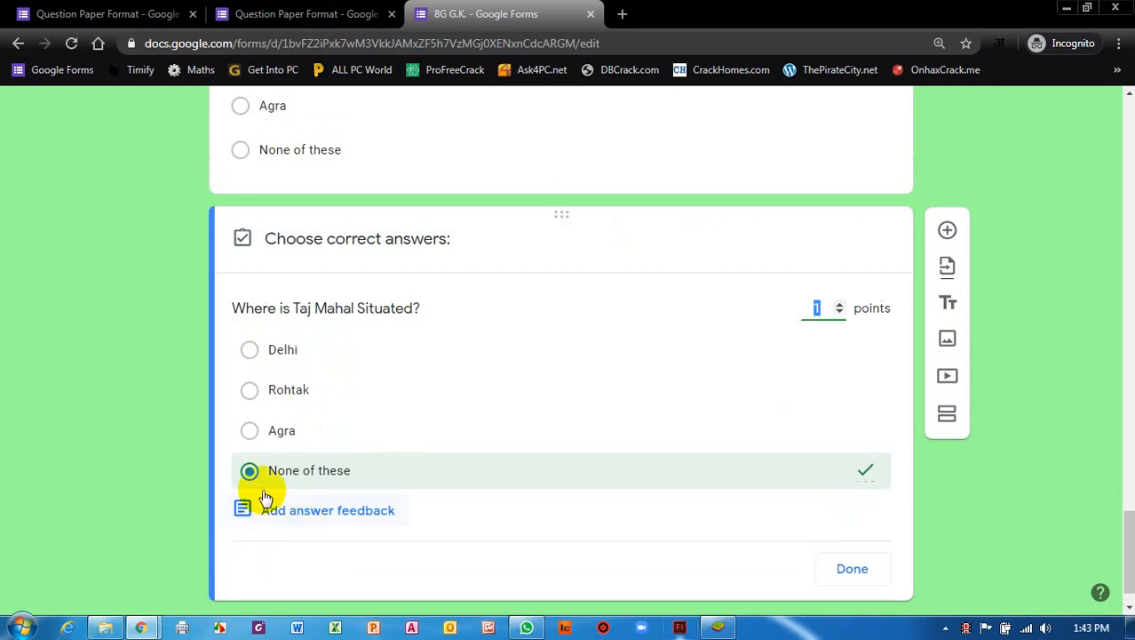
left_click(283, 432)
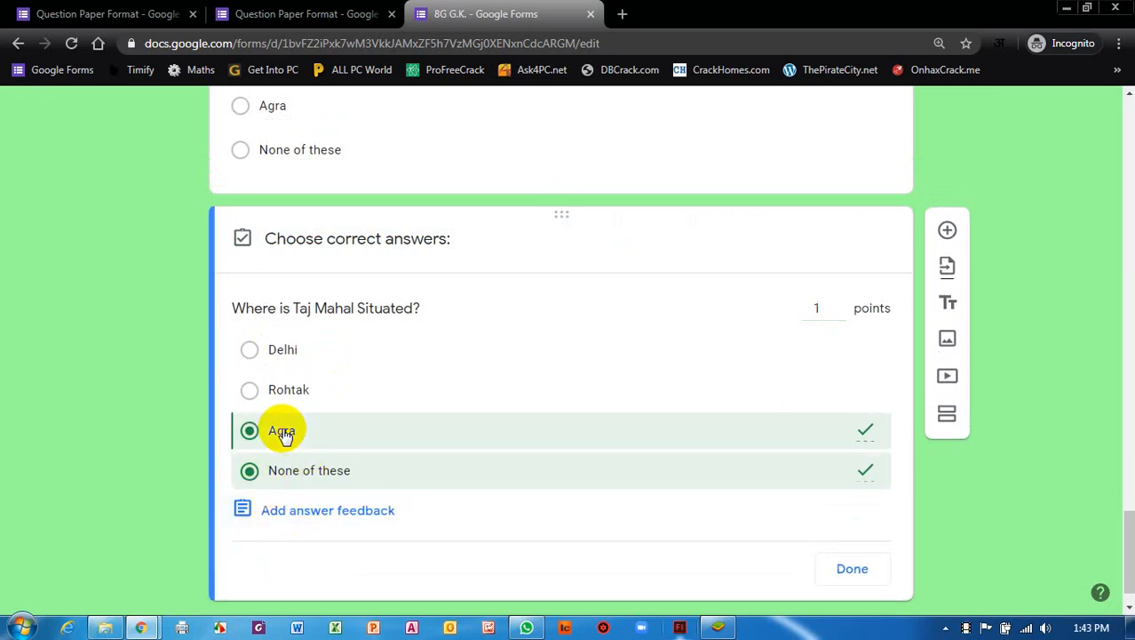
left_click(328, 482)
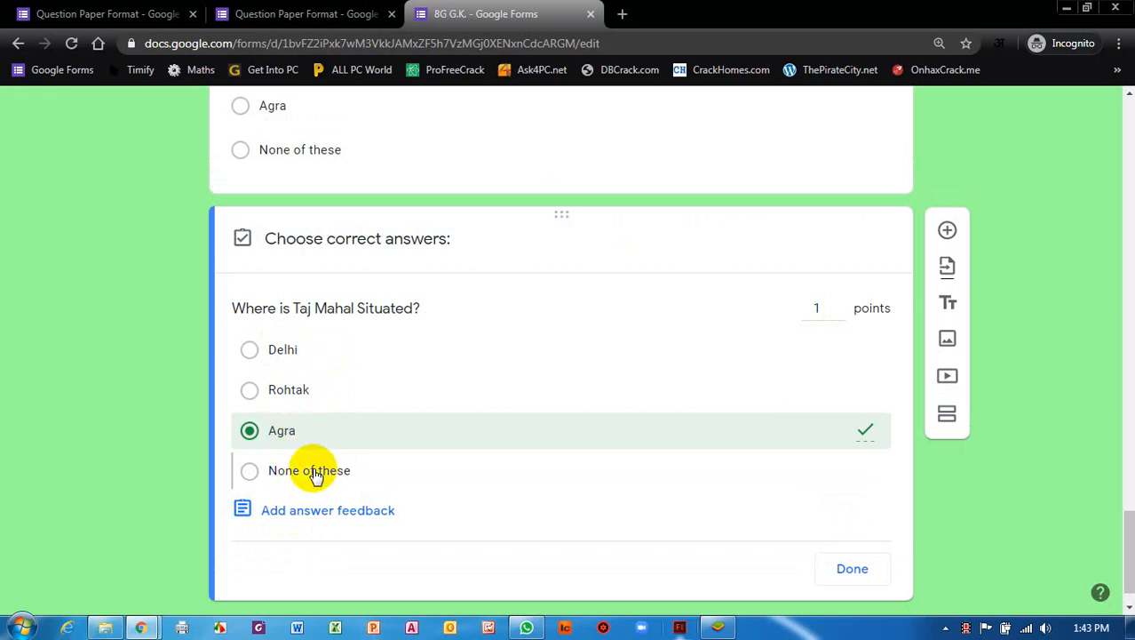
left_click(306, 396)
left_click(319, 356)
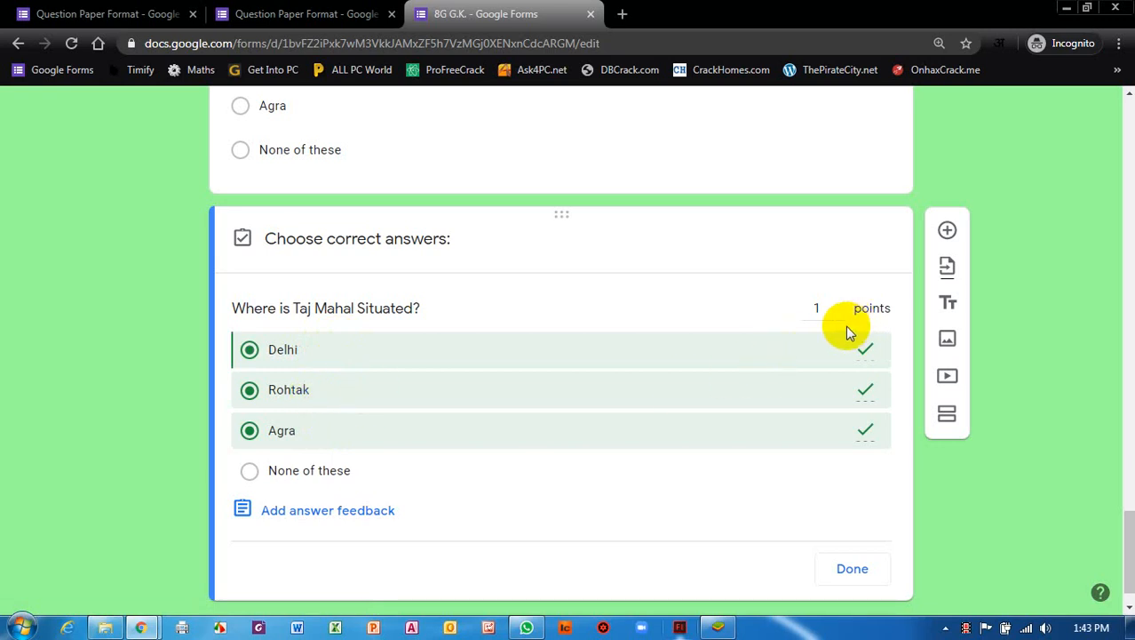
left_click(289, 352)
left_click(318, 391)
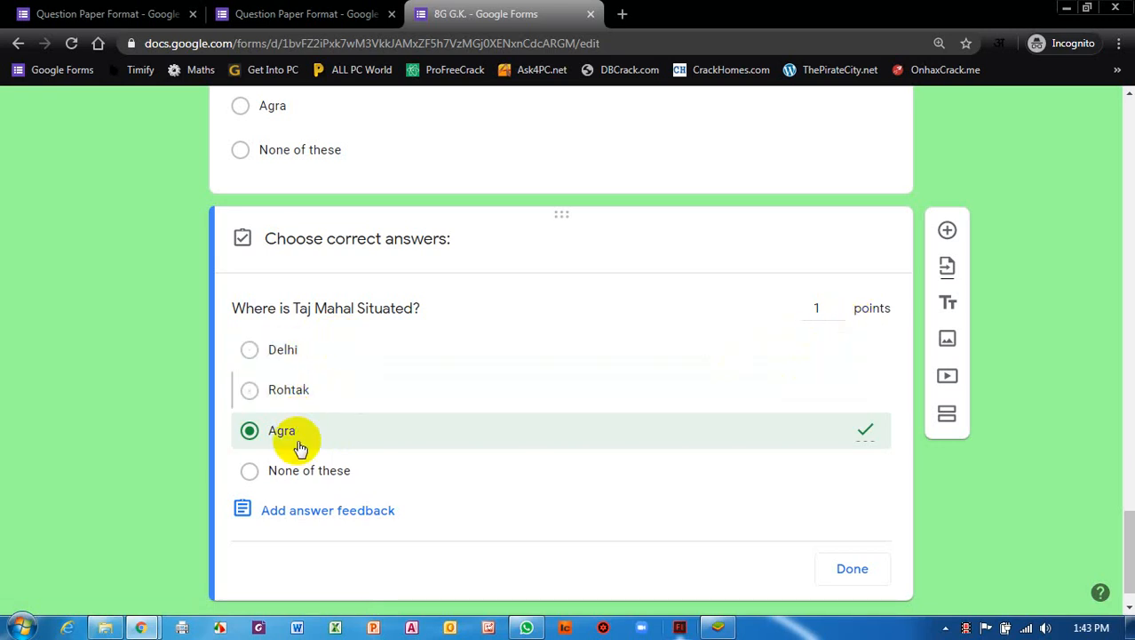
Step: Duplicate the Taj Mahal question and retitle the copy 'Where is Indira Lake Situated?'
left_click(844, 571)
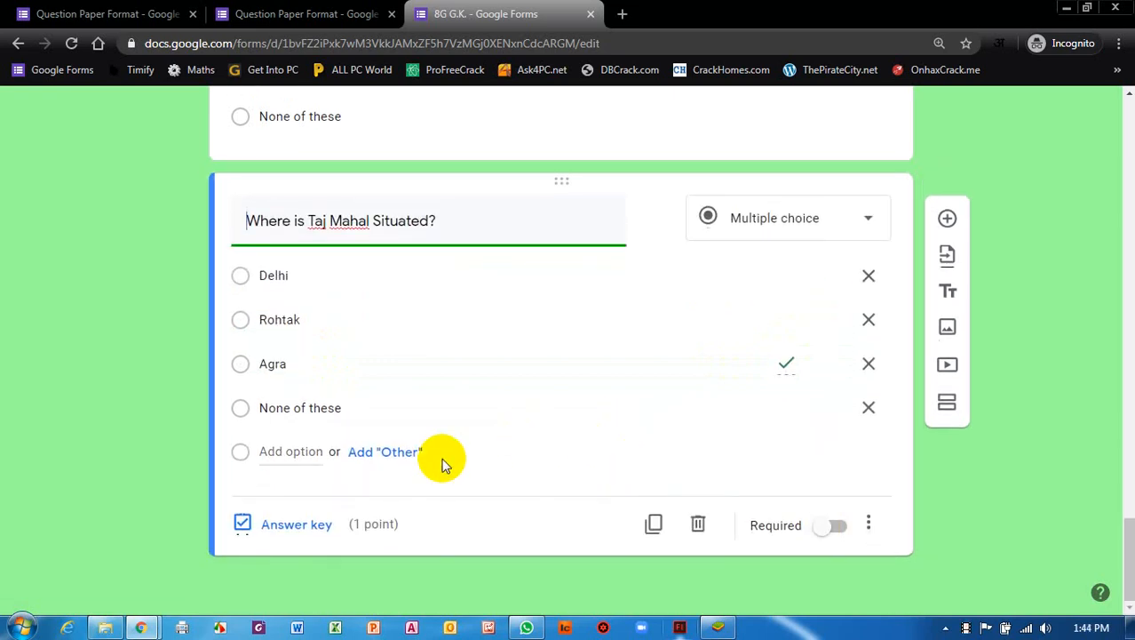
left_click(654, 524)
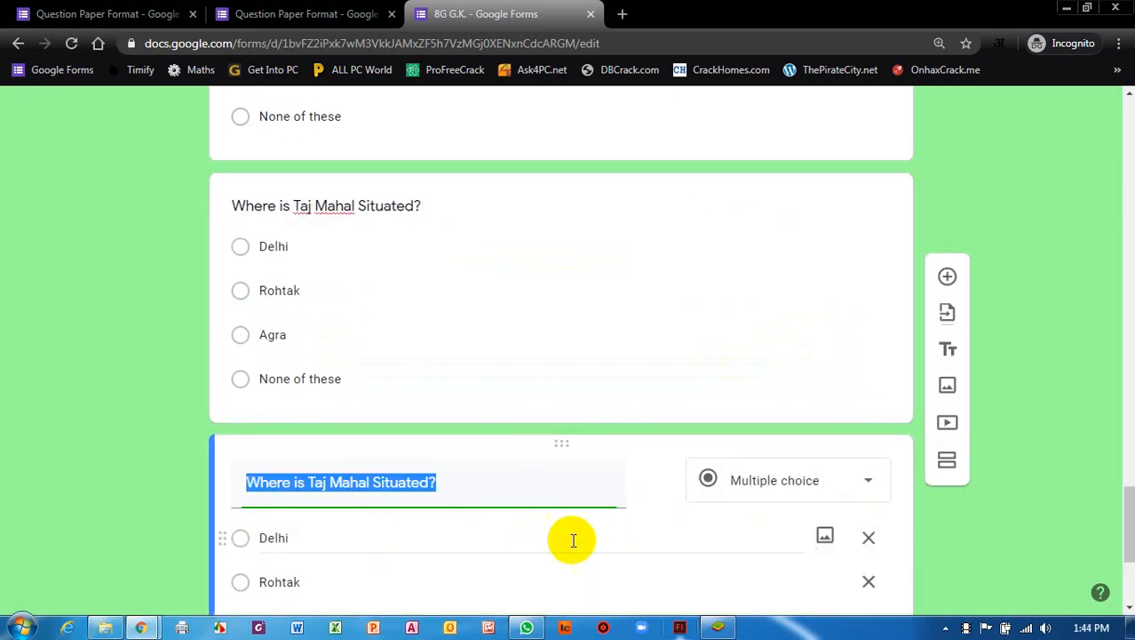
left_click(372, 485)
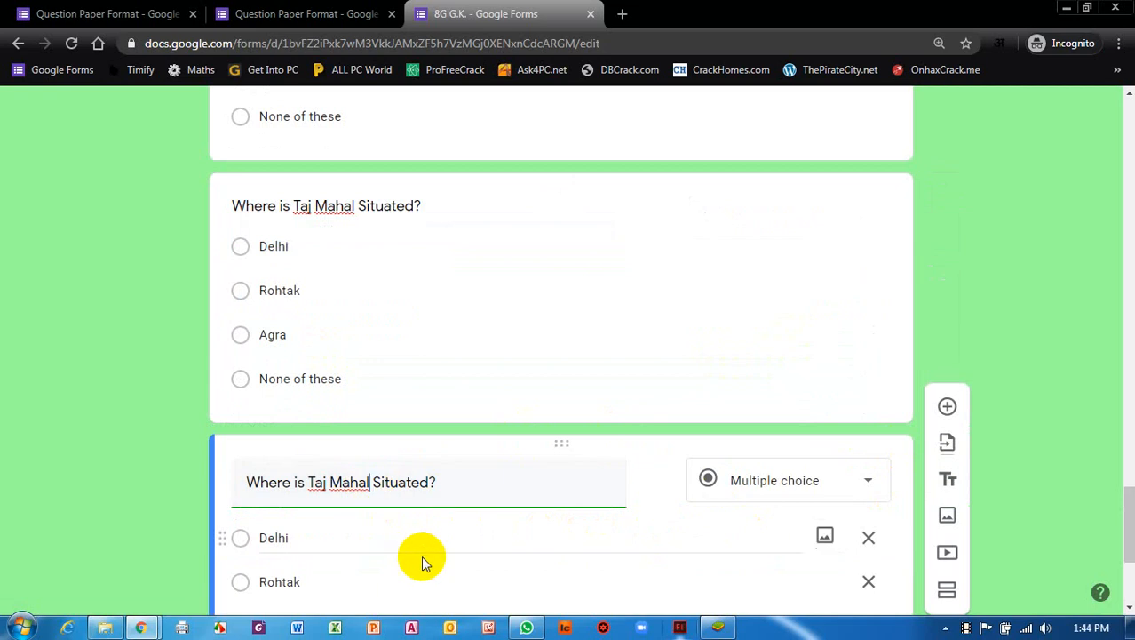
key("ctrl+shift+Left")
key("ctrl+shift+Left")
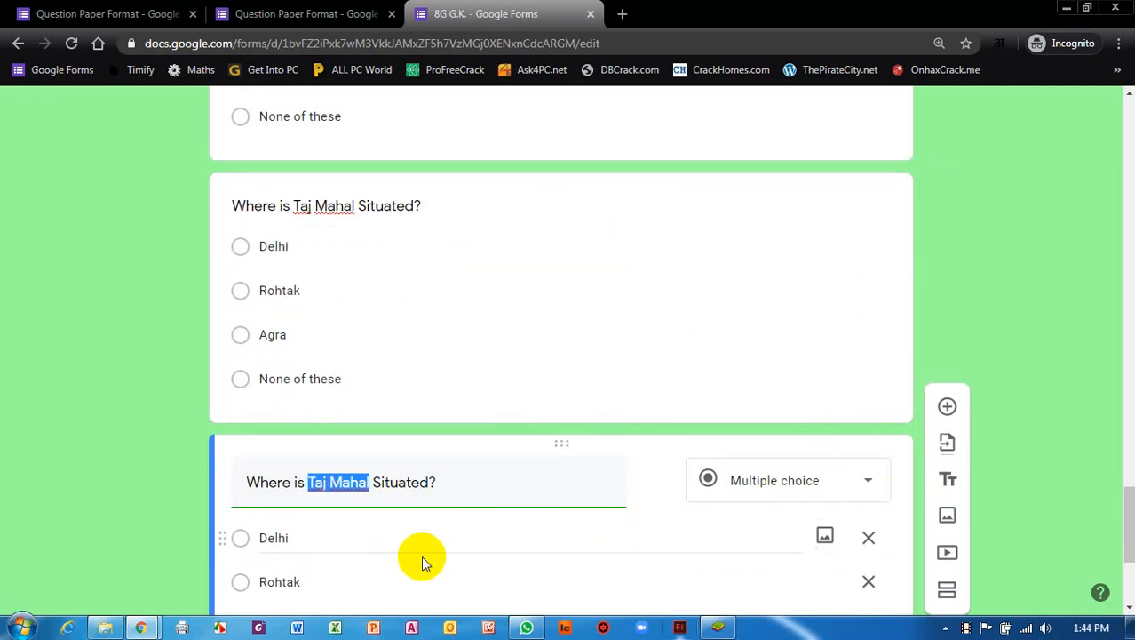
type("Indira ")
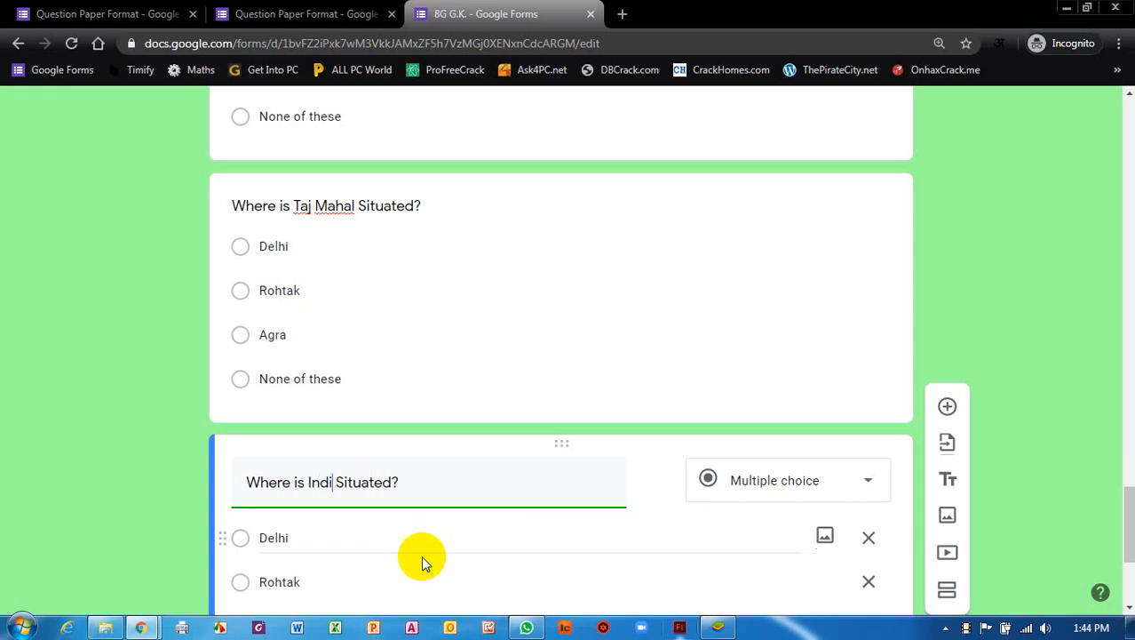
type("Lake")
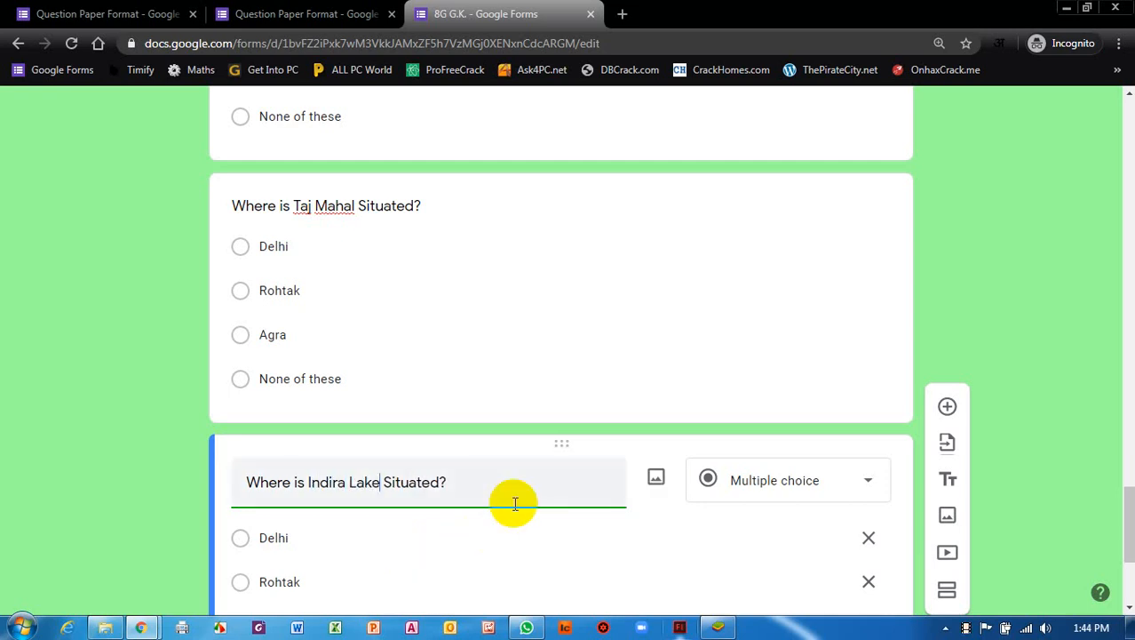
Step: Make Rohtak the correct answer to the Indira Lake question
scroll(393, 521, "down", 3)
left_click(318, 536)
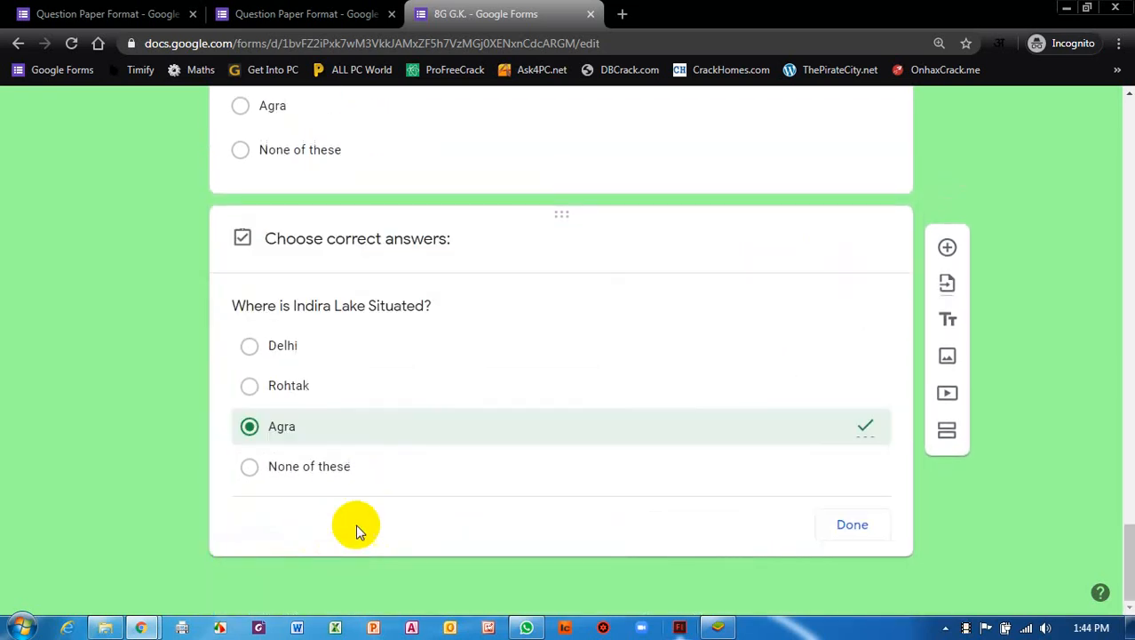
left_click(293, 391)
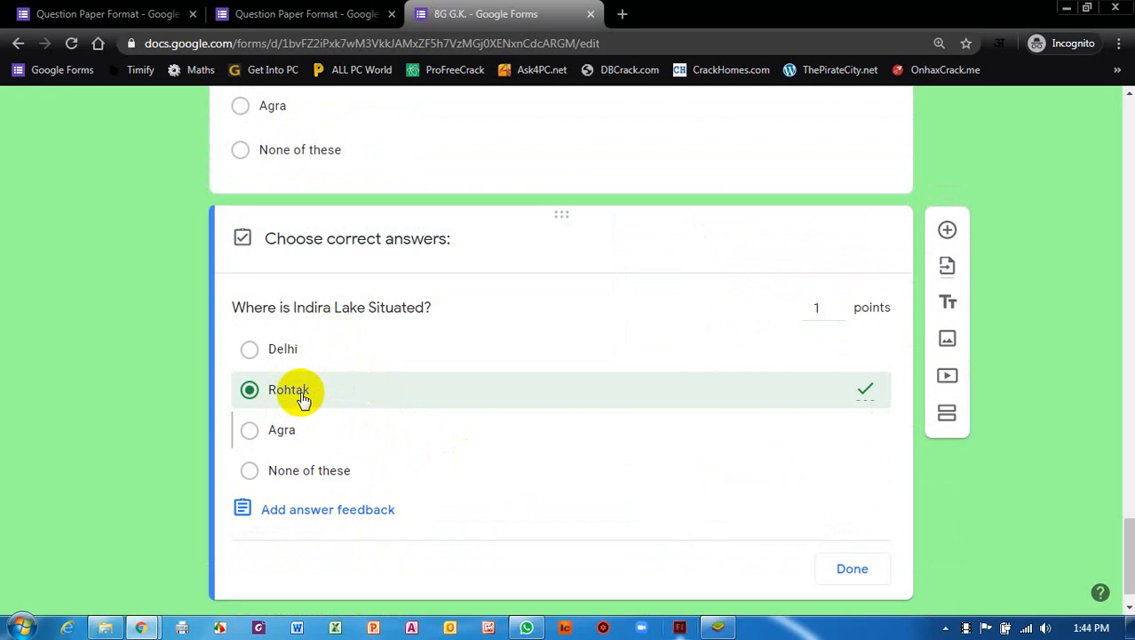
left_click(849, 567)
scroll(725, 513, "up", 2)
scroll(638, 391, "up", 5)
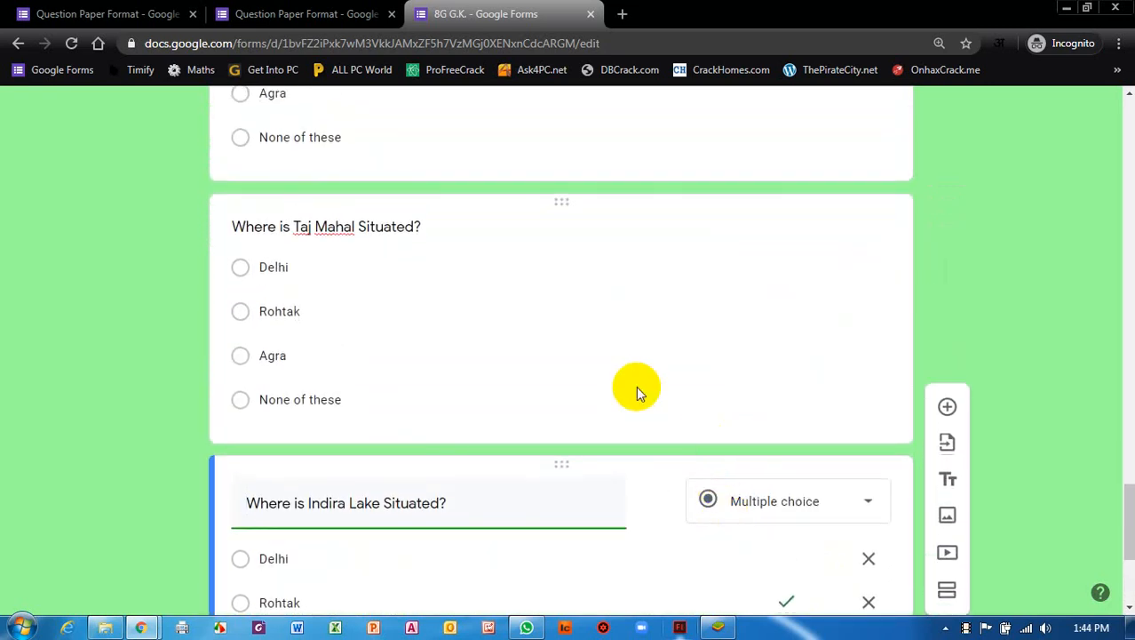
scroll(628, 403, "down", 6)
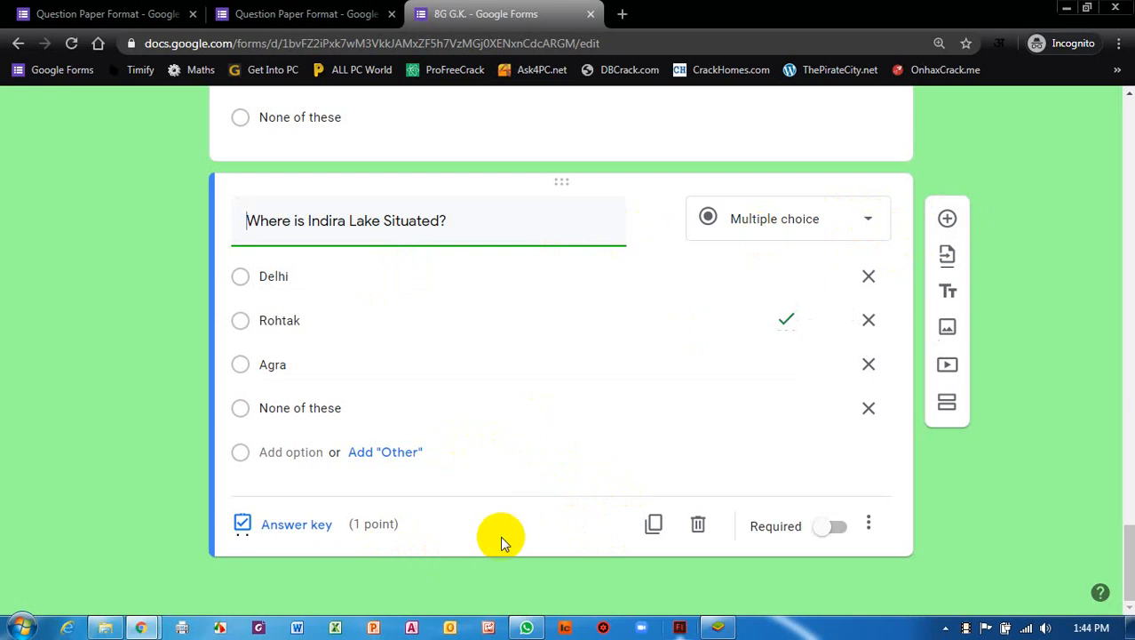
Step: Scroll down through the quiz questions to check them, then back up to the school header
scroll(365, 293, "up", 5)
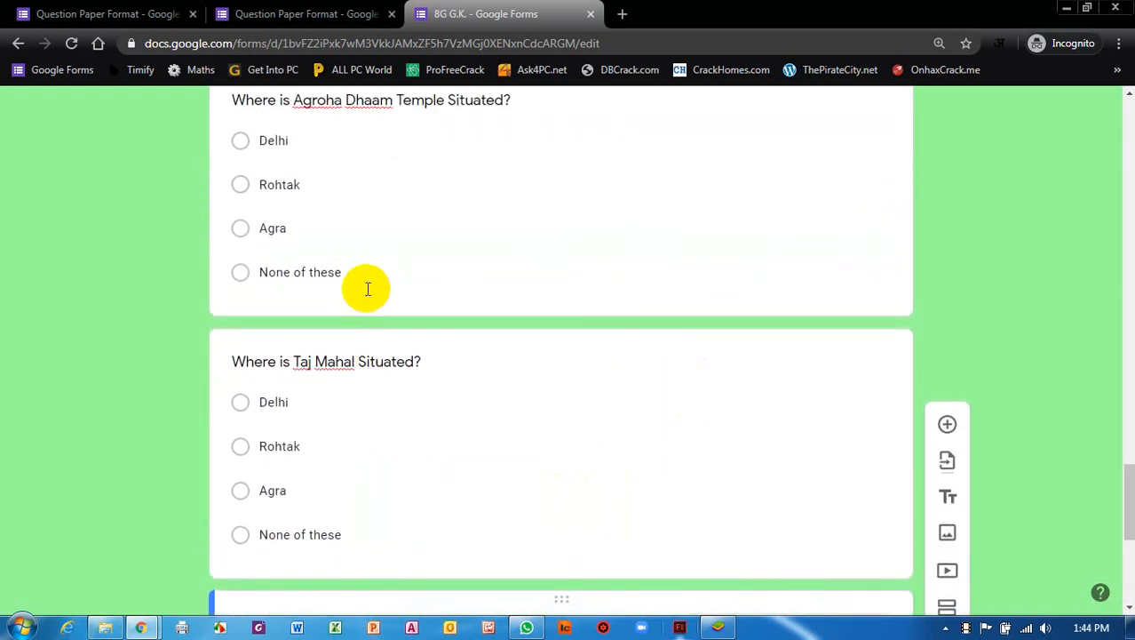
scroll(368, 288, "up", 5)
scroll(368, 286, "down", 9)
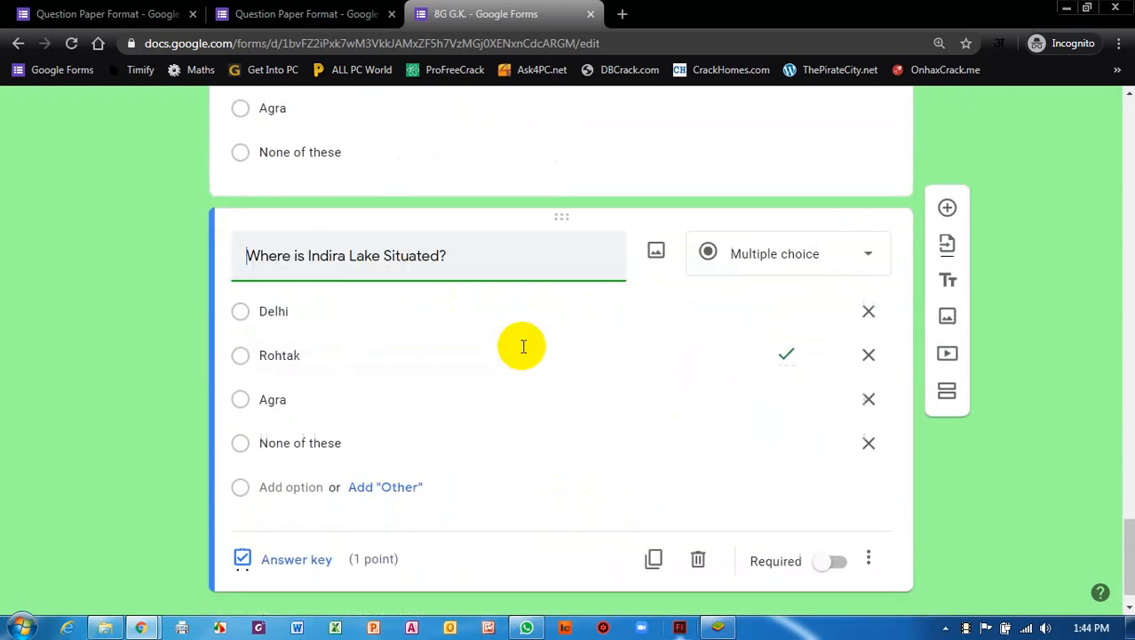
scroll(523, 346, "down", 1)
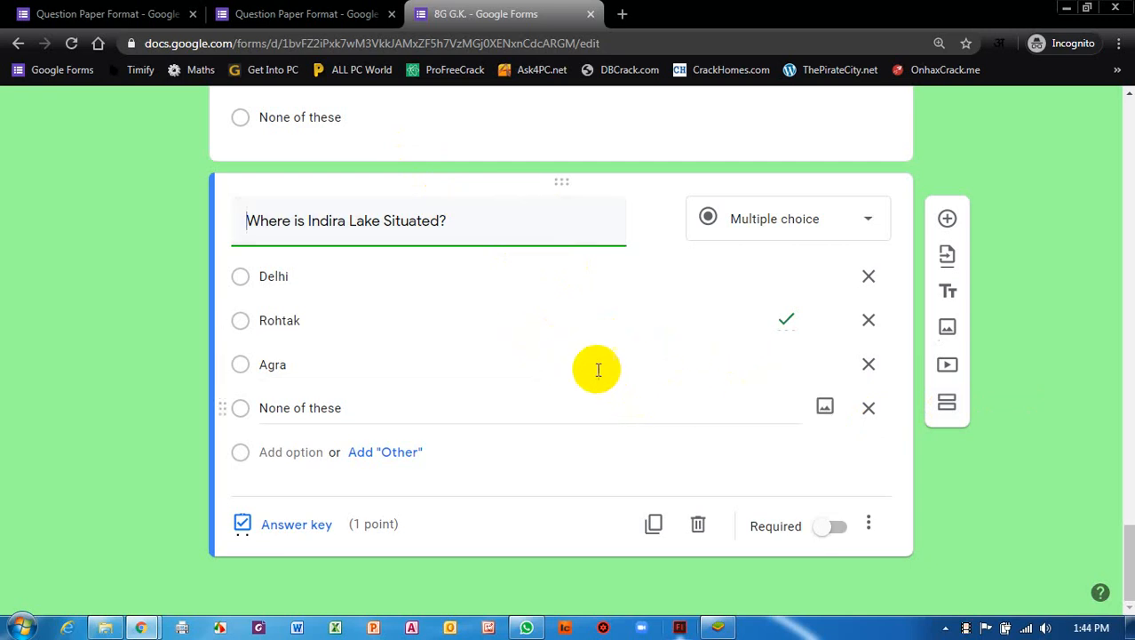
scroll(345, 283, "up", 9)
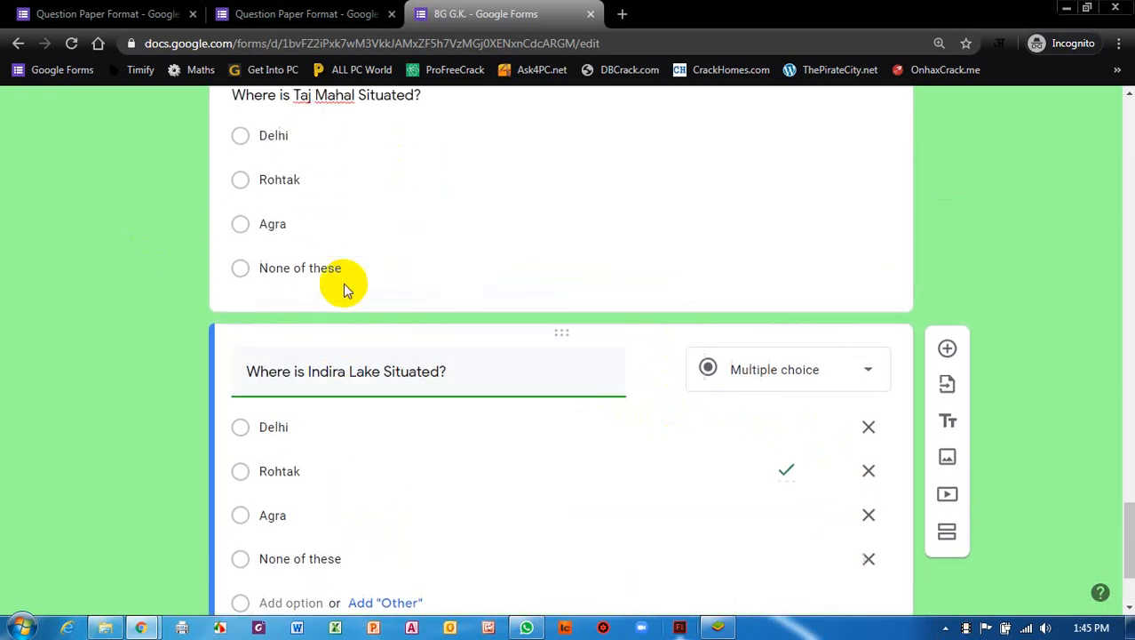
scroll(1008, 557, "down", 6)
scroll(1008, 558, "down", 3)
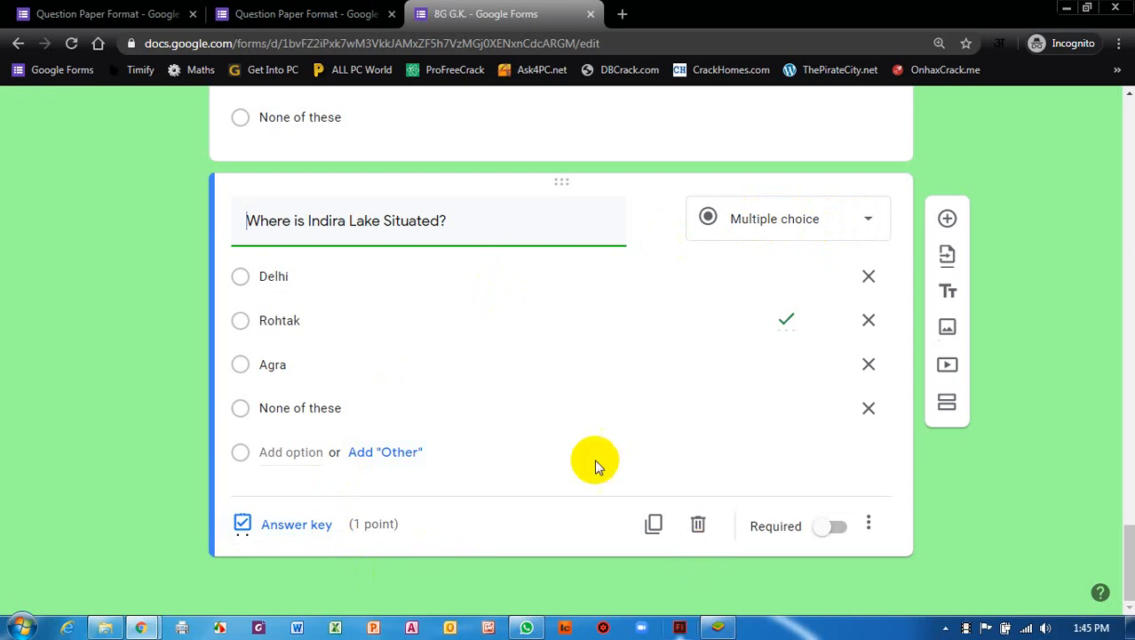
scroll(657, 436, "up", 7)
scroll(660, 436, "up", 20)
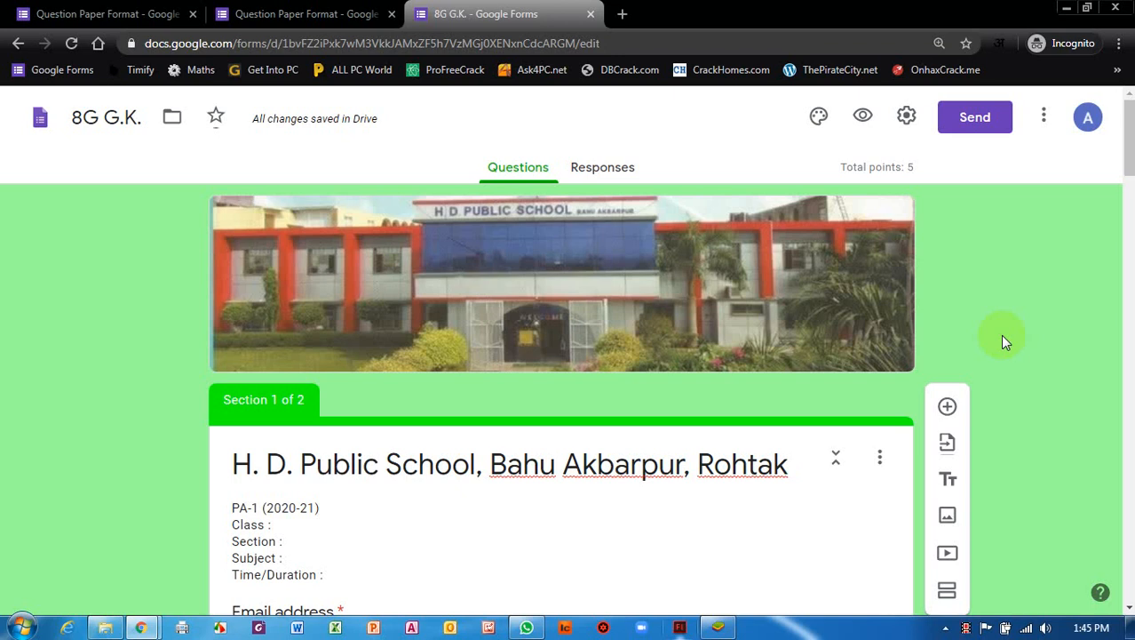
Step: Open the Add-ons marketplace from the form's More menu
left_click(890, 284)
left_click(821, 295)
left_click(1047, 117)
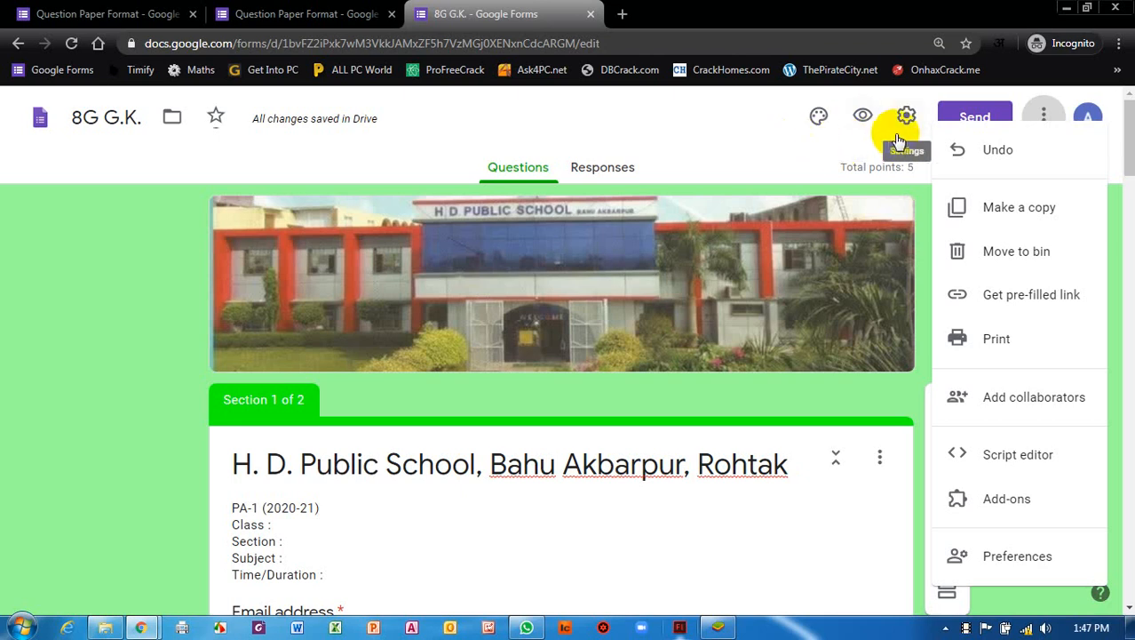
left_click(1014, 503)
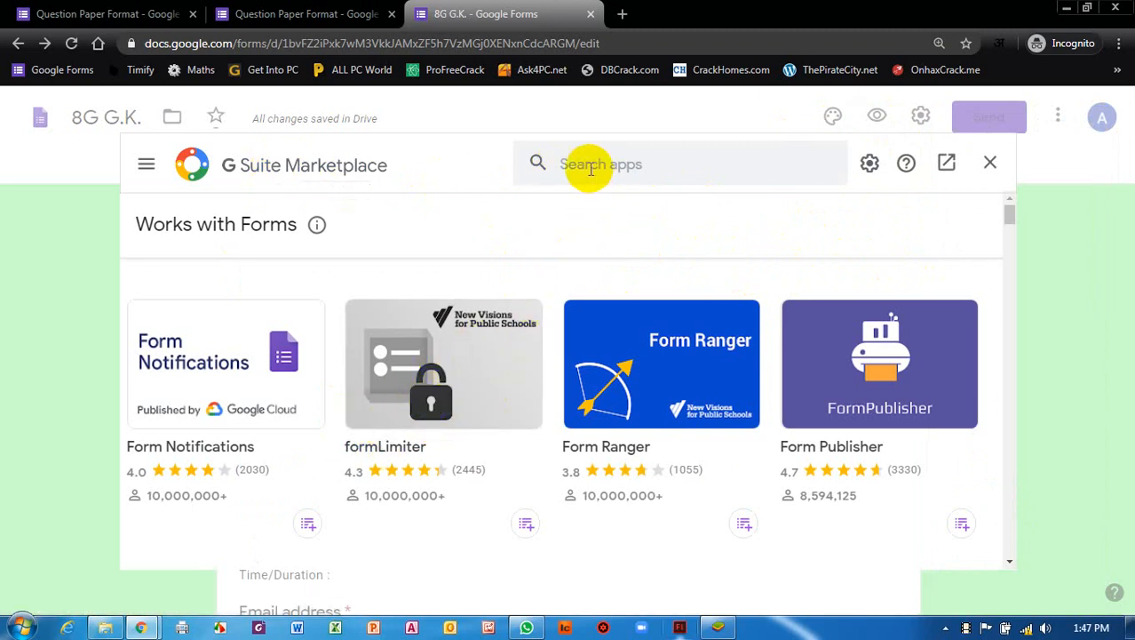
Step: Open formLimiter in the Marketplace and start installing it
left_click(460, 366)
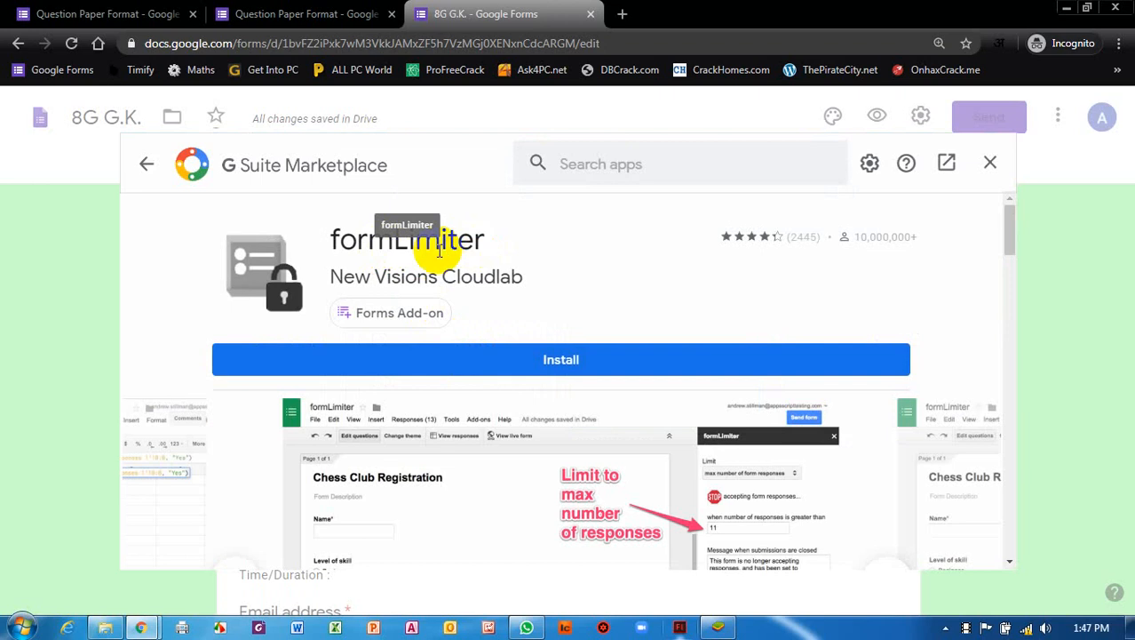
left_click(572, 371)
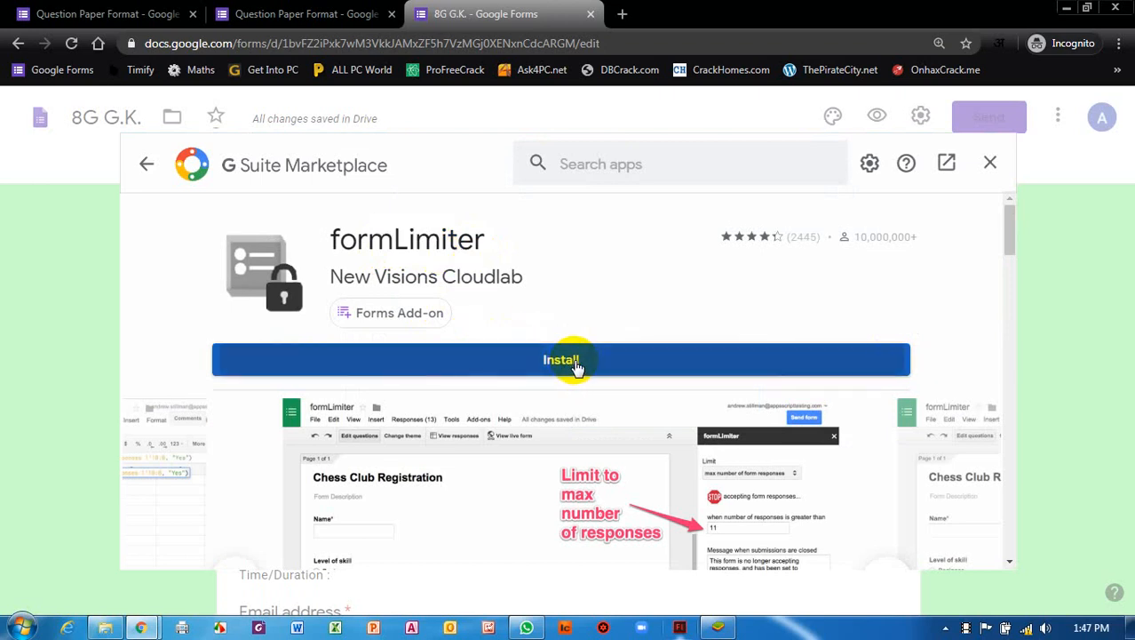
left_click(685, 459)
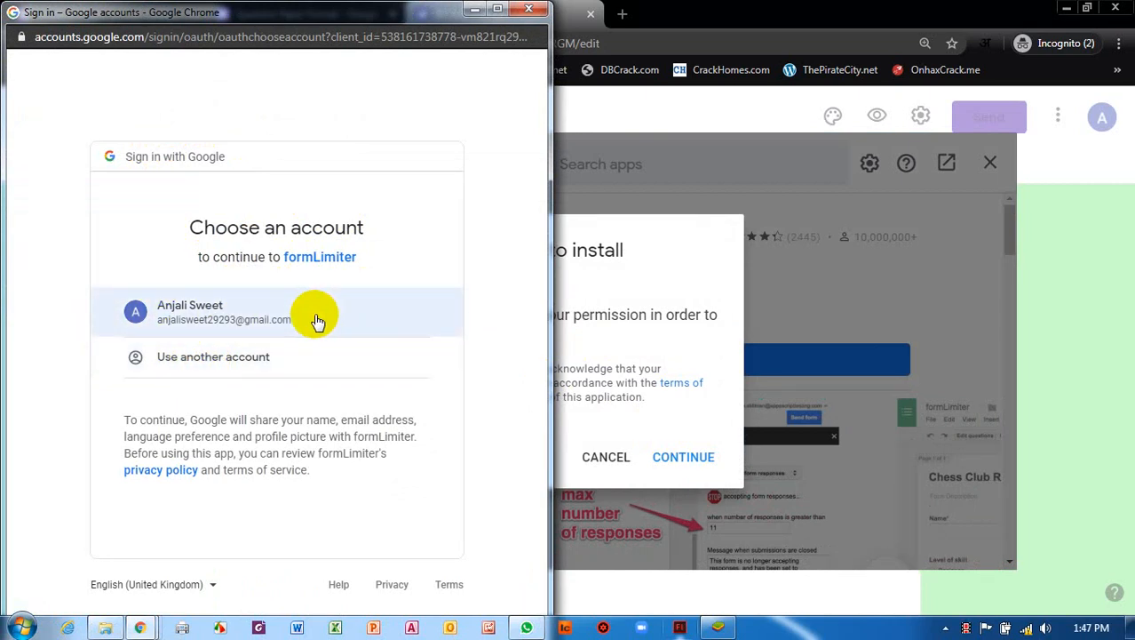
Step: Sign in with the existing Google account and allow formLimiter access to it
left_click(261, 322)
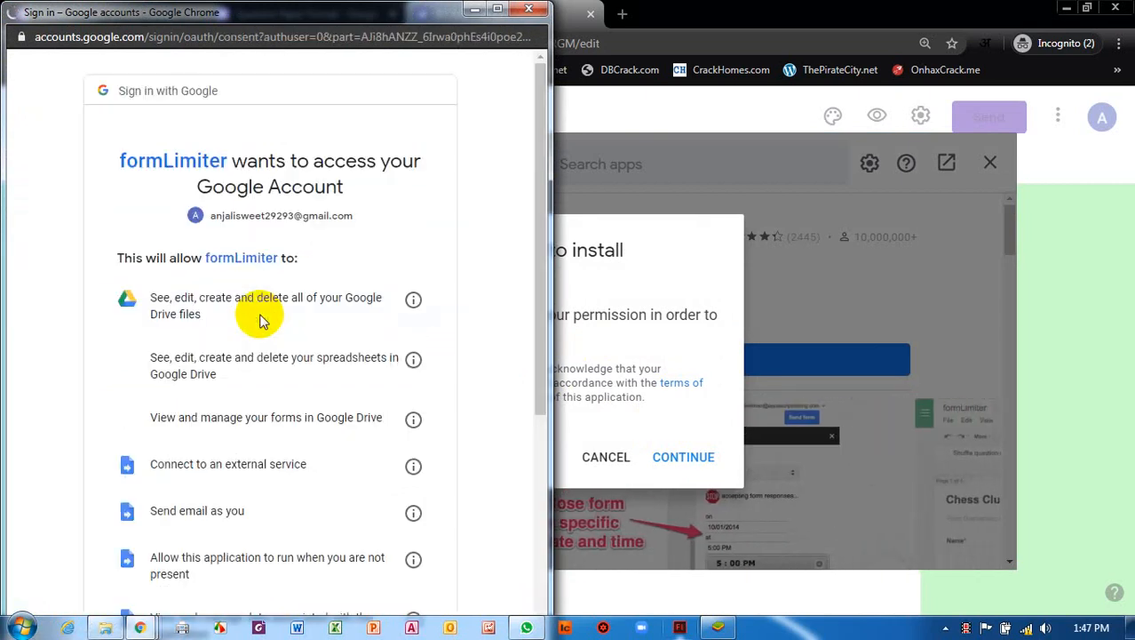
scroll(332, 292, "down", 4)
scroll(337, 287, "up", 4)
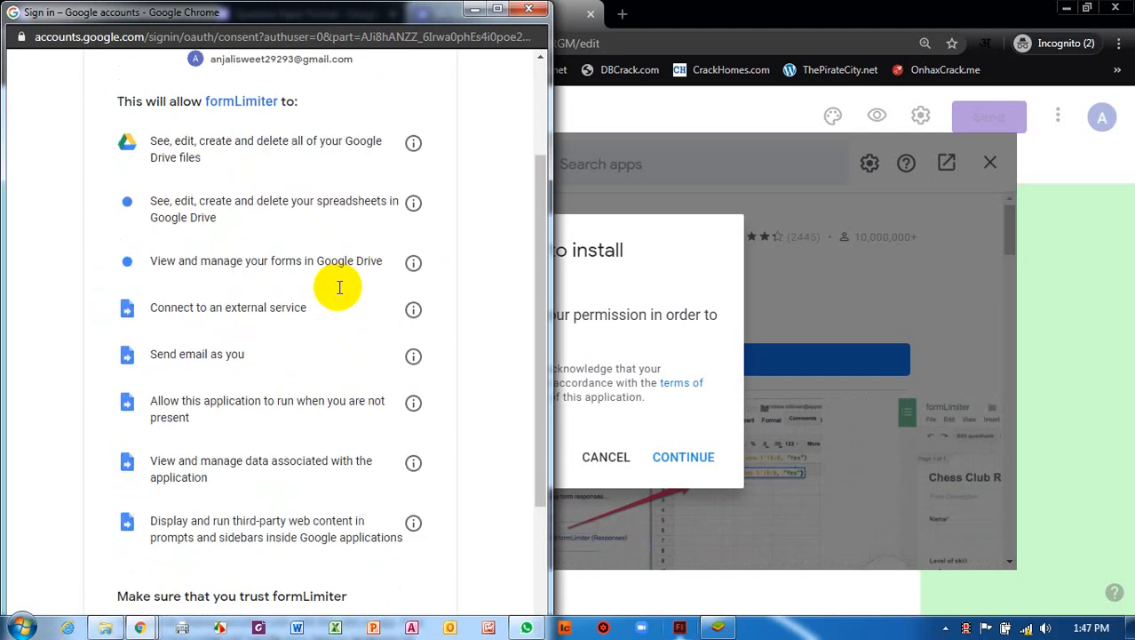
scroll(300, 325, "down", 4)
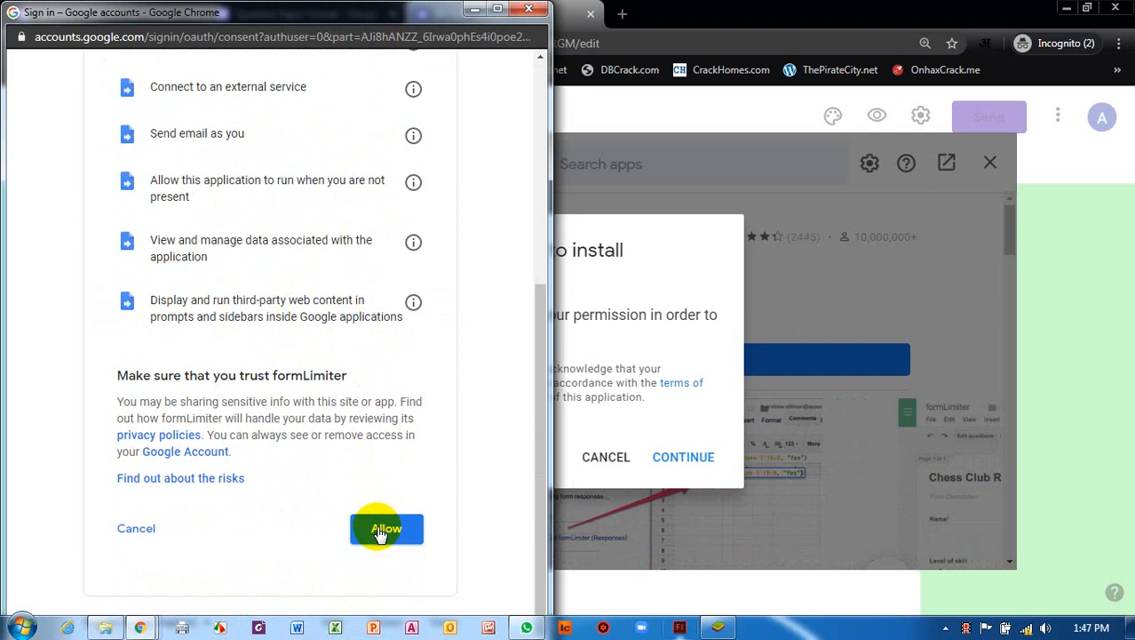
left_click(394, 530)
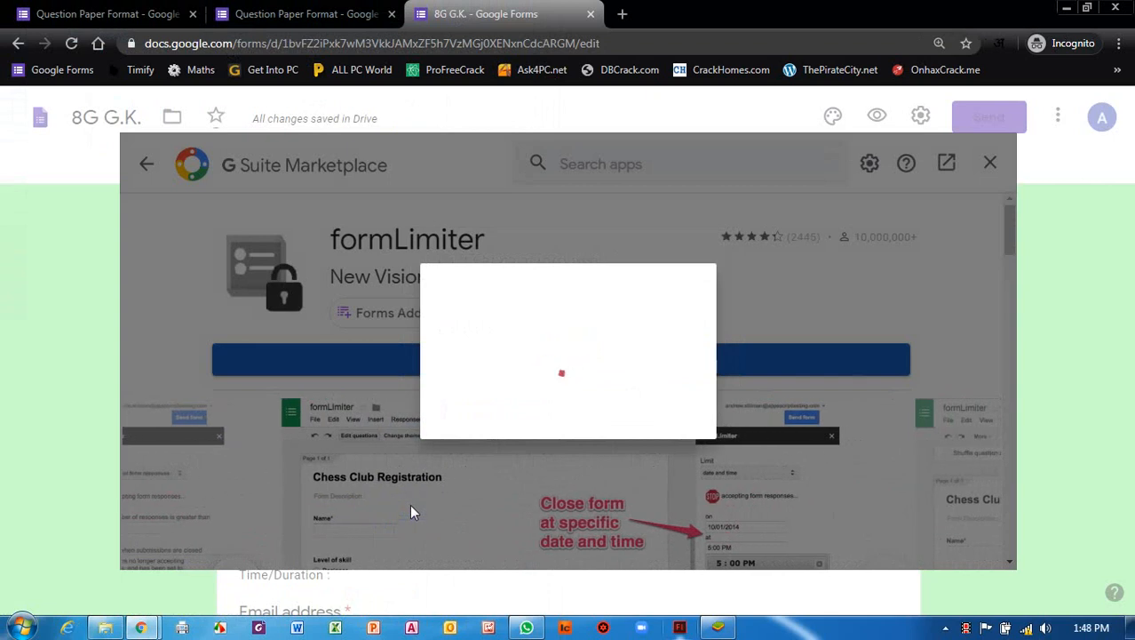
left_click(494, 377)
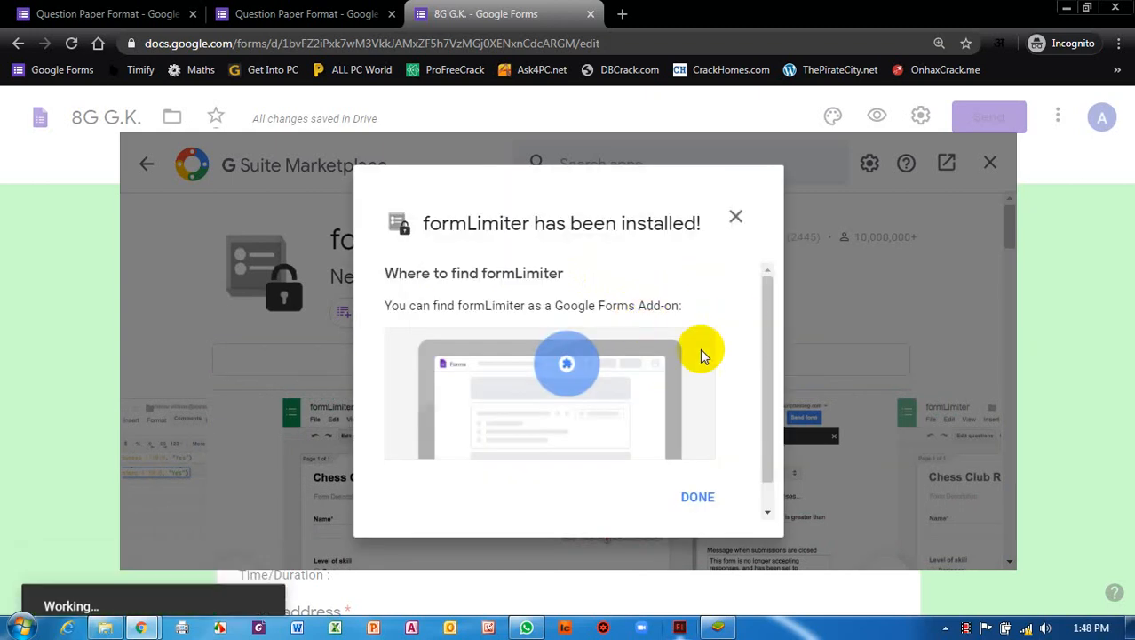
Step: Switch formLimiter's limit type to date and time with a closing date of 05/25/2020
left_click(698, 499)
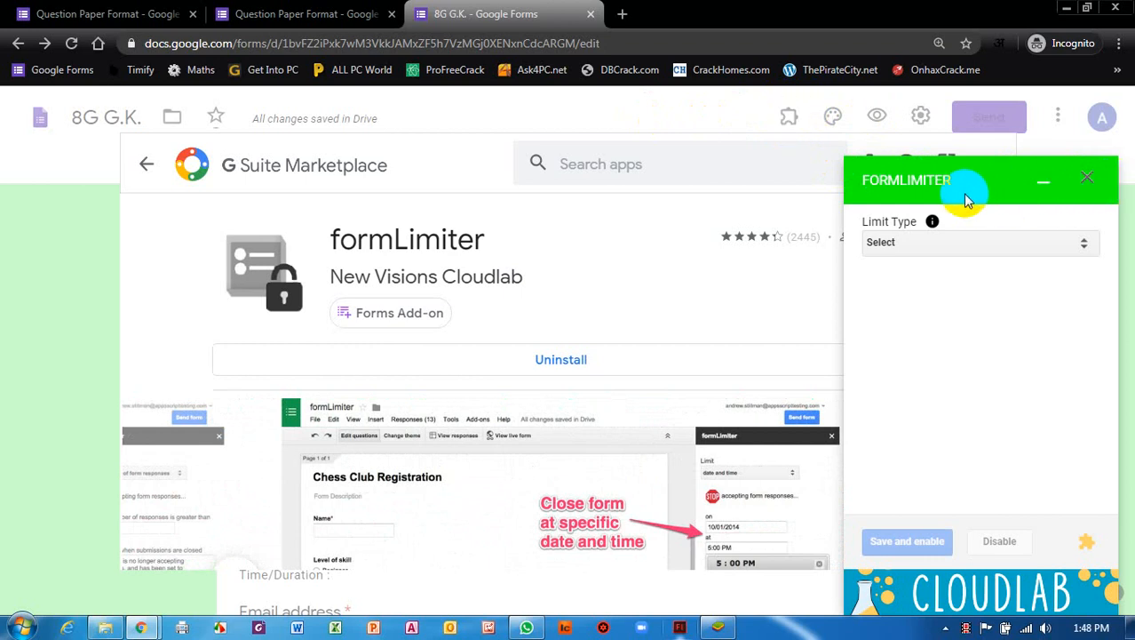
left_click(915, 250)
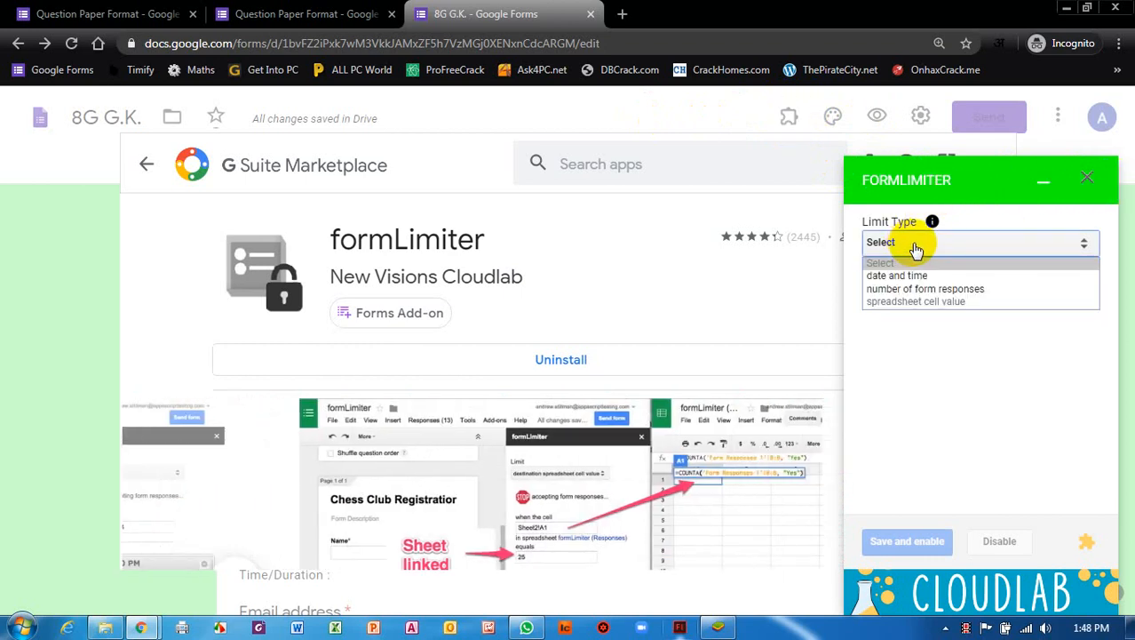
left_click(916, 277)
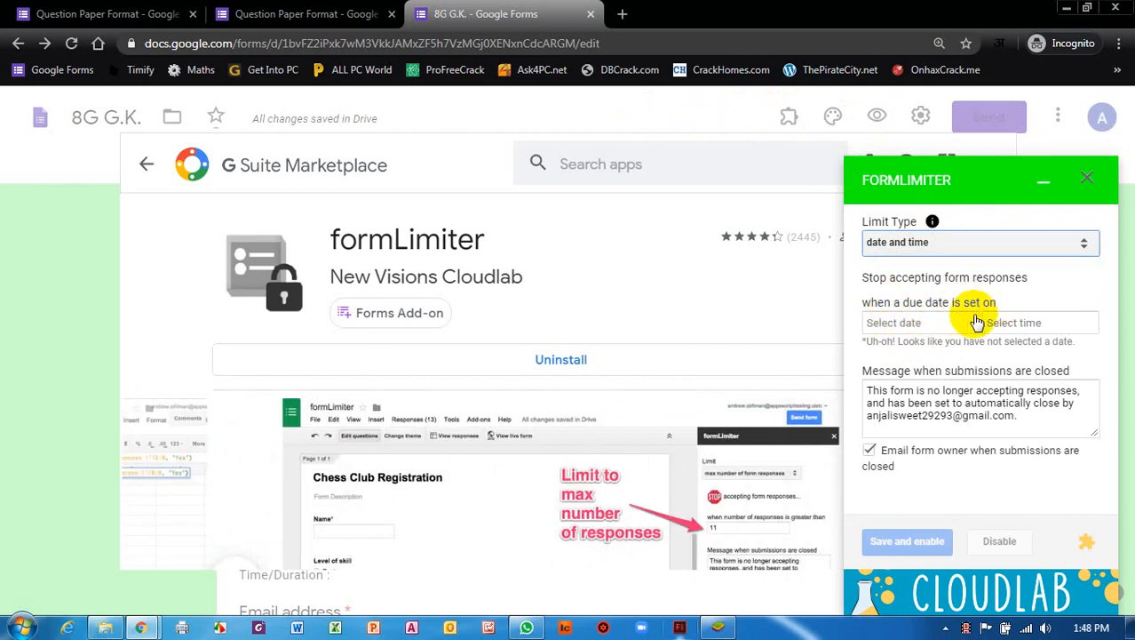
left_click(933, 324)
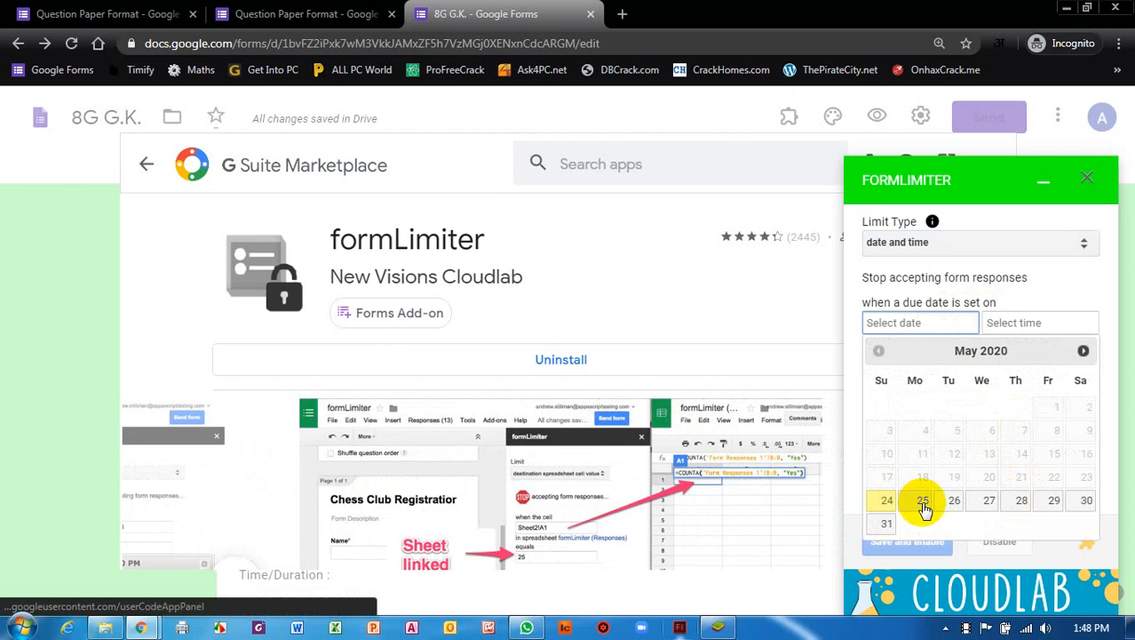
left_click(924, 505)
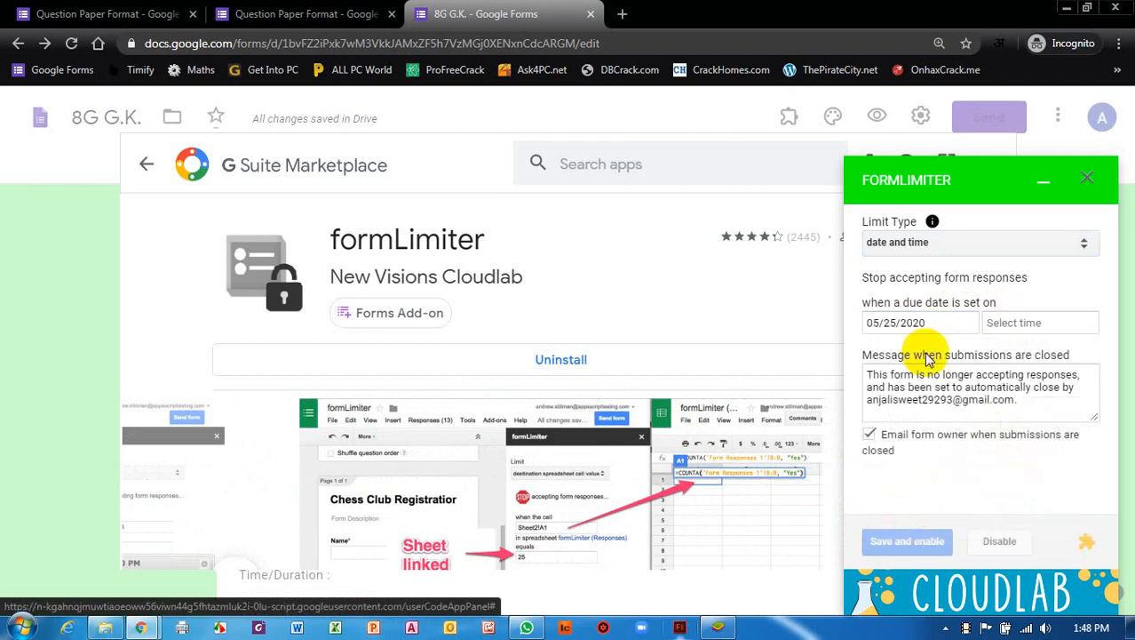
Step: Set the closing time to 5:00 PM, then save and enable the limit
left_click(1022, 325)
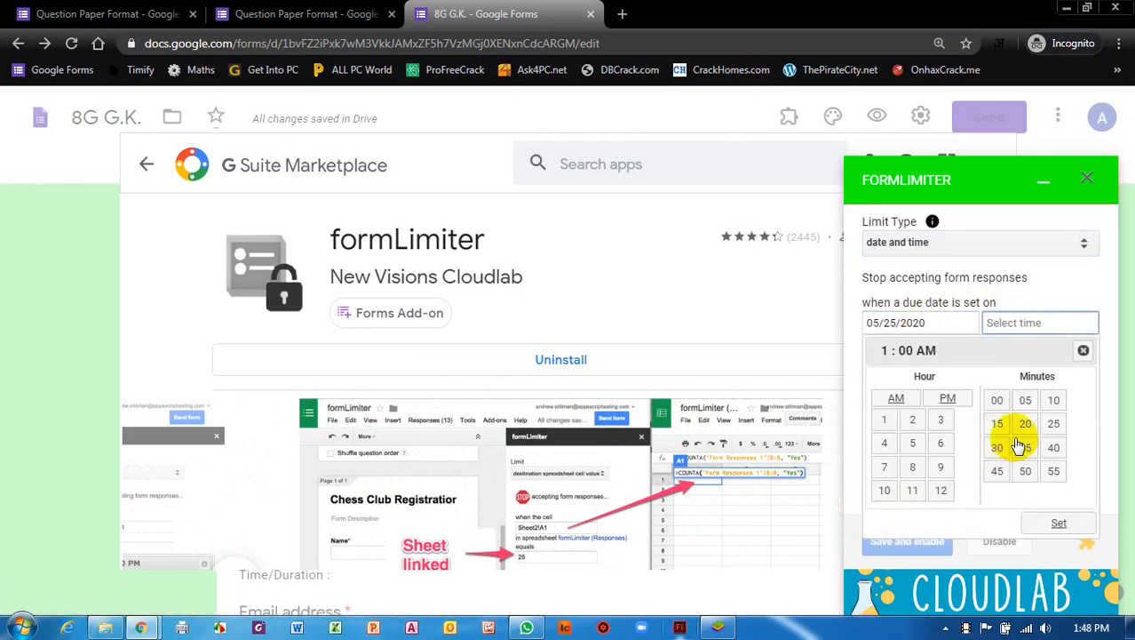
left_click(915, 443)
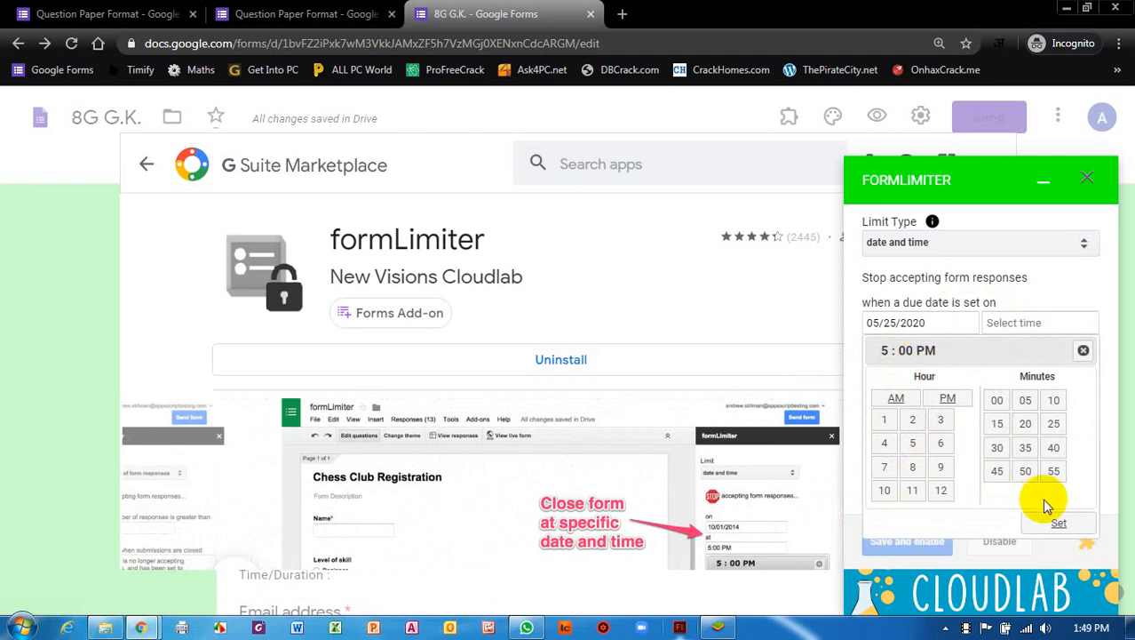
left_click(1059, 526)
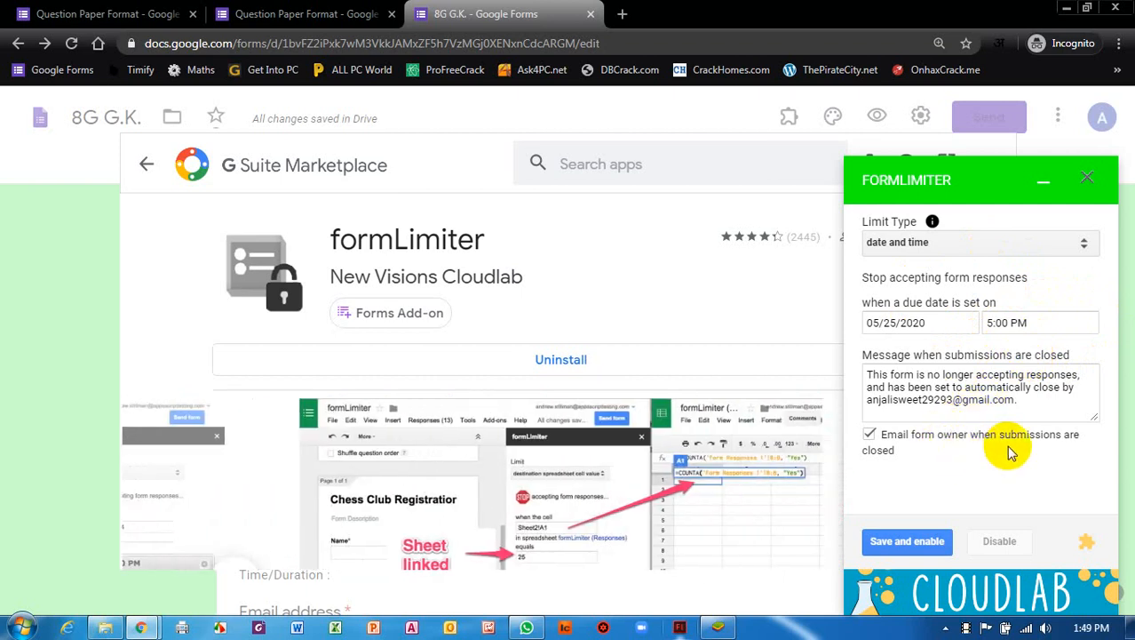
left_click(924, 544)
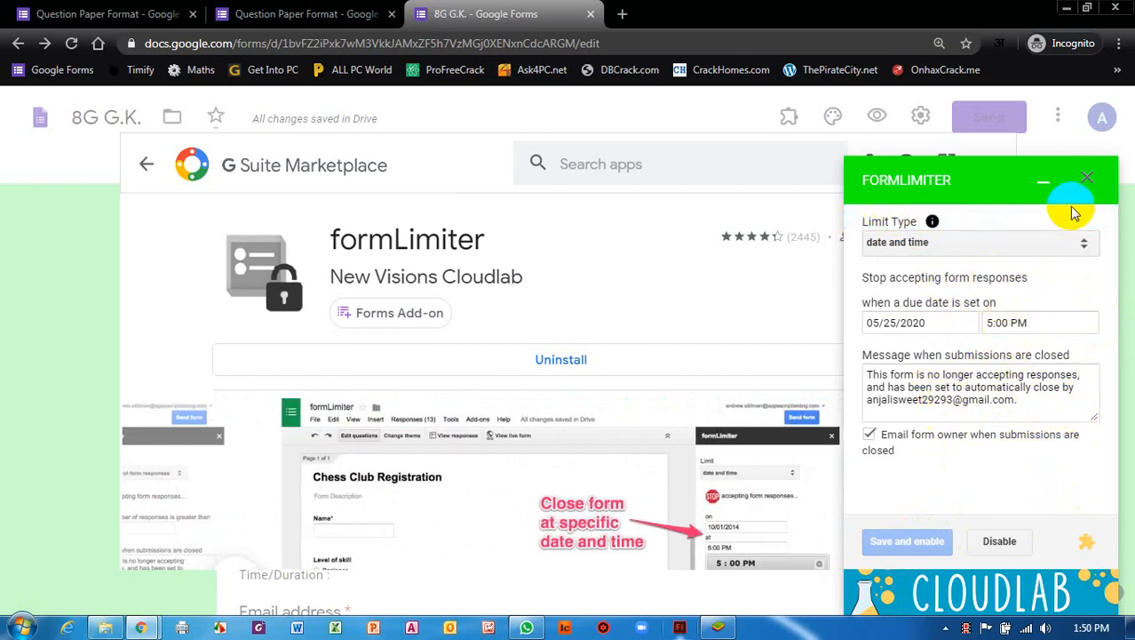
Step: Close the formLimiter panel and search the Marketplace for 'timi'
left_click(1088, 178)
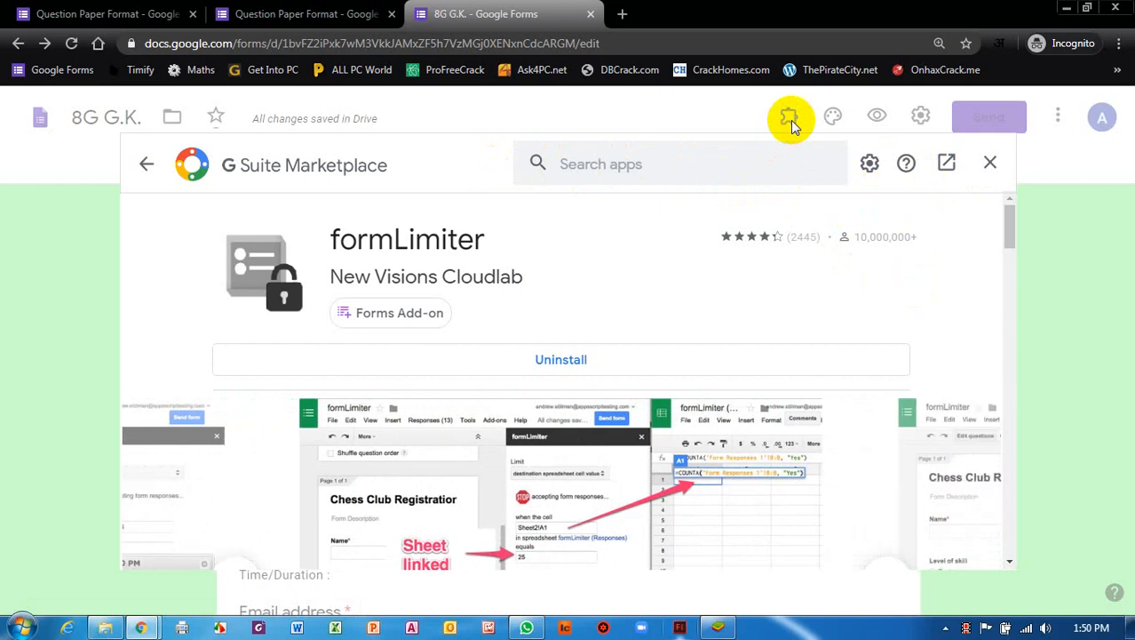
left_click(591, 165)
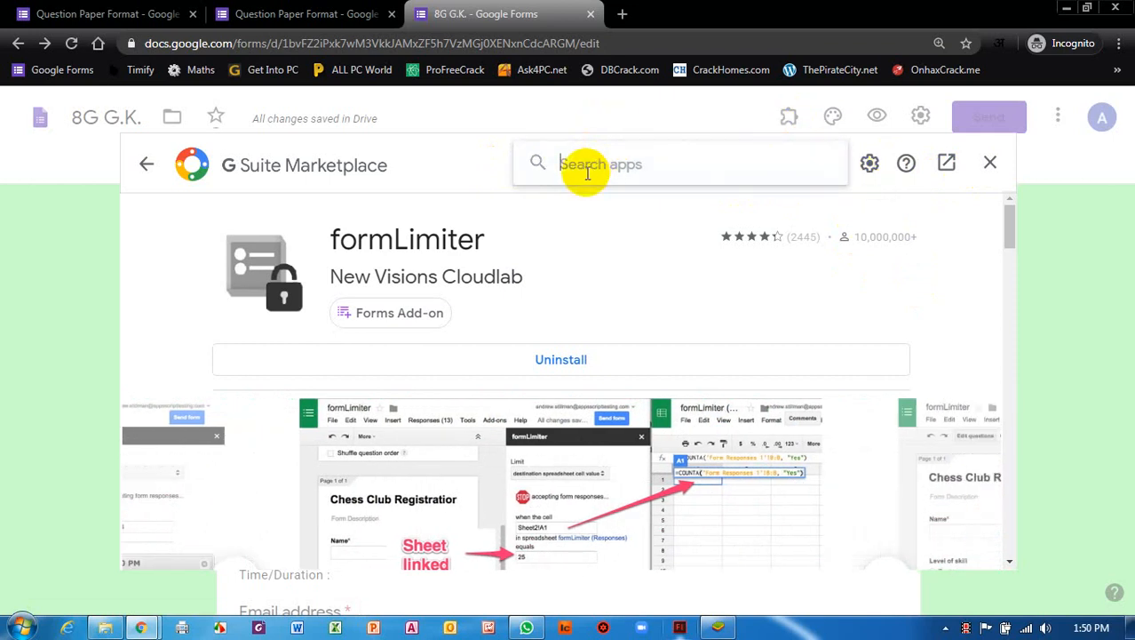
scroll(527, 418, "down", 1)
scroll(524, 413, "up", 1)
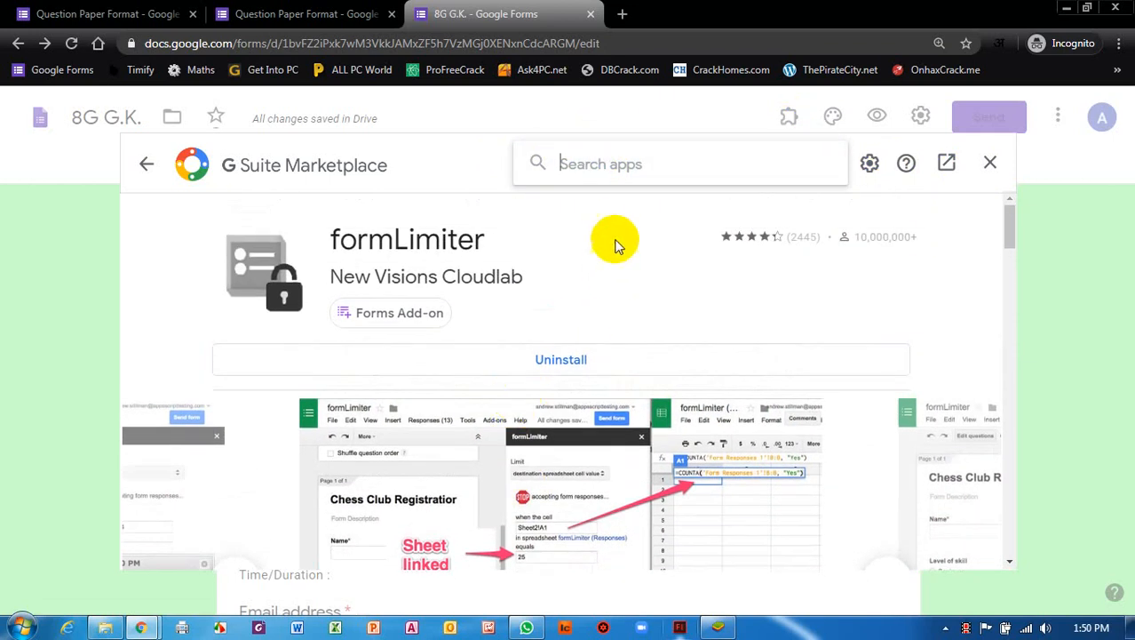
type("timi")
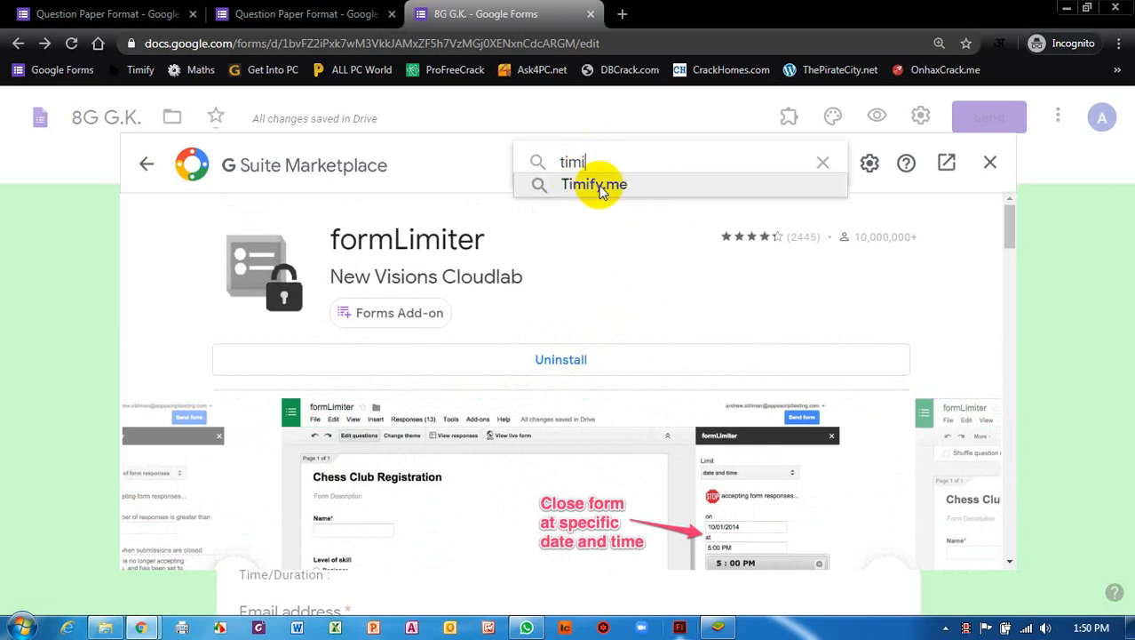
left_click(618, 188)
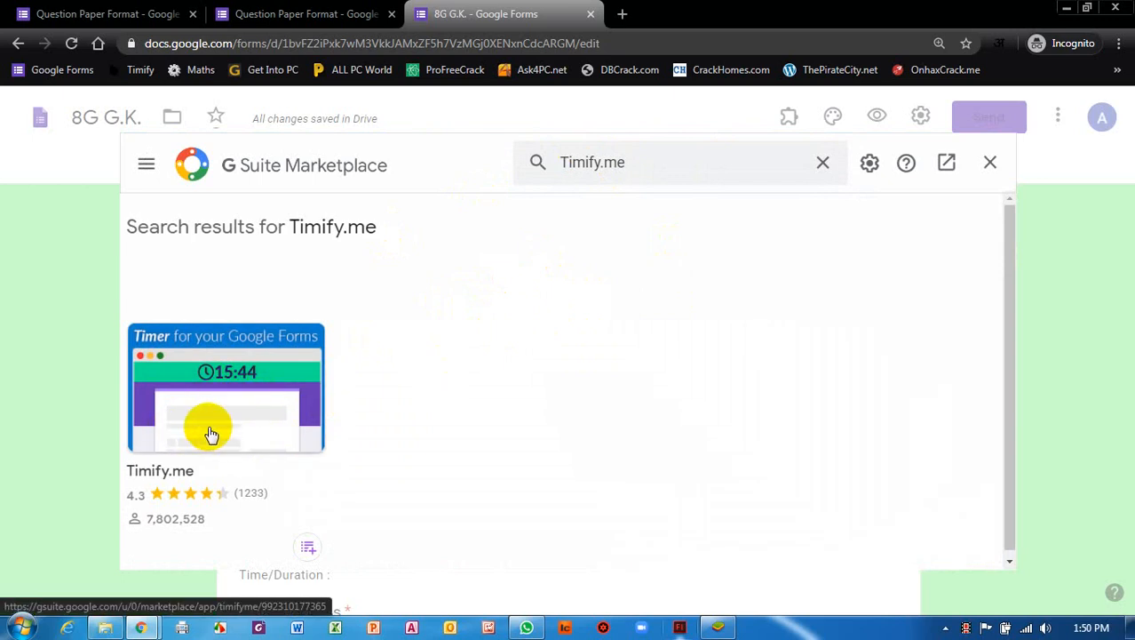
Step: Open the Timify.me add-on and start installing it
left_click(236, 402)
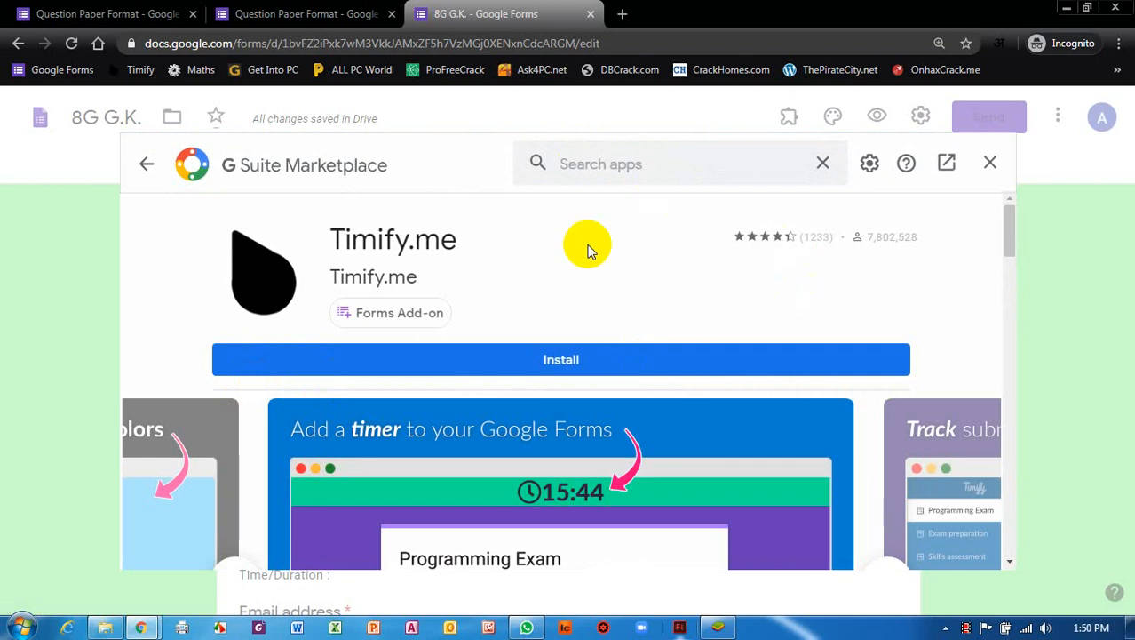
left_click(589, 362)
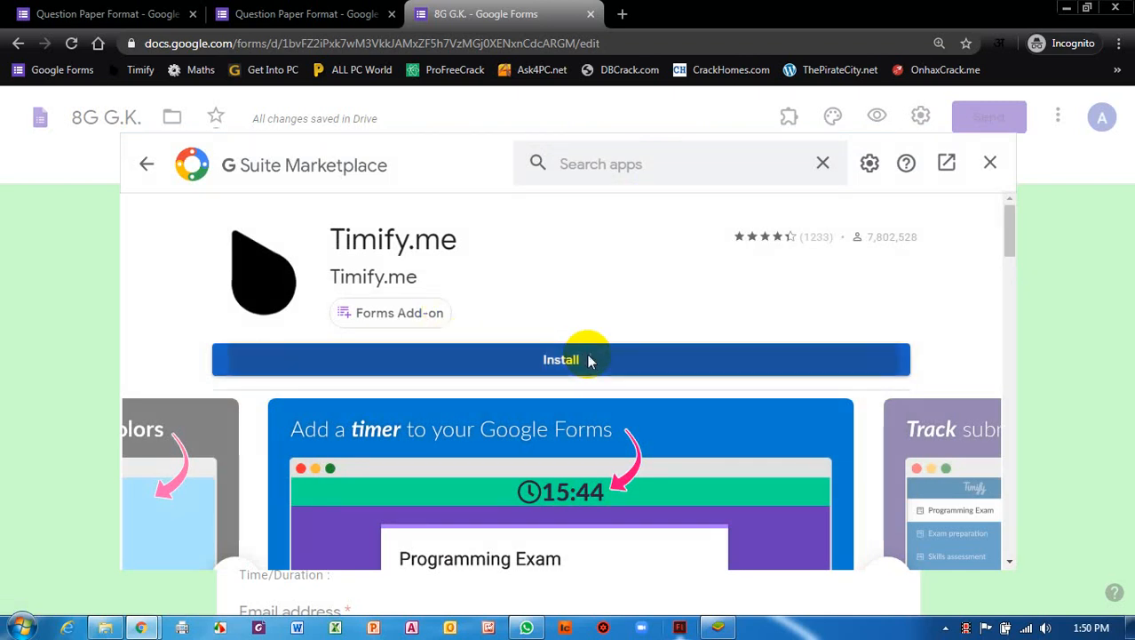
left_click(684, 458)
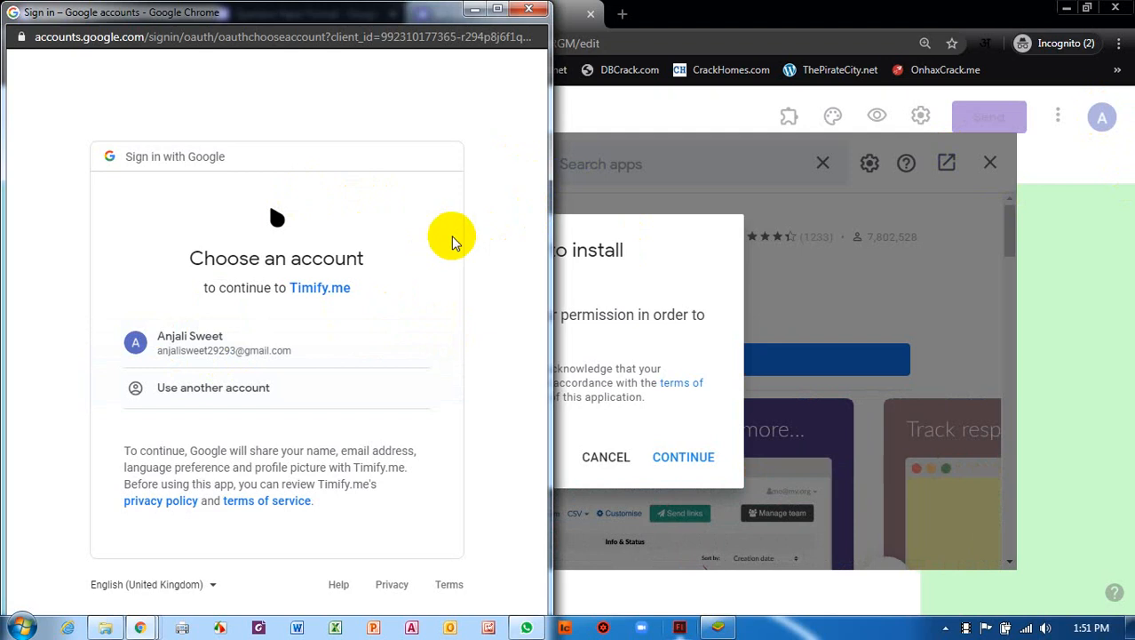
Step: Choose the Google account and allow Timify.me access to it
left_click(228, 351)
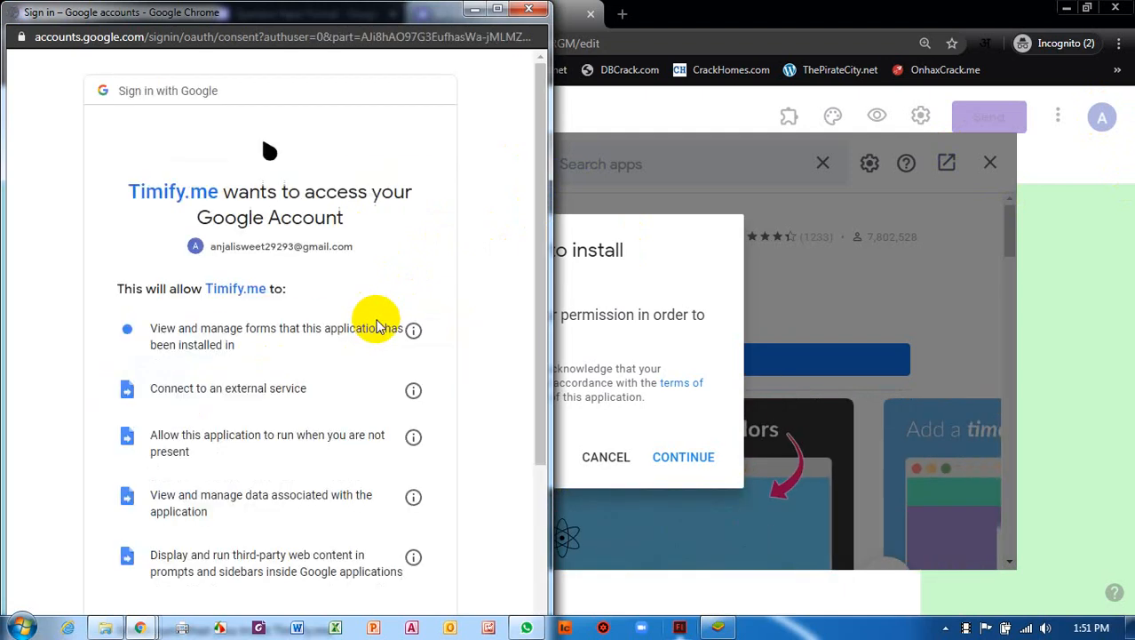
scroll(369, 279, "down", 3)
scroll(278, 270, "up", 3)
scroll(279, 286, "down", 3)
left_click(400, 532)
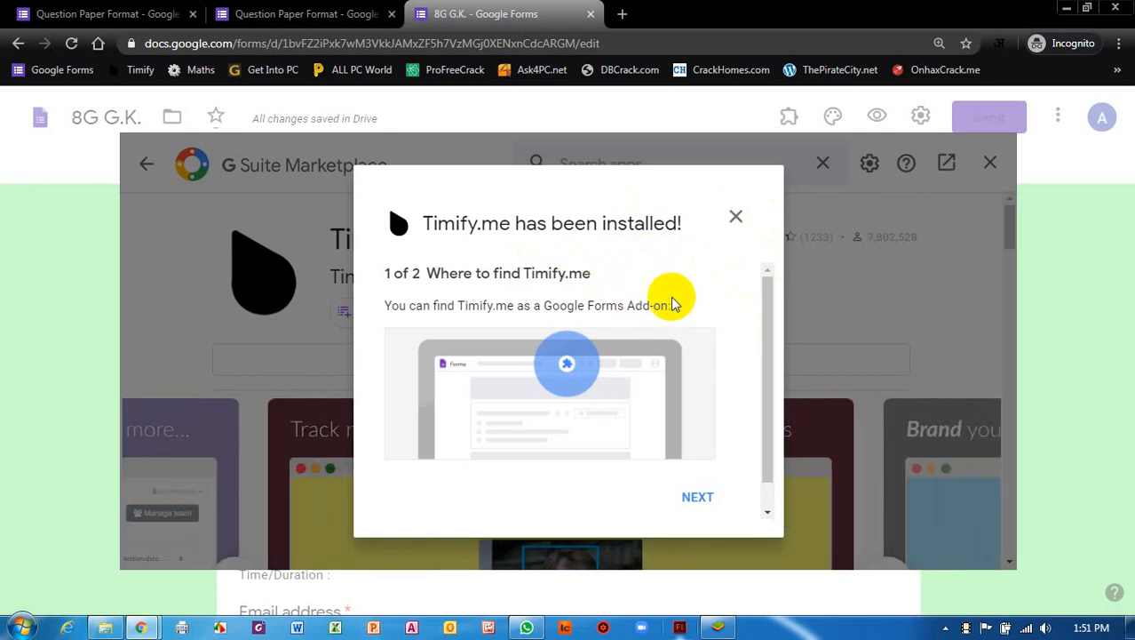
Step: Close both Question Paper Format tabs and launch Timify.me's additional setup in a new tab
scroll(672, 303, "down", 1)
left_click(693, 471)
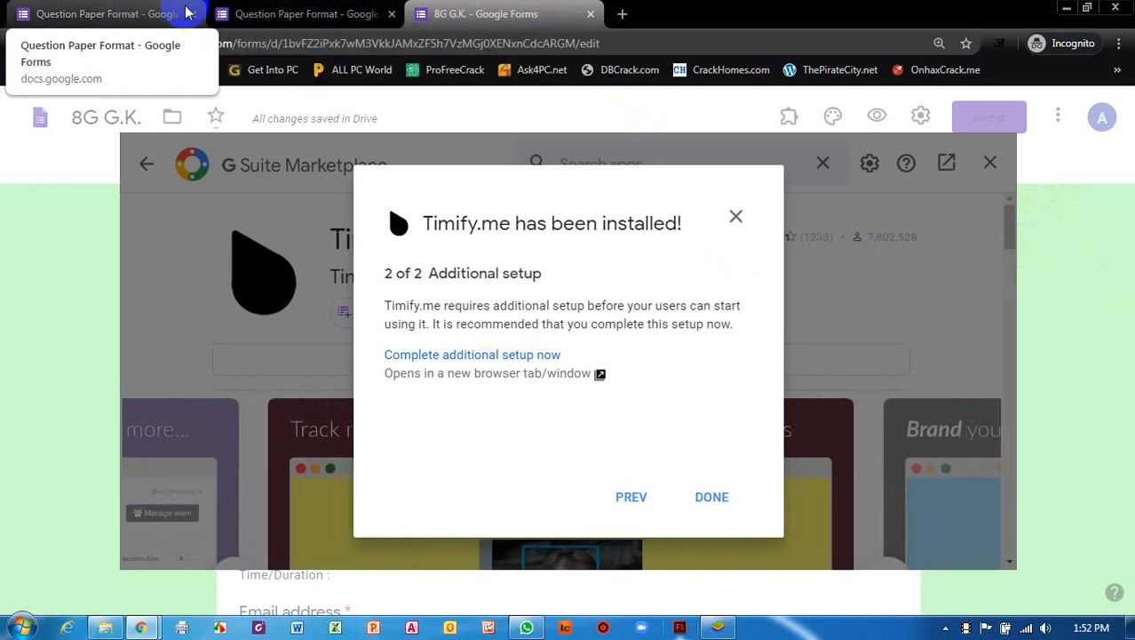
left_click(324, 14)
left_click(390, 14)
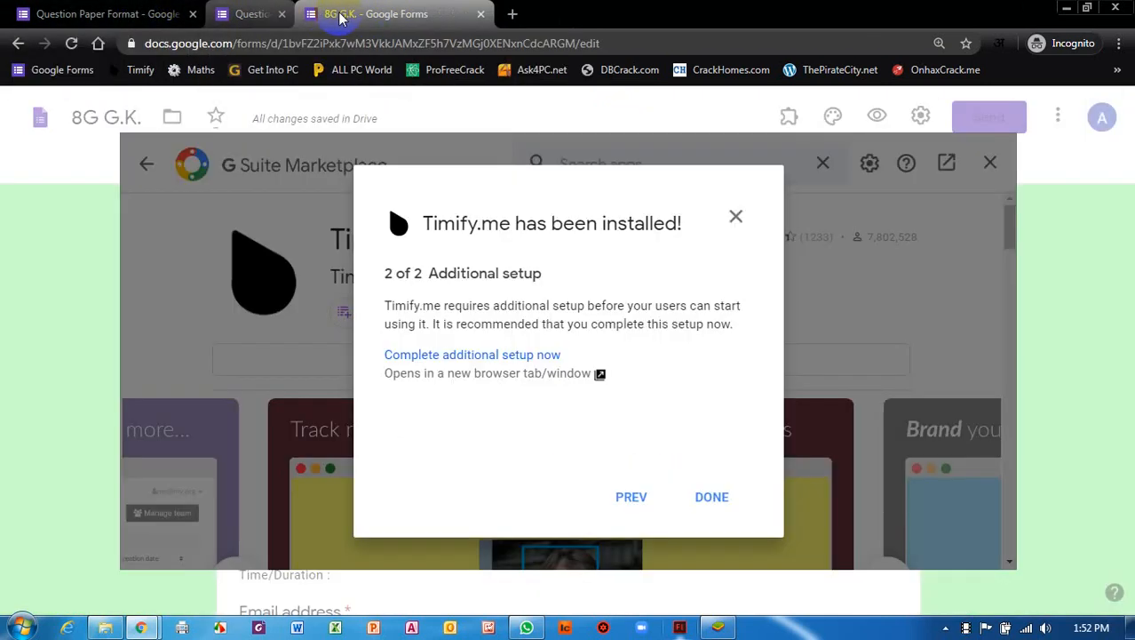
left_click(164, 19)
left_click(192, 14)
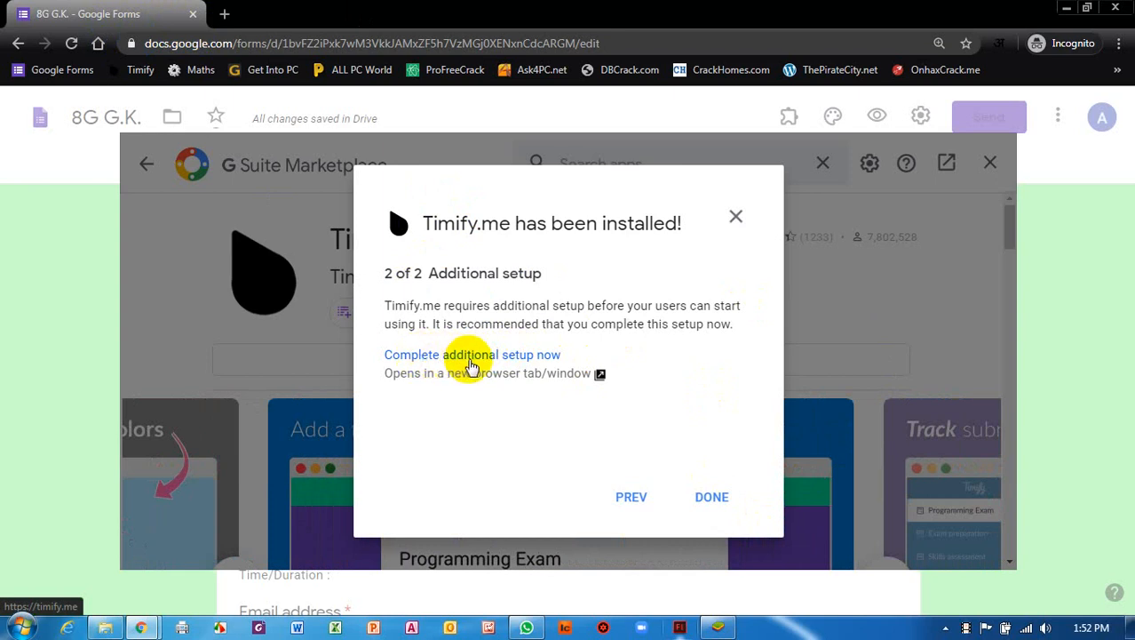
left_click(487, 357)
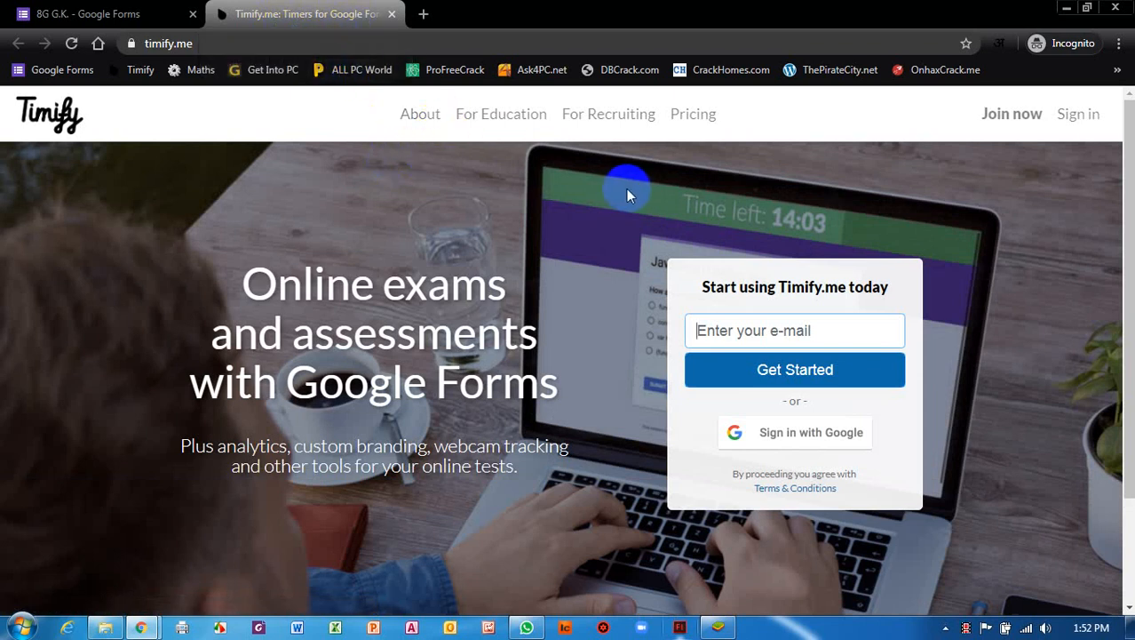
Step: Switch between the 8G G.K. form's install dialog and the Timify.me sign-up page
left_click(147, 13)
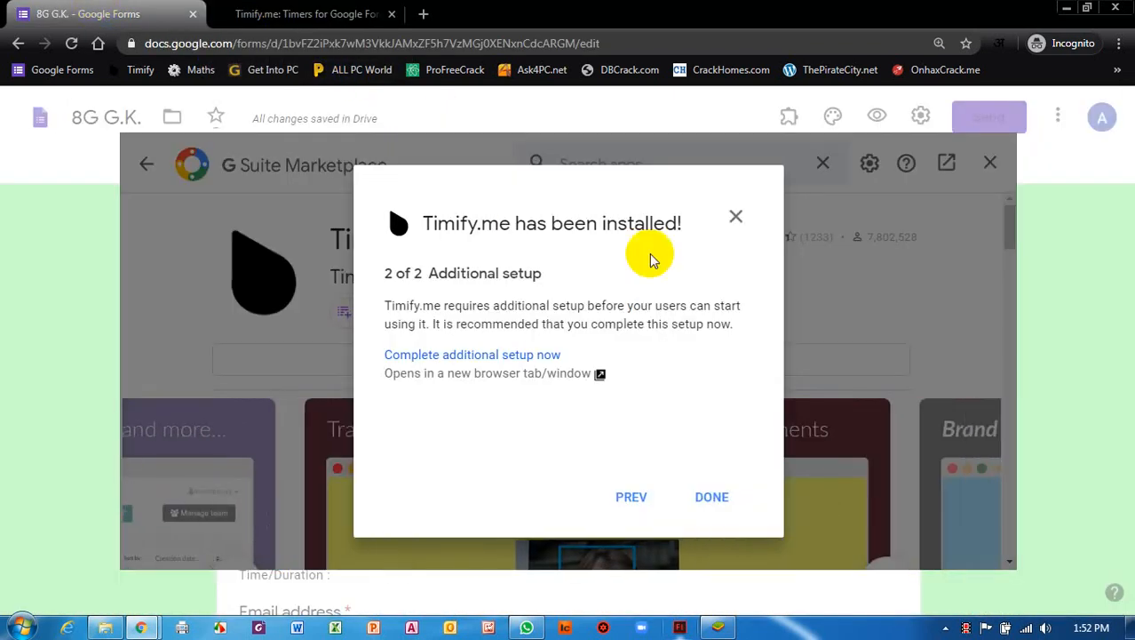
left_click(355, 16)
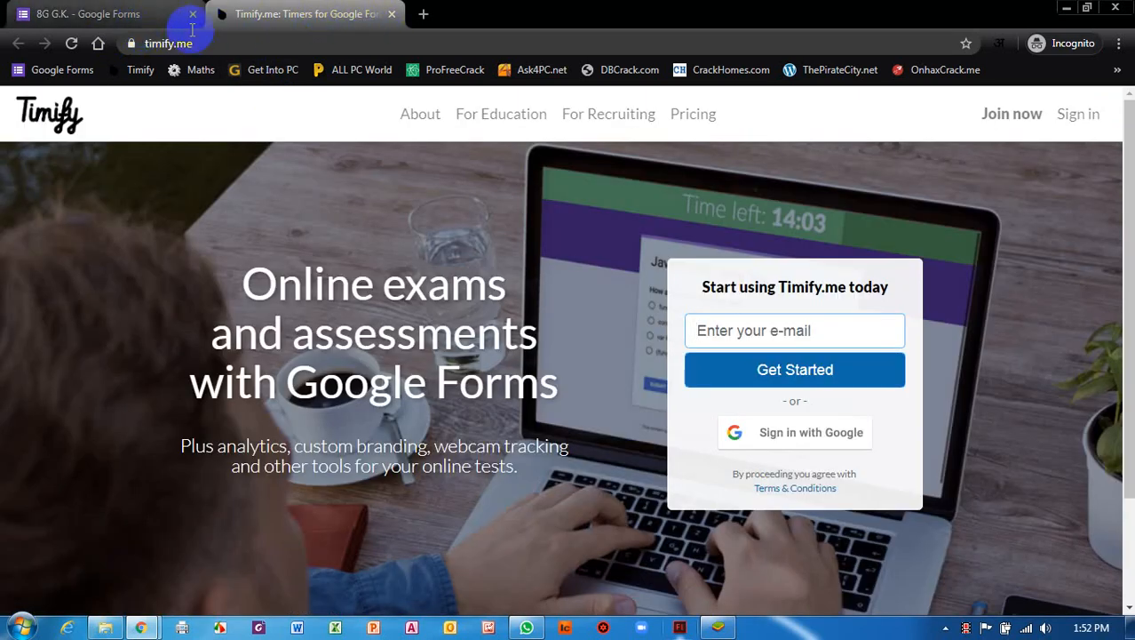
left_click(142, 18)
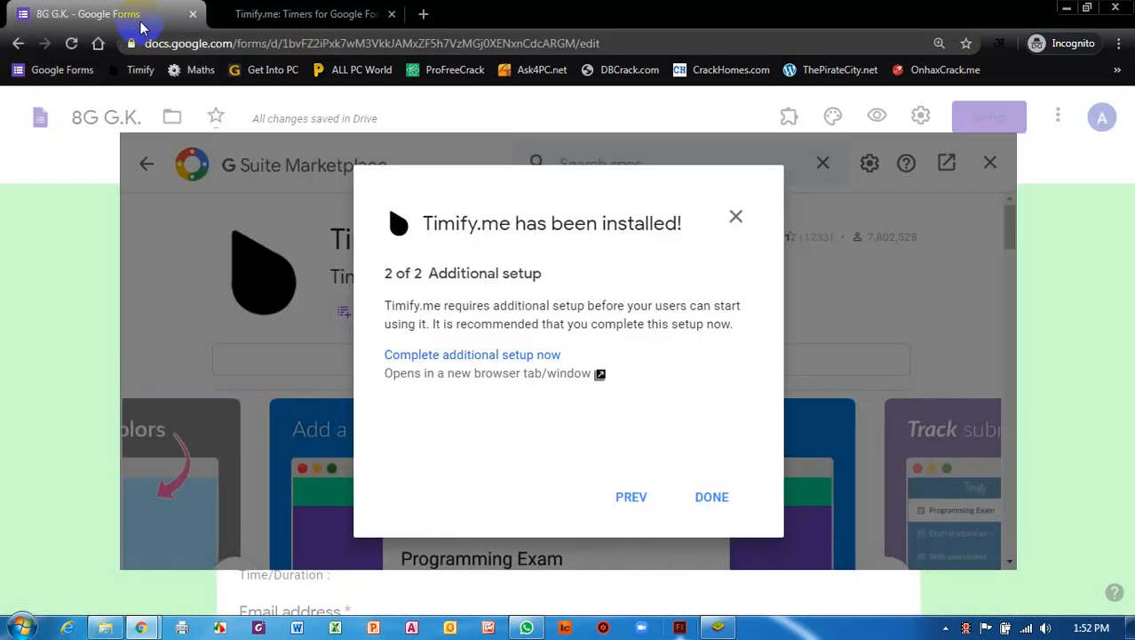
left_click(321, 16)
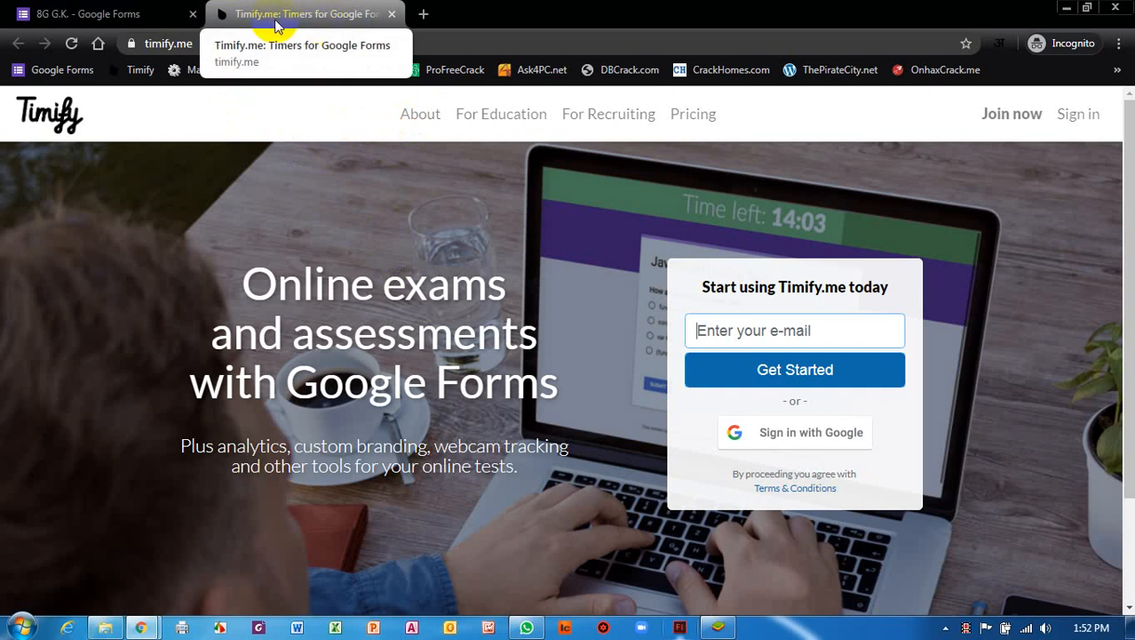
left_click(98, 14)
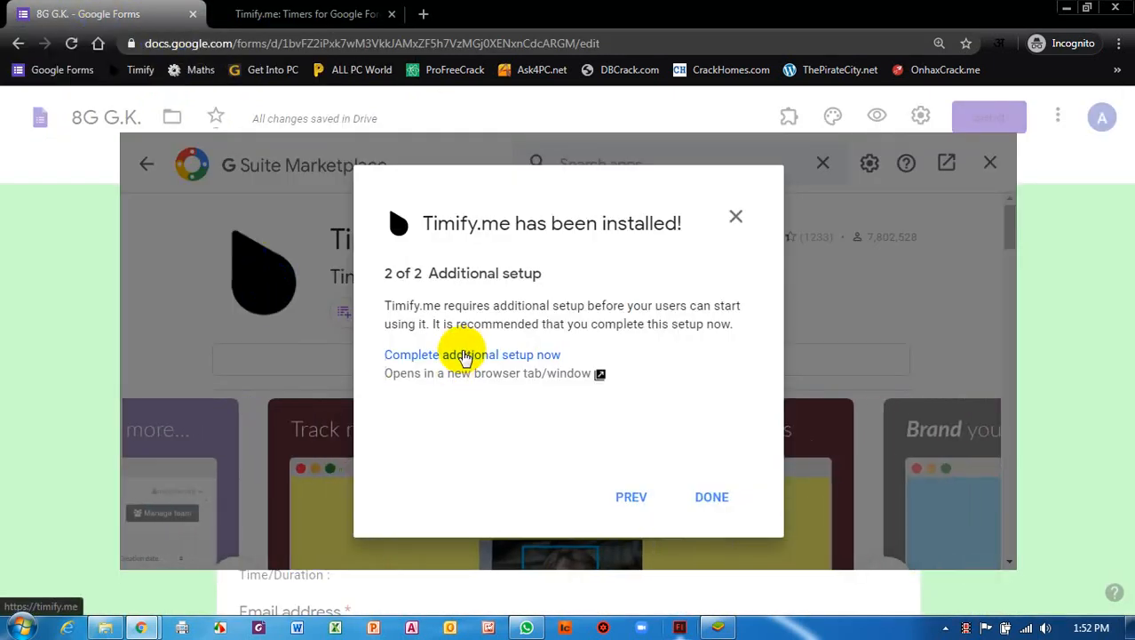
left_click(298, 15)
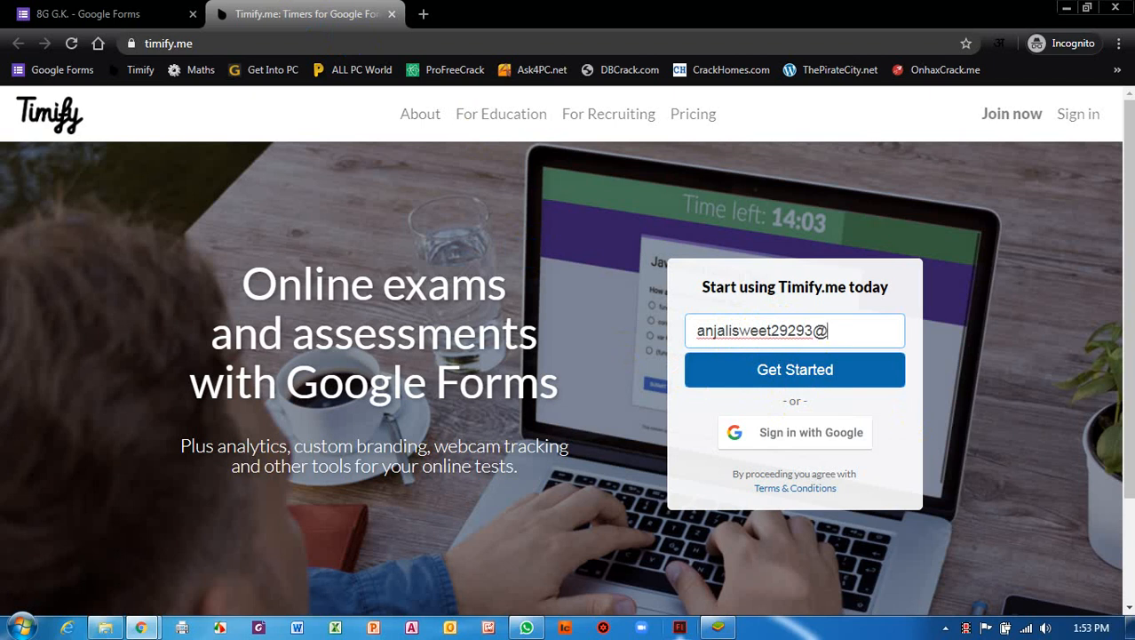
Step: Finish entering the Gmail address and sign up with Get Started
type("mail.com")
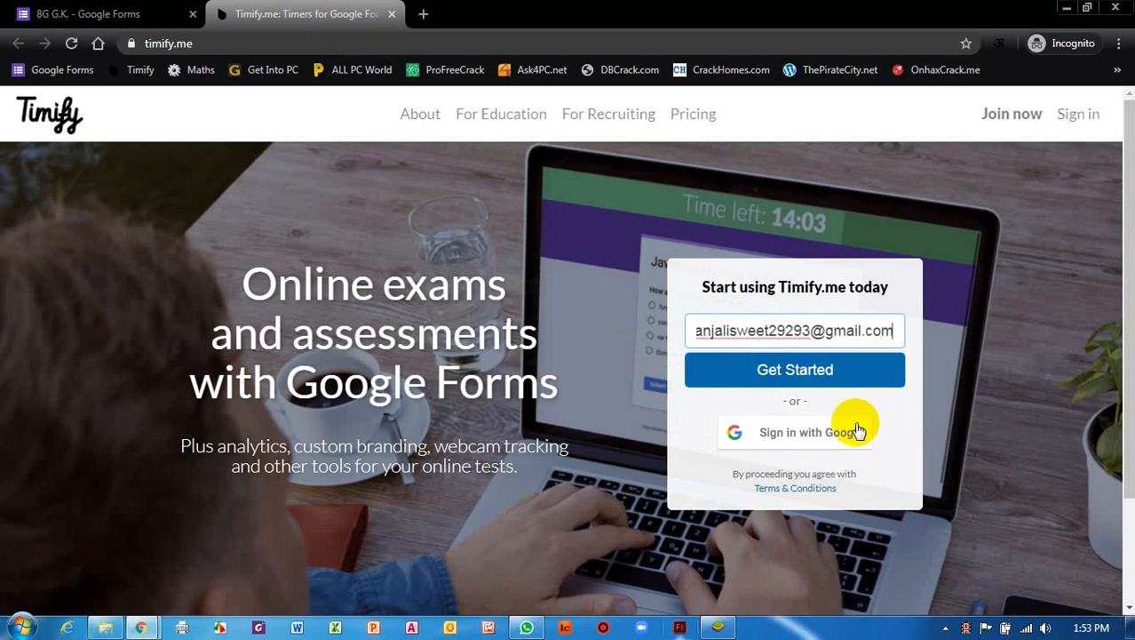
left_click(809, 374)
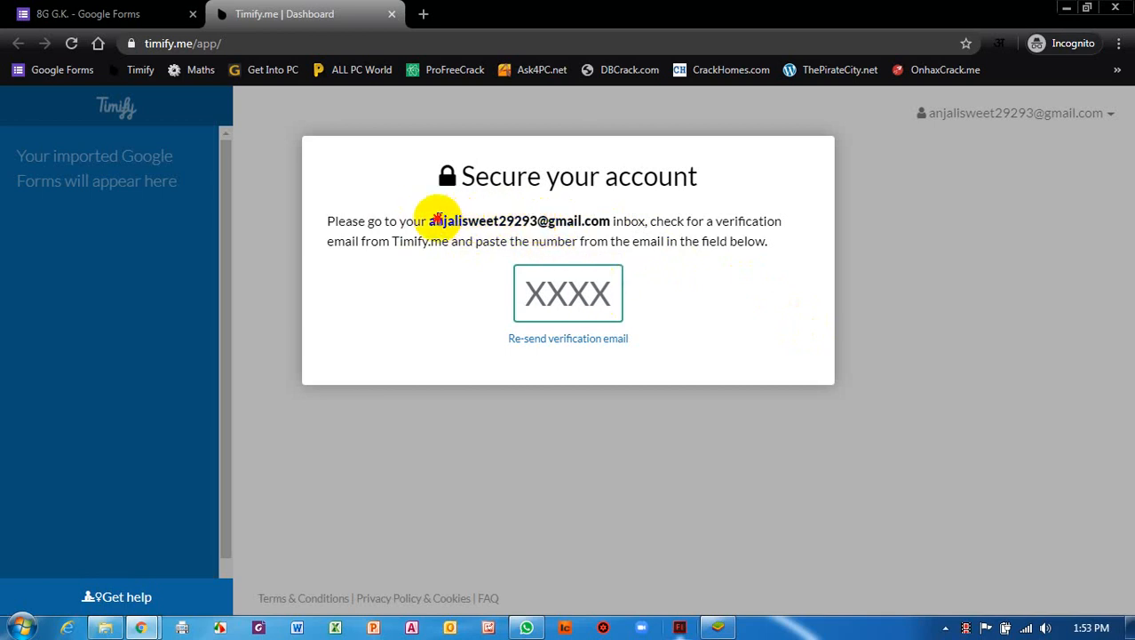
left_click_drag(439, 217, 552, 230)
left_click(571, 227)
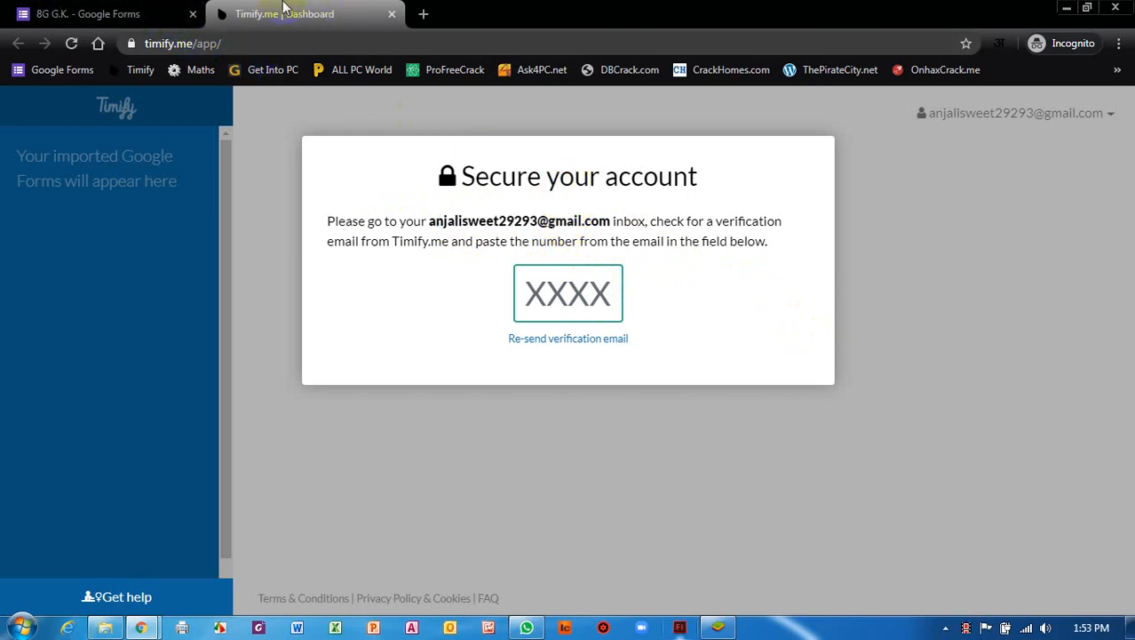
Step: Load gmail.com in a new browser tab beside the Timify verification page
left_click(121, 18)
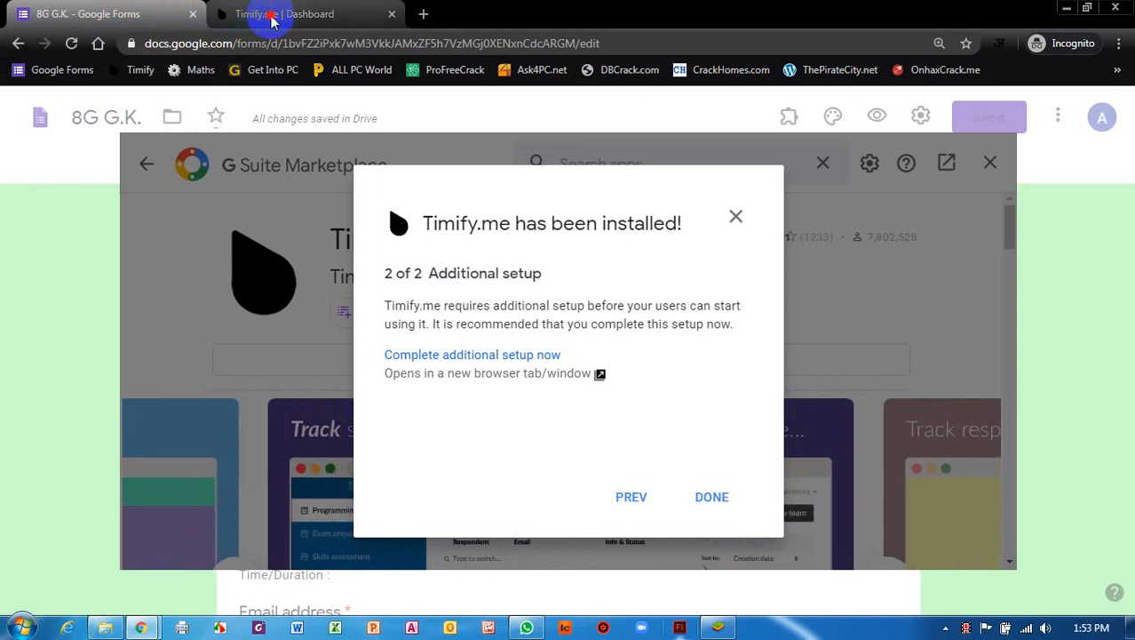
left_click(294, 21)
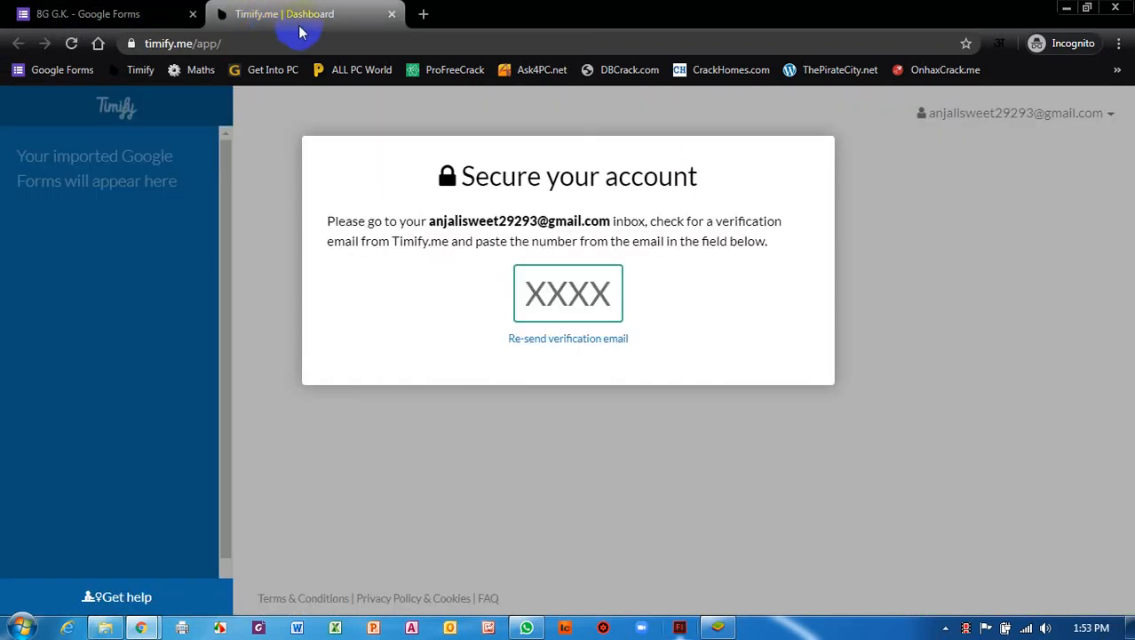
left_click(425, 15)
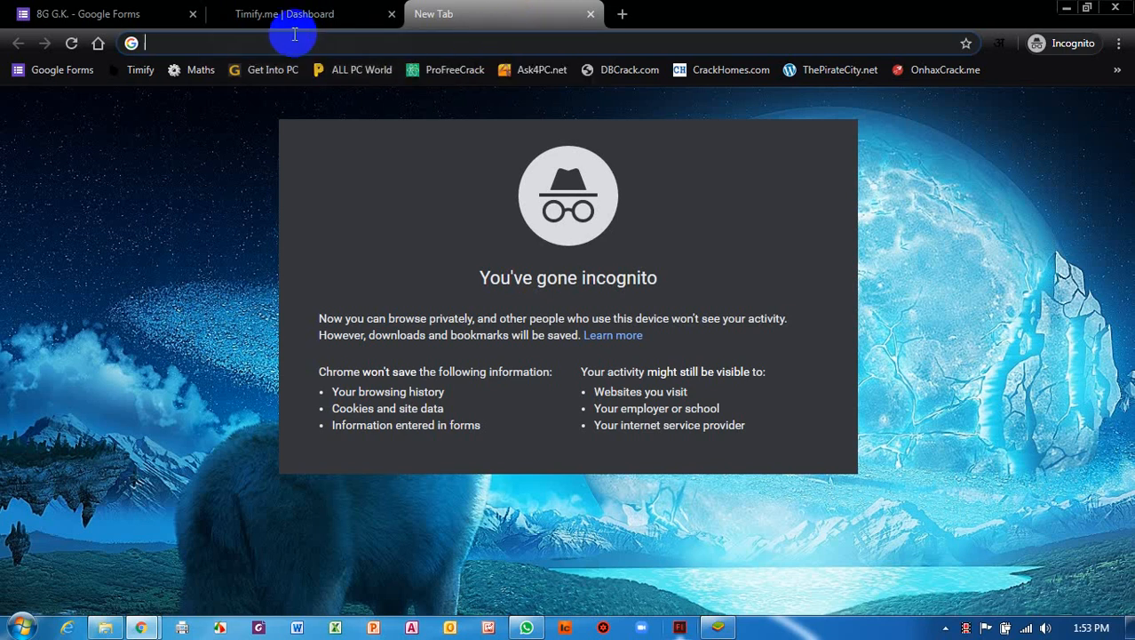
type("gmail.com")
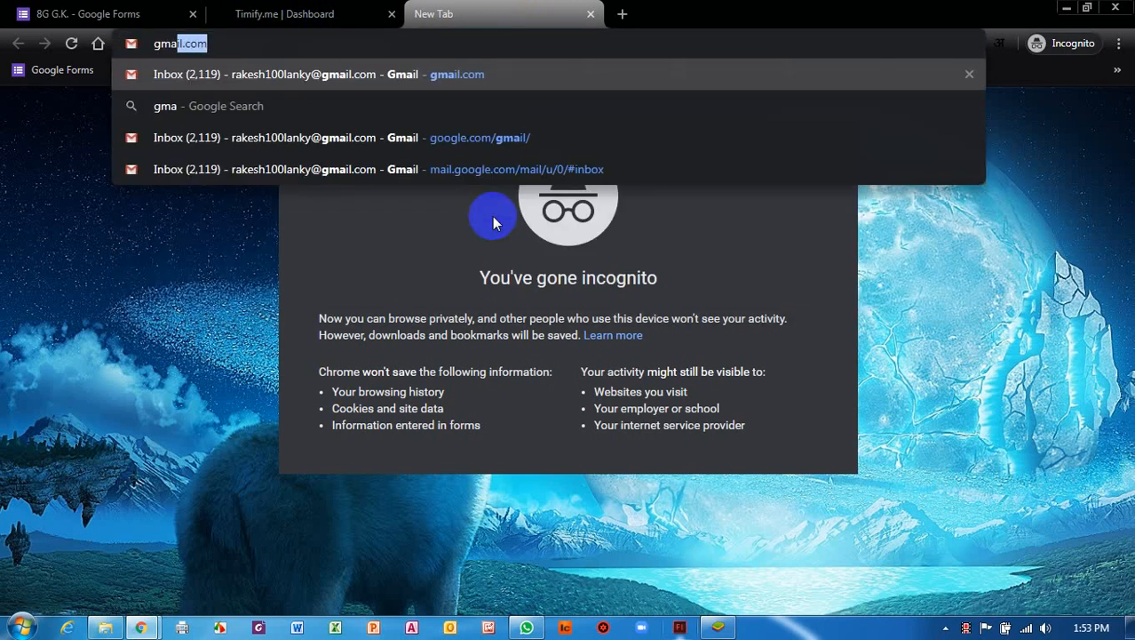
key("Return")
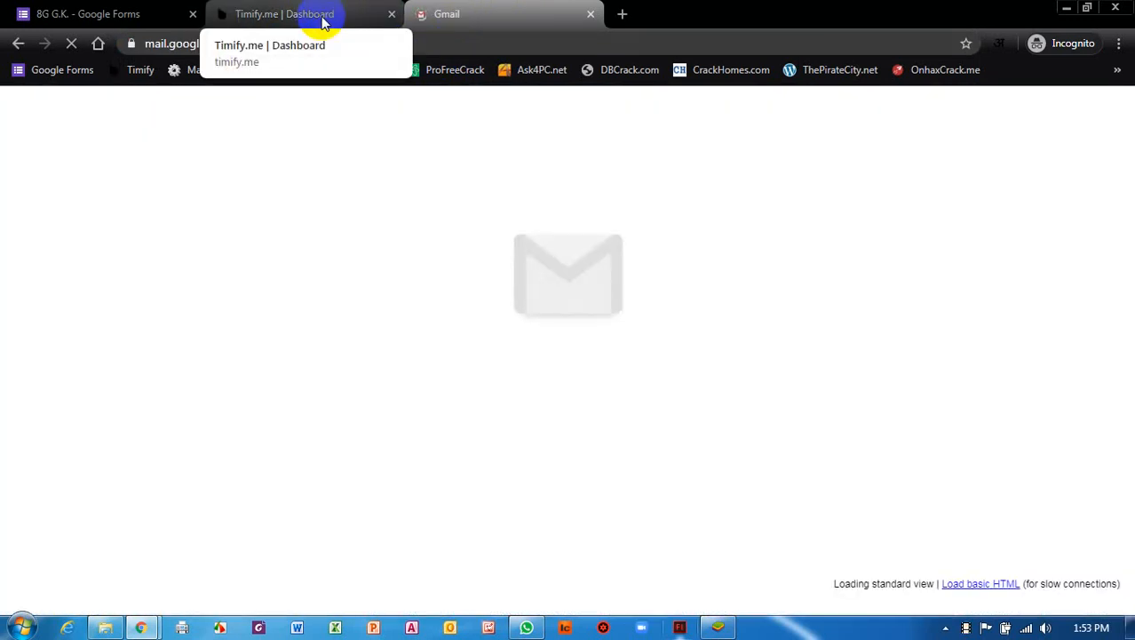
left_click(322, 23)
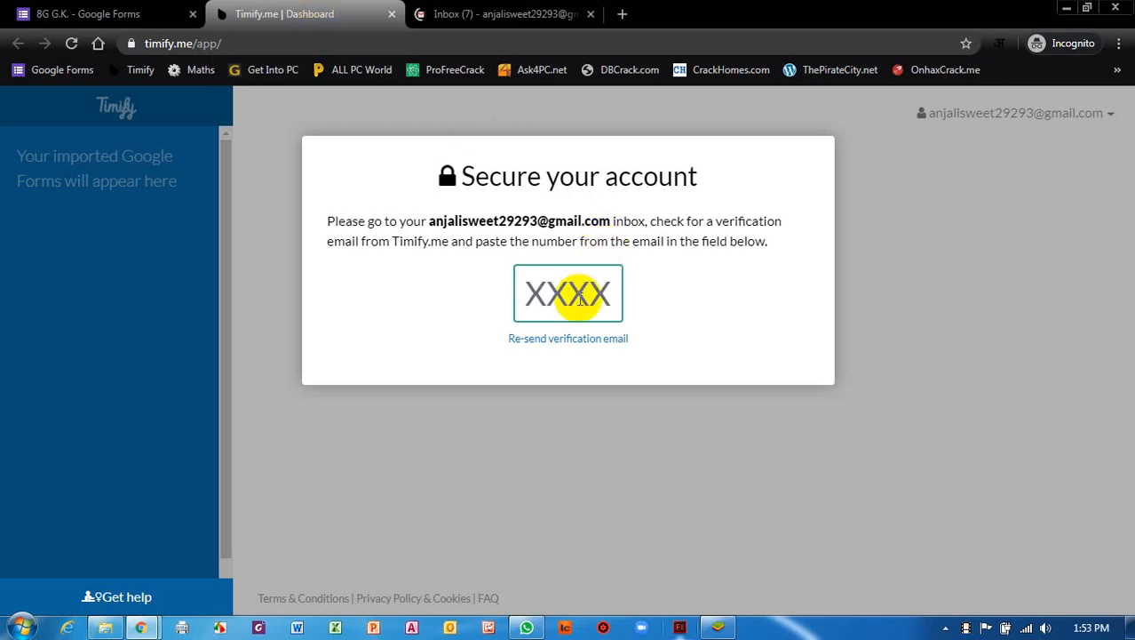
Step: Get past Gmail's welcome dialogs, read the Timify.me Account Verification email, and return to Timify
left_click(471, 16)
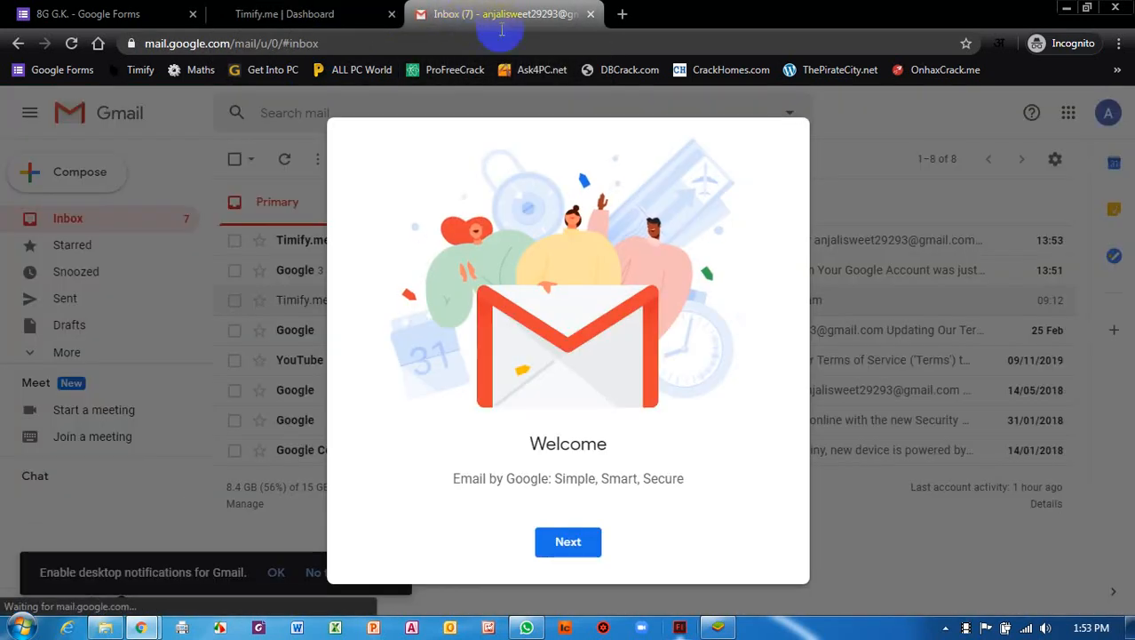
left_click(569, 540)
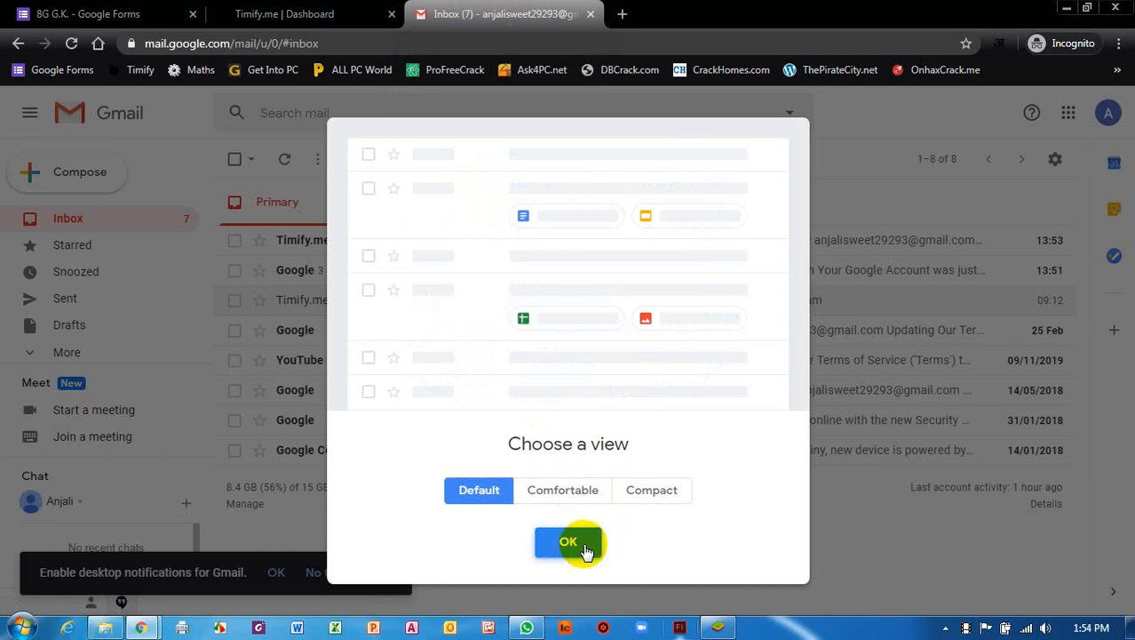
left_click(579, 541)
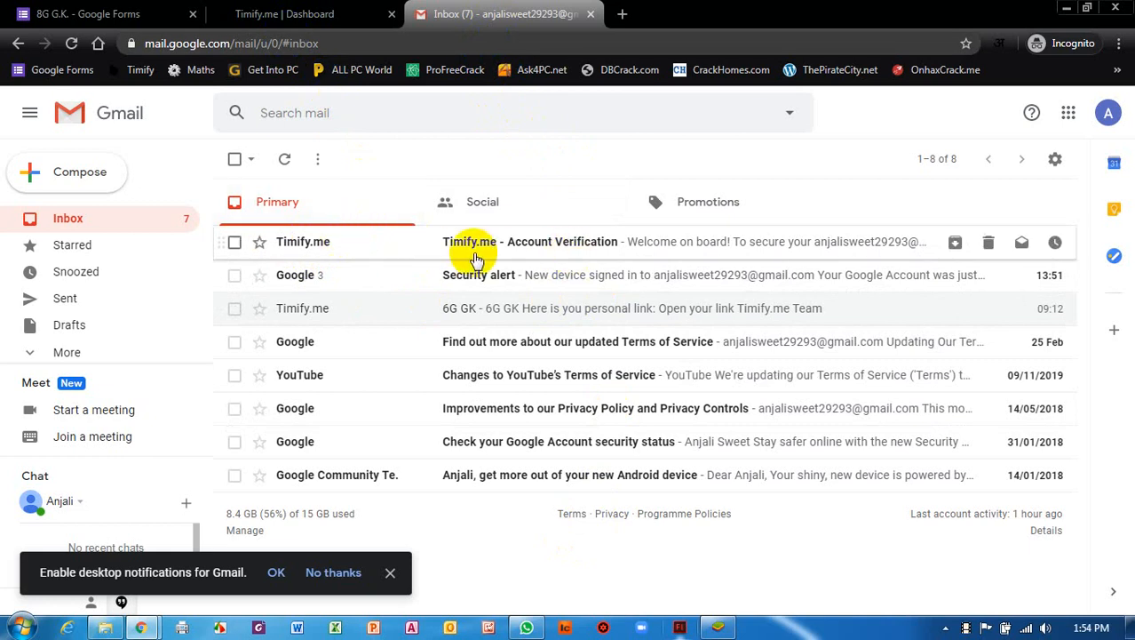
left_click(568, 251)
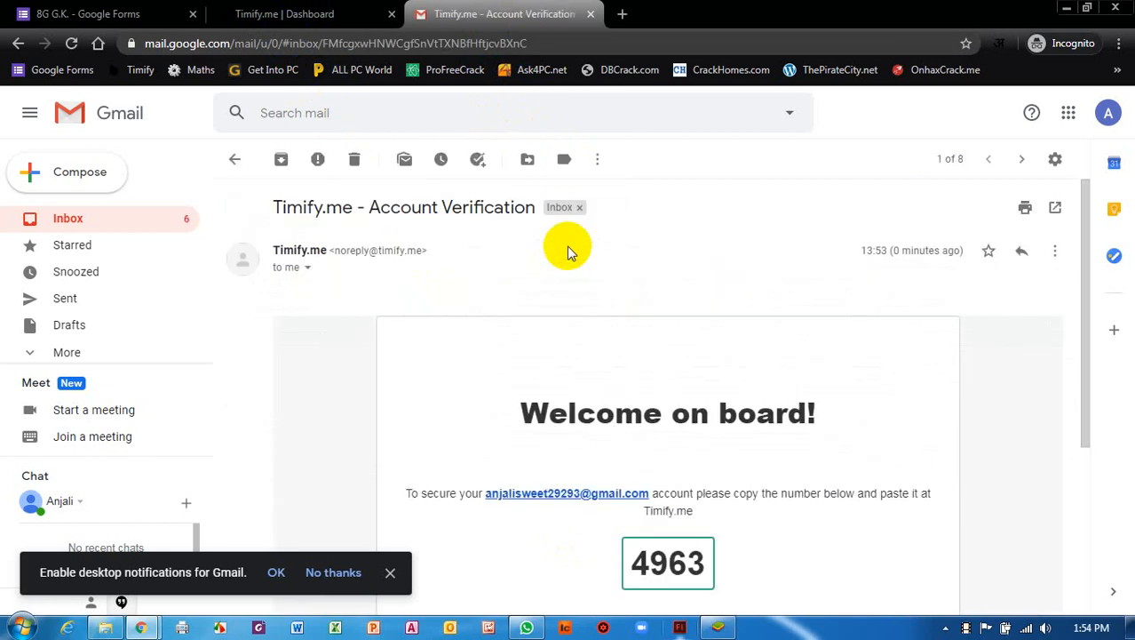
scroll(658, 462, "down", 3)
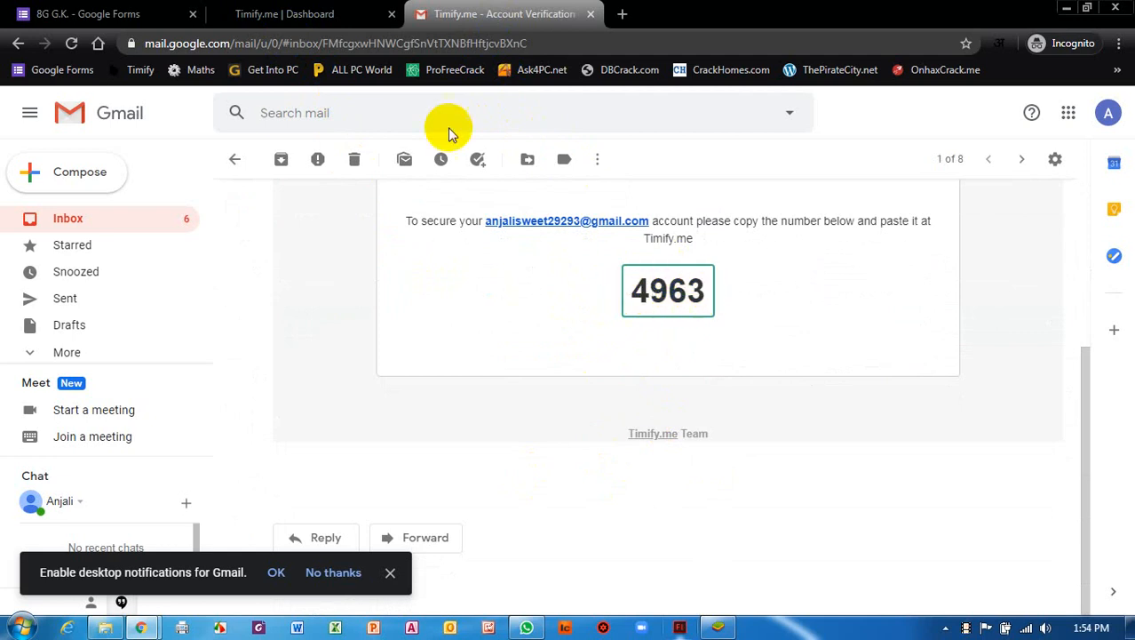
left_click(340, 21)
Step: Enter the four-digit emailed verification code, re-check the email, and return to the Timify tab
left_click(554, 291)
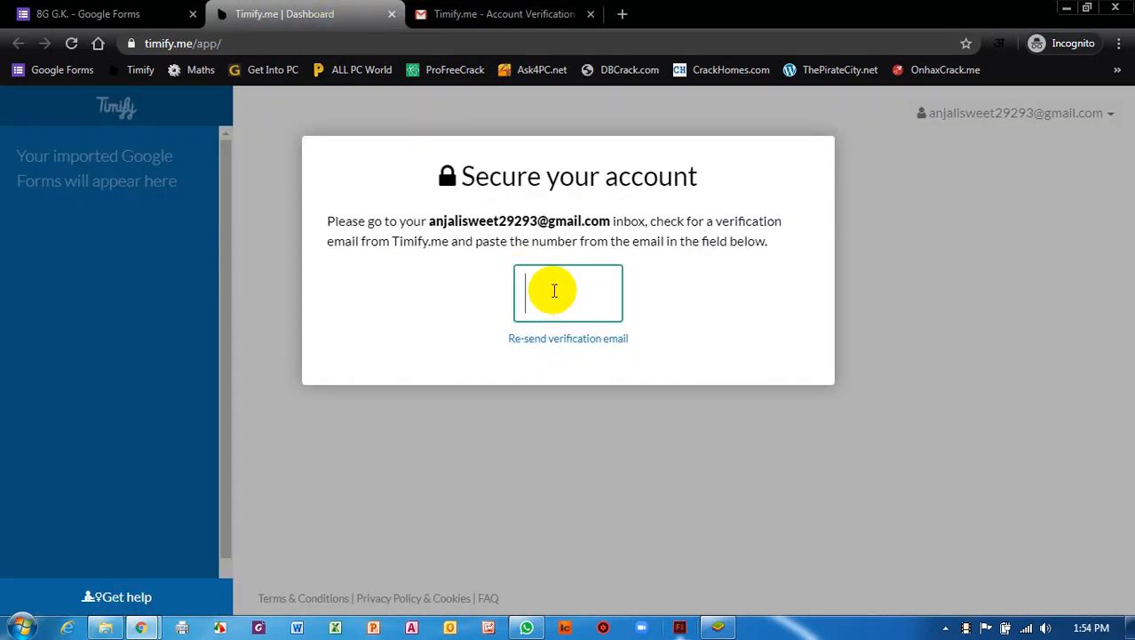
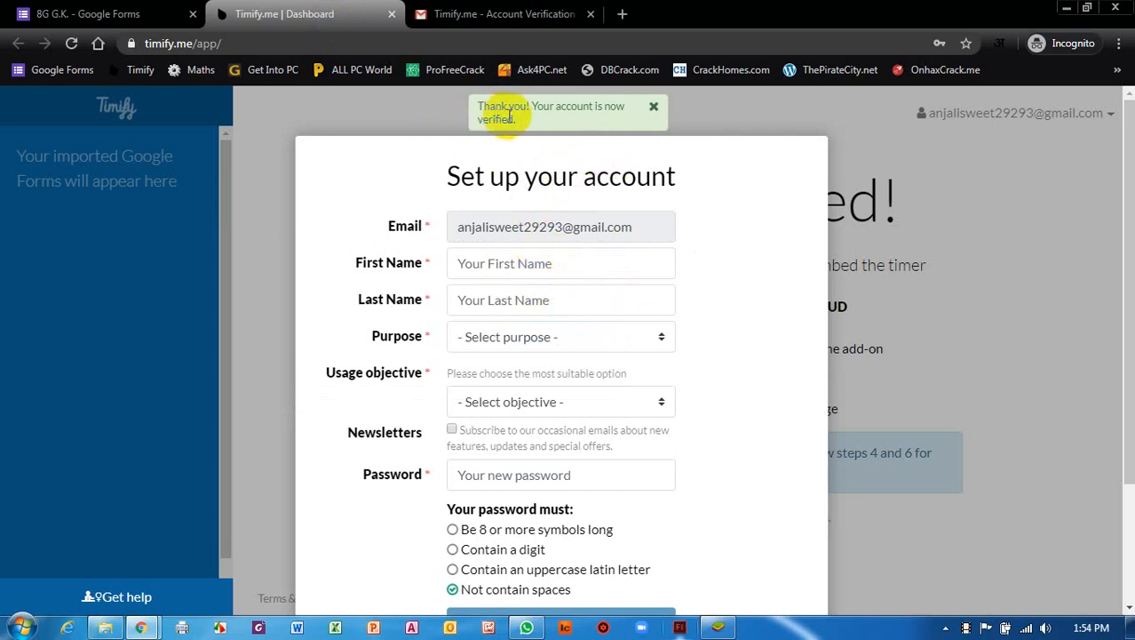
left_click(546, 16)
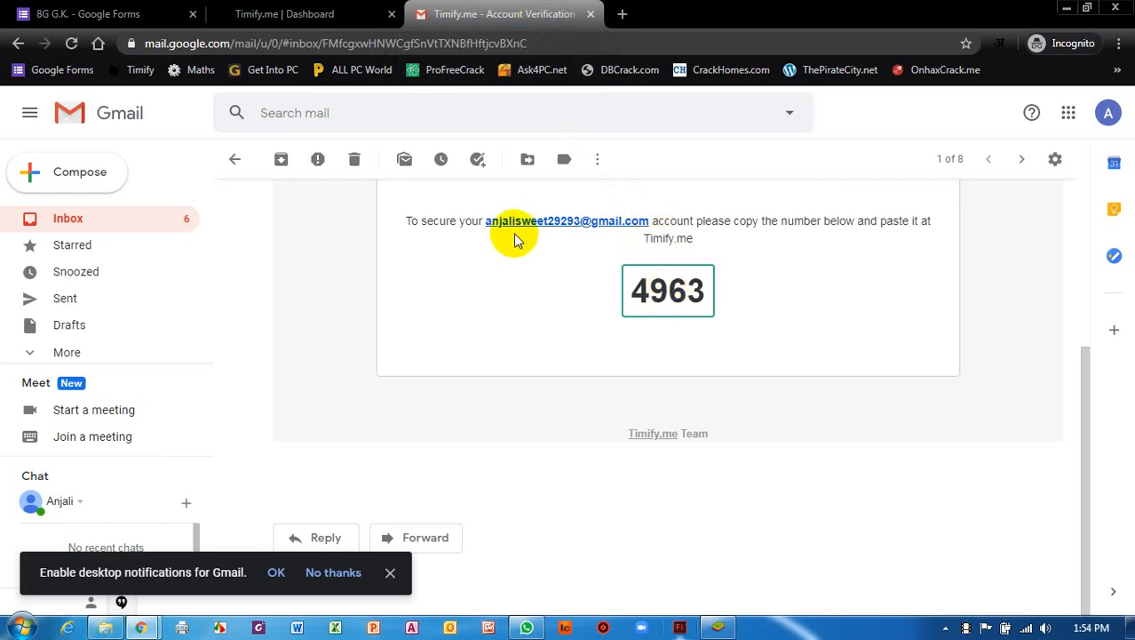
scroll(724, 246, "up", 2)
scroll(680, 266, "down", 2)
scroll(635, 257, "up", 1)
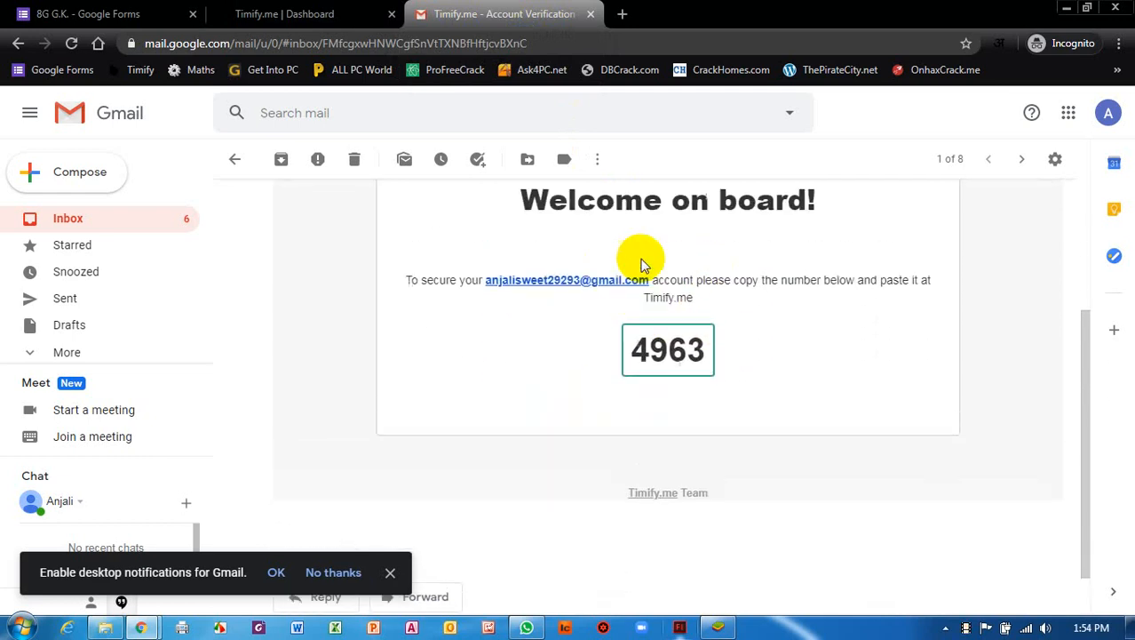
scroll(569, 228, "up", 1)
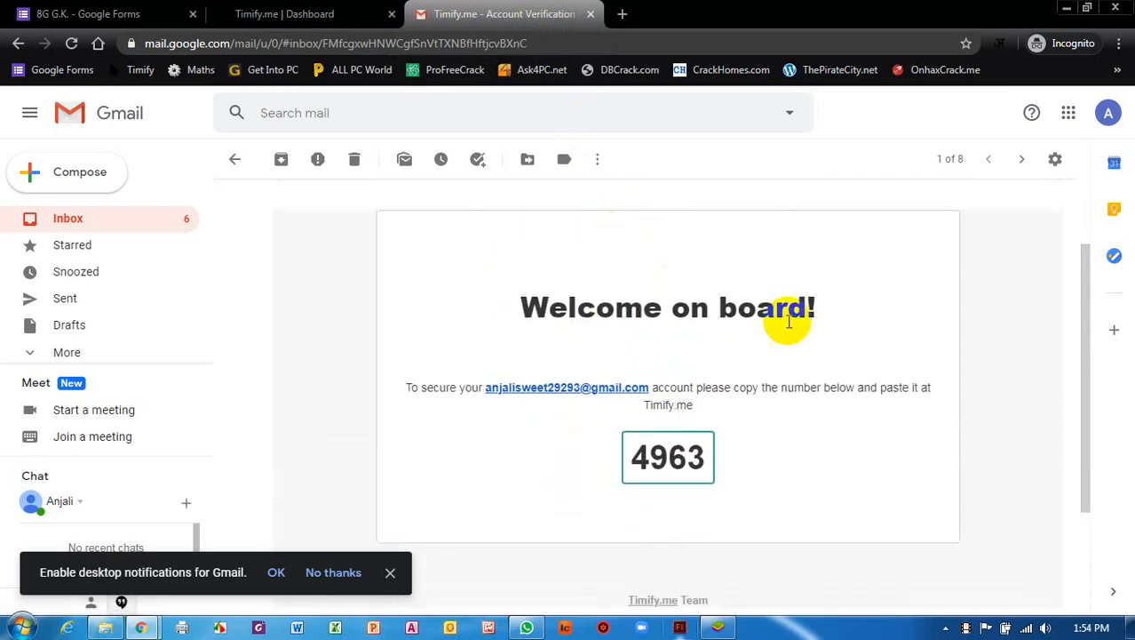
left_click(288, 14)
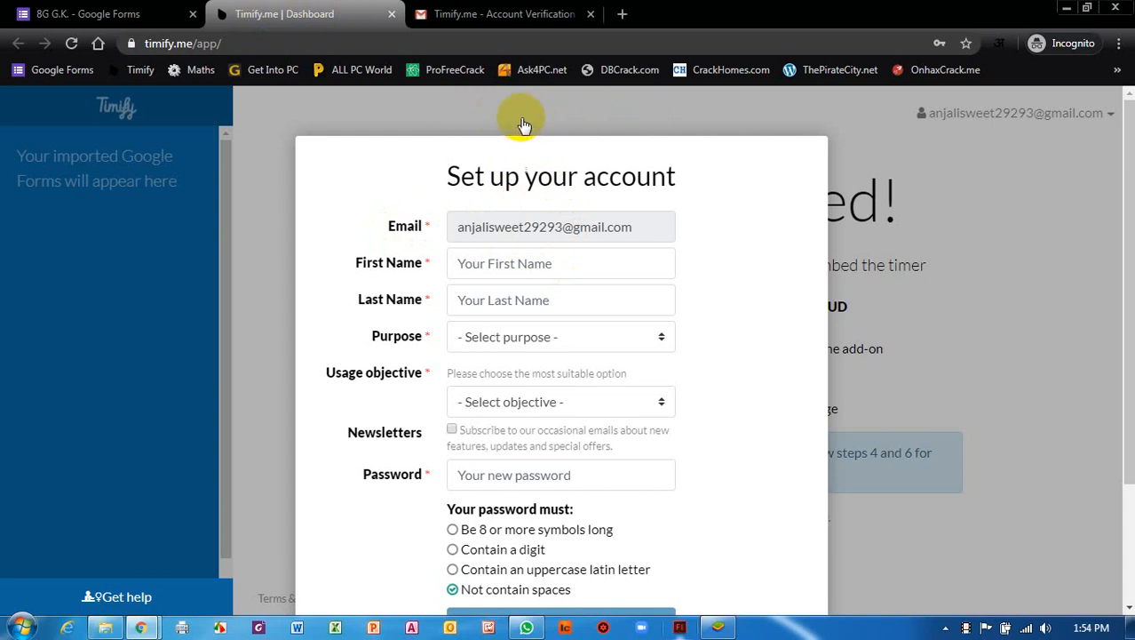
Step: Fill in the account's first name and last name
scroll(530, 178, "down", 2)
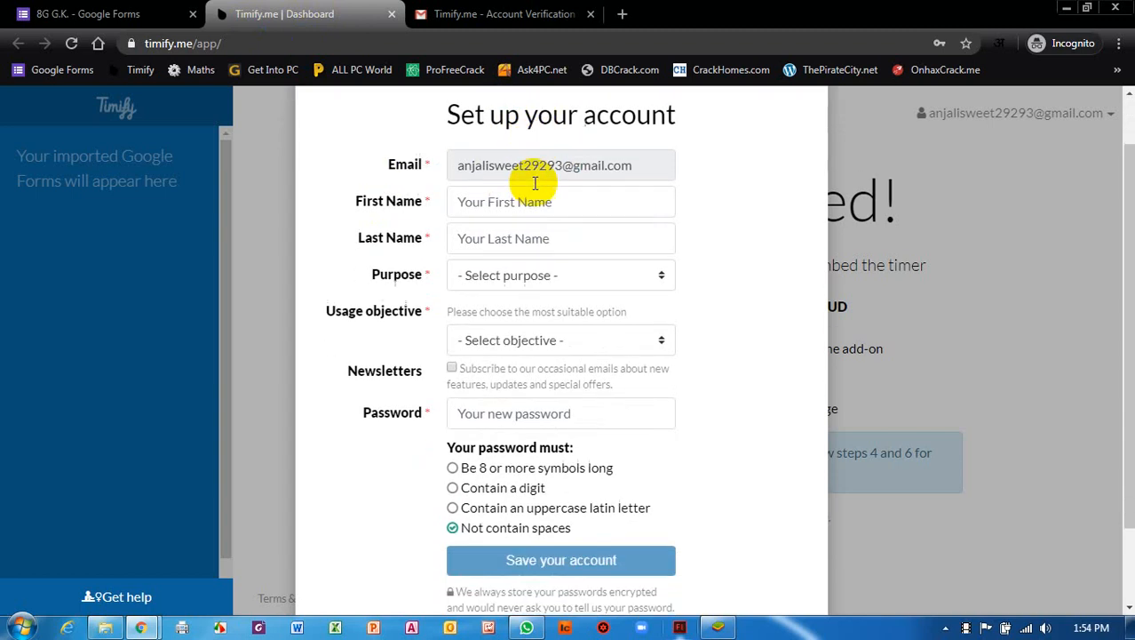
scroll(544, 235, "up", 2)
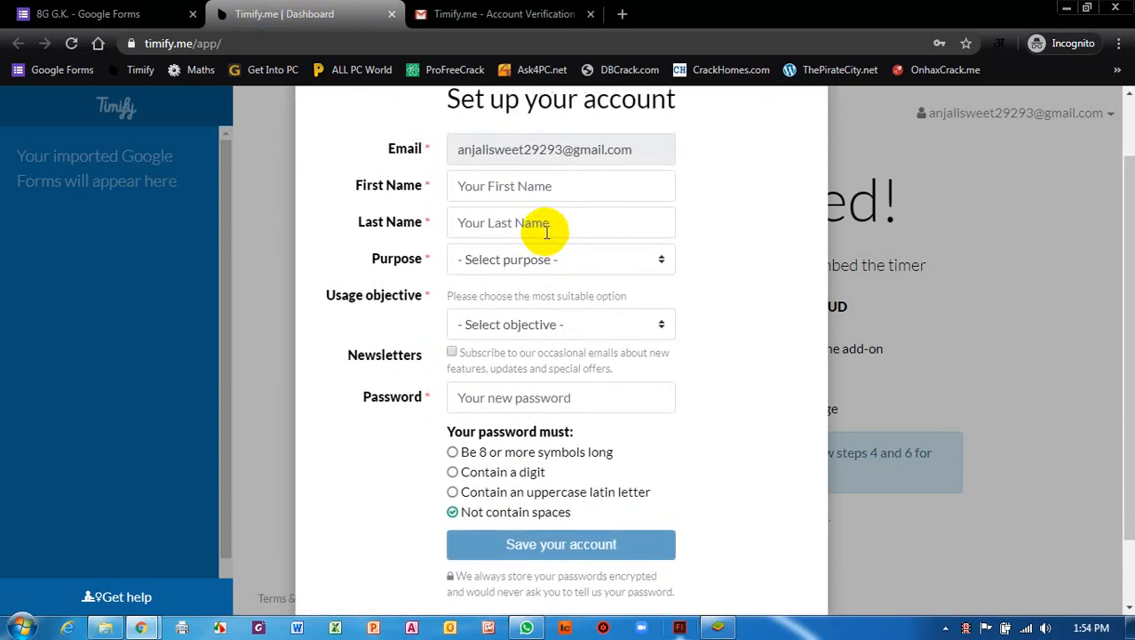
left_click(516, 189)
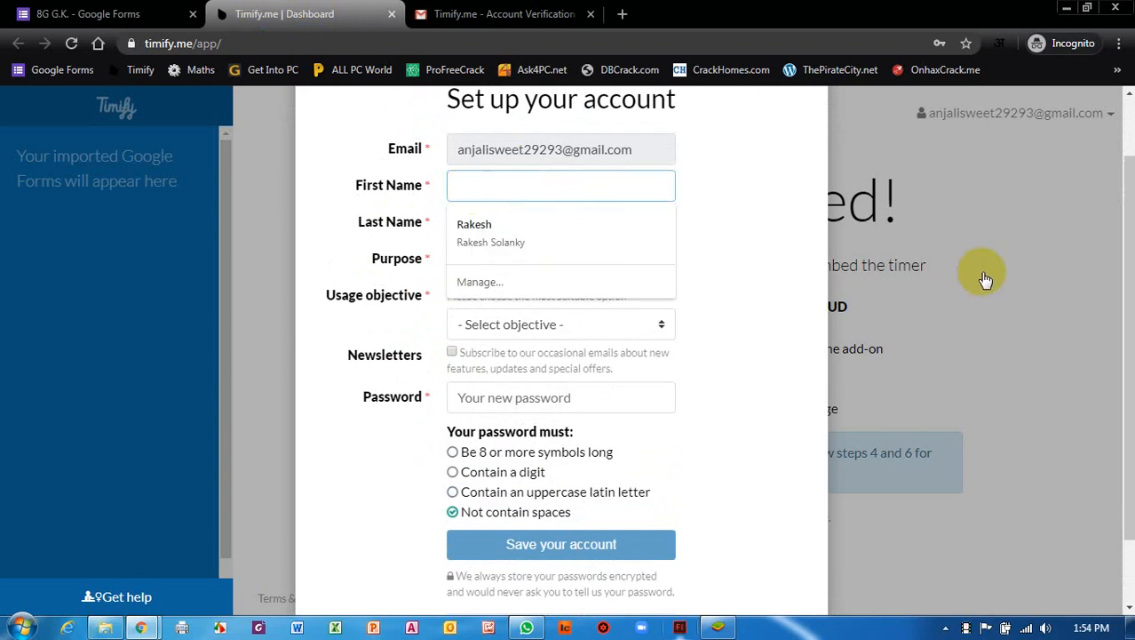
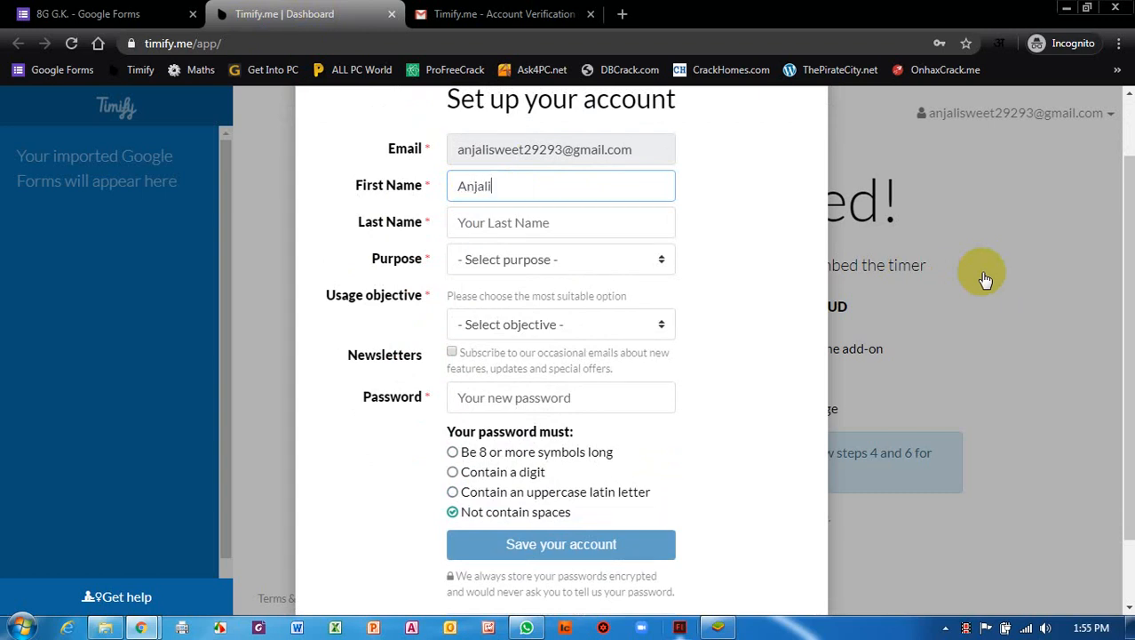
left_click(473, 229)
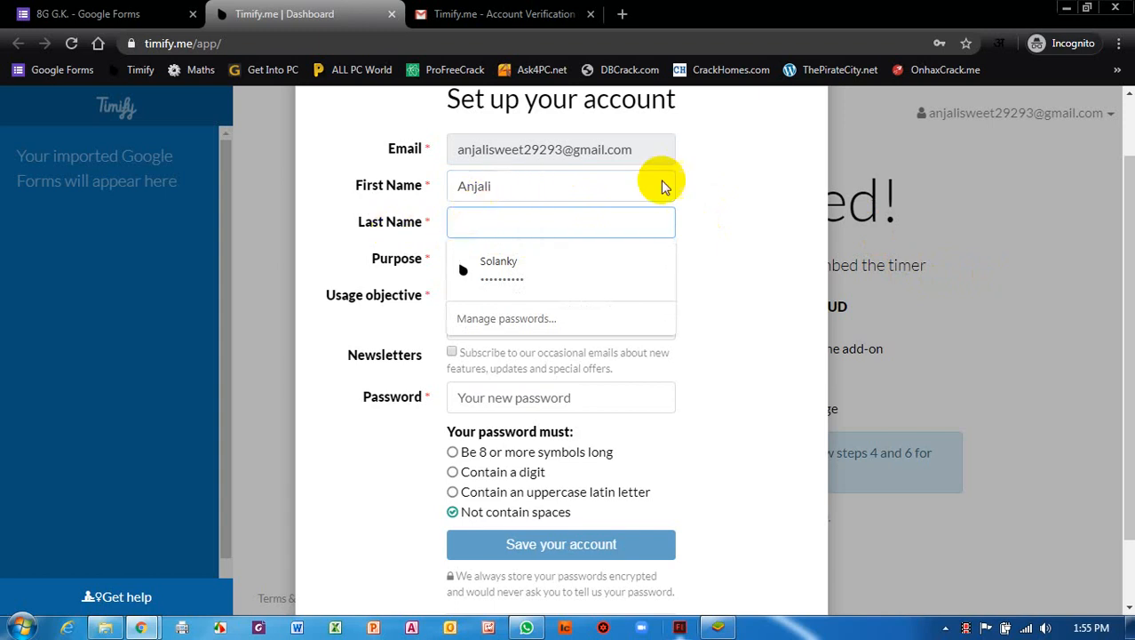
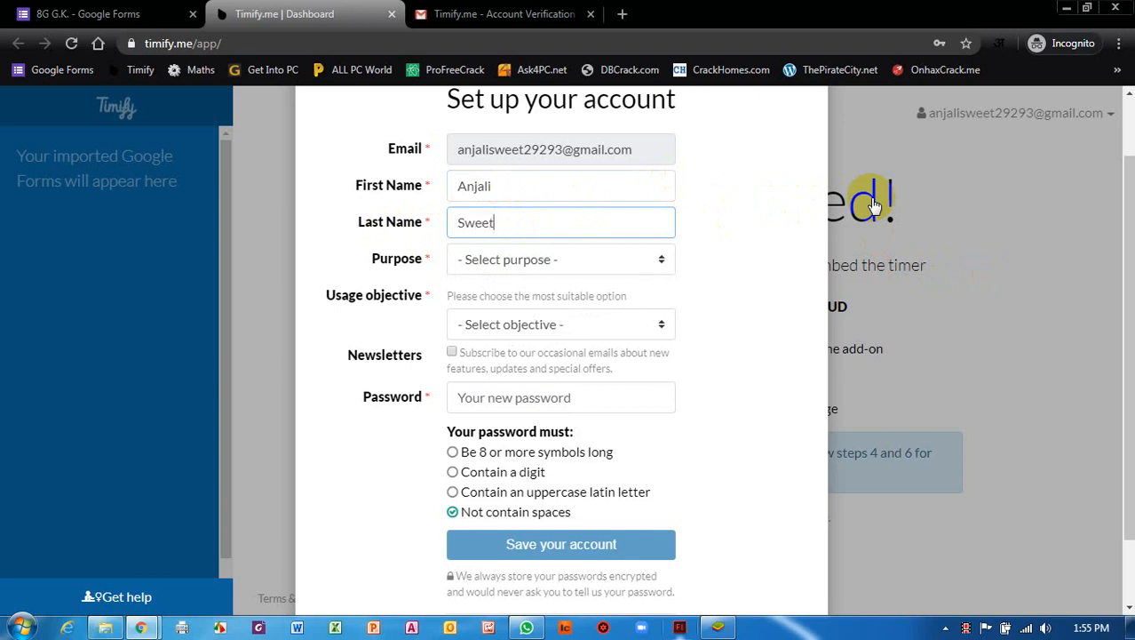
Step: Set Purpose to Personal and Usage objective to Education
left_click(490, 265)
left_click(486, 304)
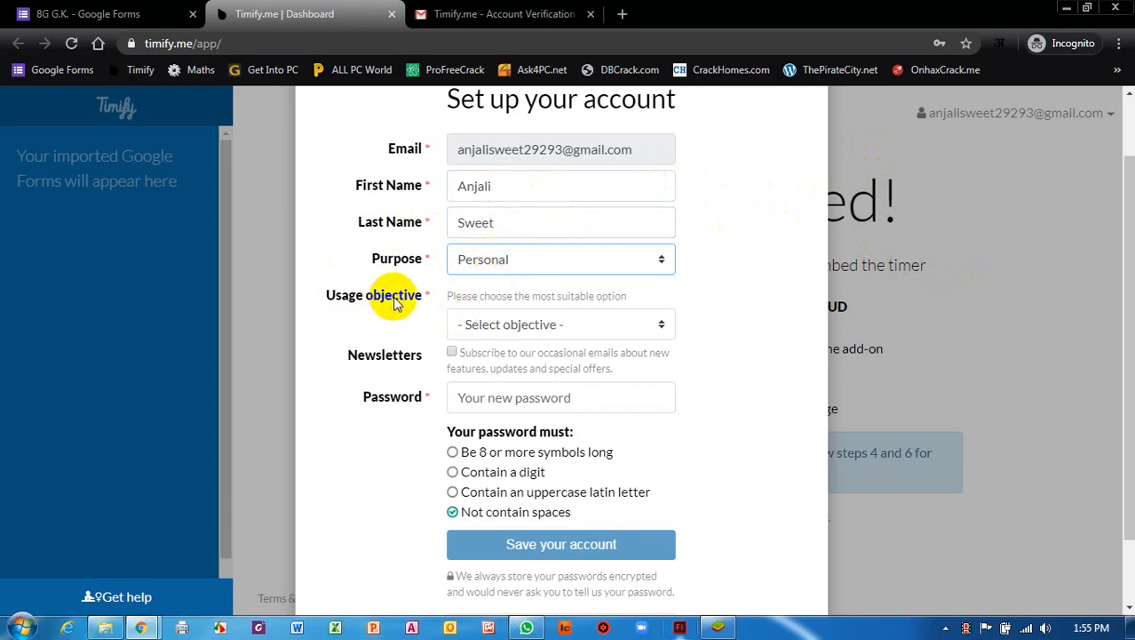
left_click(515, 259)
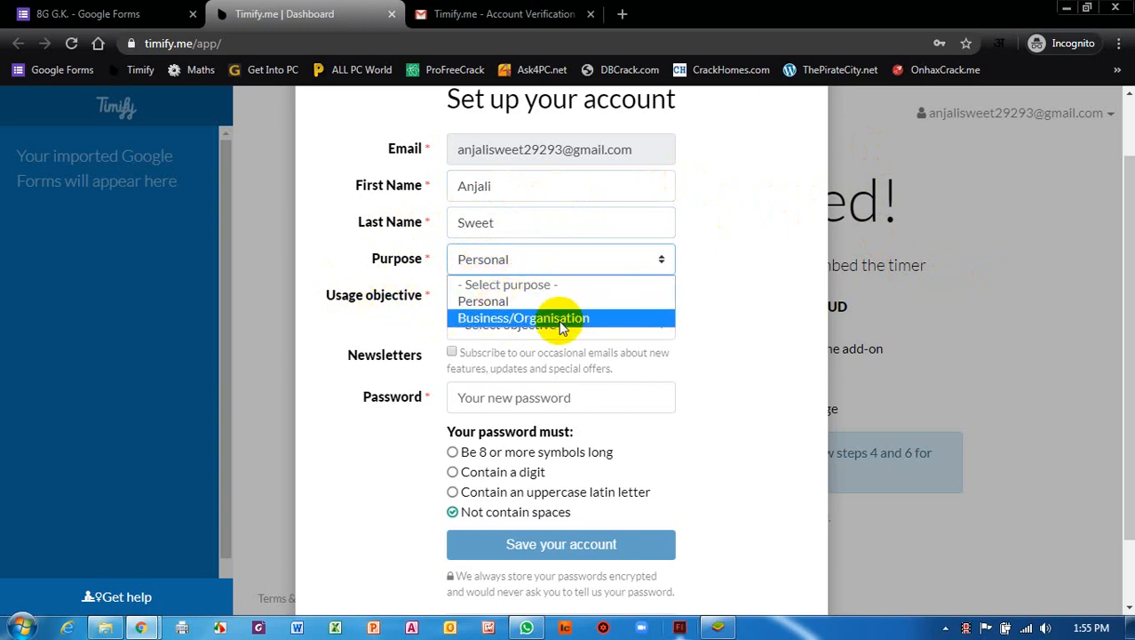
left_click(539, 261)
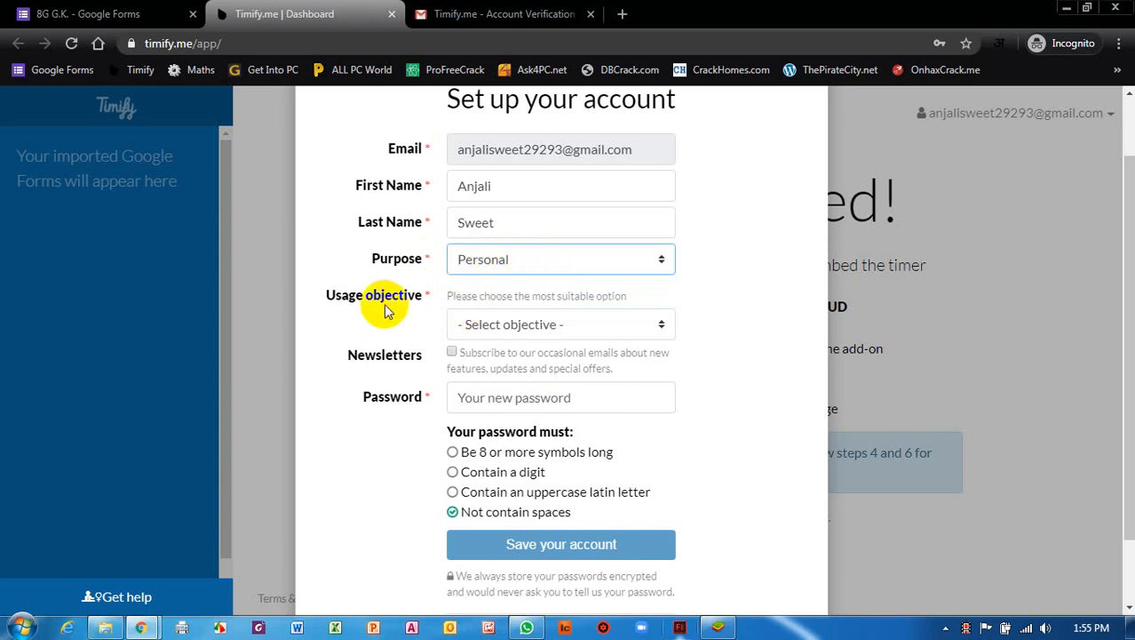
left_click(531, 327)
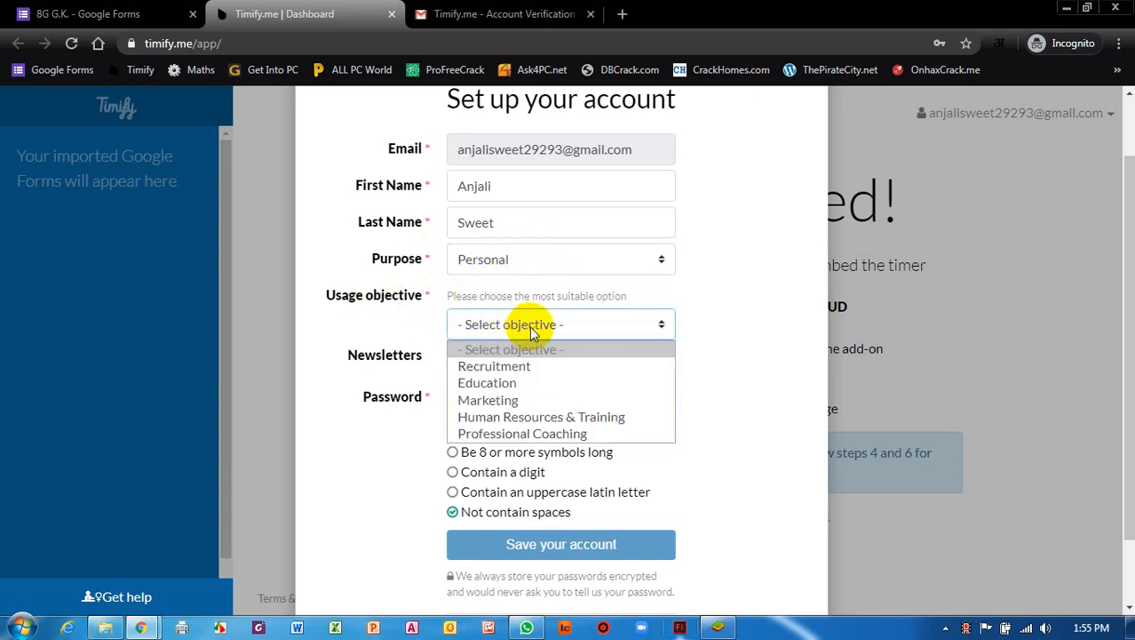
left_click(508, 388)
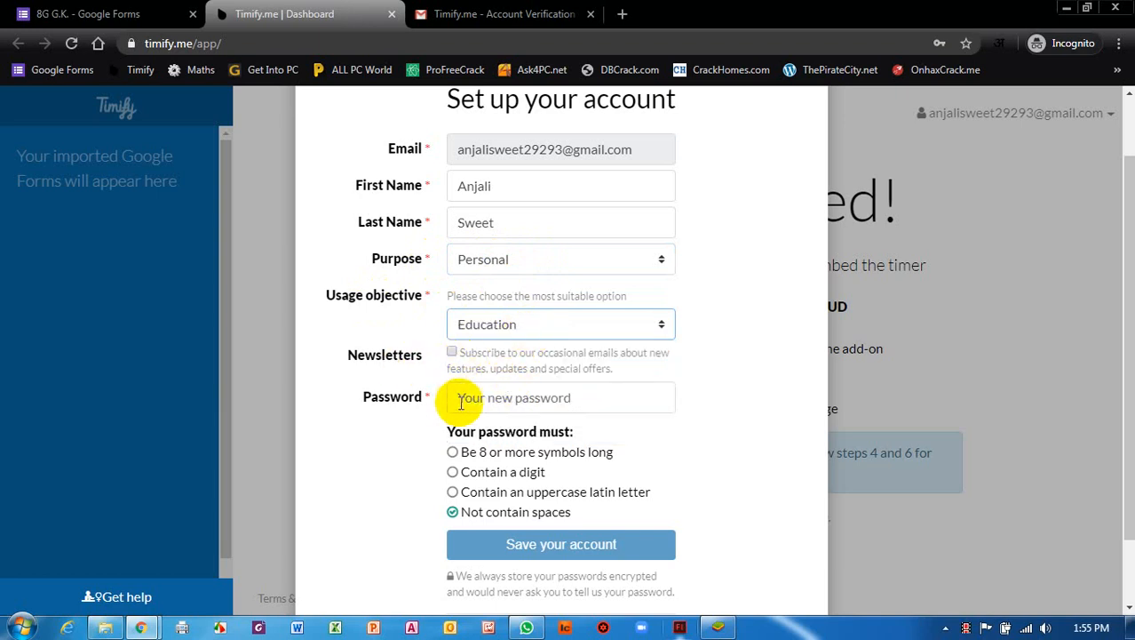
left_click(522, 394)
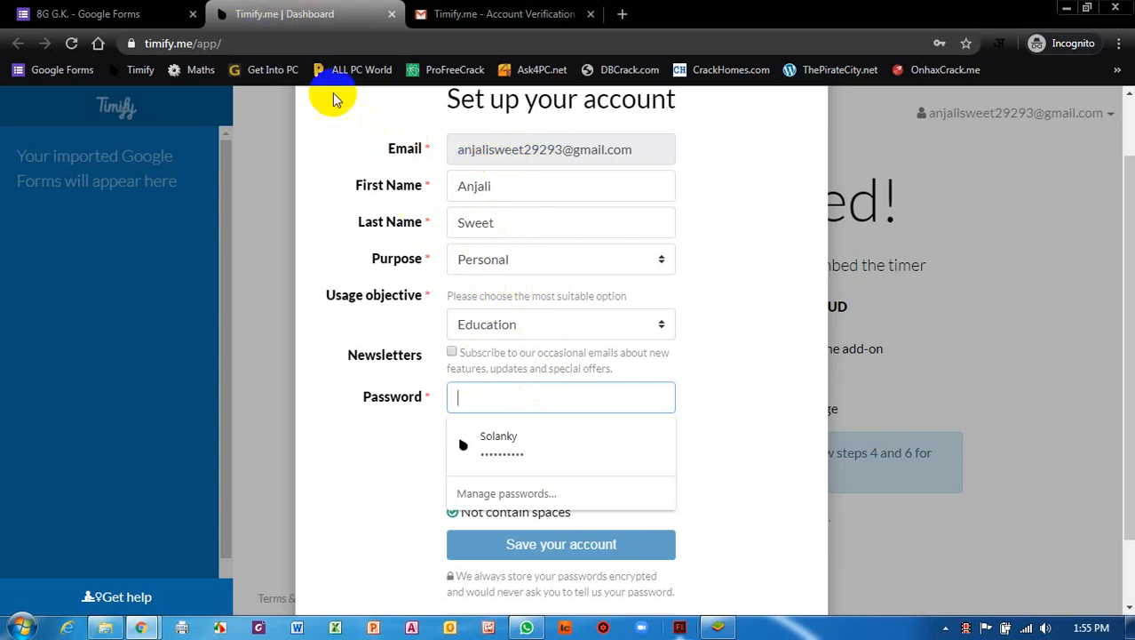
Step: Dismiss the browser's saved-password suggestion on the Password field
left_click(498, 407)
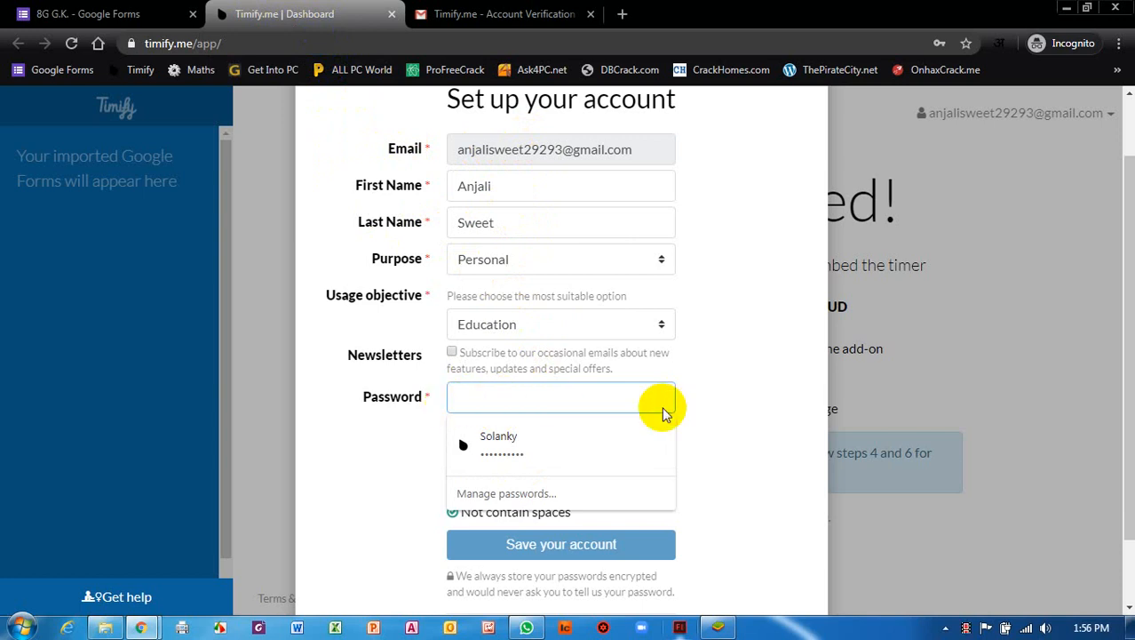
left_click(725, 395)
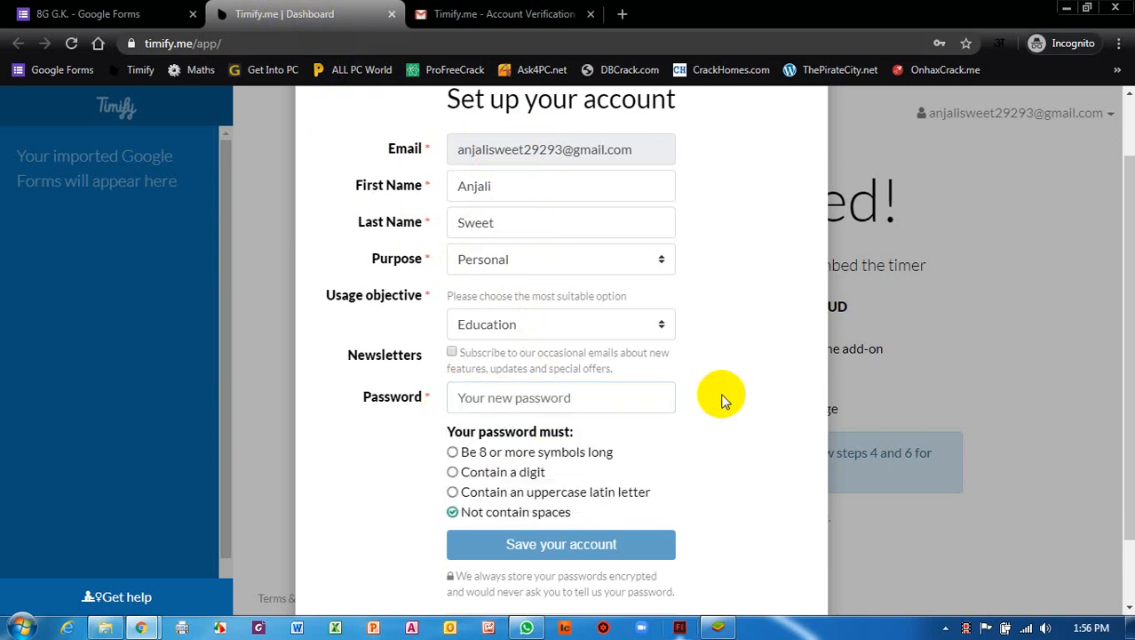
left_click(583, 398)
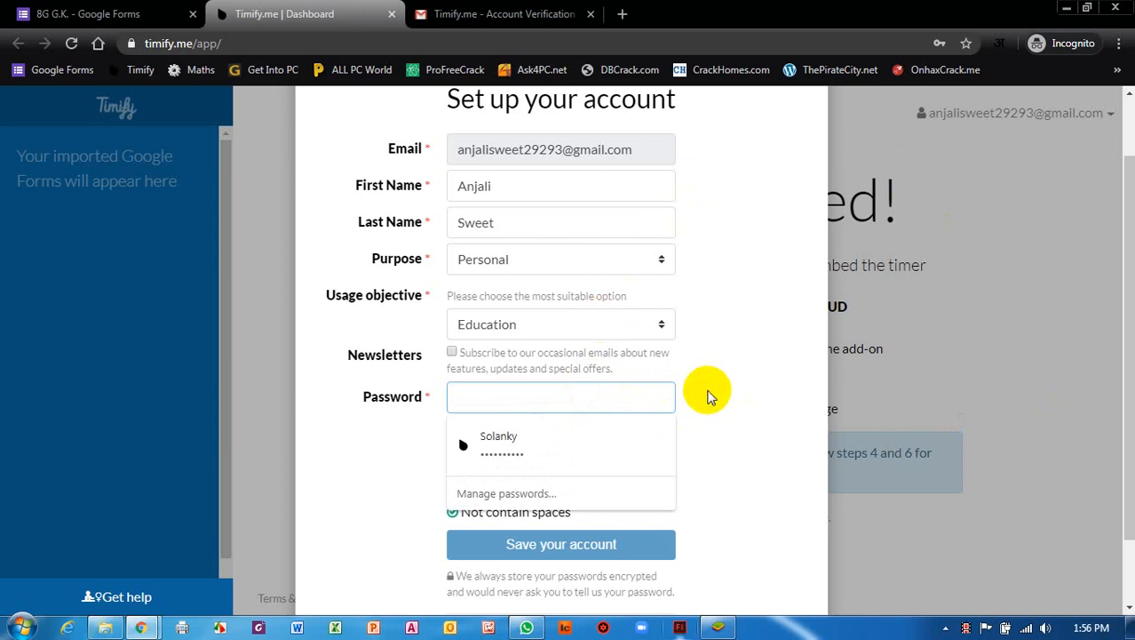
left_click(712, 393)
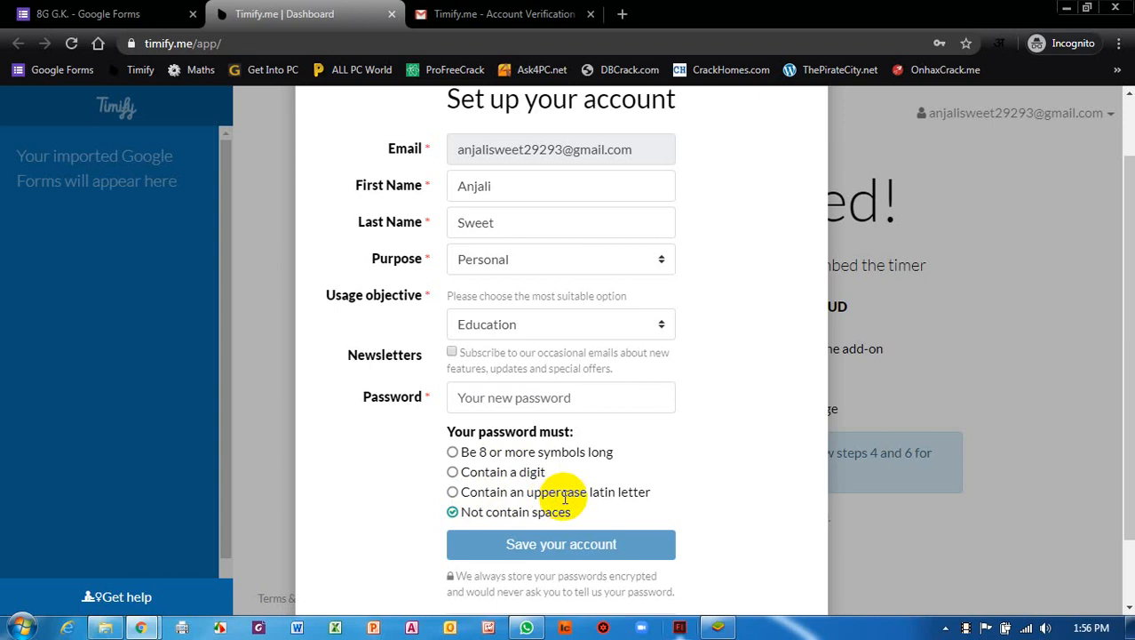
Step: Enter a password meeting all four rules and save the Timify.me account
left_click(526, 398)
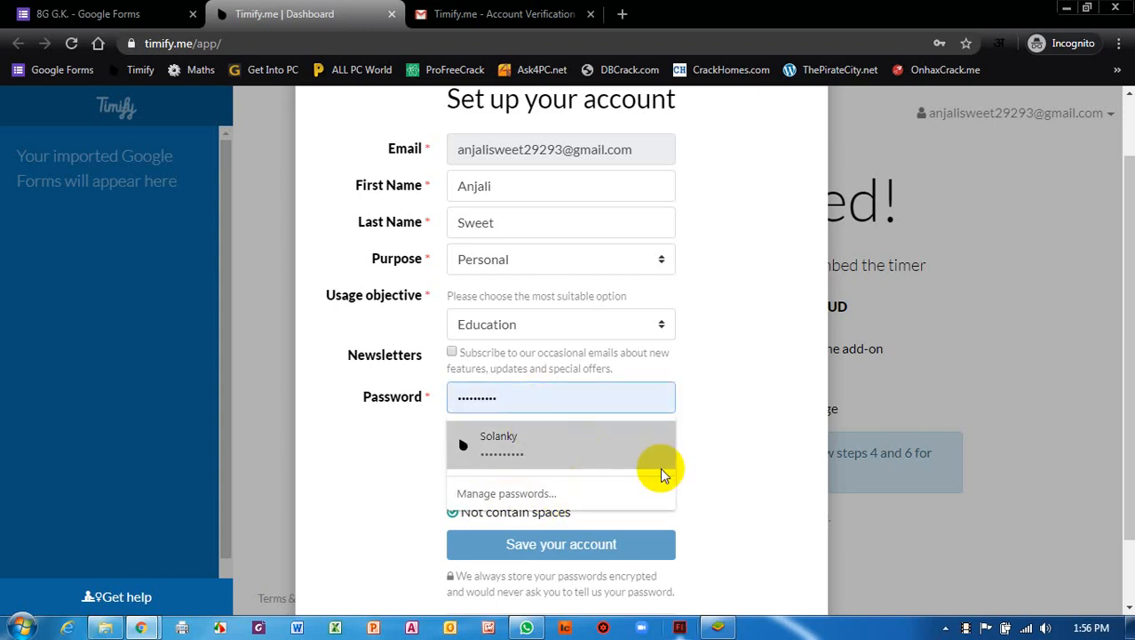
type("S")
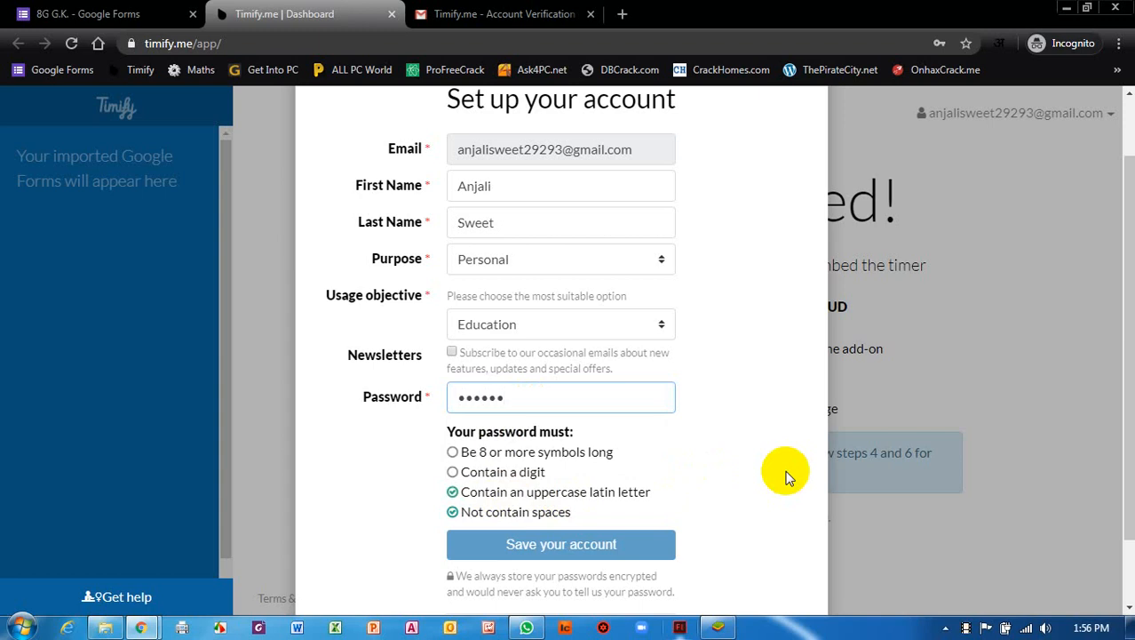
type("••••••••")
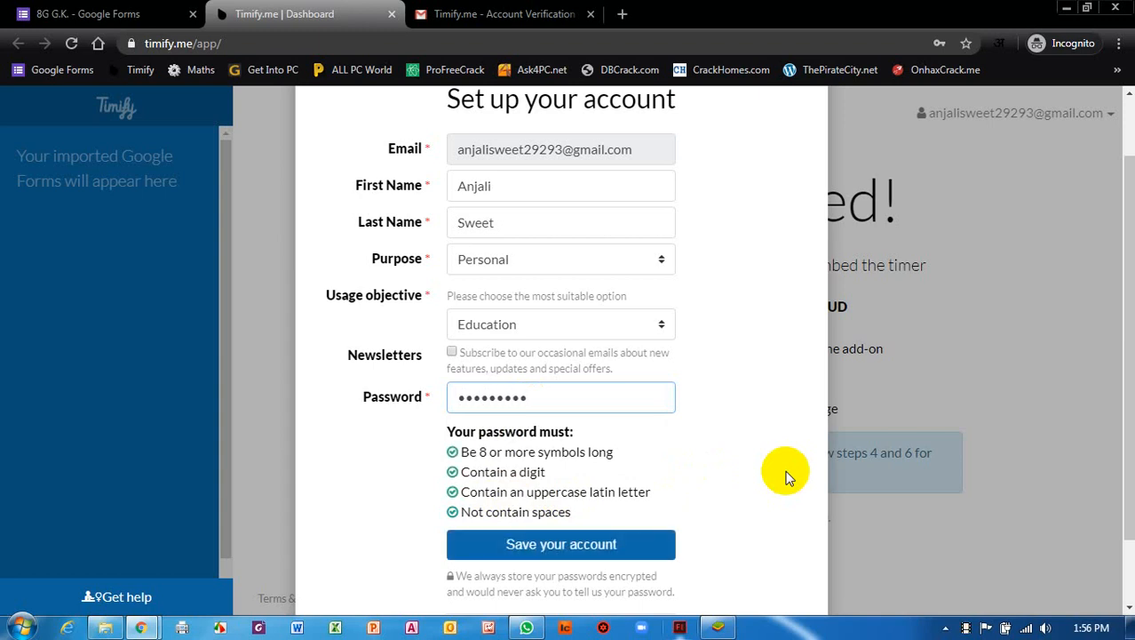
key("ctrl+a")
key("BackSpace")
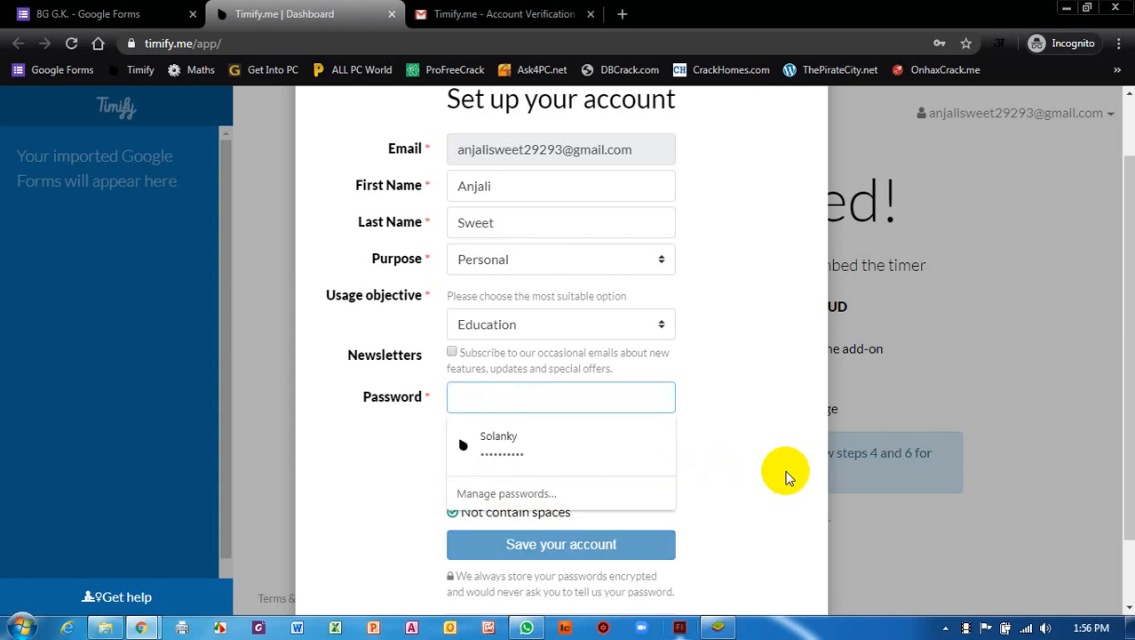
type("S•••••••")
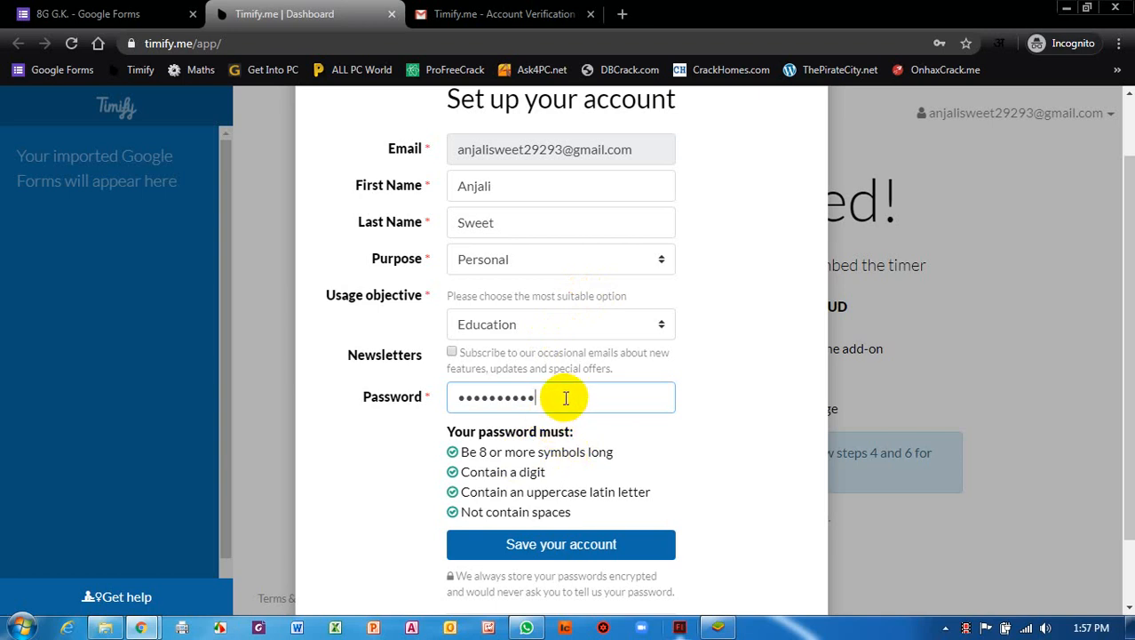
left_click(576, 551)
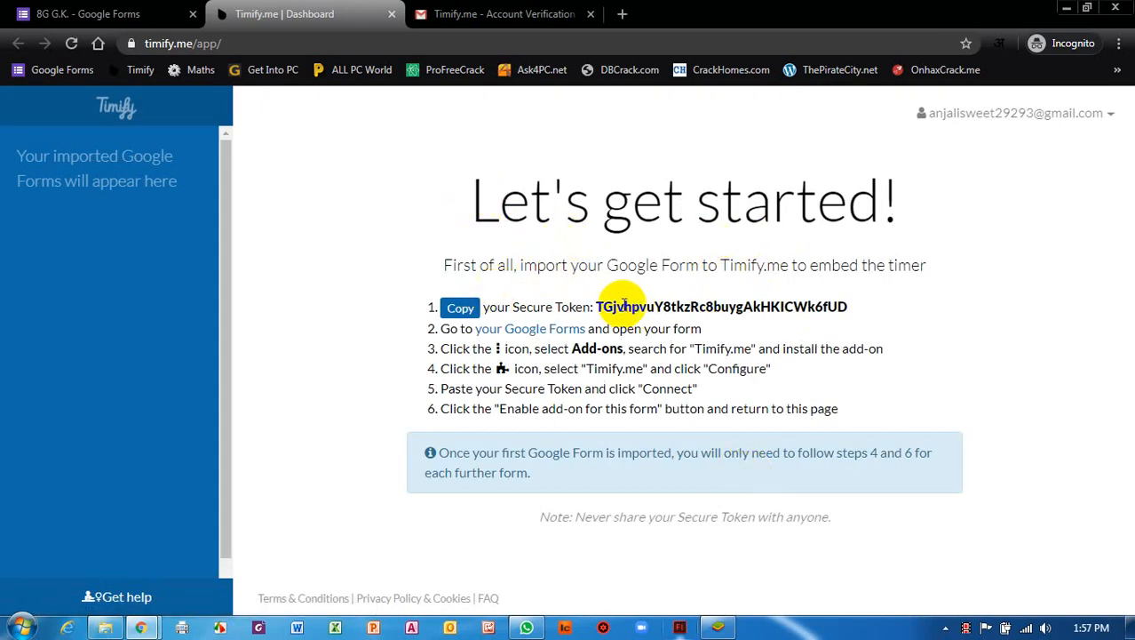
Step: Copy the Secure Token from the dashboard and switch back to the 8G G.K. form
left_click_drag(604, 307, 841, 311)
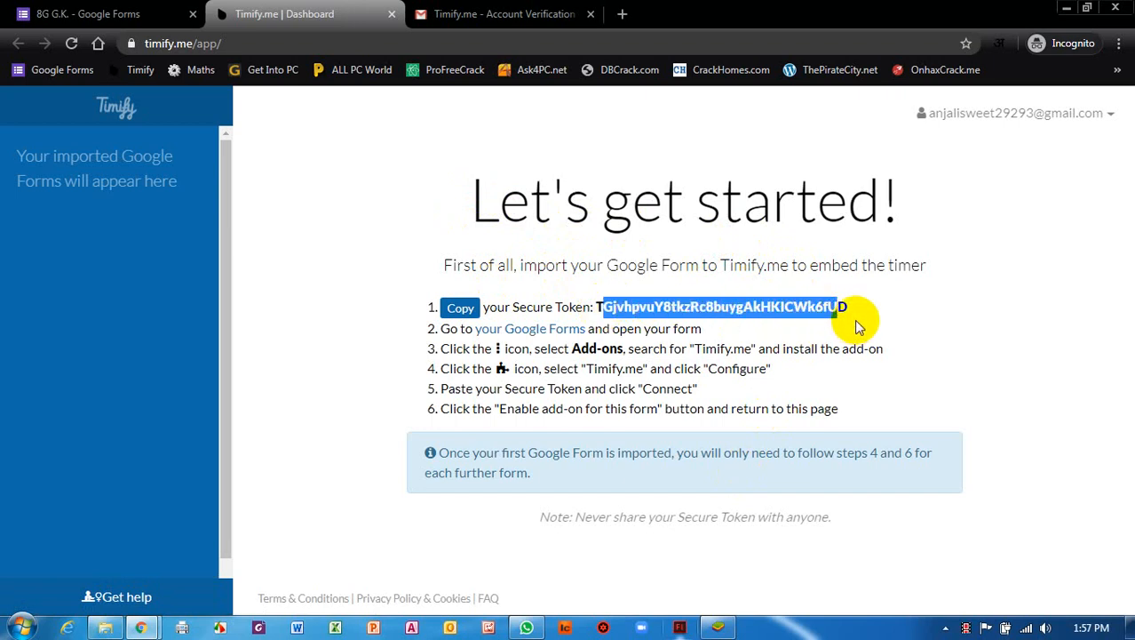
left_click(857, 323)
left_click(462, 311)
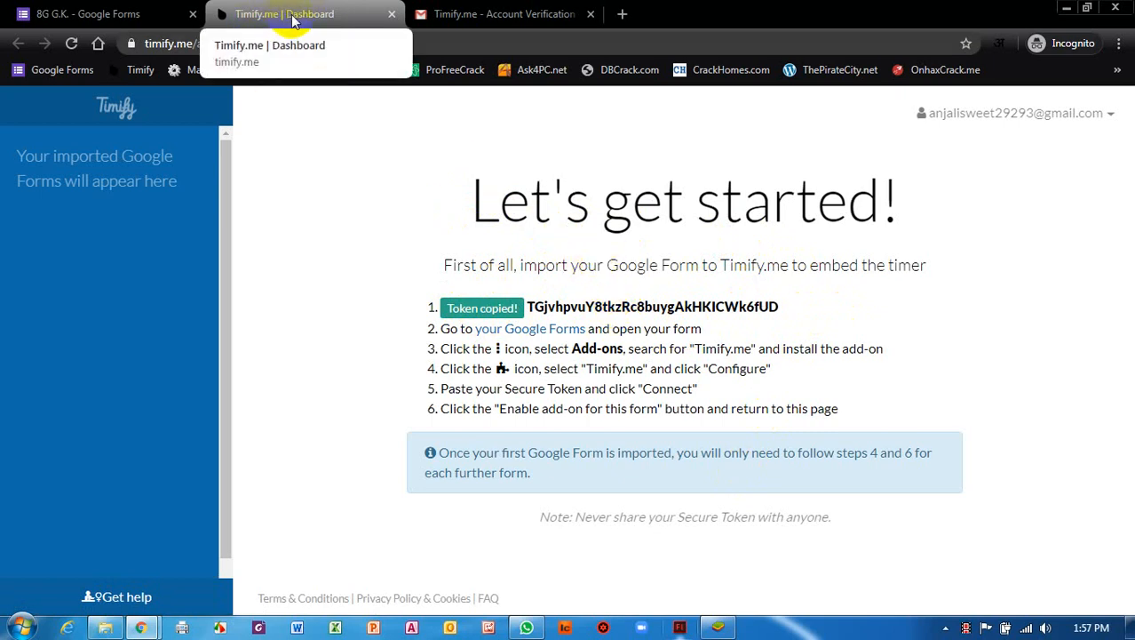
left_click(102, 21)
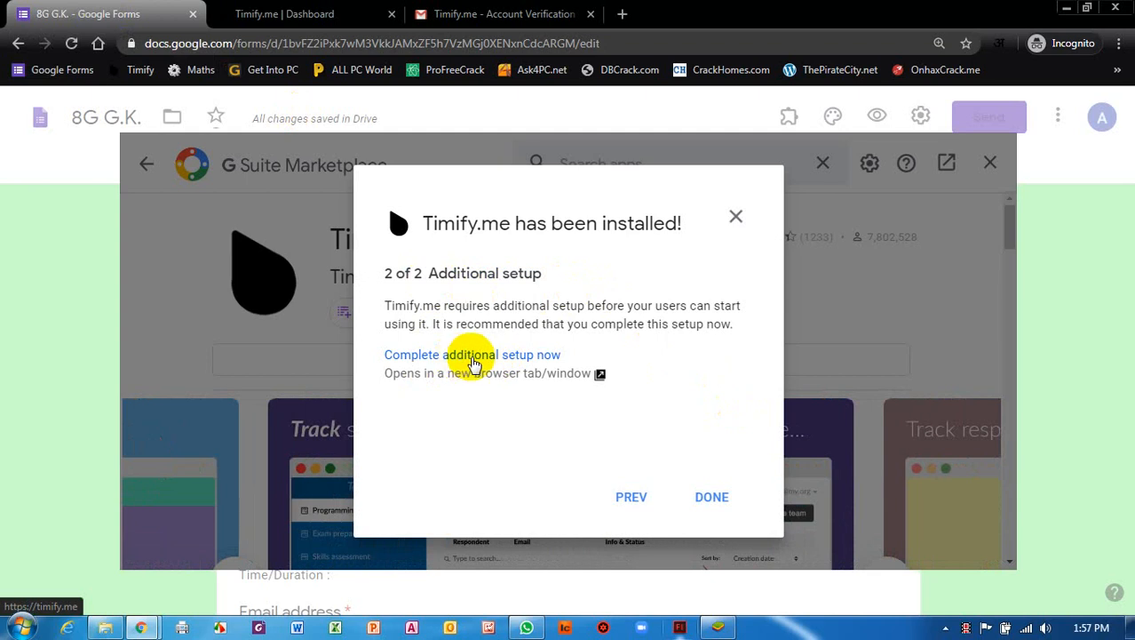
Step: Close the Timify.me installed dialog and G Suite Marketplace, then show the form's add-ons list
left_click(352, 20)
left_click(142, 23)
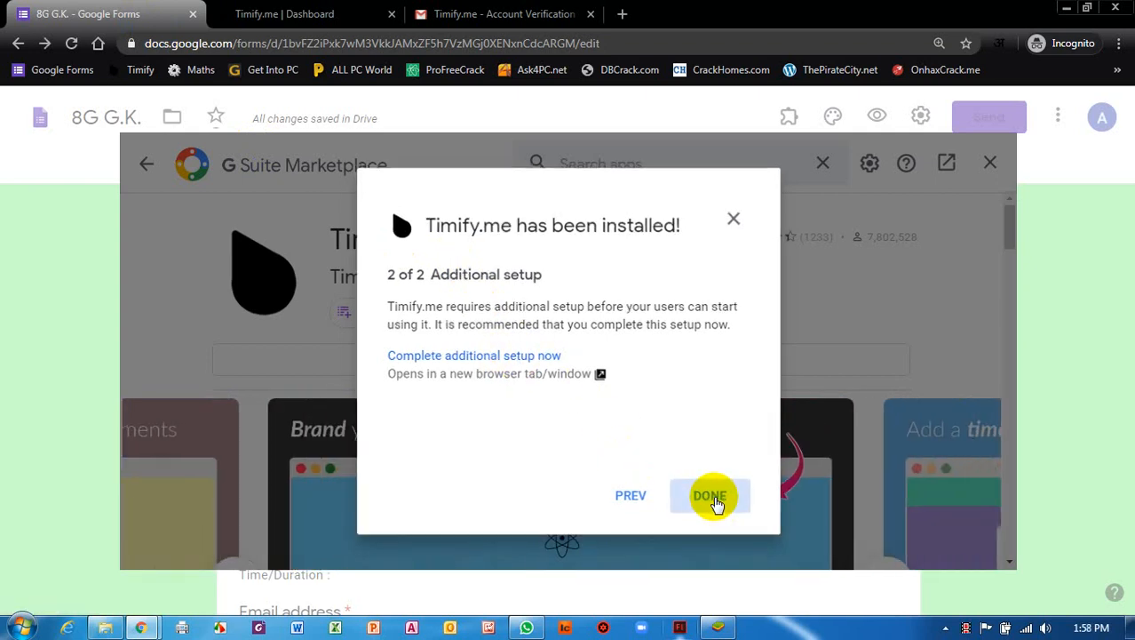
left_click(713, 500)
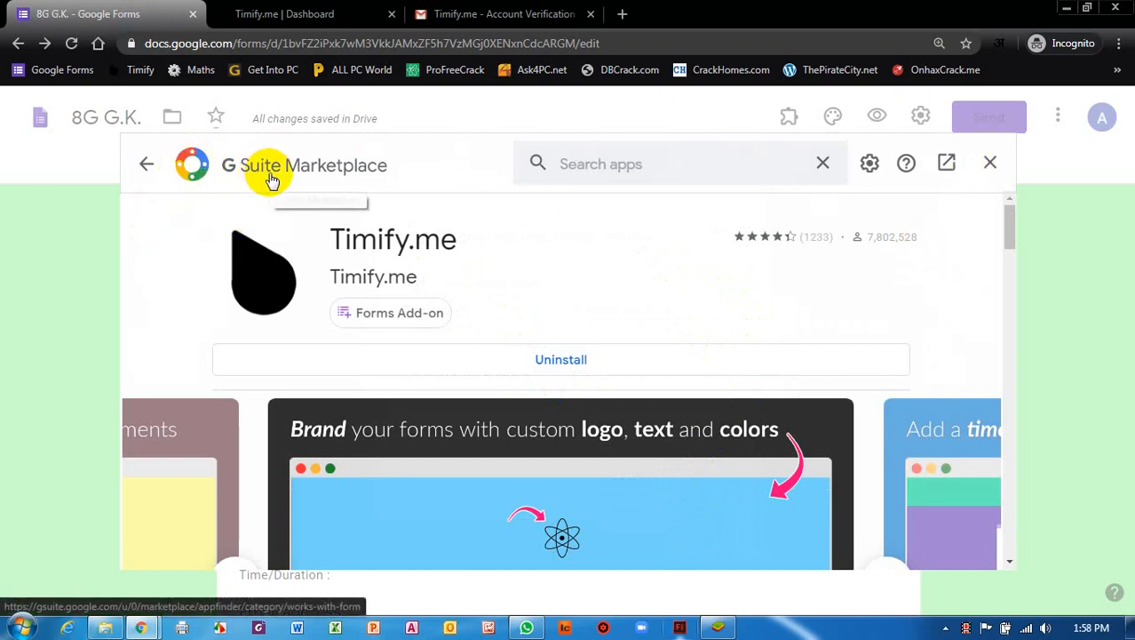
left_click(992, 164)
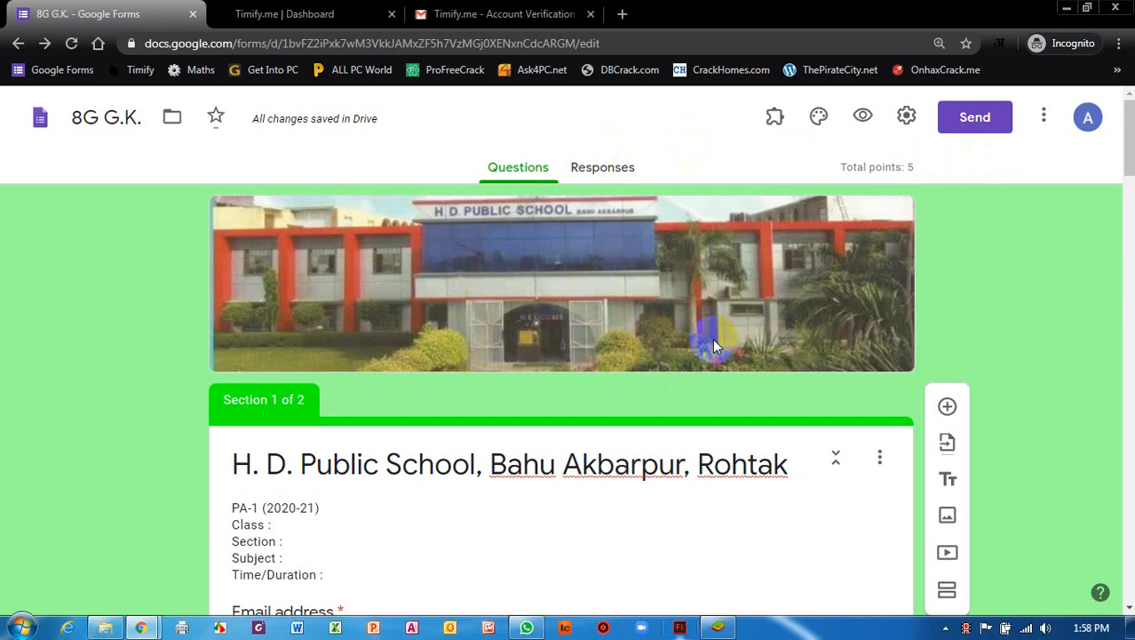
left_click(775, 120)
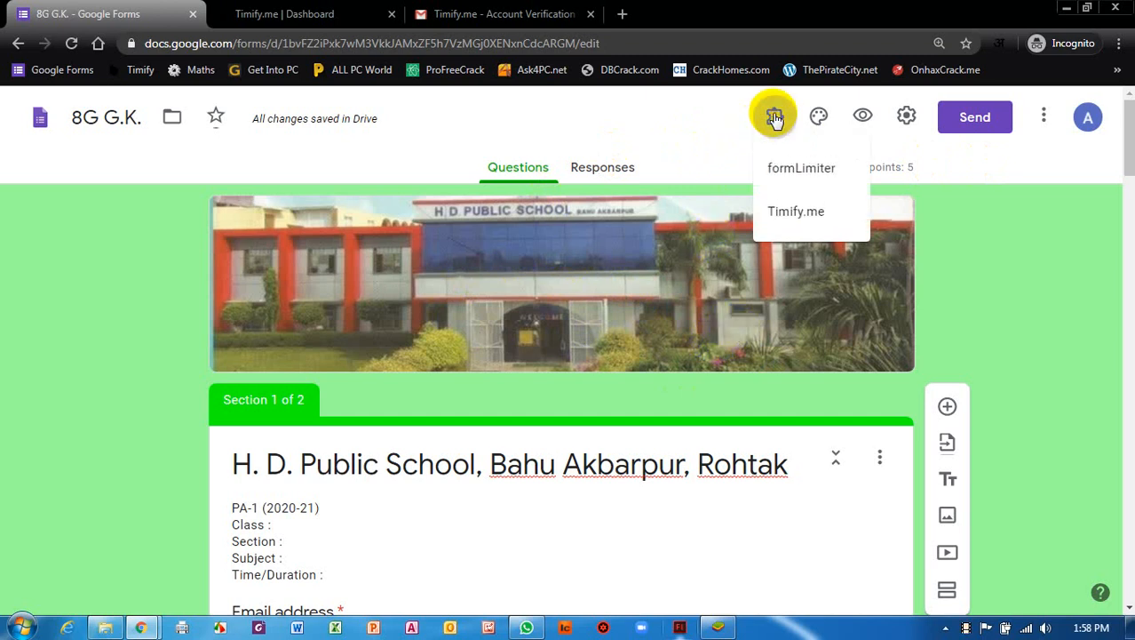
Step: Open Timify.me's Configure panel and re-copy the secure token from the dashboard
left_click(793, 217)
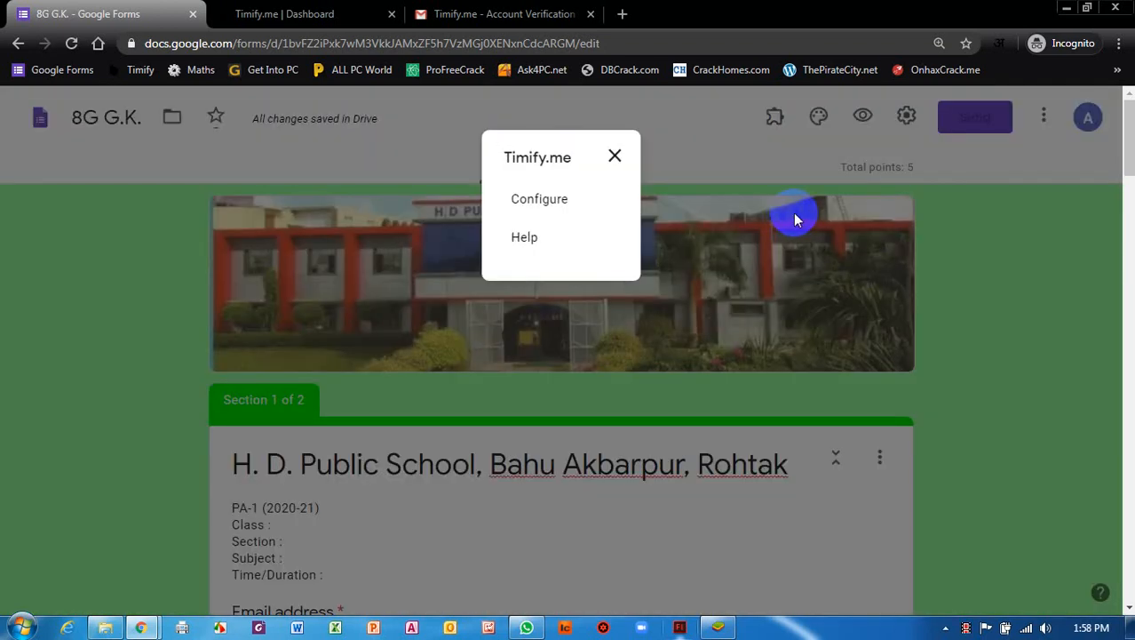
left_click(565, 199)
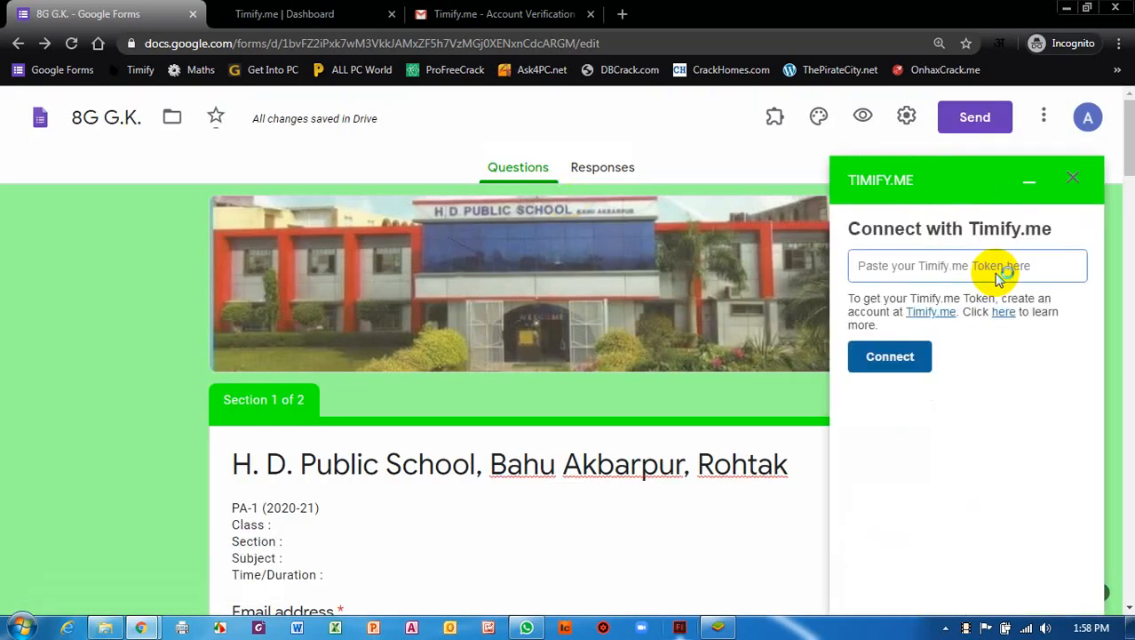
left_click(287, 15)
left_click(468, 311)
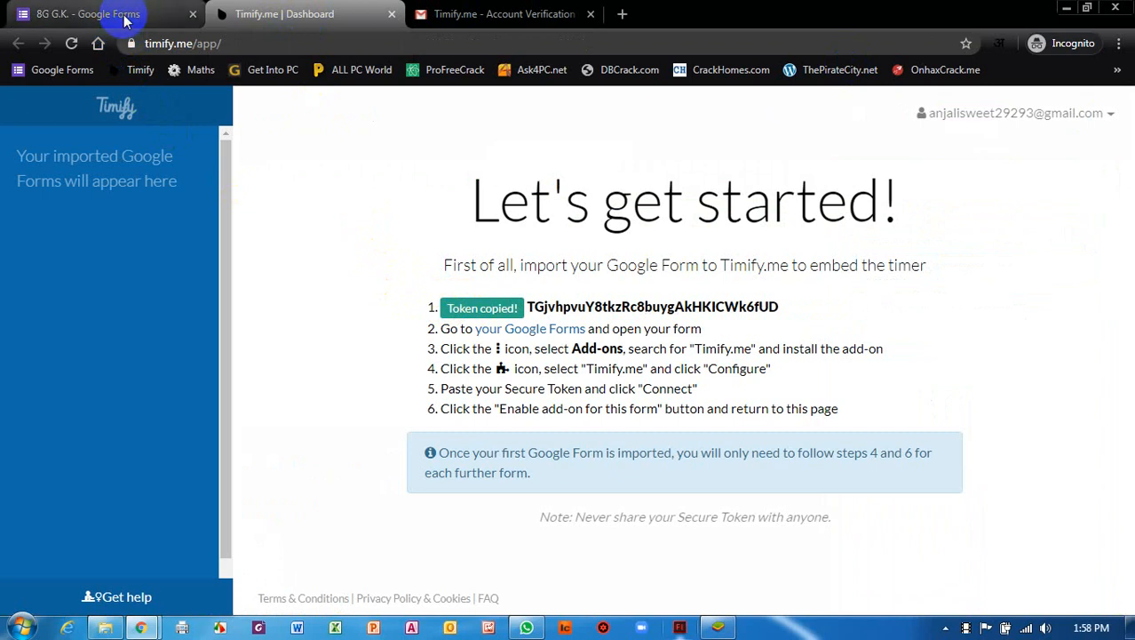
left_click(124, 19)
Step: Paste the secure token into the token field, connect, and enable the add-on
left_click(944, 264)
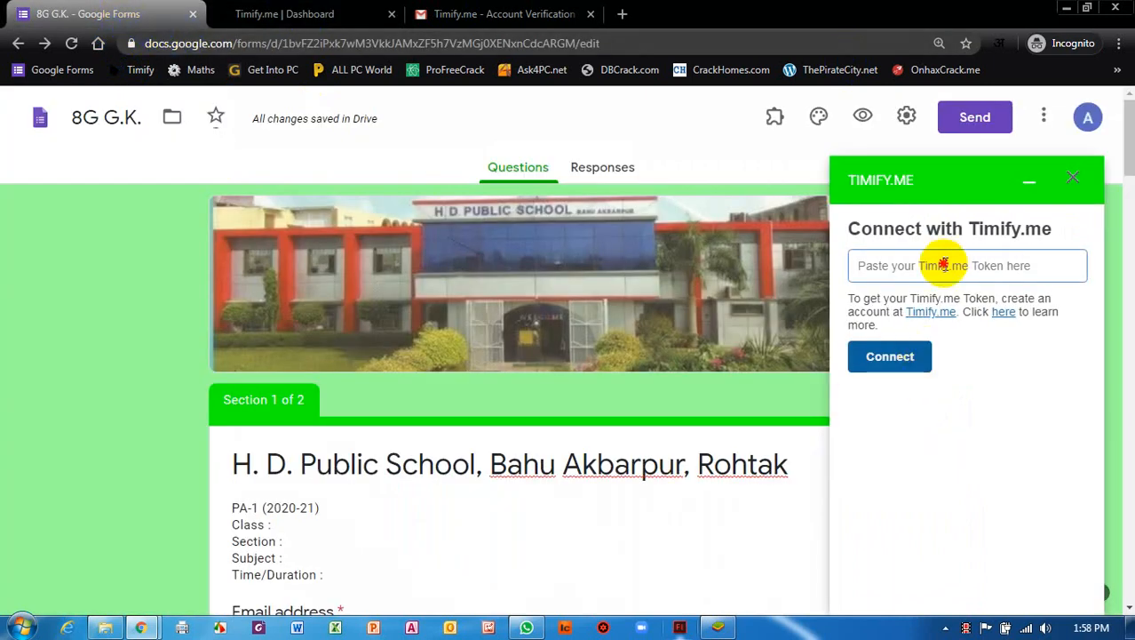
right_click(898, 265)
left_click(948, 365)
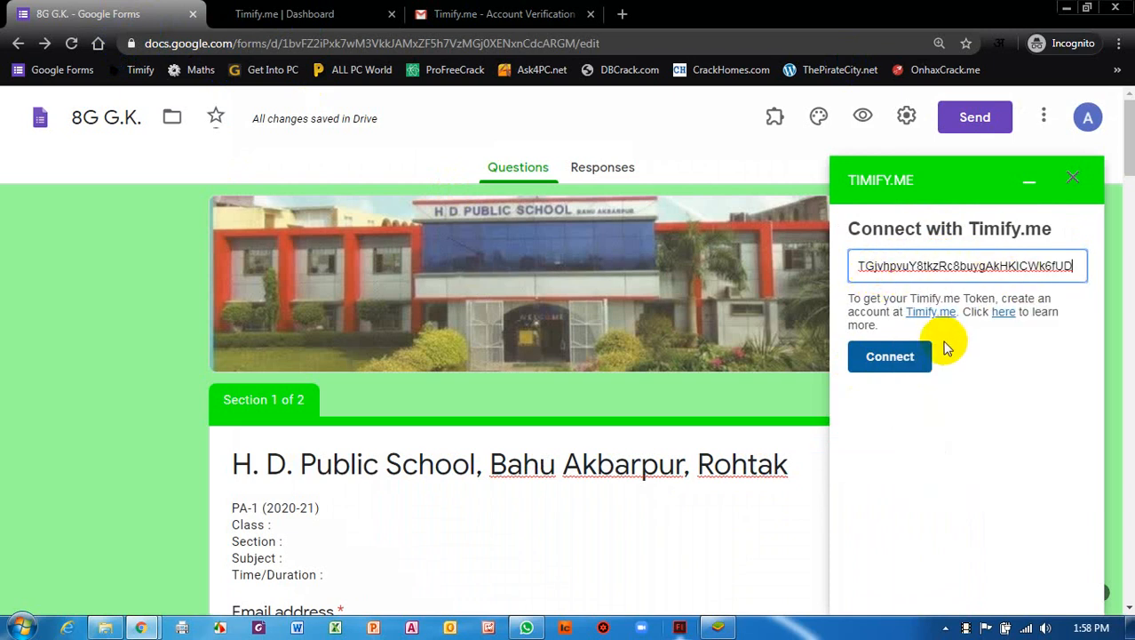
left_click(902, 356)
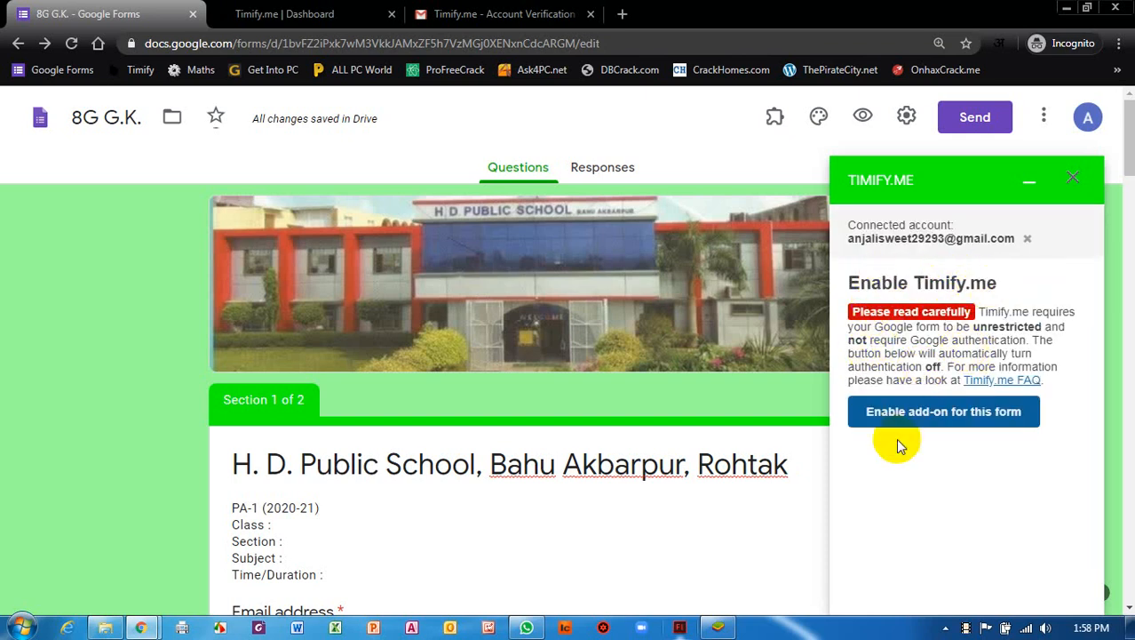
left_click(948, 417)
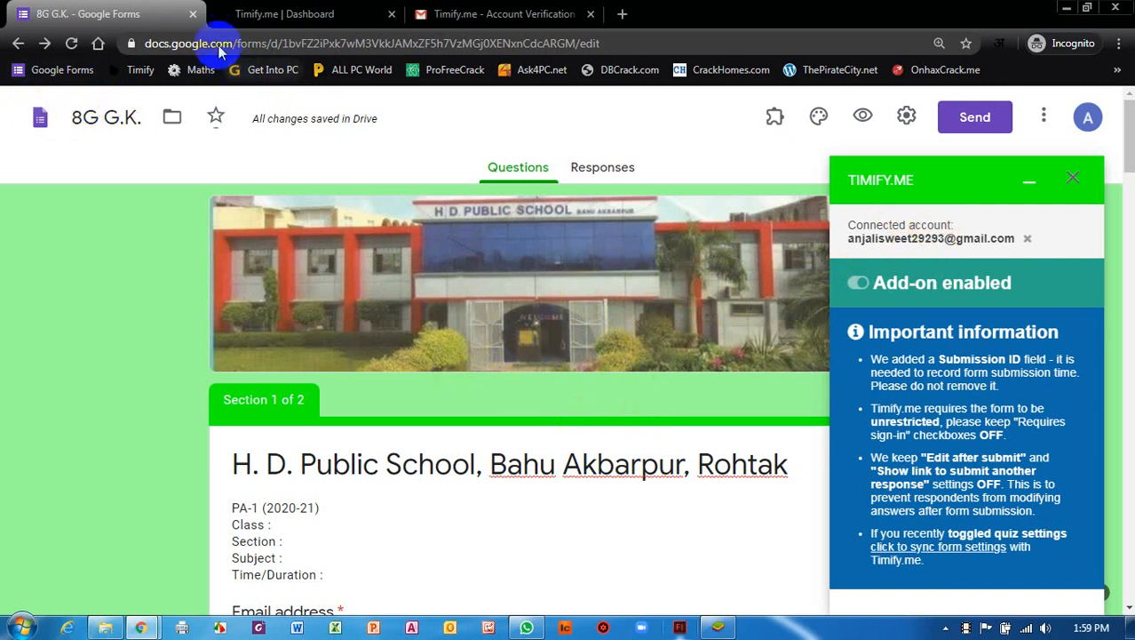
left_click(288, 15)
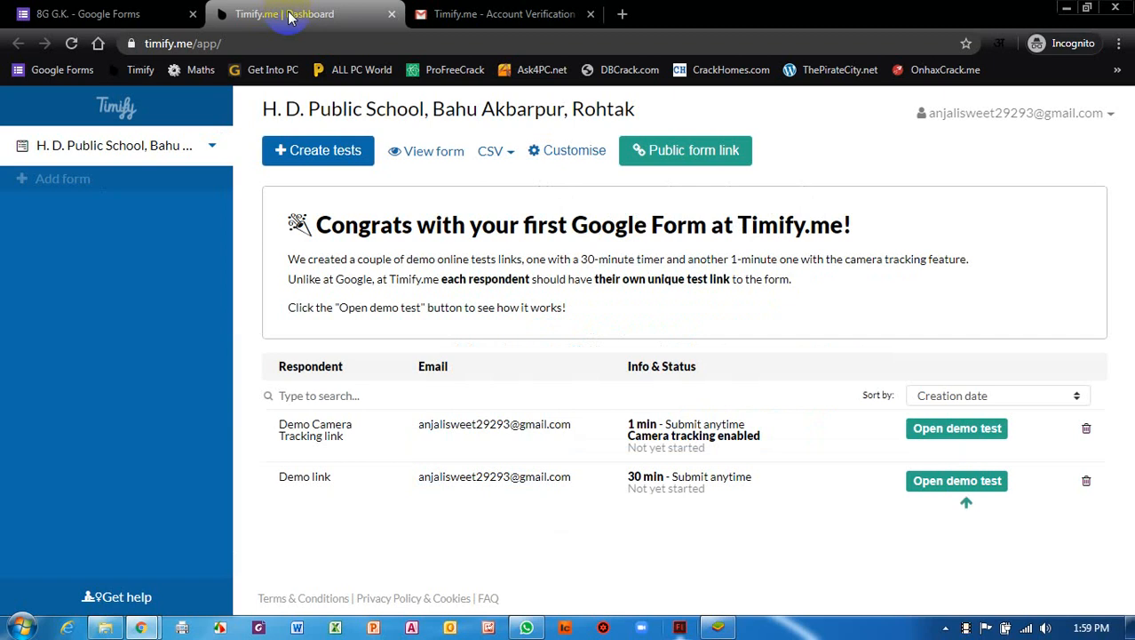
left_click(89, 15)
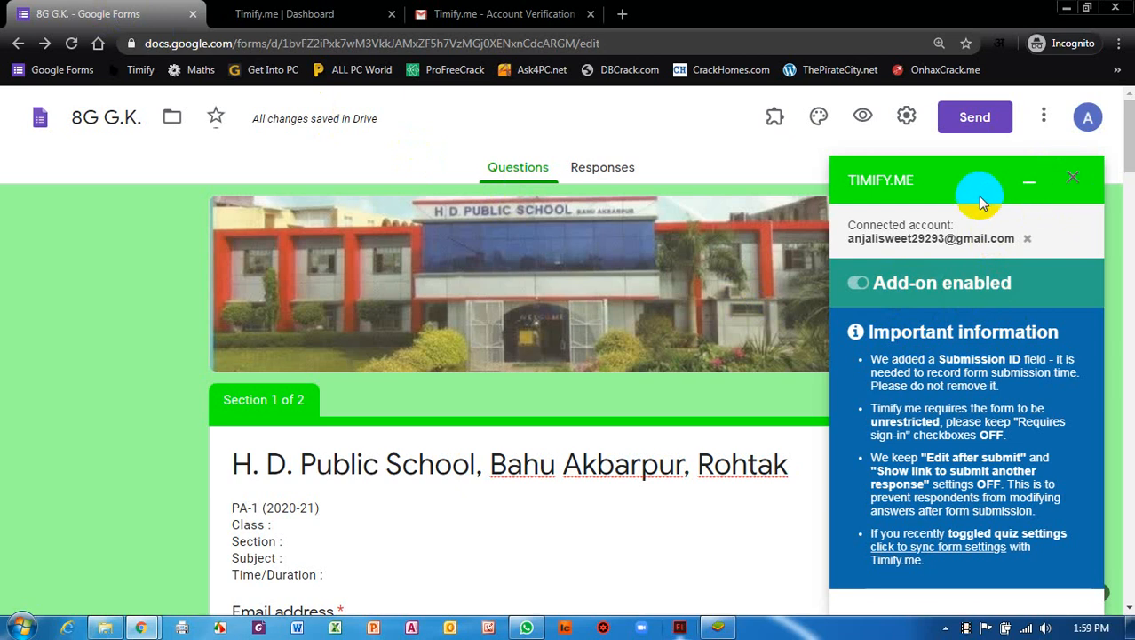
left_click(1075, 178)
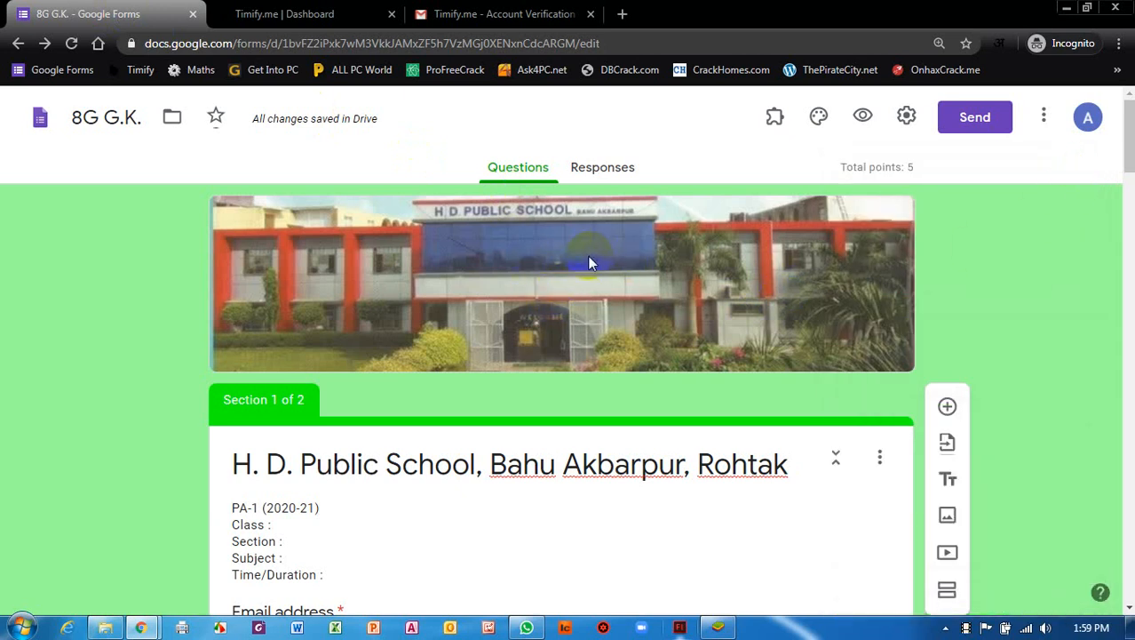
left_click(980, 123)
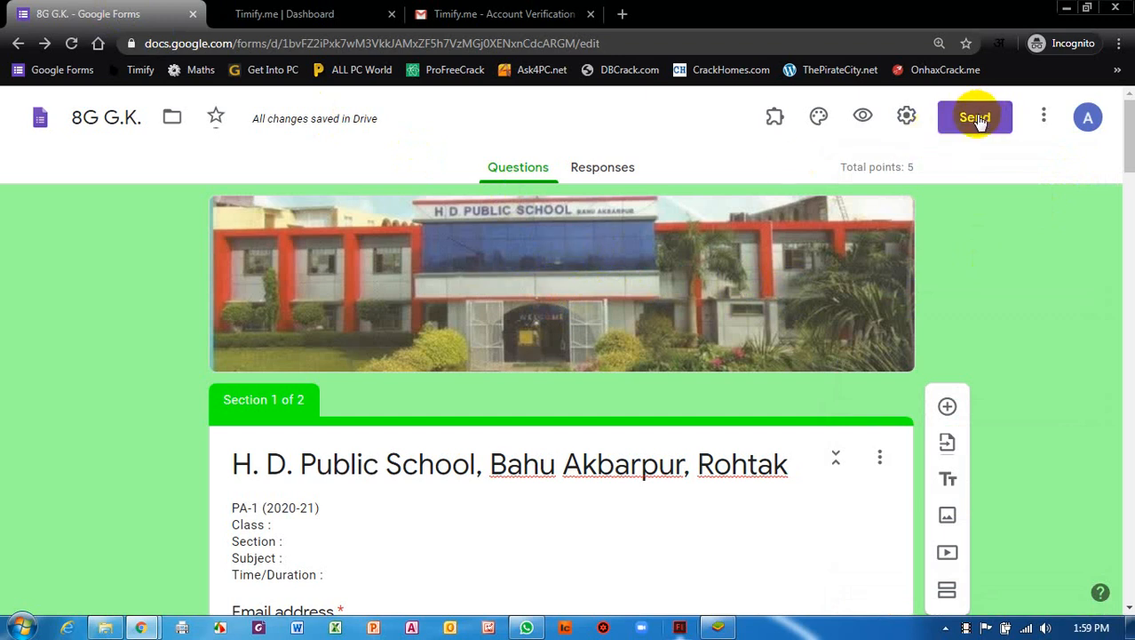
left_click(306, 11)
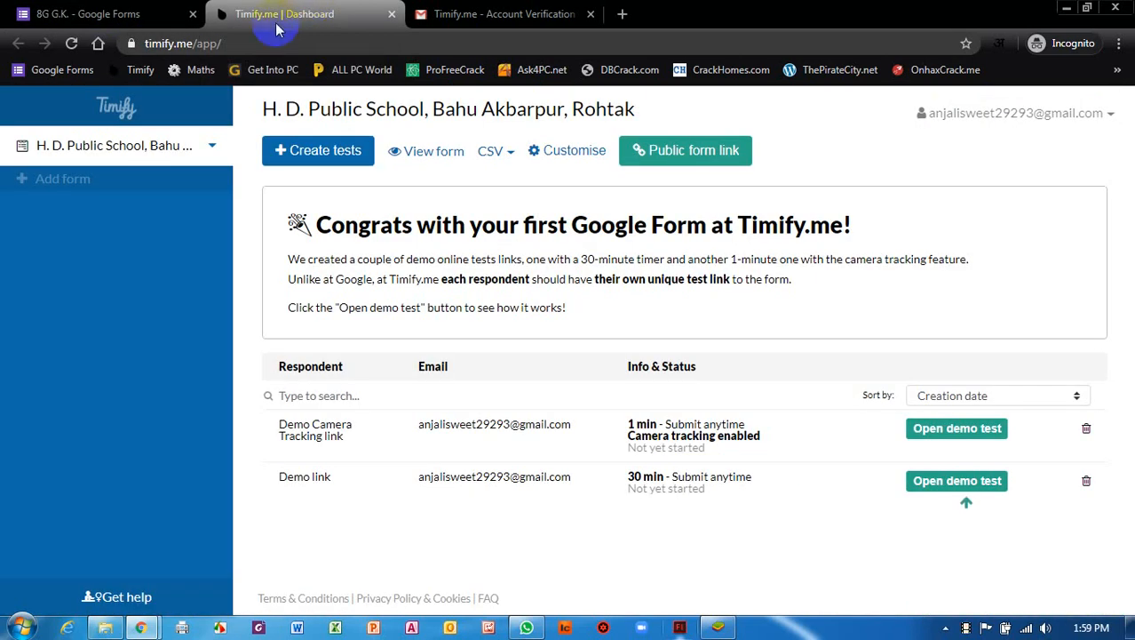
left_click(138, 13)
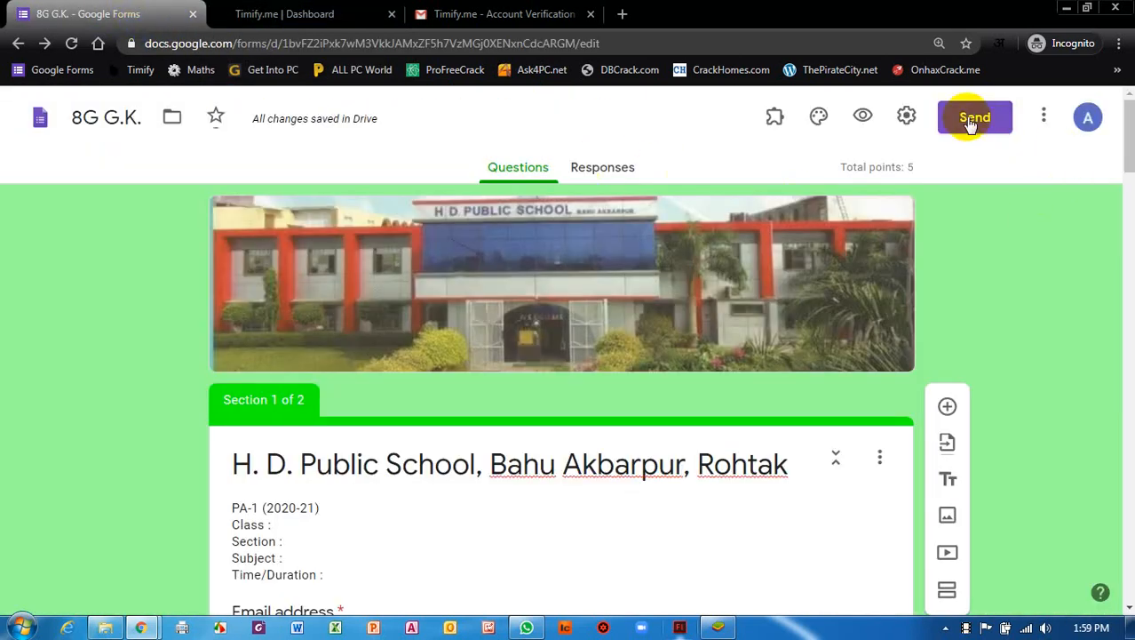
left_click(274, 15)
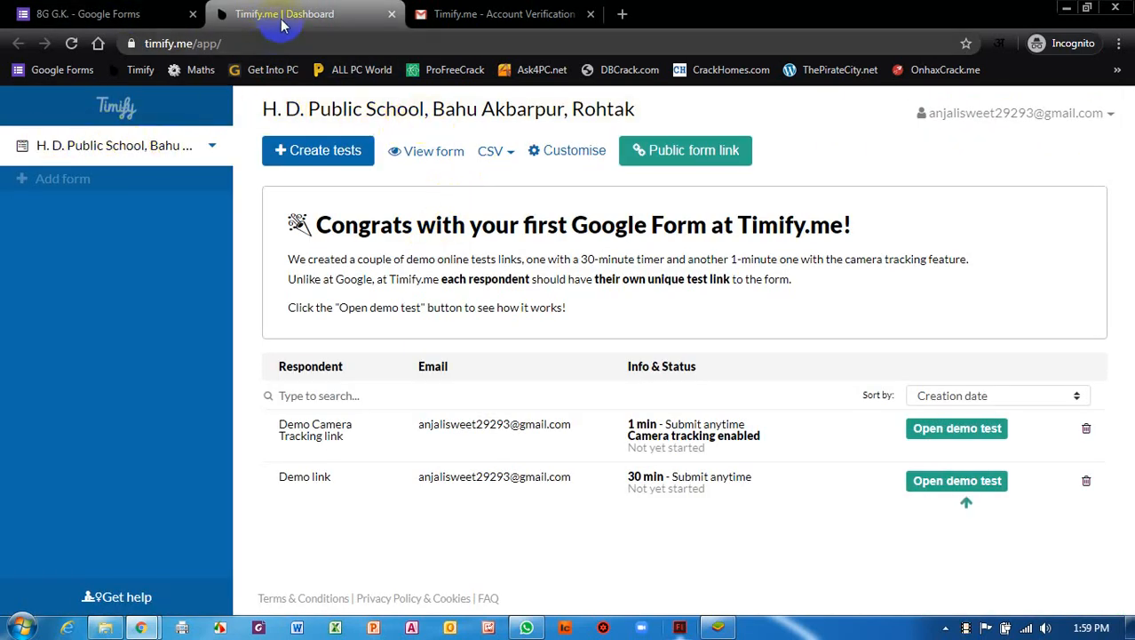
left_click(85, 14)
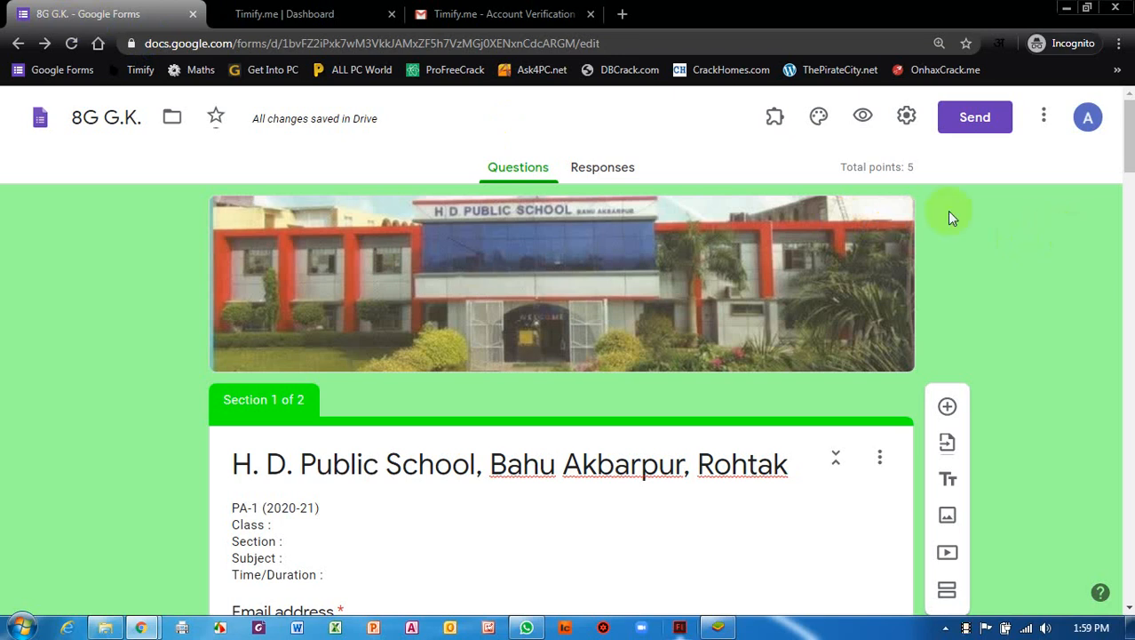
left_click(291, 13)
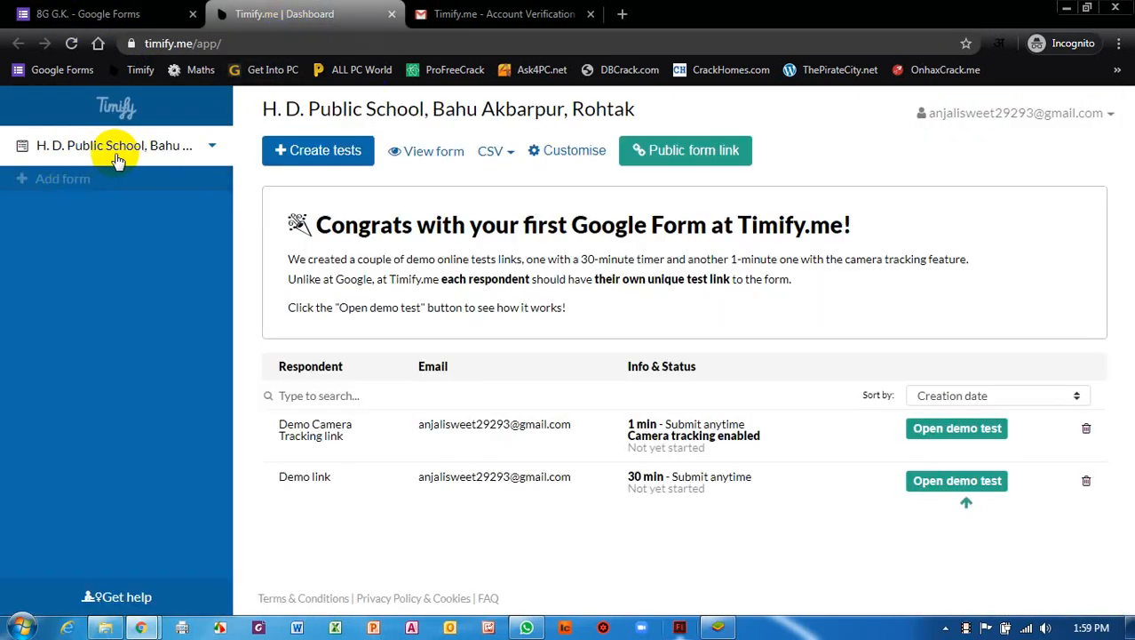
left_click(141, 17)
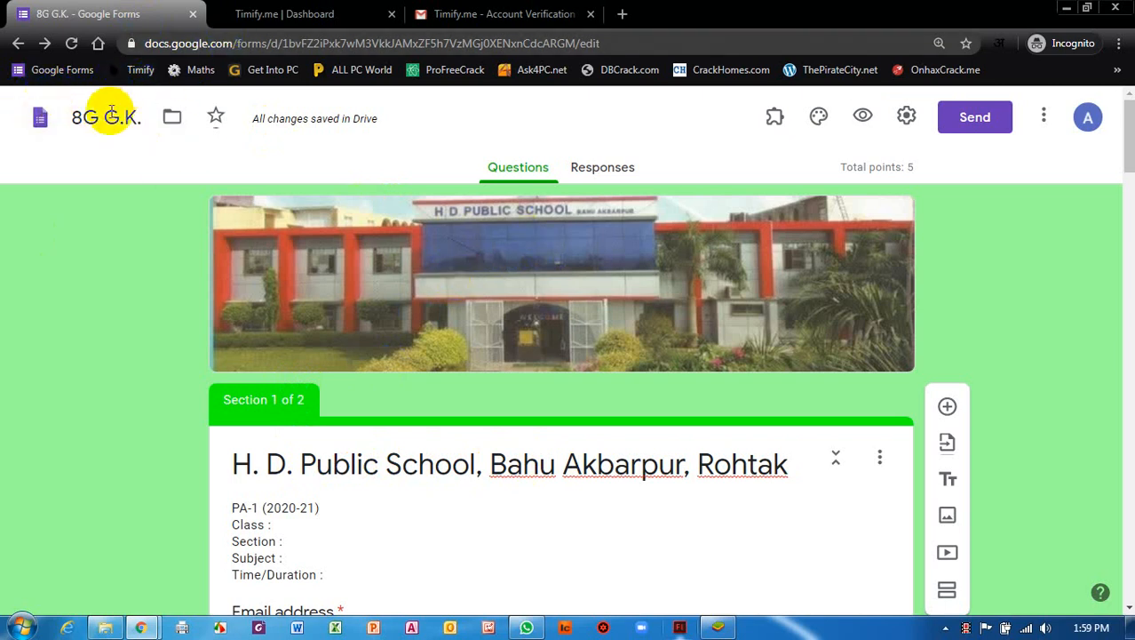
Step: Rename the linked form to '8G G.K.' in the Timify.me sidebar and return to Google Forms
left_click(315, 19)
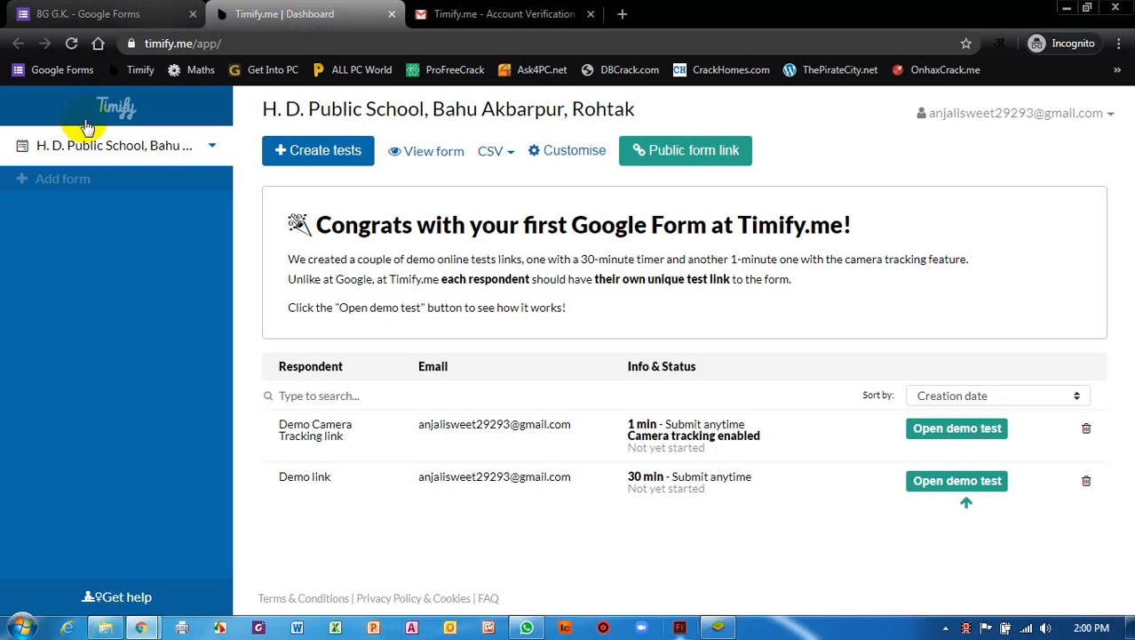
left_click(211, 148)
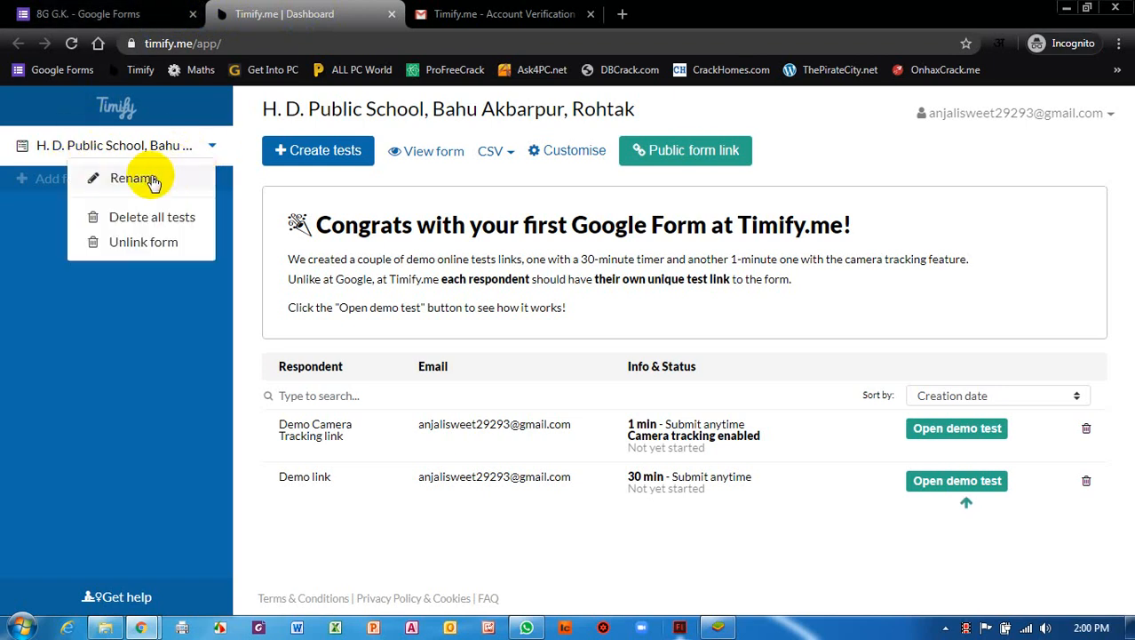
left_click(152, 176)
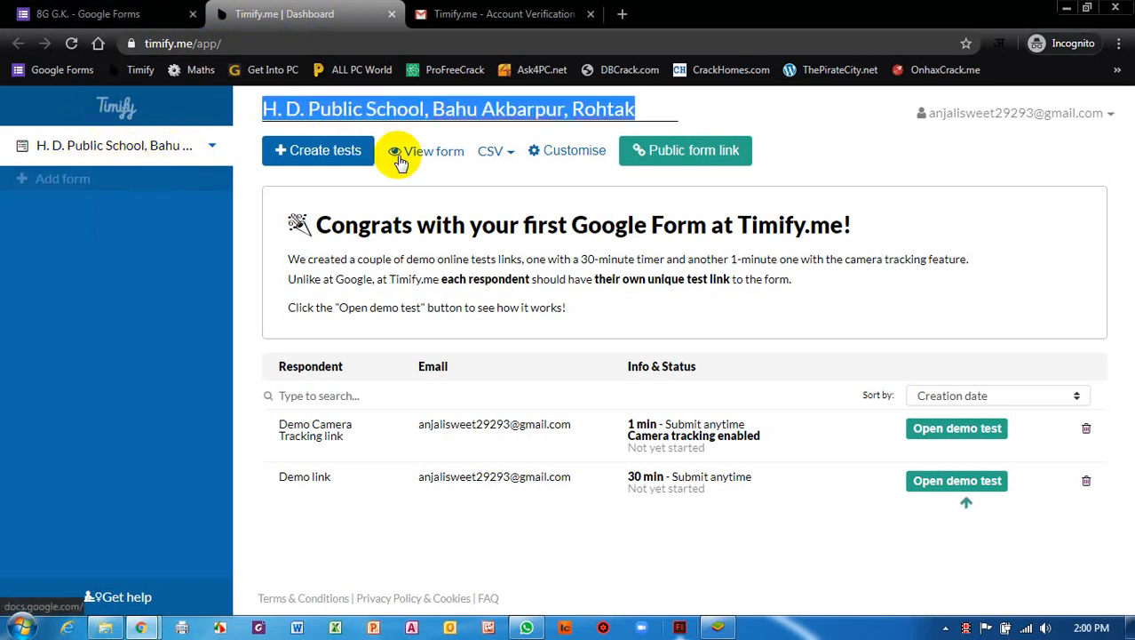
type("8G G.K.")
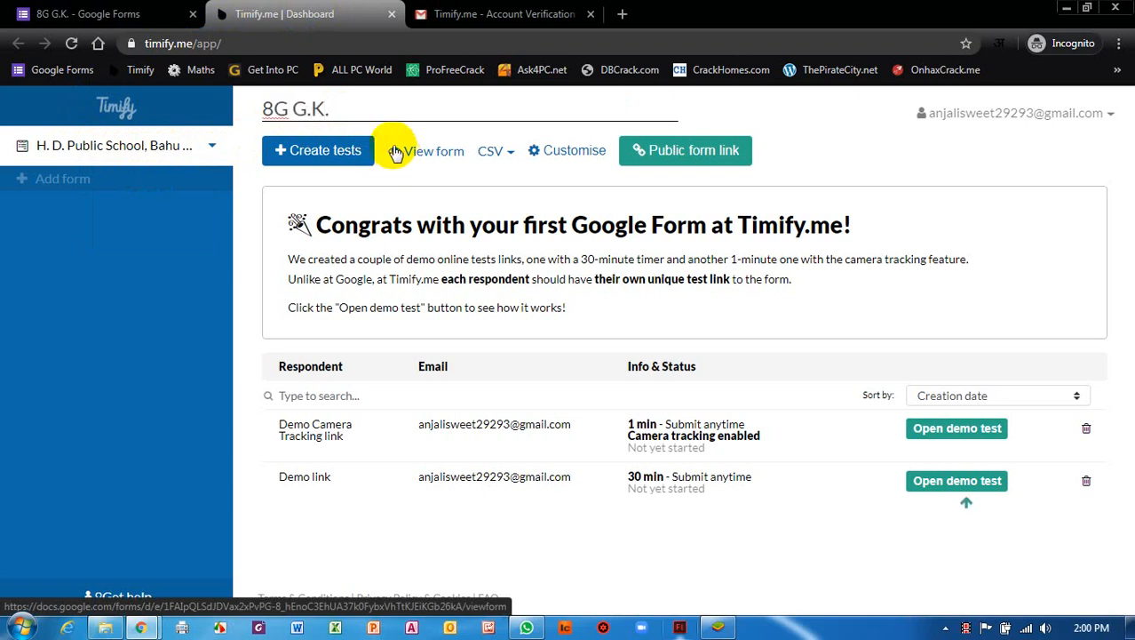
left_click(249, 192)
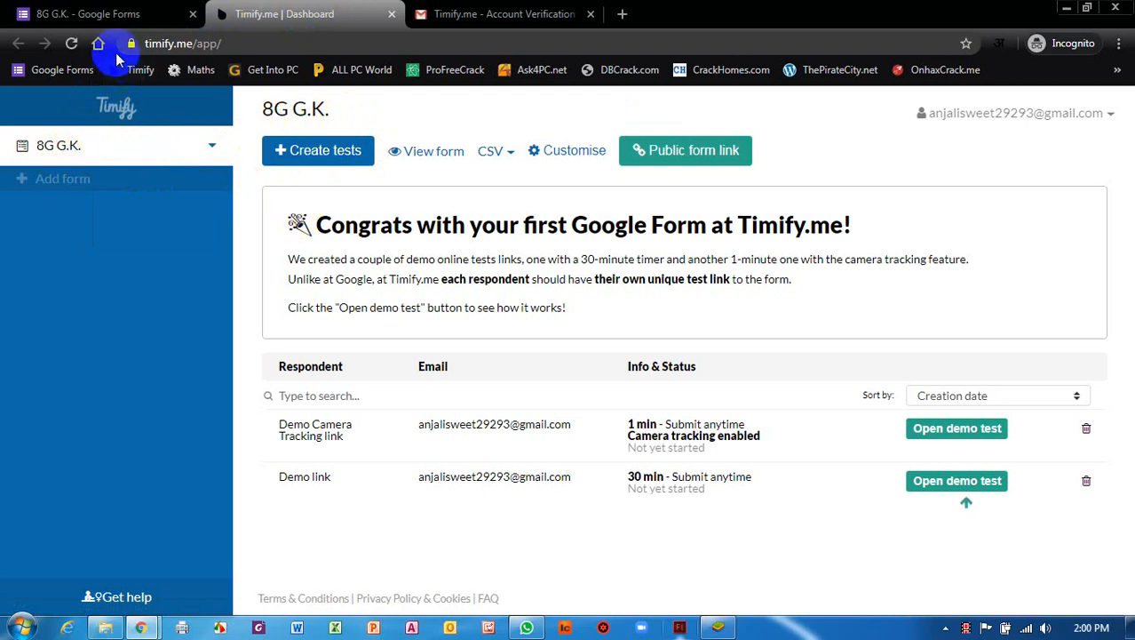
left_click(123, 19)
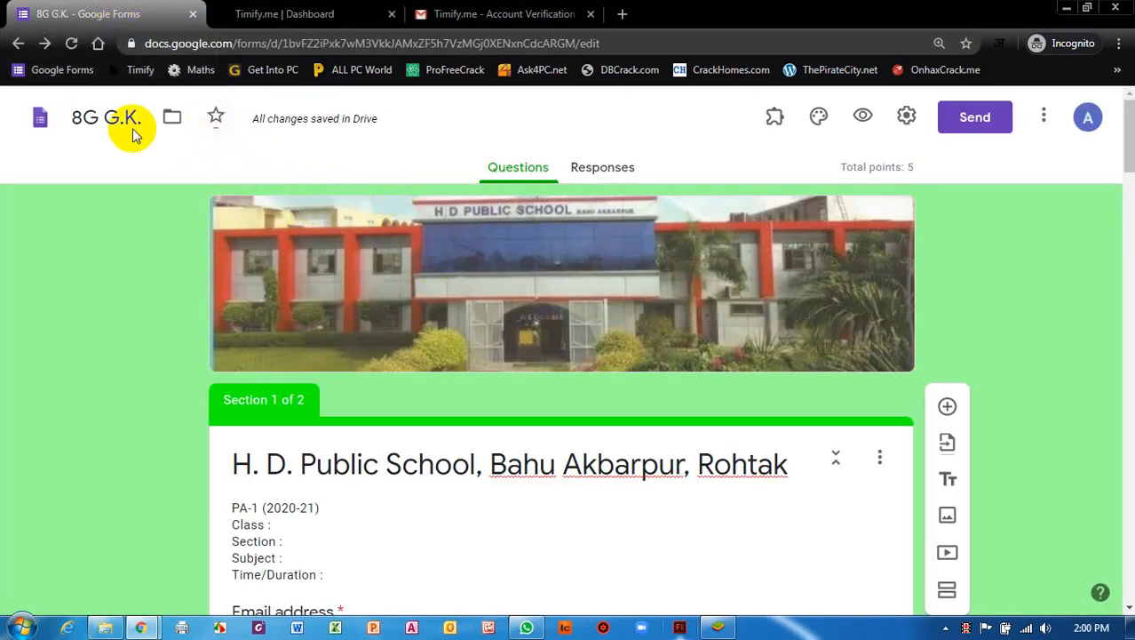
Step: Open the form's installed add-ons list, switching between the form and the Timify.me dashboard
left_click(252, 410)
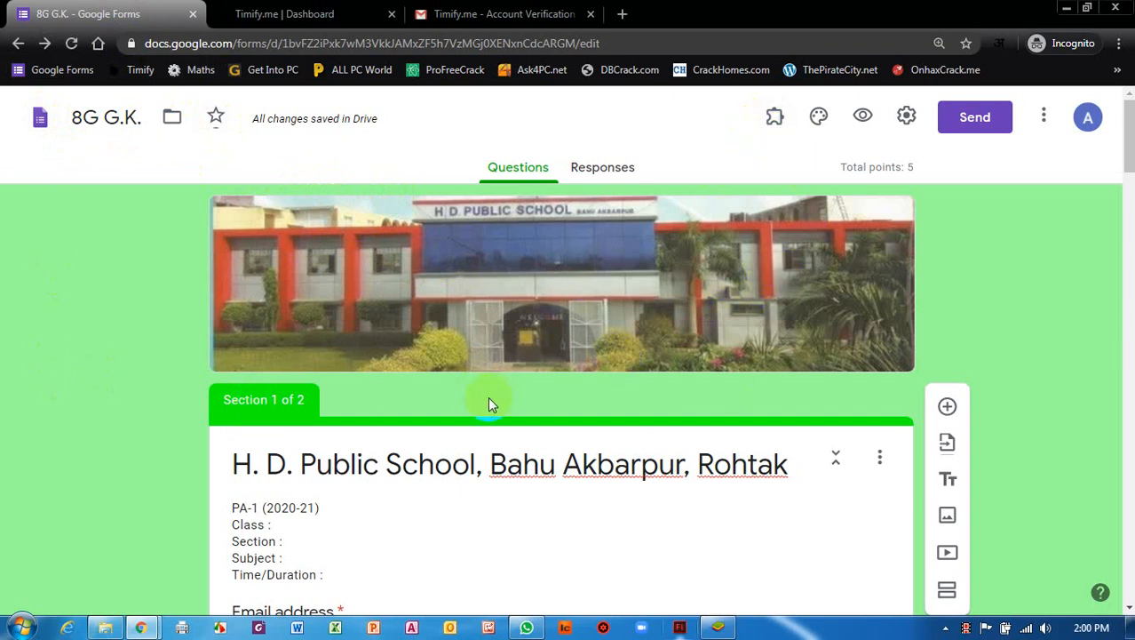
left_click(779, 120)
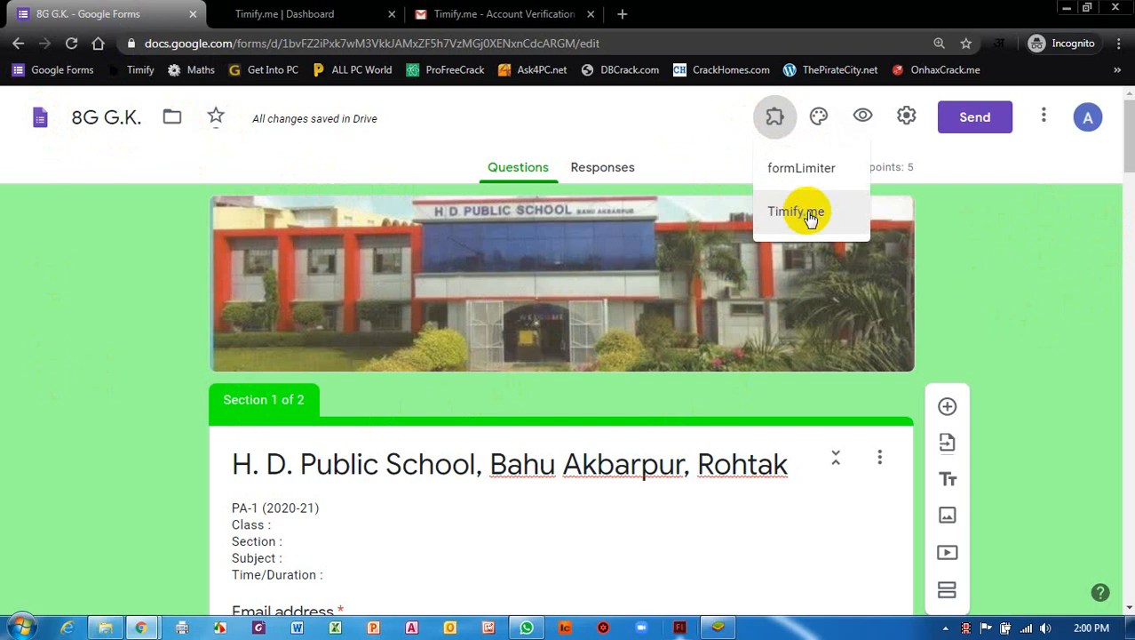
left_click(372, 11)
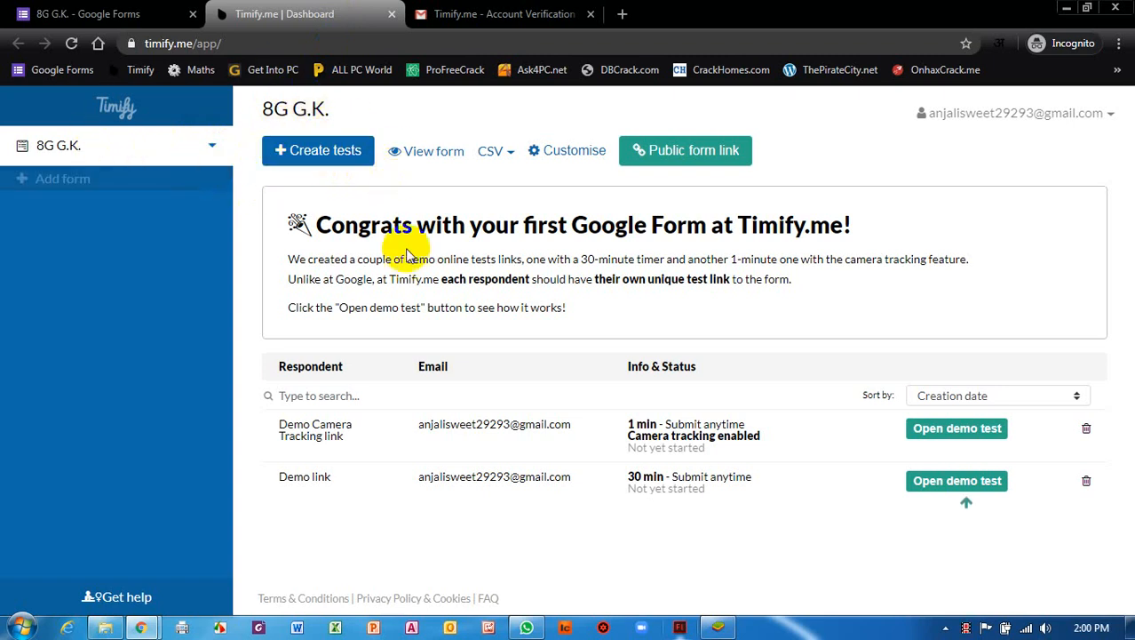
left_click(160, 14)
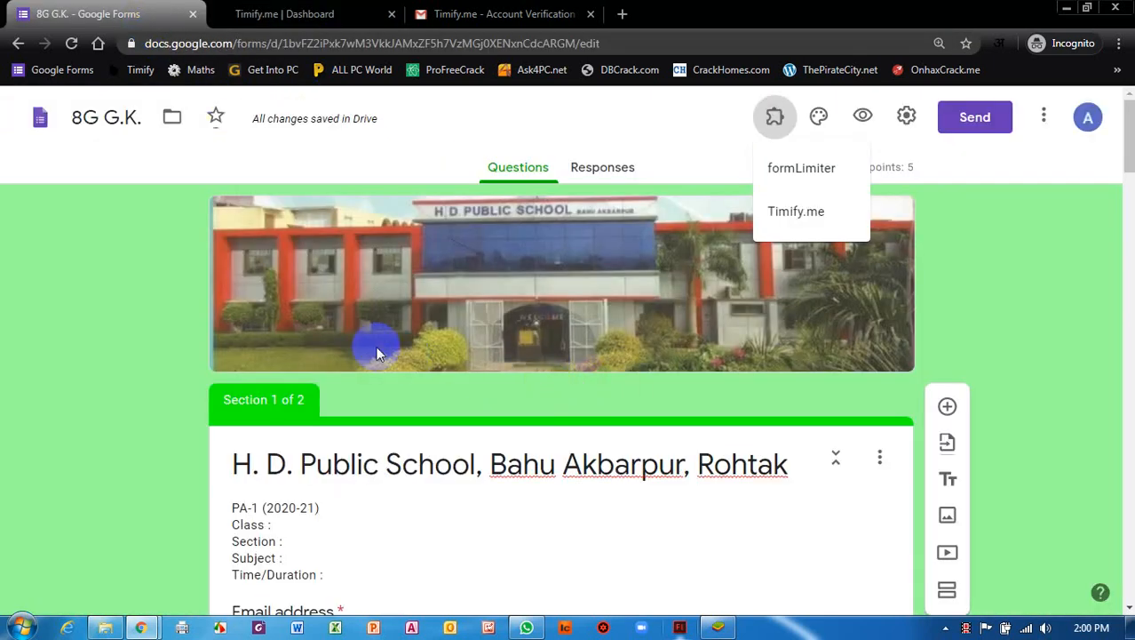
left_click(324, 15)
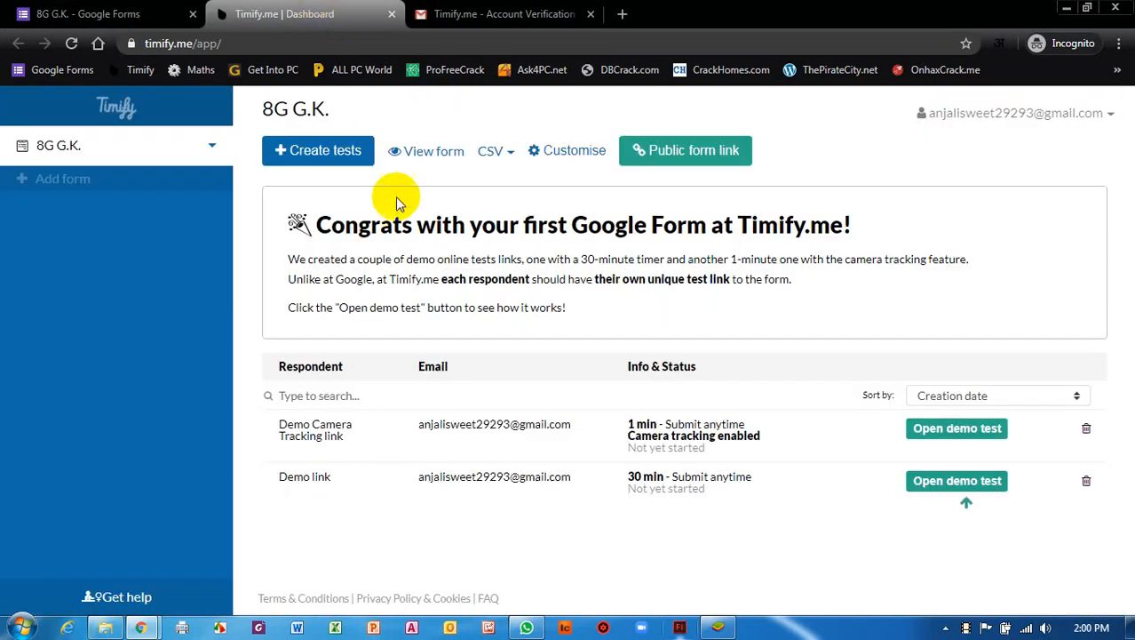
left_click(151, 23)
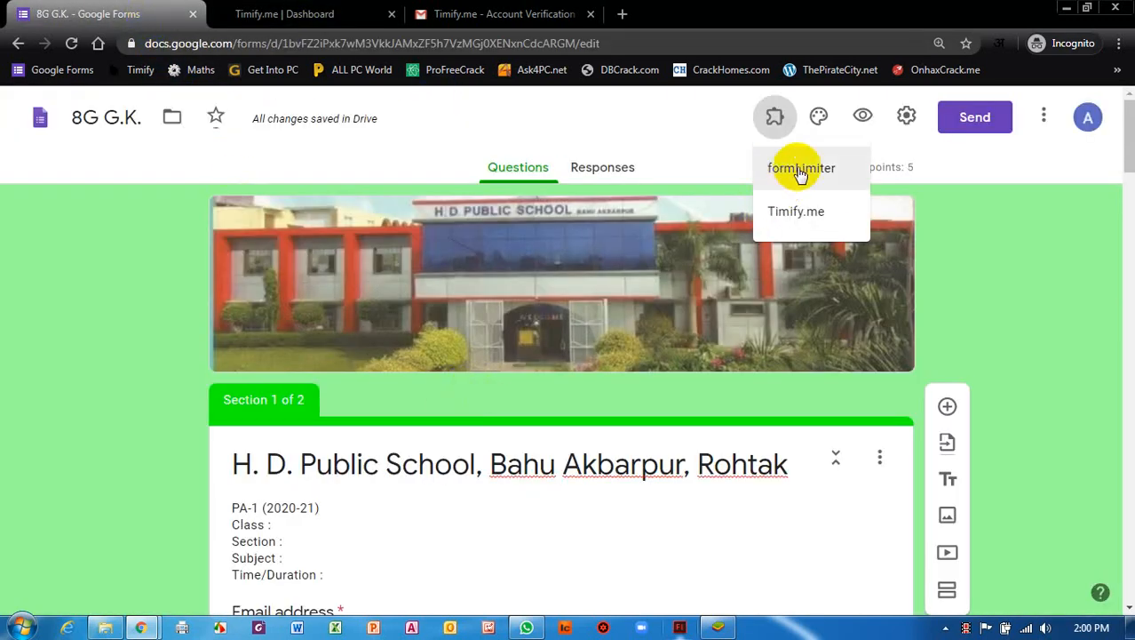
Step: Run Timify.me Configure to enable it, close its sidebar, and view the Timify.me dashboard
left_click(798, 214)
left_click(540, 201)
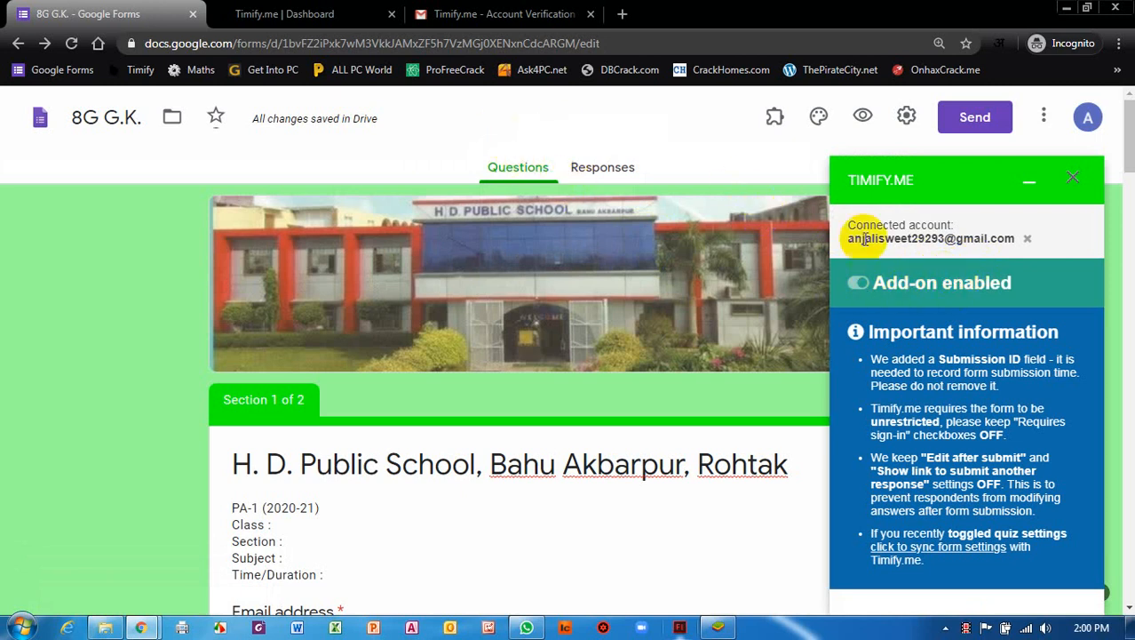
left_click(1072, 180)
left_click(286, 14)
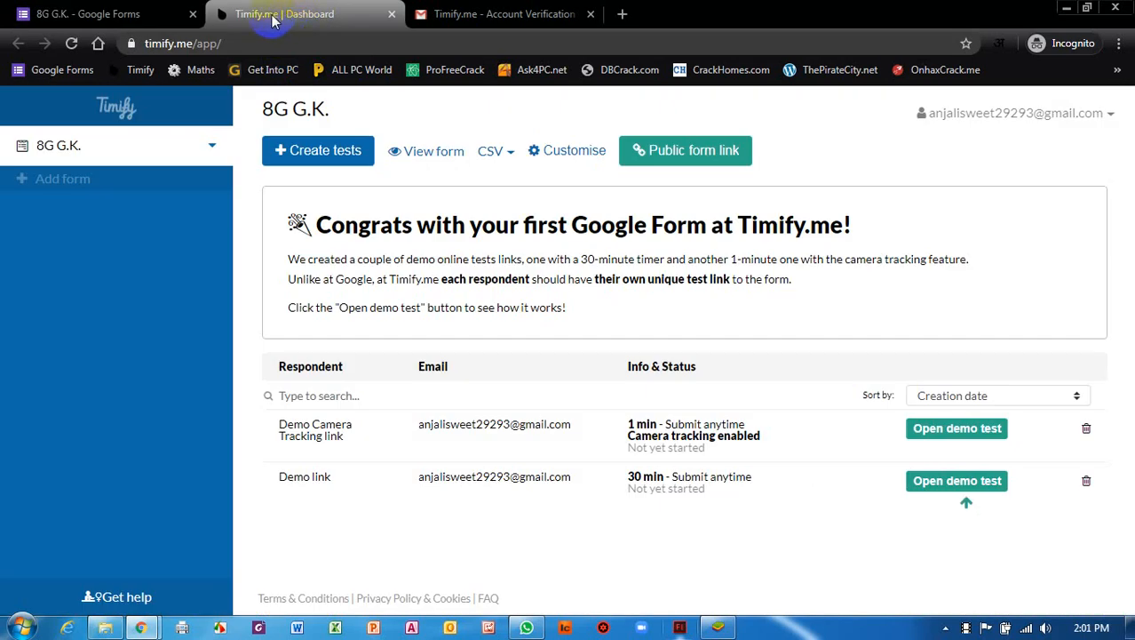
left_click(62, 191)
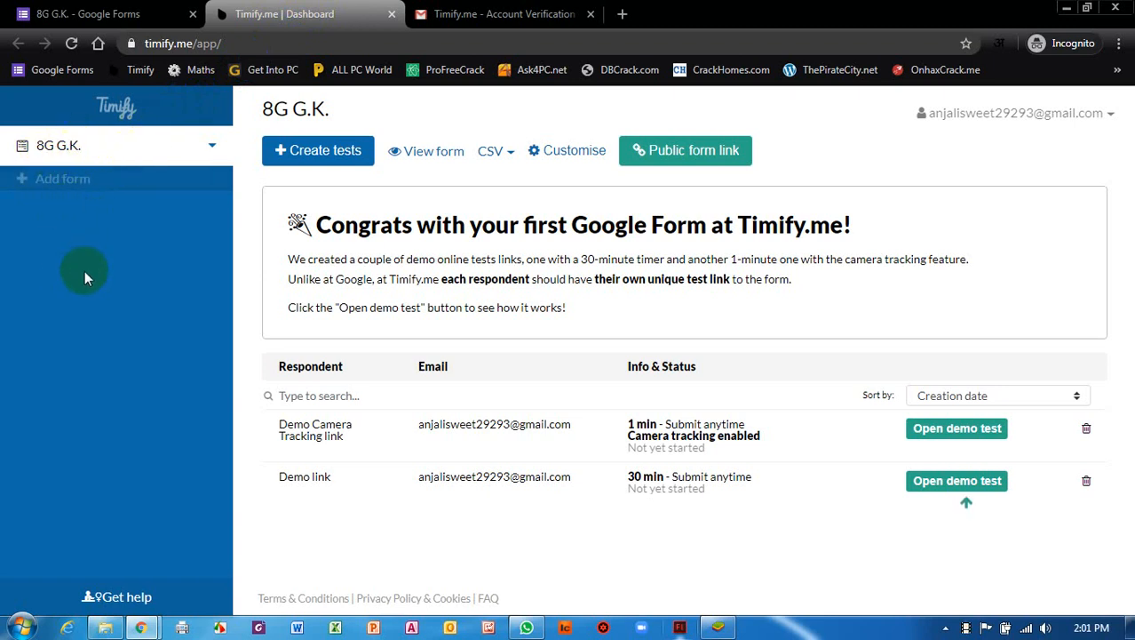
left_click(116, 190)
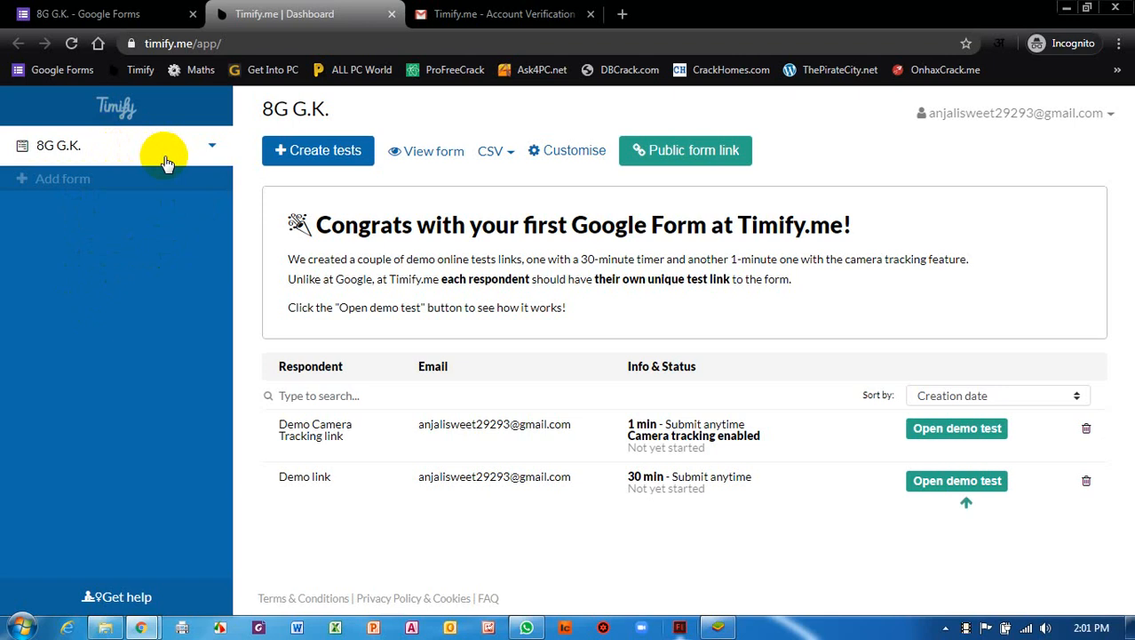
Step: Start Create tests for the 8G G.K. form and focus the Add respondents field
left_click(340, 156)
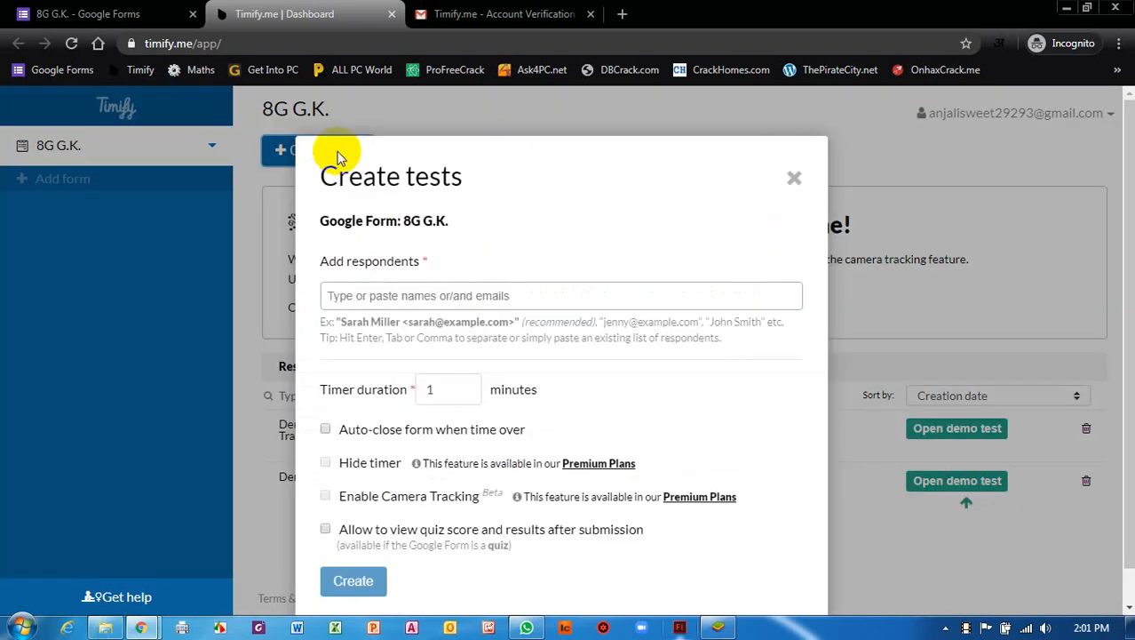
left_click(339, 296)
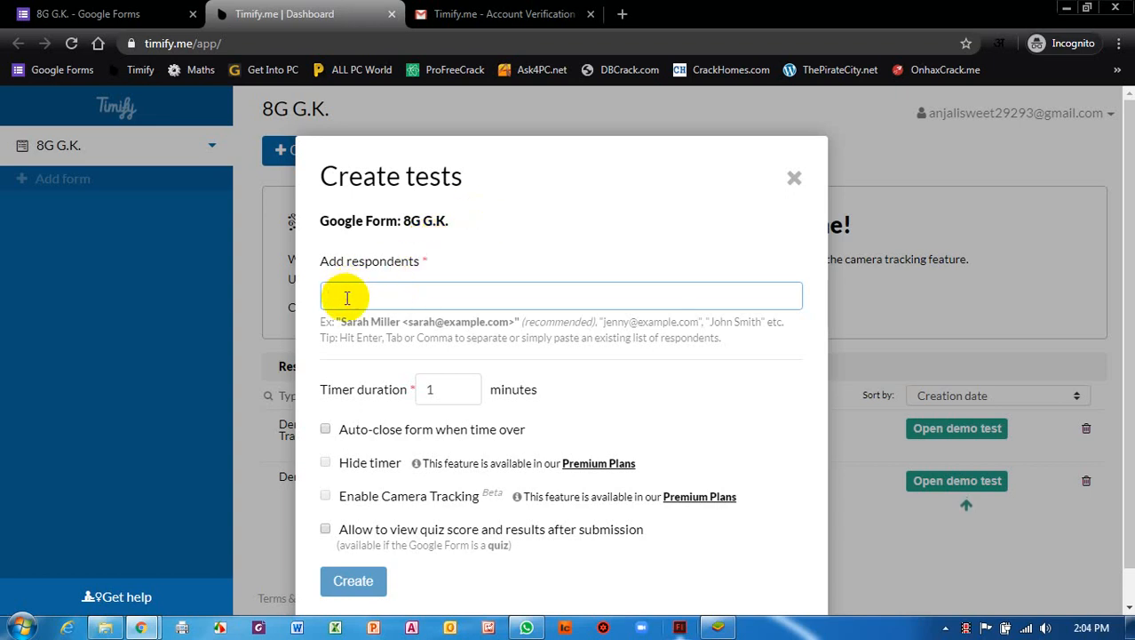
Step: Switch to WhatsApp and open the 'email id of students' group chat
left_click(527, 627)
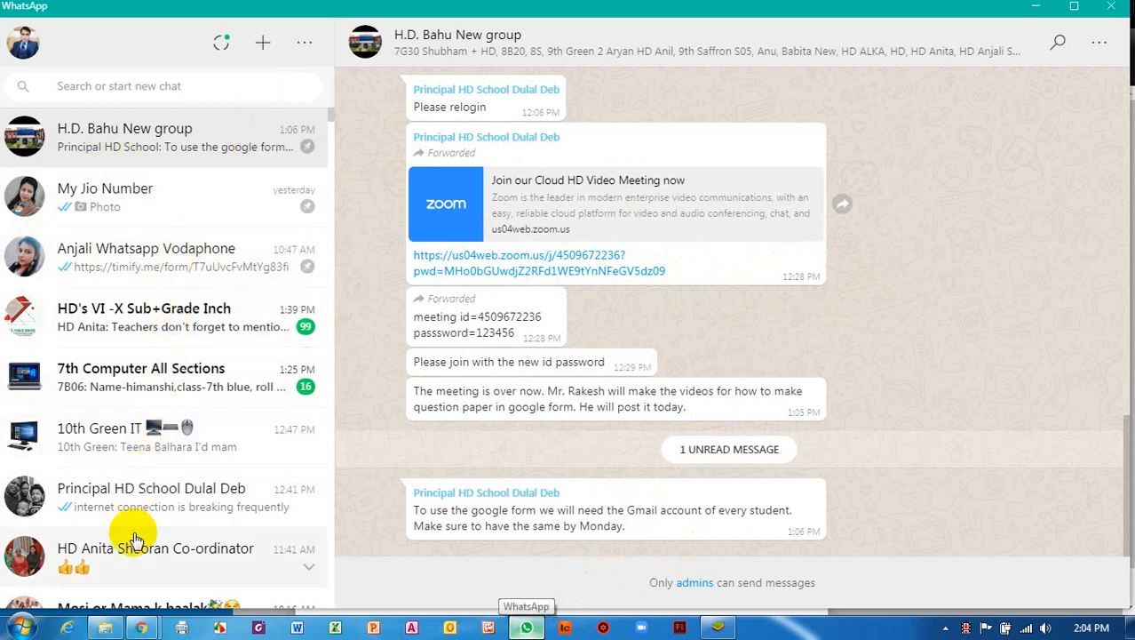
left_click(177, 533)
scroll(174, 471, "down", 3)
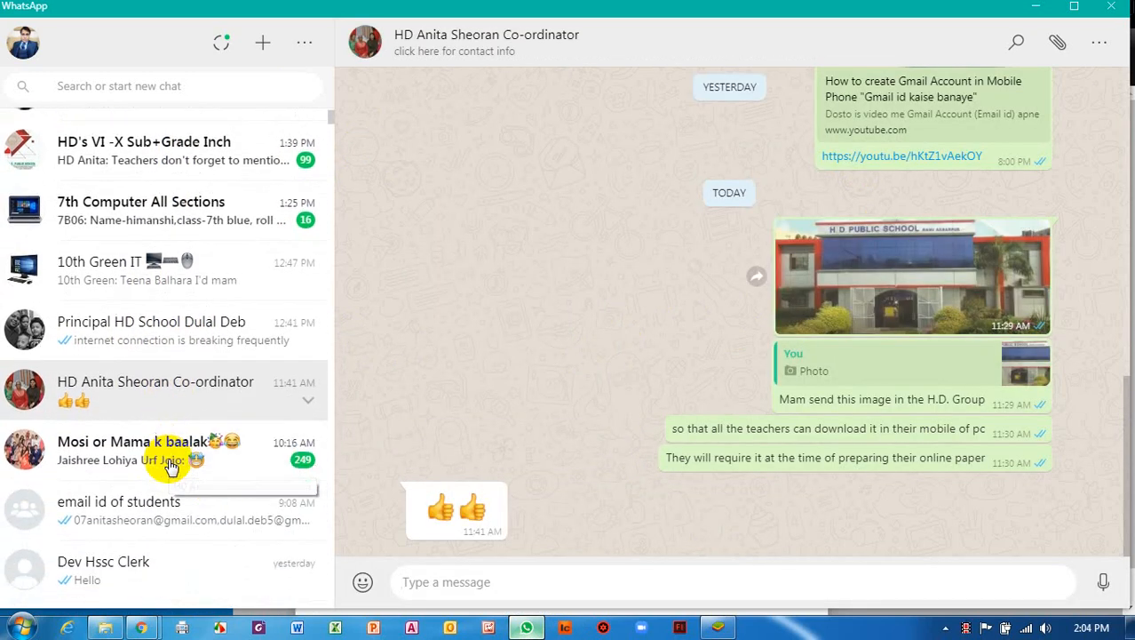
scroll(146, 453, "down", 3)
left_click(164, 353)
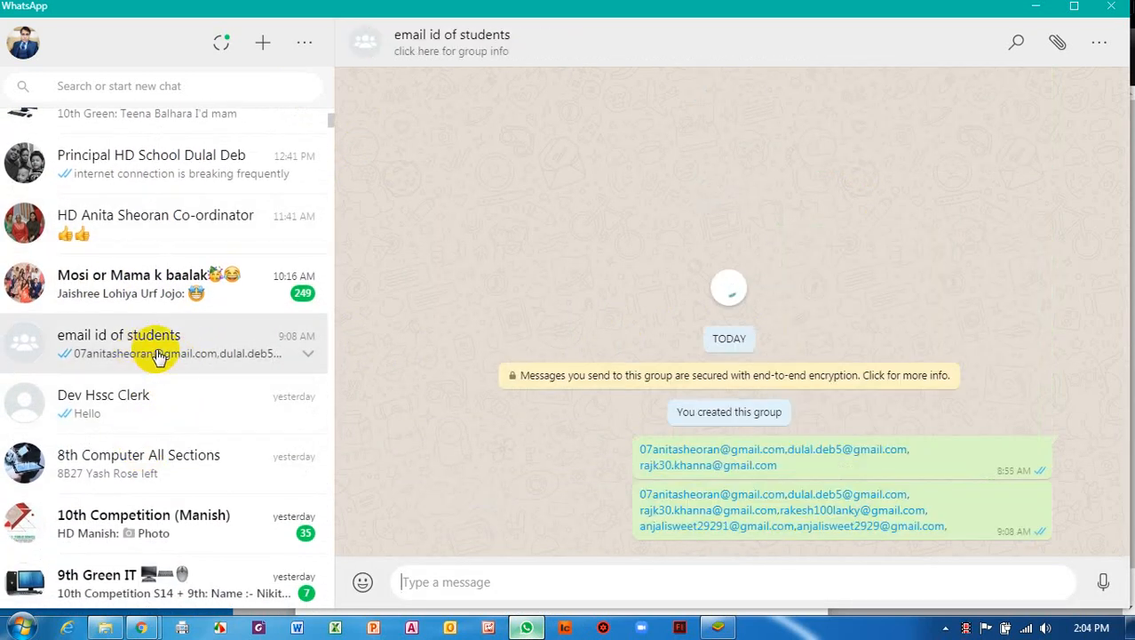
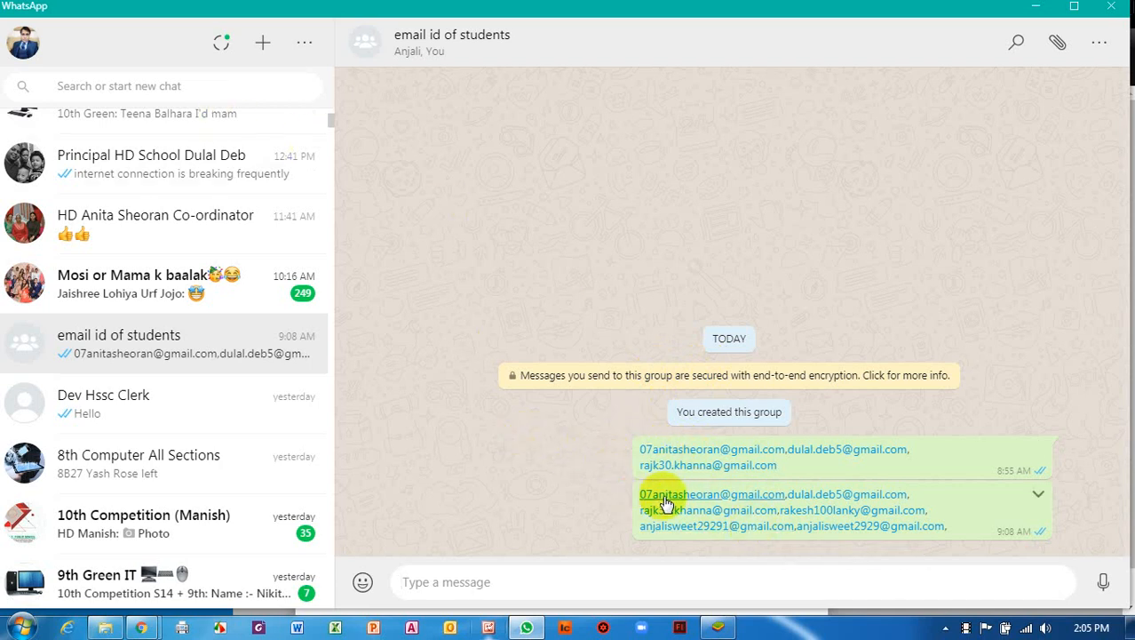
Step: Select the second message's full list of student e-mail addresses and copy it
left_click_drag(639, 492, 949, 540)
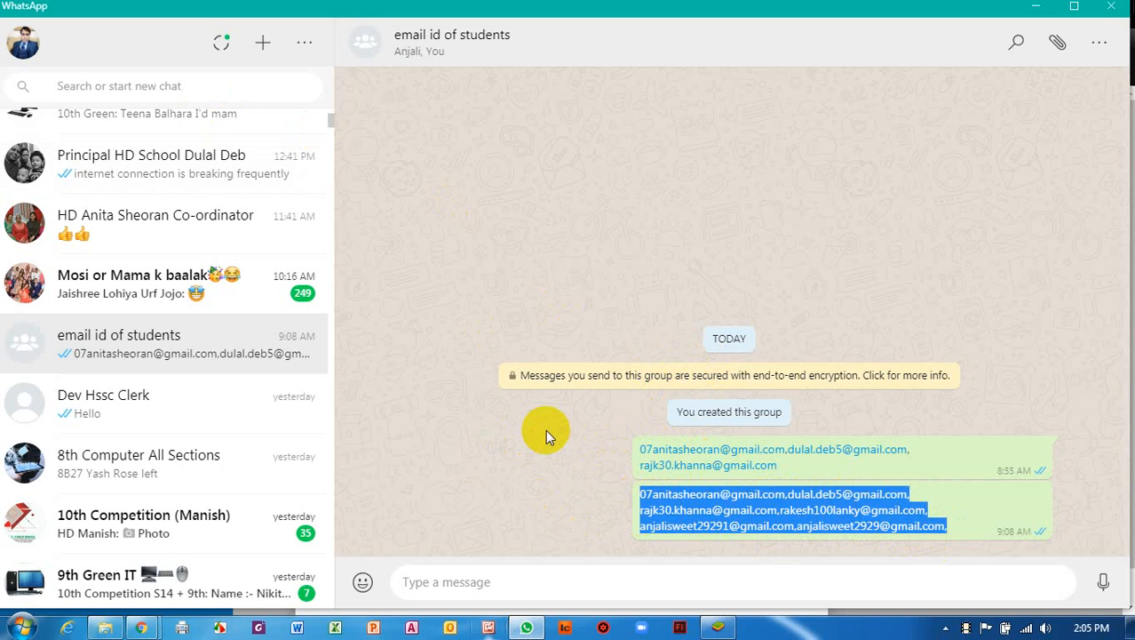
right_click(931, 527)
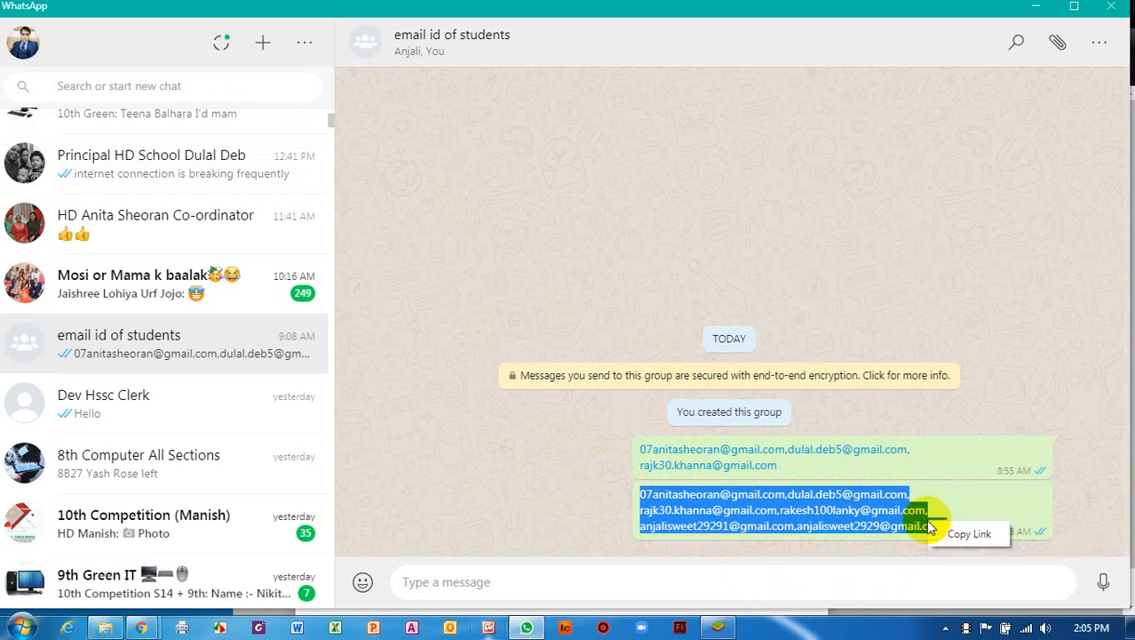
left_click(969, 534)
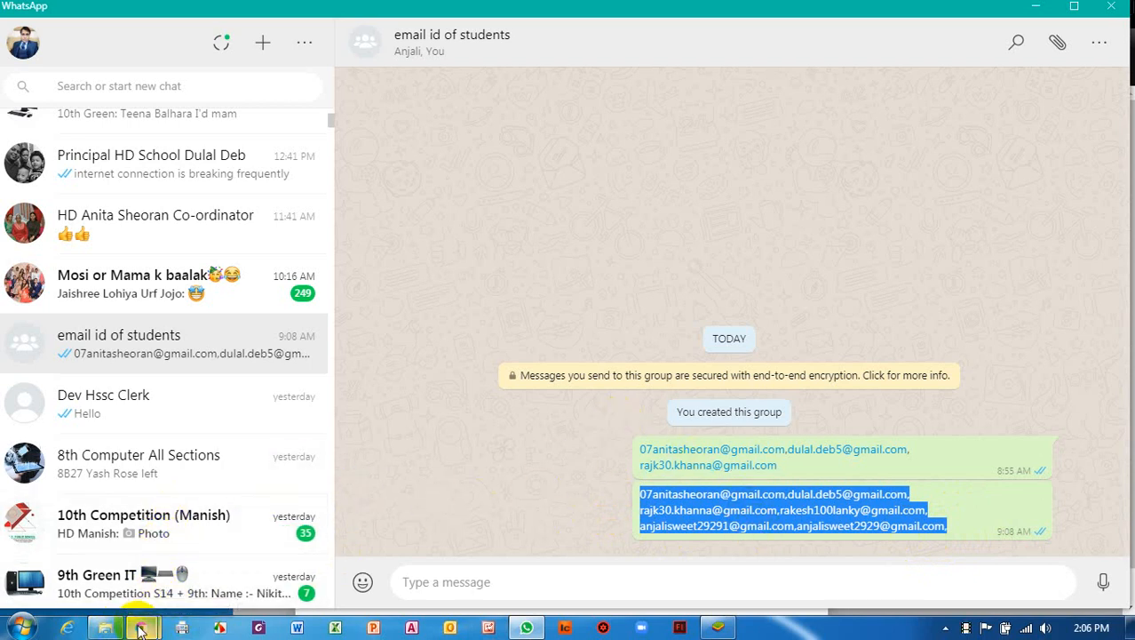
mouse_move(142, 629)
left_click(266, 537)
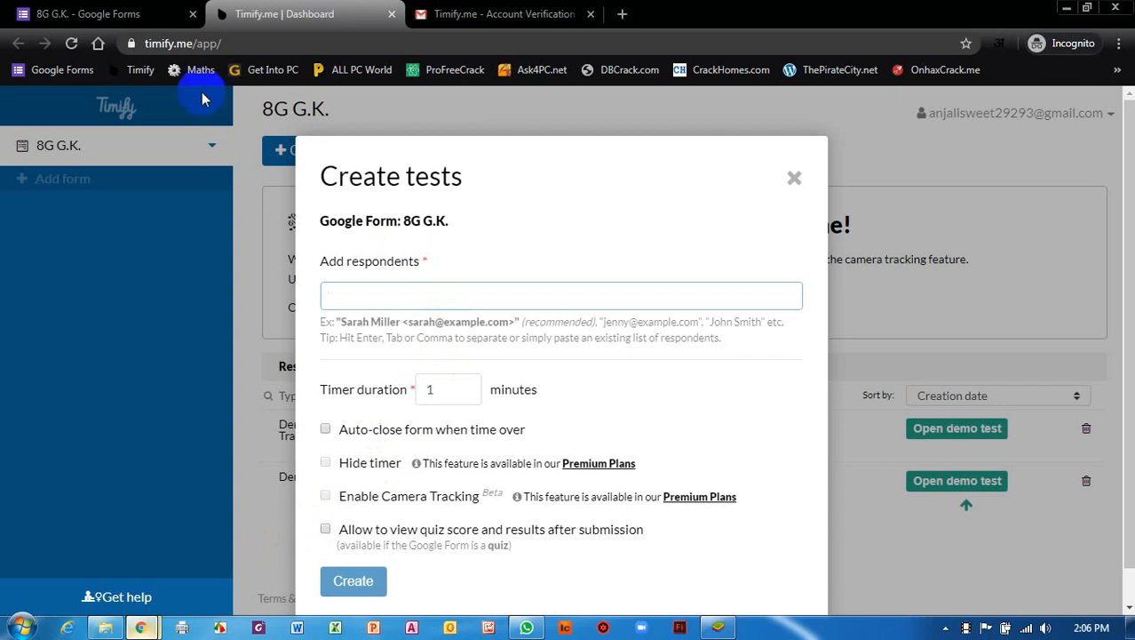
right_click(360, 296)
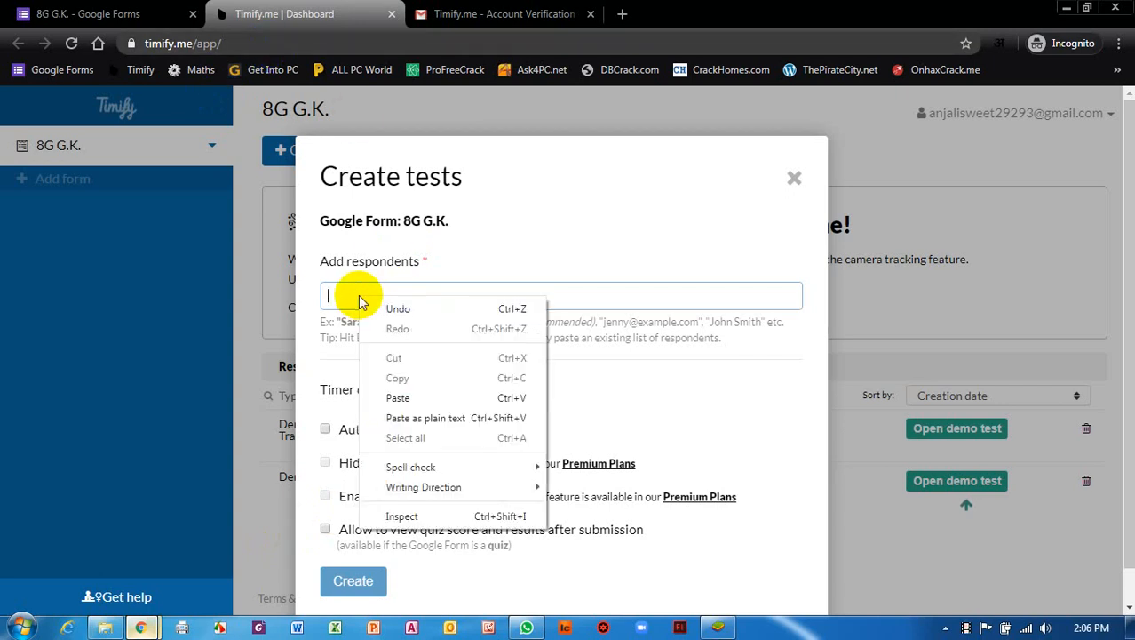
left_click(401, 411)
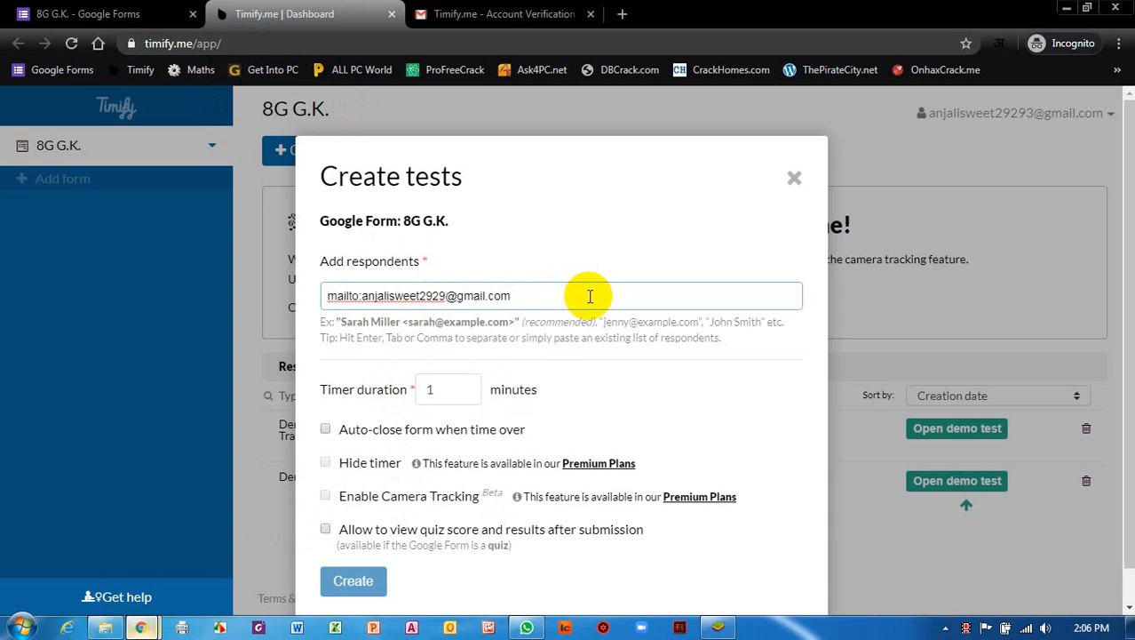
key("ctrl+a")
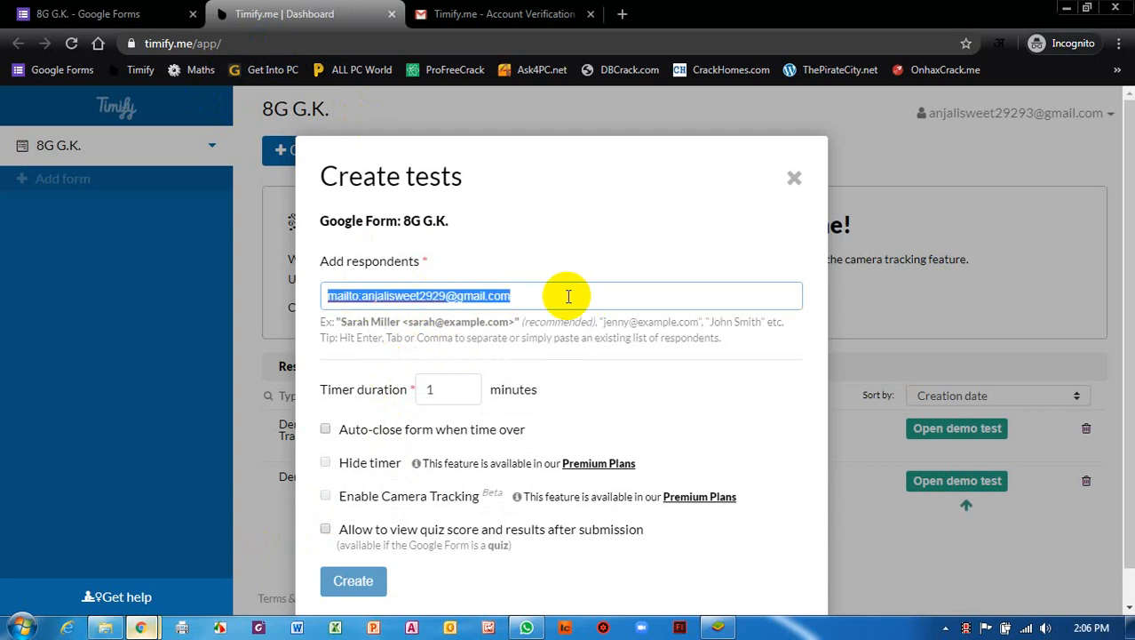
key("BackSpace")
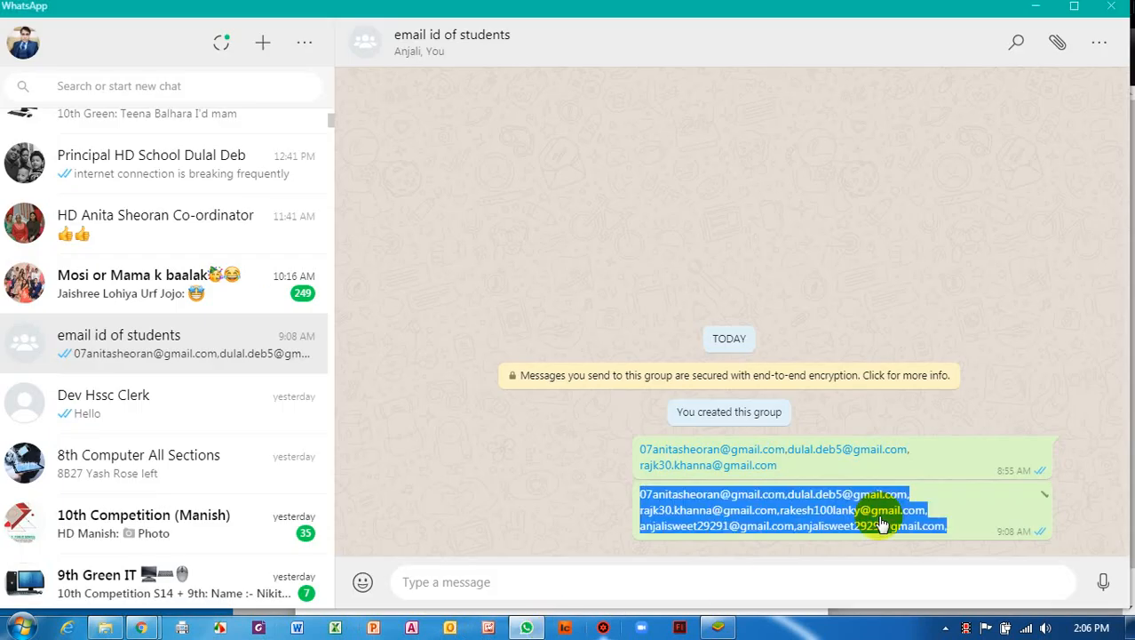
left_click(527, 627)
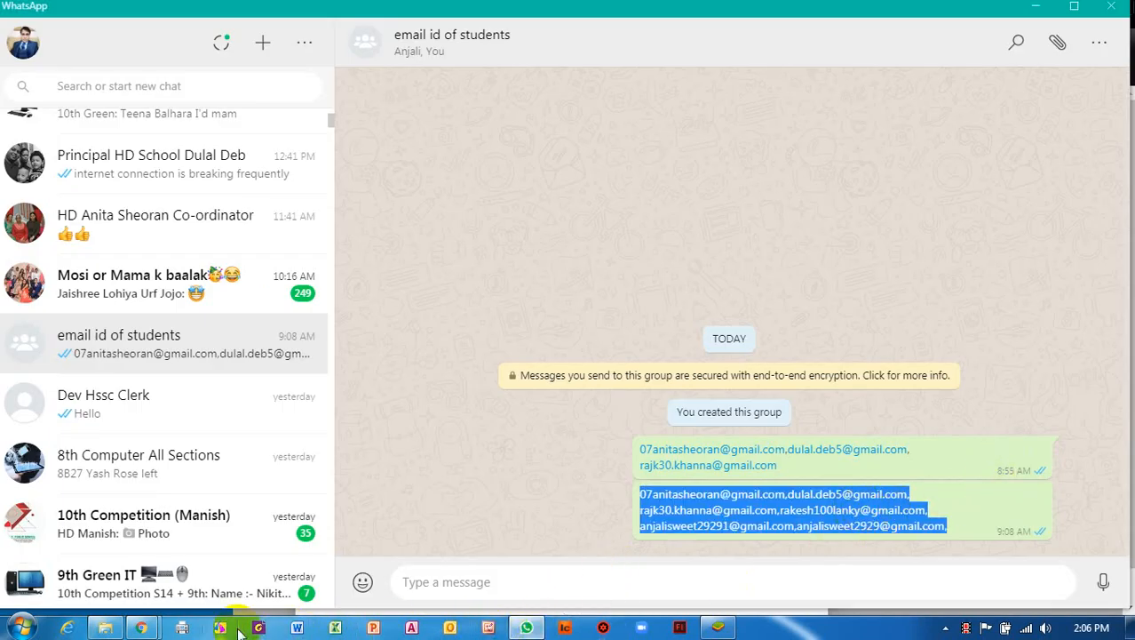
Step: Paste the six student e-mail addresses into the Add respondents field of Create tests
mouse_move(158, 627)
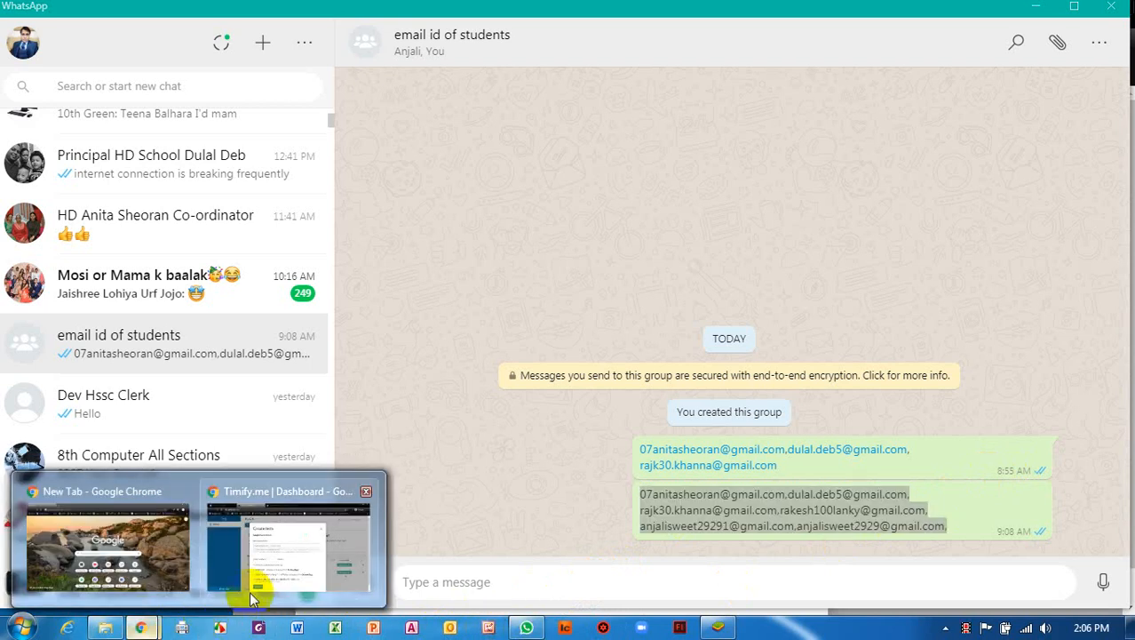
left_click(342, 544)
left_click(354, 293)
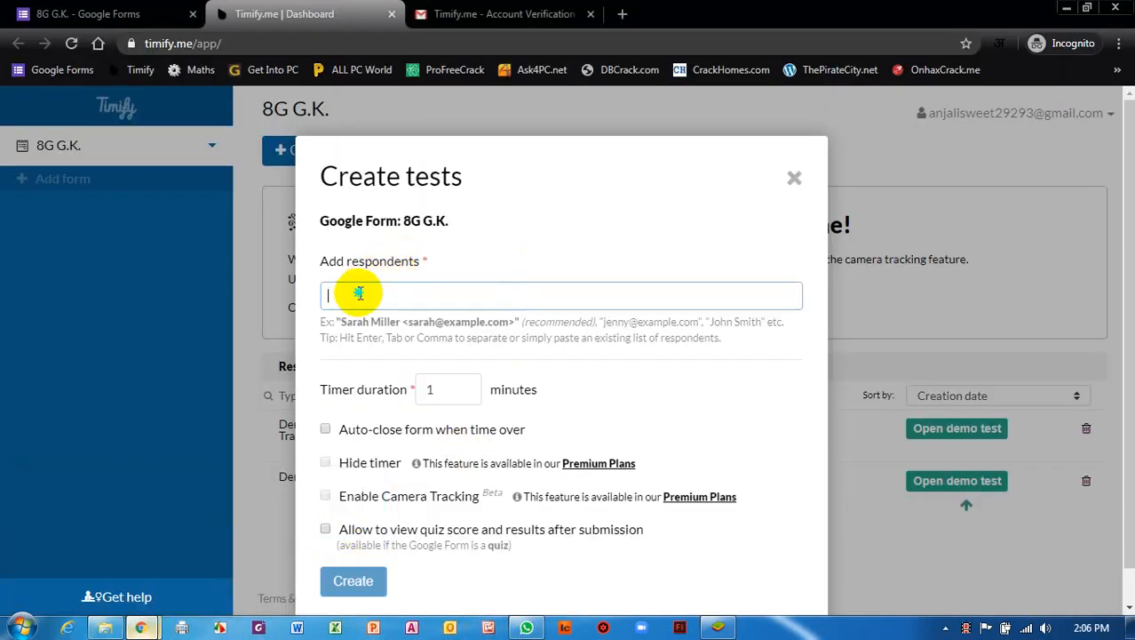
right_click(358, 294)
left_click(419, 393)
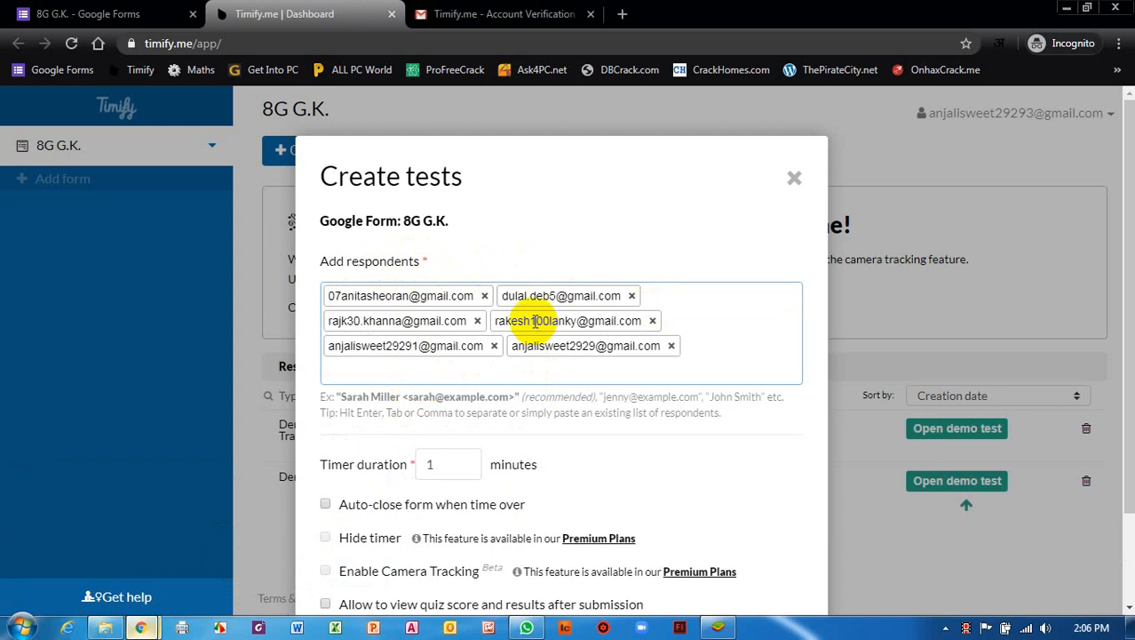
Step: Check the WhatsApp group chat, then return to the Create tests dialog and scroll down
mouse_move(156, 633)
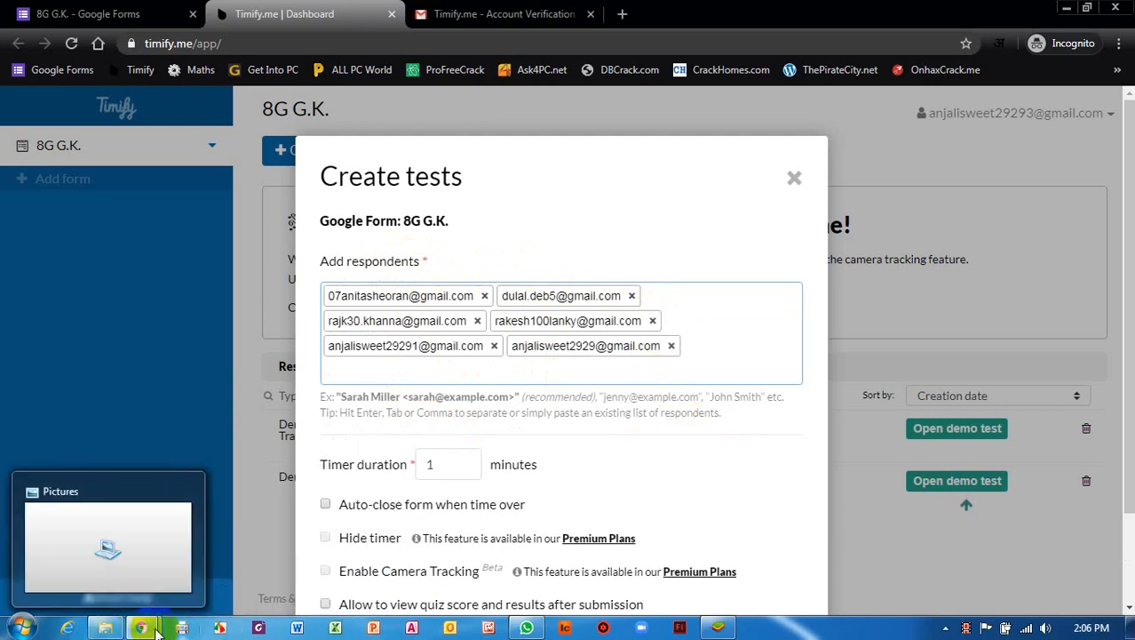
left_click(527, 627)
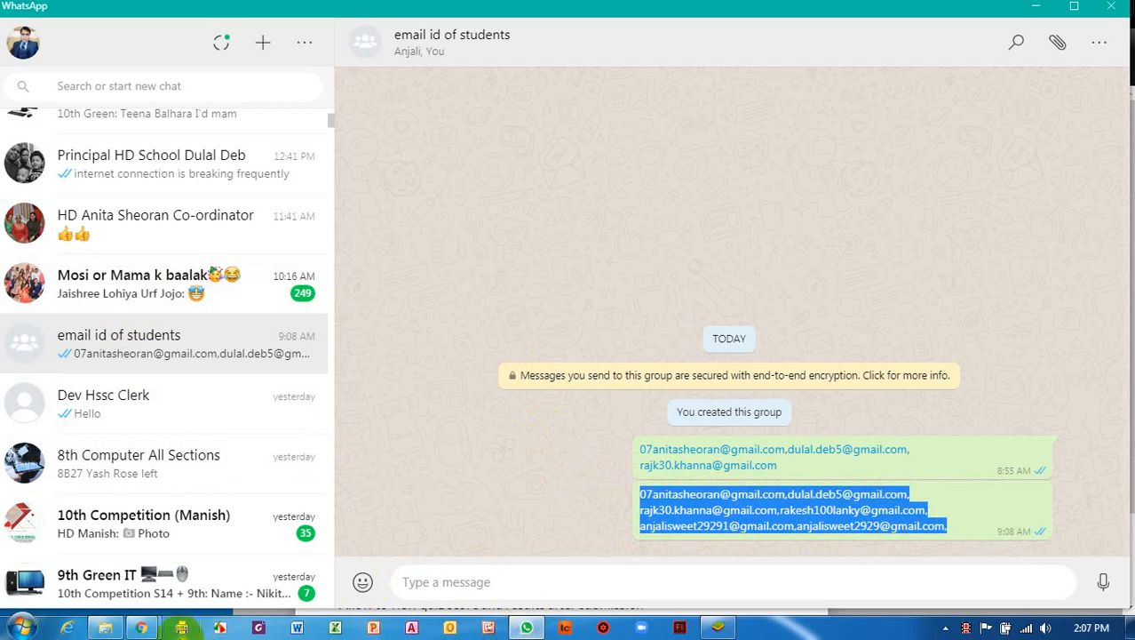
mouse_move(141, 628)
left_click(298, 513)
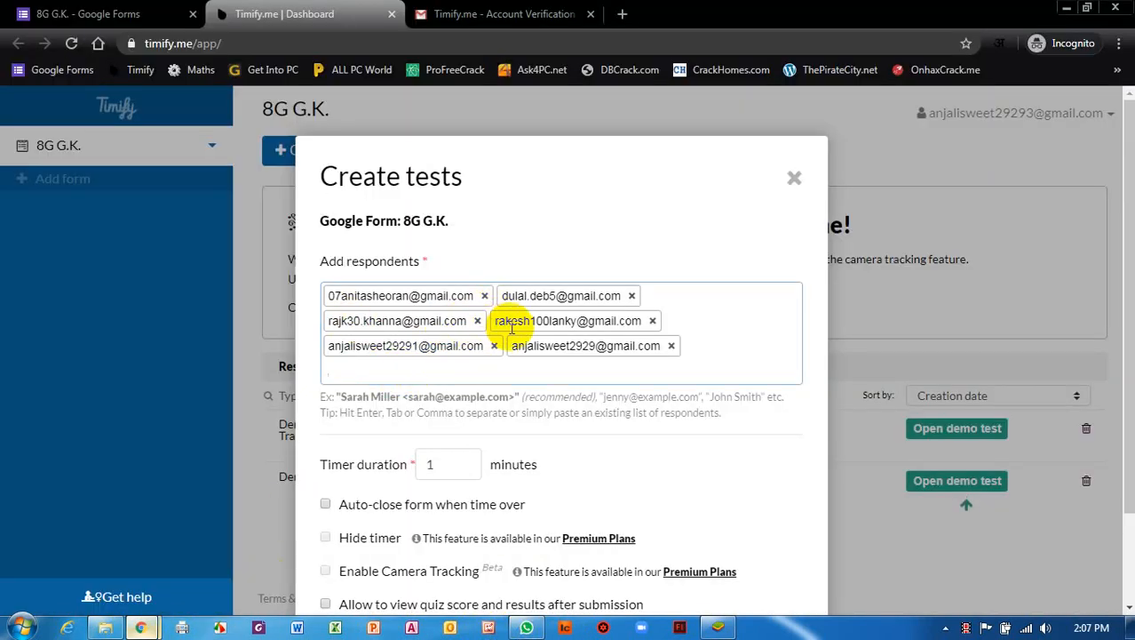
scroll(442, 315, "down", 2)
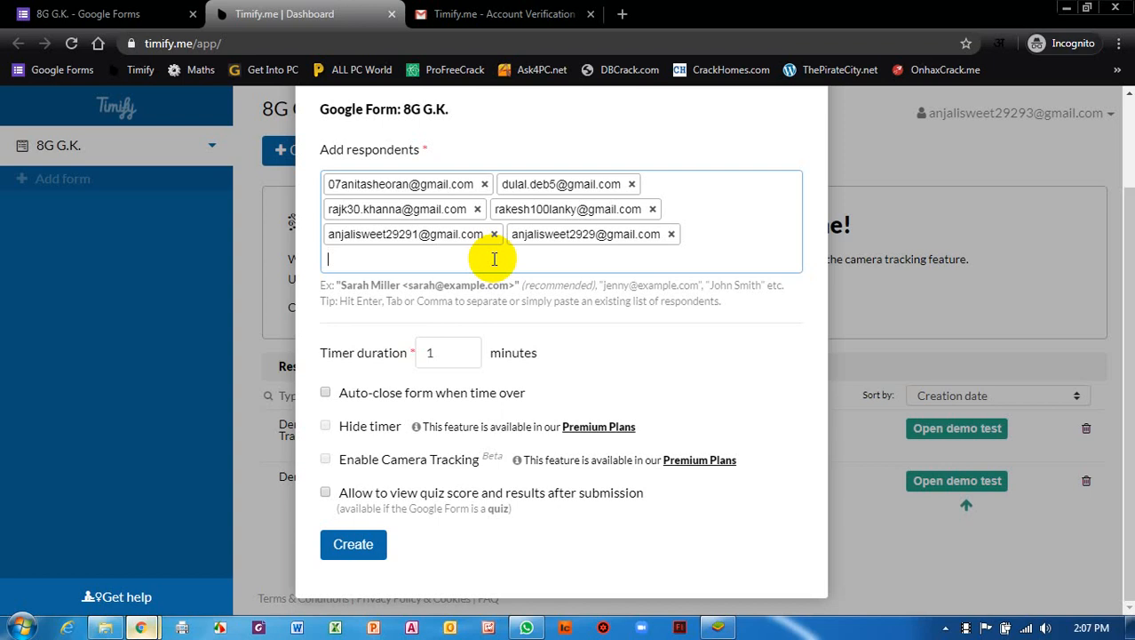
Step: Change the timer duration from 1 to 5 minutes and enable auto-close when time runs out
left_click(444, 355)
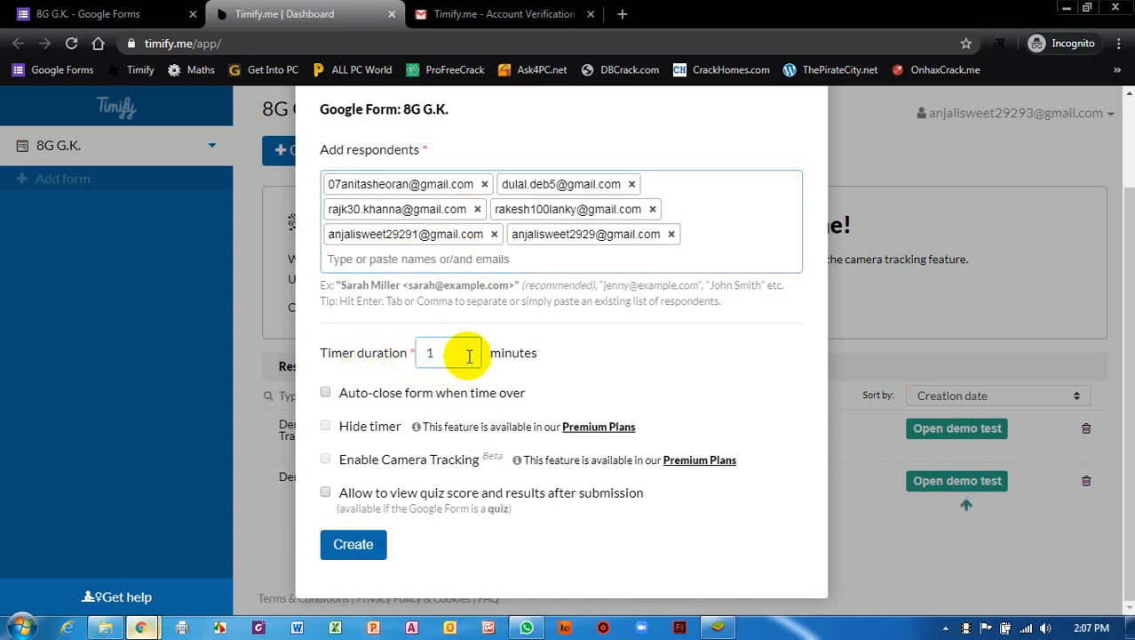
key("BackSpace")
type("5")
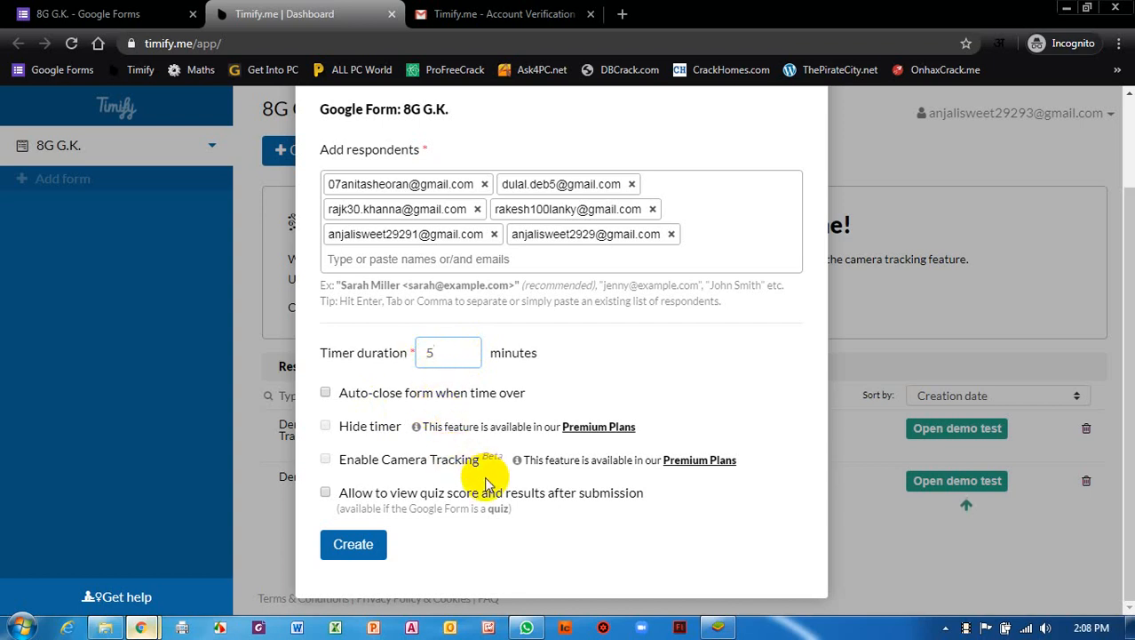
left_click(454, 353)
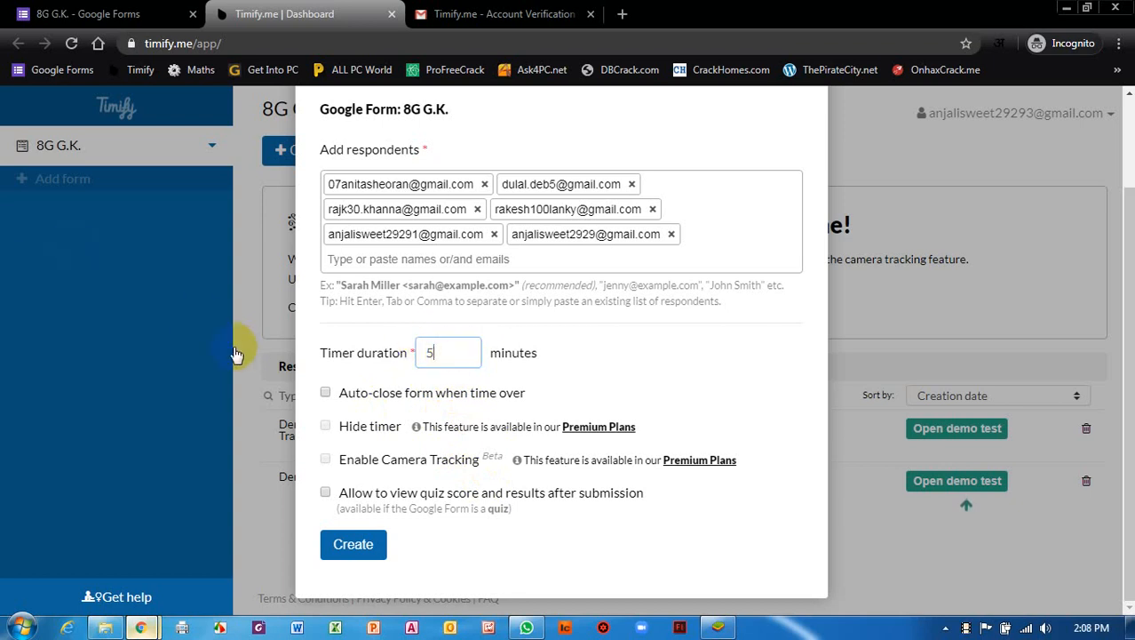
left_click(326, 394)
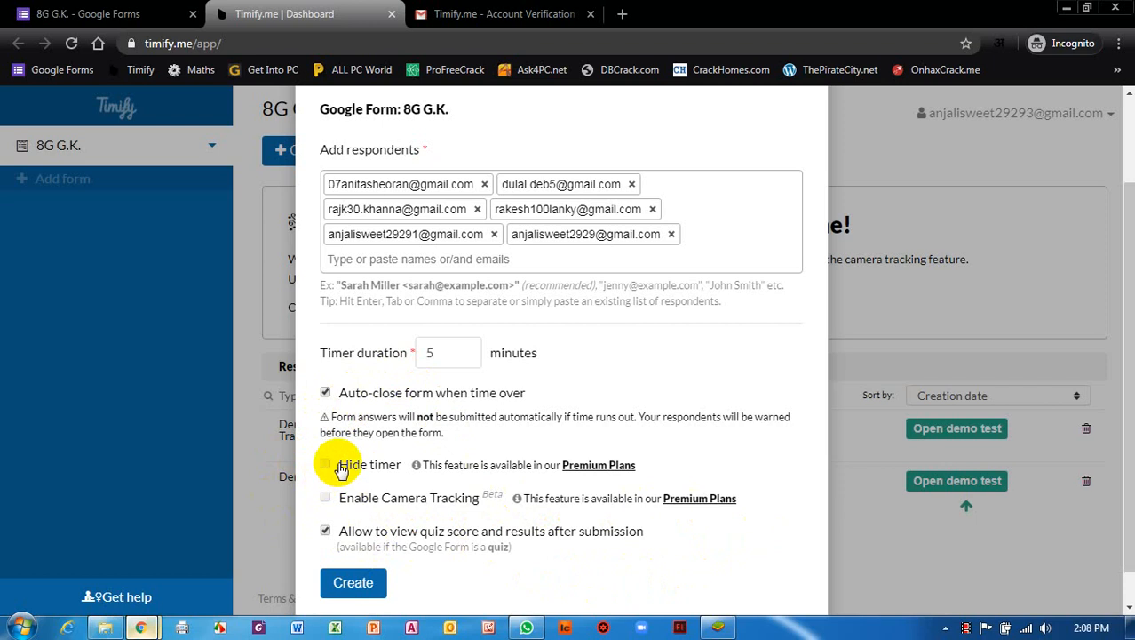
Step: Create the six 5-minute tests and copy the test's public form link
left_click(355, 584)
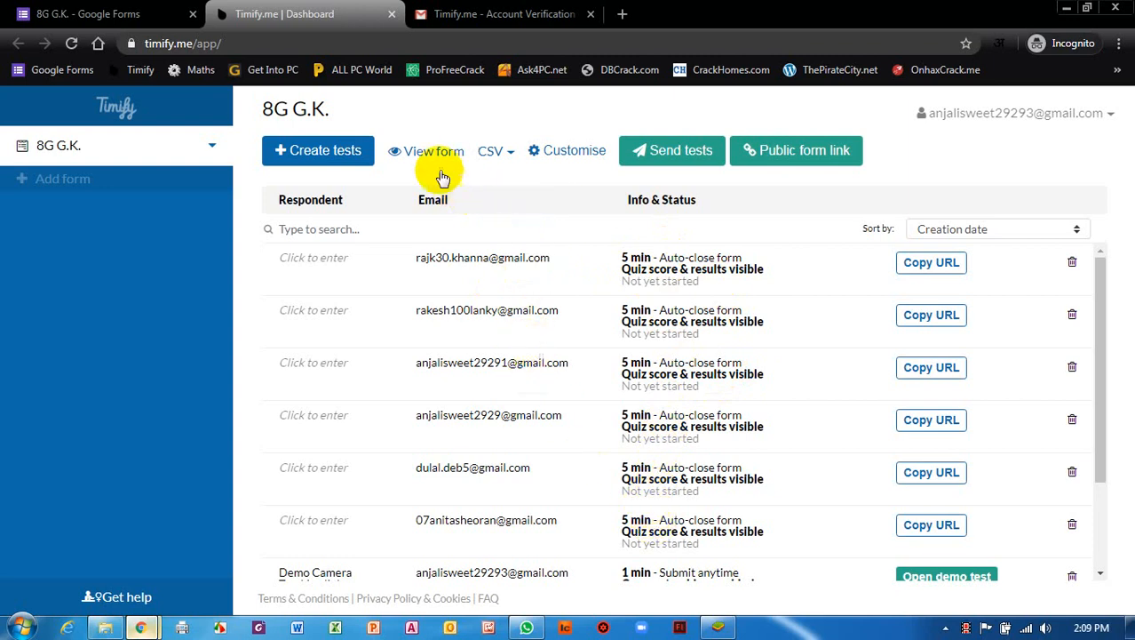
left_click(811, 157)
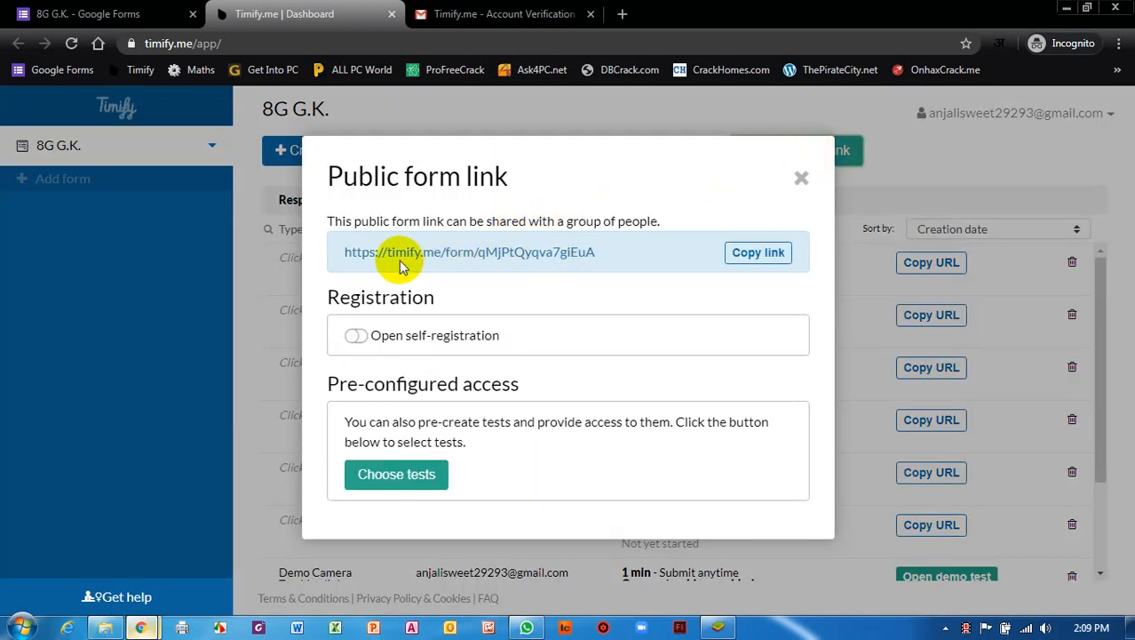
left_click(741, 256)
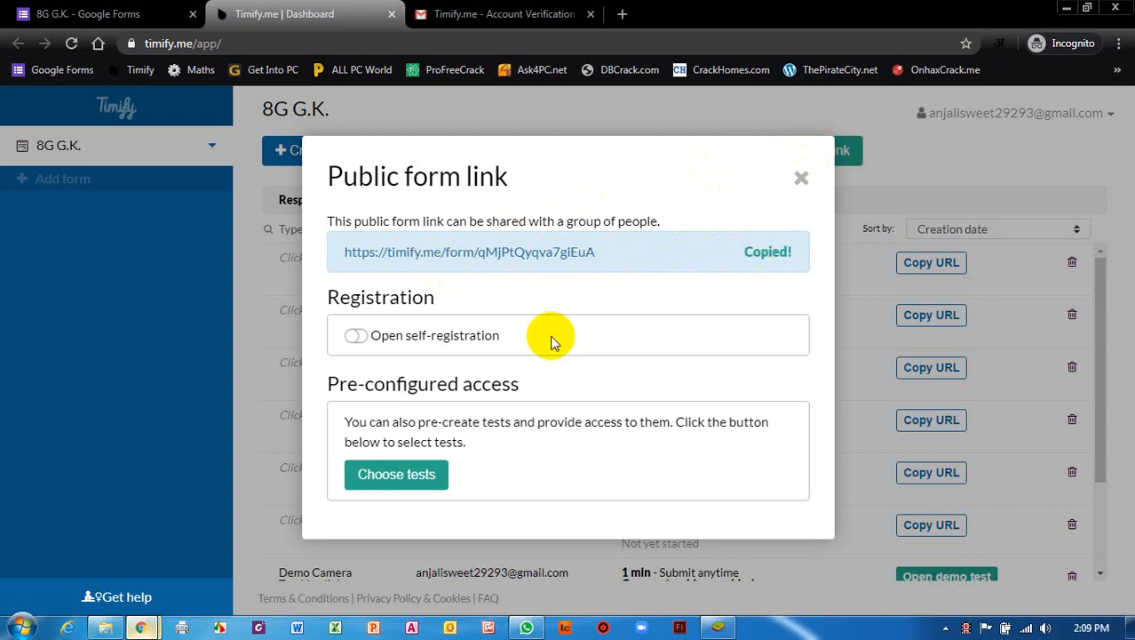
left_click(526, 628)
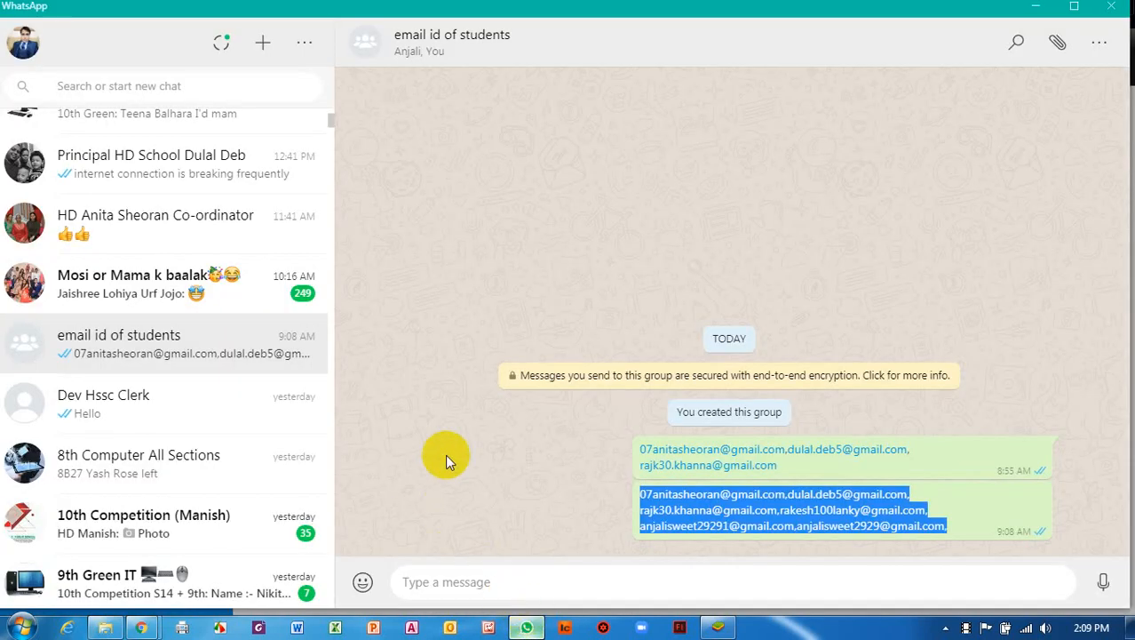
Step: Post the form link with the note 'Test of G.K. for 8th Green.' to the group
left_click(533, 488)
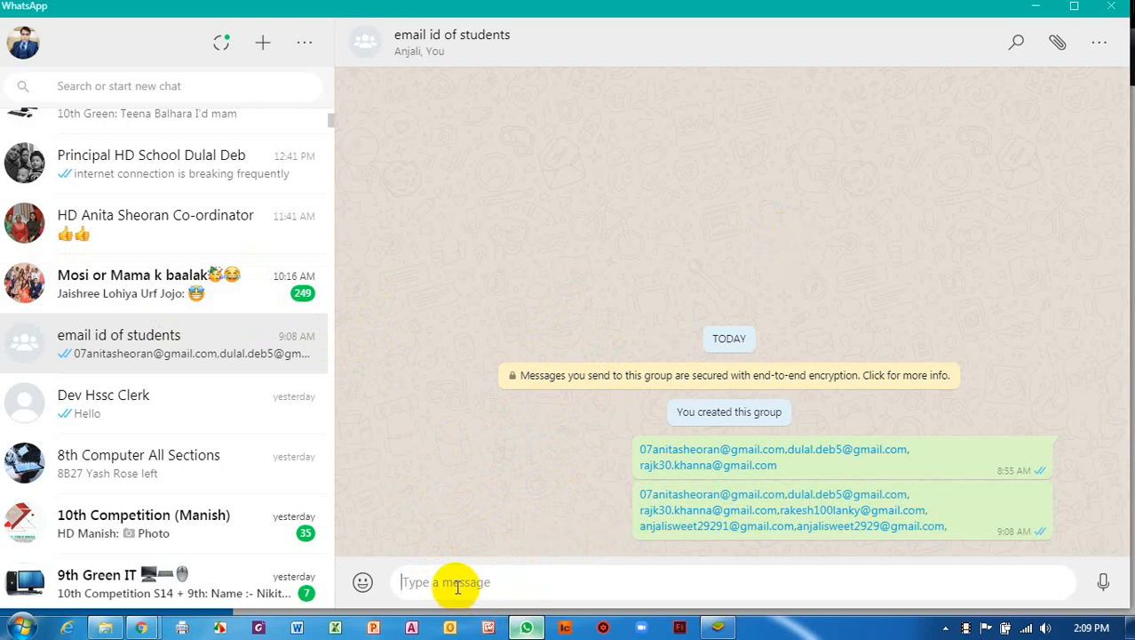
key("ctrl+v")
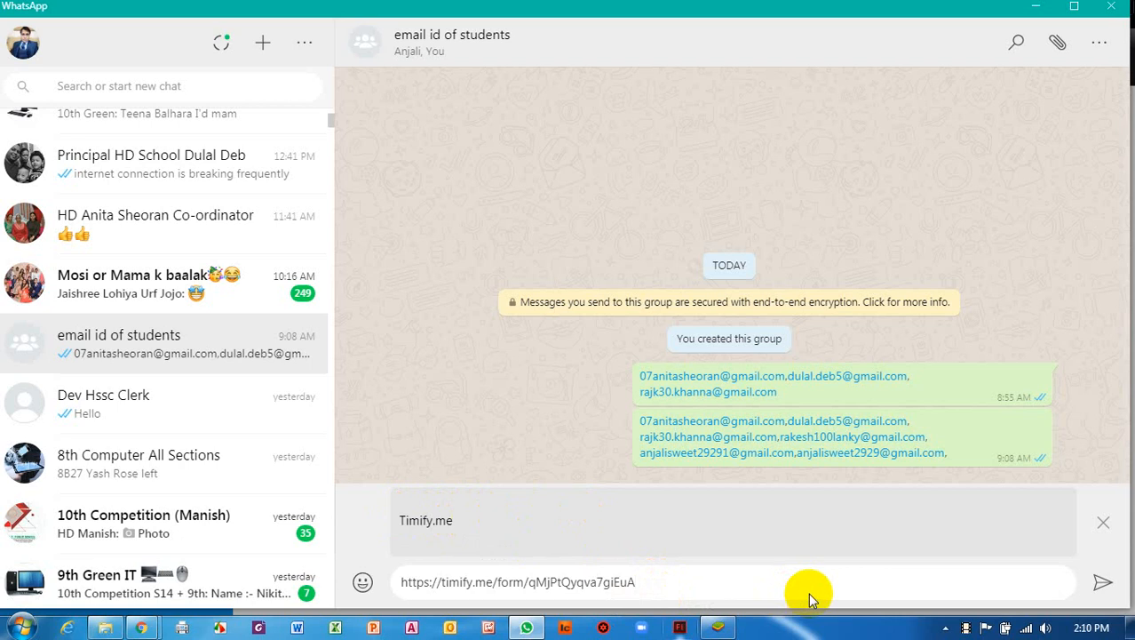
key("shift+Return")
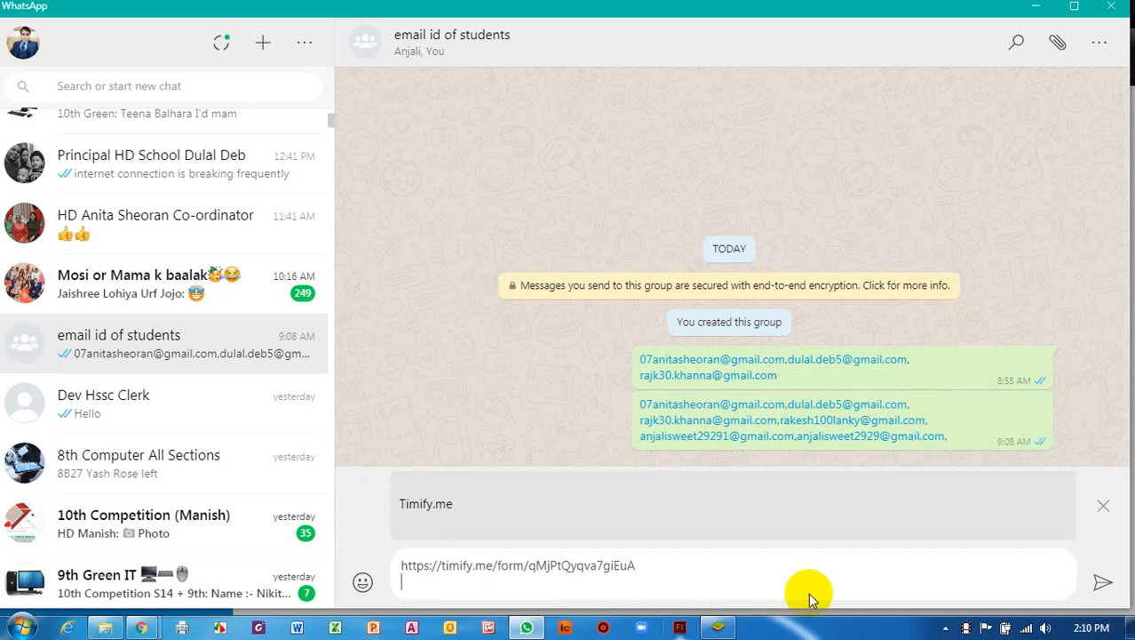
type("Test of G.K. for 8th Green.")
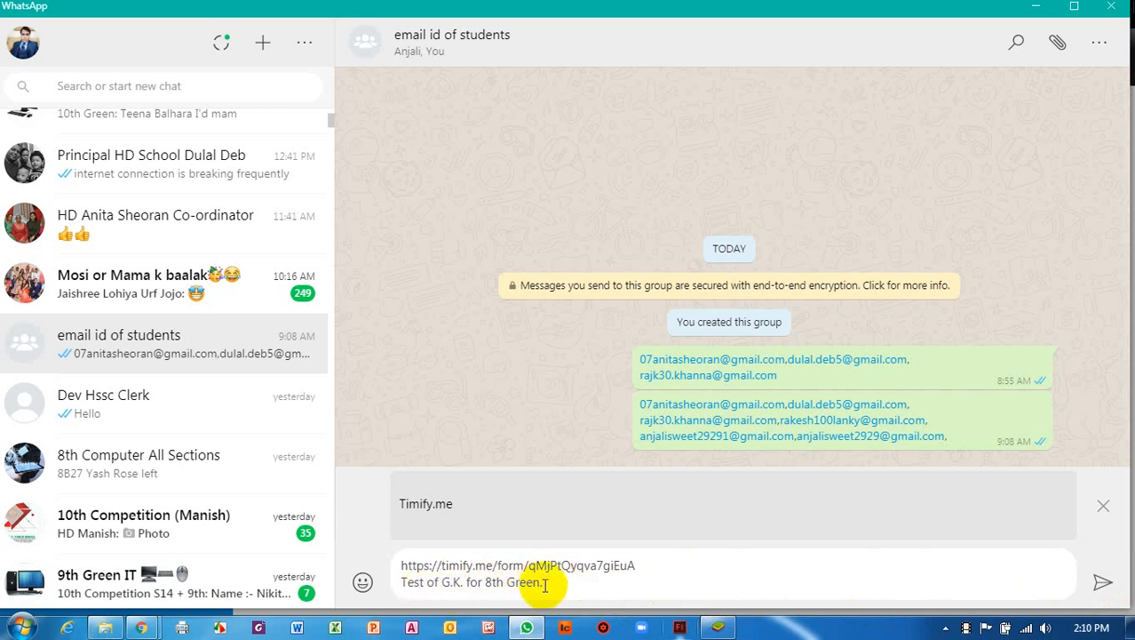
left_click(1103, 582)
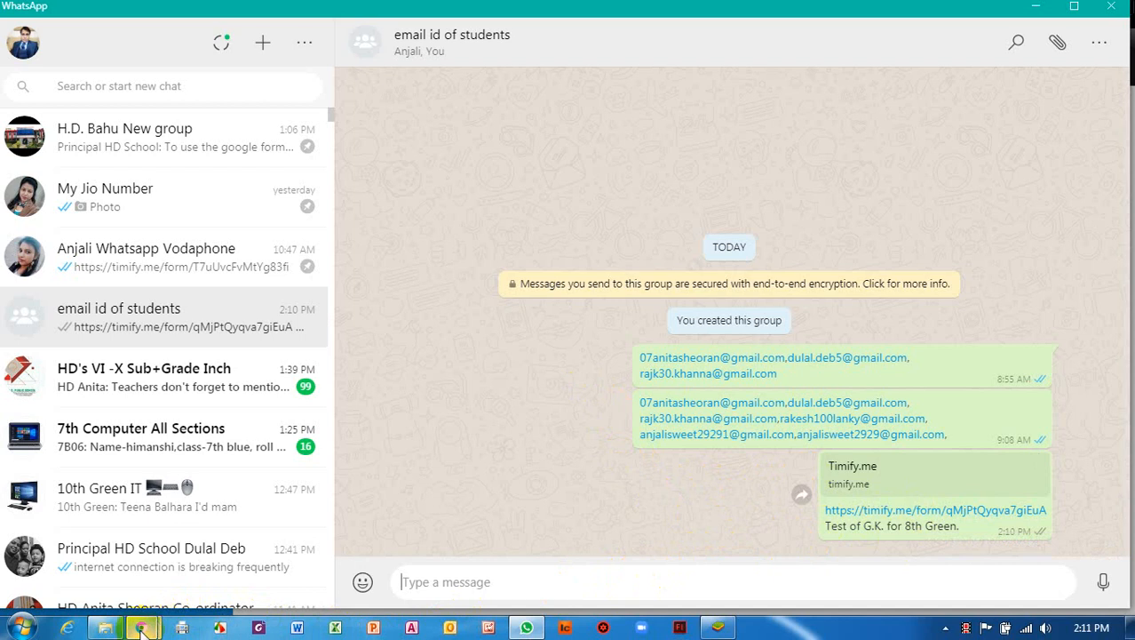
Step: Review the dashboard's six not-started tests, close the public link window, and return to WhatsApp
mouse_move(140, 629)
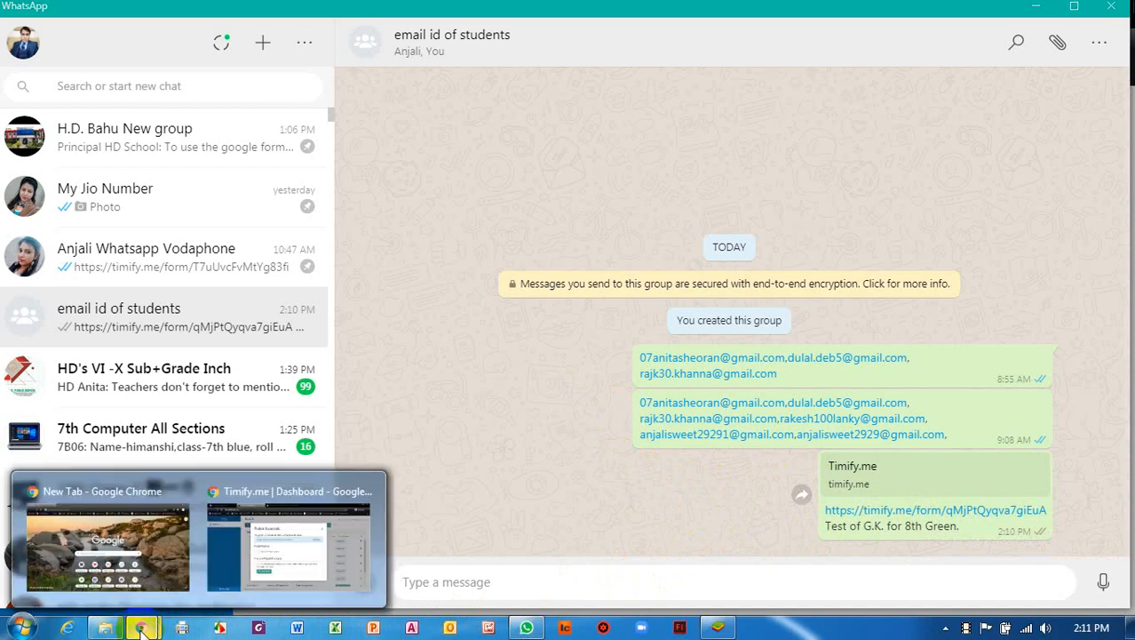
left_click(286, 552)
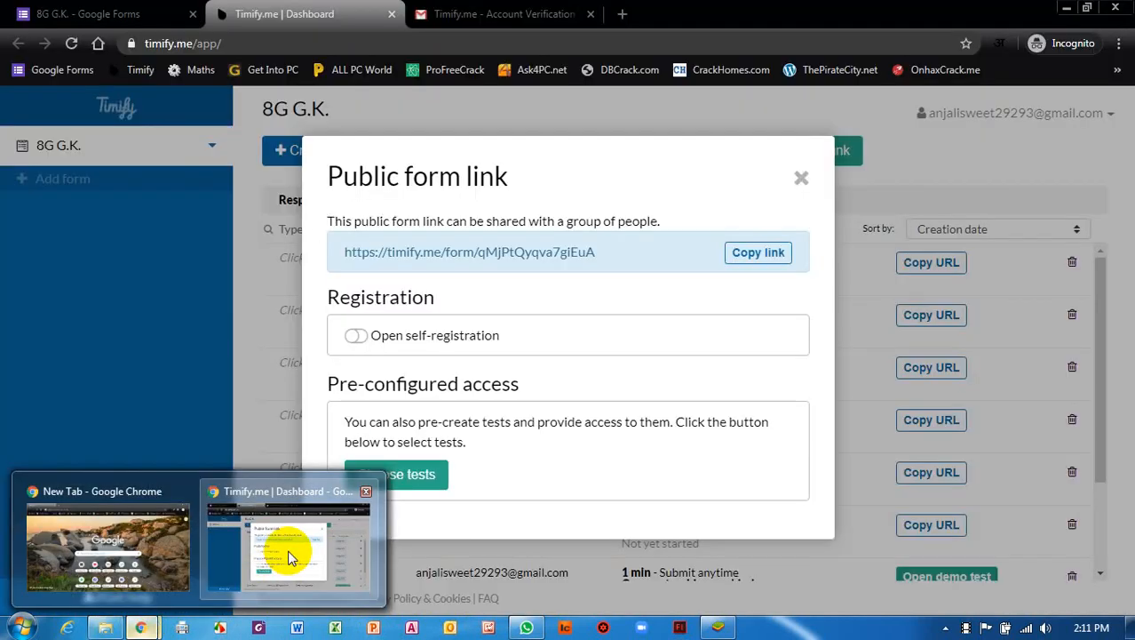
left_click(801, 181)
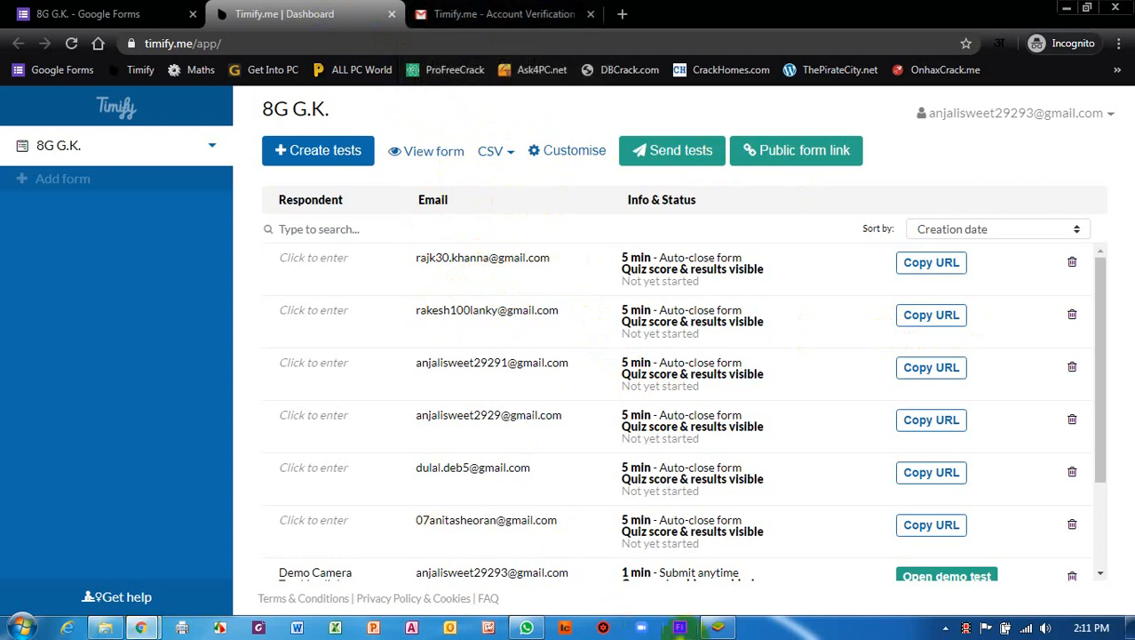
mouse_move(562, 627)
left_click(526, 627)
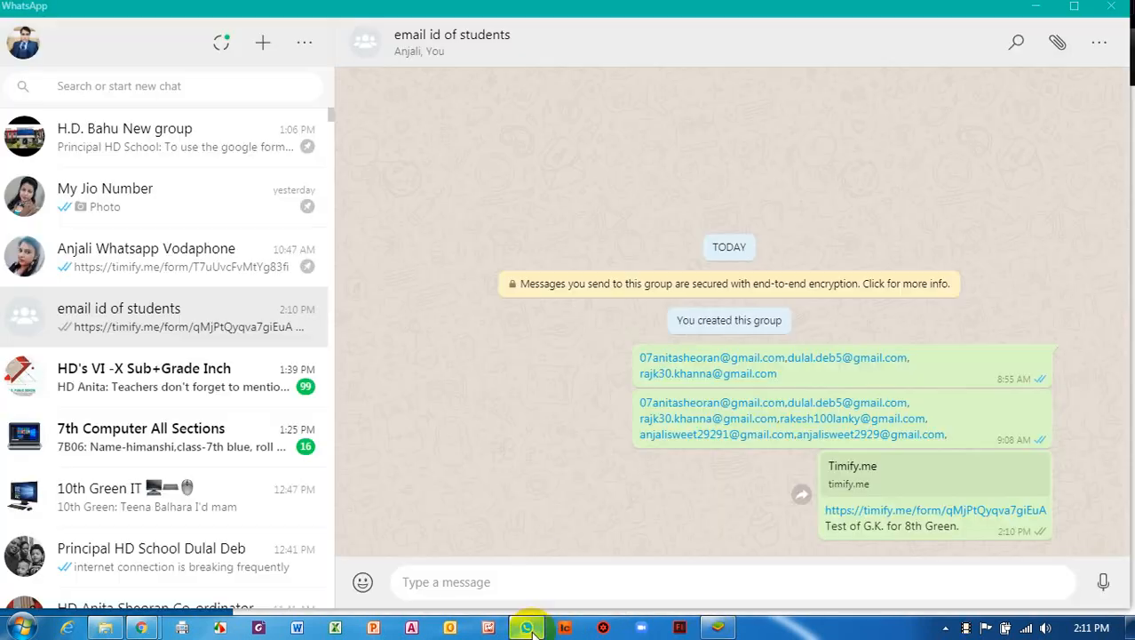
Step: Open the shared 8G G.K. link and request a personal link for the student's e-mail address
left_click(888, 514)
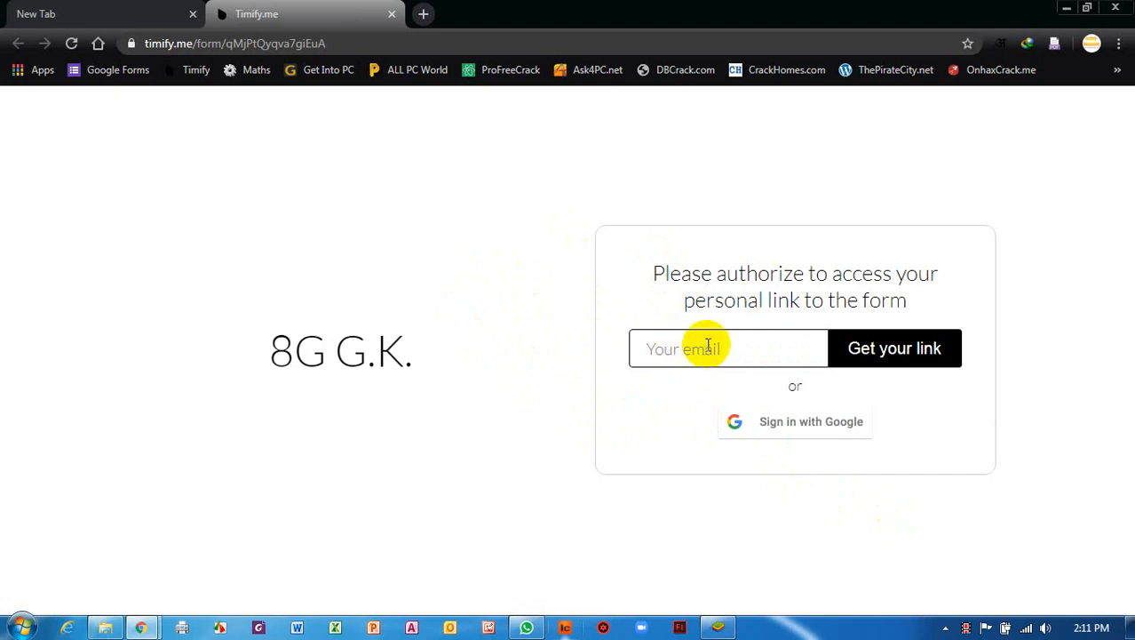
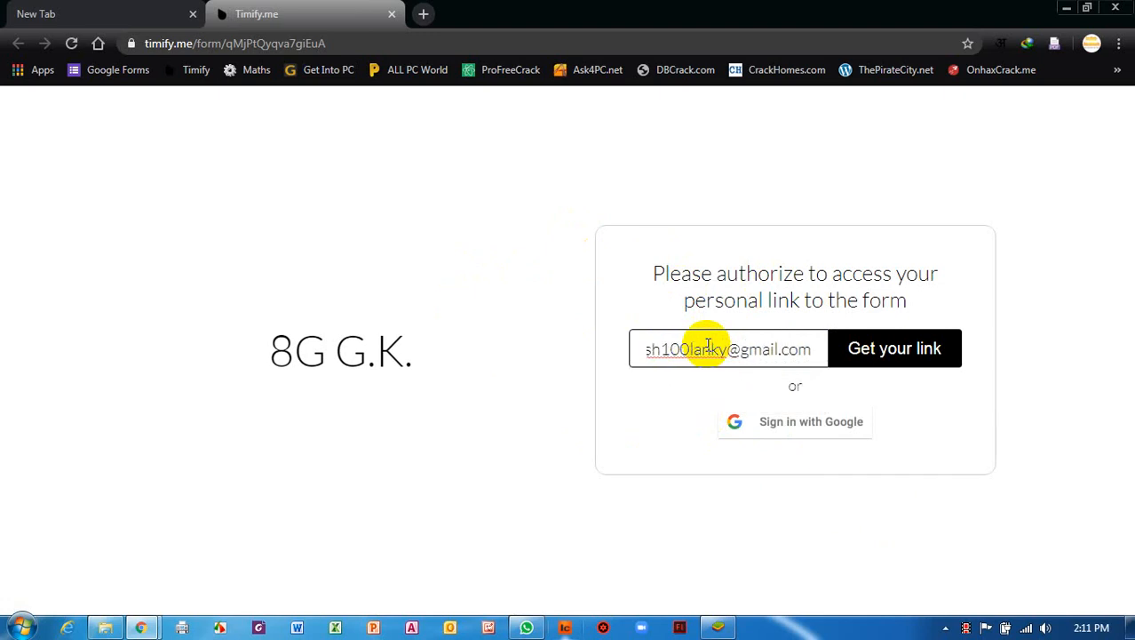
left_click(894, 352)
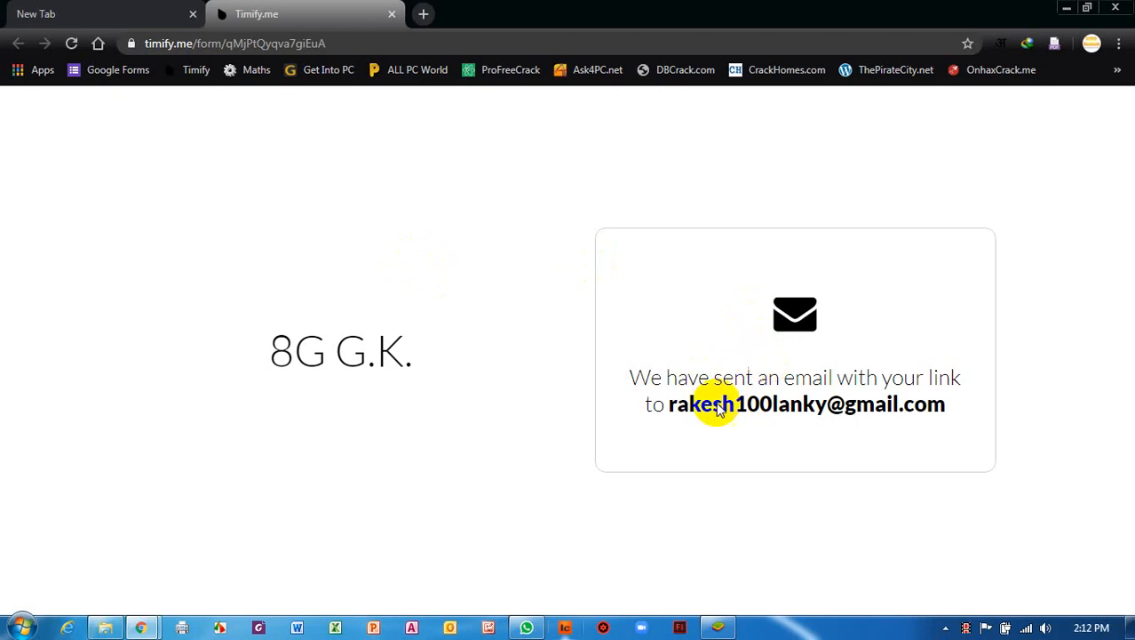
Step: Review the 'We have sent an email' confirmation, then start a new browser tab
left_click_drag(690, 406, 944, 425)
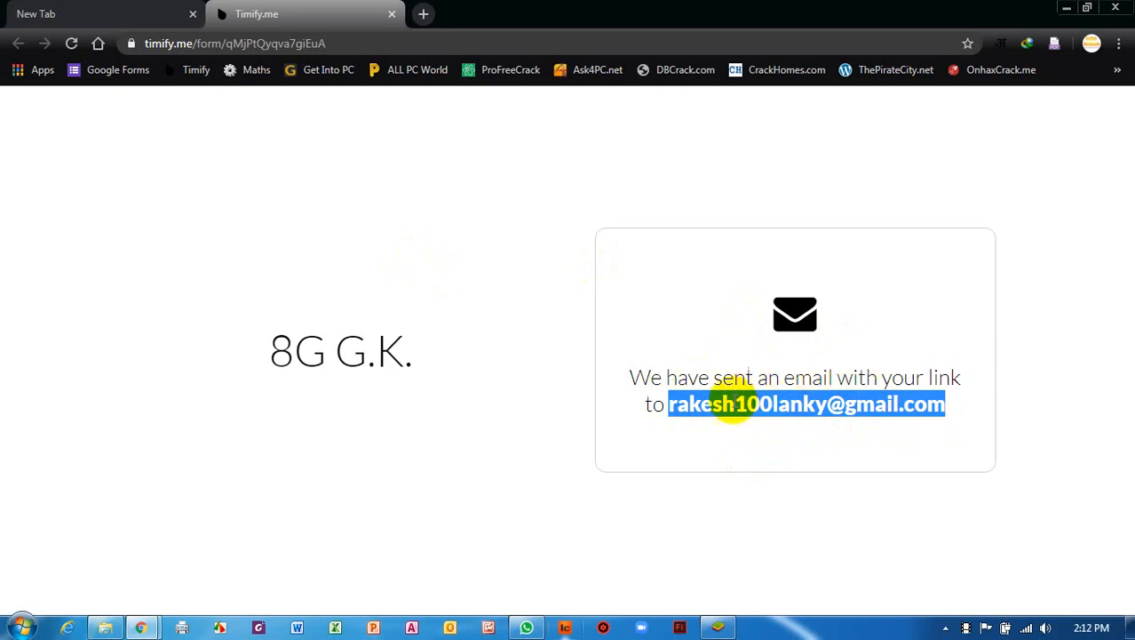
left_click(803, 379)
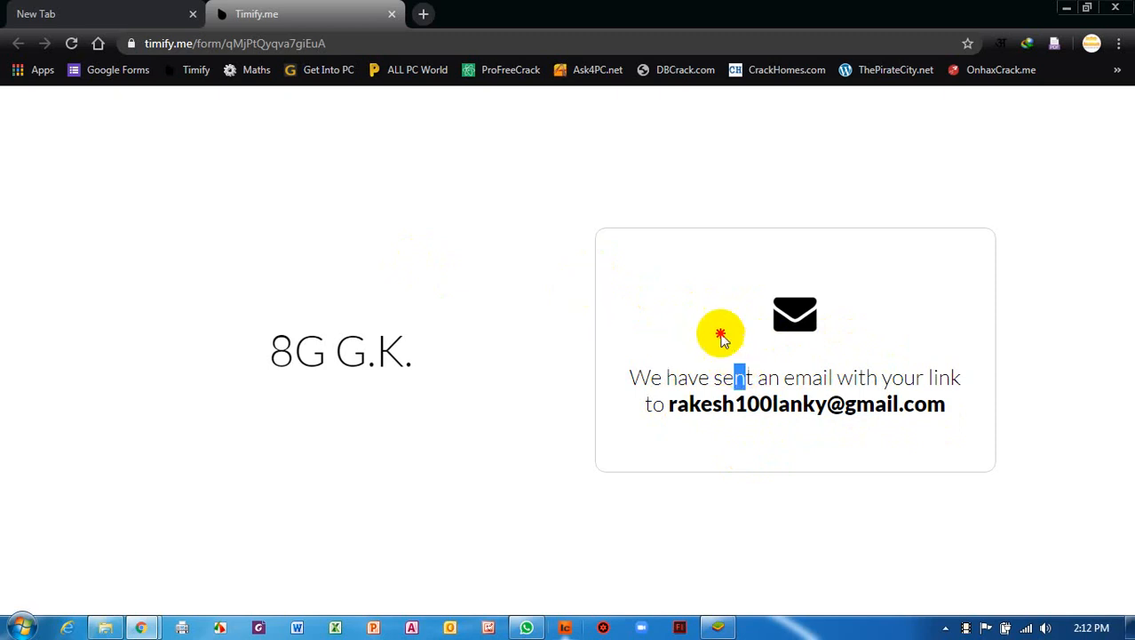
left_click_drag(746, 378, 565, 309)
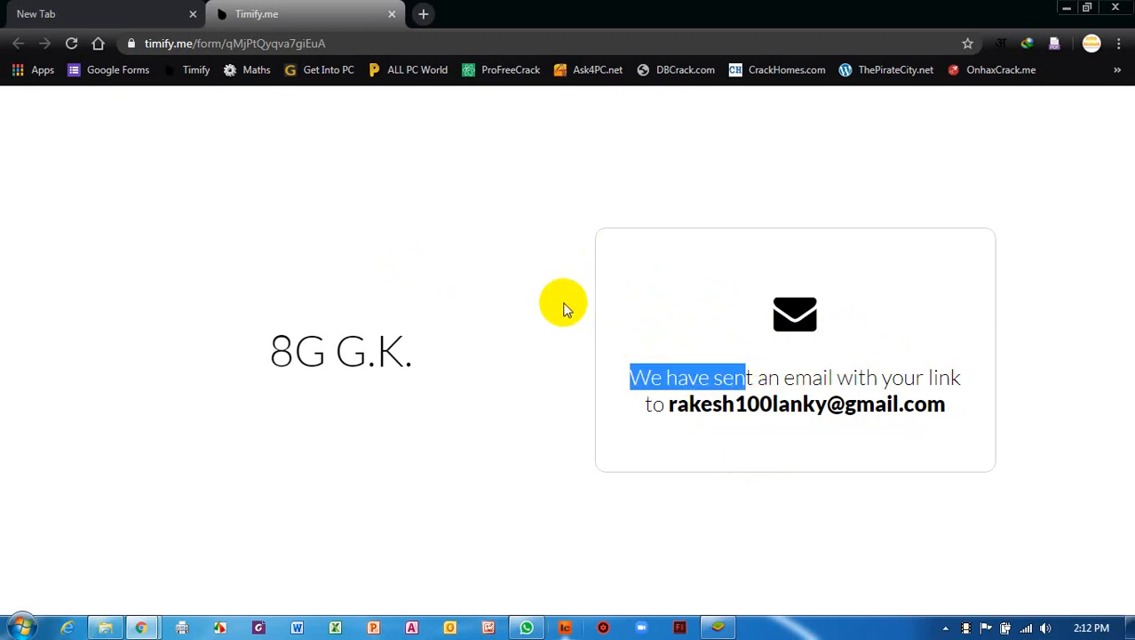
left_click(706, 346)
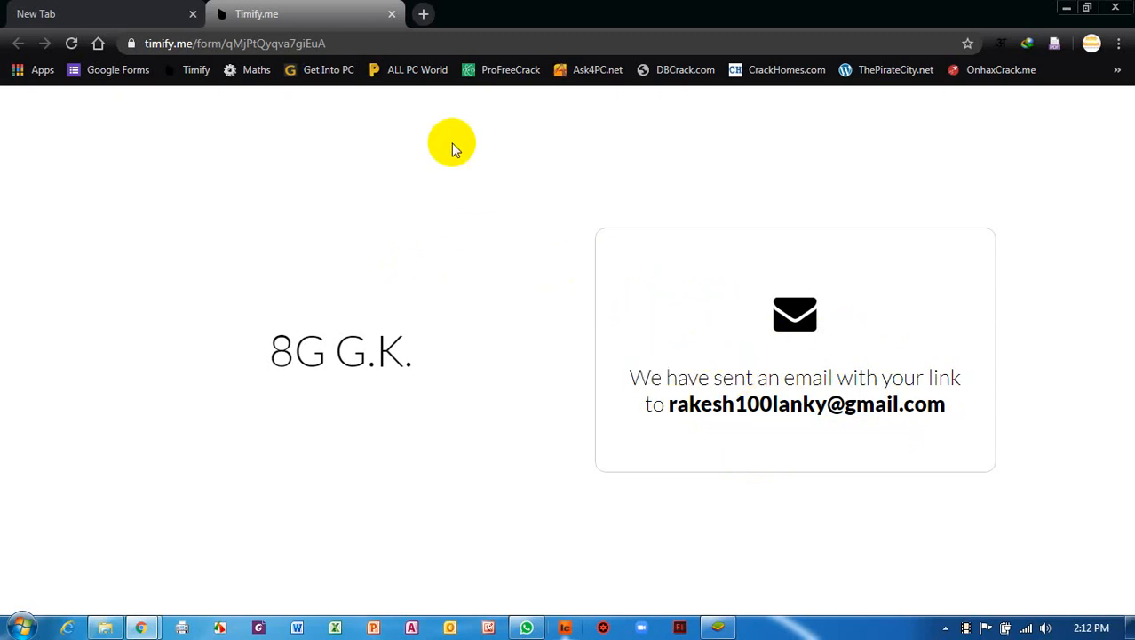
left_click(425, 15)
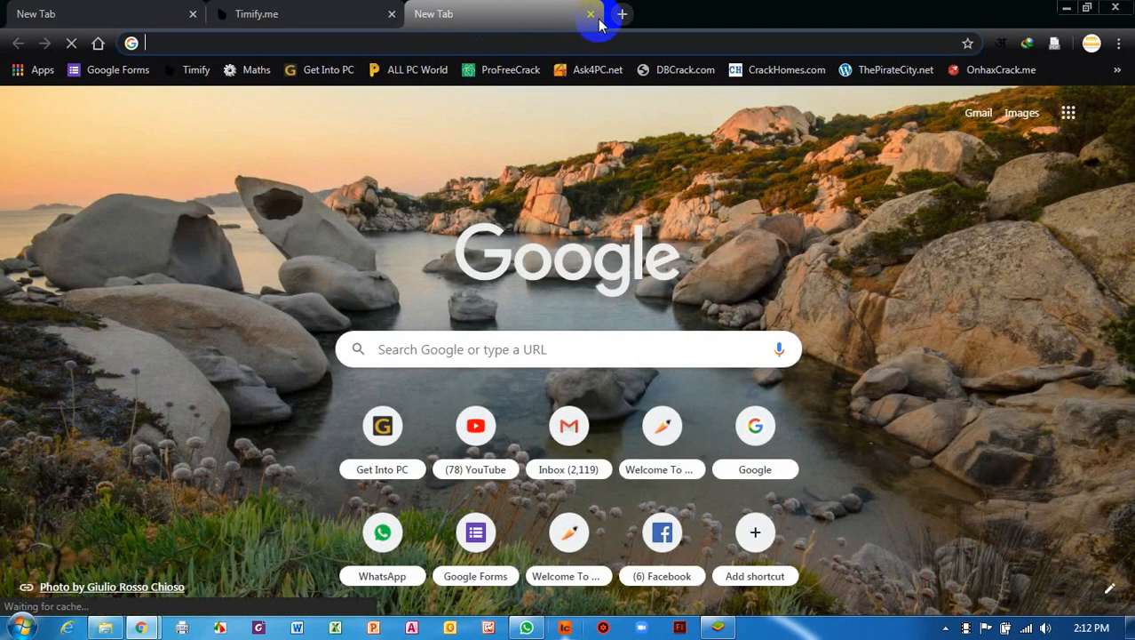
Step: Load Gmail, open the Timify.me 8G G.K. email and follow its personal test link
type("gma")
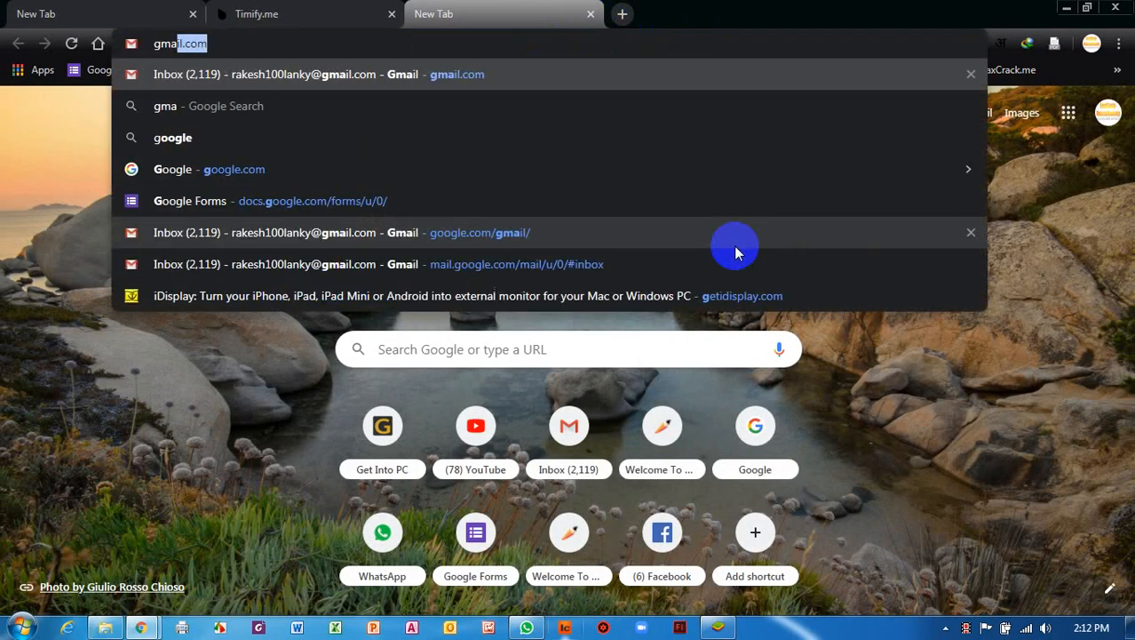
key("Return")
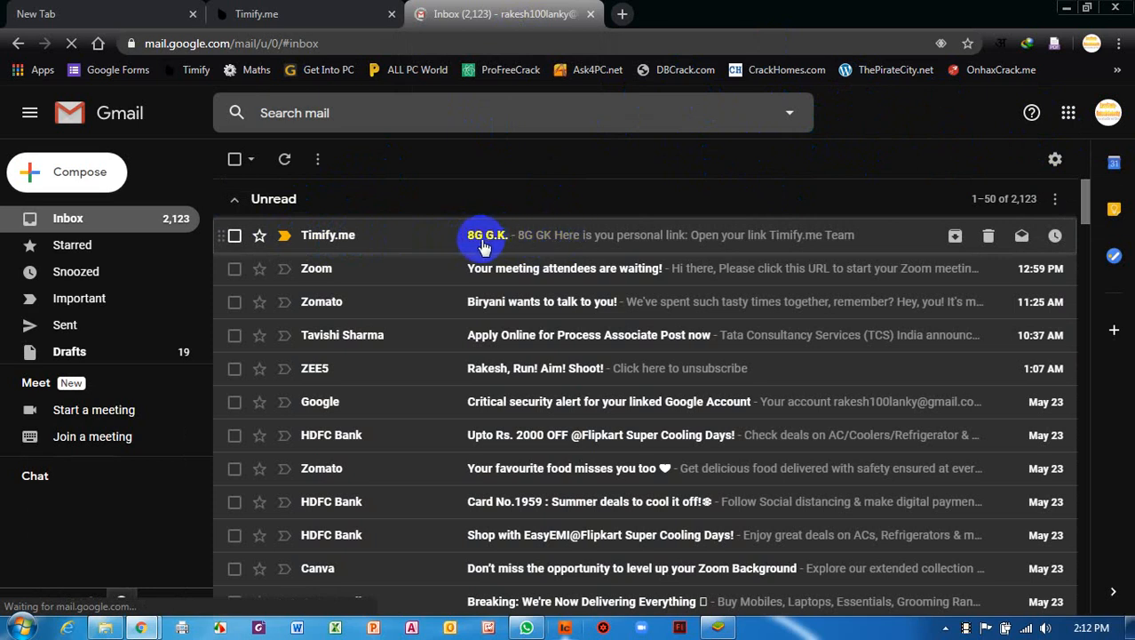
left_click(549, 237)
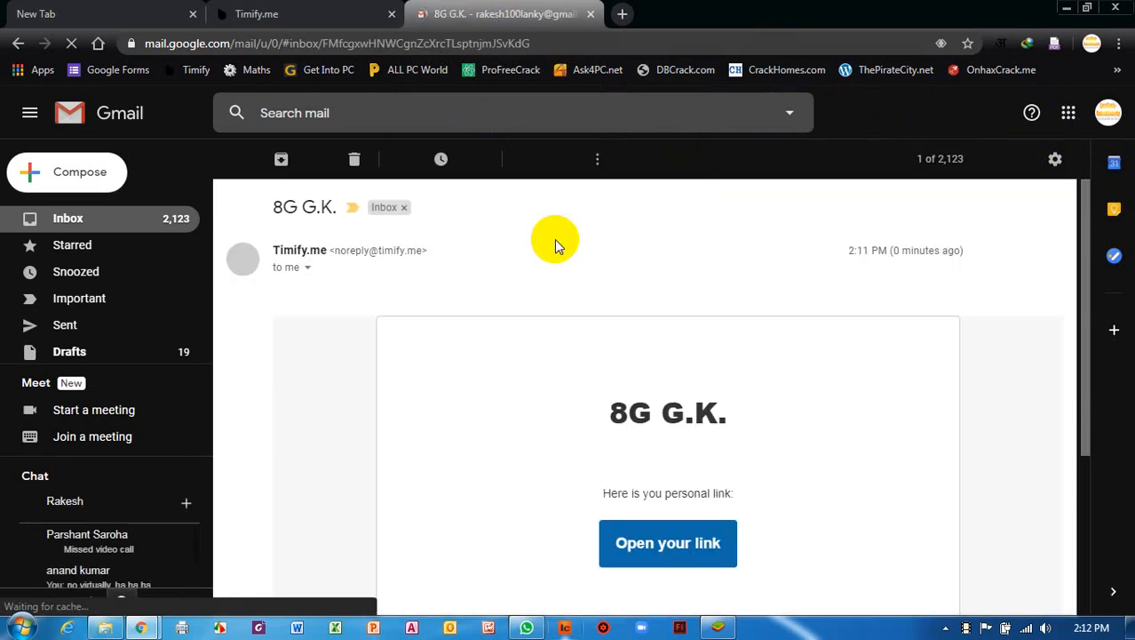
scroll(880, 399, "down", 2)
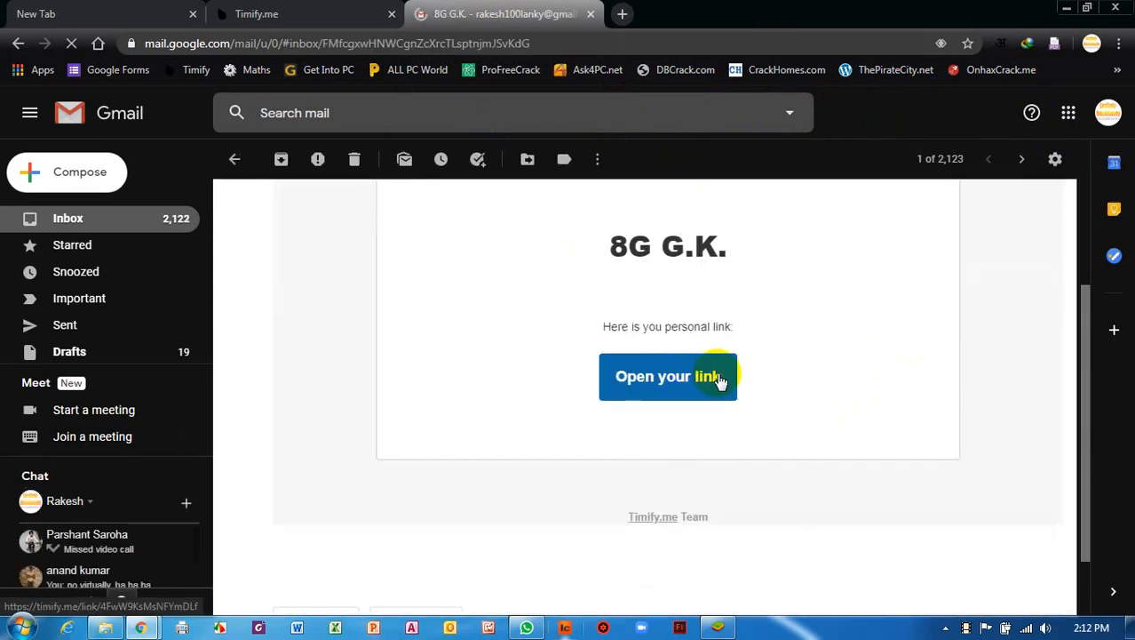
left_click(710, 376)
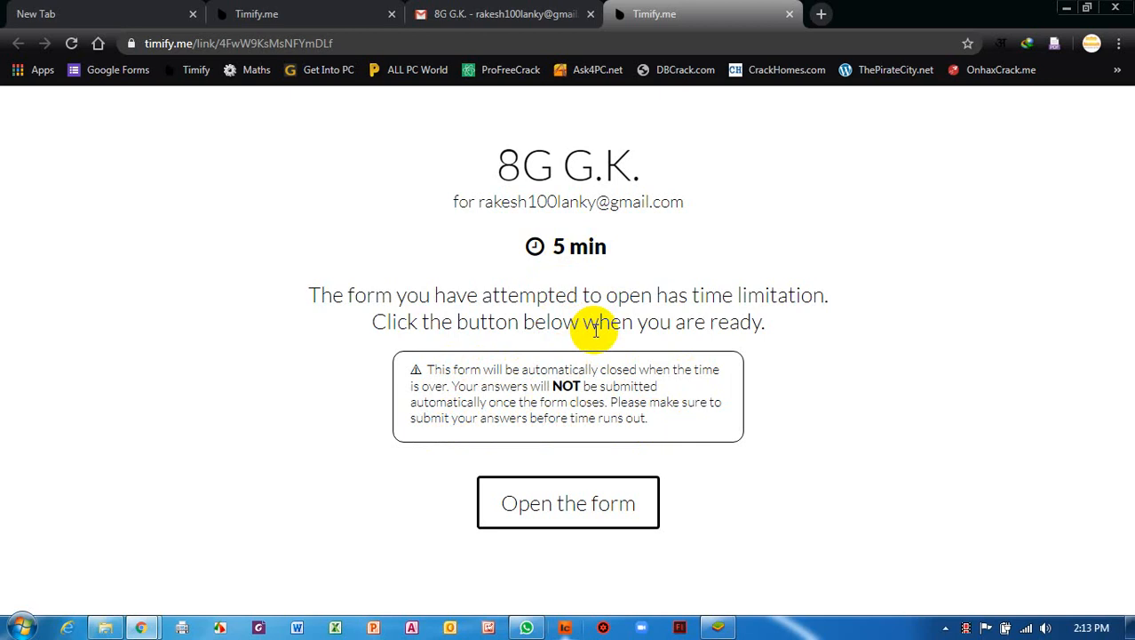
Step: Read the 5-minute time-limit notice and open the timed 8G G.K. form
left_click_drag(544, 266, 593, 275)
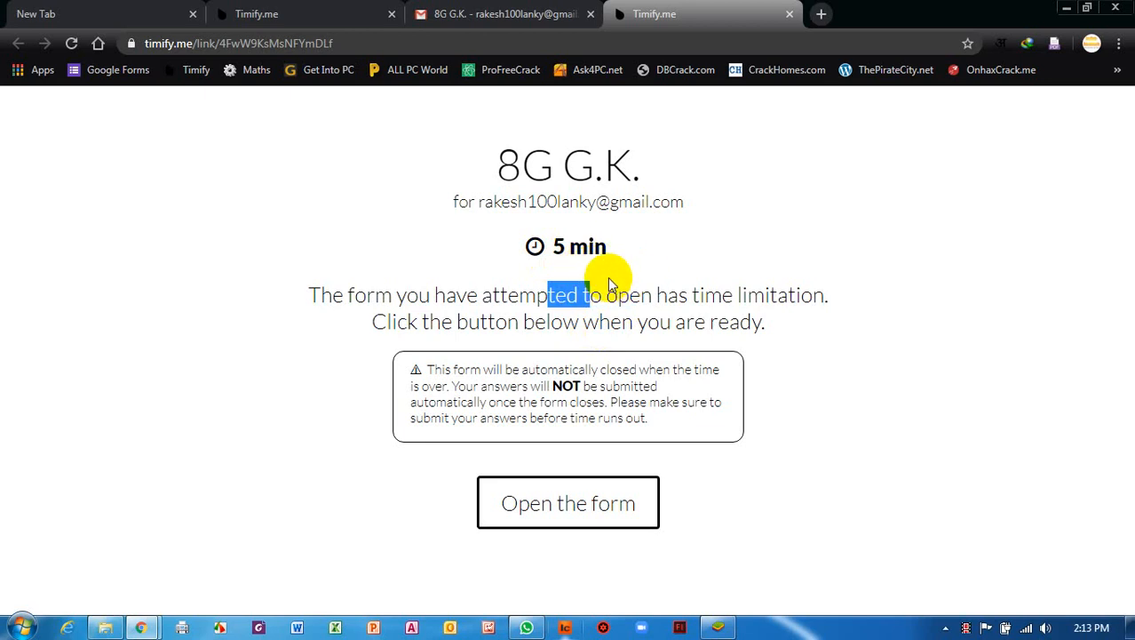
left_click(584, 505)
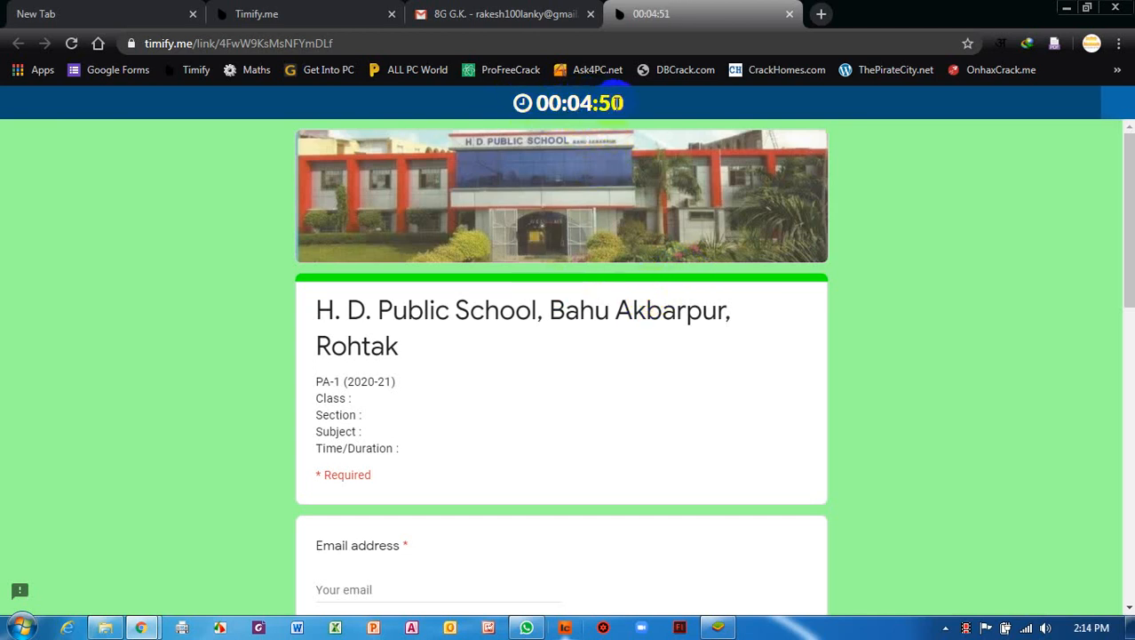
Step: Enter the student's email address in the Email address field
scroll(522, 330, "down", 2)
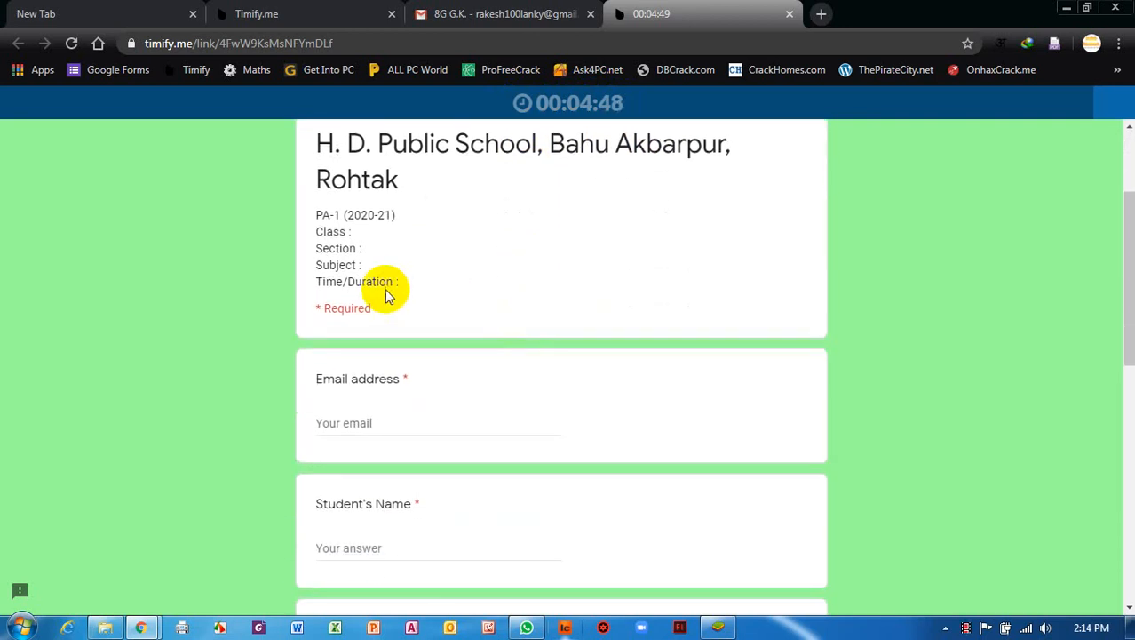
scroll(420, 353, "down", 1)
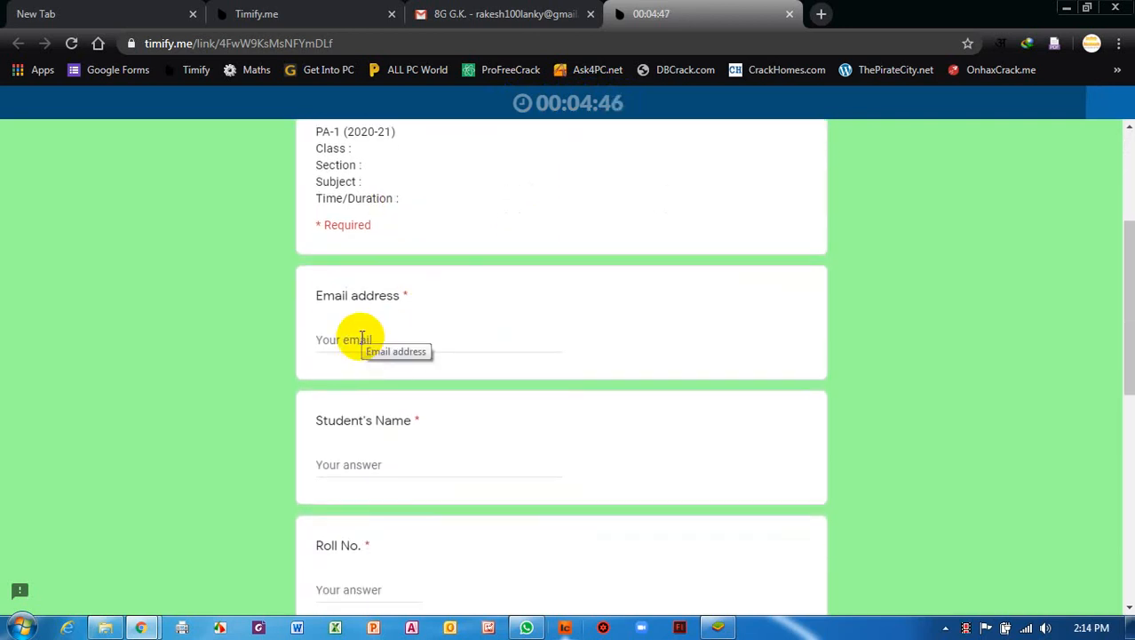
left_click(384, 335)
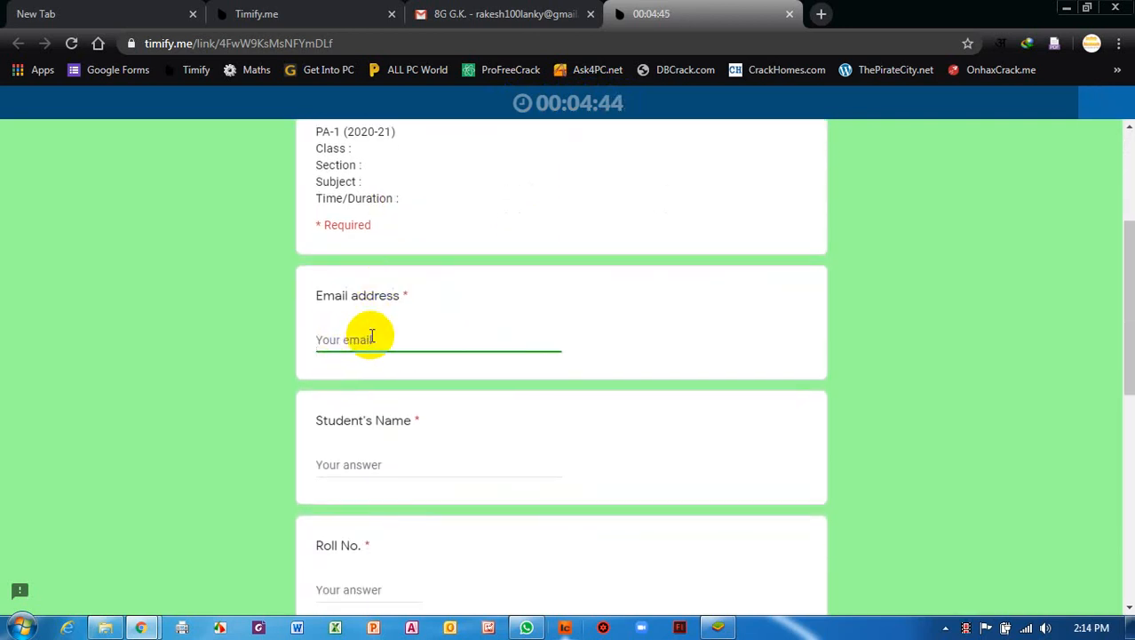
type("anaj")
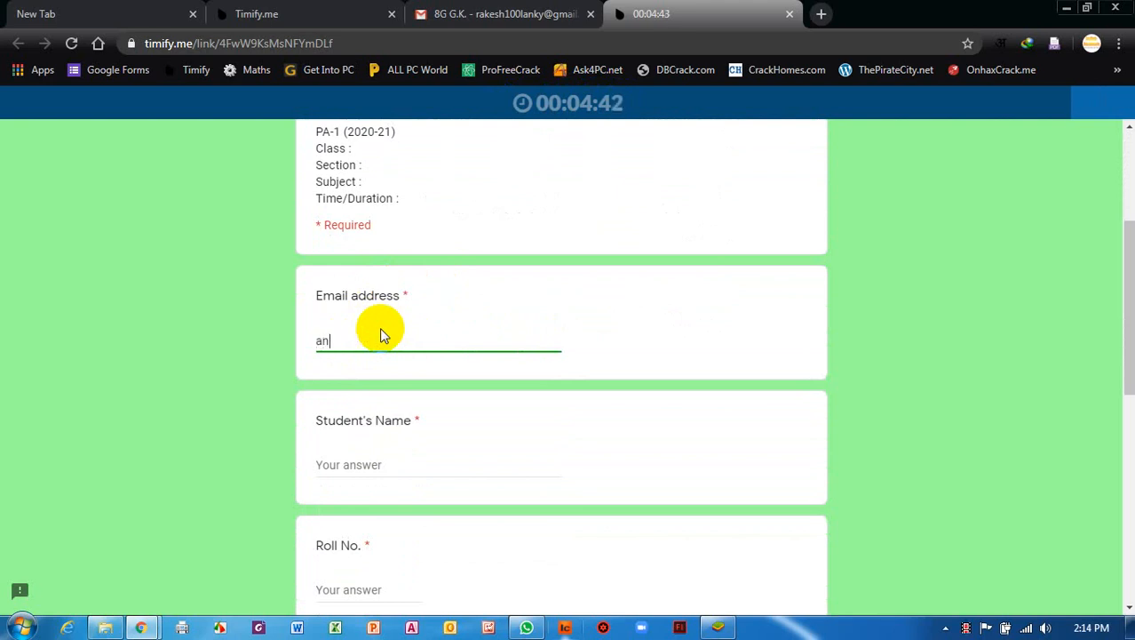
key("BackSpace")
key("BackSpace")
key("BackSpace")
key("BackSpace")
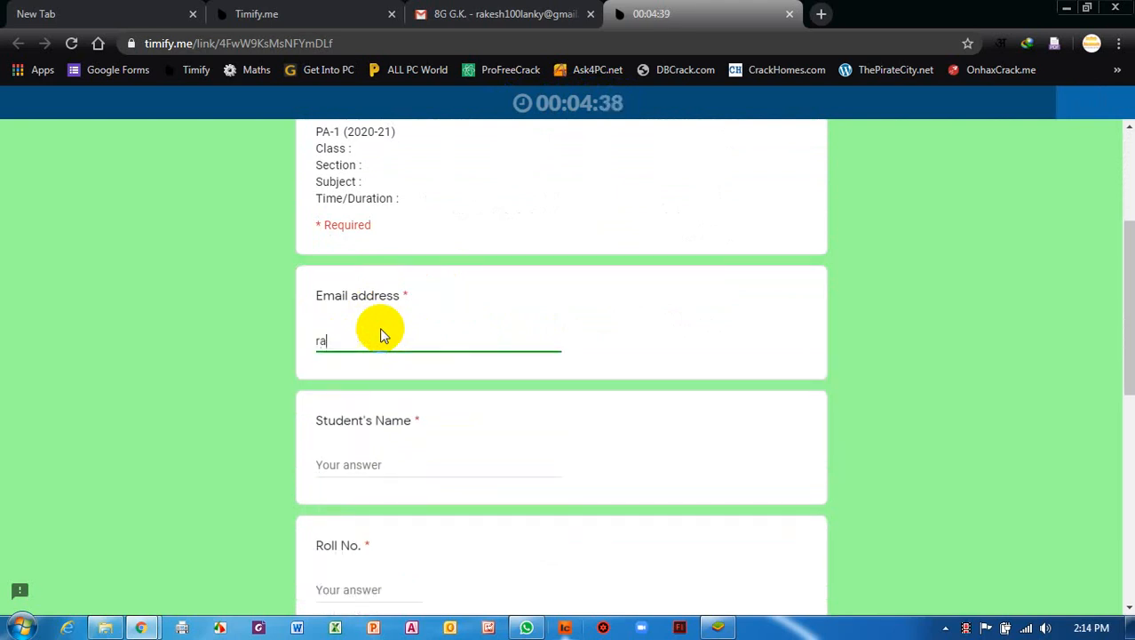
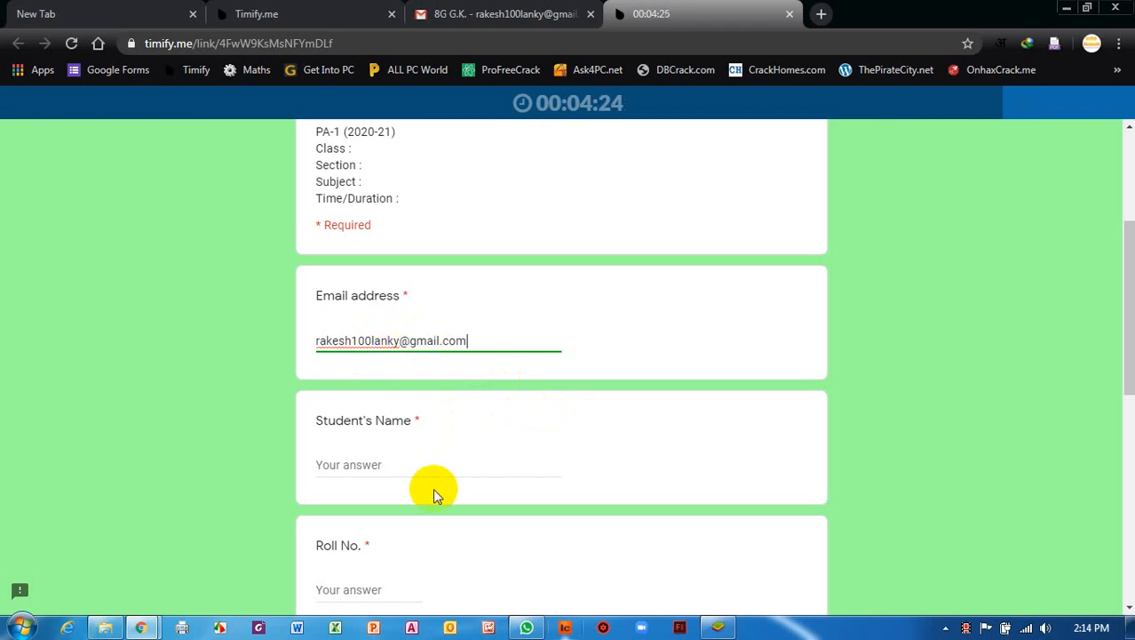
scroll(433, 487, "down", 1)
Step: Enter a non-numeric Roll No. and try to continue, which the form rejects
left_click(393, 380)
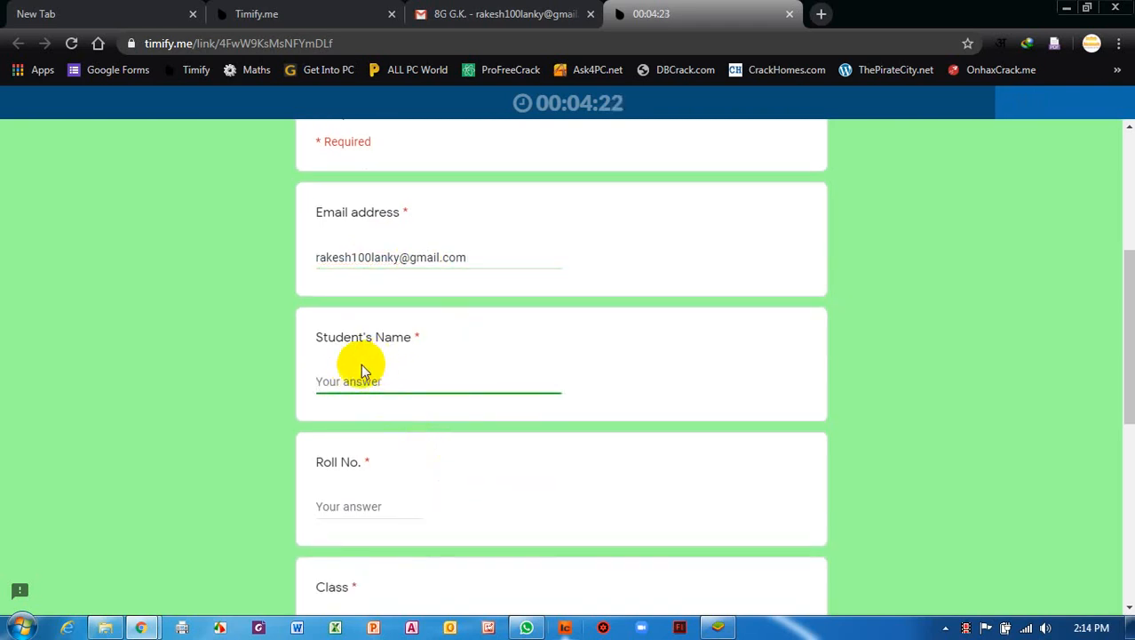
scroll(375, 375, "down", 1)
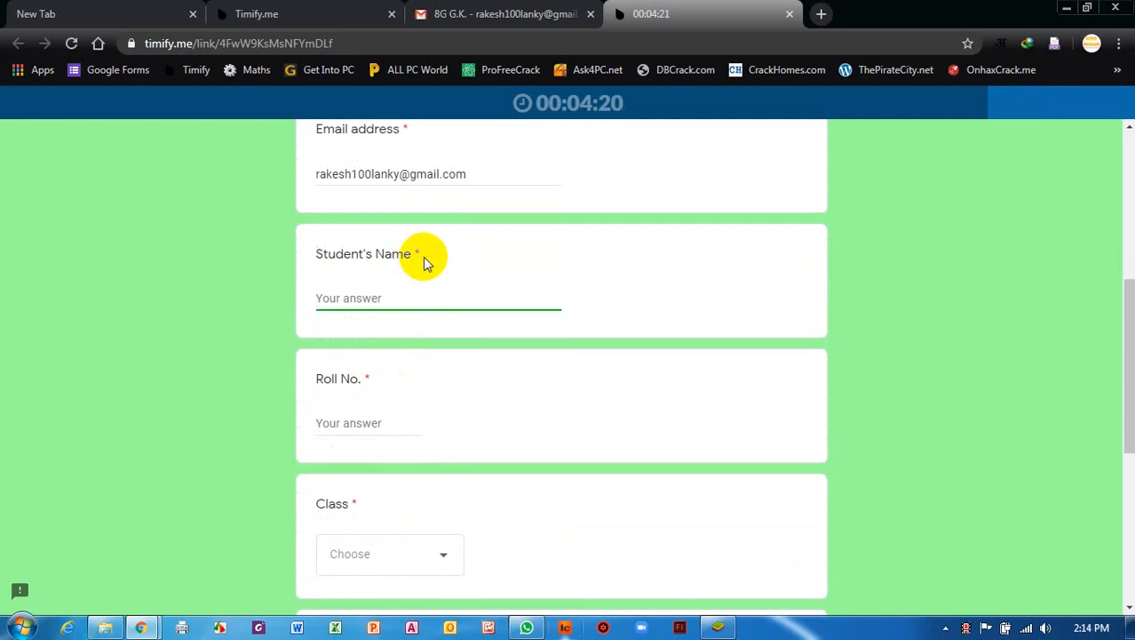
left_click(357, 423)
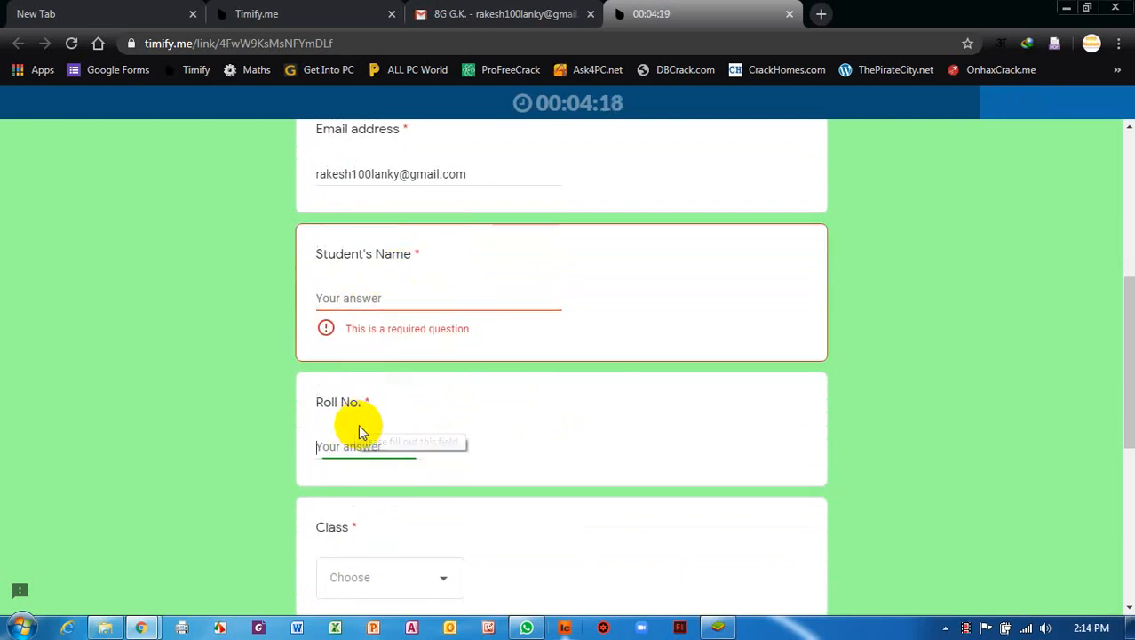
type("ram")
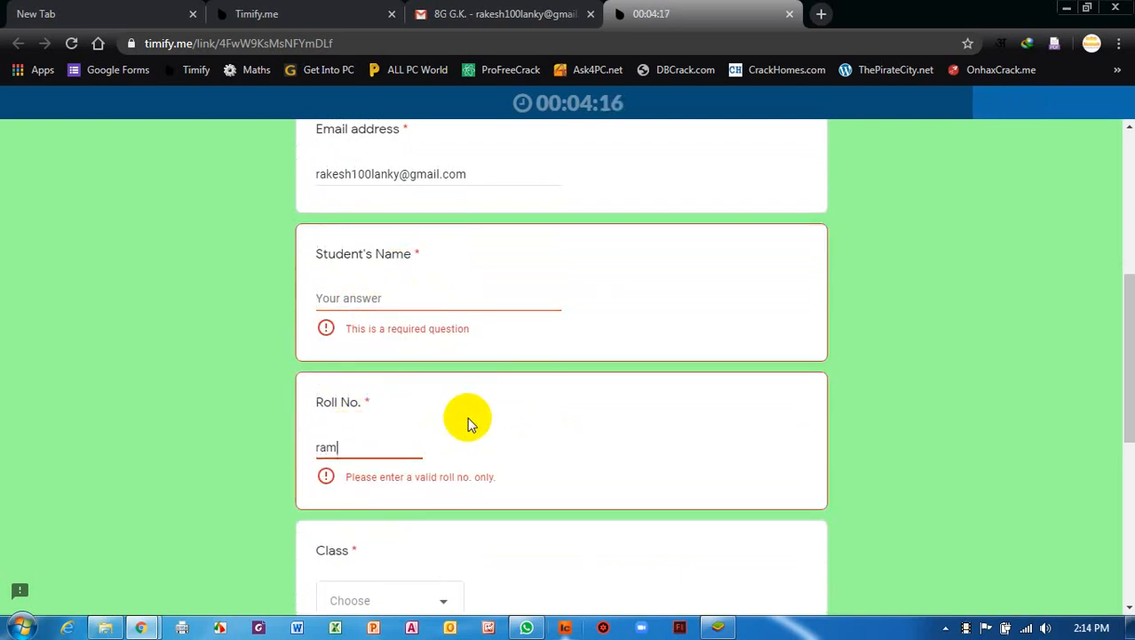
scroll(615, 189, "up", 1)
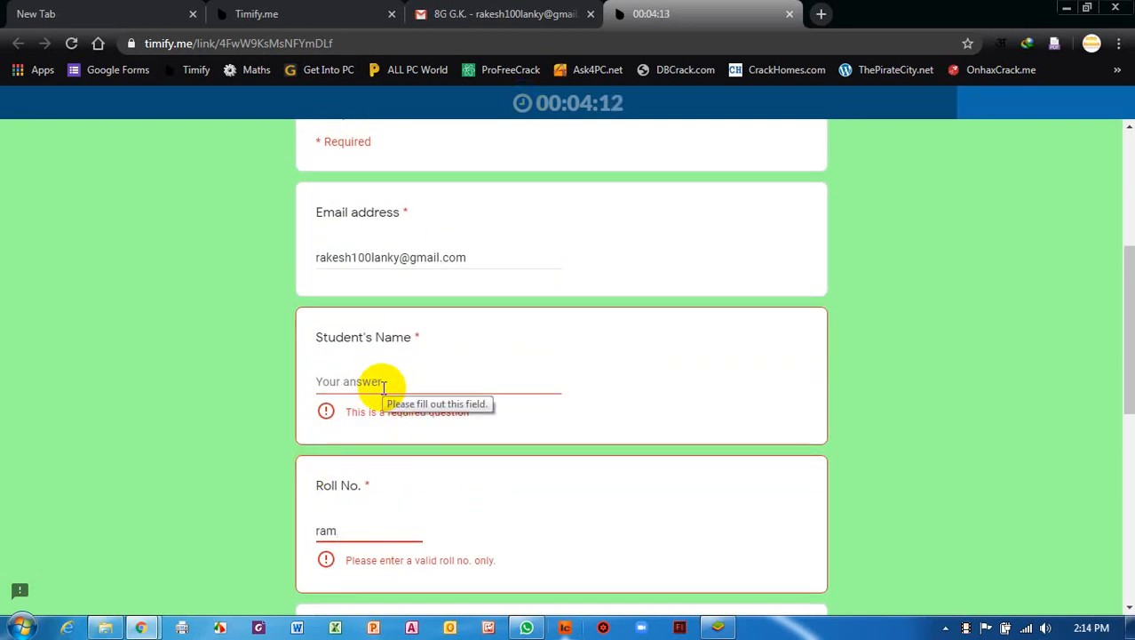
scroll(384, 389, "down", 1)
scroll(384, 389, "down", 6)
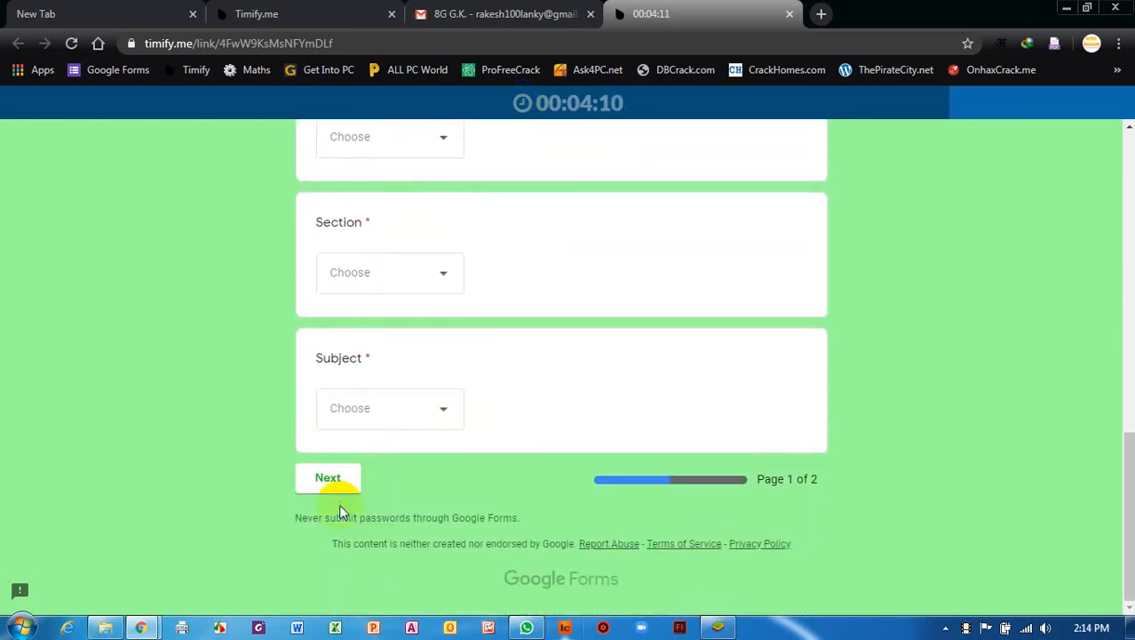
left_click(336, 480)
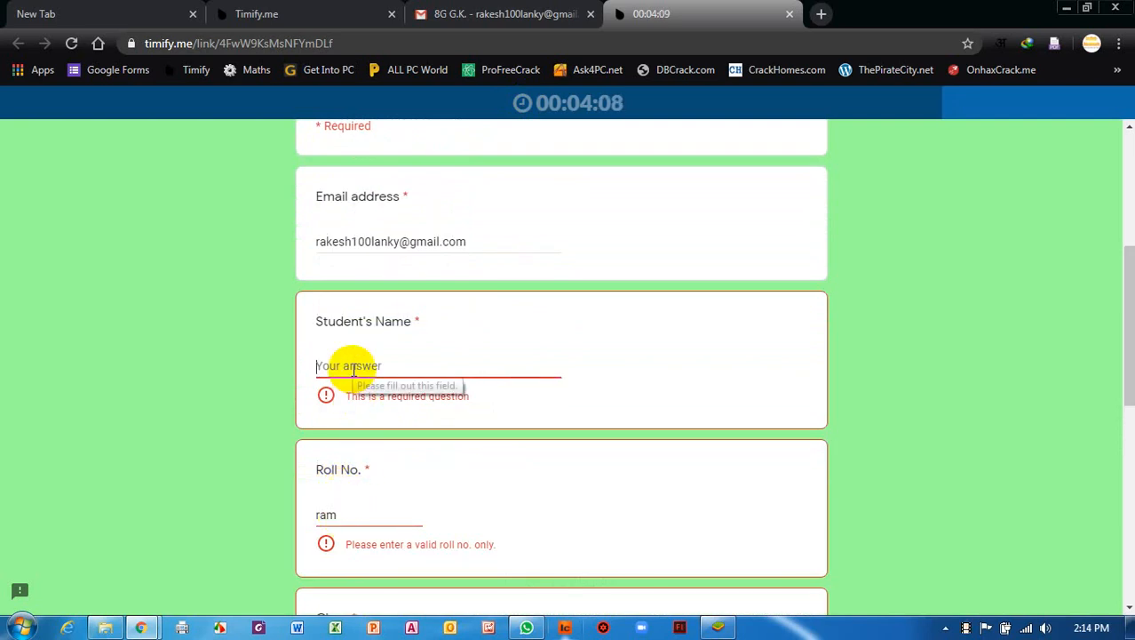
scroll(334, 364, "down", 5)
scroll(355, 409, "down", 2)
left_click(324, 474)
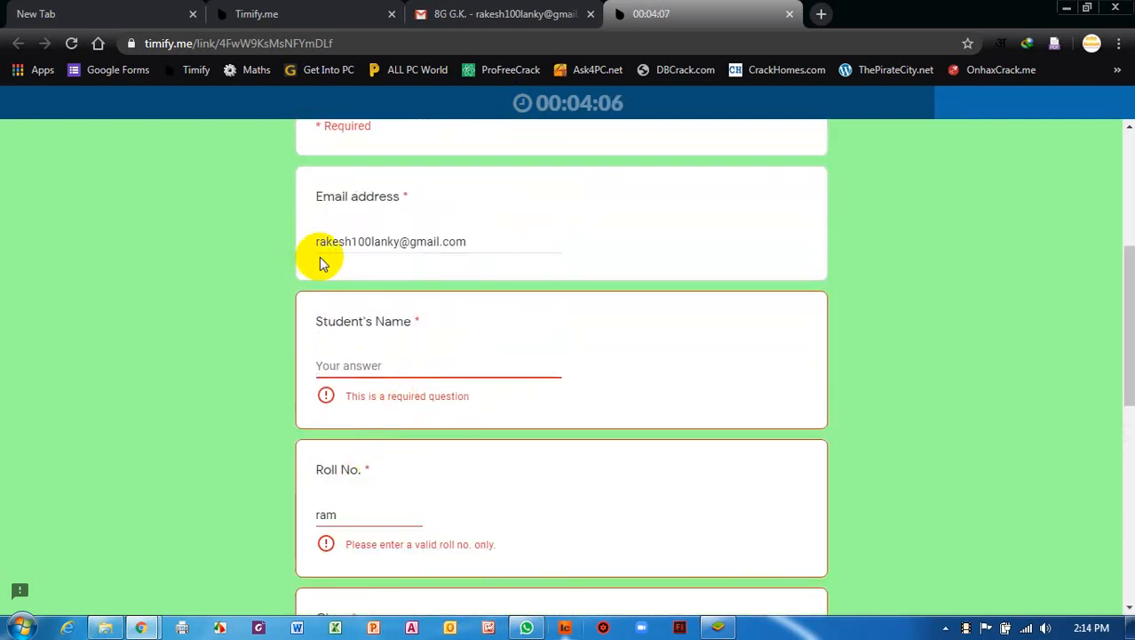
Step: Type the student's name into the Student's Name answer
scroll(353, 364, "up", 1)
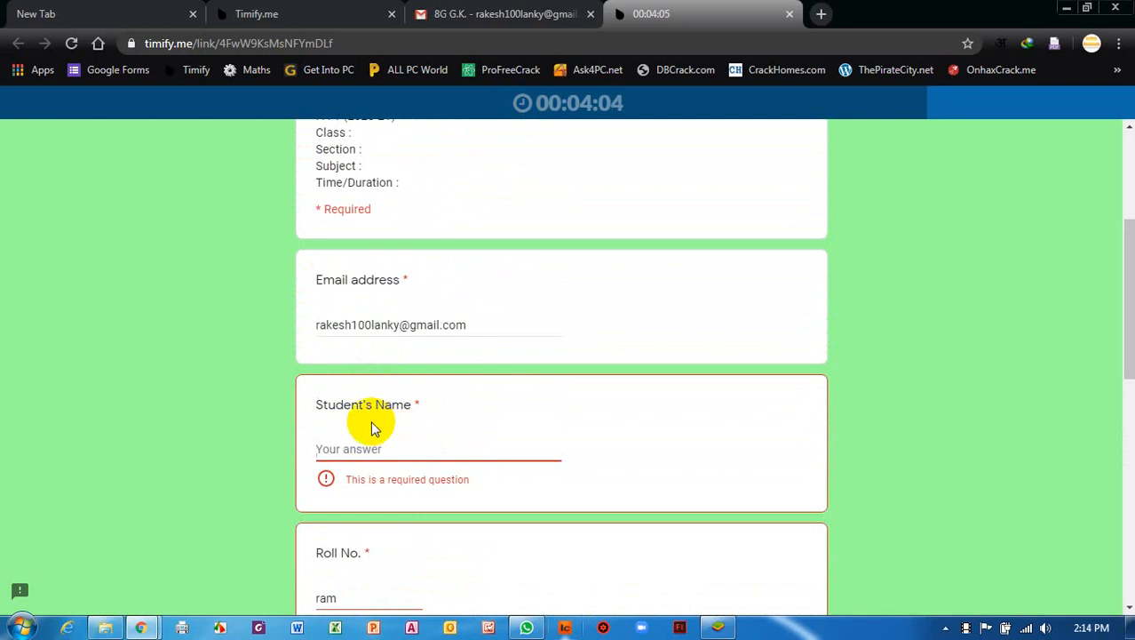
scroll(369, 418, "down", 1)
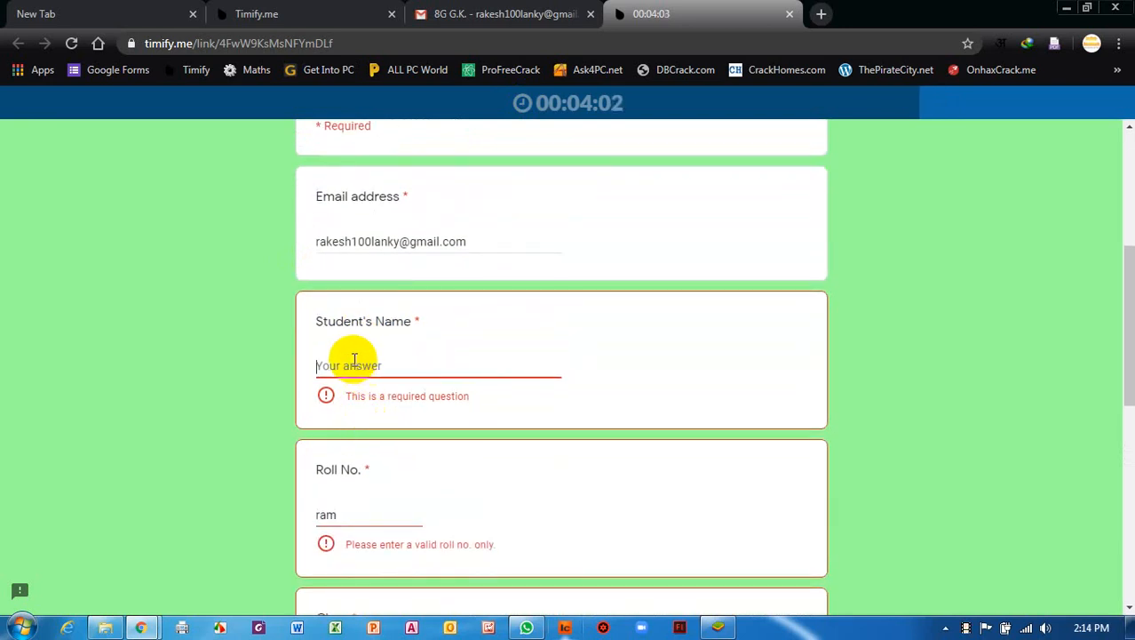
type("Ra")
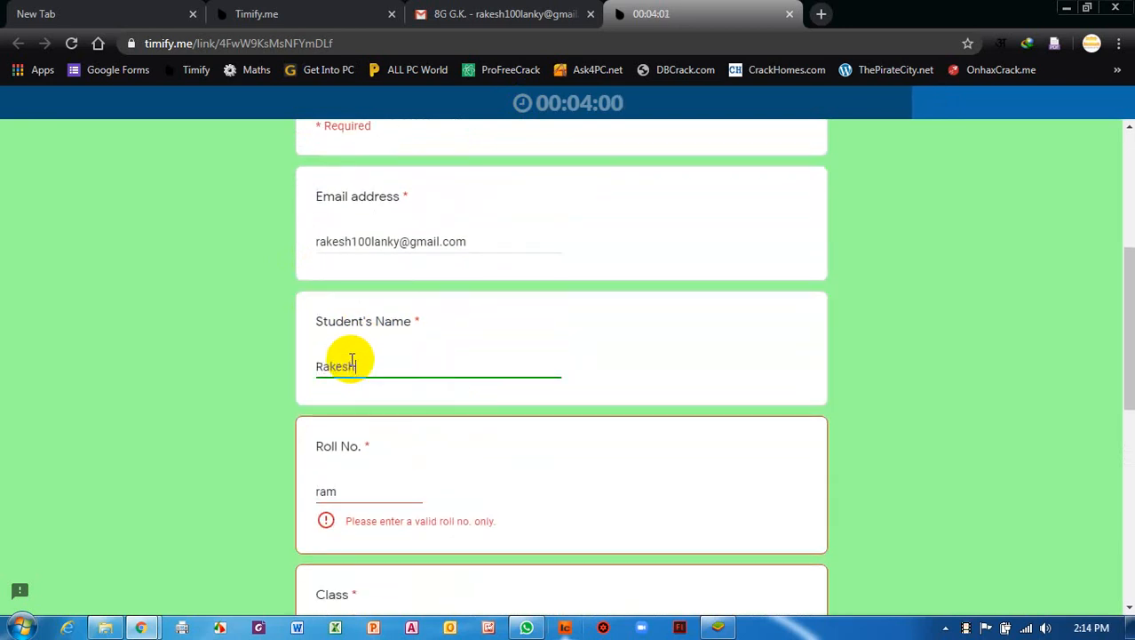
type("kesh")
left_click(369, 496)
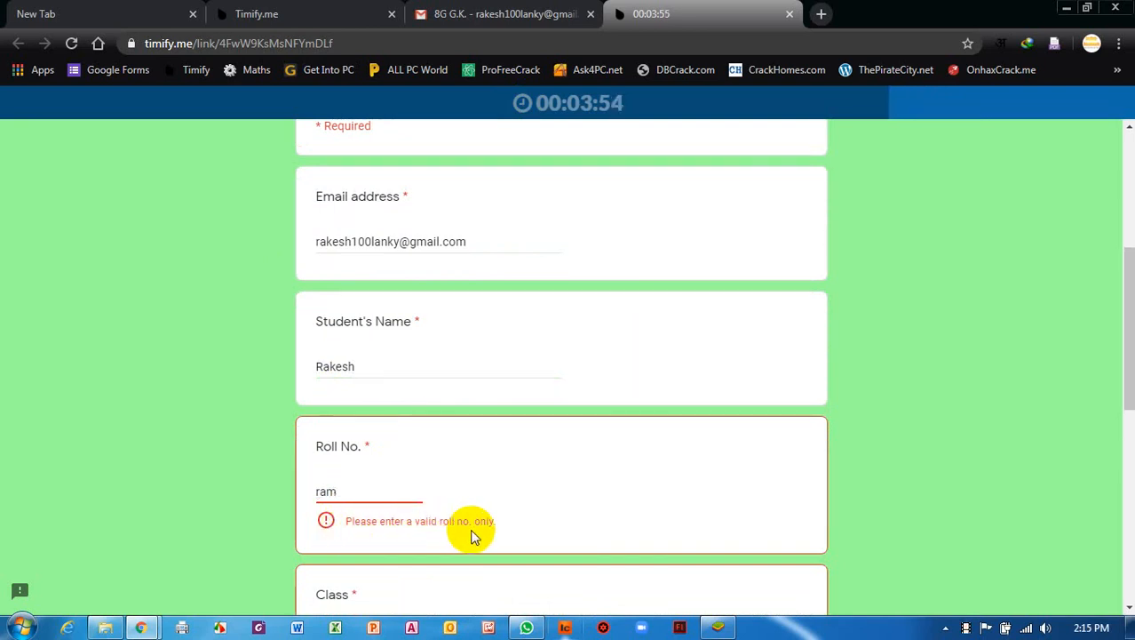
scroll(486, 527, "down", 1)
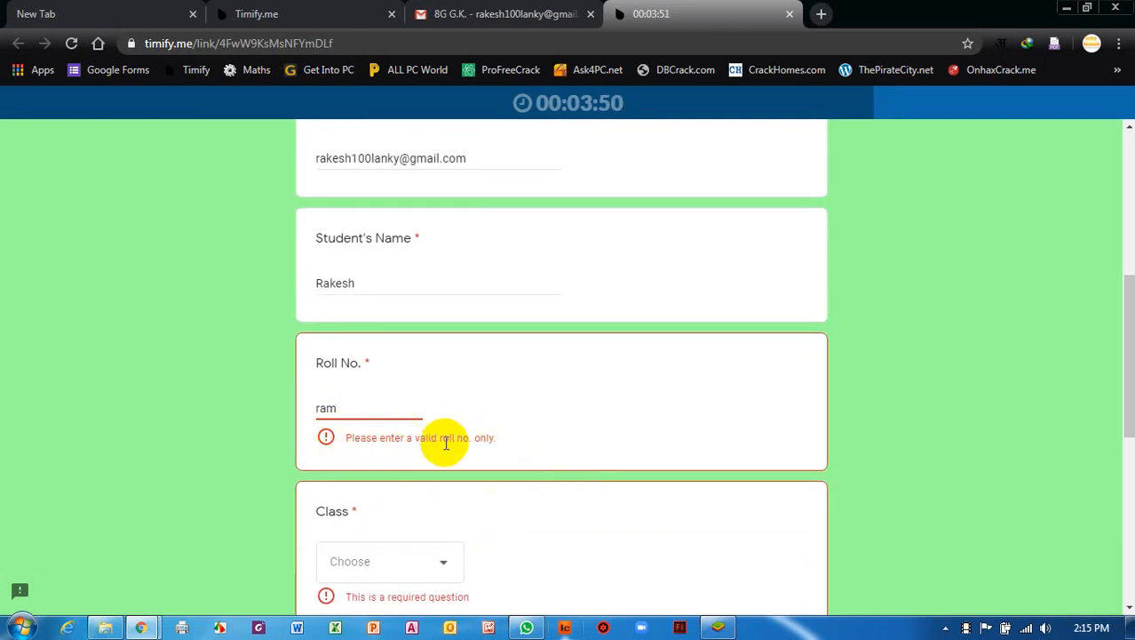
Step: Choose Class 8th, Section Green and Subject G.K. from the dropdowns
scroll(368, 408, "down", 3)
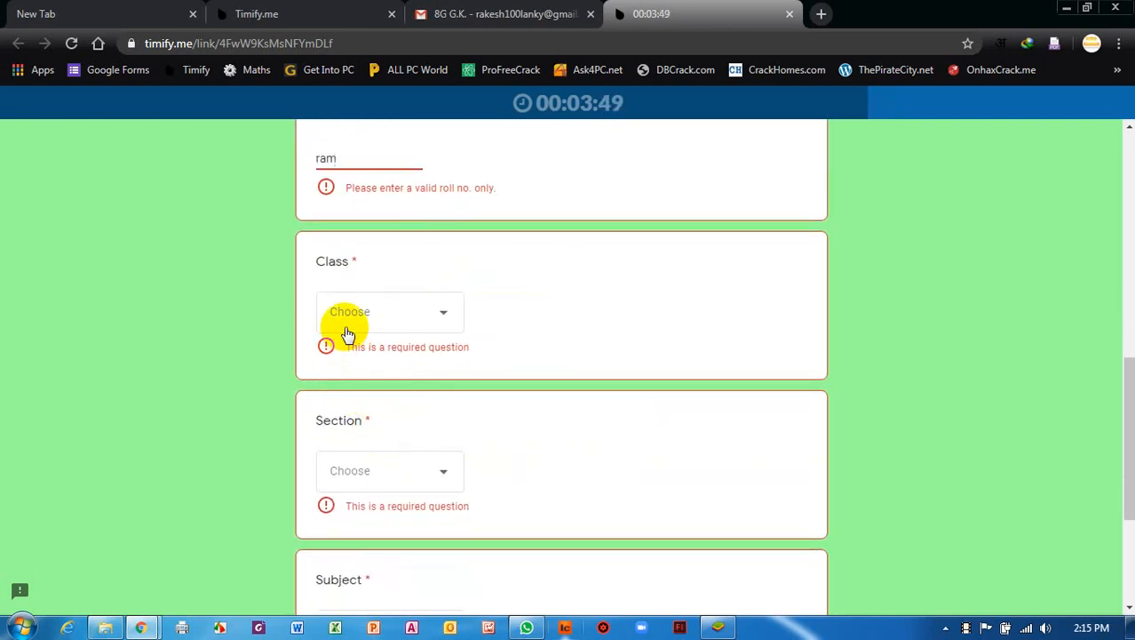
left_click(396, 306)
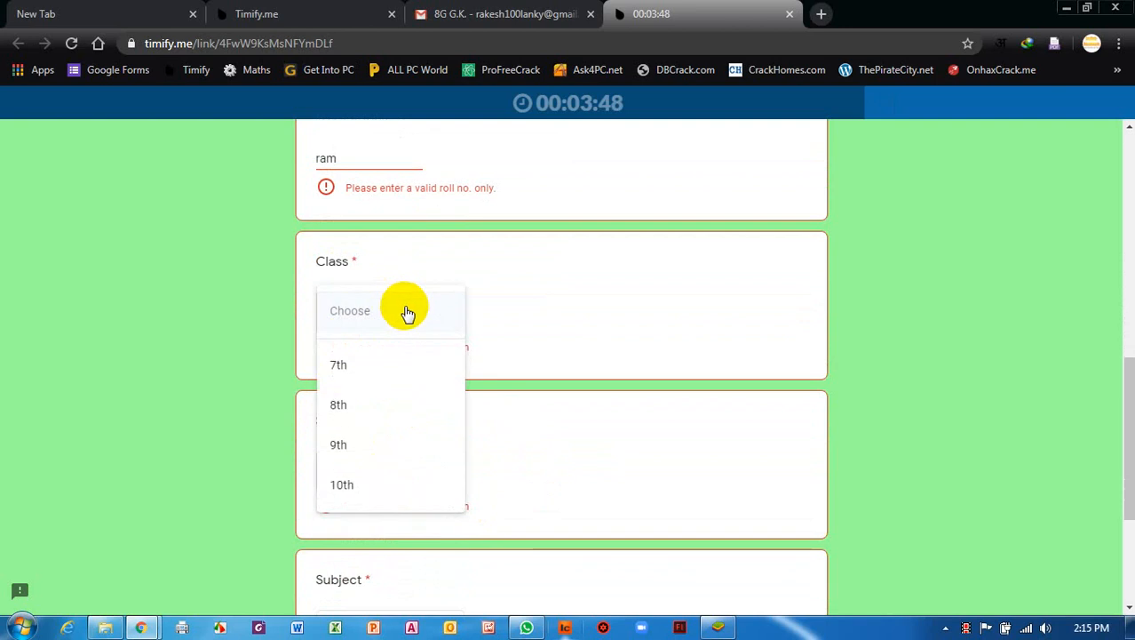
left_click(355, 403)
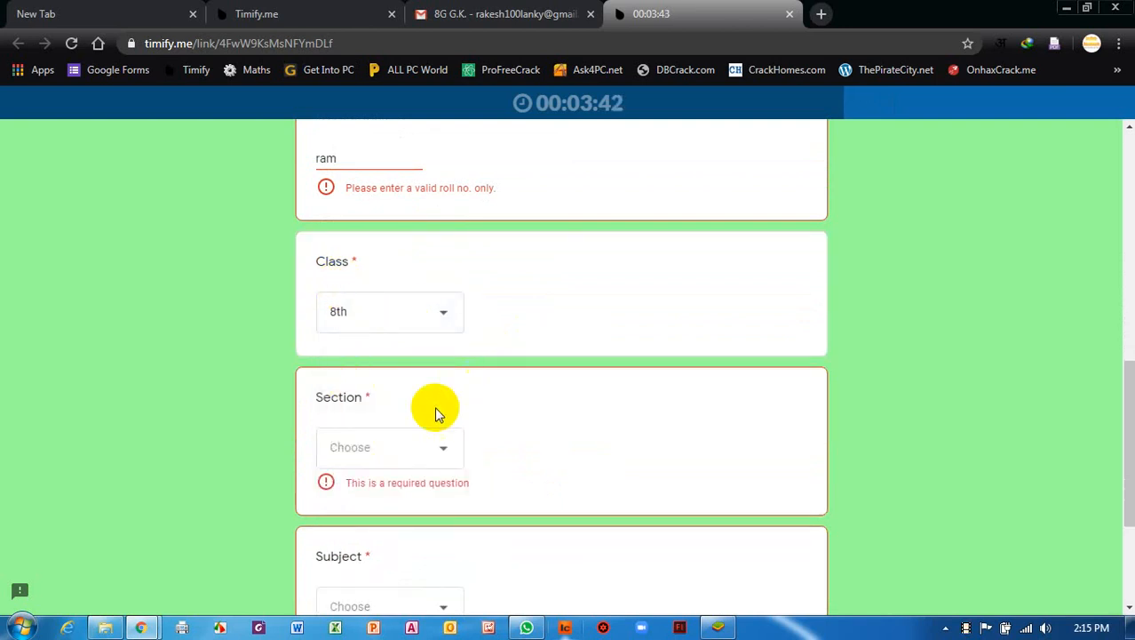
left_click(385, 446)
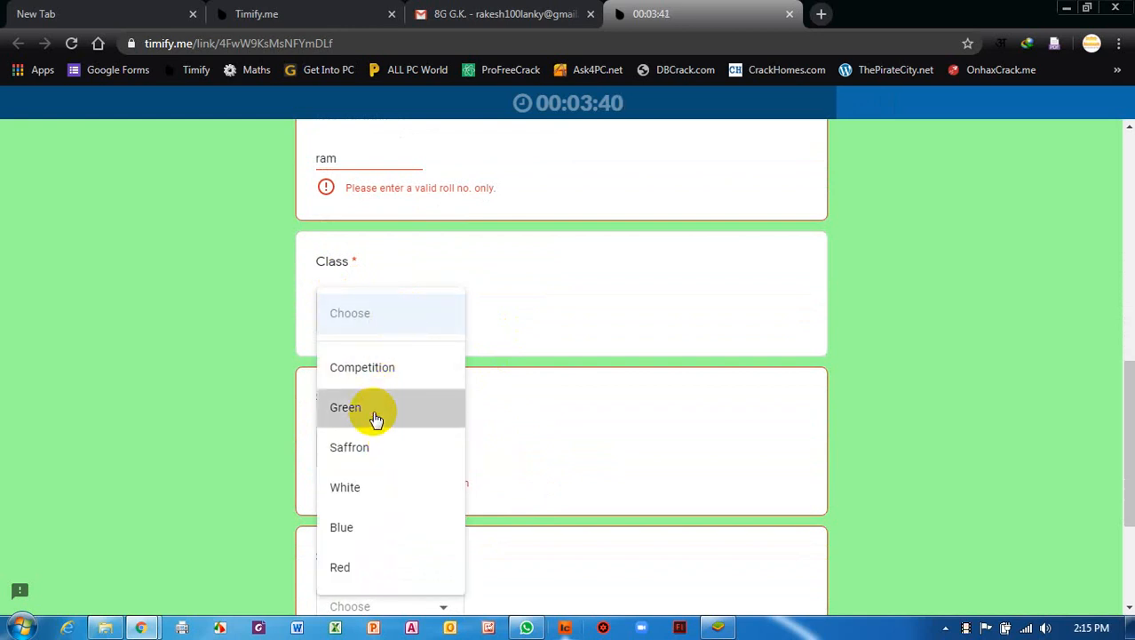
left_click(378, 408)
scroll(484, 427, "down", 1)
scroll(484, 428, "down", 2)
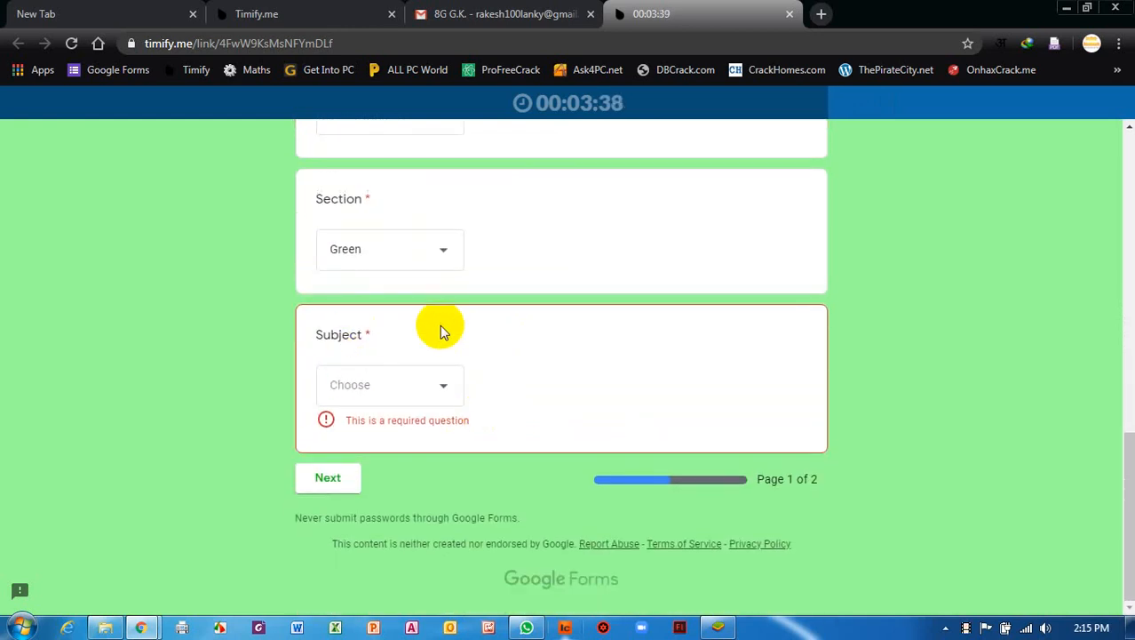
left_click(414, 397)
left_click(364, 446)
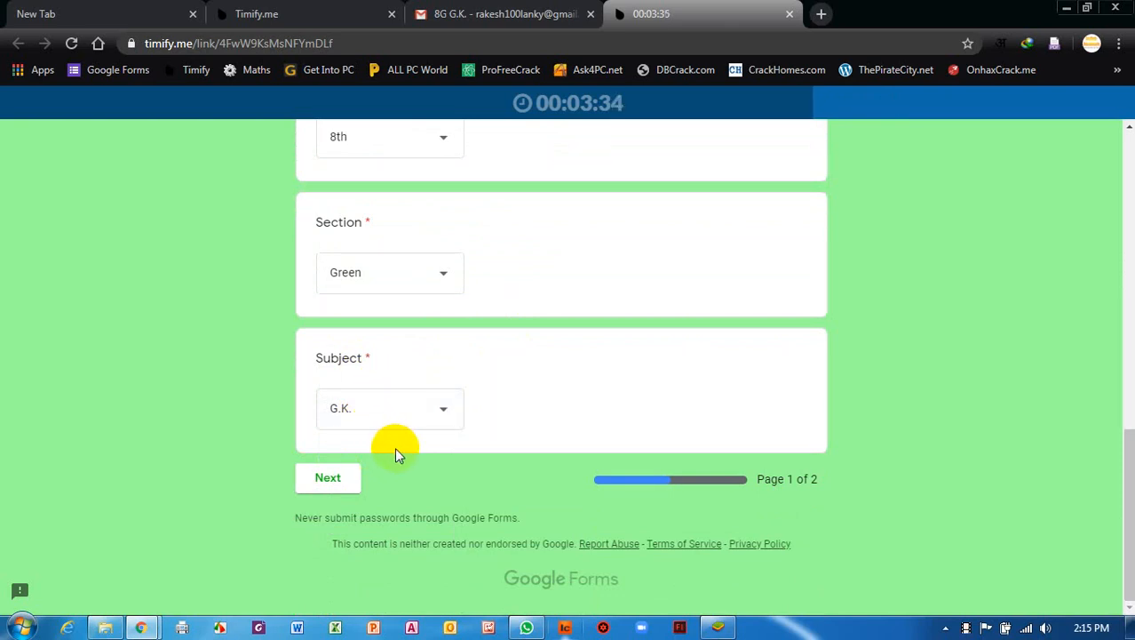
Step: Replace the invalid Roll No. entry with 5
scroll(395, 447, "up", 5)
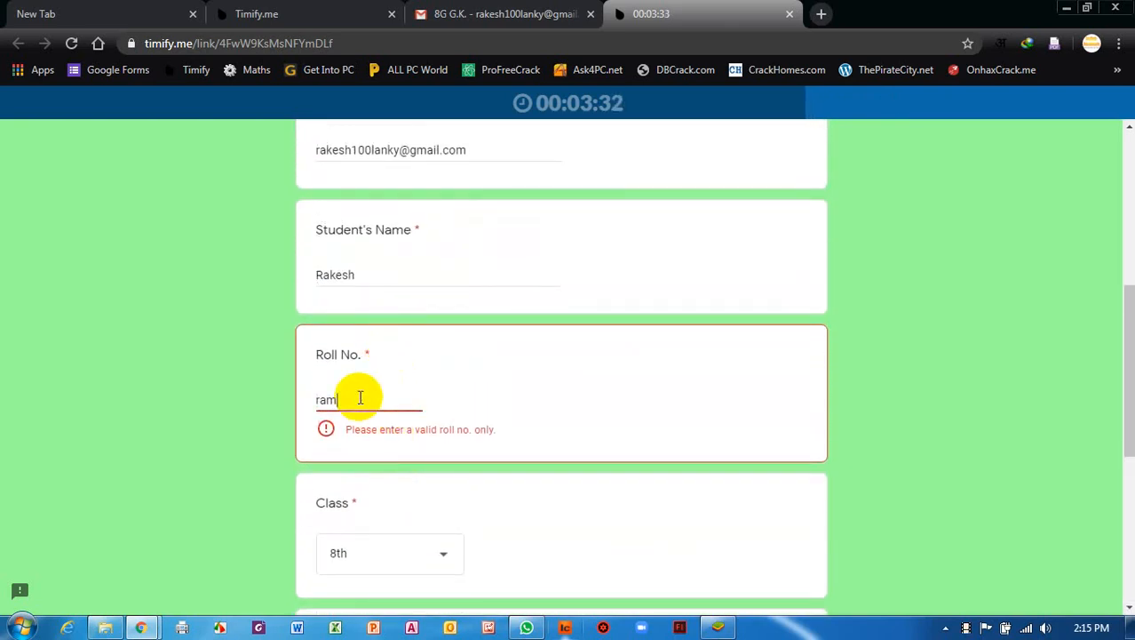
key("BackSpace")
key("BackSpace")
type("5")
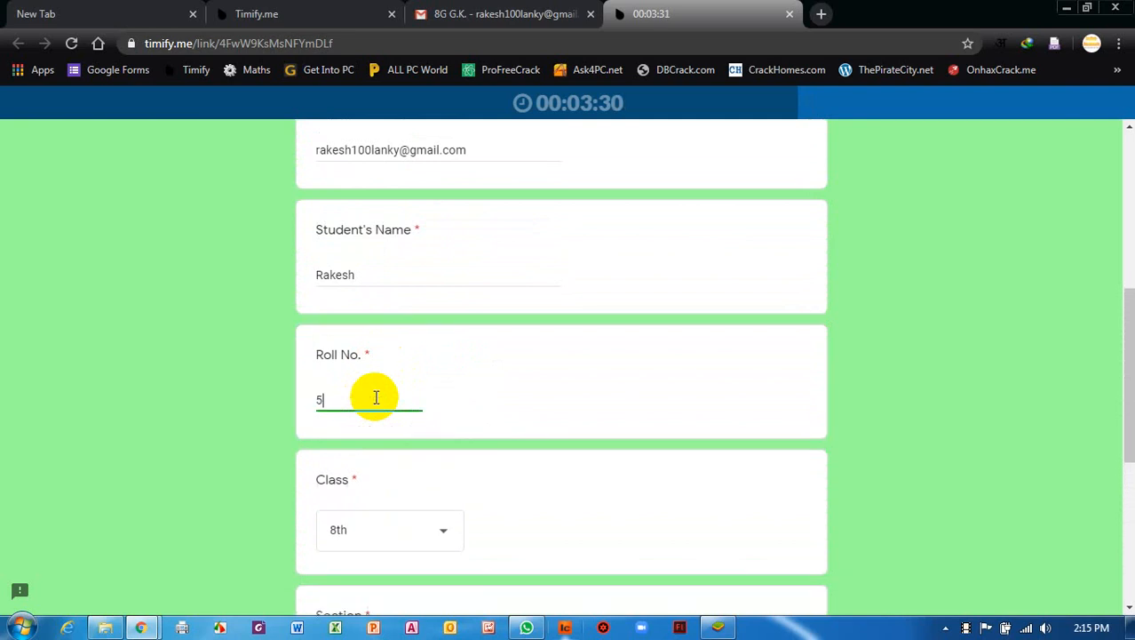
scroll(355, 391, "down", 5)
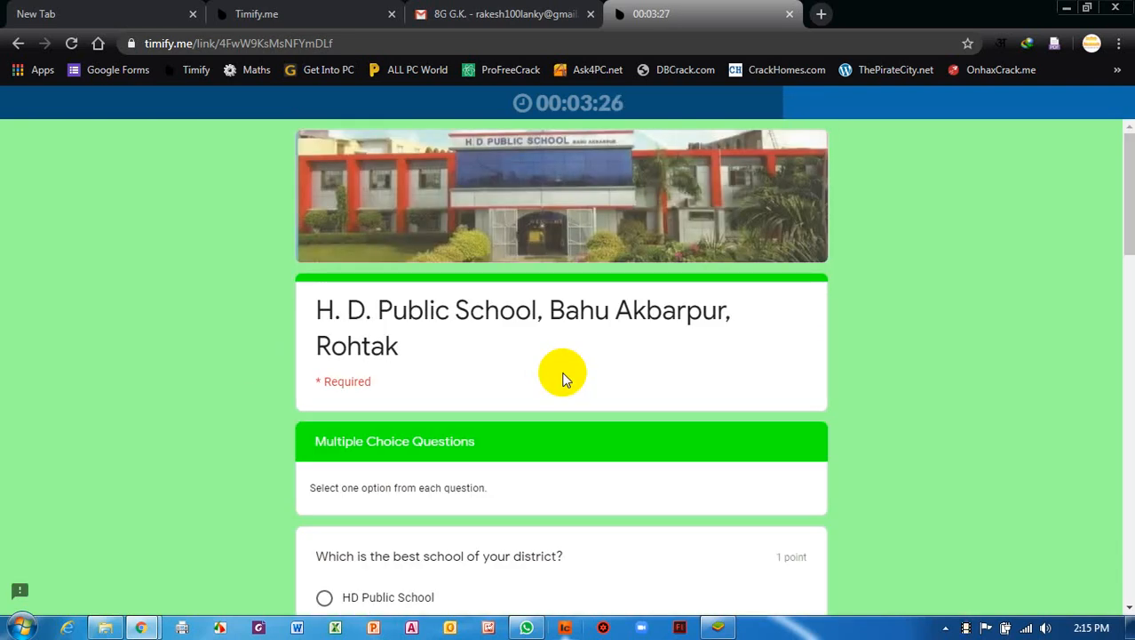
Step: Answer the best school question with the full school name and Akshar Dhaam with Rohtak
scroll(425, 351, "down", 4)
scroll(413, 325, "up", 2)
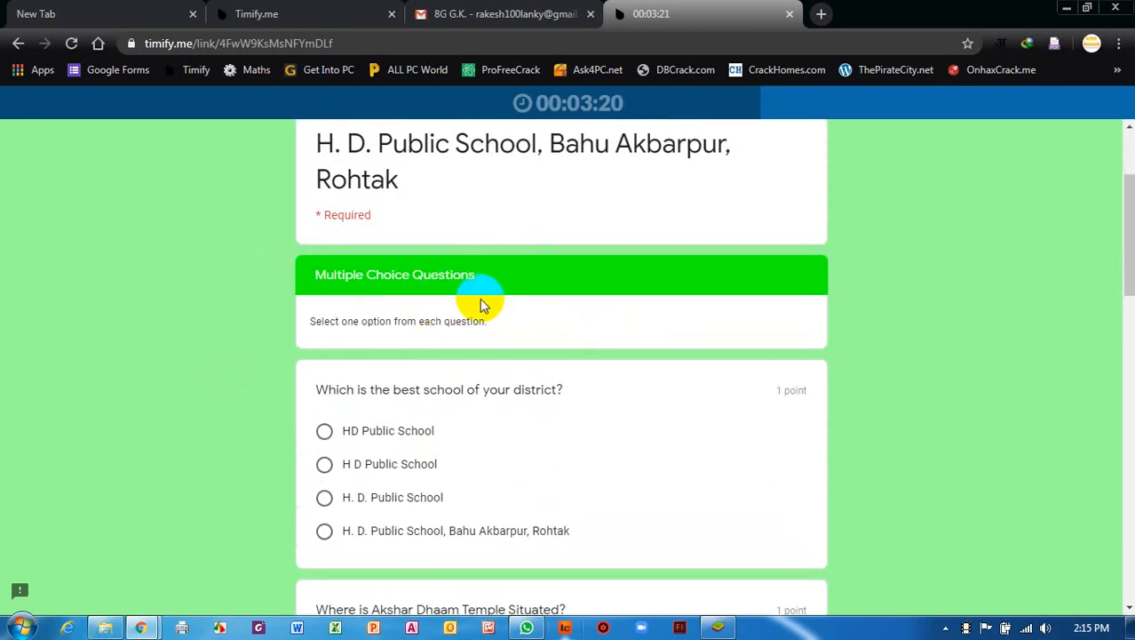
scroll(393, 349, "down", 4)
scroll(385, 357, "up", 3)
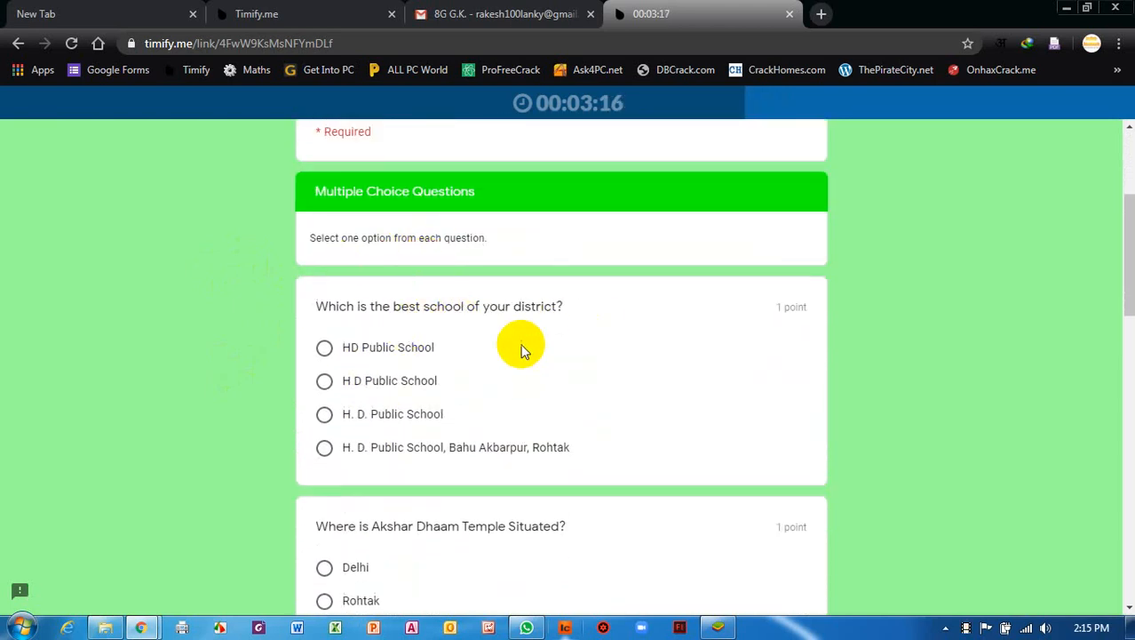
left_click(373, 450)
scroll(395, 455, "down", 2)
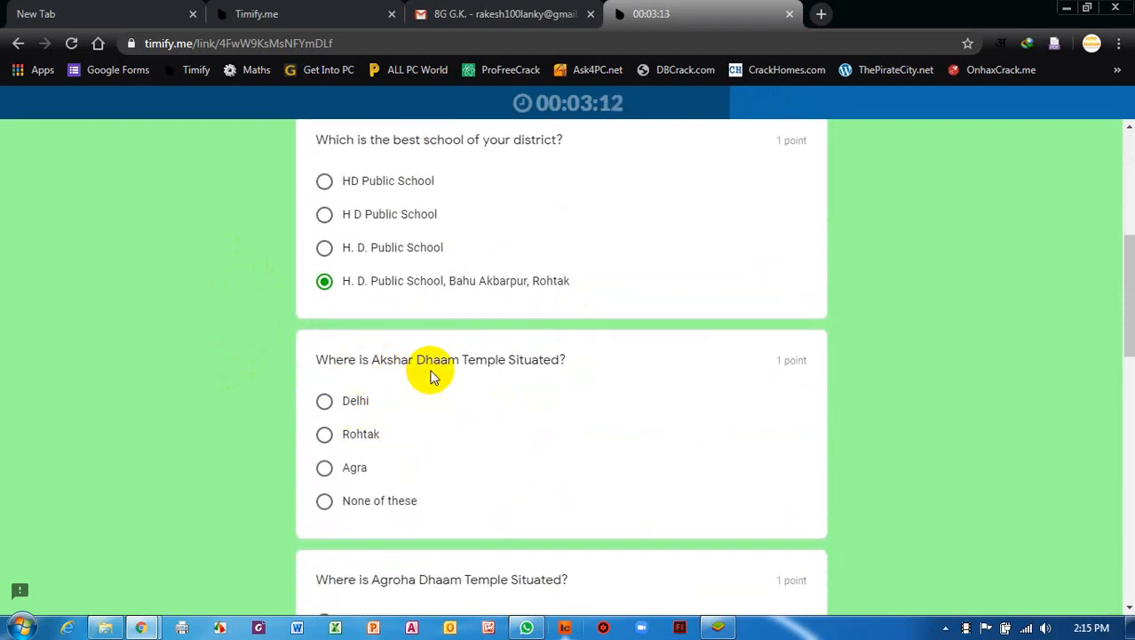
left_click(351, 435)
Step: Answer Agroha Dhaam with None of these and Indira Lake with Delhi, then submit
scroll(354, 445, "down", 2)
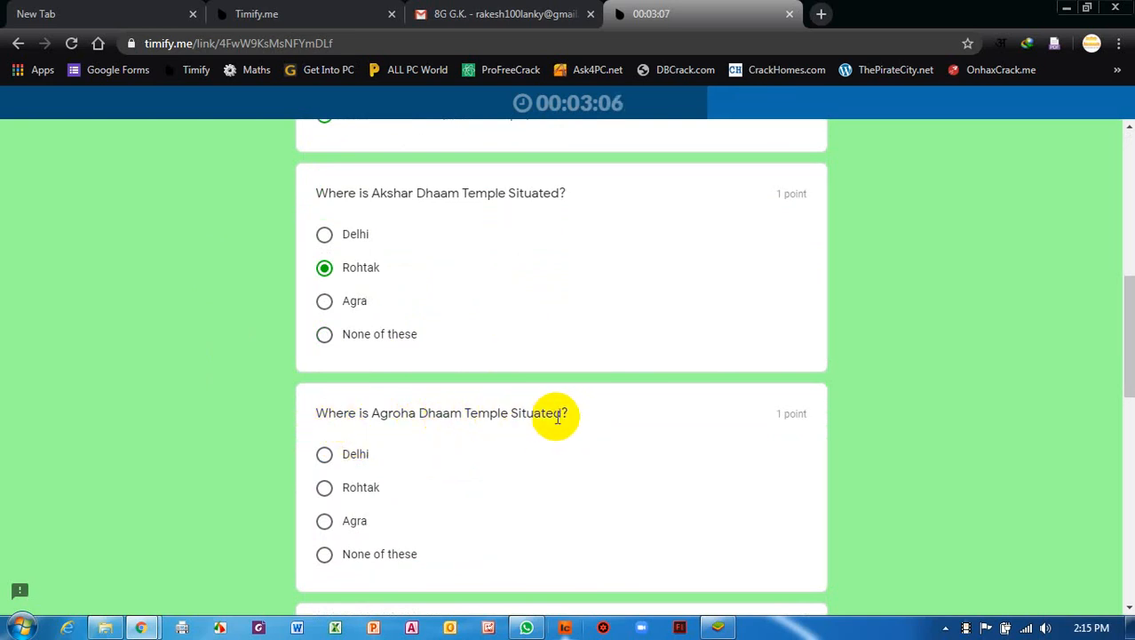
left_click(364, 555)
scroll(494, 510, "down", 2)
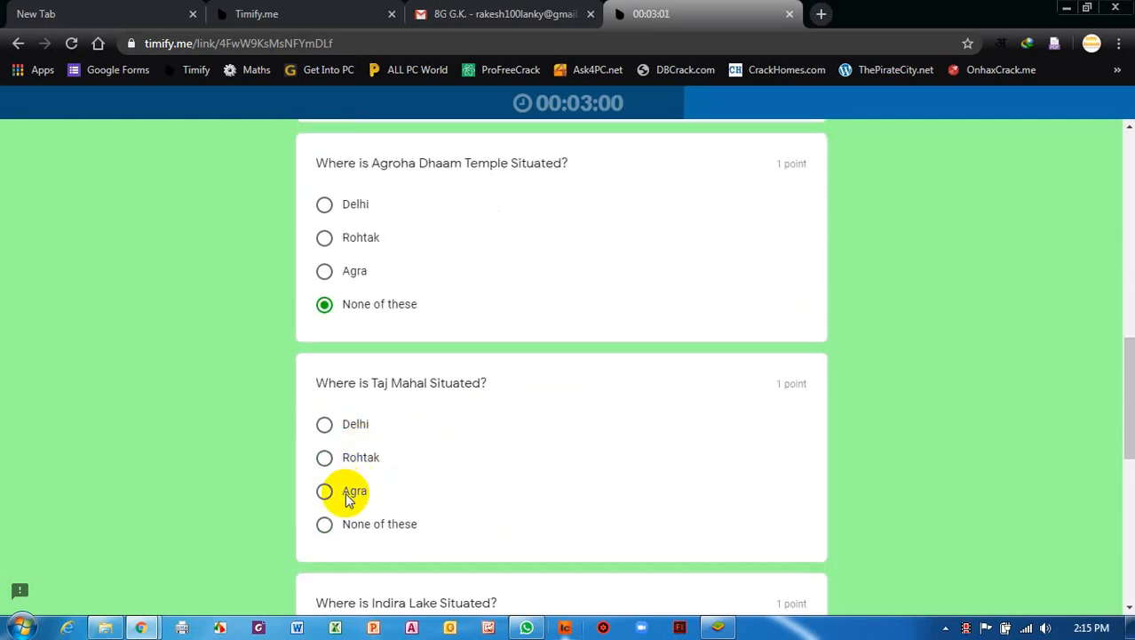
scroll(520, 463, "down", 3)
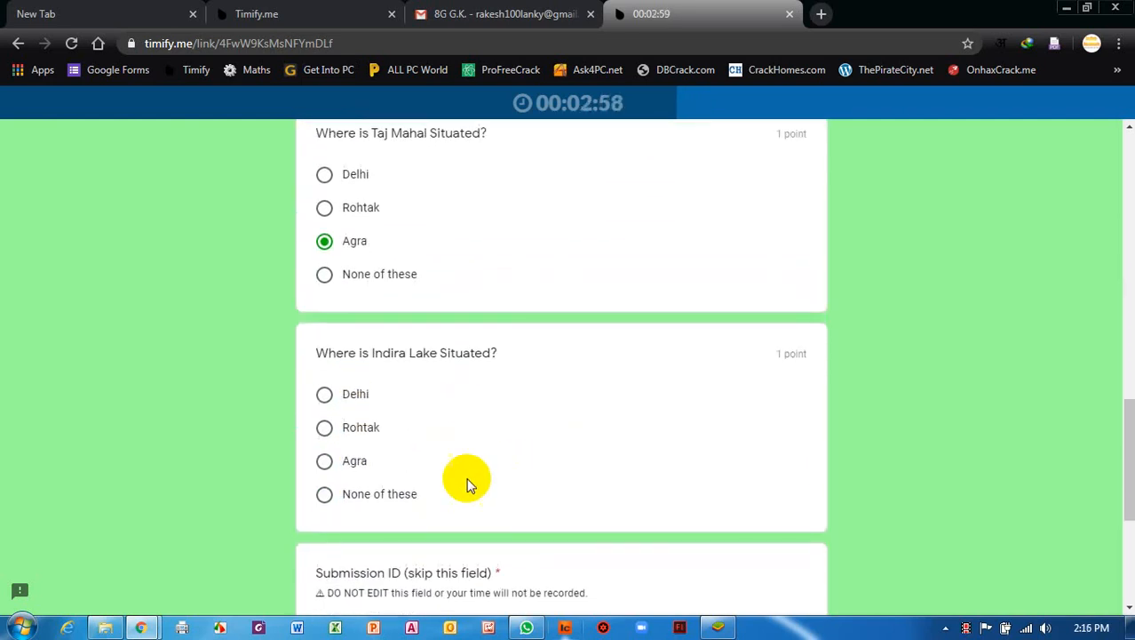
left_click(358, 399)
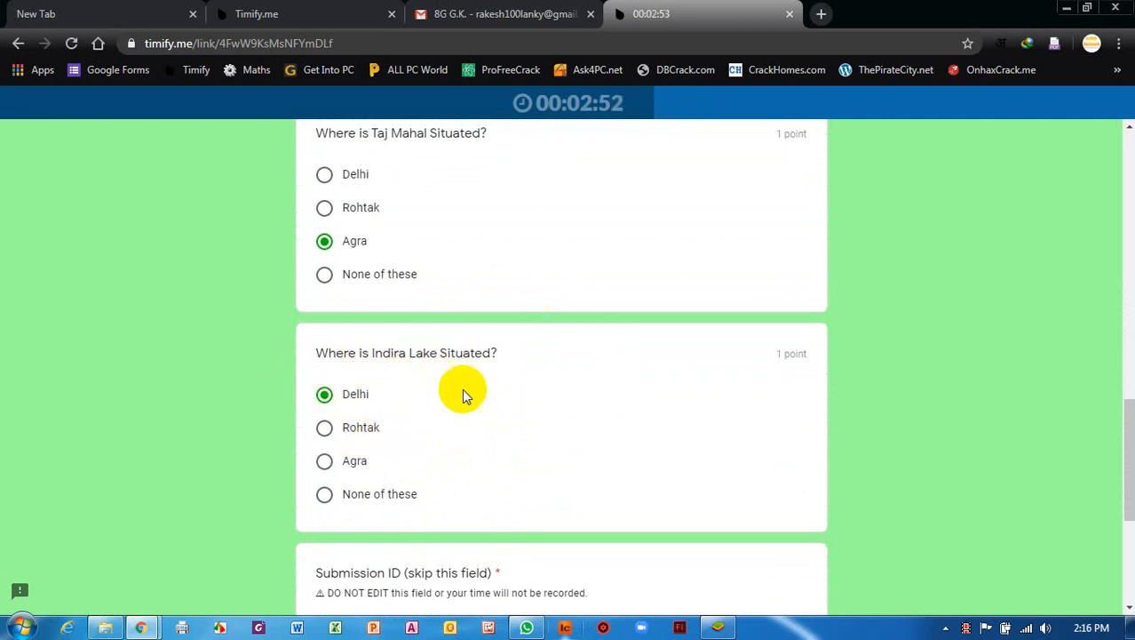
scroll(524, 369, "down", 3)
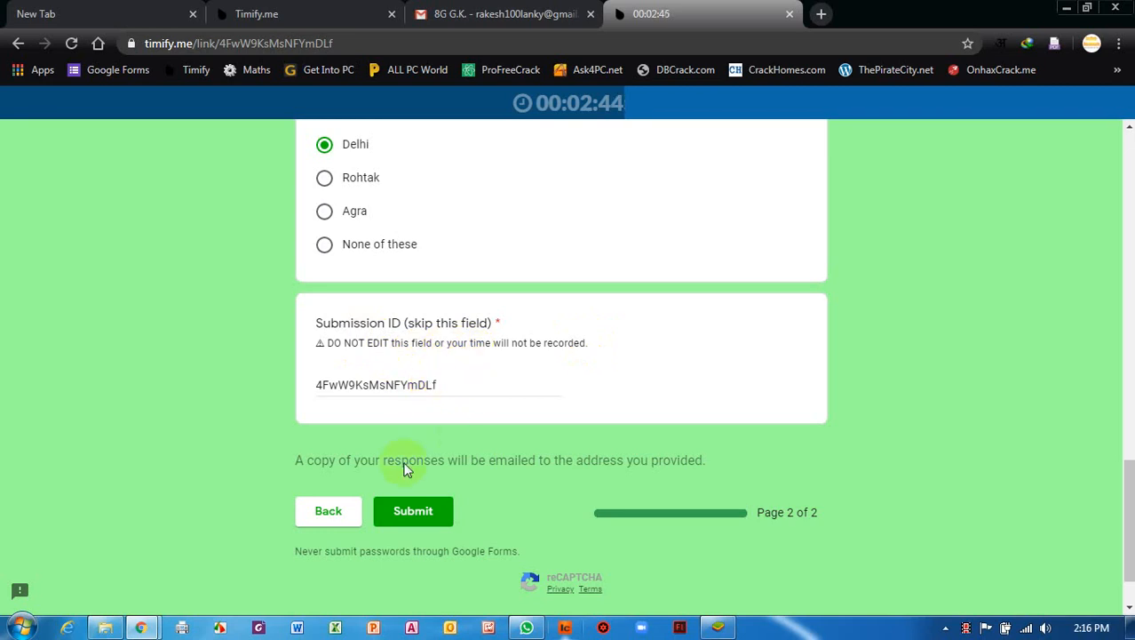
left_click(424, 520)
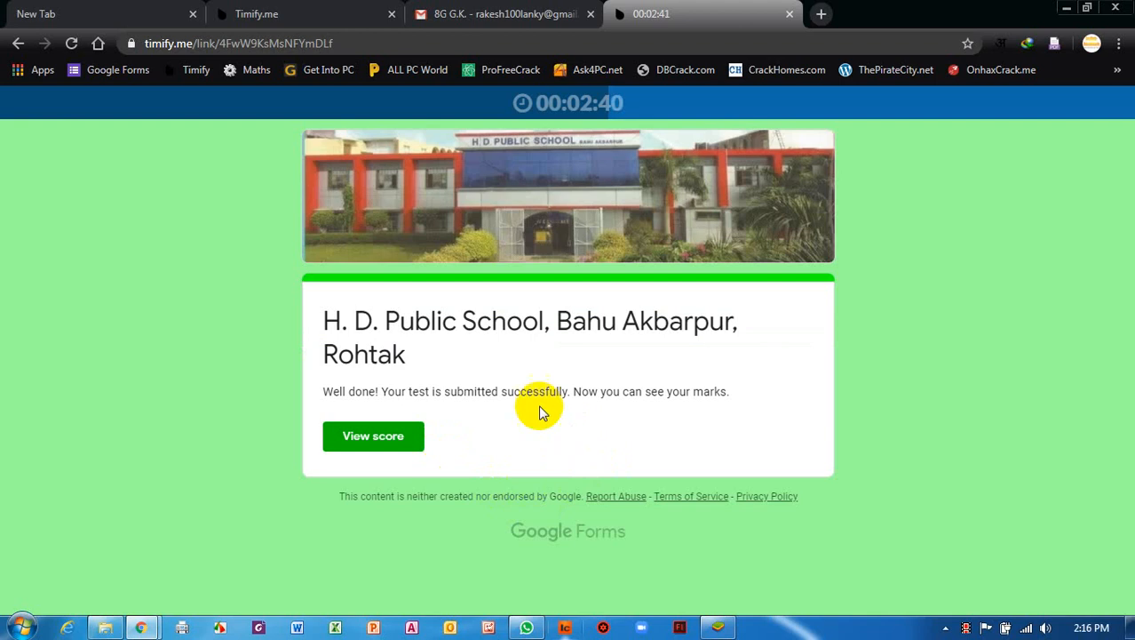
Step: Use View score on the 'Well done!' confirmation to open the score in a new tab
left_click(421, 436)
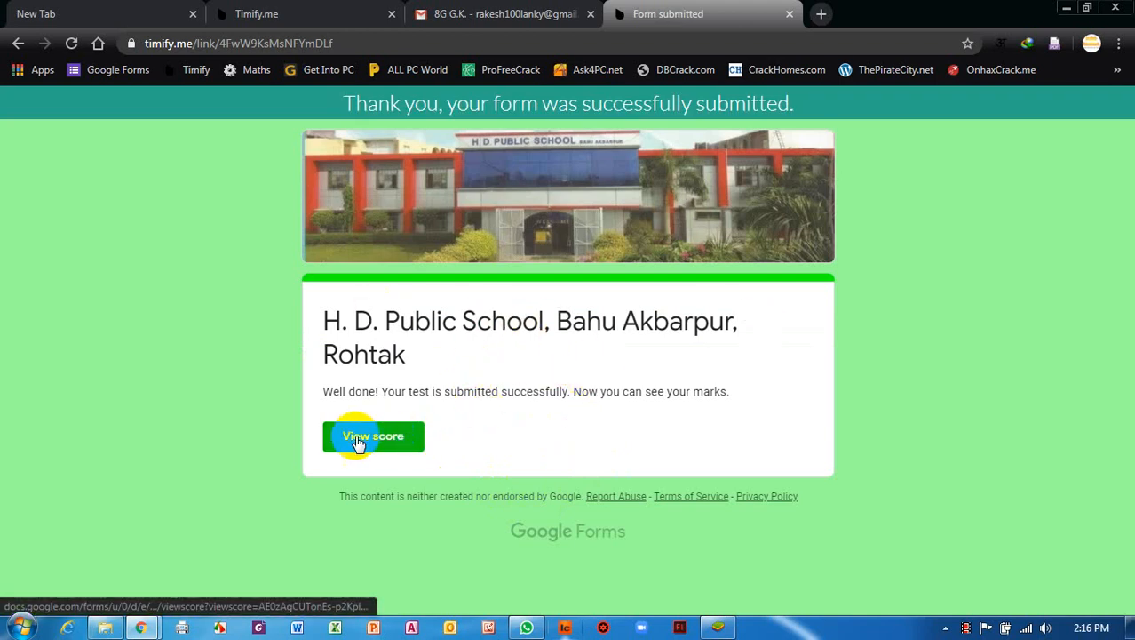
left_click_drag(324, 393, 731, 397)
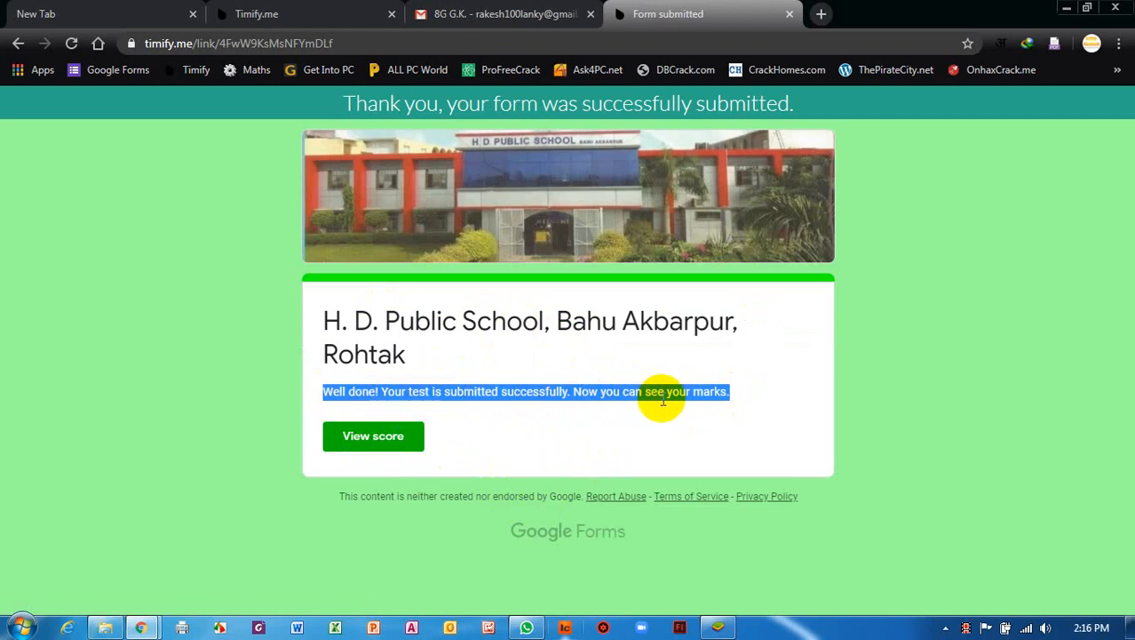
left_click(729, 398)
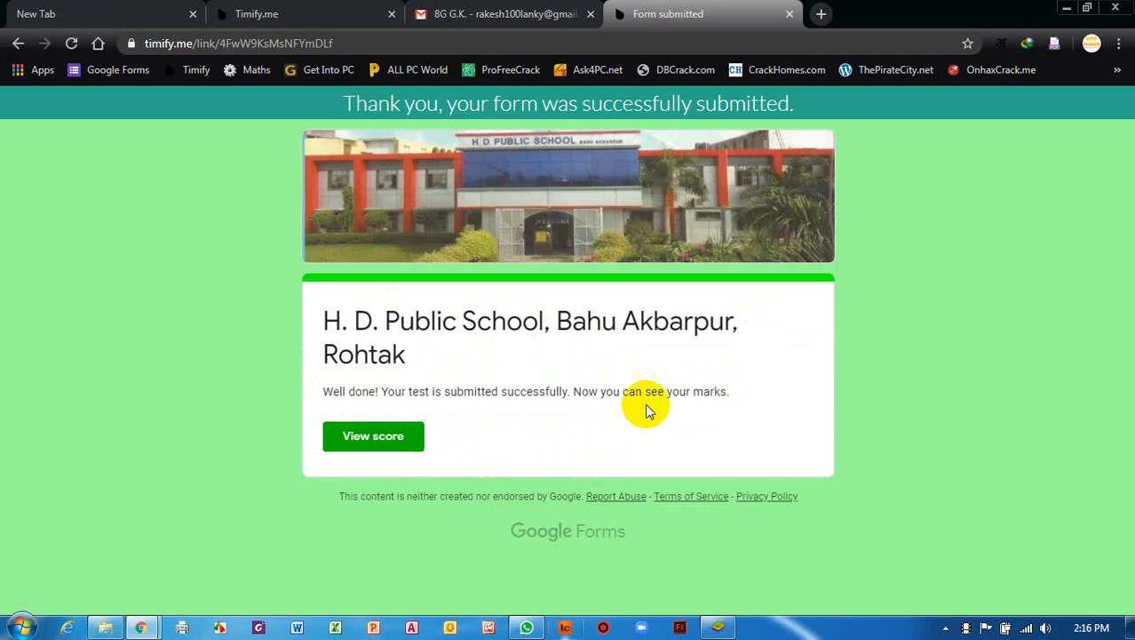
left_click(397, 439)
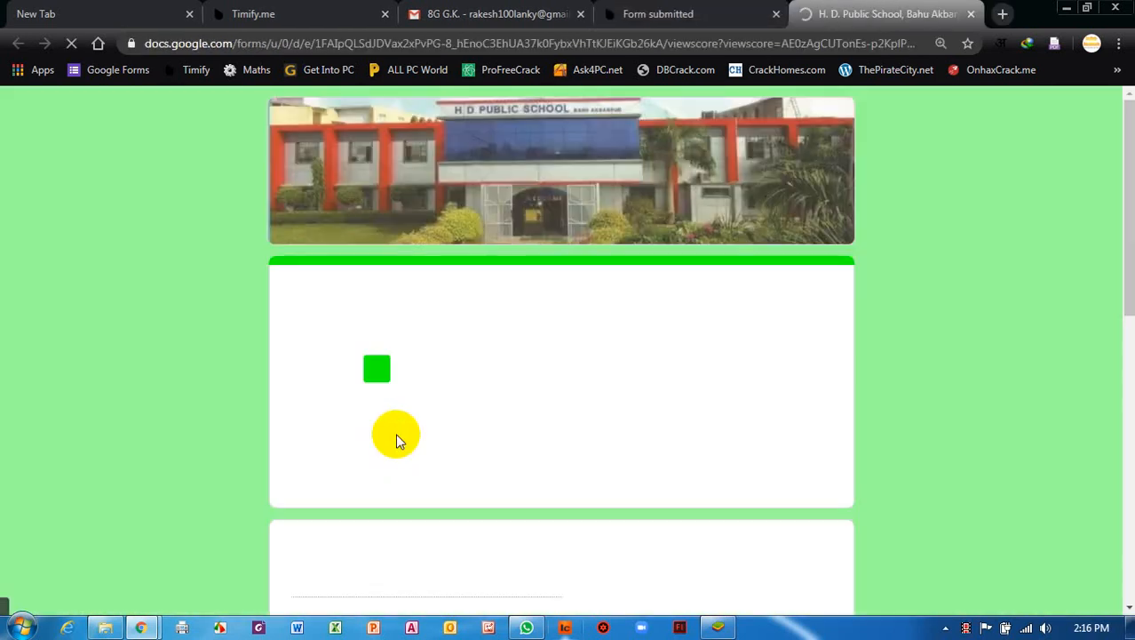
scroll(407, 350, "down", 1)
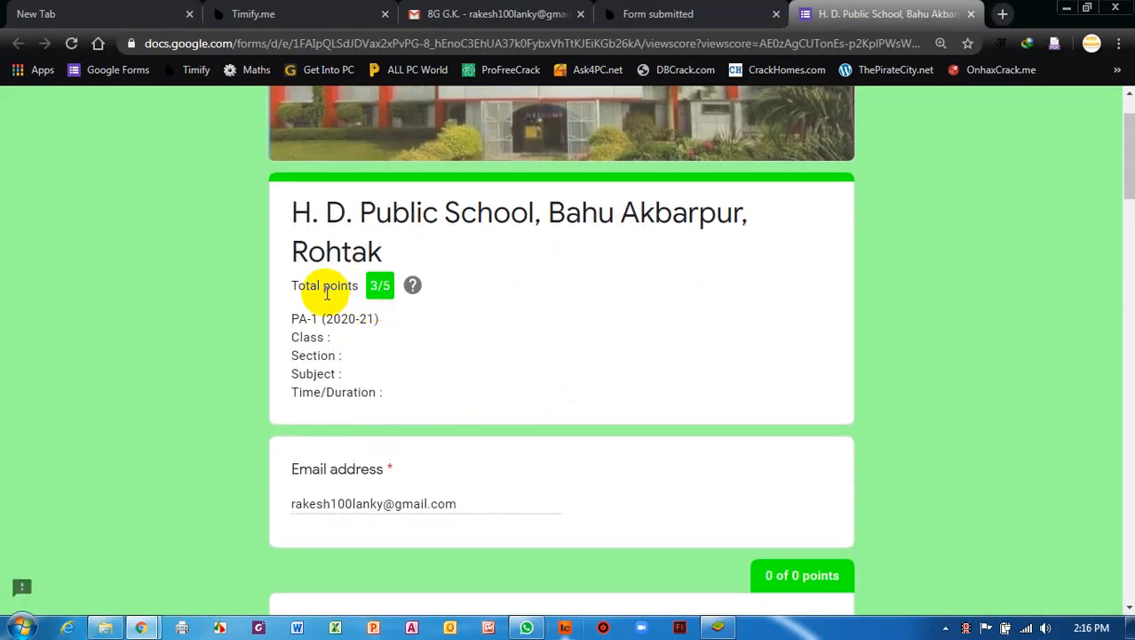
left_click(405, 292)
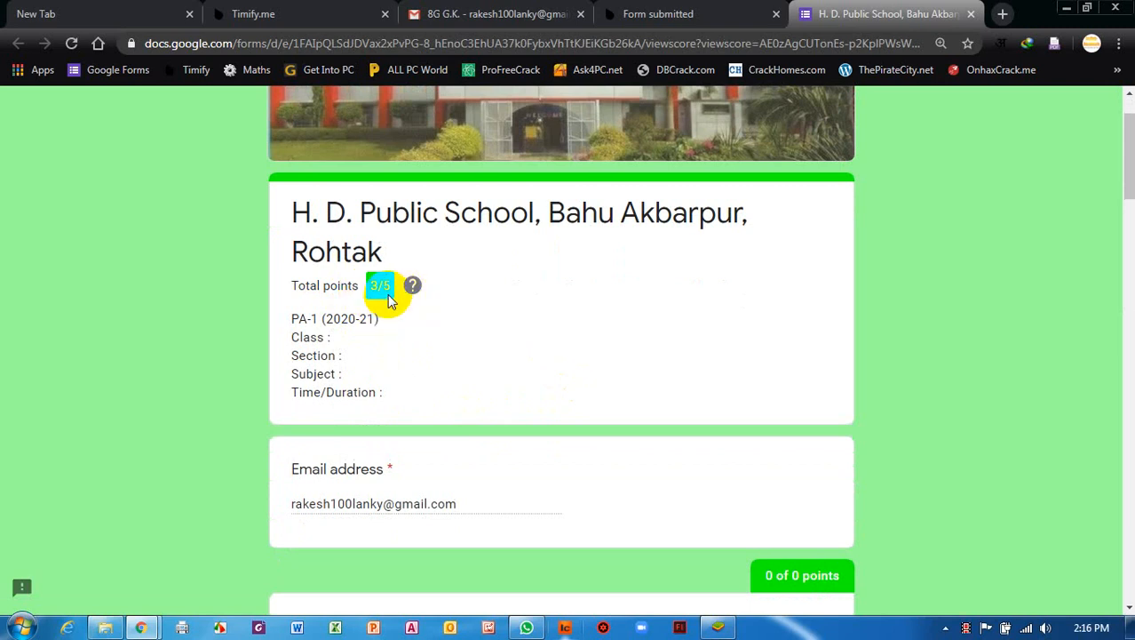
scroll(347, 360, "down", 4)
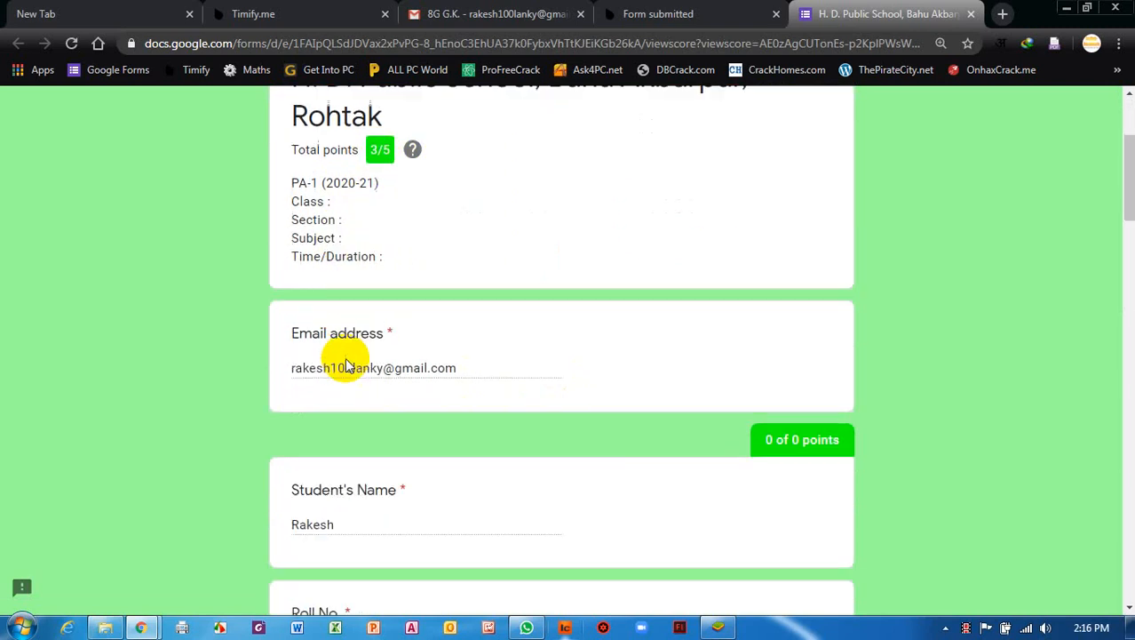
scroll(411, 270, "down", 10)
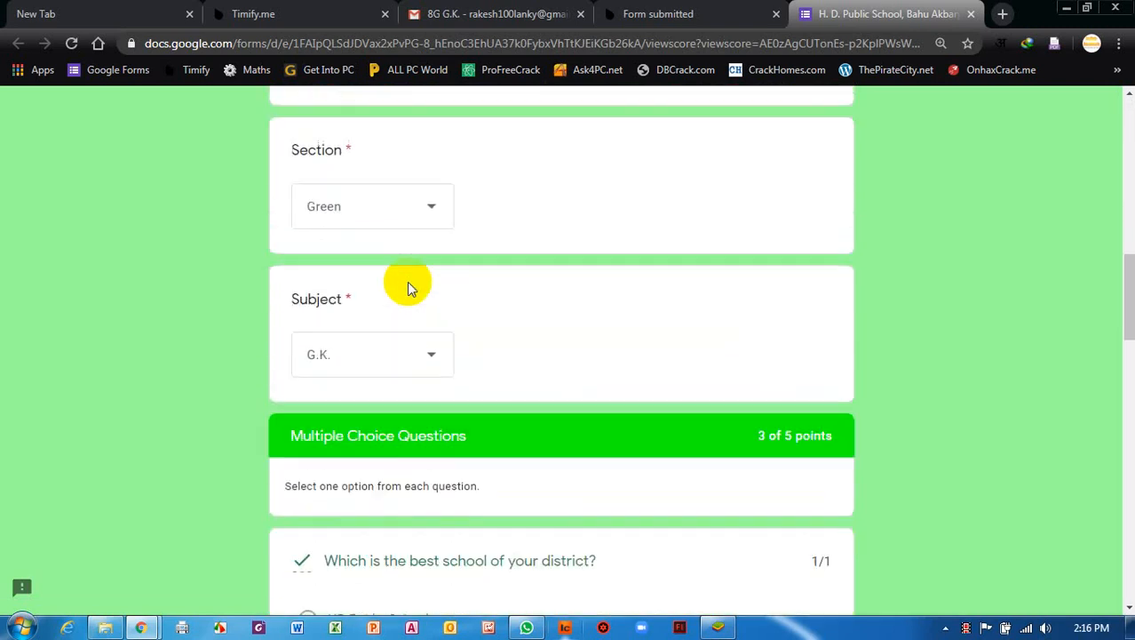
scroll(397, 294, "down", 2)
scroll(381, 241, "up", 1)
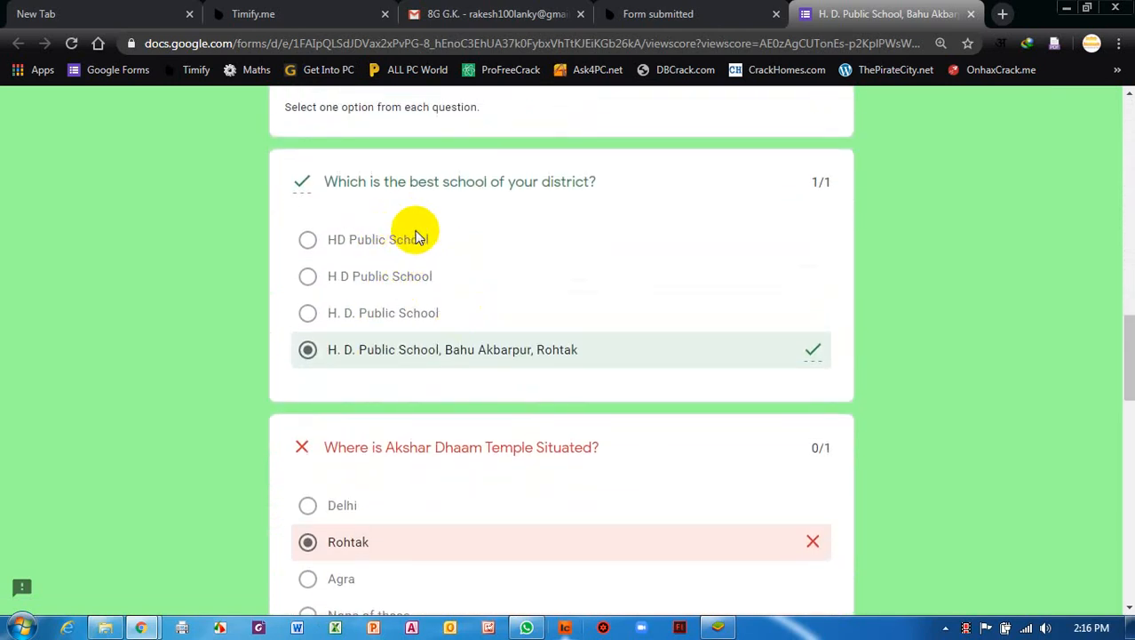
scroll(481, 293, "down", 1)
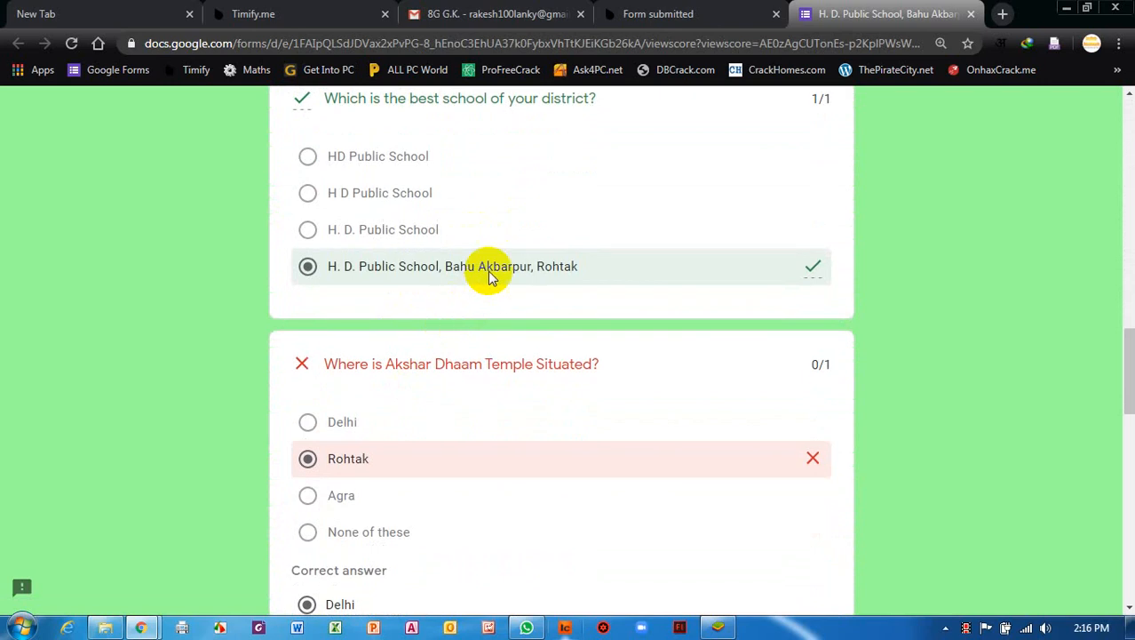
scroll(480, 293, "down", 2)
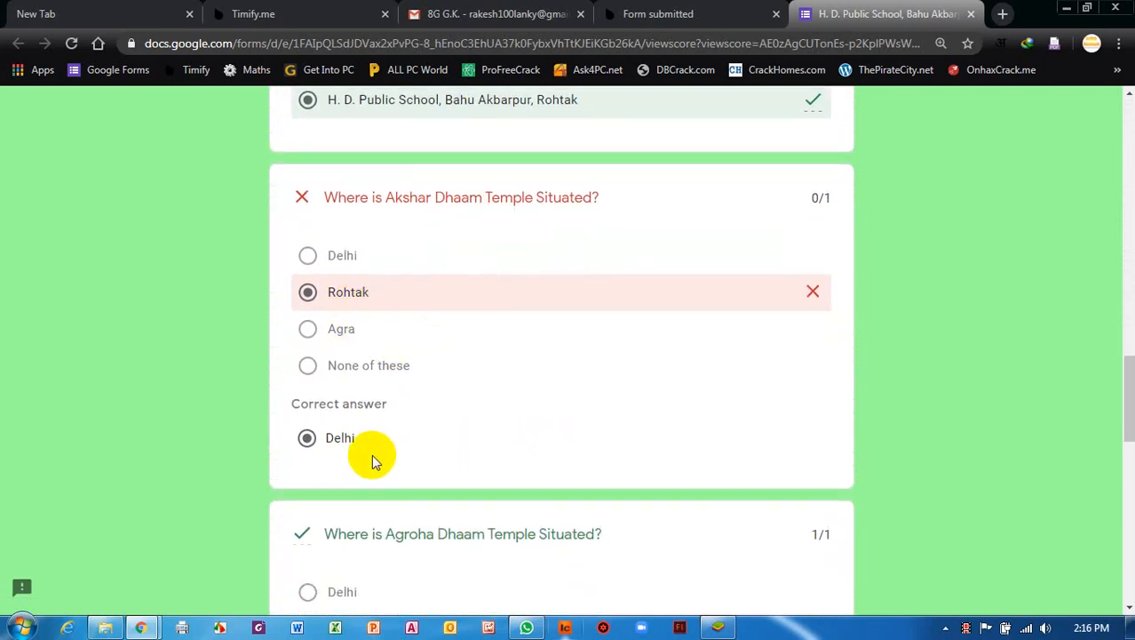
scroll(391, 445, "down", 5)
scroll(469, 356, "down", 5)
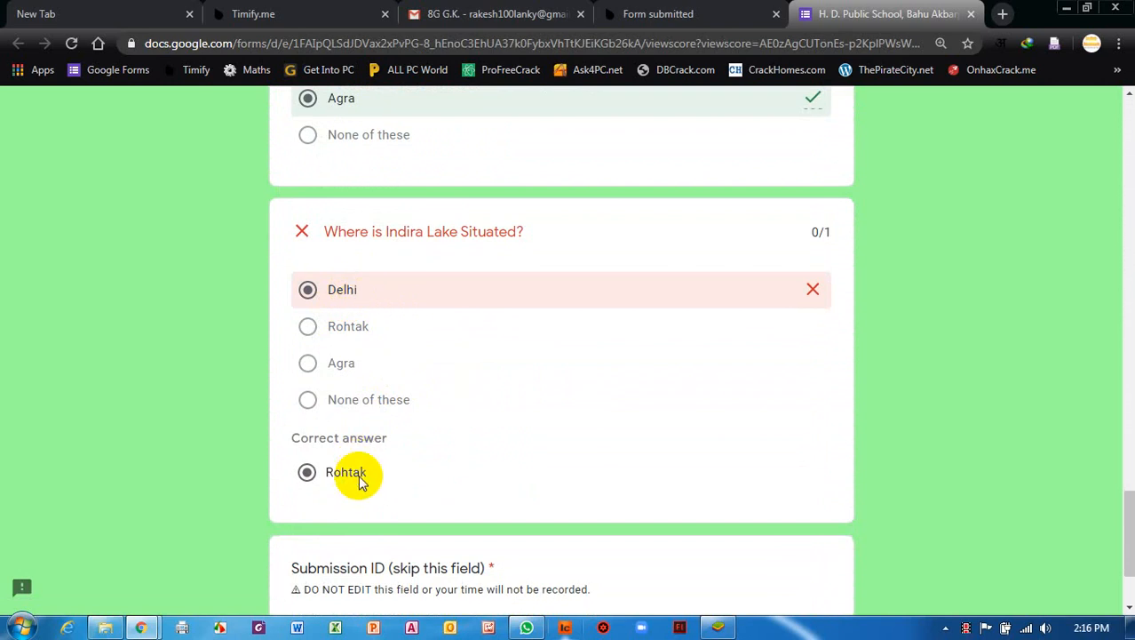
scroll(364, 475, "down", 3)
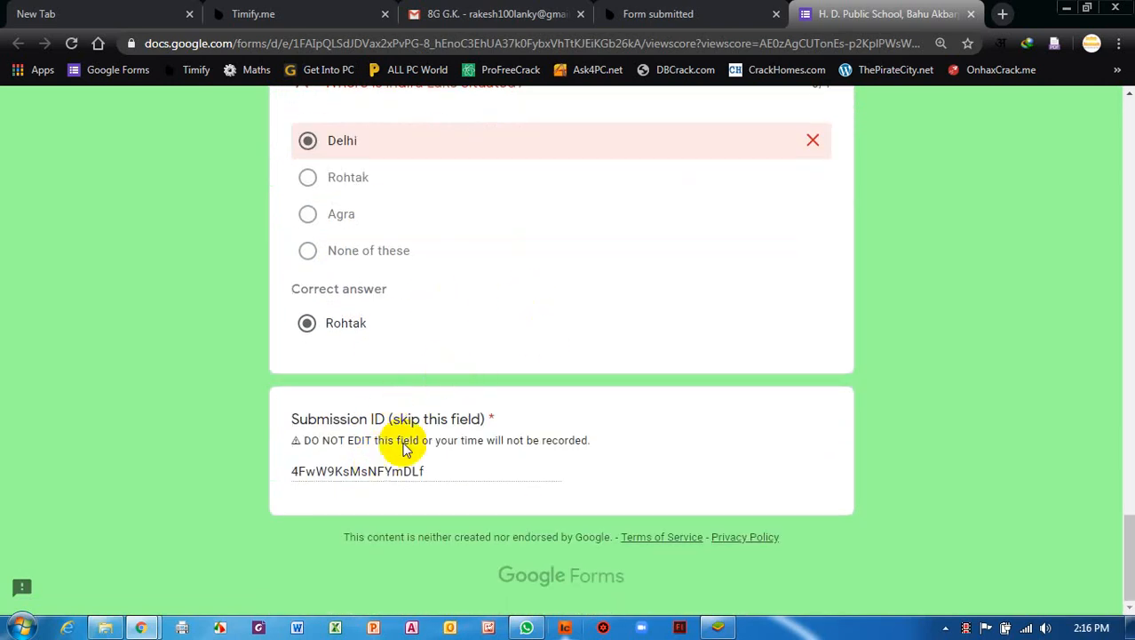
scroll(533, 373, "up", 5)
scroll(562, 336, "up", 15)
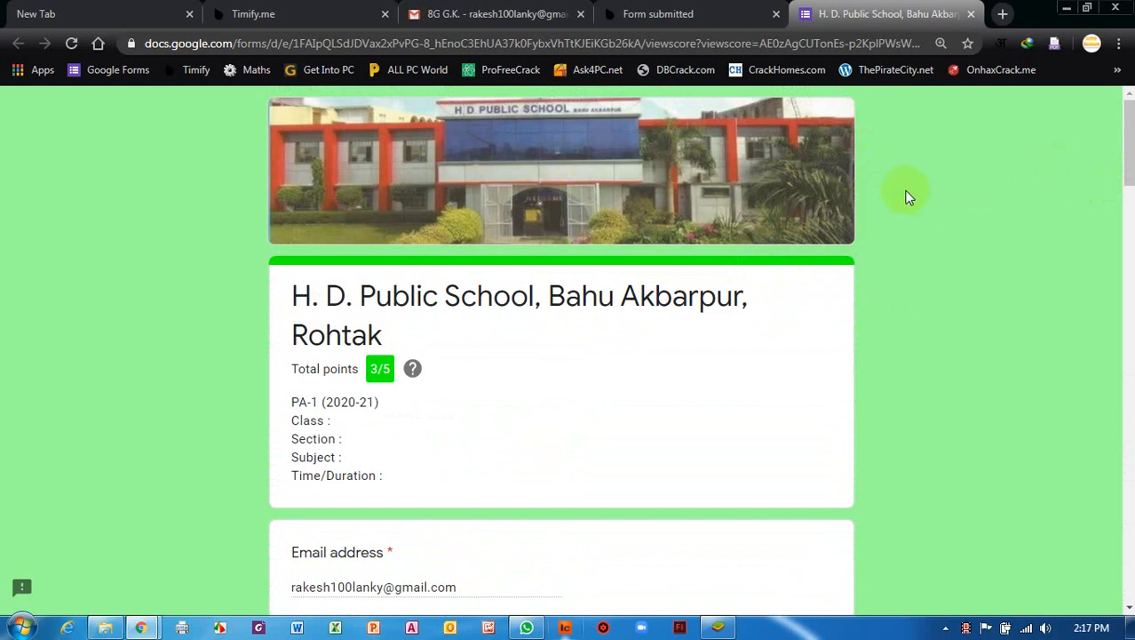
Step: Open the Google Forms receipt email from the Gmail inbox and choose View score
left_click(494, 13)
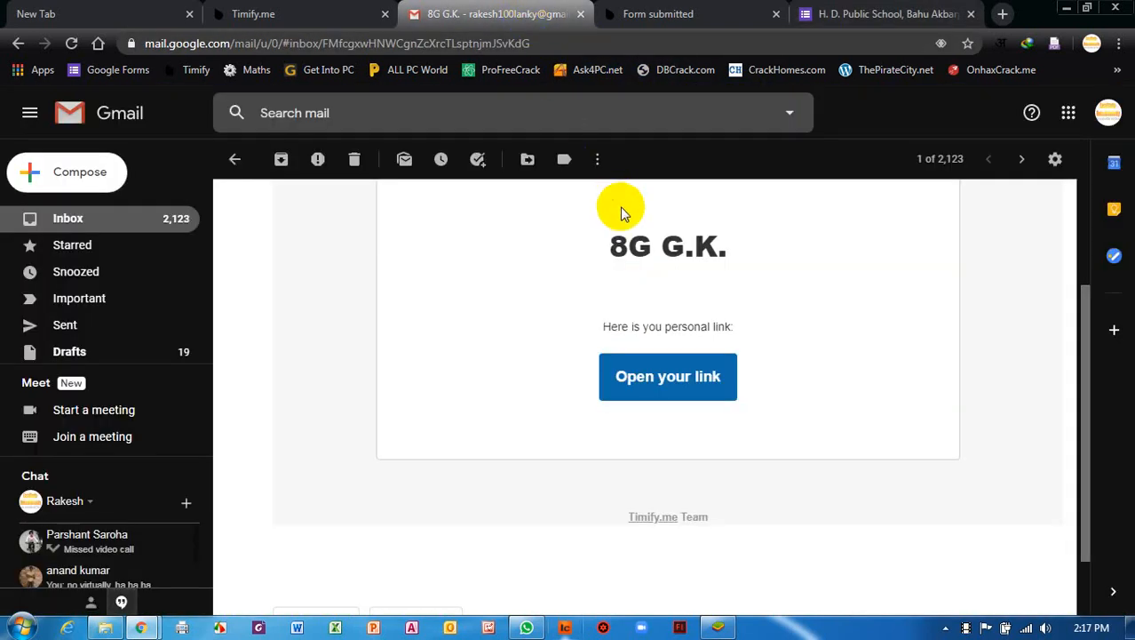
left_click(236, 161)
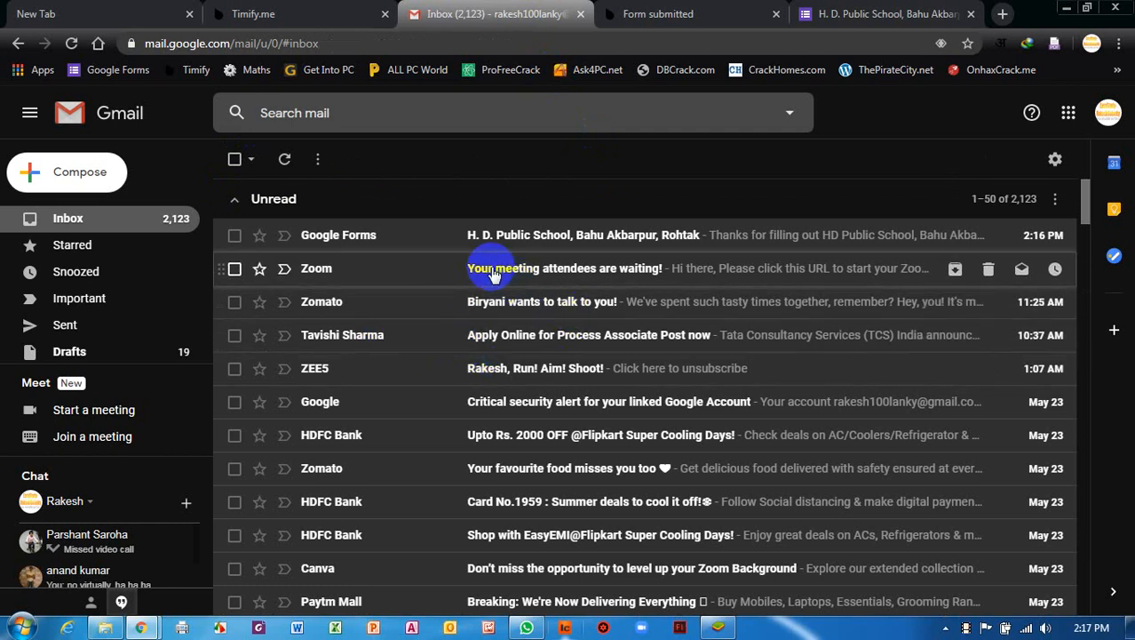
left_click(612, 238)
scroll(551, 282, "down", 6)
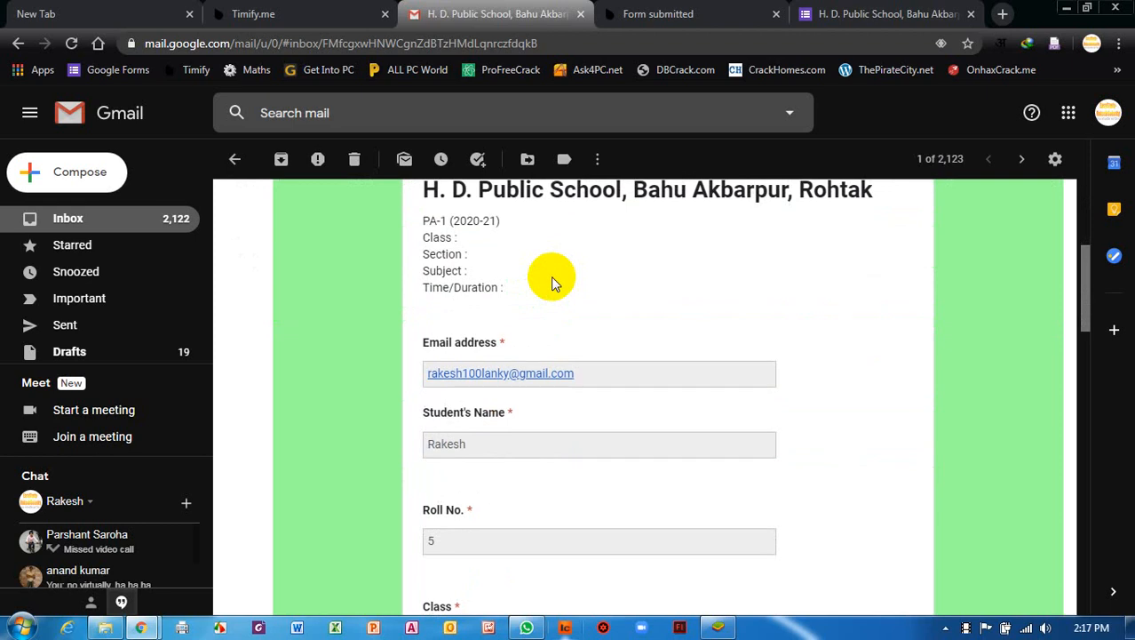
scroll(551, 281, "down", 15)
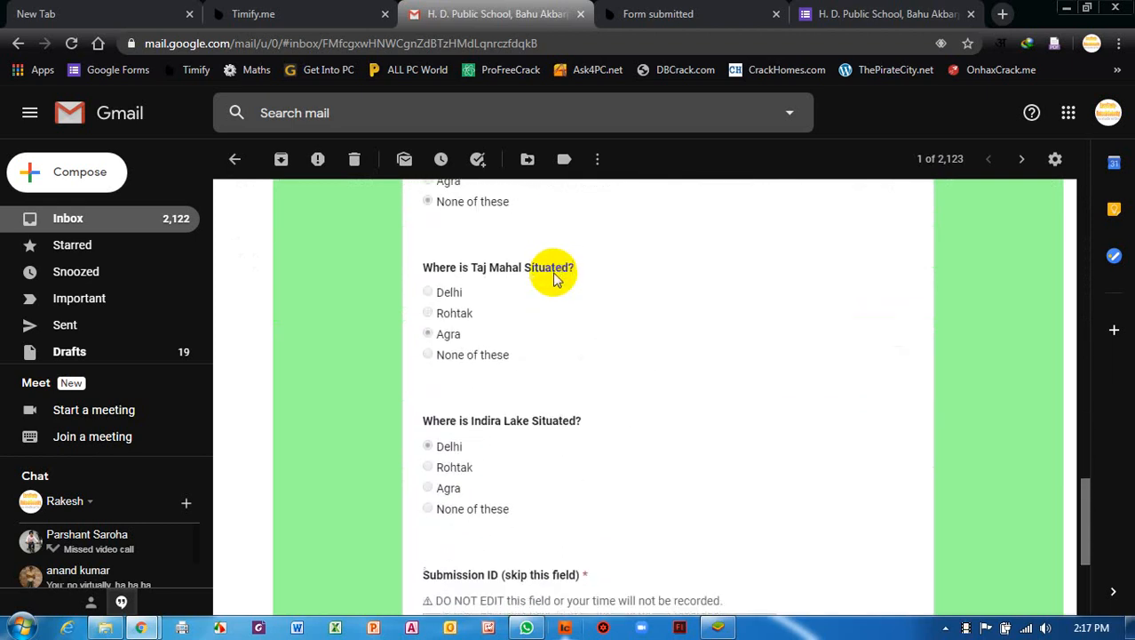
scroll(566, 316, "up", 20)
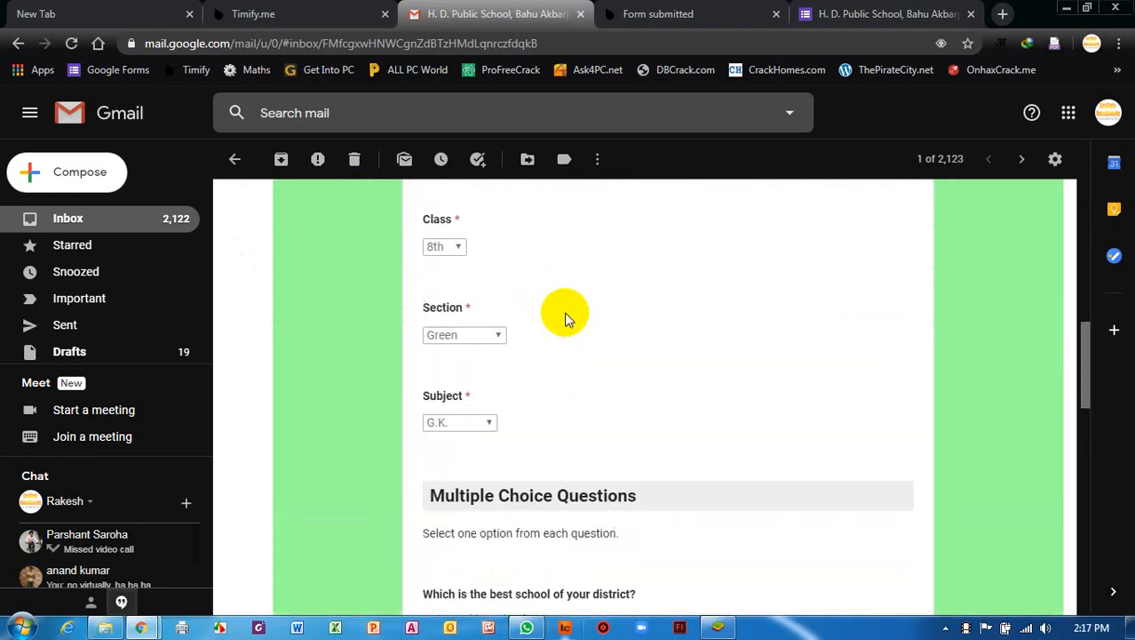
scroll(568, 337, "up", 3)
scroll(533, 434, "down", 1)
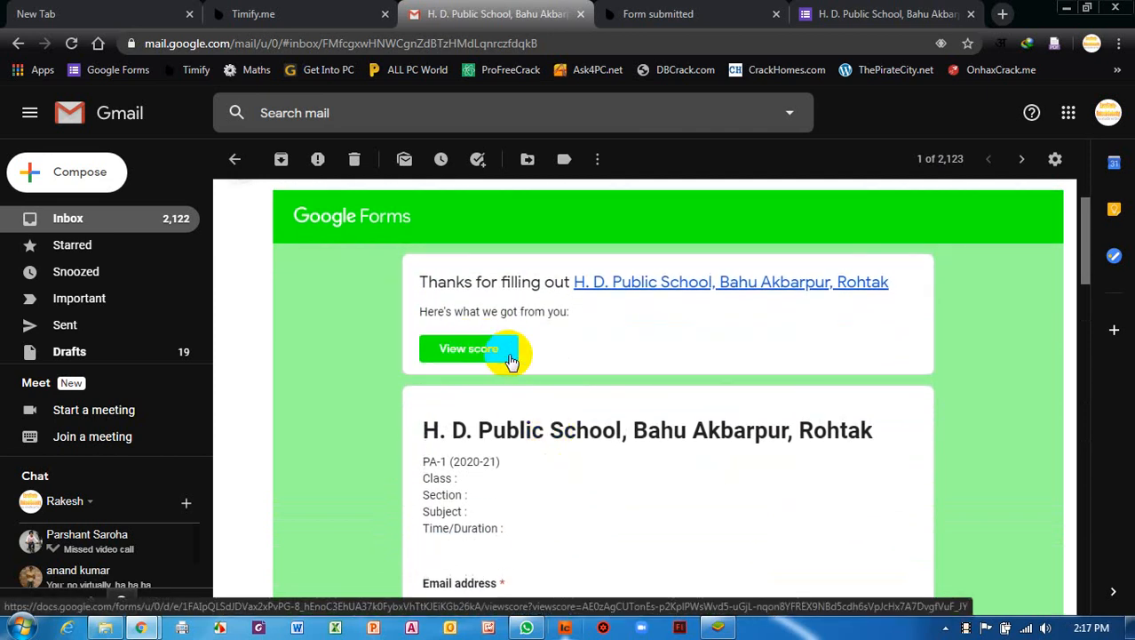
scroll(568, 373, "down", 5)
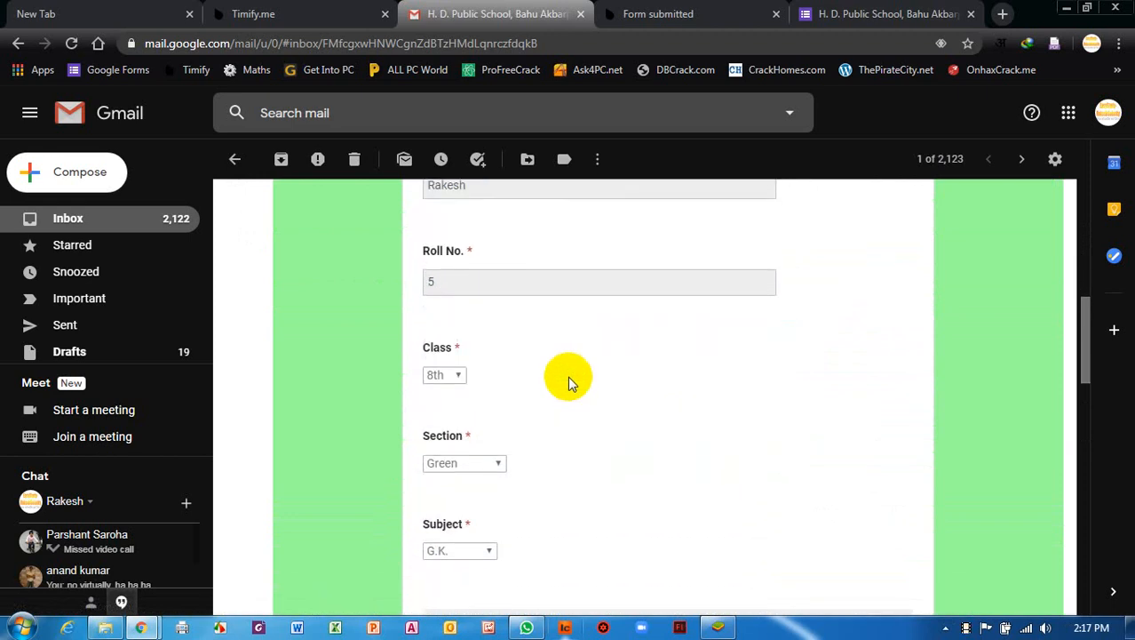
scroll(569, 382, "up", 6)
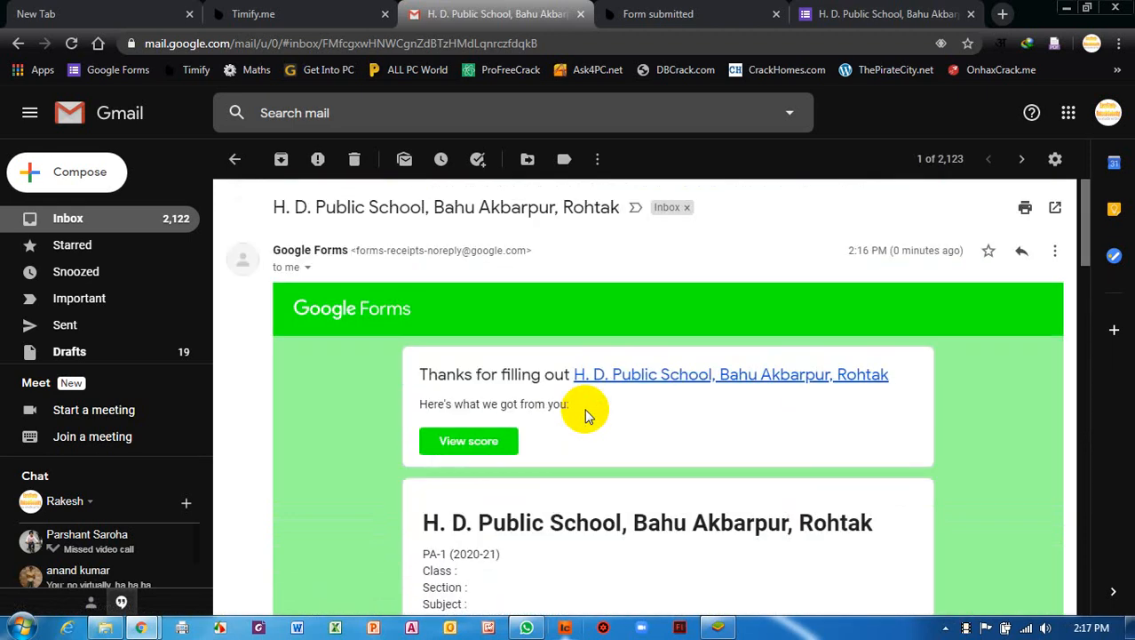
left_click(494, 447)
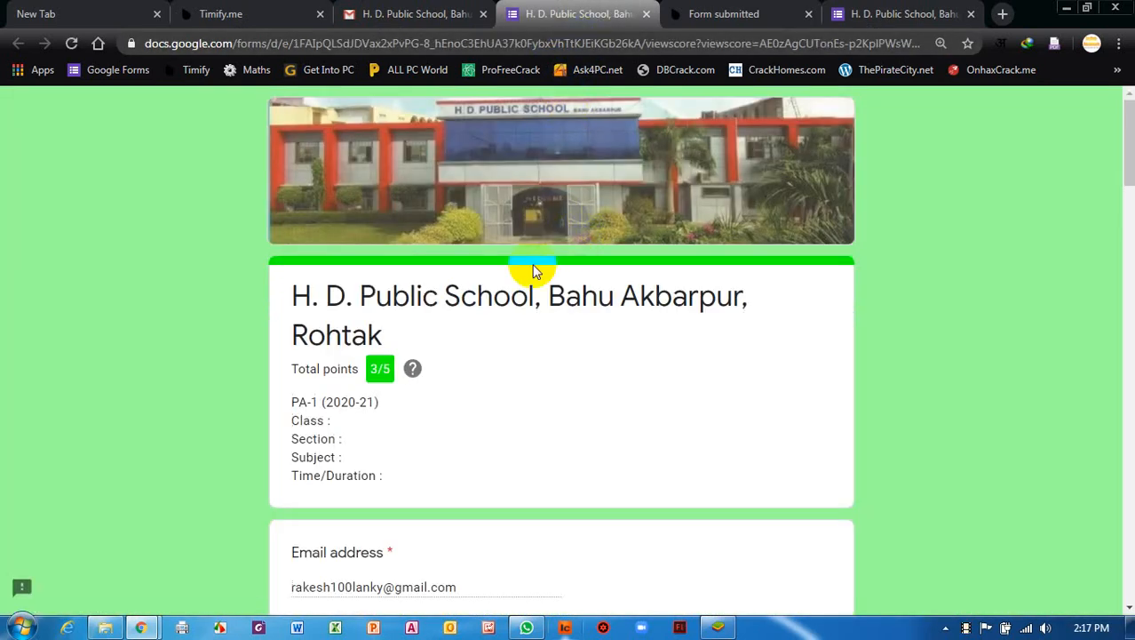
Step: Close both score pages and the Form submitted page
scroll(497, 293, "down", 20)
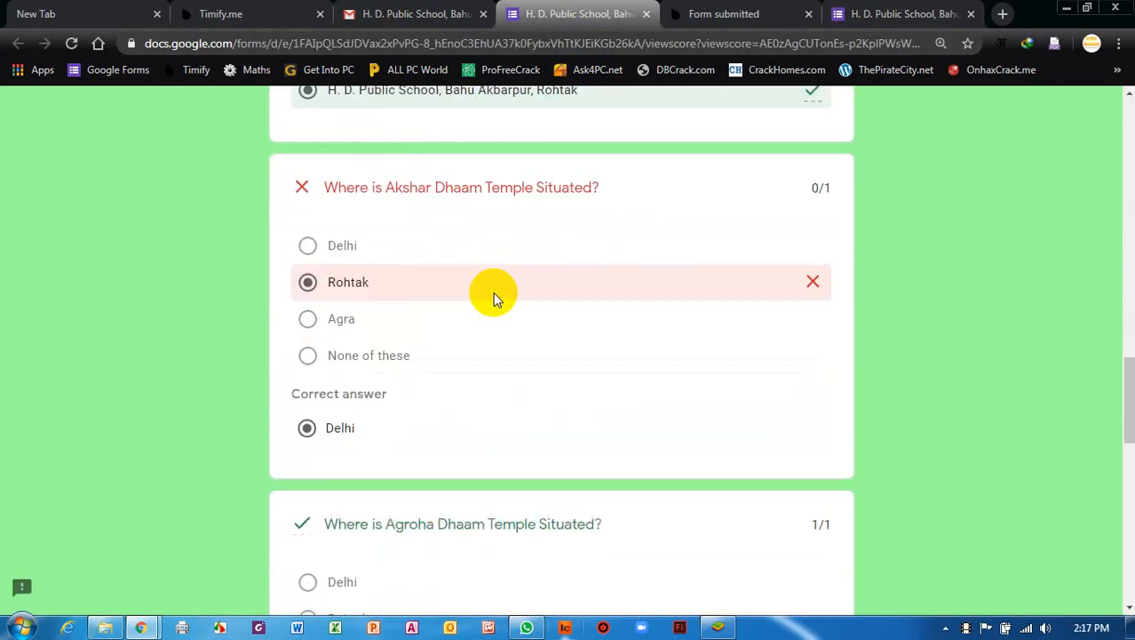
scroll(489, 296, "down", 3)
scroll(443, 368, "up", 20)
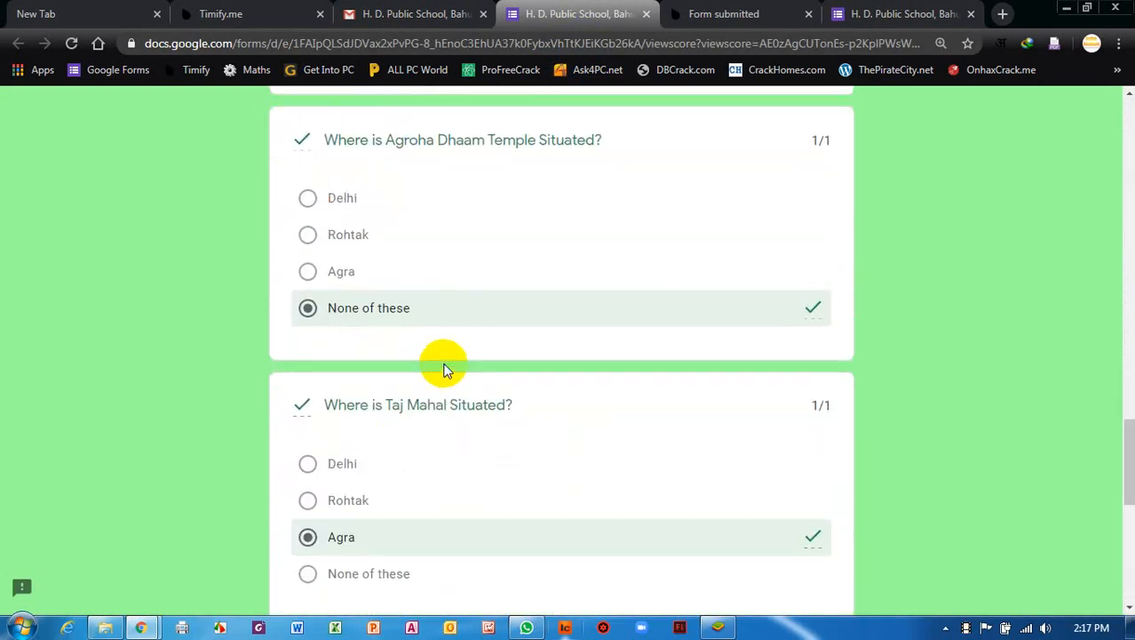
scroll(448, 368, "up", 5)
left_click(646, 13)
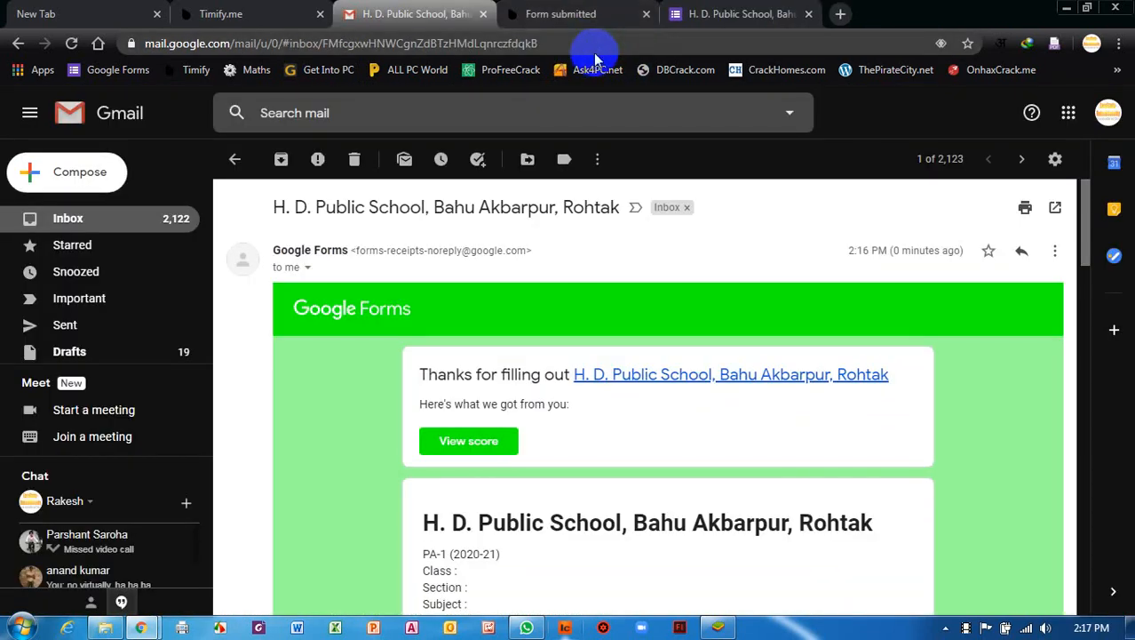
left_click(590, 16)
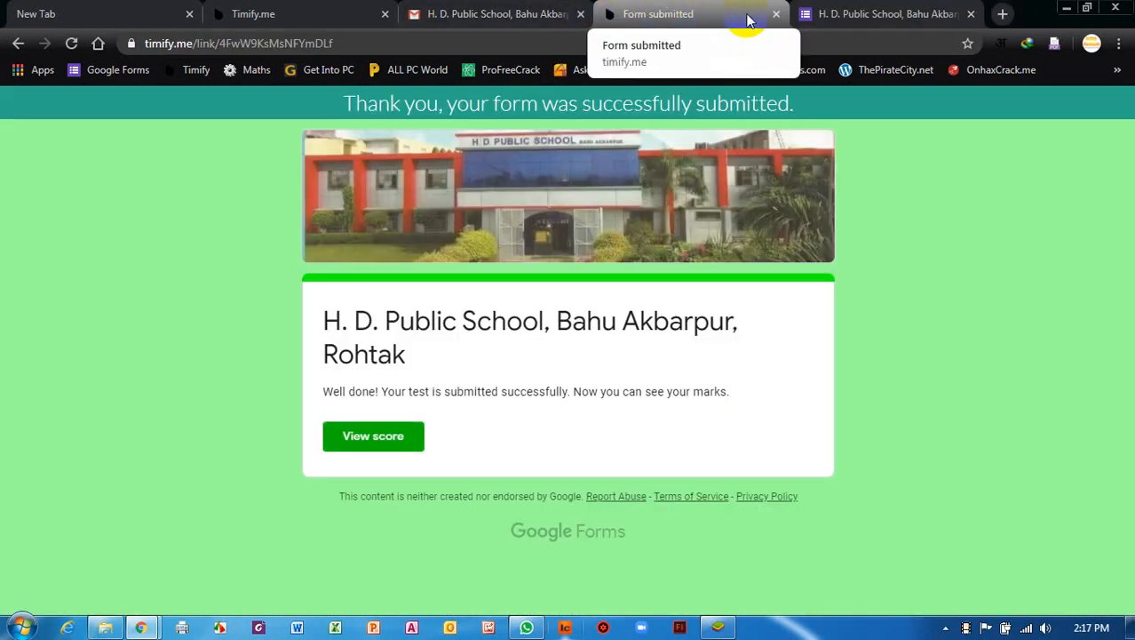
left_click(775, 13)
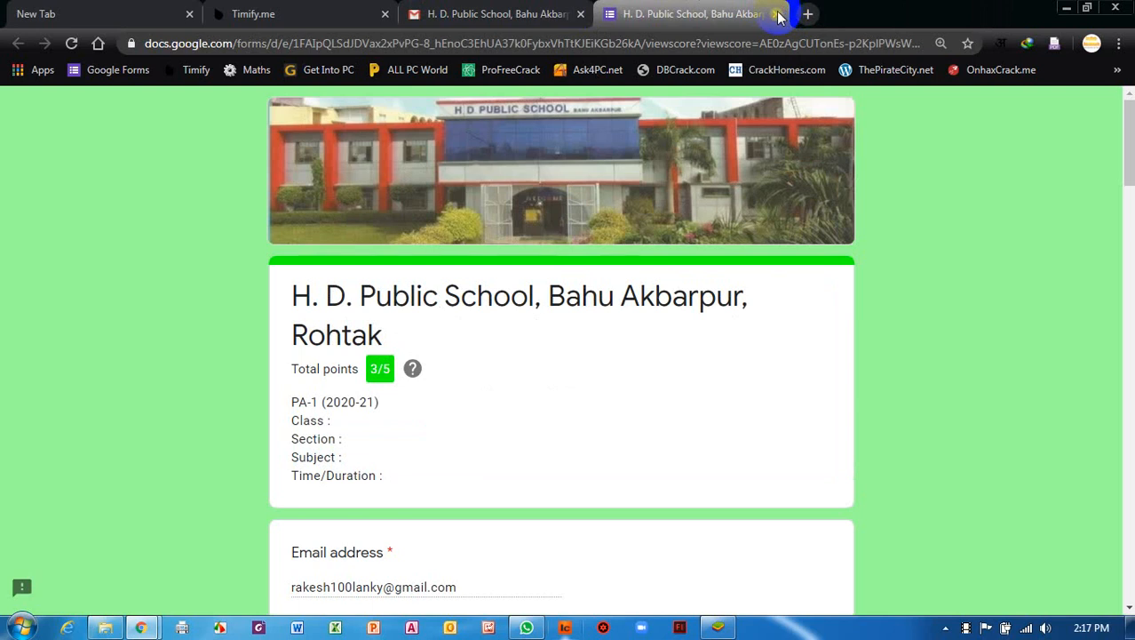
left_click(777, 14)
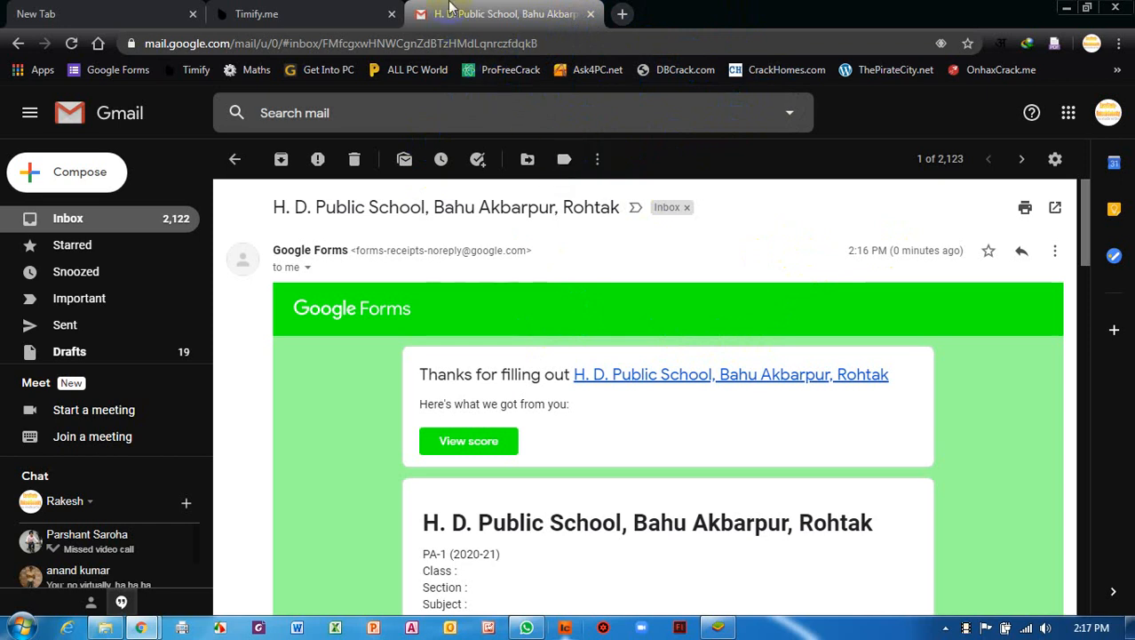
Step: Open the shared timify.me test link from the WhatsApp group chat
scroll(574, 335, "down", 4)
scroll(543, 297, "up", 3)
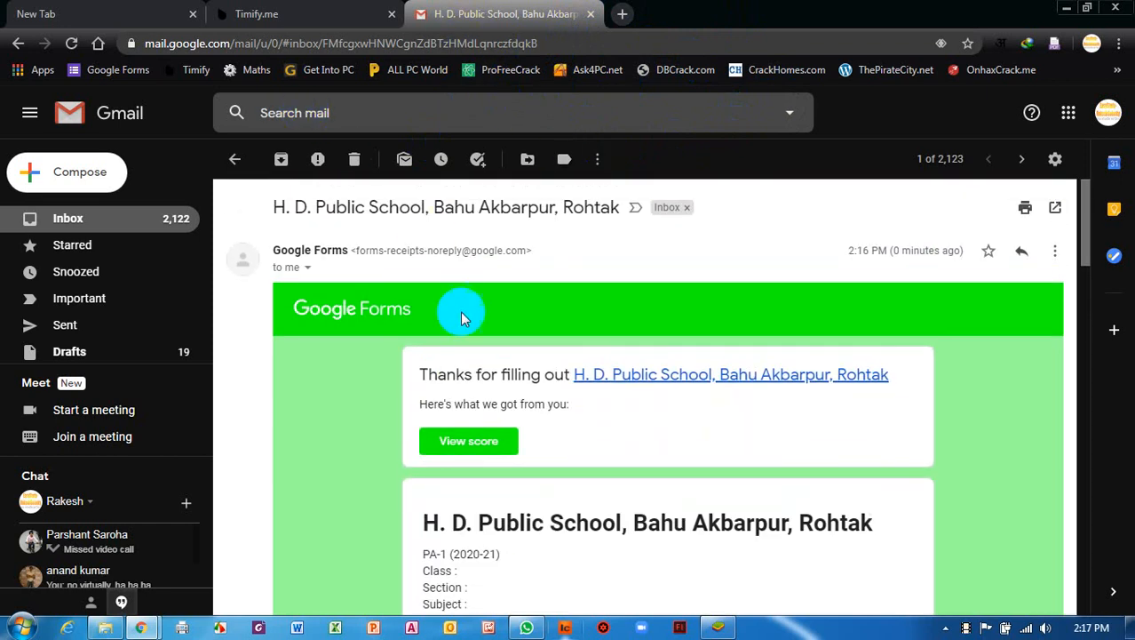
left_click(526, 627)
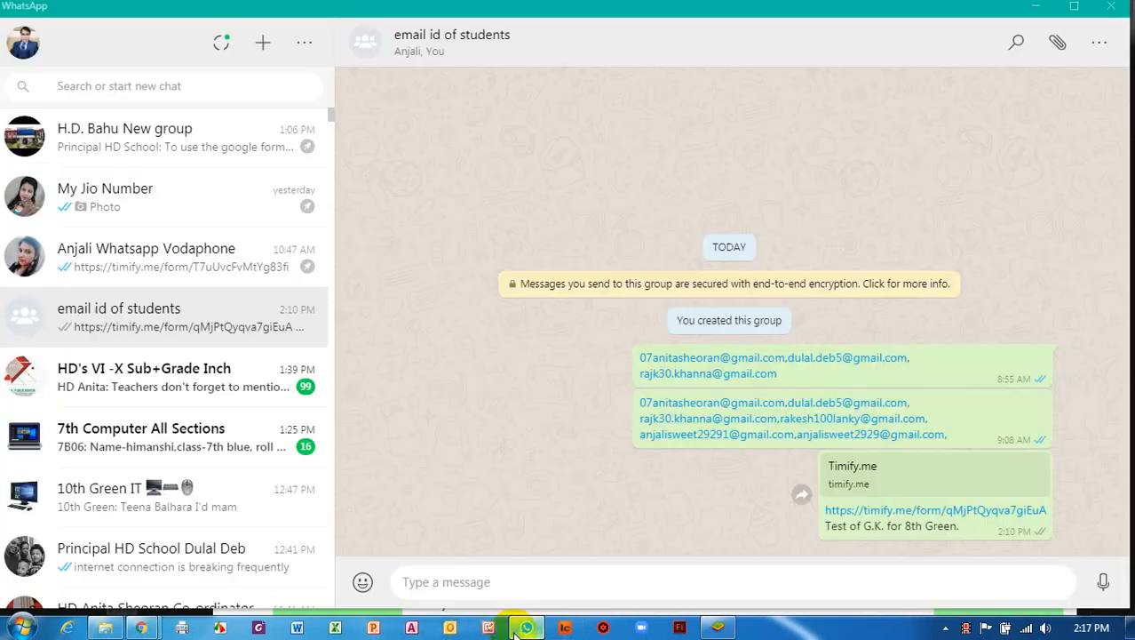
left_click(907, 513)
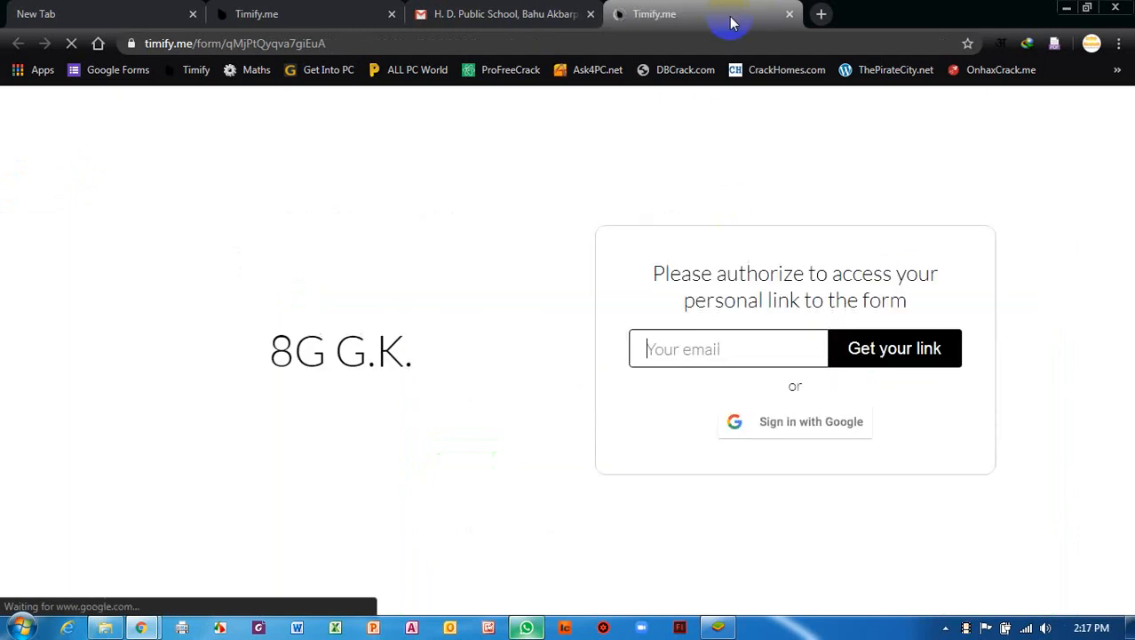
Step: Request the personal link with the student's saved email, getting the expired-link error
left_click(710, 349)
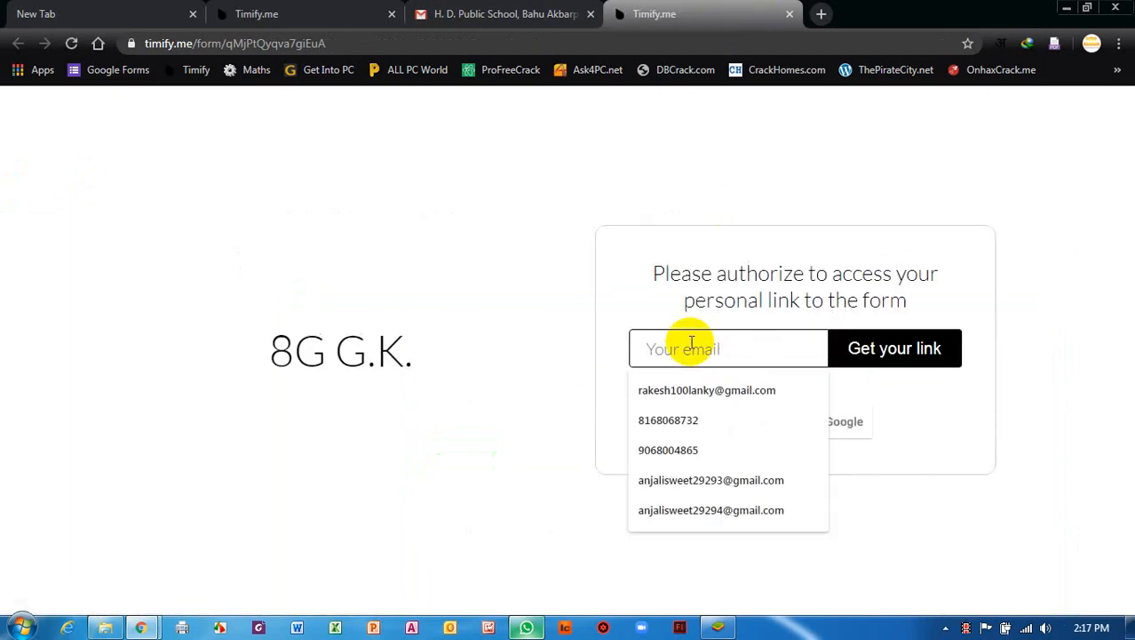
left_click(693, 387)
left_click(857, 357)
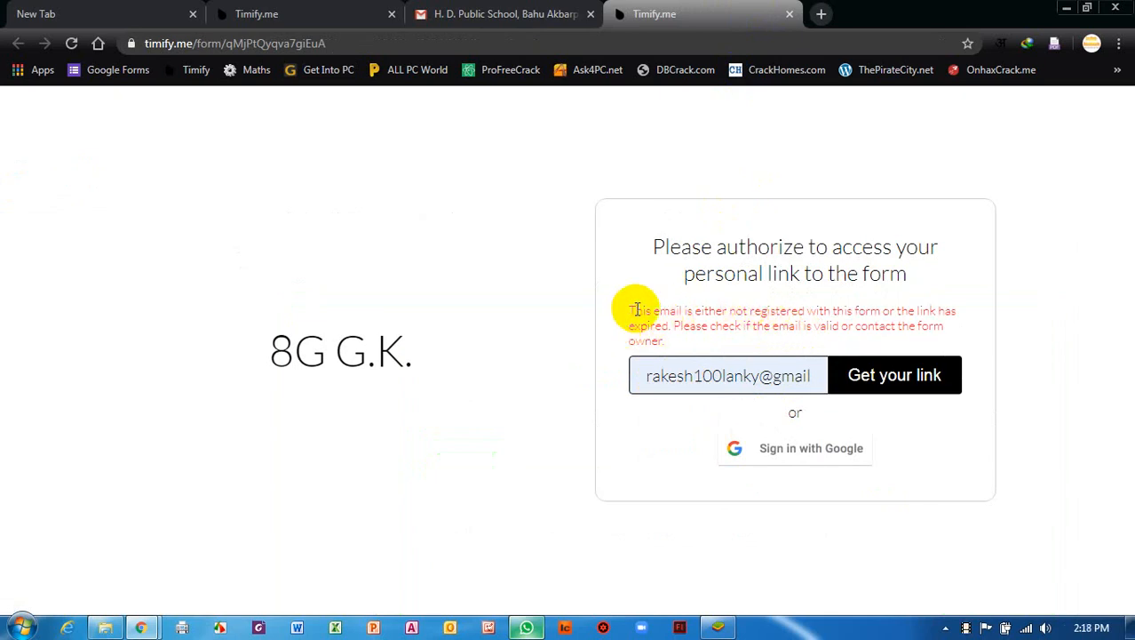
left_click_drag(634, 308, 666, 342)
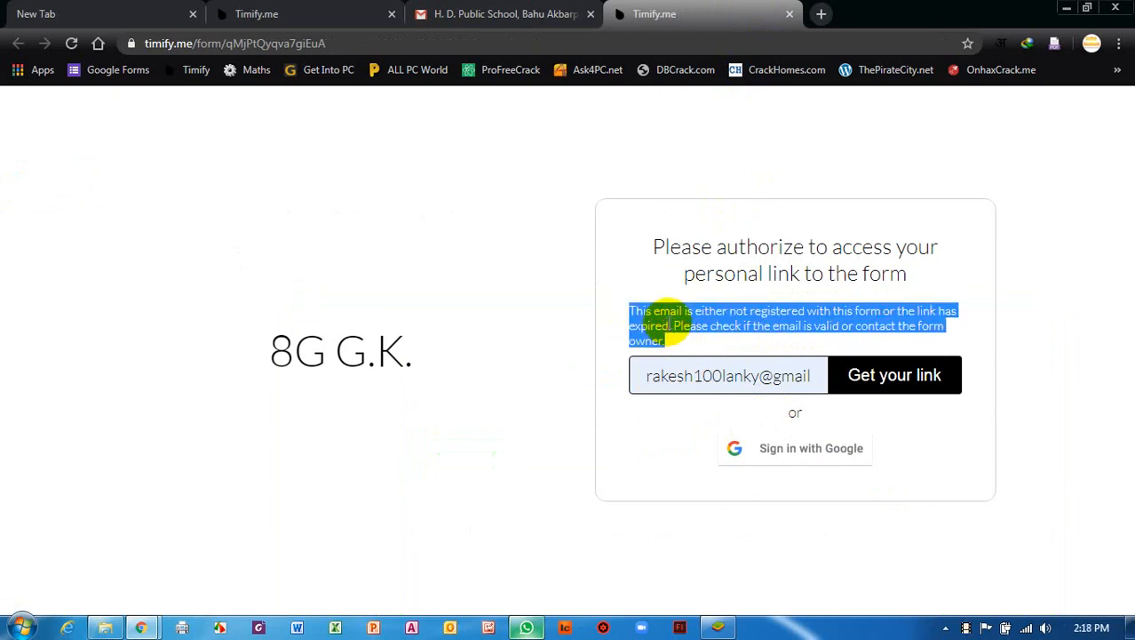
left_click(649, 317)
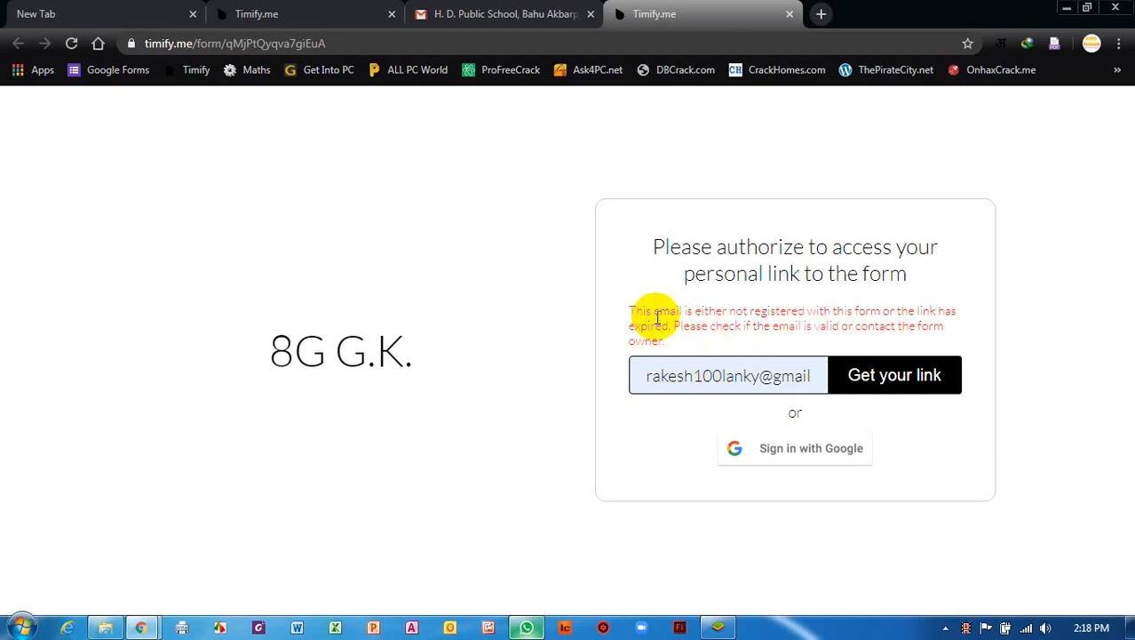
left_click_drag(627, 309, 688, 353)
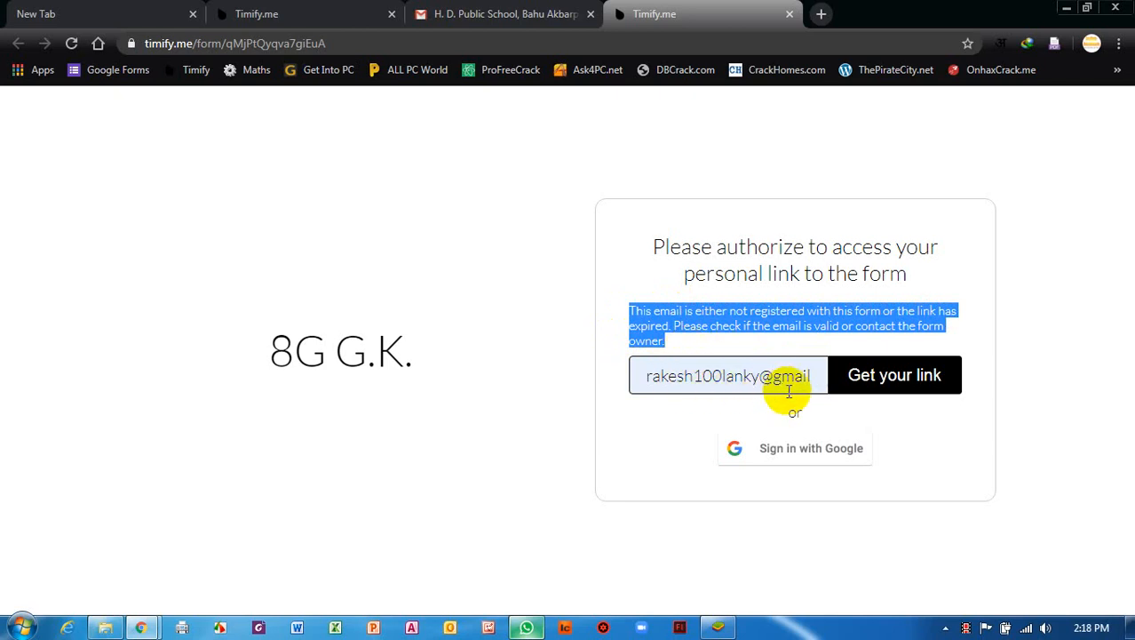
Step: Replace the email with dummy address 'abab' and request the link again
left_click_drag(813, 375, 563, 413)
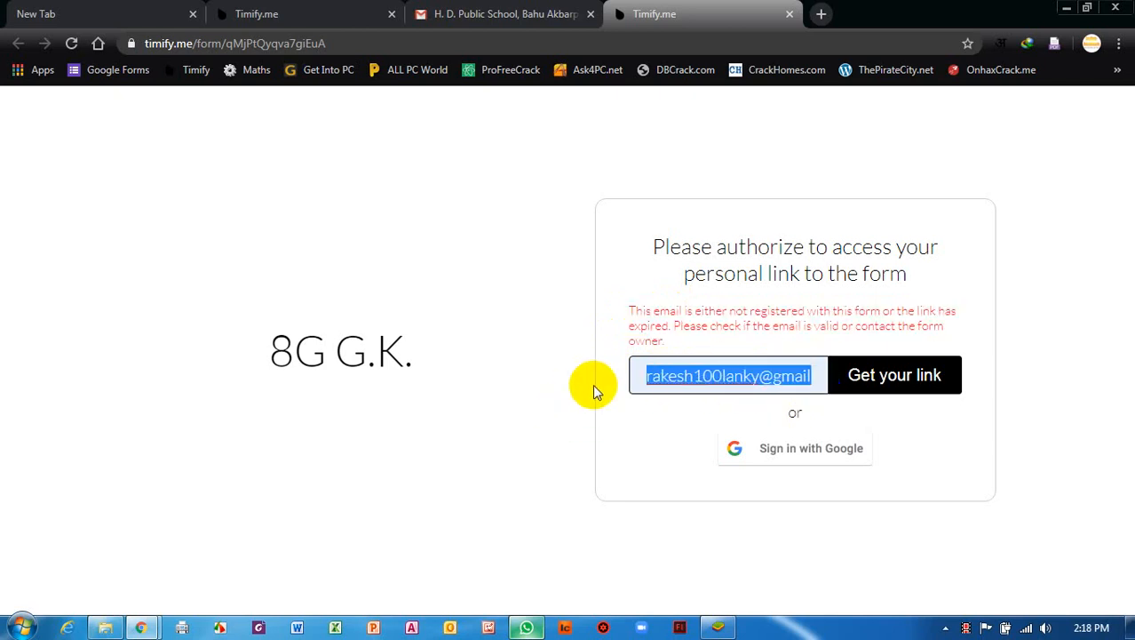
type("ab")
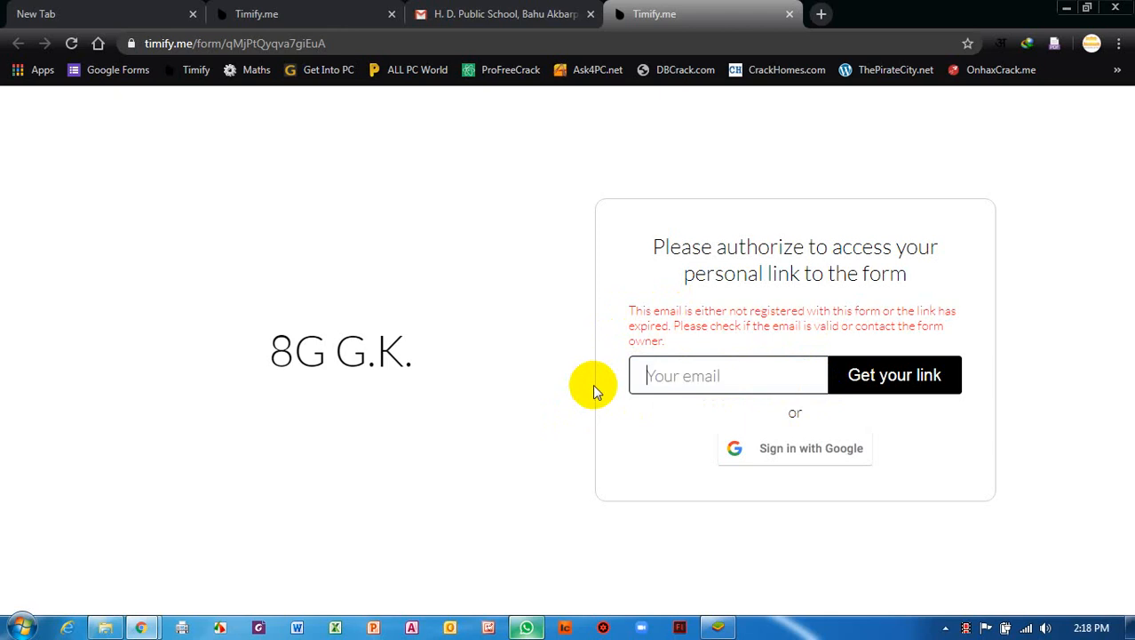
type("abc@gmail.com")
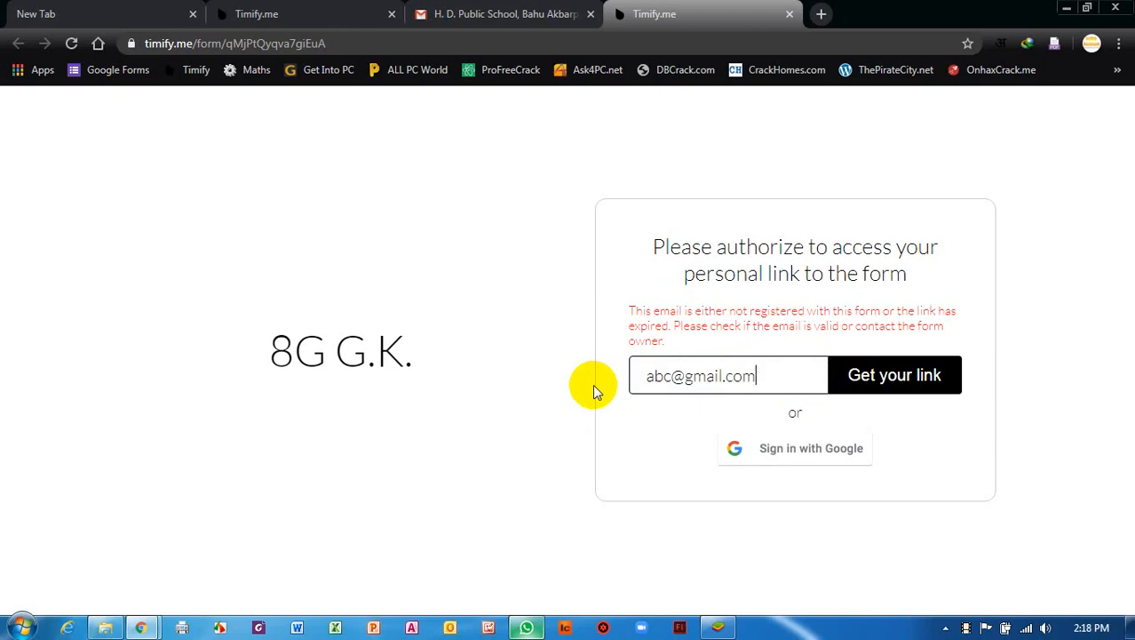
left_click(892, 376)
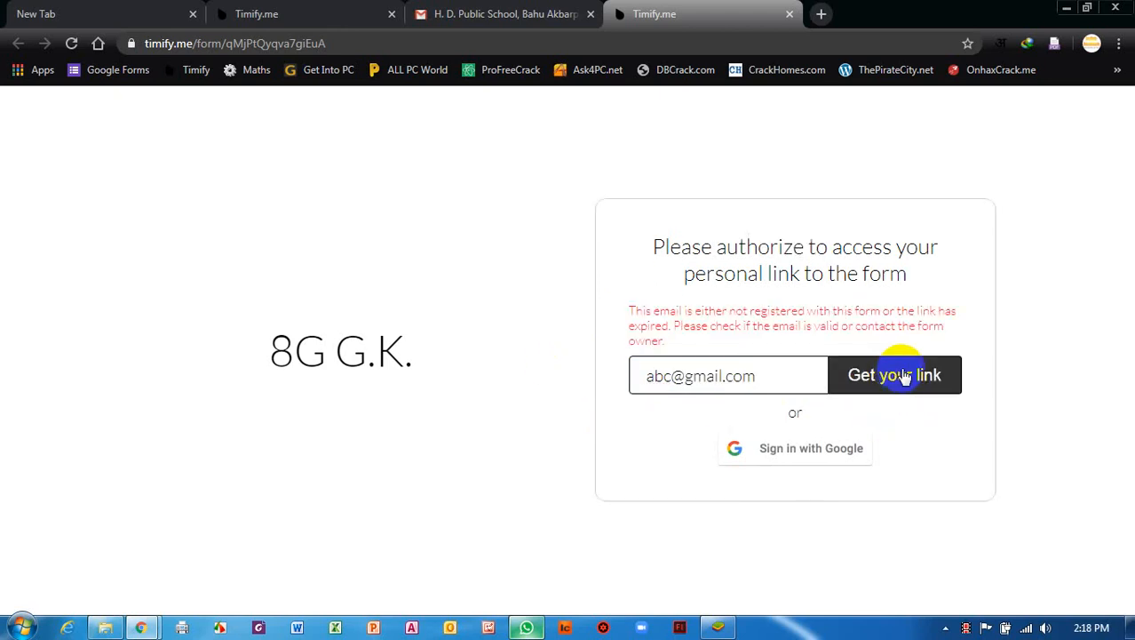